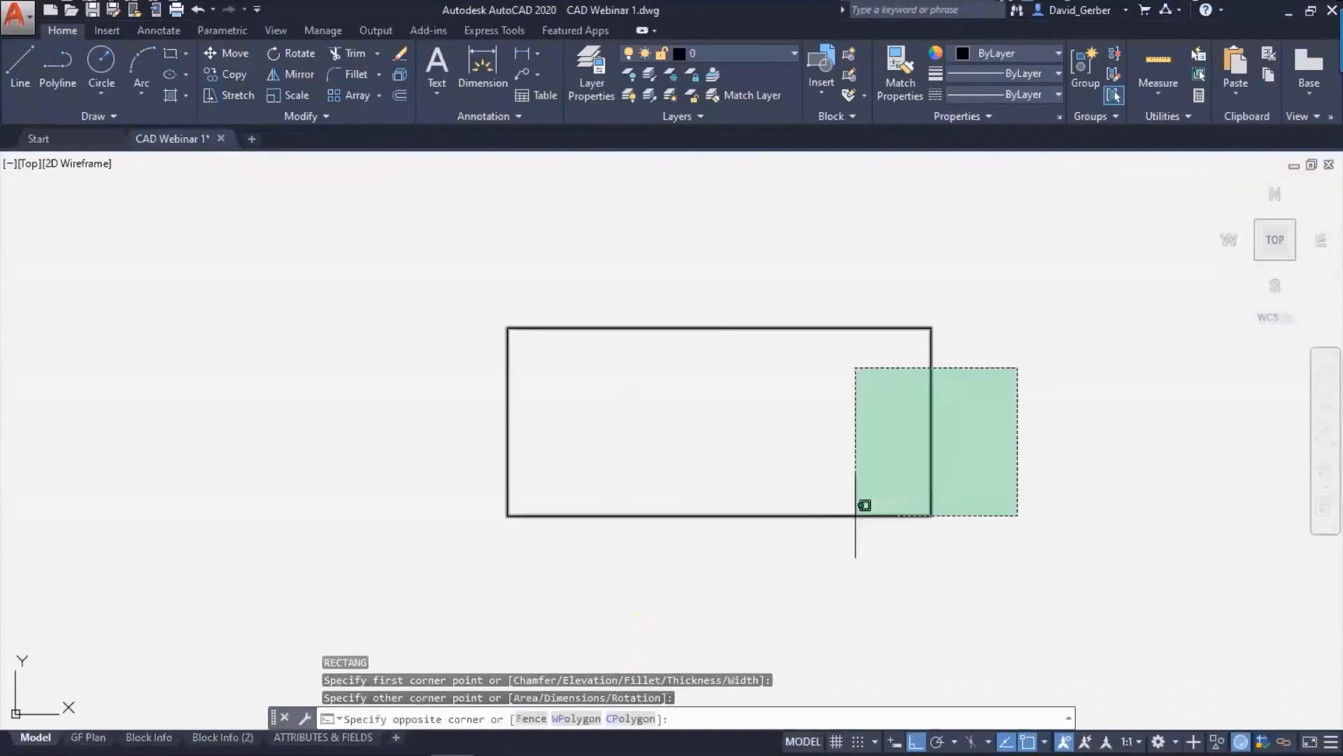
- Define a block from the rectangle, named DYNREC and described as "CAD Webinar Rectangle"
left_click(865, 498)
type("bl")
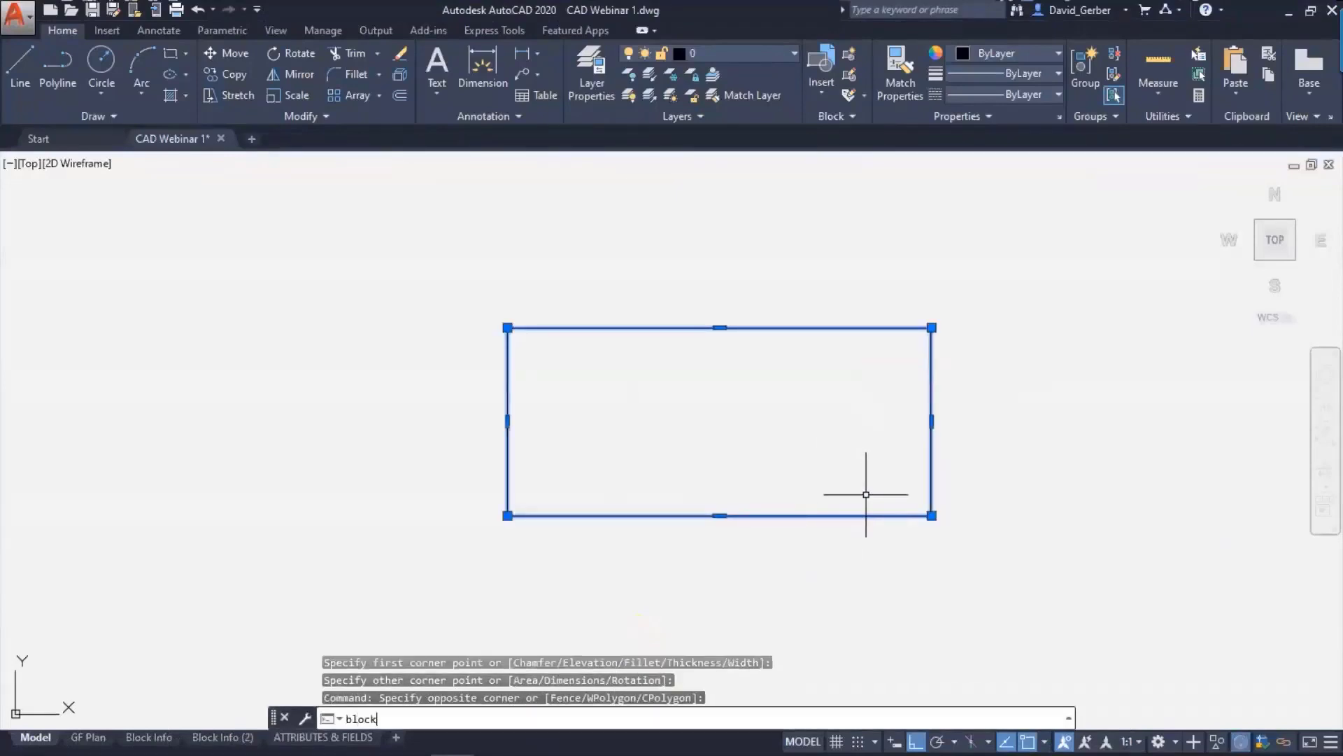
type("ock")
key("Return")
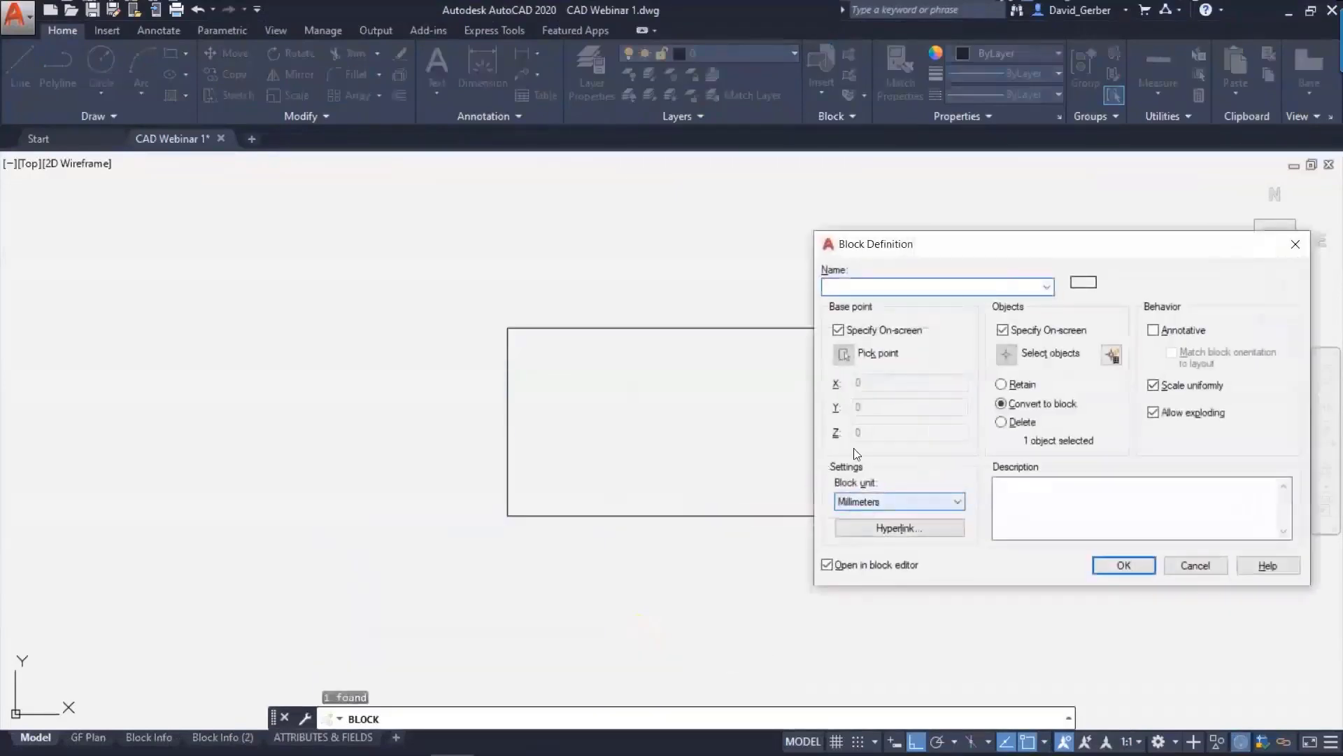
type("DYNREC")
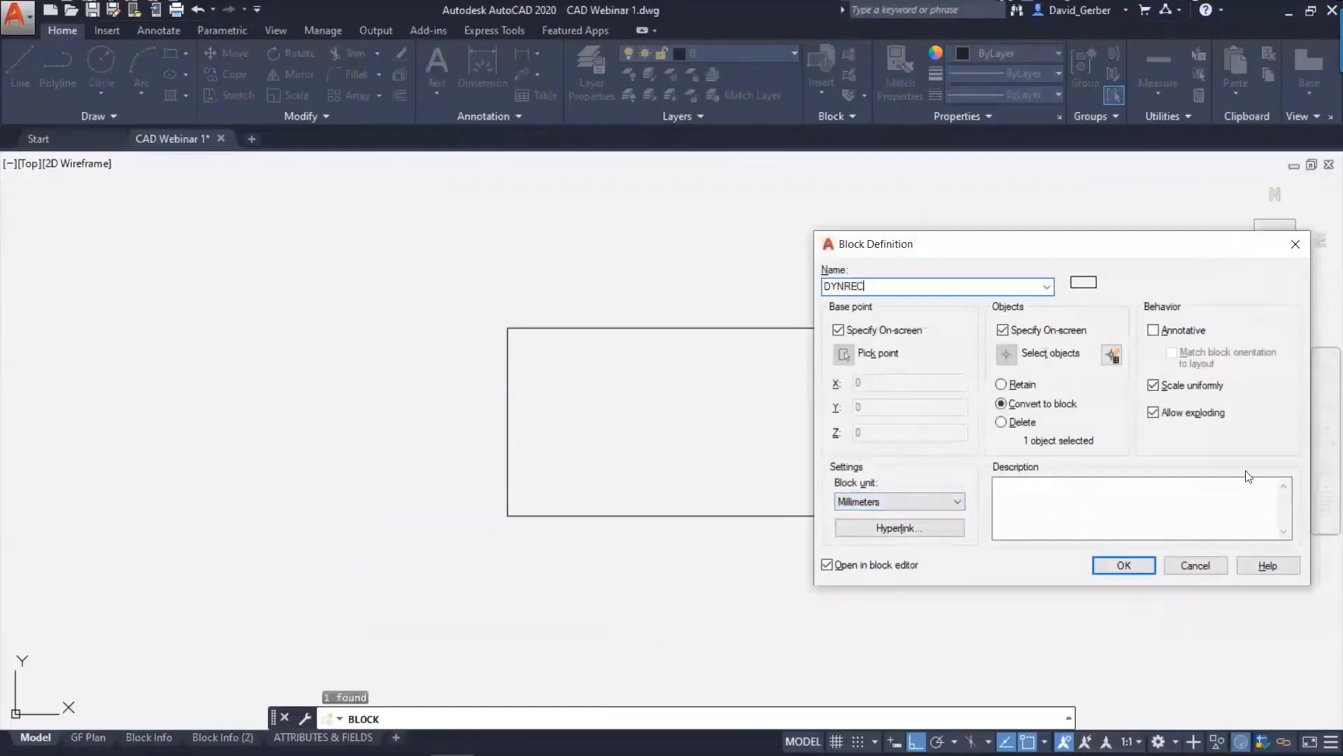
left_click_drag(1083, 250, 952, 246)
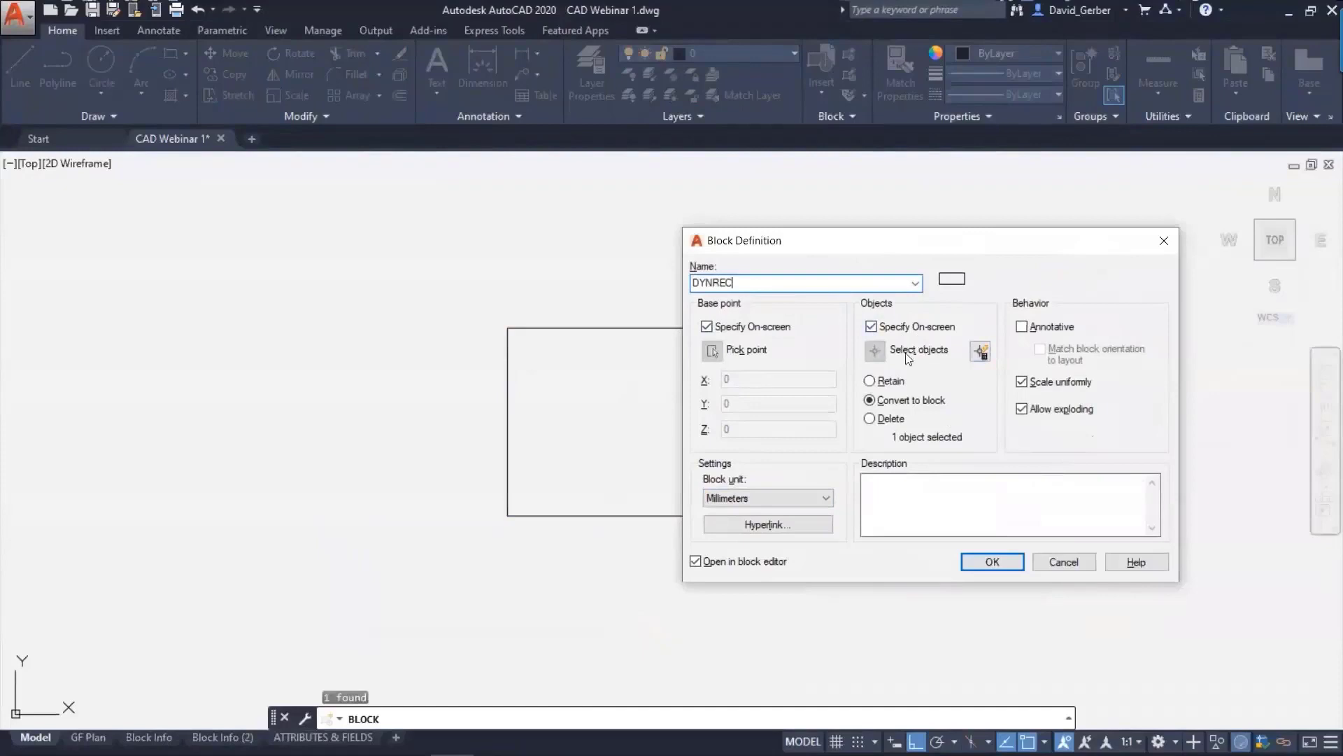
left_click(932, 488)
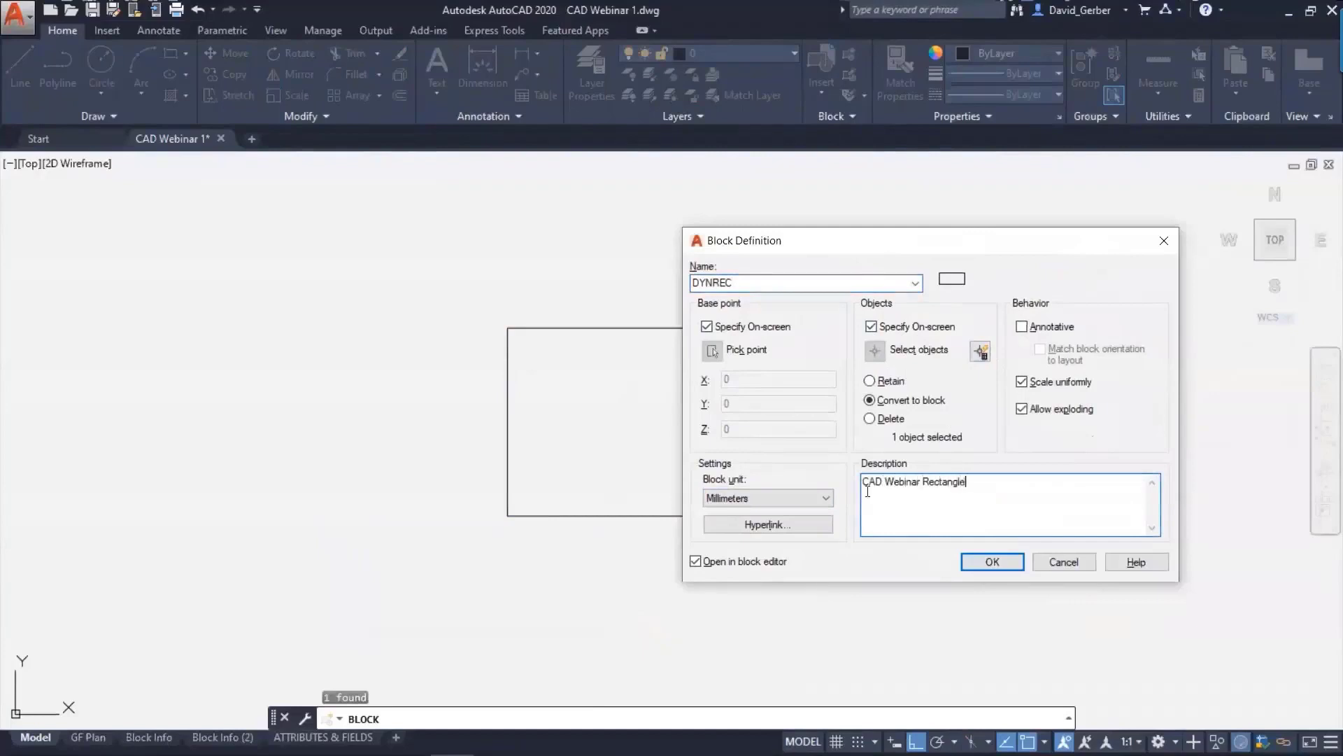
left_click(991, 561)
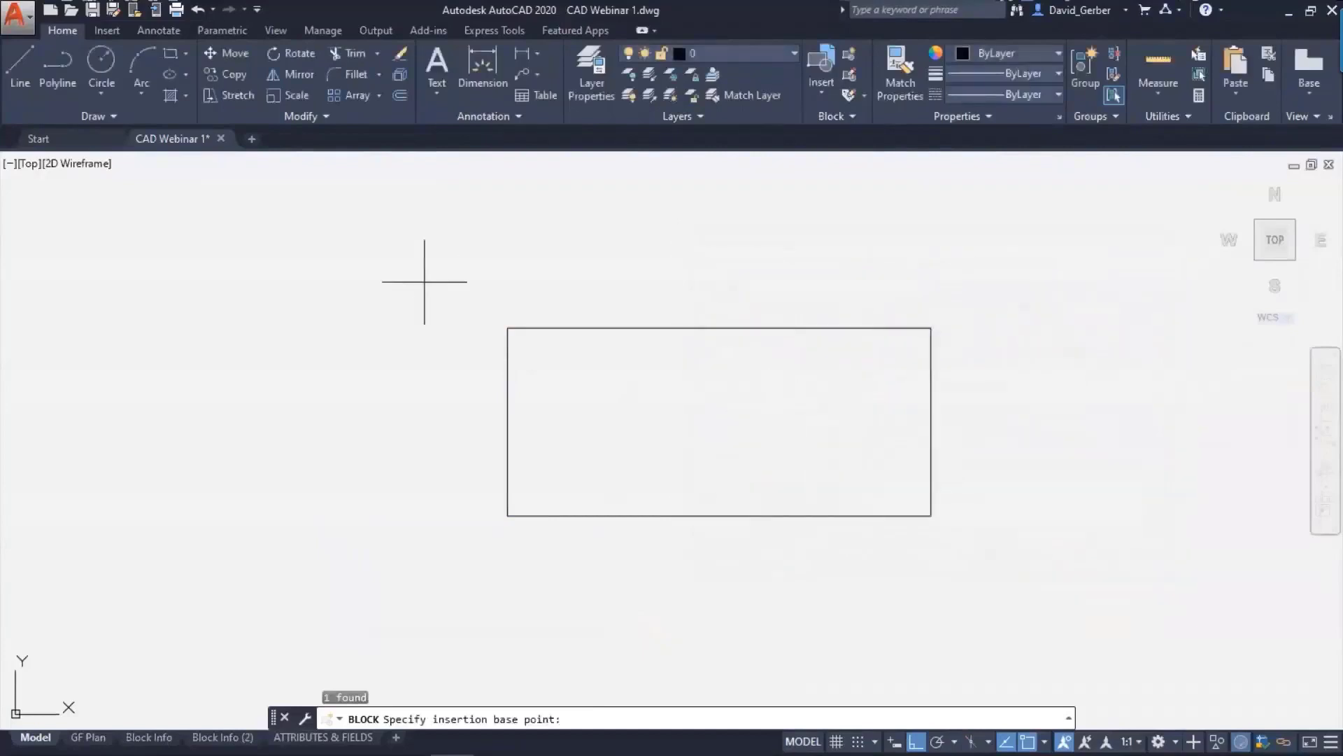
- Set the block's base point at the rectangle's lower-left corner and select the rectangle as its object, opening it for block editing
left_click(510, 514)
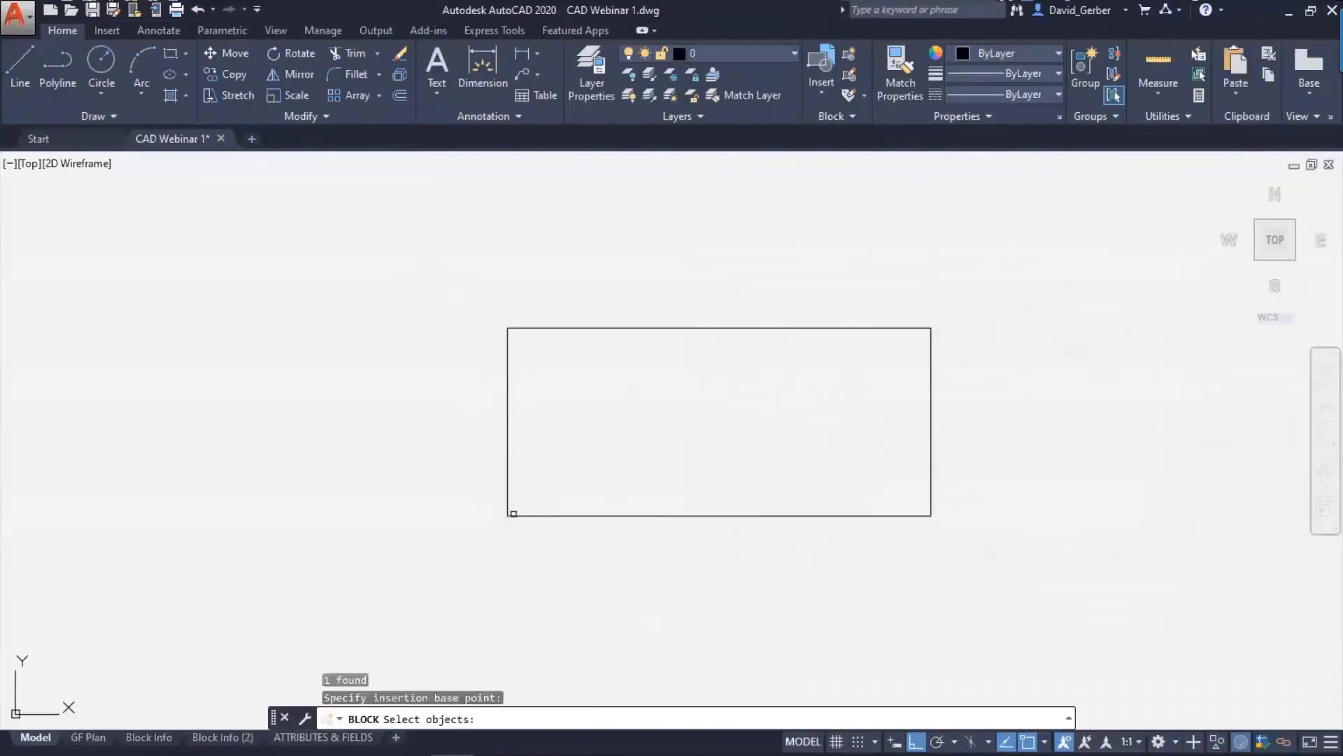
left_click(432, 269)
left_click(1002, 597)
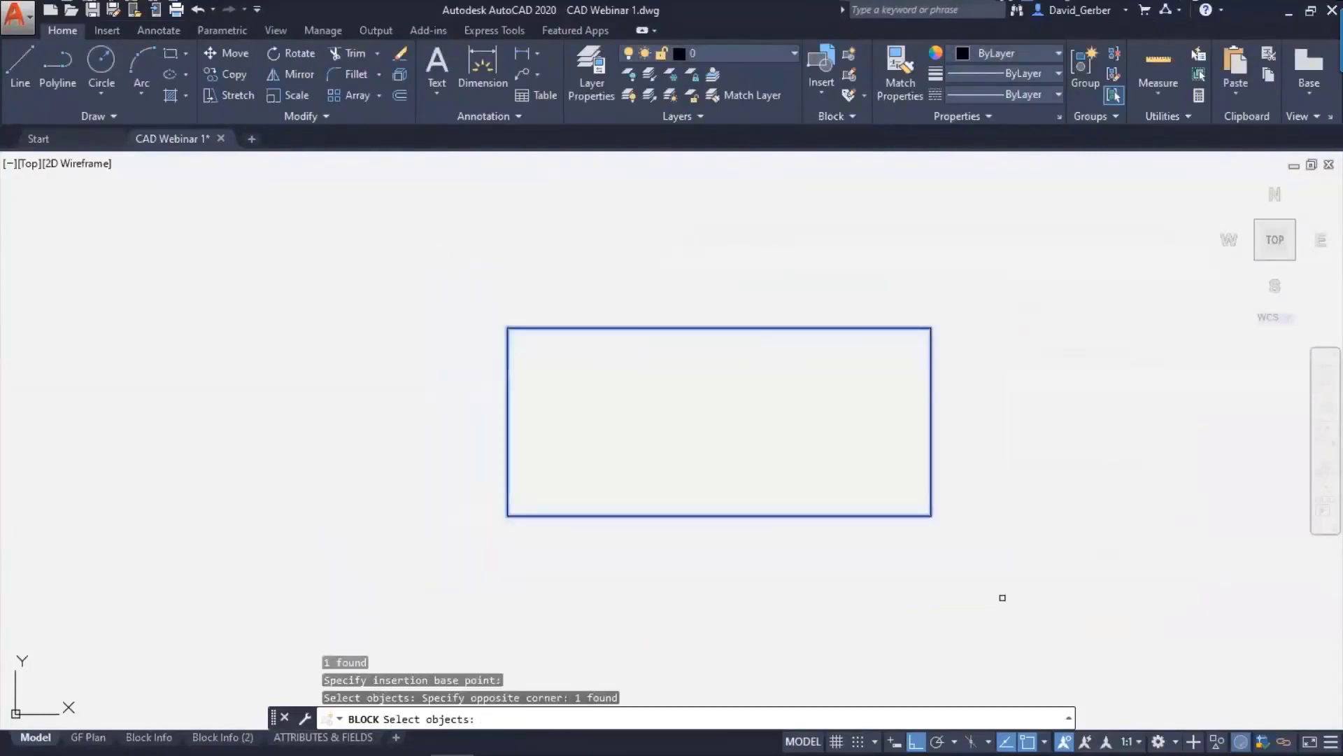
key("Return")
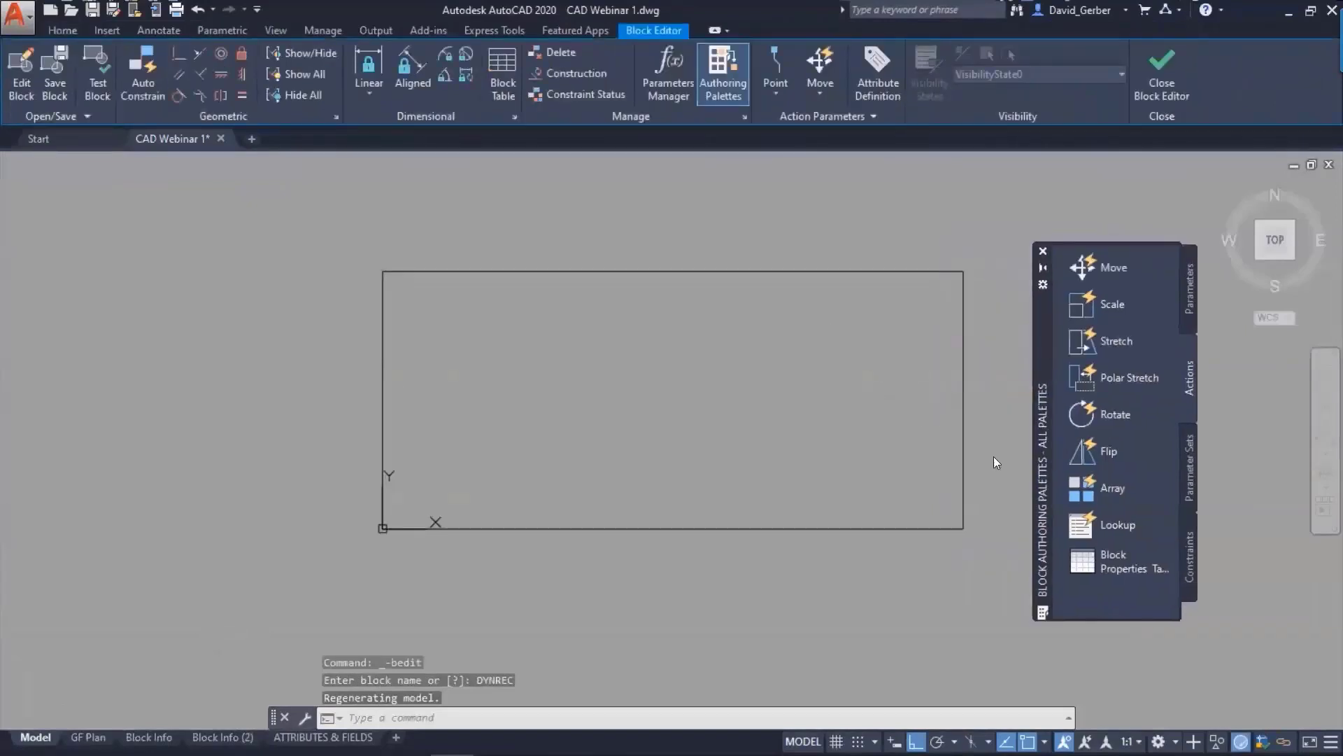
- Add a Rotation parameter based at the rectangle's lower-left corner with a 90° default angle, placing its label inside the rectangle
left_click(1190, 287)
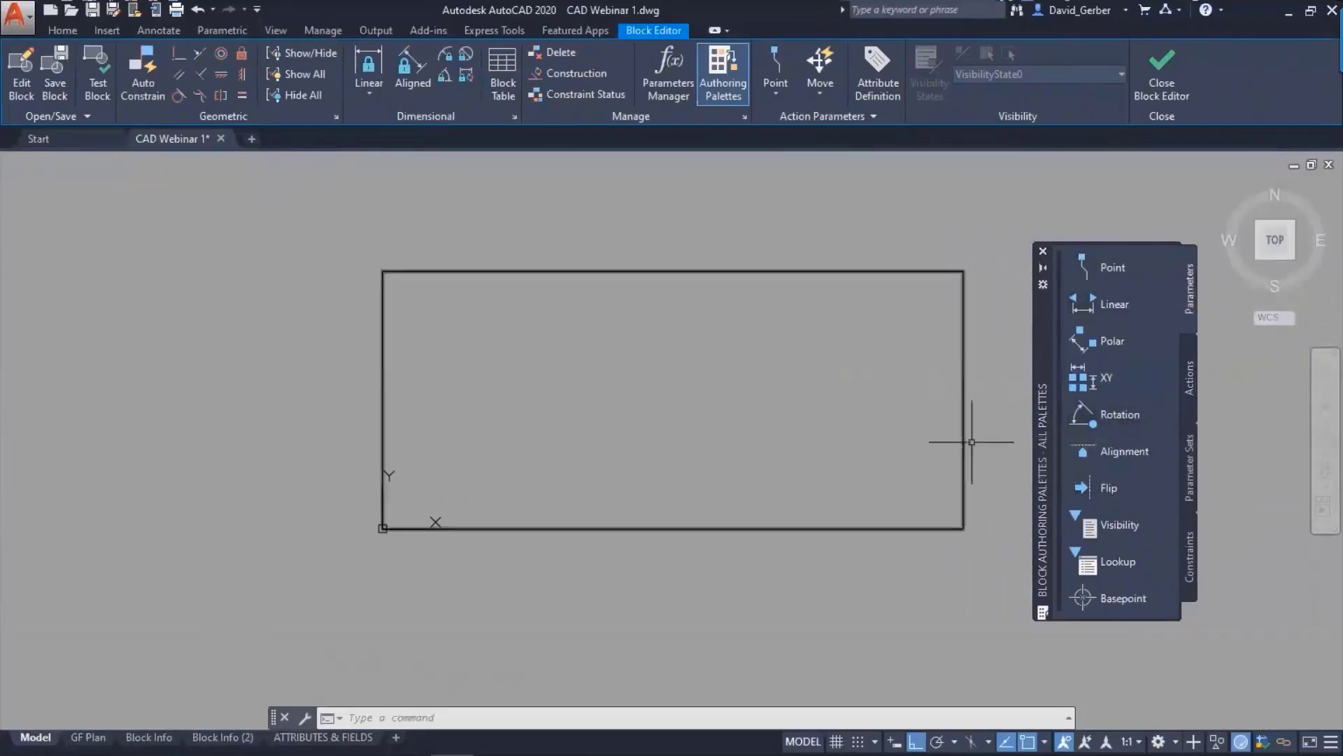
left_click(1116, 418)
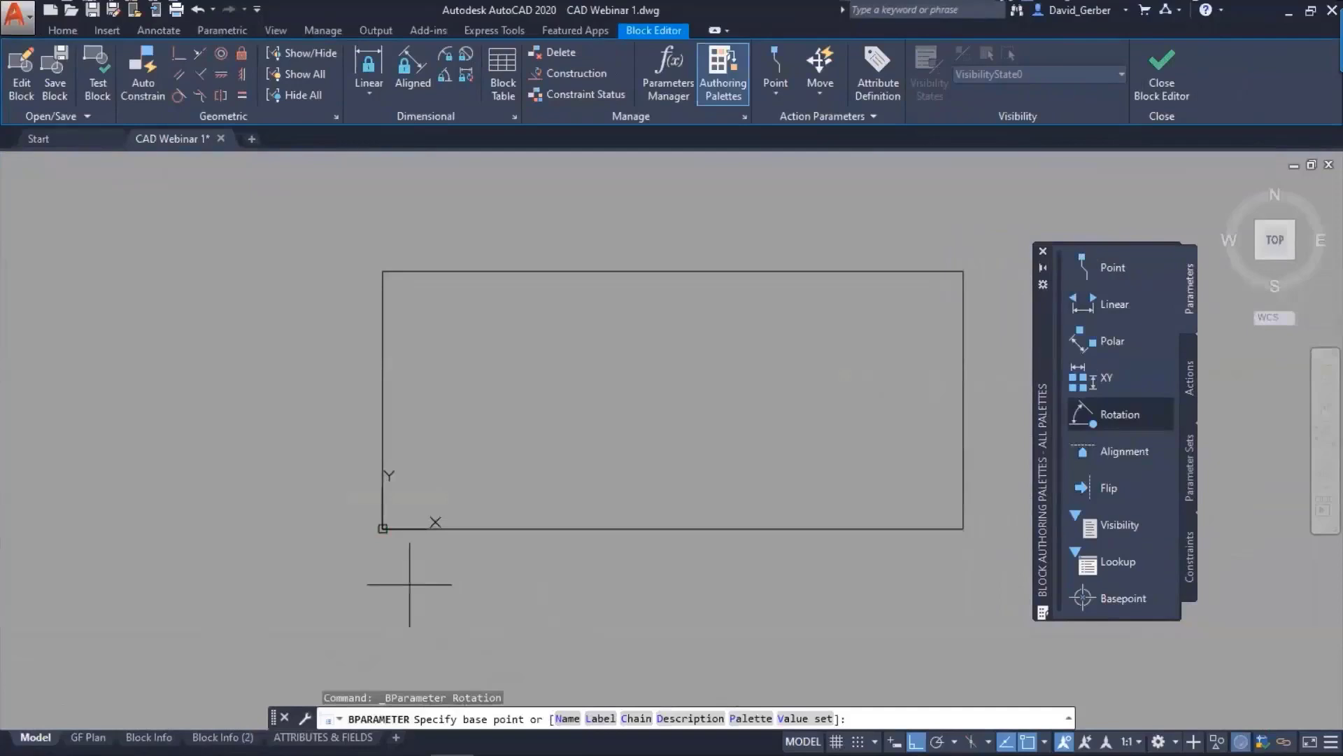
left_click(382, 529)
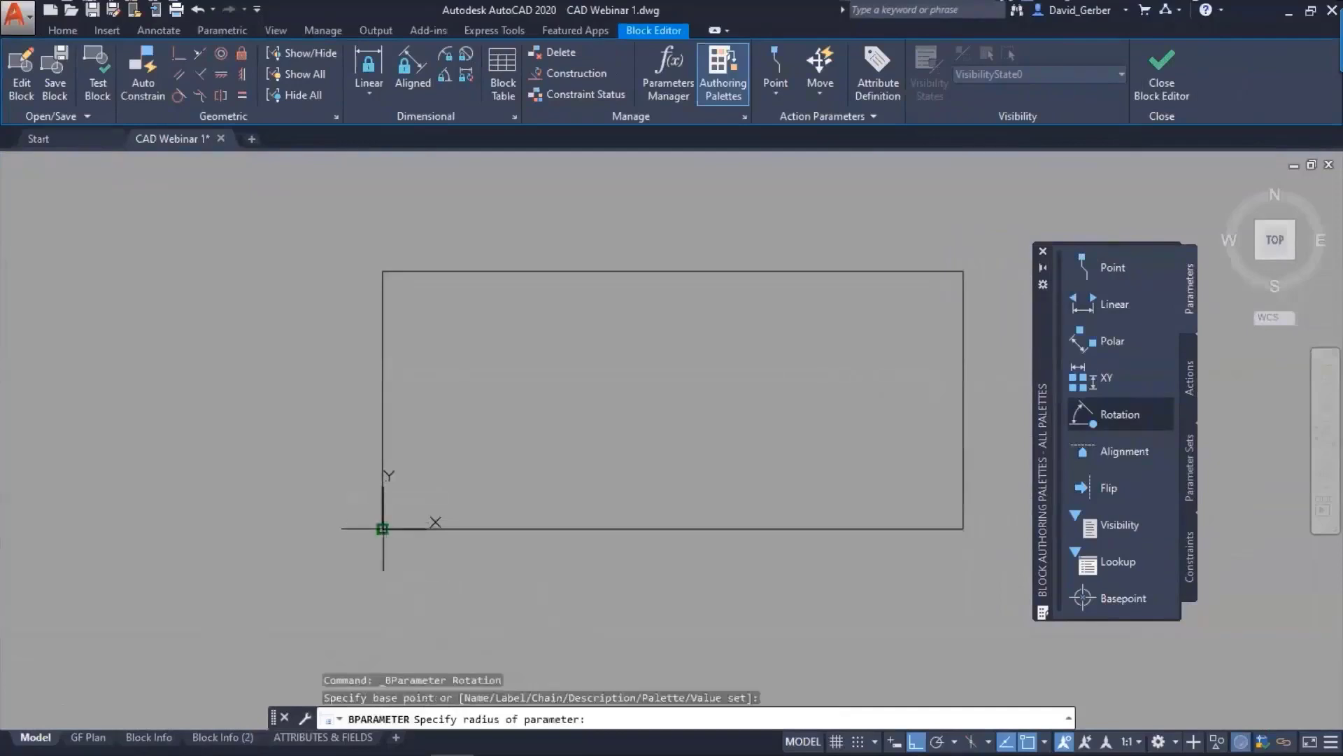
left_click(425, 485)
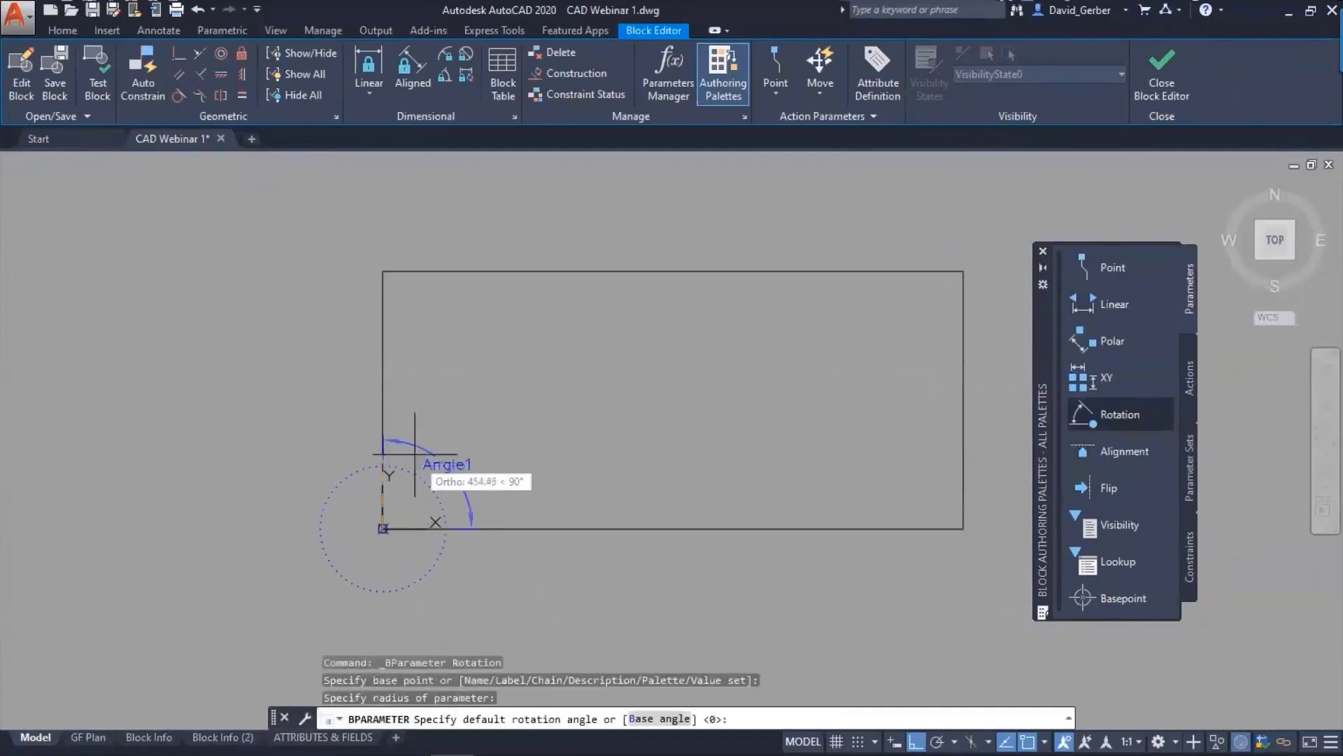
left_click(383, 399)
left_click(467, 441)
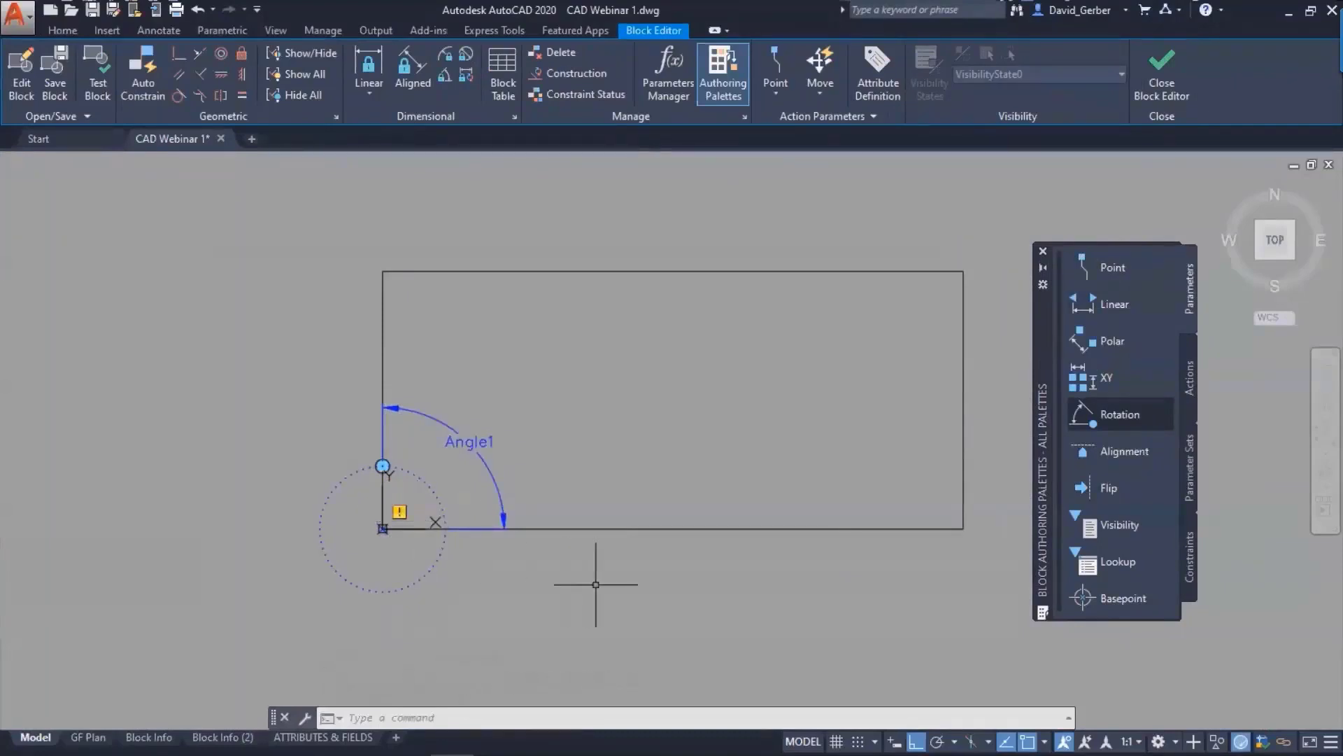
- Attach a Rotate action to the rotation parameter, with the whole rectangle and its parameter as the selection set
left_click(1190, 381)
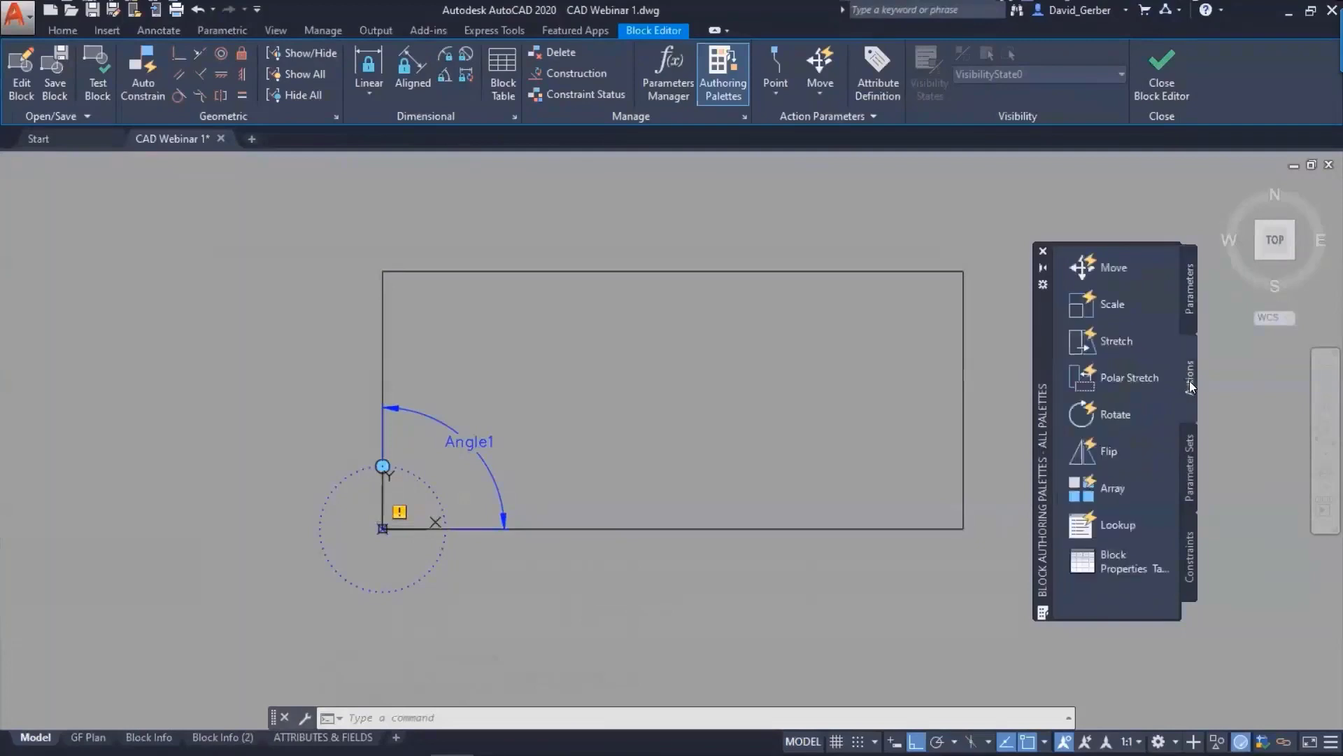
left_click(1113, 415)
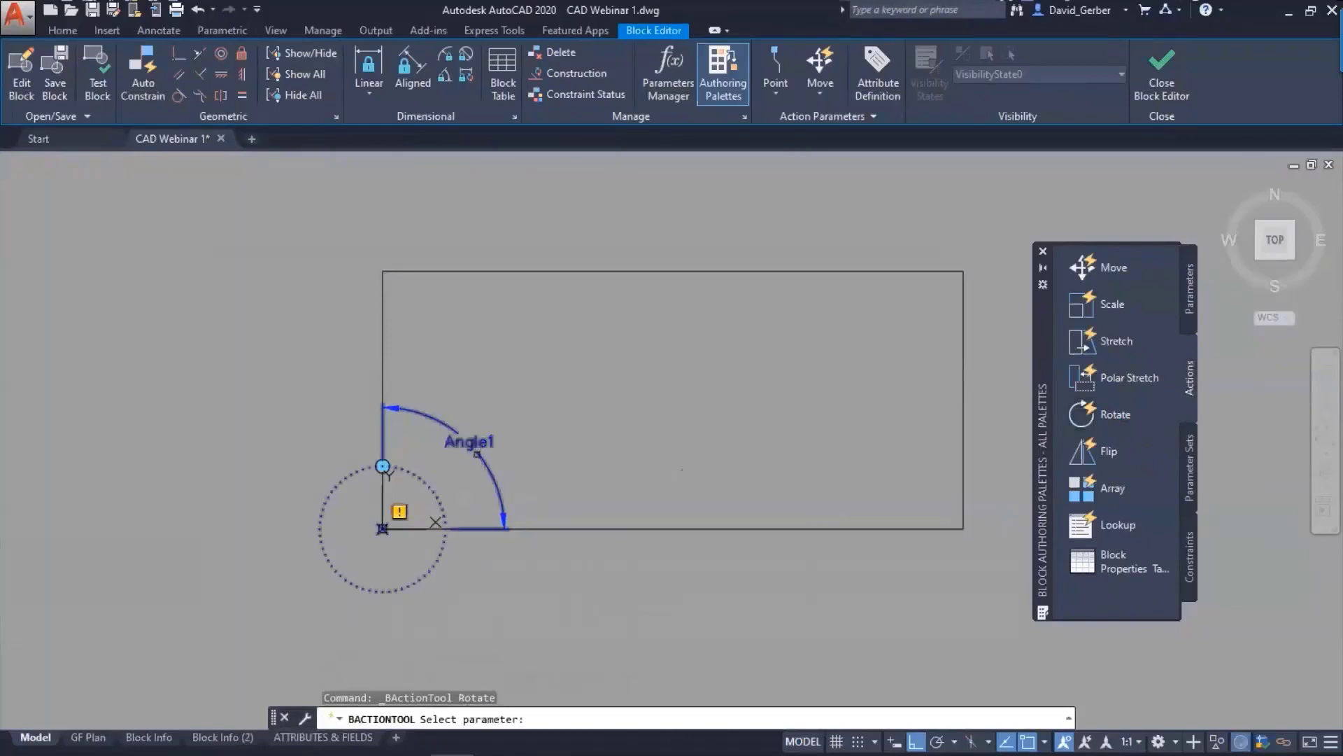
left_click(497, 448)
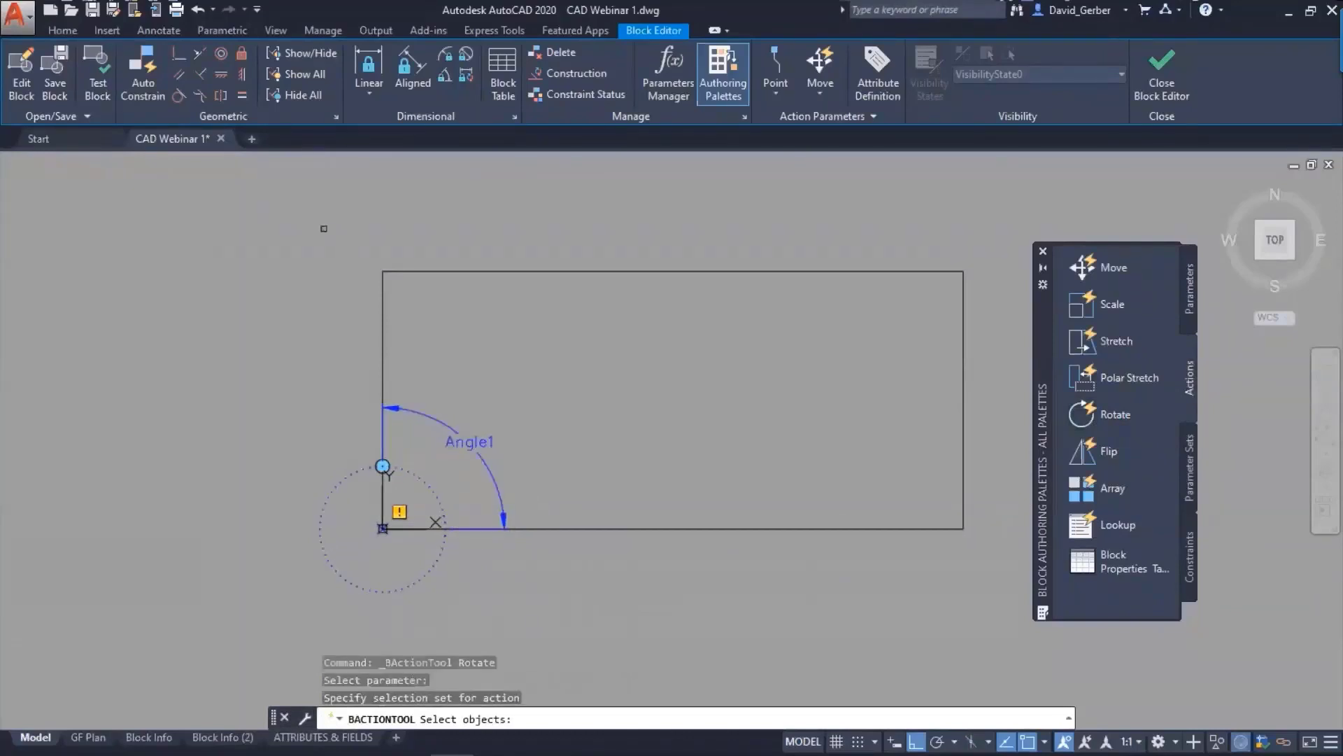
left_click(298, 209)
left_click(1009, 638)
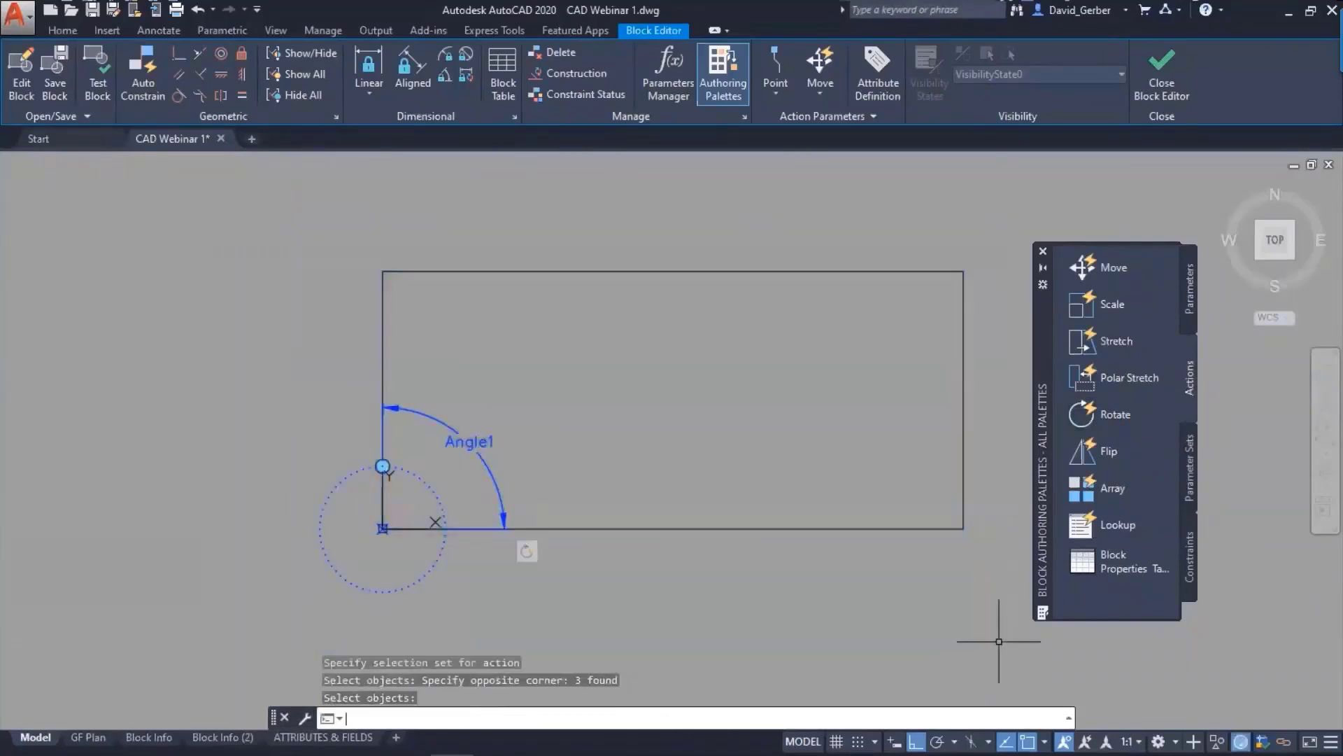
key("Return")
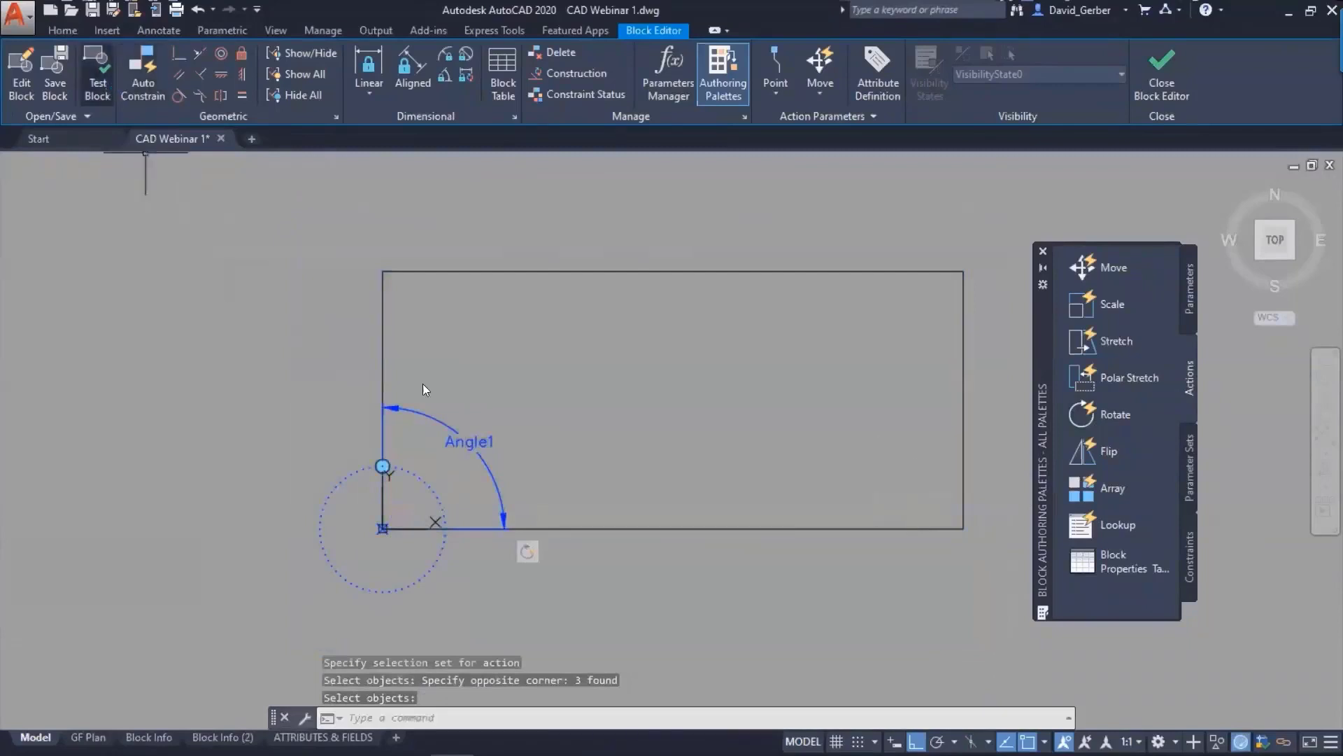
- Test the block in a test window by rotating the rectangle upright with its rotation grip
left_click(102, 87)
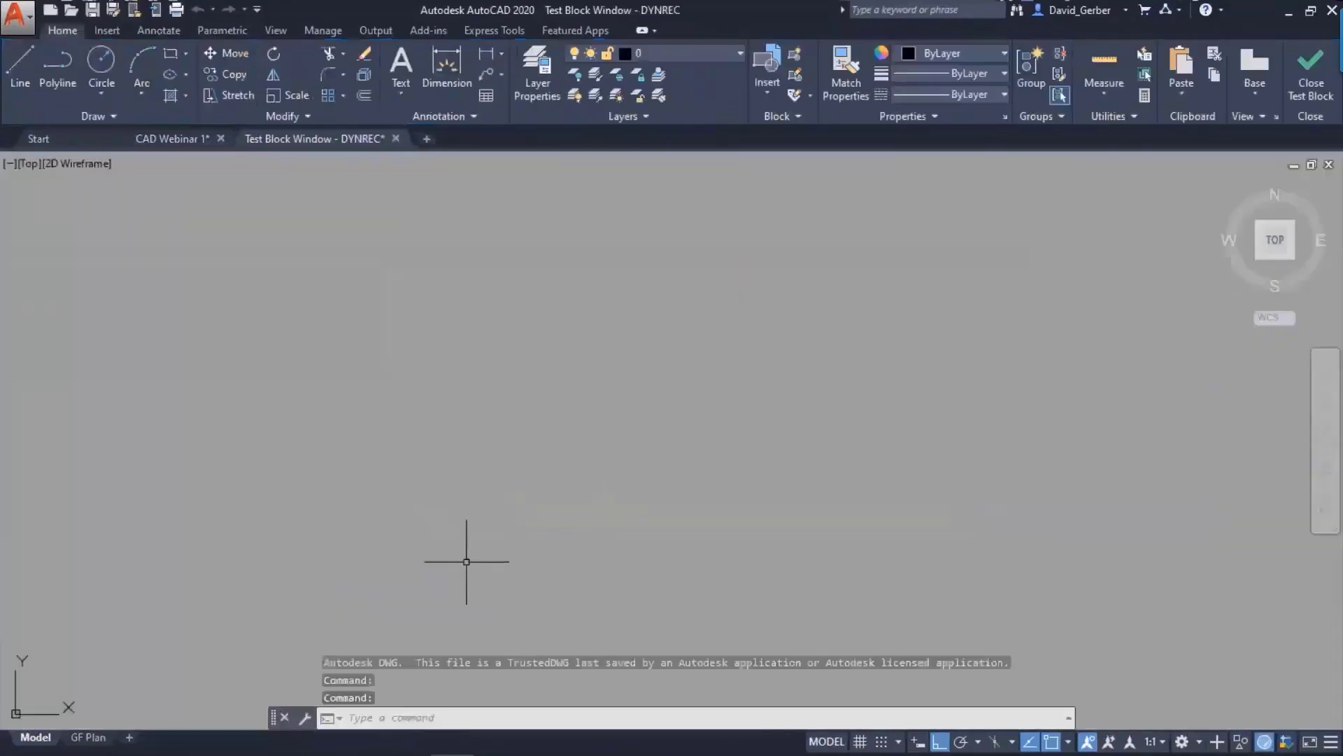
middle_click(533, 525)
middle_click(533, 526)
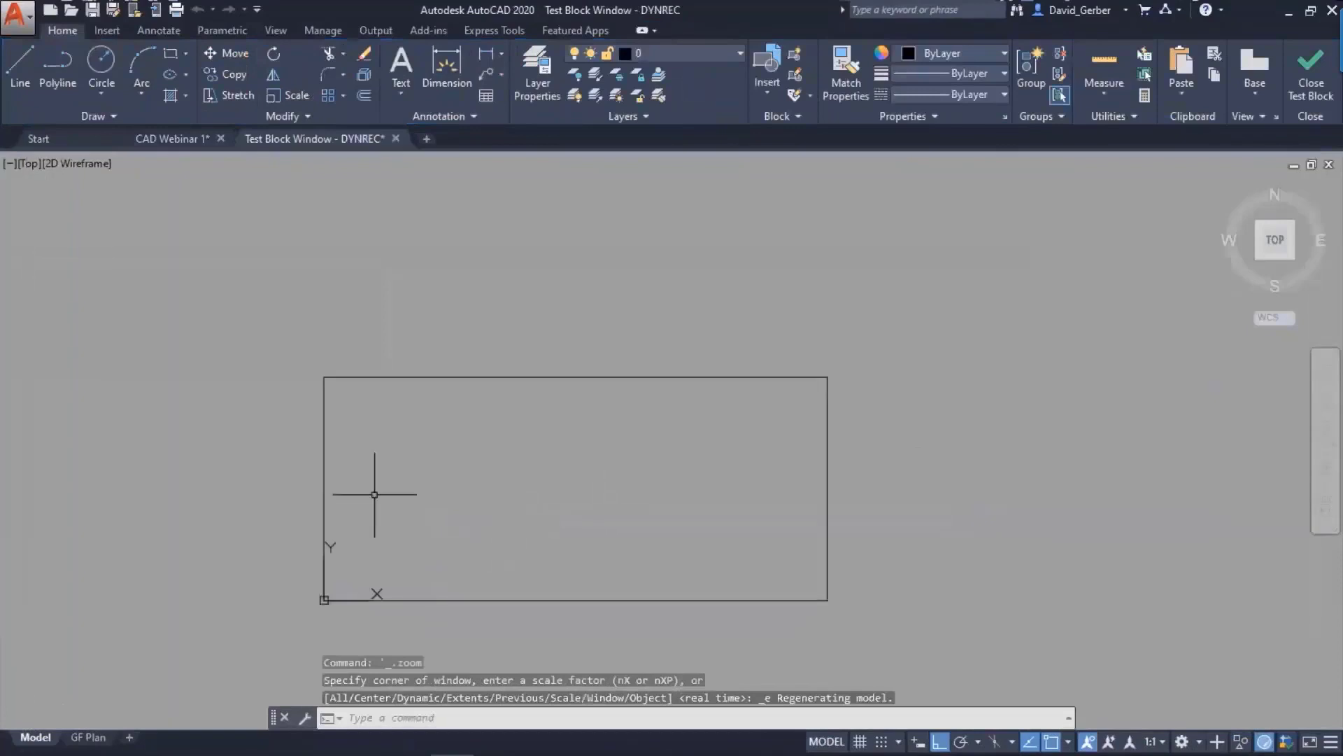
left_click(277, 424)
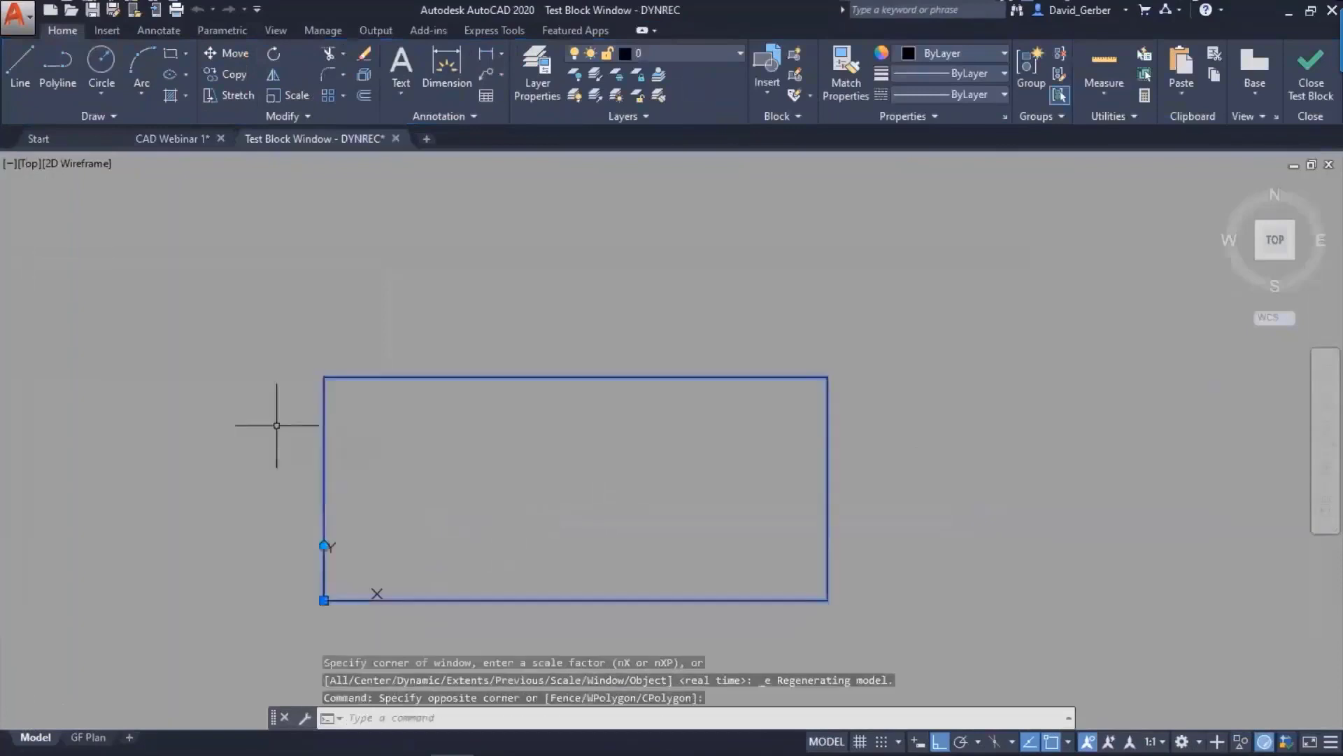
left_click(324, 545)
left_click(229, 581)
scroll(342, 493, "down", 2)
middle_click_drag(343, 493, 483, 503)
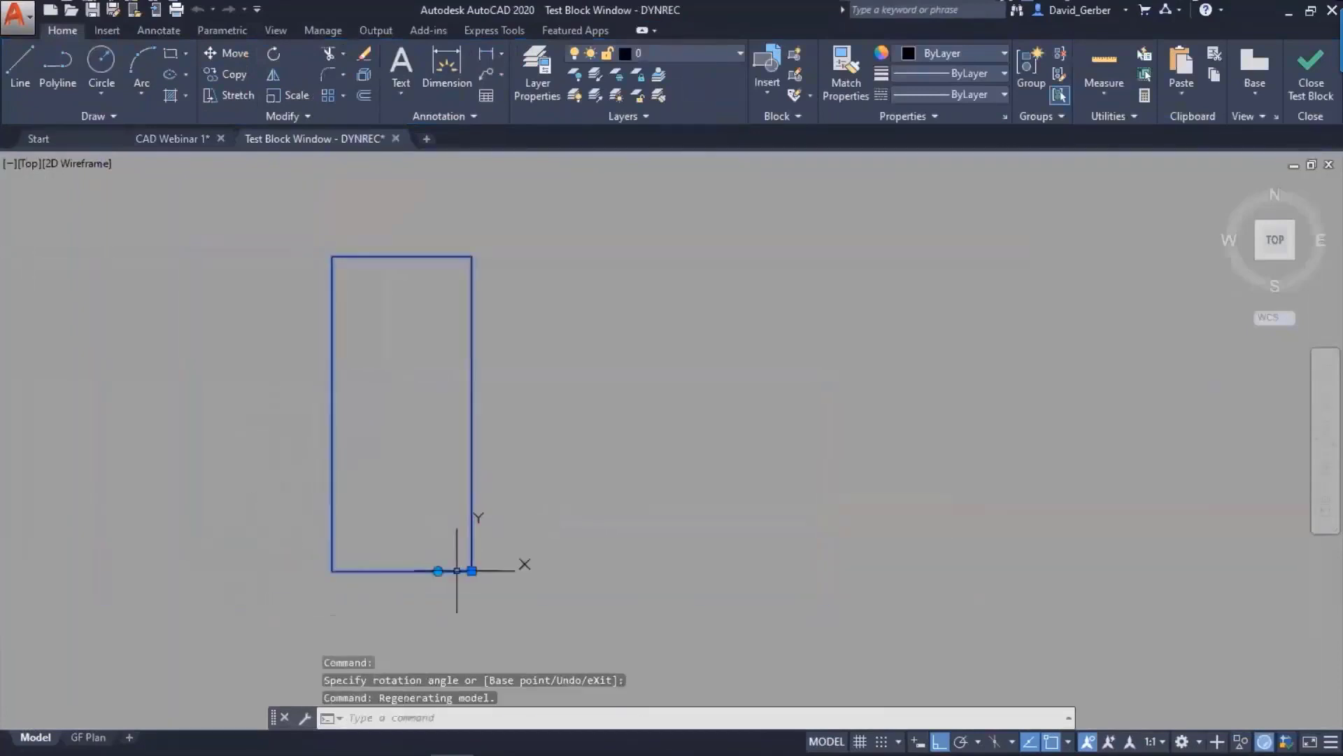
- Rotate the test block back to horizontal and upright once more, and close the test window
left_click(437, 570)
left_click(490, 467)
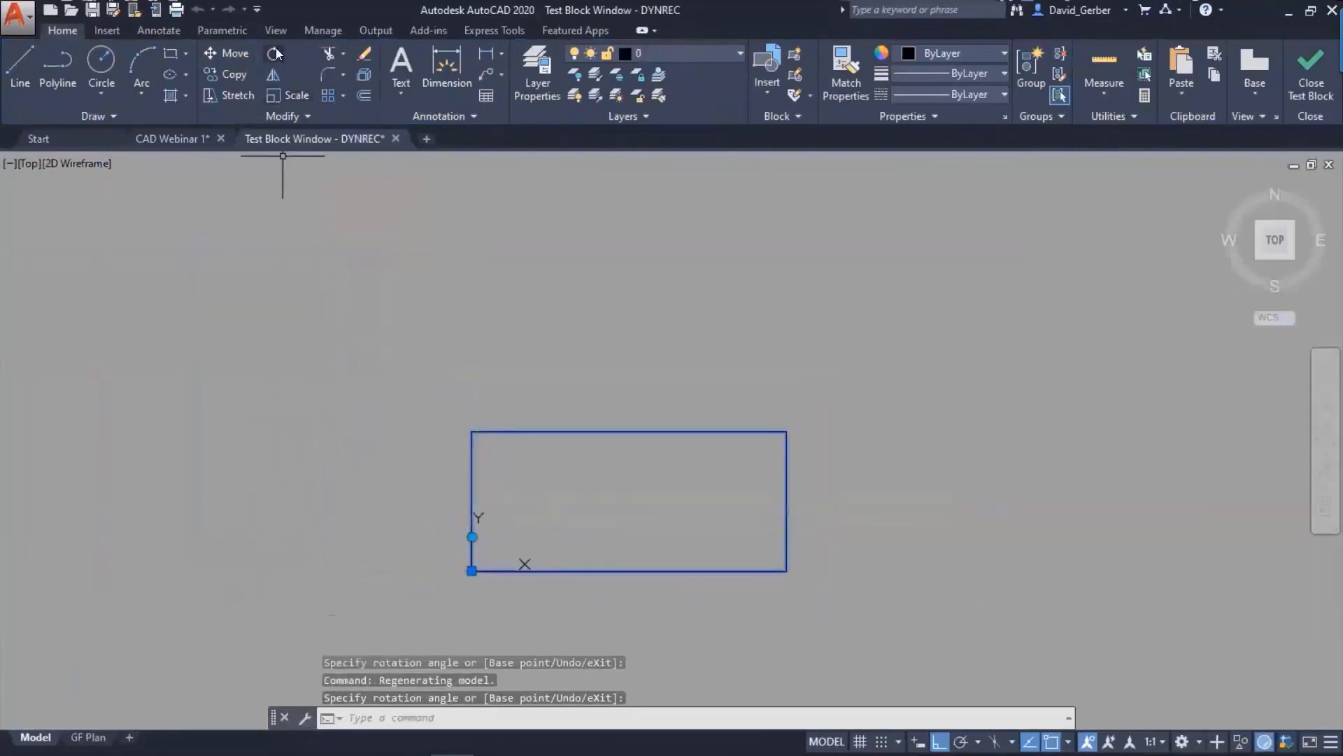
left_click(472, 536)
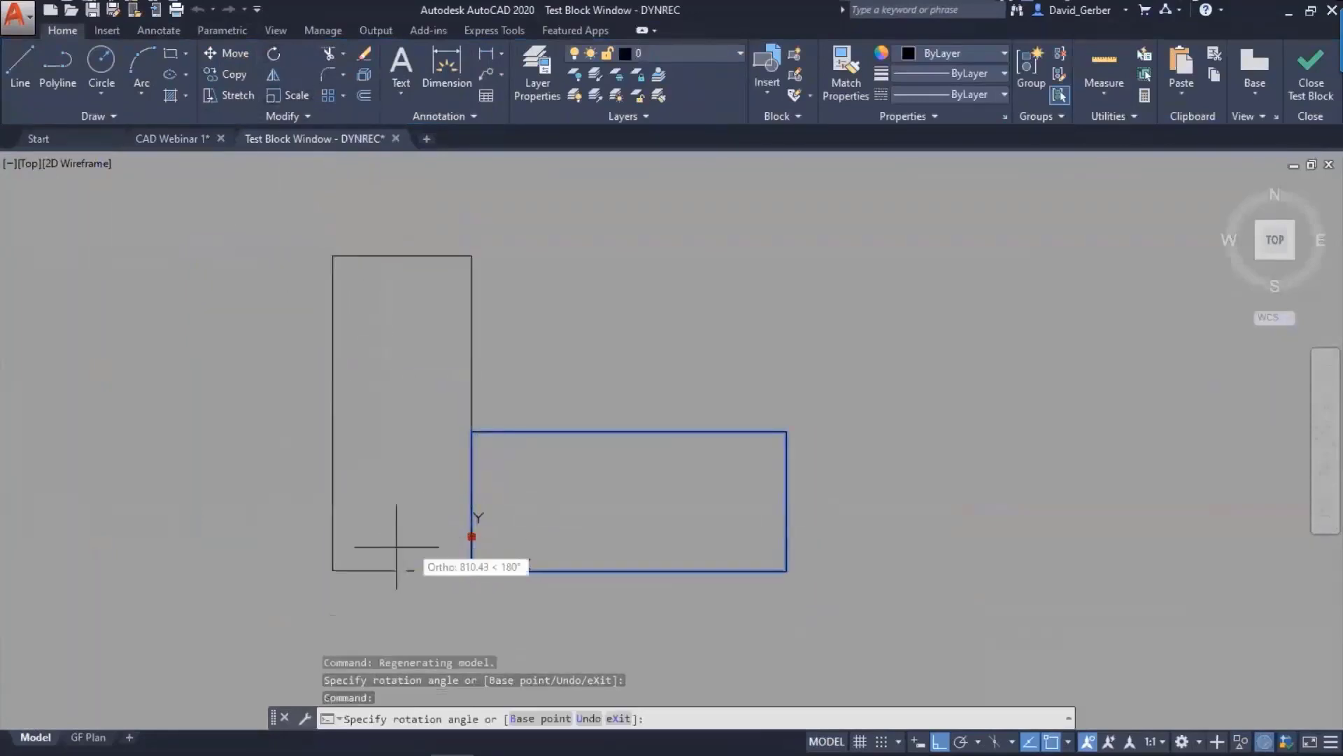
left_click(530, 511)
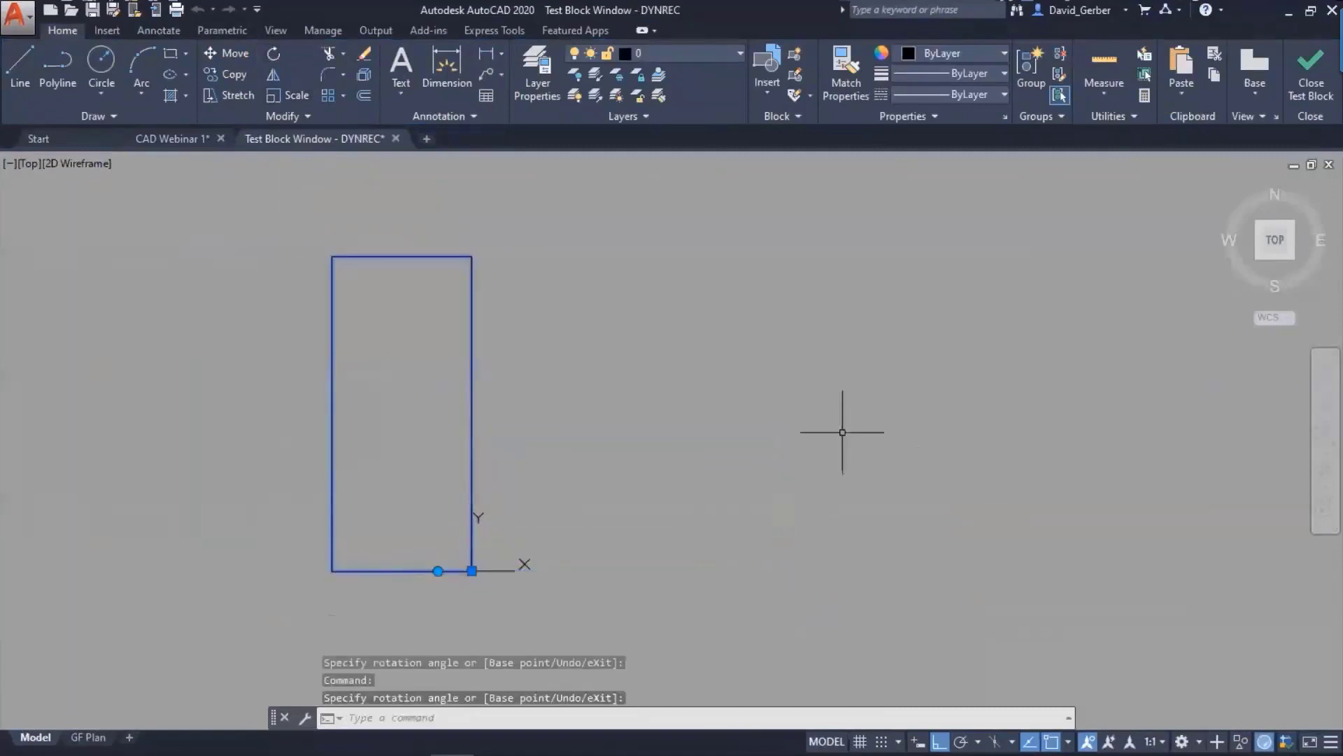
left_click(1298, 86)
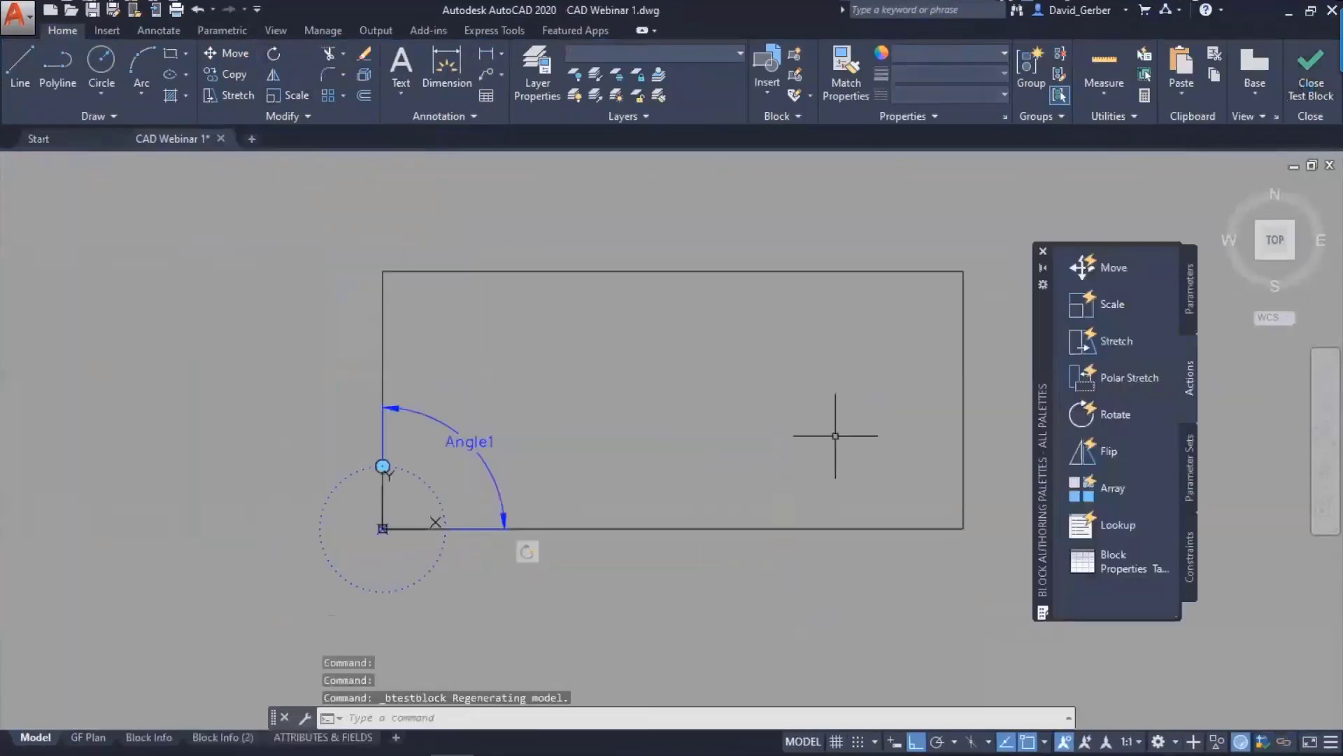
- Add a Linear parameter from the rectangle's lower-right corner to its lower-left corner, with the label placed below the bottom edge
middle_click_drag(821, 451, 764, 450)
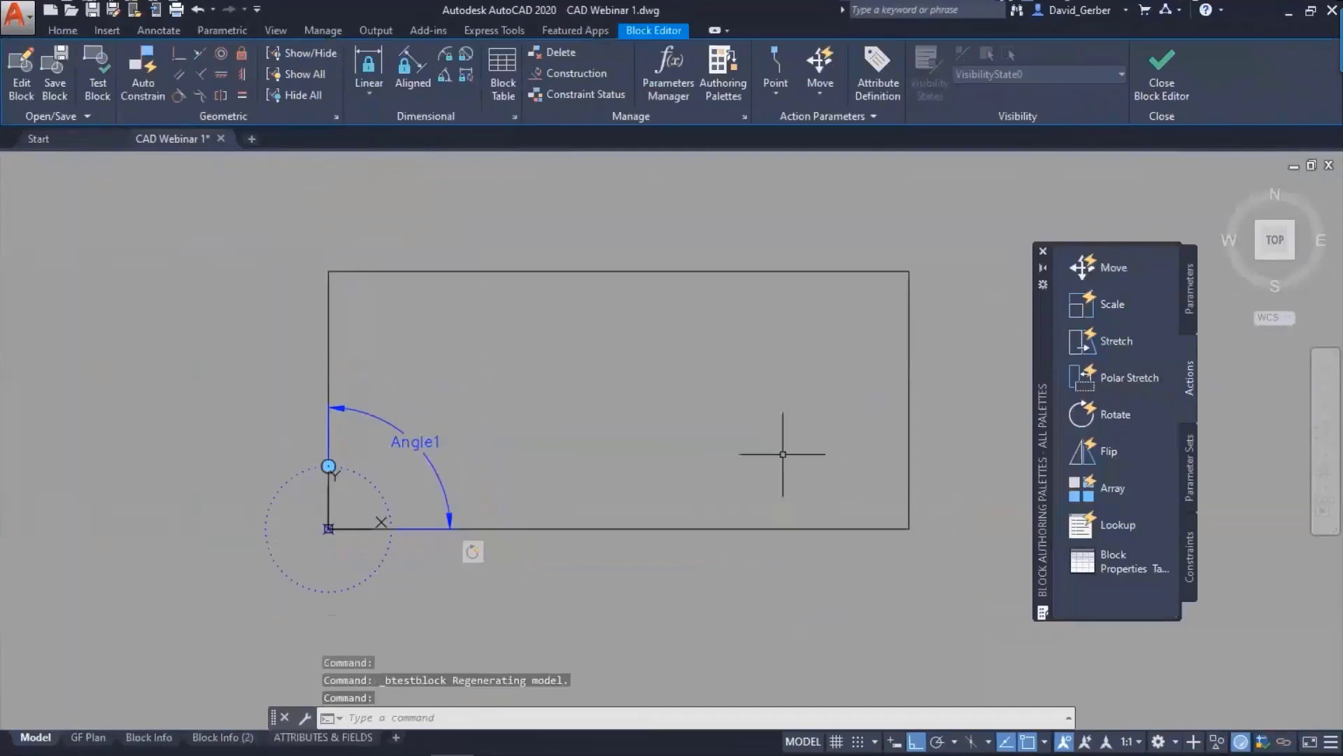
left_click(1187, 294)
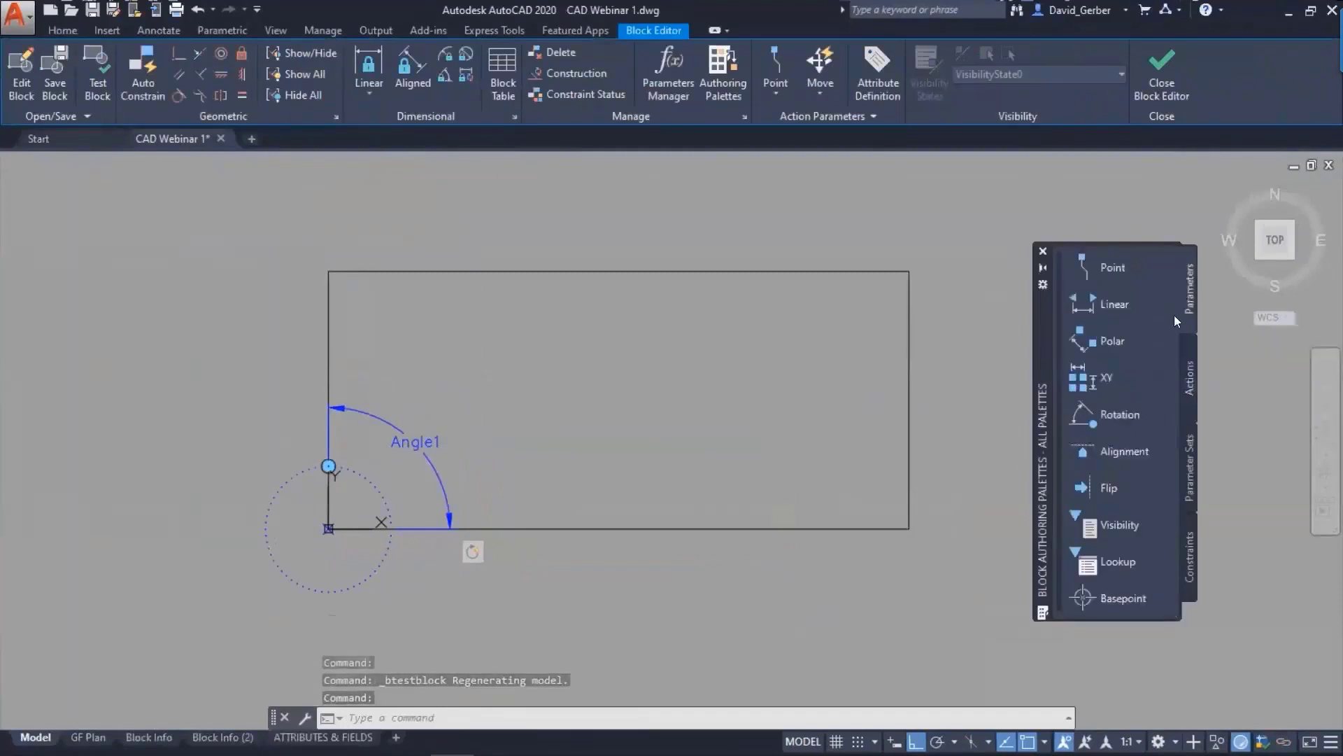
left_click(1114, 305)
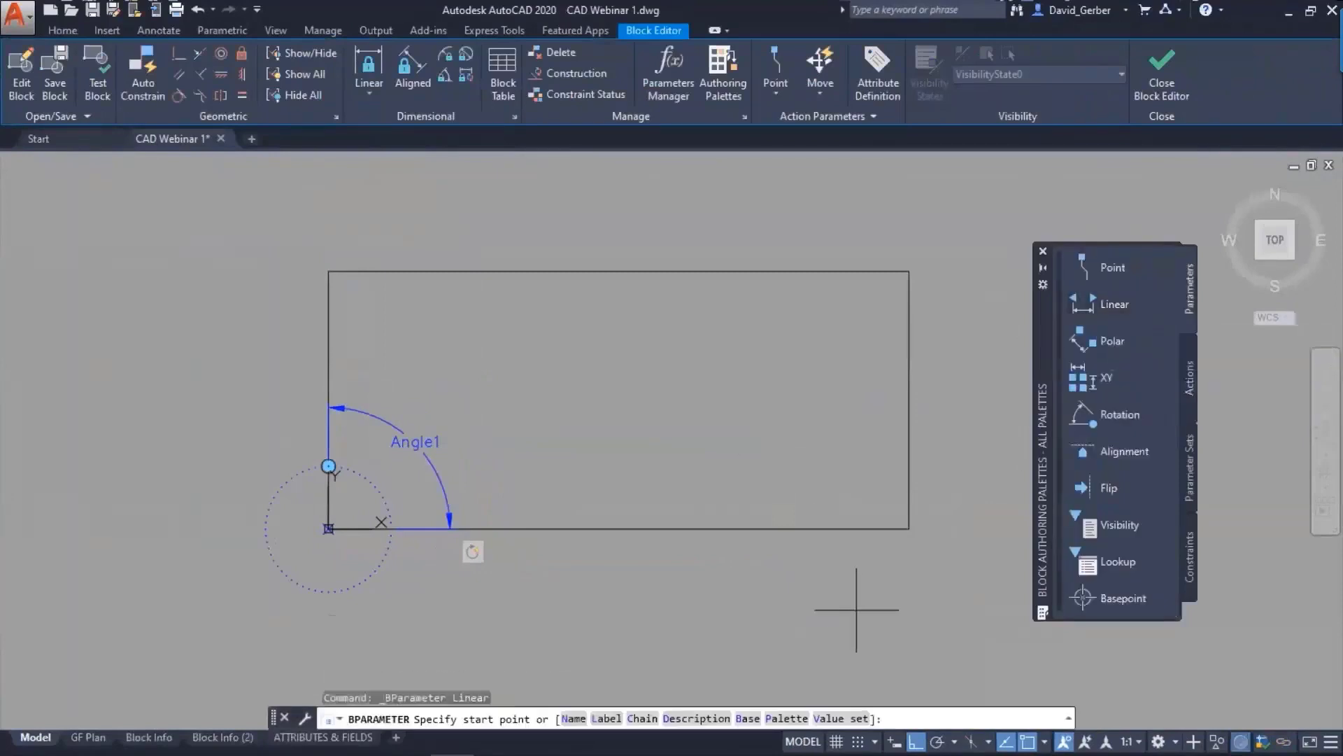
left_click(910, 528)
left_click(328, 528)
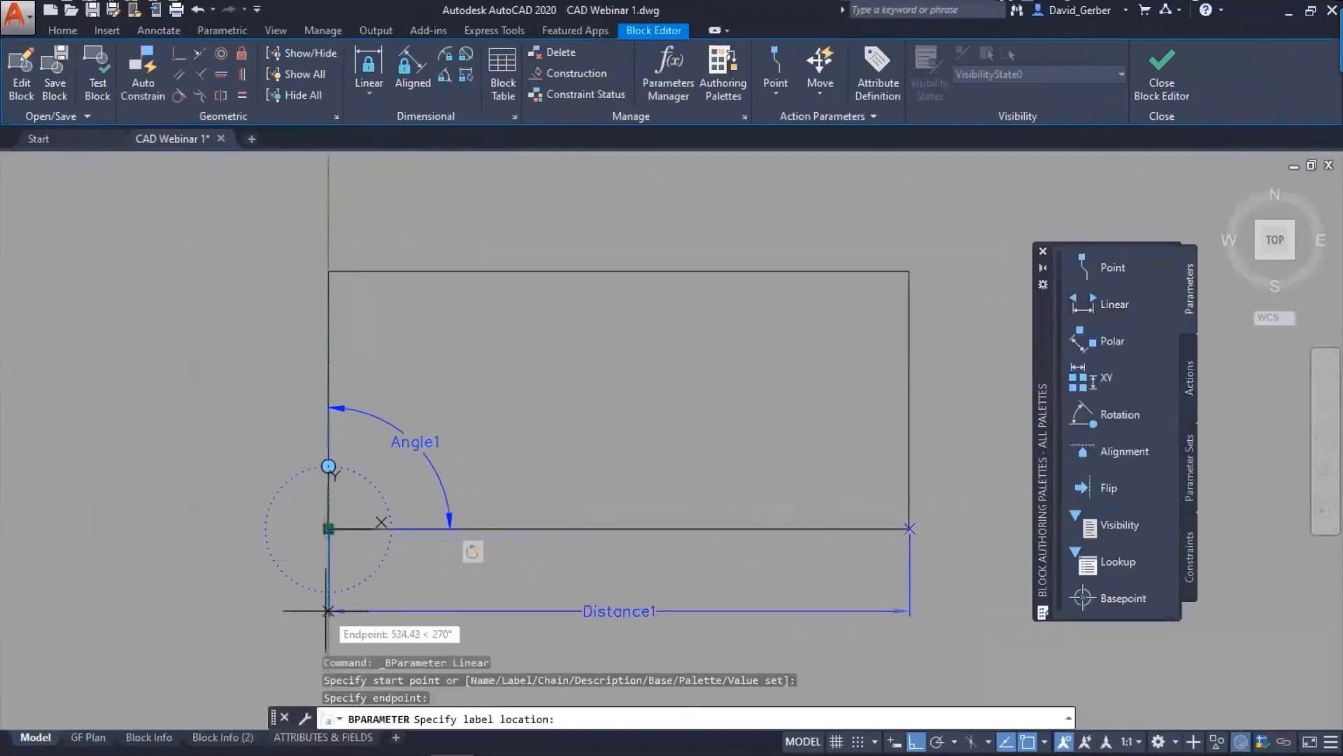
left_click(328, 611)
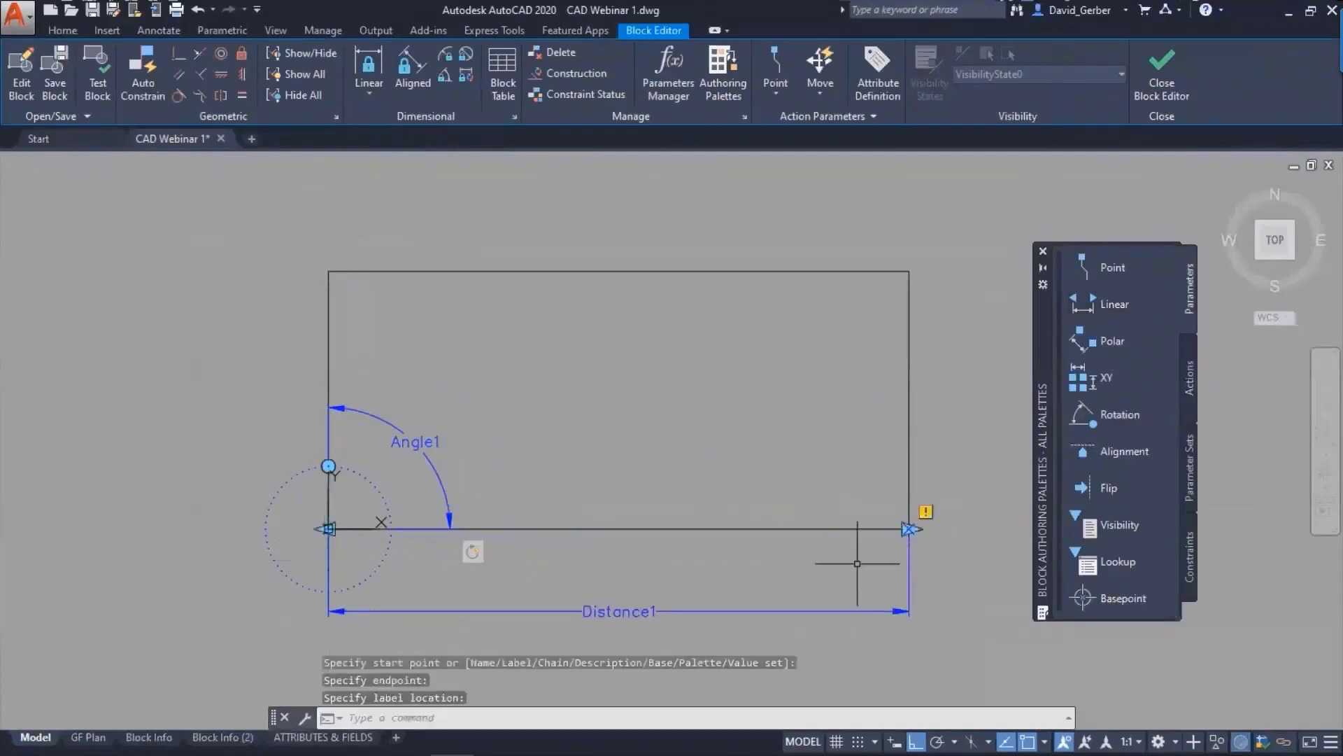
- Attach a Stretch action to the horizontal Linear parameter's right endpoint, framing the rectangle's right side and selecting the rectangle
left_click(1192, 379)
left_click(1119, 341)
middle_click_drag(754, 502, 727, 452)
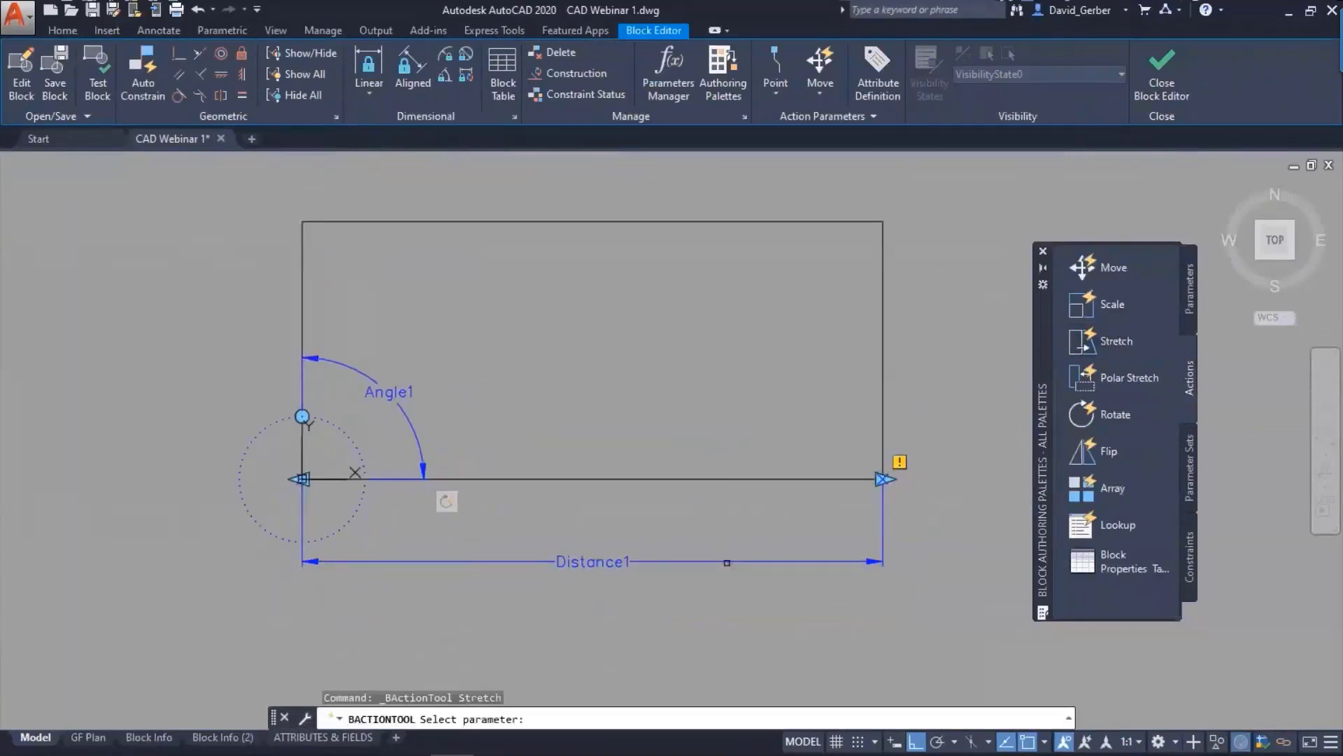
left_click(727, 562)
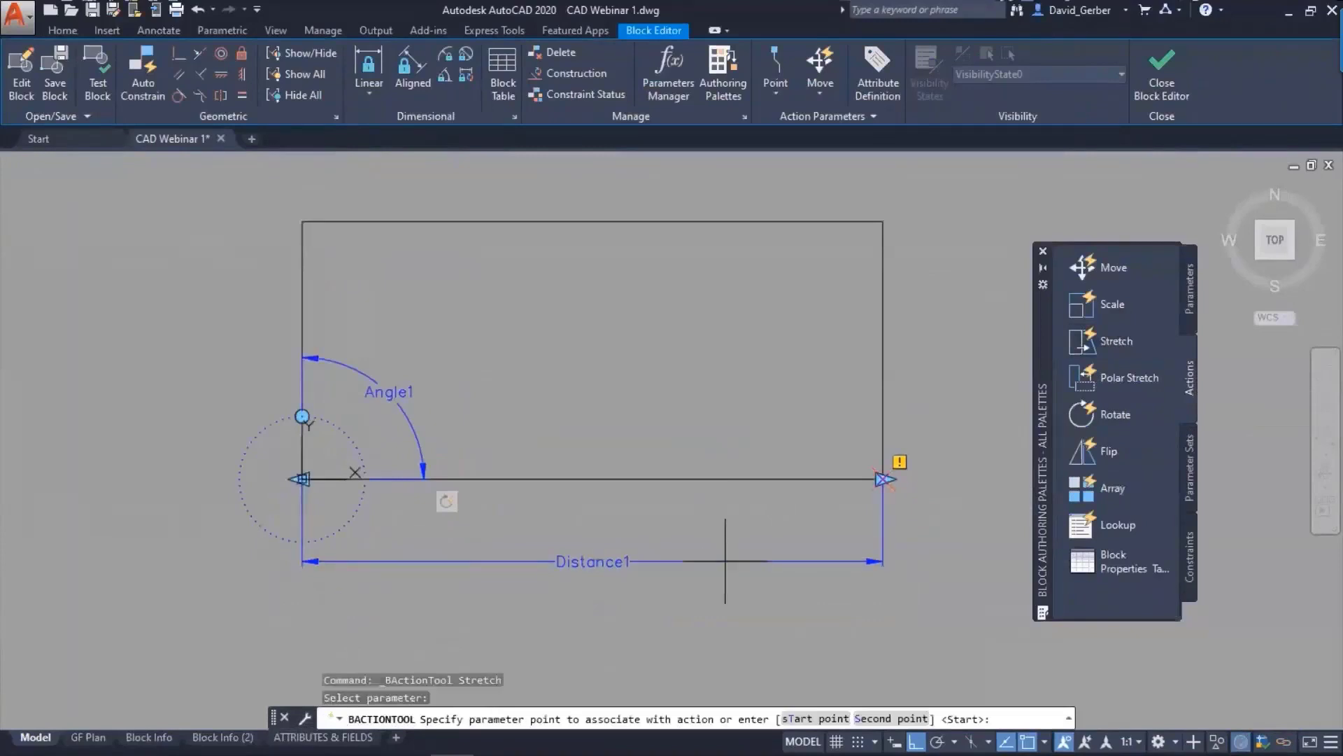
left_click(892, 475)
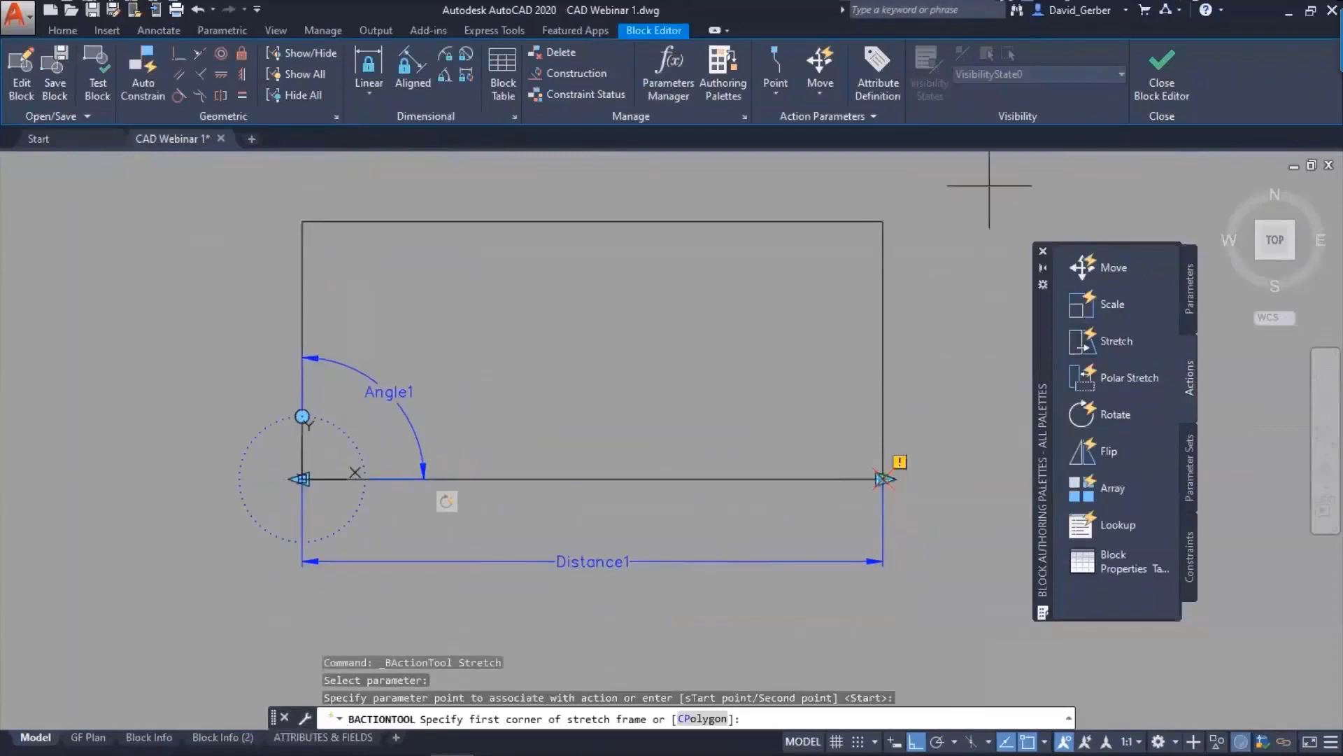
left_click(960, 188)
left_click(818, 519)
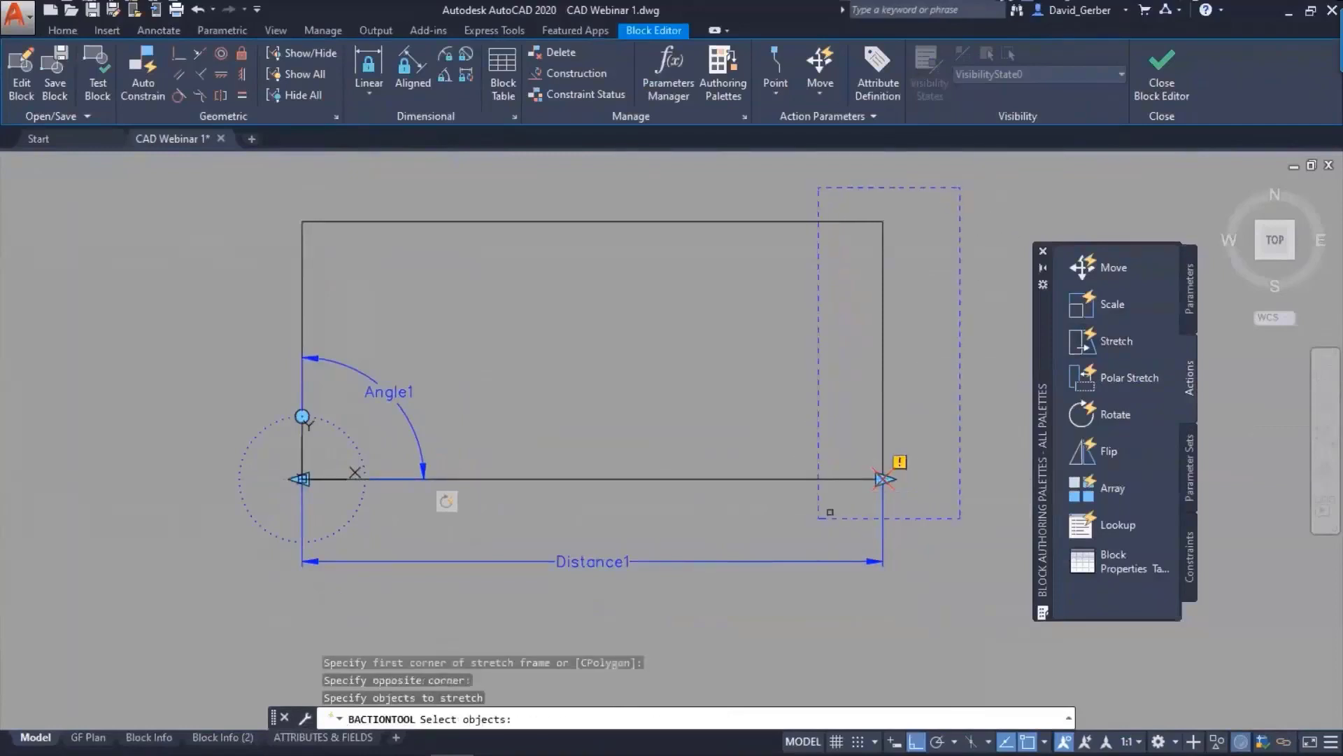
left_click(804, 201)
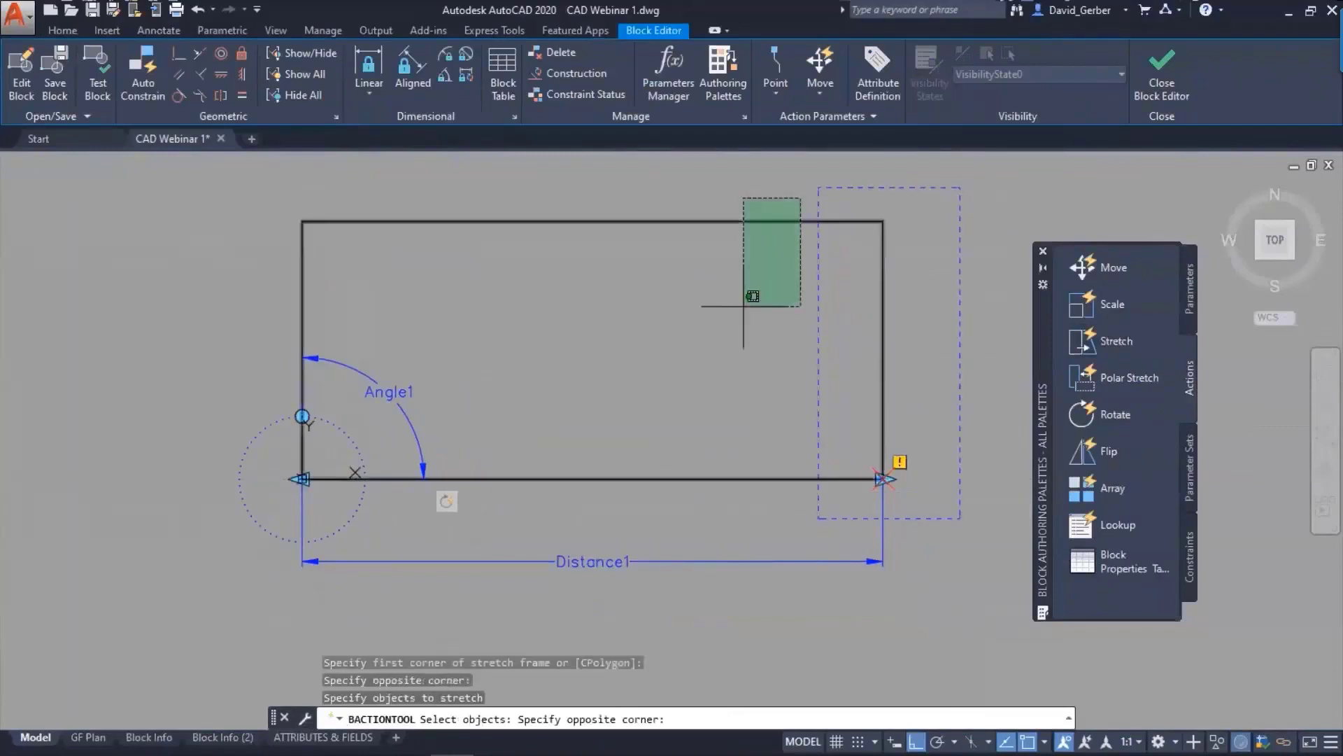
left_click(741, 301)
key("Return")
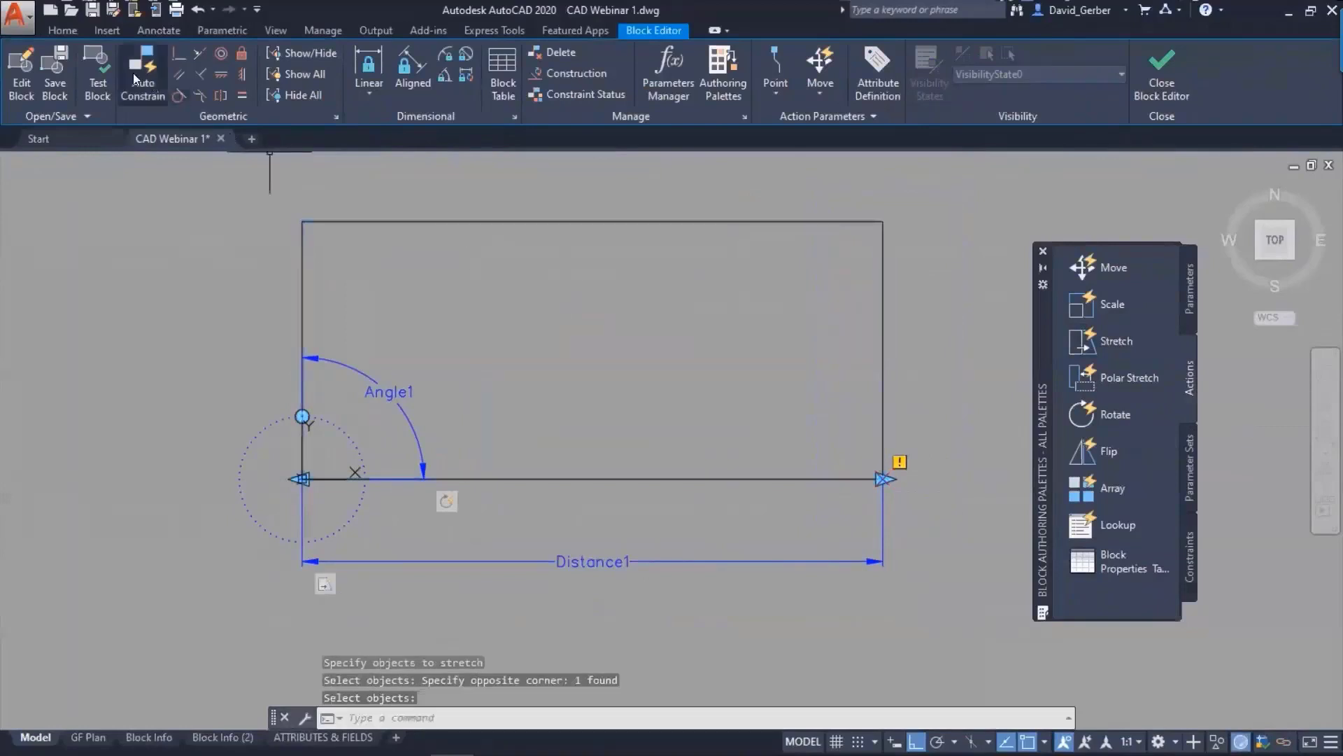
- Test the block in a test window by stretching the rectangle wider to the right with its linear grip
left_click(97, 69)
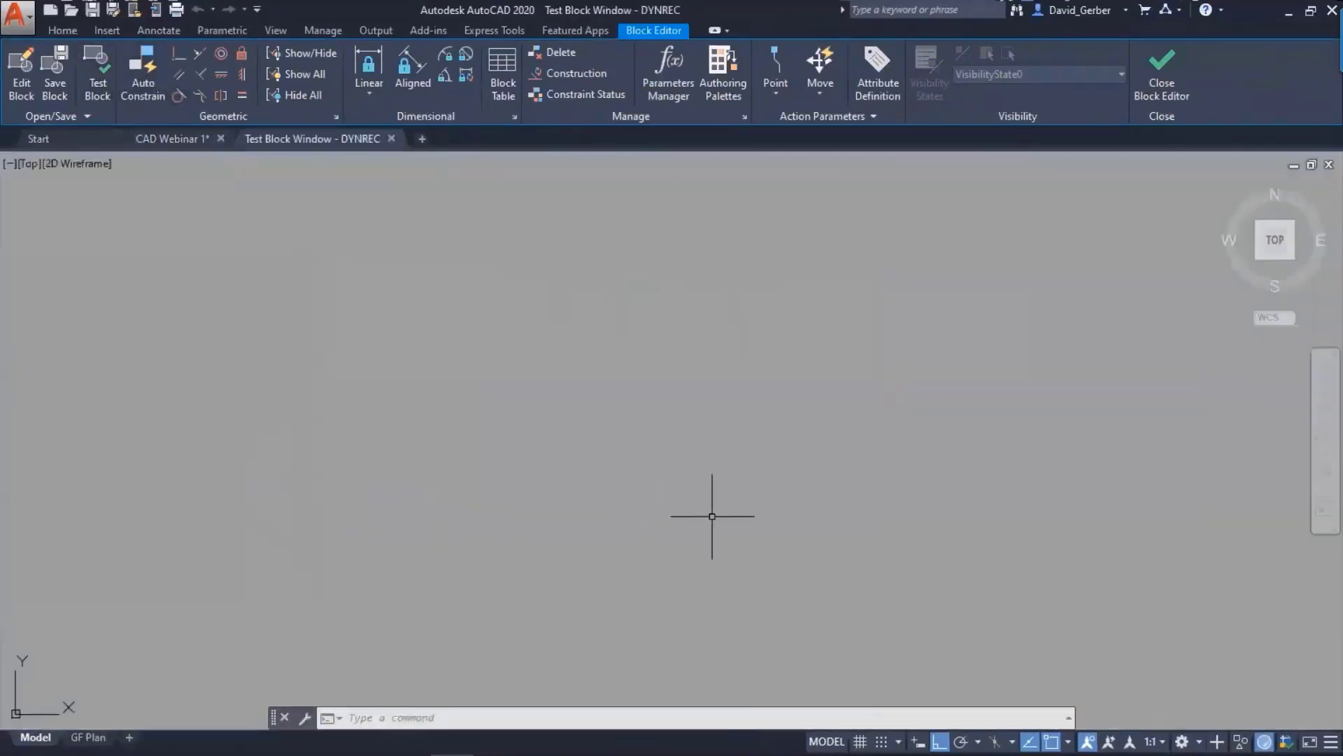
middle_click(753, 499)
middle_click(754, 499)
scroll(746, 499, "down", 5)
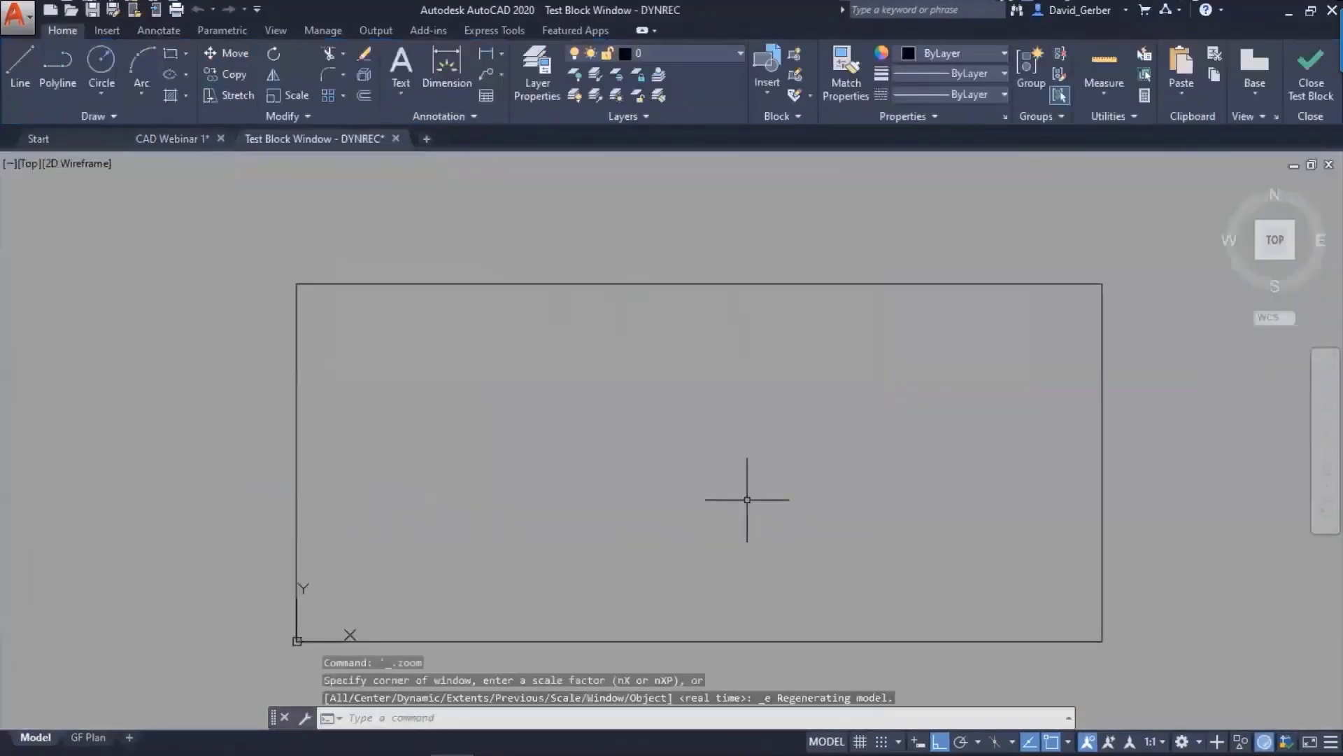
left_click(922, 540)
left_click(838, 453)
left_click(885, 553)
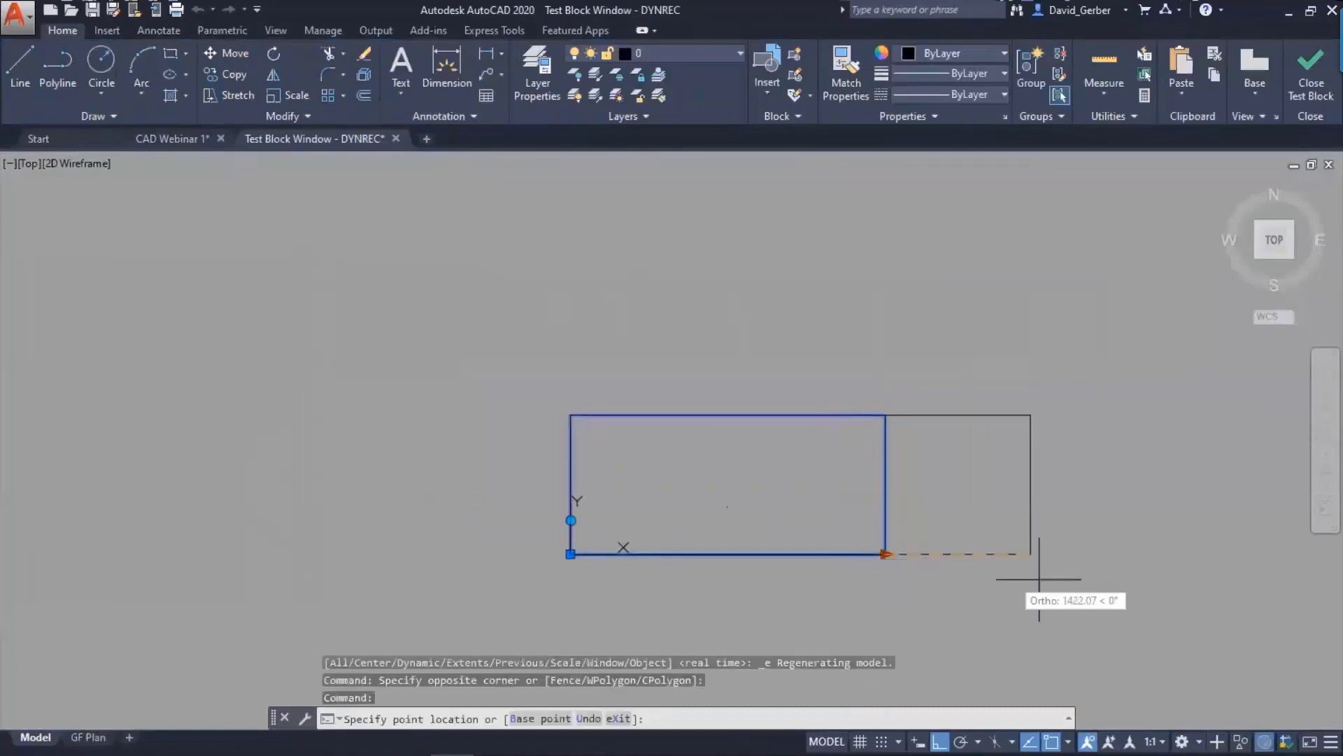
left_click(1106, 554)
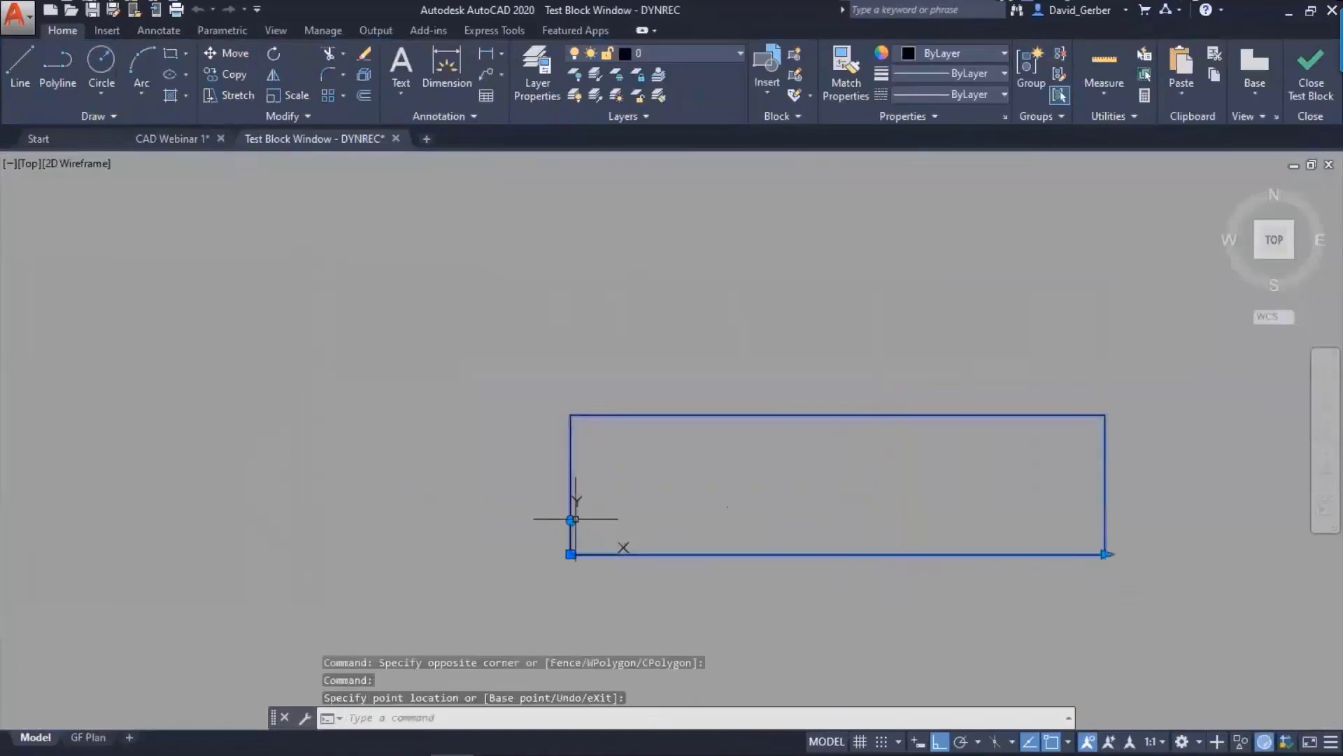
- Rotate the stretched test block upright with its rotation grip and close the test window
left_click(573, 519)
left_click(428, 510)
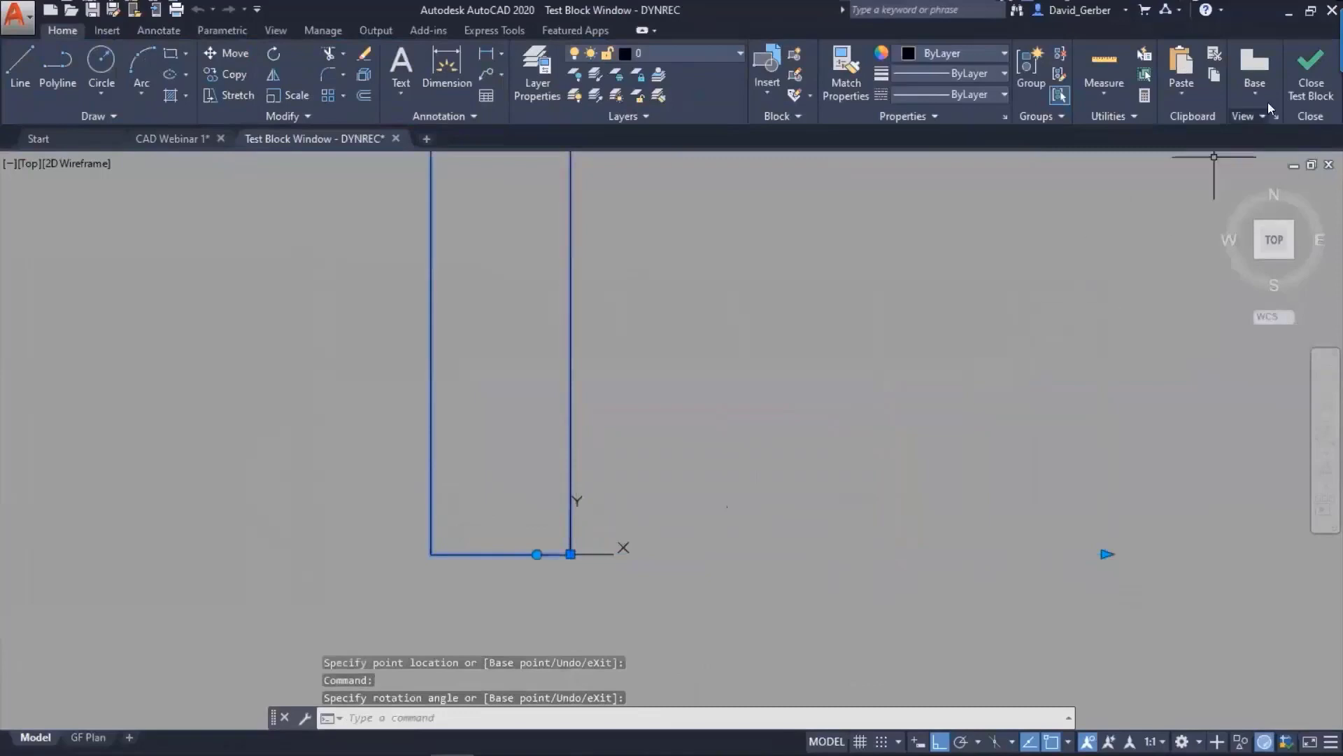
left_click(1310, 82)
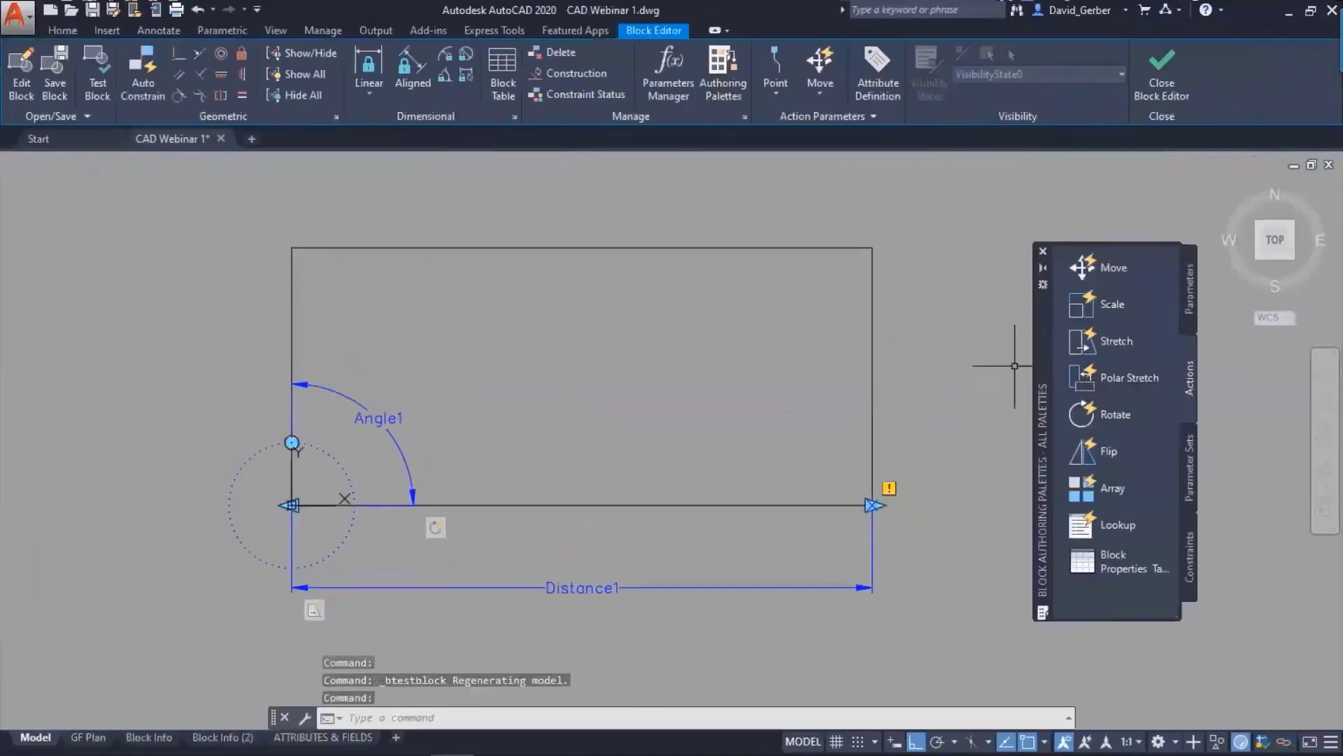
- Add a Linear parameter from the rectangle's lower-left corner to its upper-left corner, with the label placed beyond the left edge
left_click(1189, 297)
left_click(1117, 305)
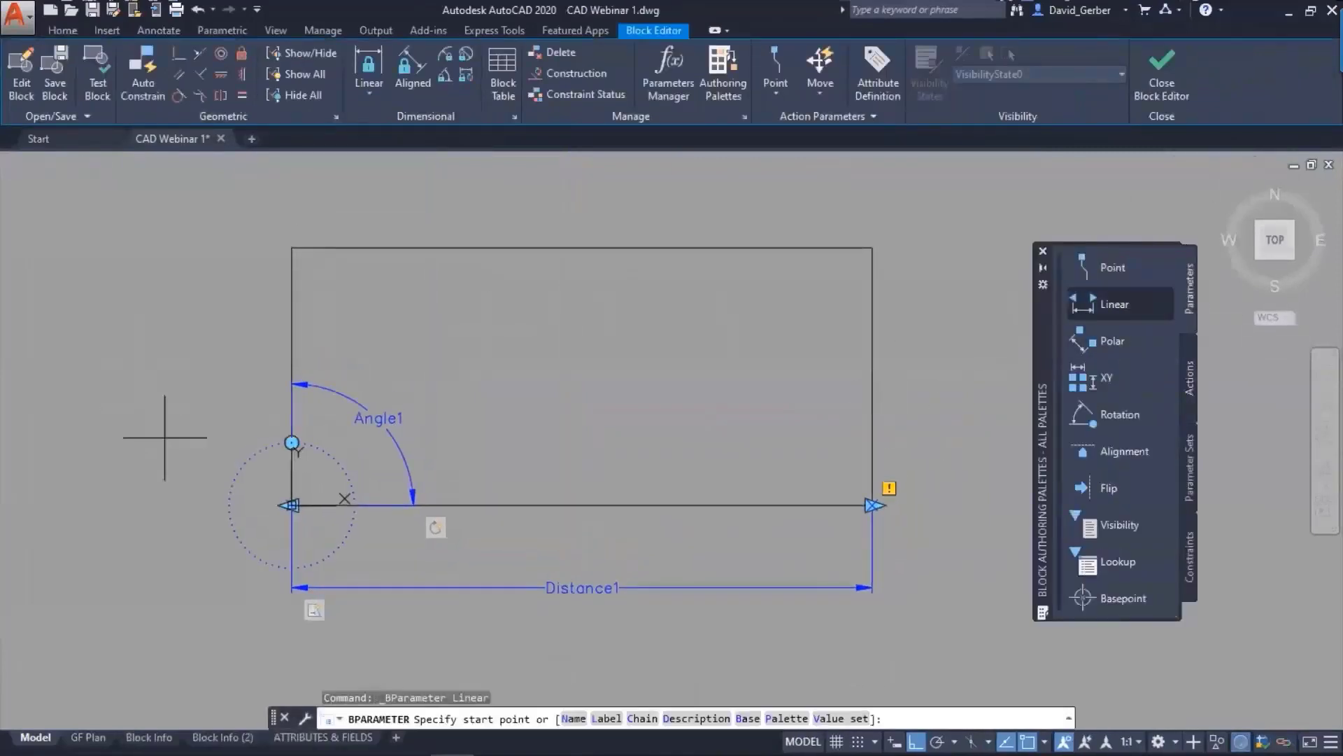
left_click(291, 505)
left_click(291, 247)
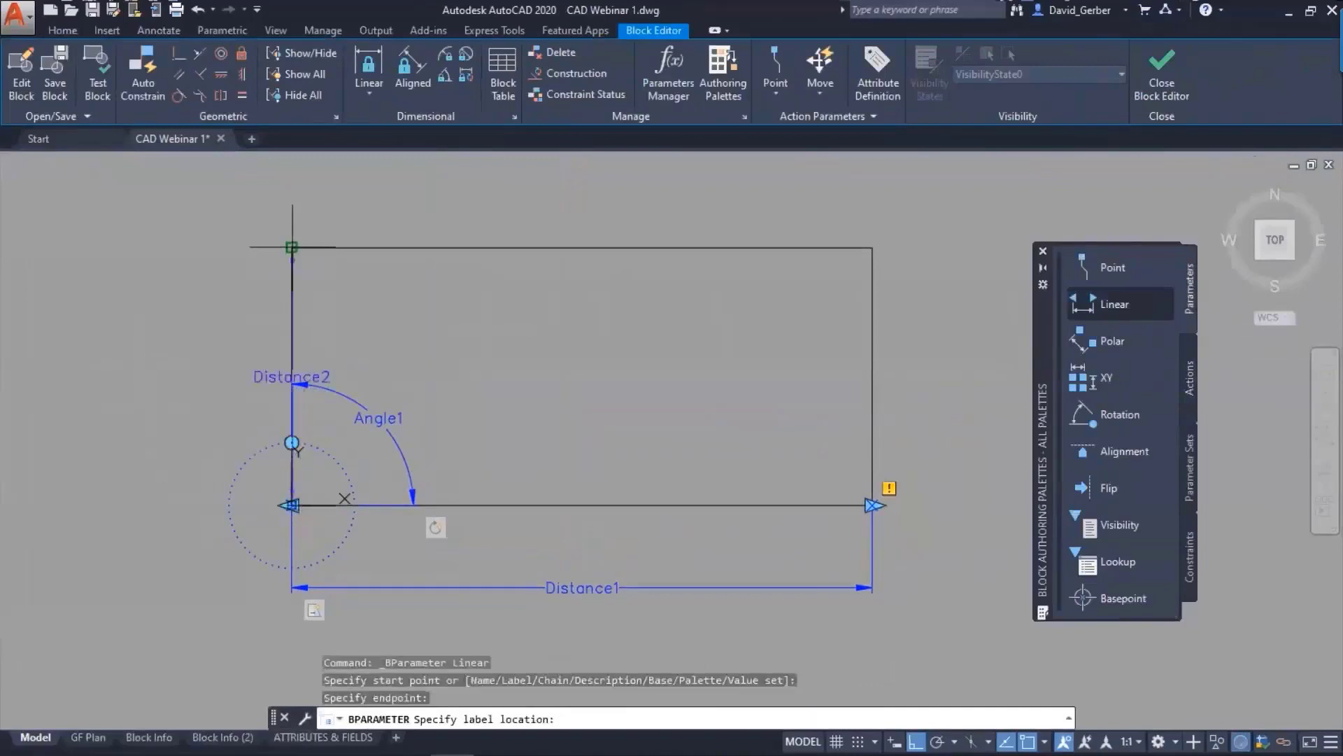
left_click(198, 269)
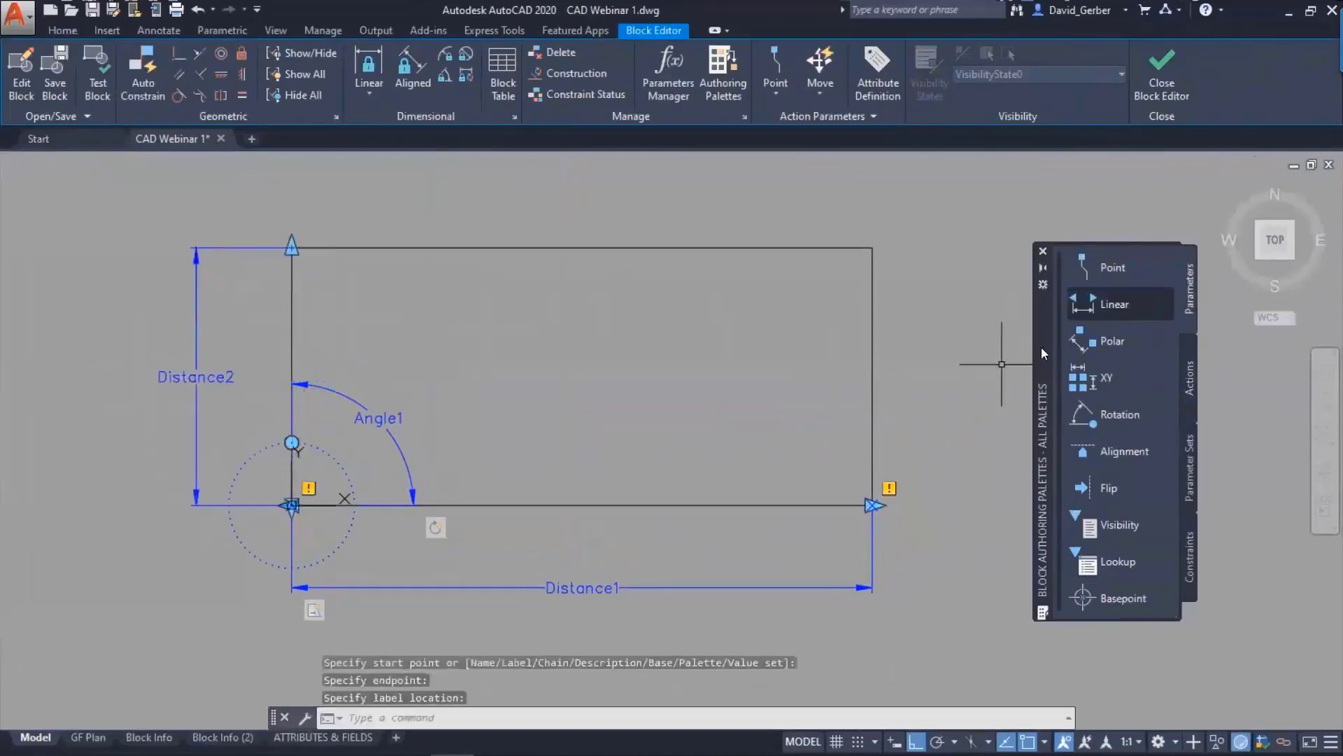
- Attach a Scale action to the vertical Linear parameter, with the rectangle as the selection set
left_click(1190, 378)
left_click(1128, 303)
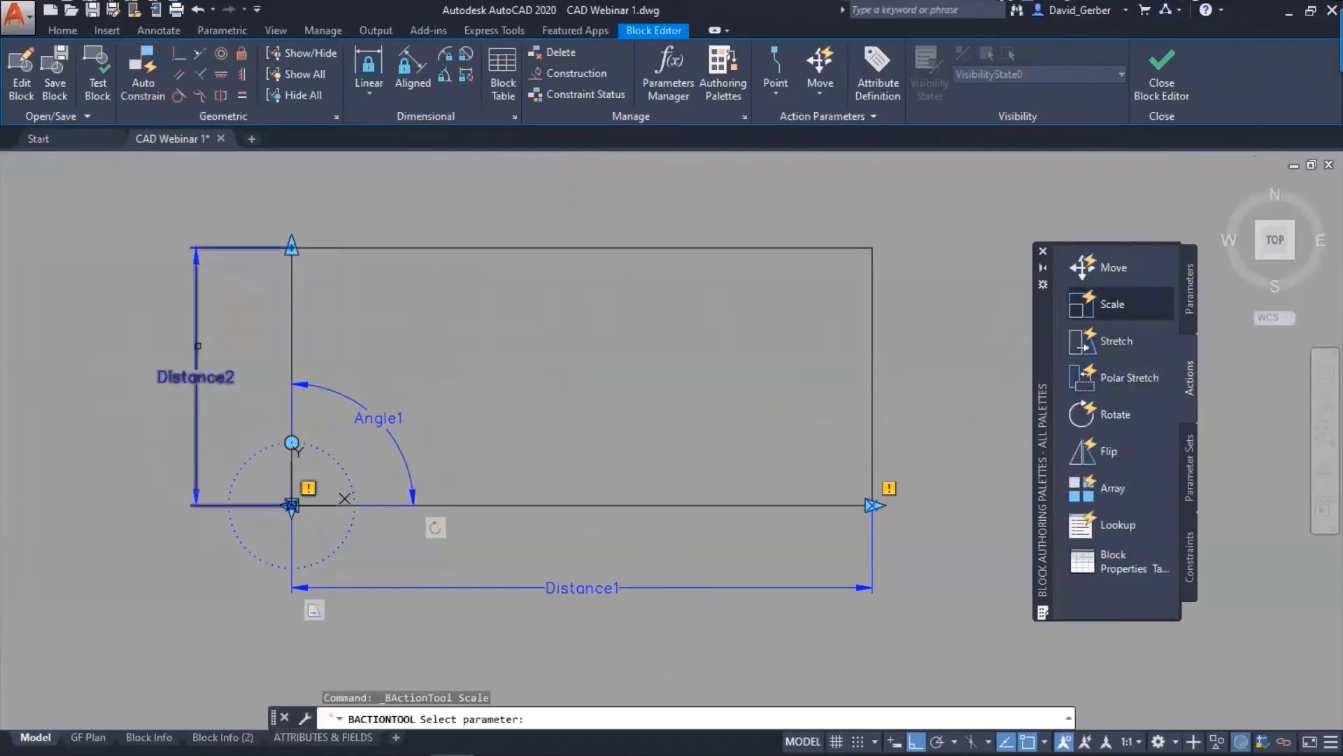
left_click(198, 346)
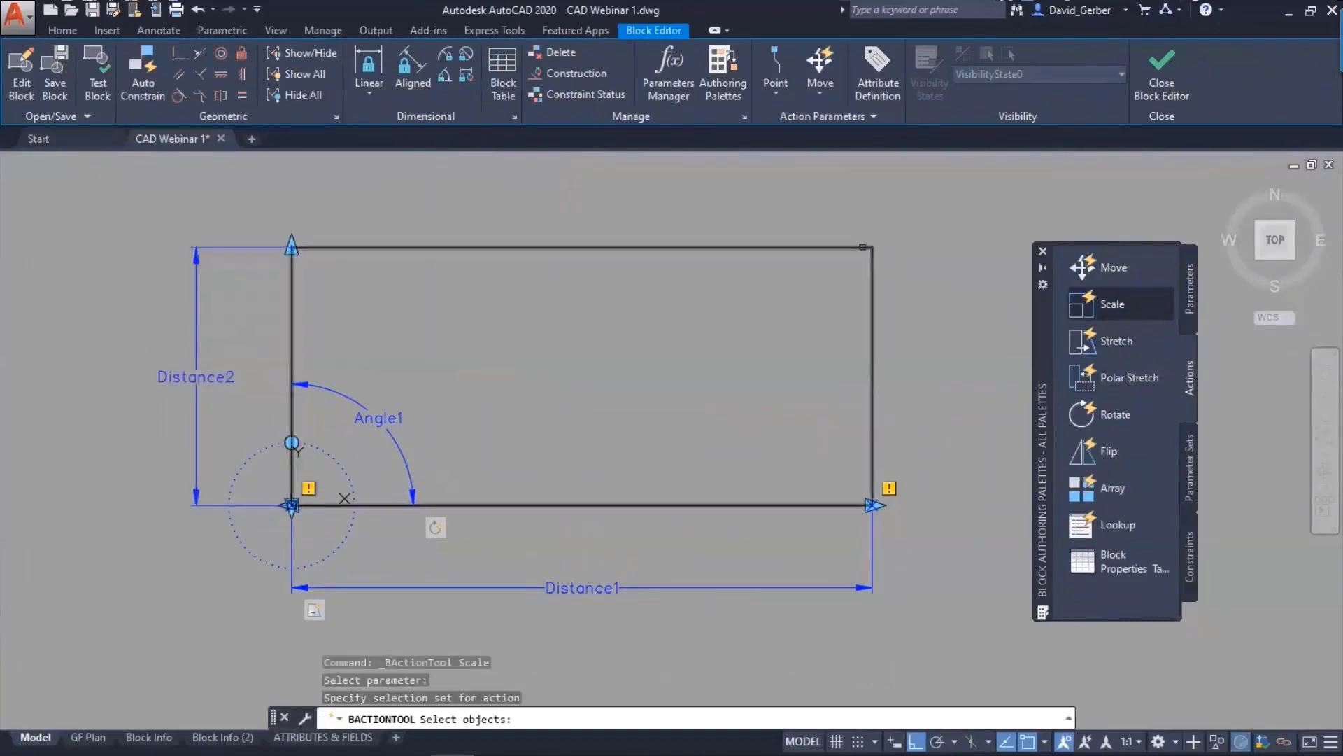
left_click(889, 206)
left_click(718, 324)
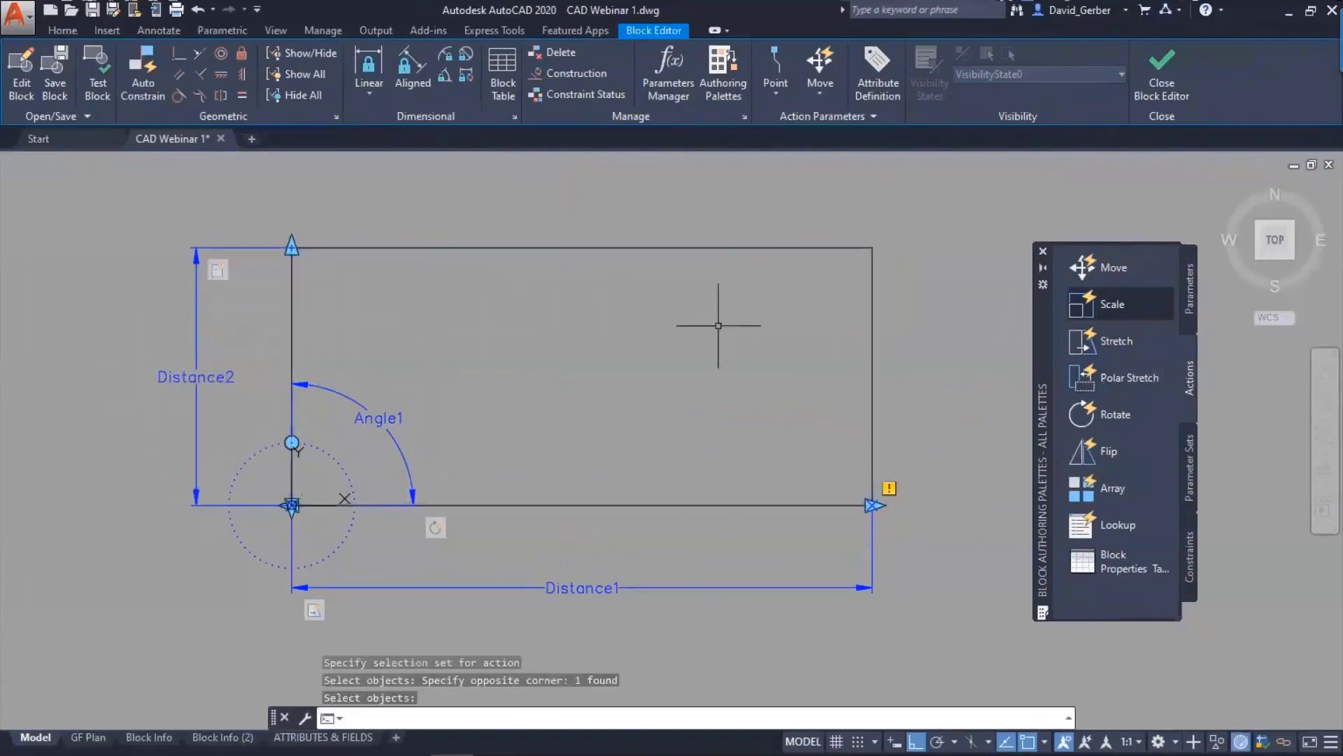
- Test the block in a test window by enlarging the rectangle with its upper-left linear grip
left_click(91, 75)
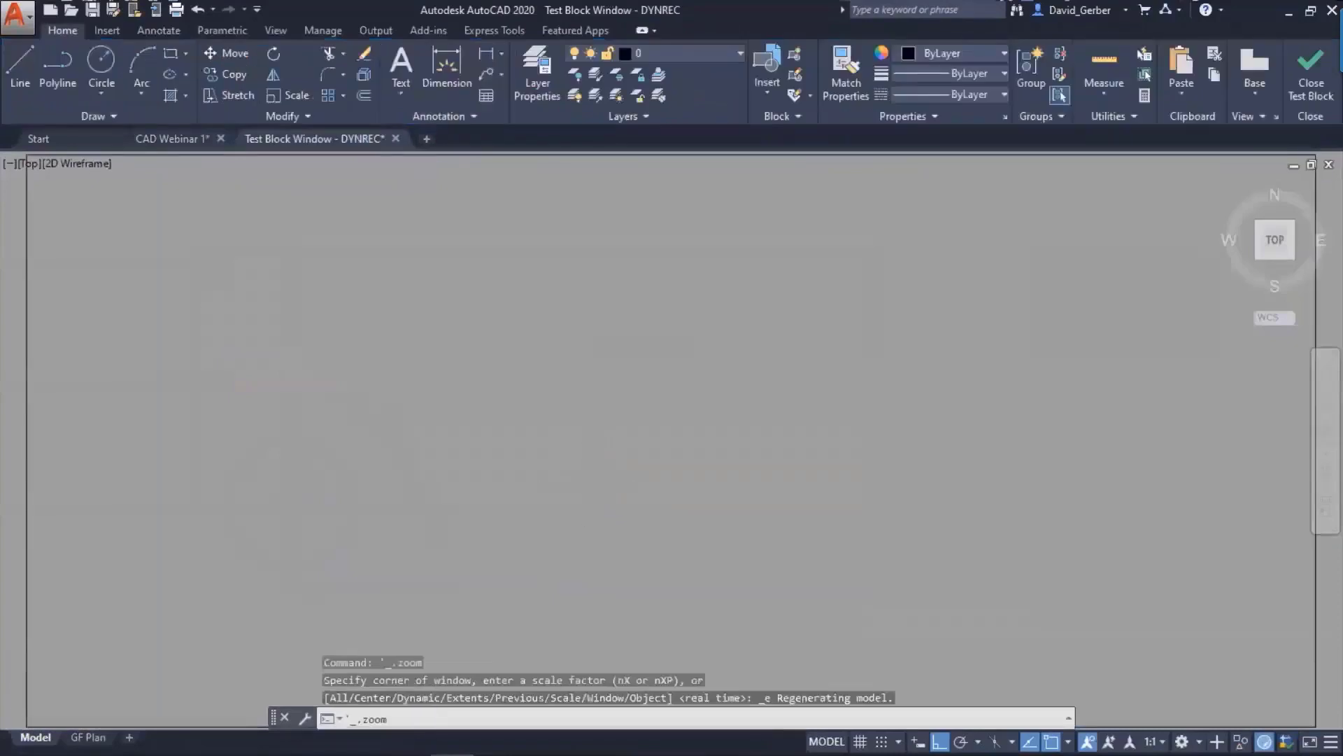
left_click(615, 464)
left_click(516, 292)
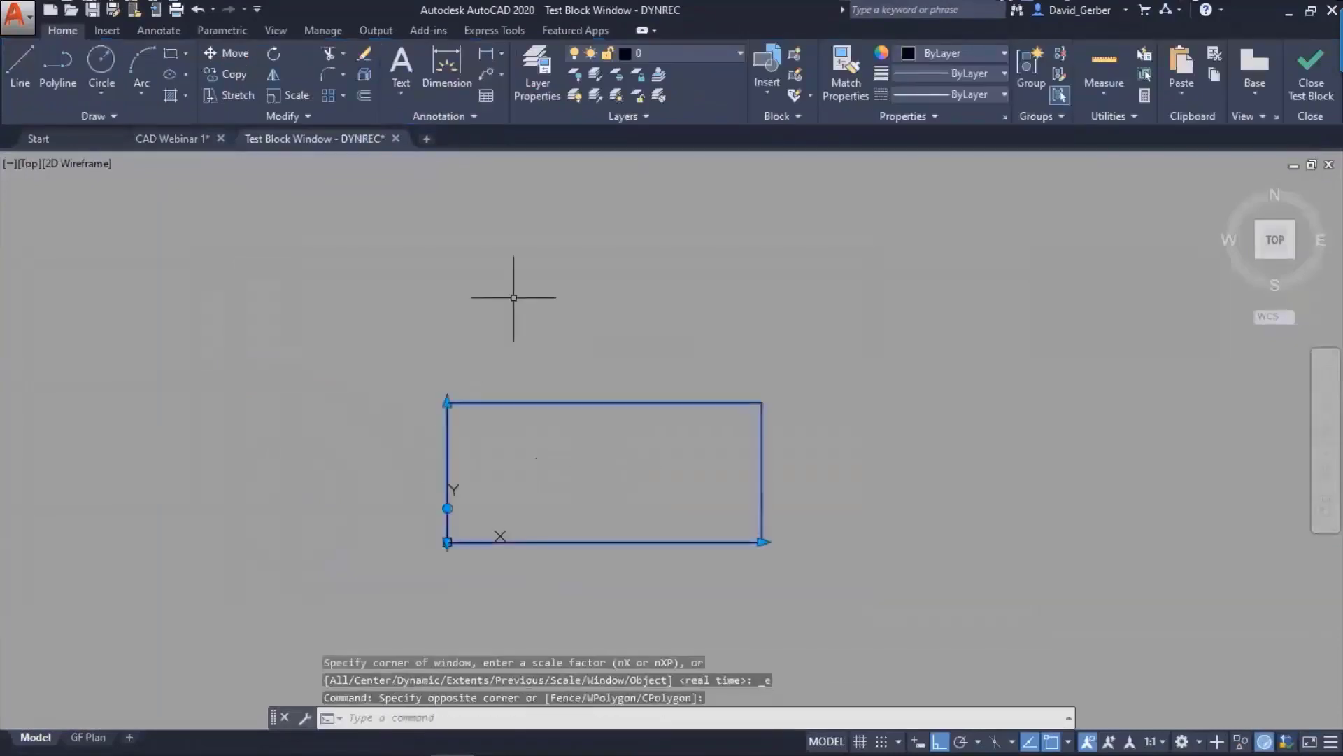
left_click(447, 402)
left_click(449, 298)
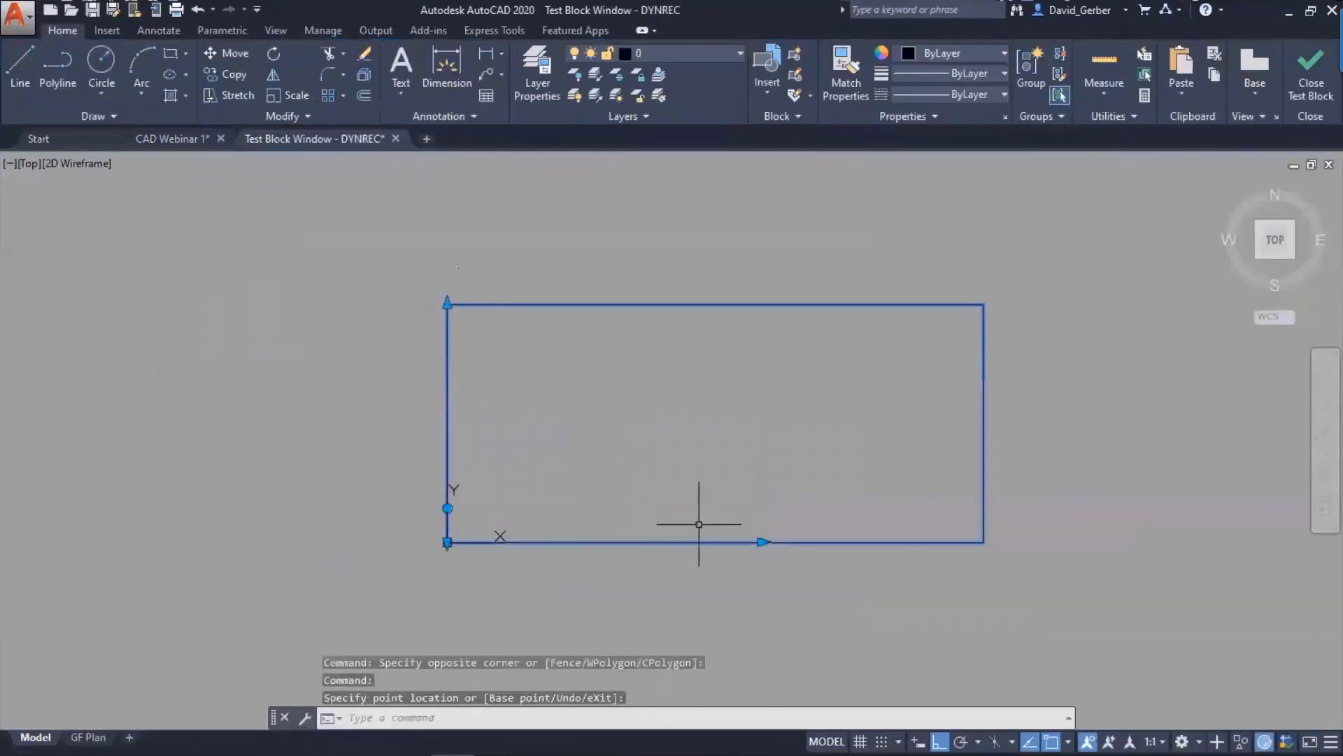
- Rotate the enlarged test block upright, check where the linear grips sit, and close the test window
left_click(737, 519)
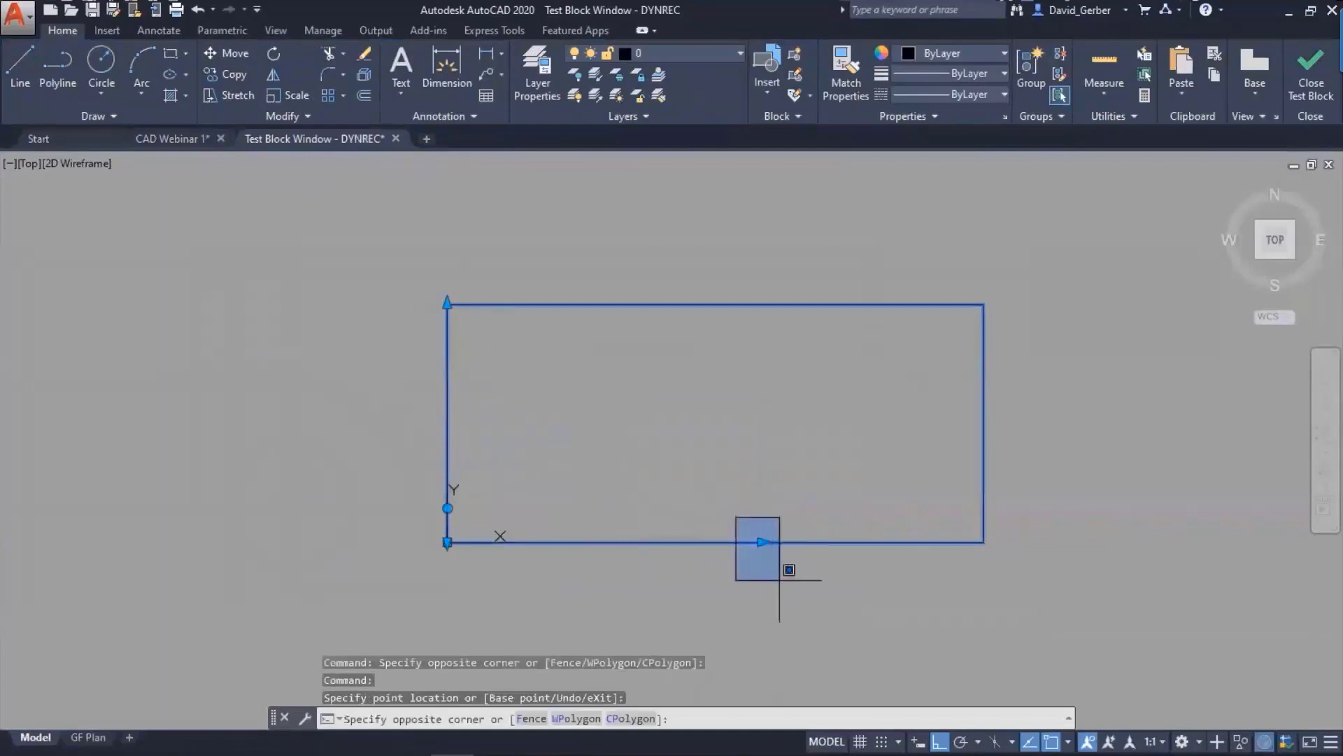
left_click(785, 579)
left_click(441, 481)
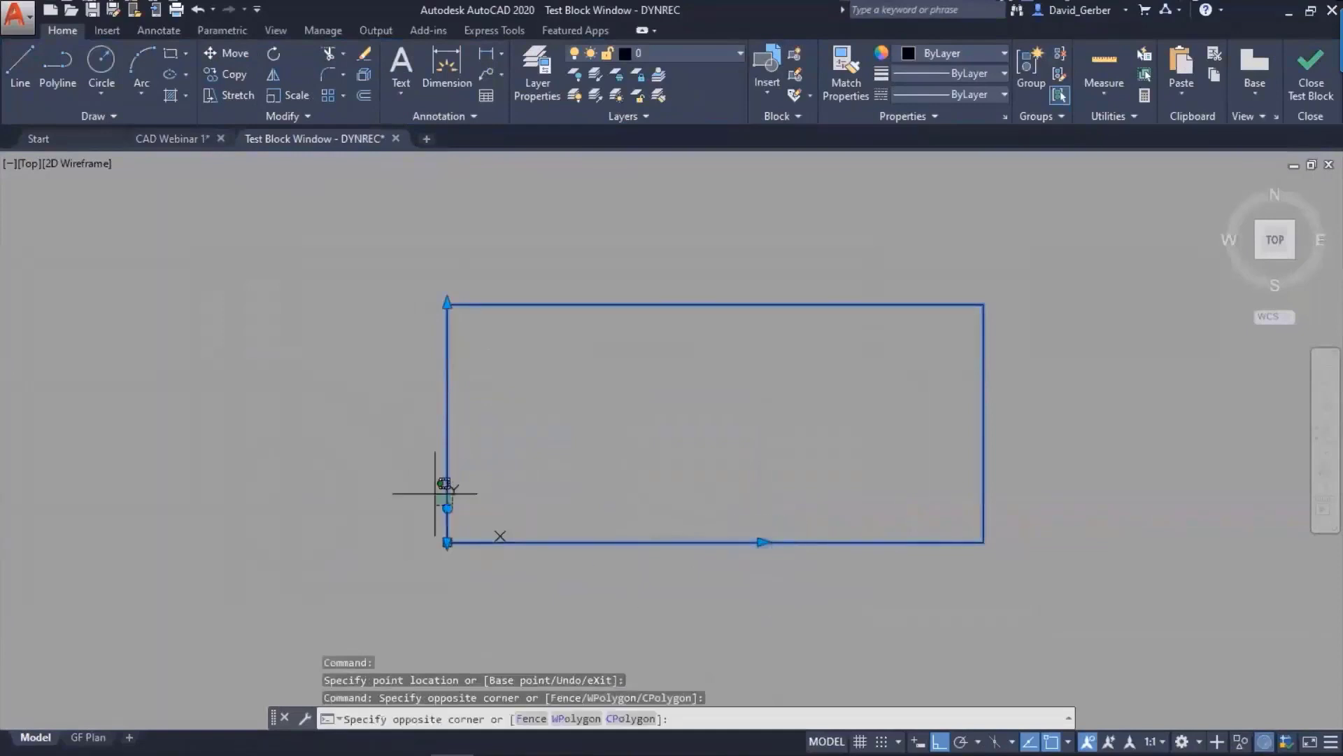
left_click(524, 495)
left_click(447, 507)
left_click(308, 519)
middle_click_drag(522, 480, 573, 550)
scroll(579, 547, "down", 2)
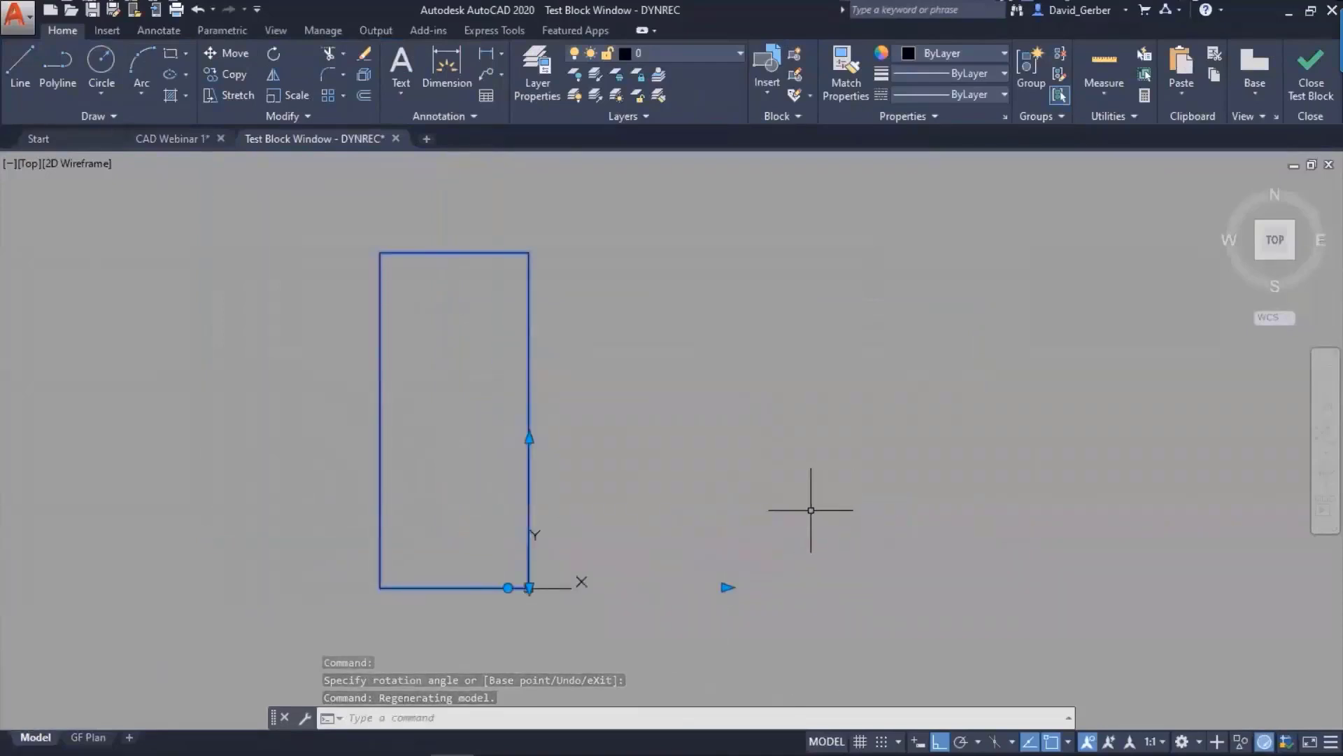
middle_click_drag(695, 527, 731, 510)
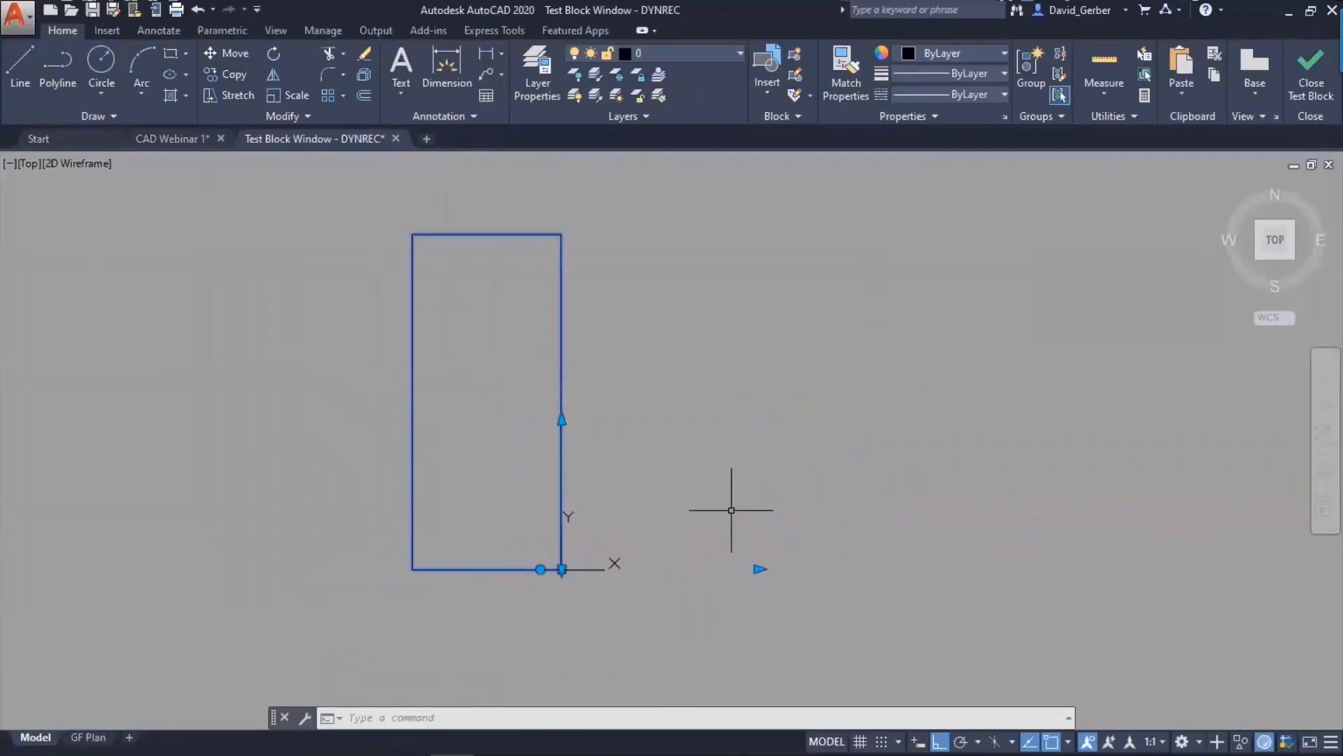
left_click(1322, 96)
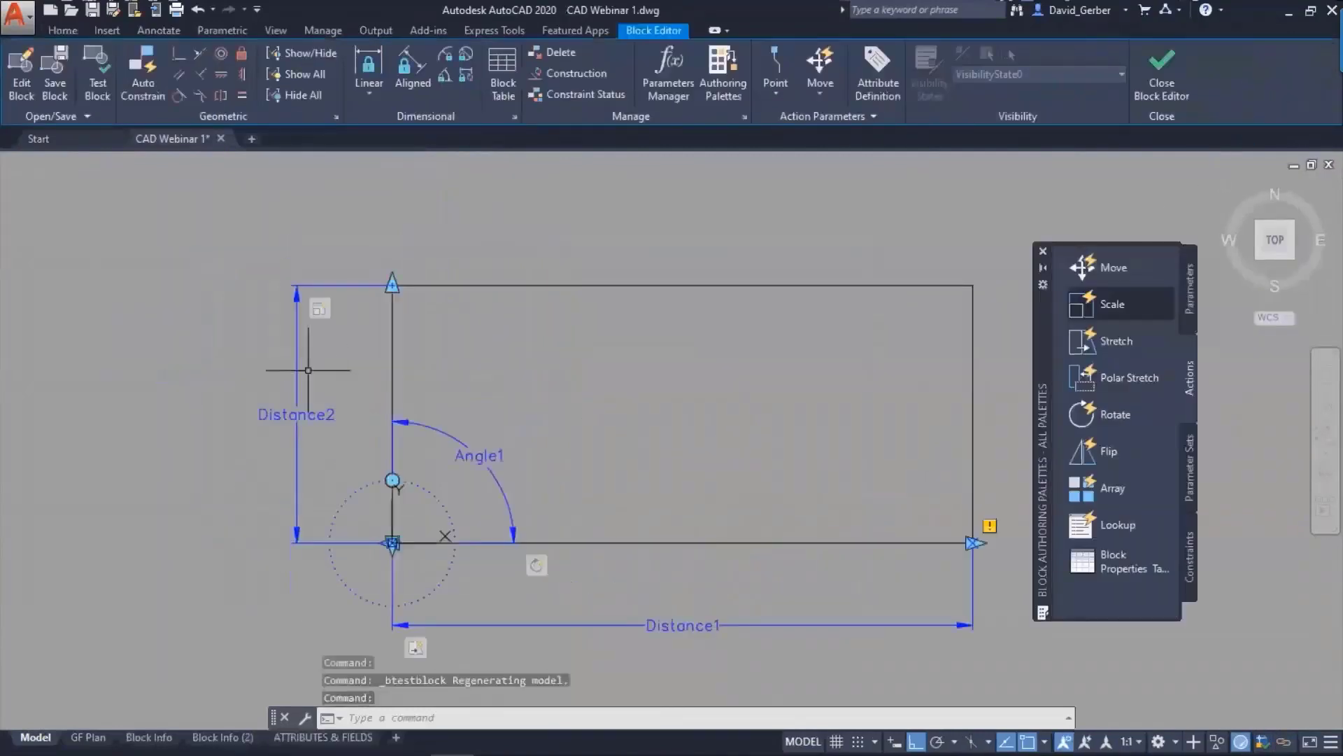
- Modify the Scale action's selection set to add the rotation parameter and the horizontal Linear parameter
middle_click_drag(343, 428, 365, 402)
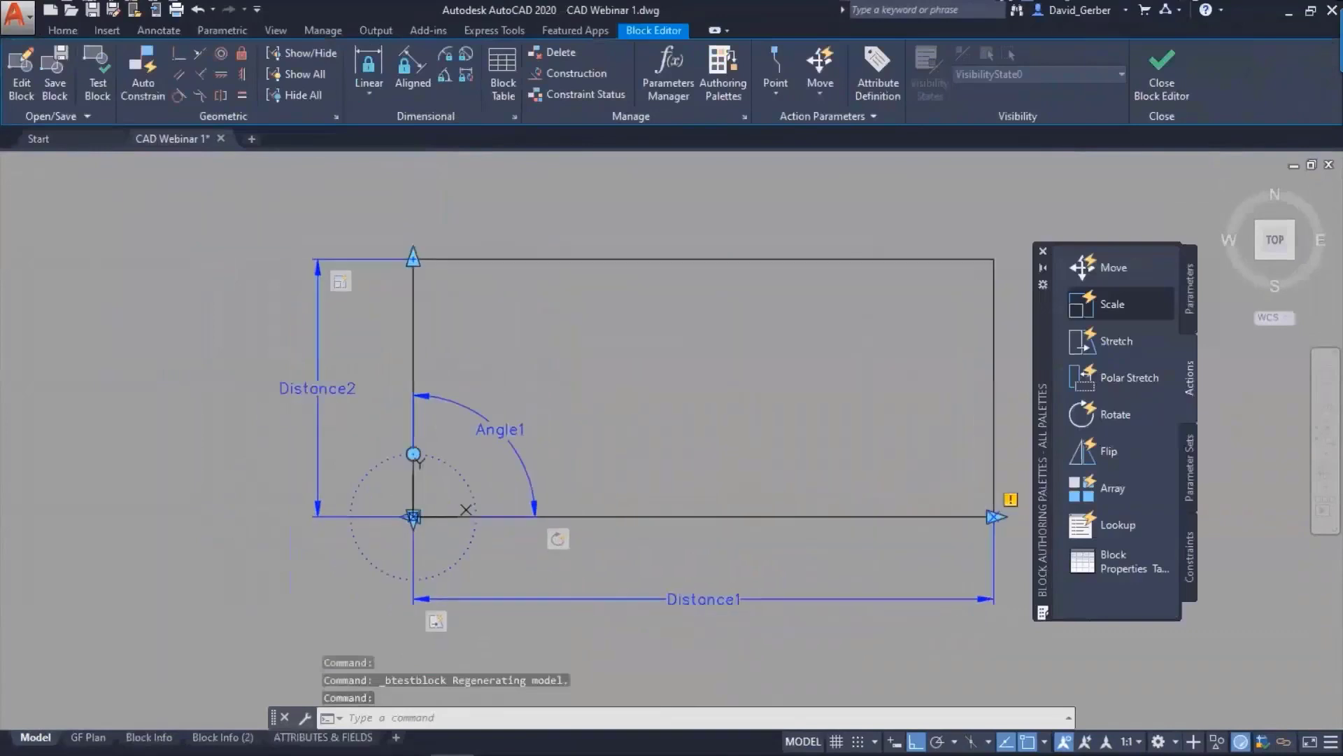
right_click(337, 283)
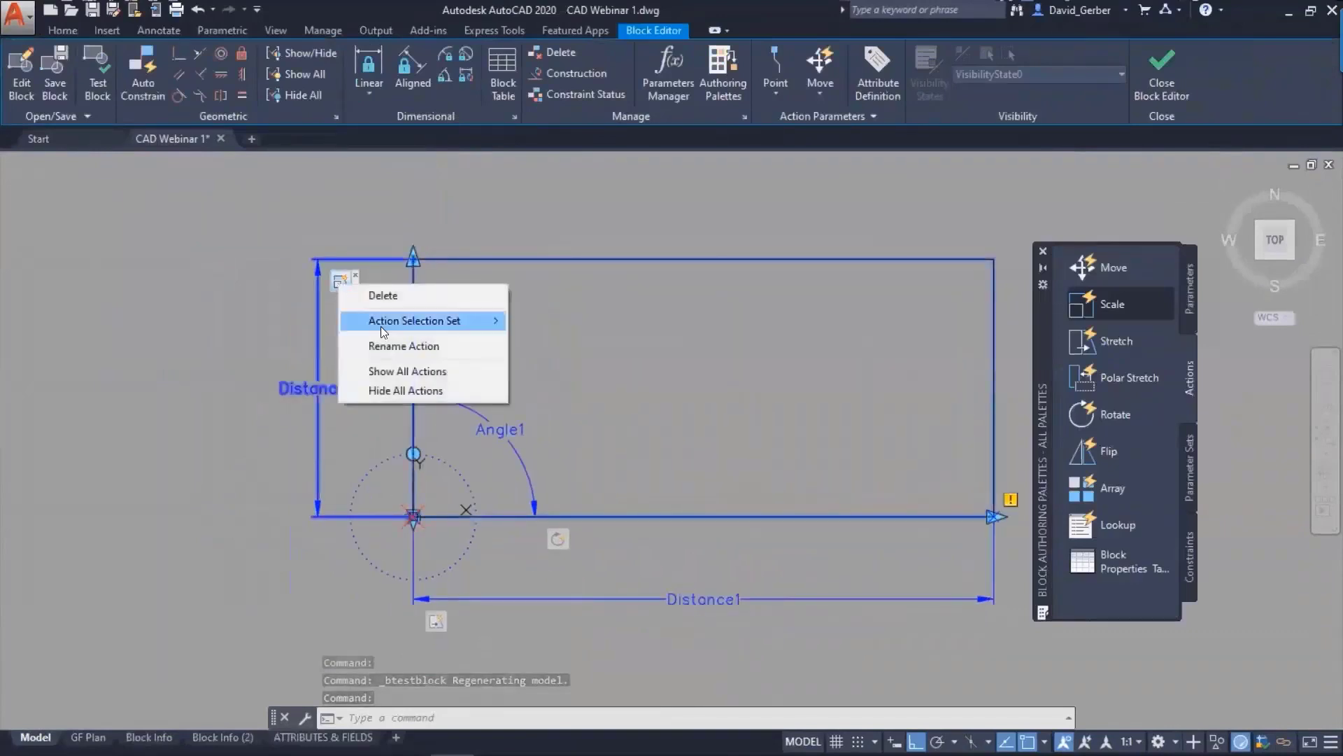
mouse_move(381, 326)
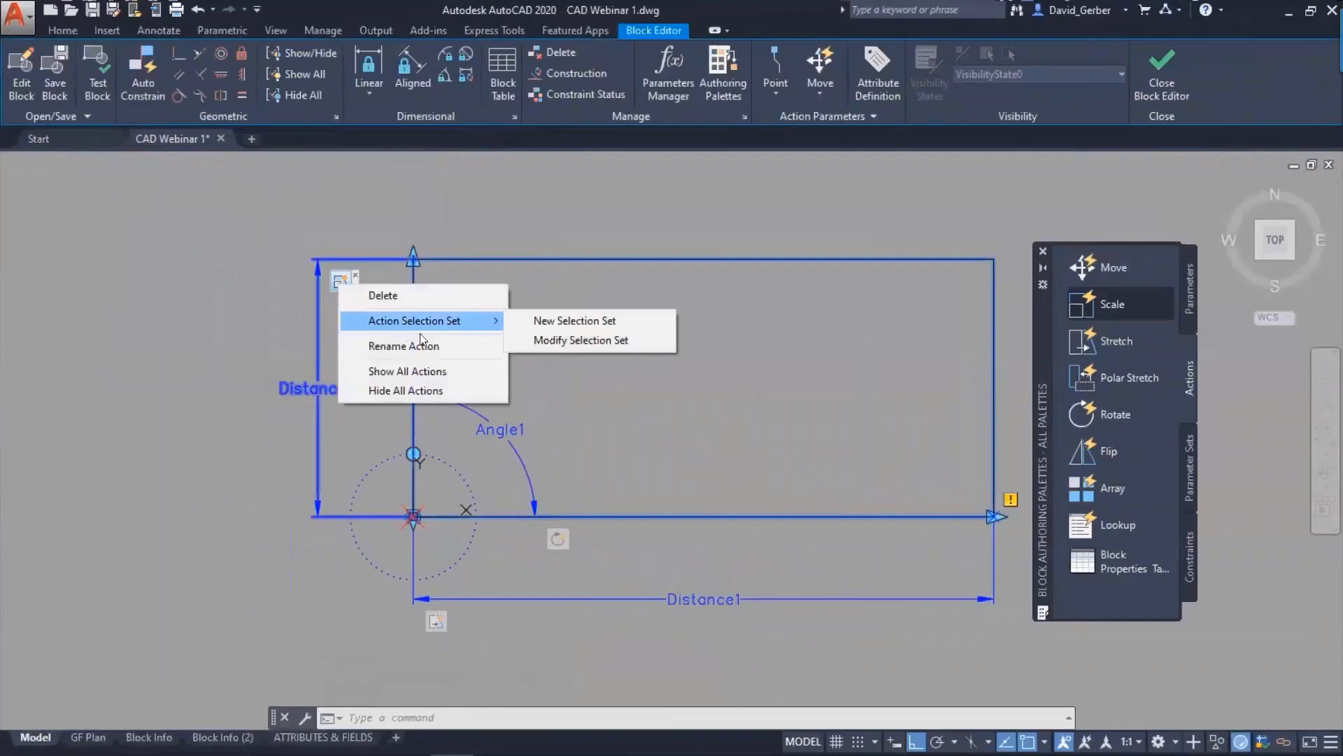
left_click(544, 339)
scroll(692, 403, "down", 2)
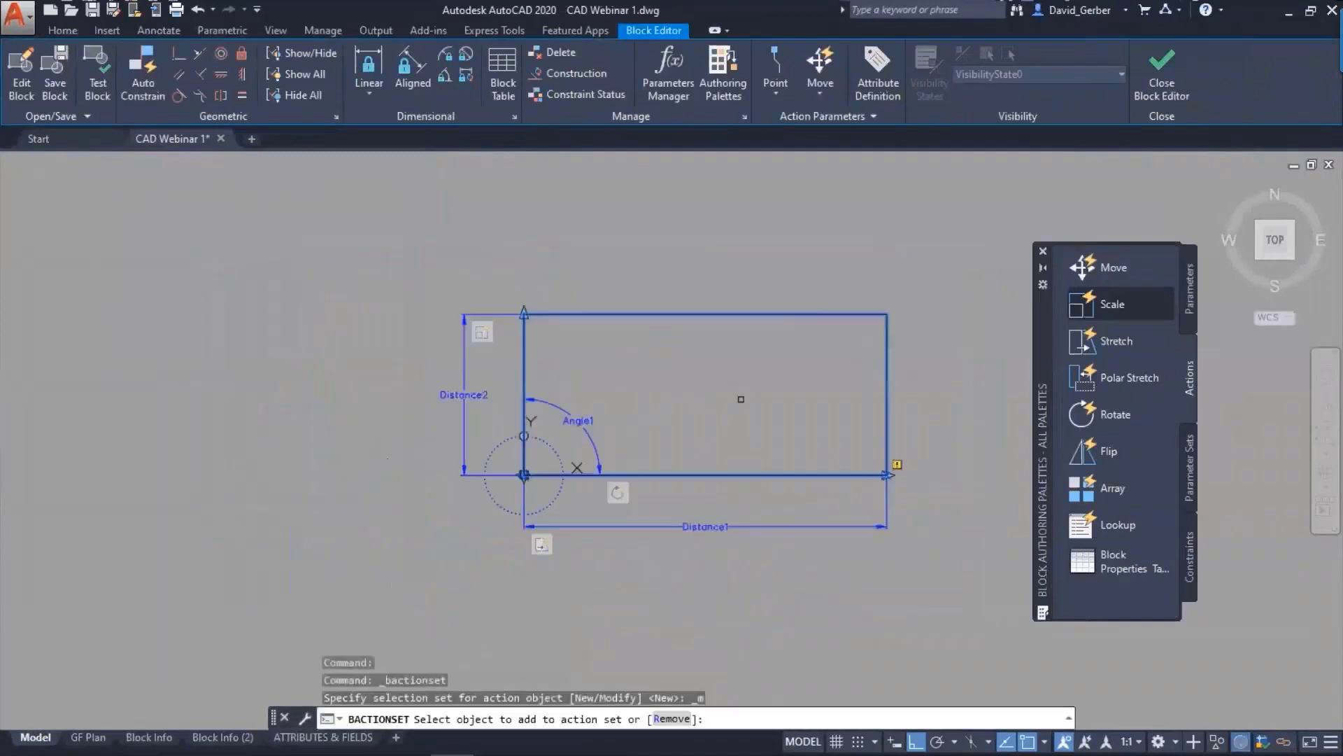
middle_click_drag(741, 396, 667, 384)
left_click(315, 242)
left_click(905, 602)
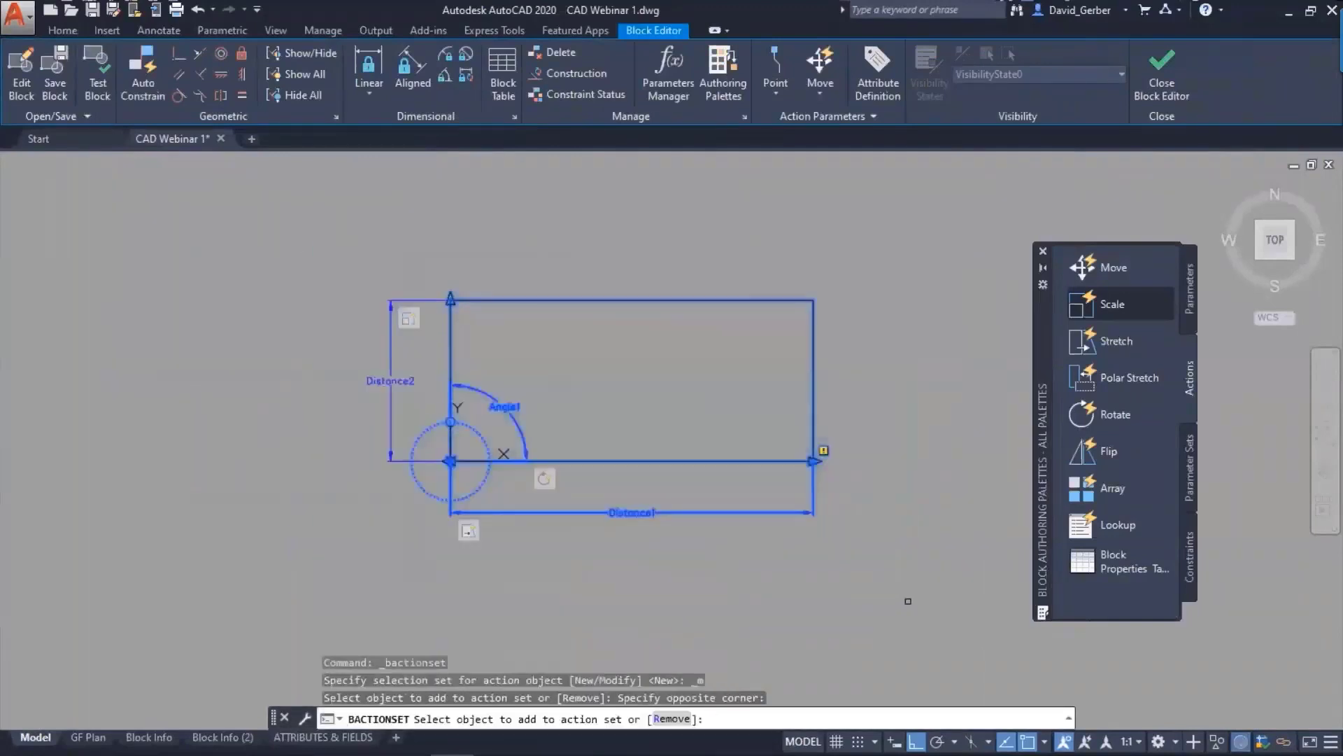
key("Return")
scroll(546, 436, "up", 2)
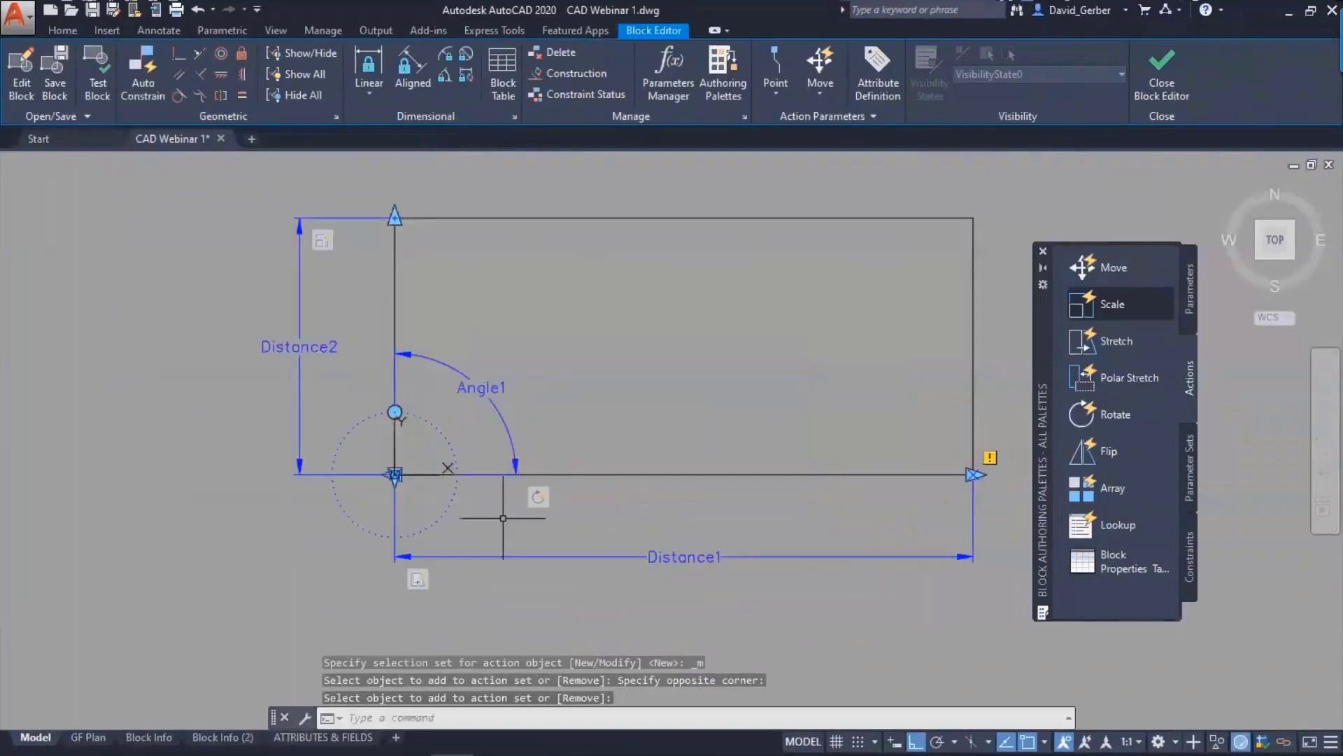
- Modify the Rotate action's selection set to add both Linear parameters along with the rectangle
right_click(538, 498)
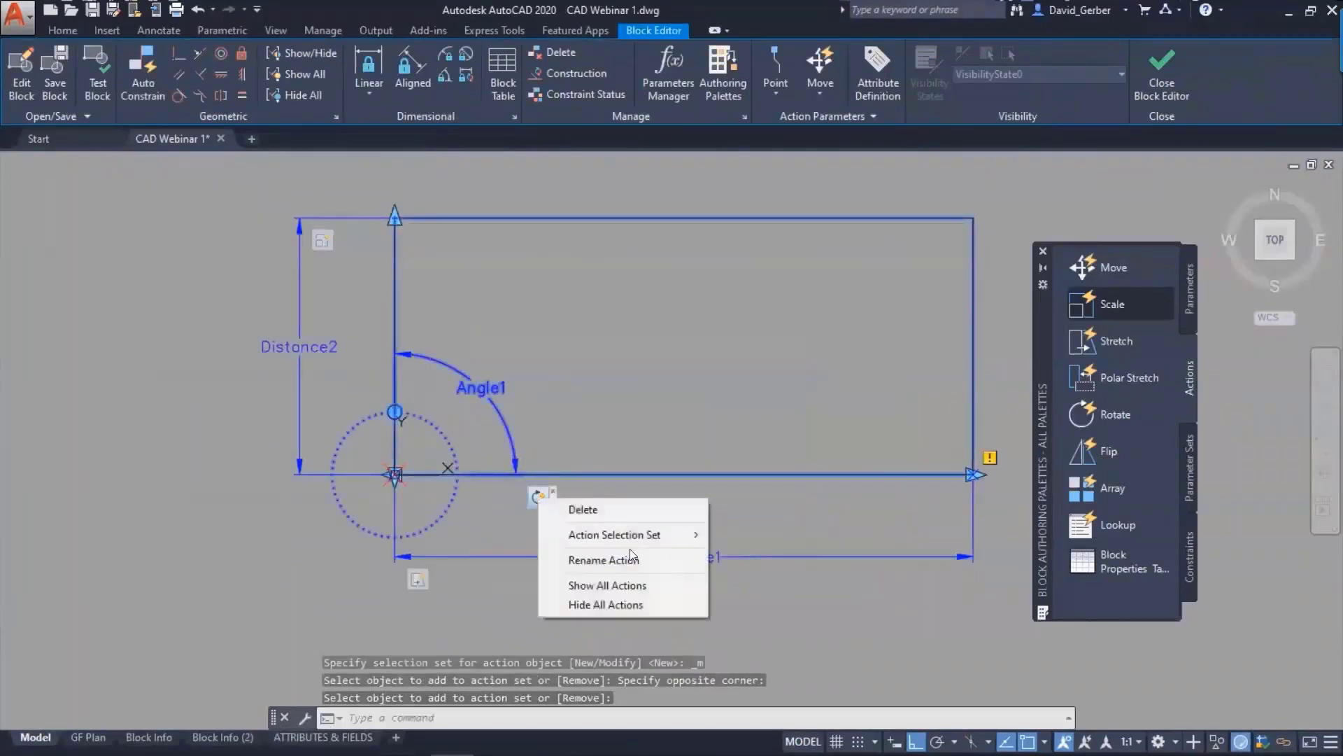
mouse_move(633, 539)
left_click(740, 556)
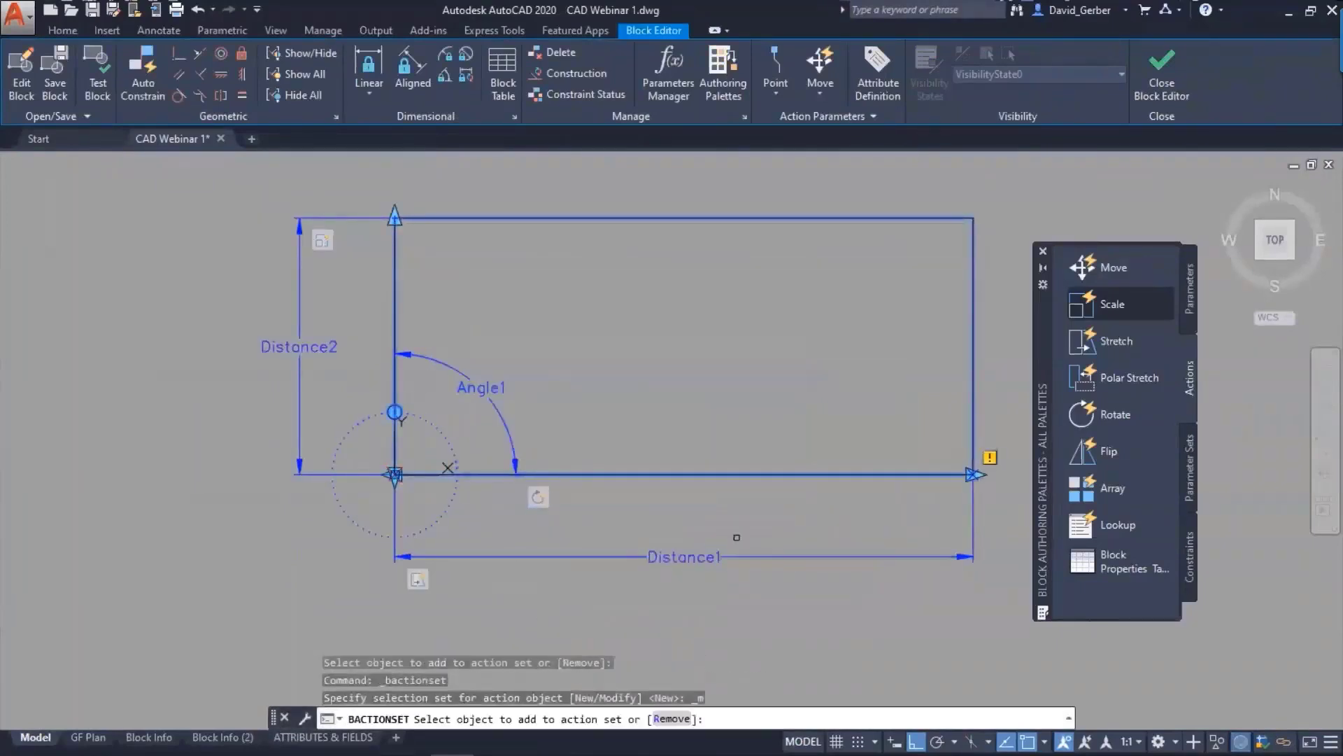
scroll(731, 539, "down", 2)
left_click(351, 219)
left_click(928, 580)
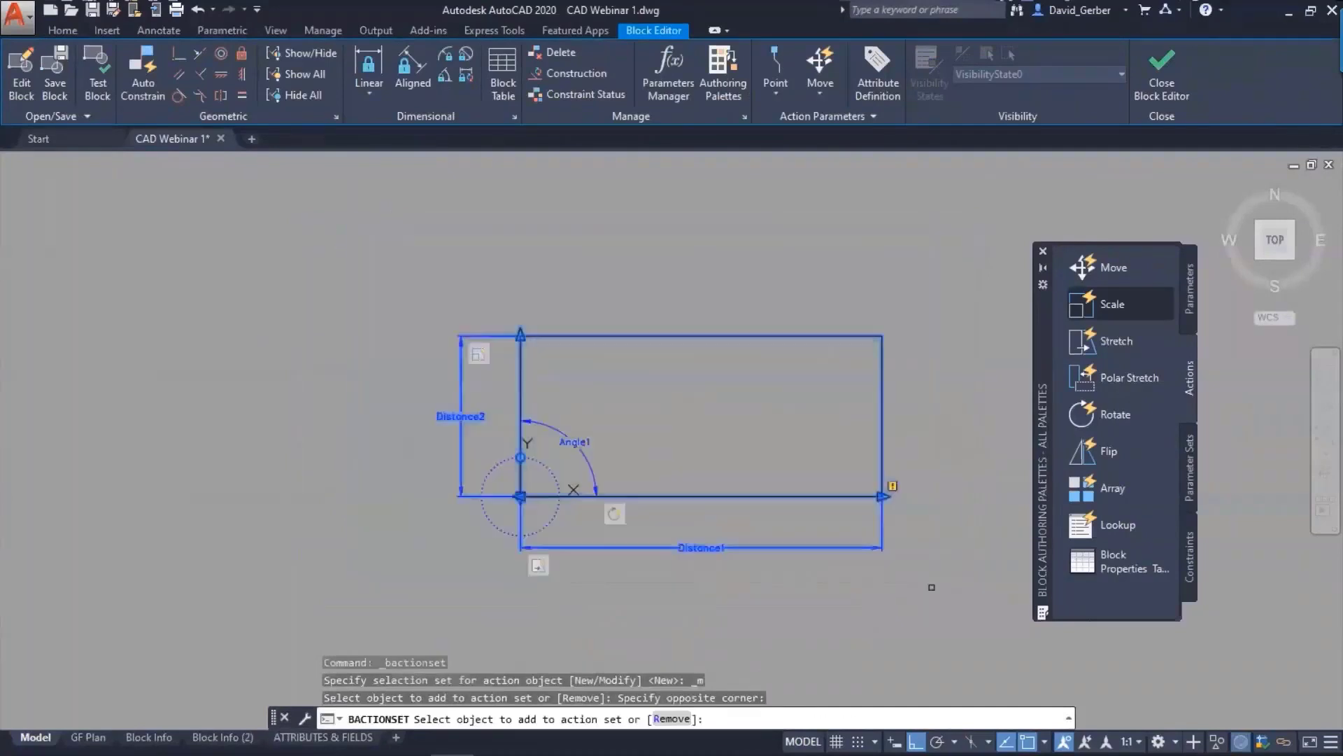
key("Return")
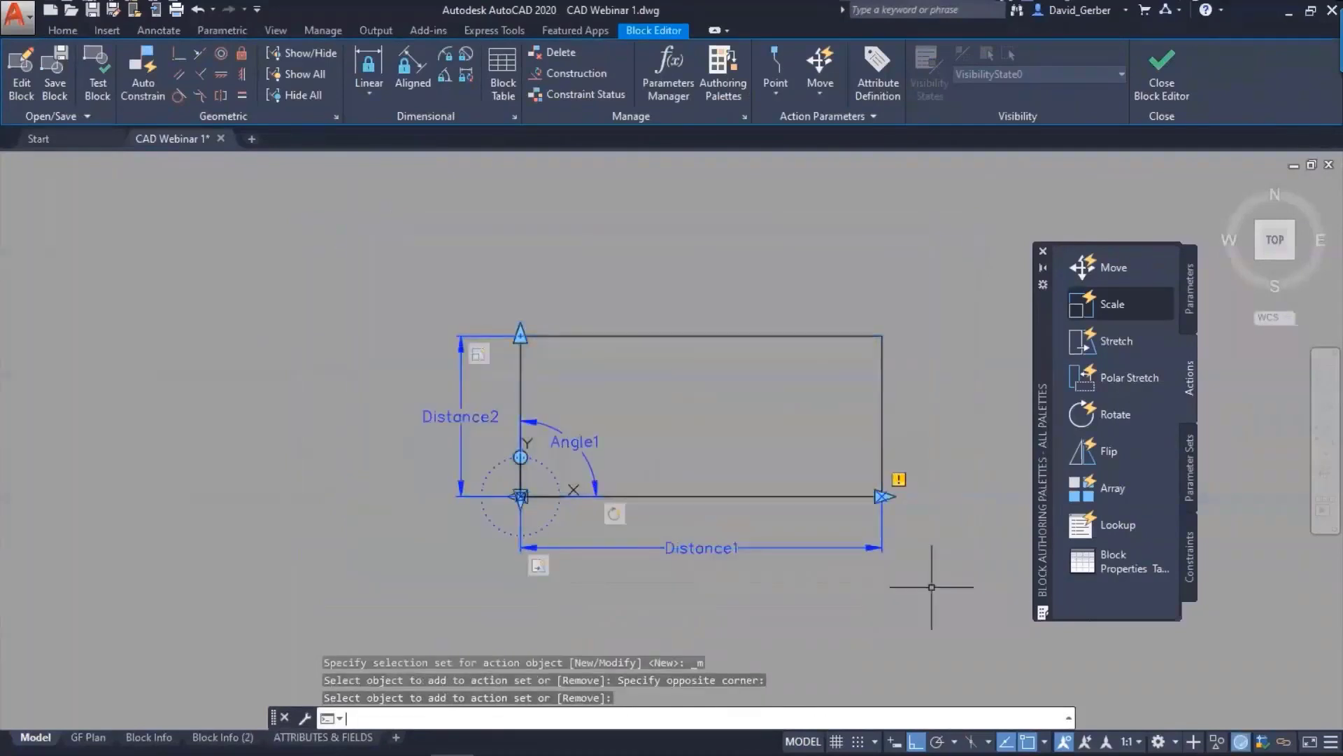
- Test the block in a test window by rotating the rectangle upright with its rotation grip
left_click(104, 77)
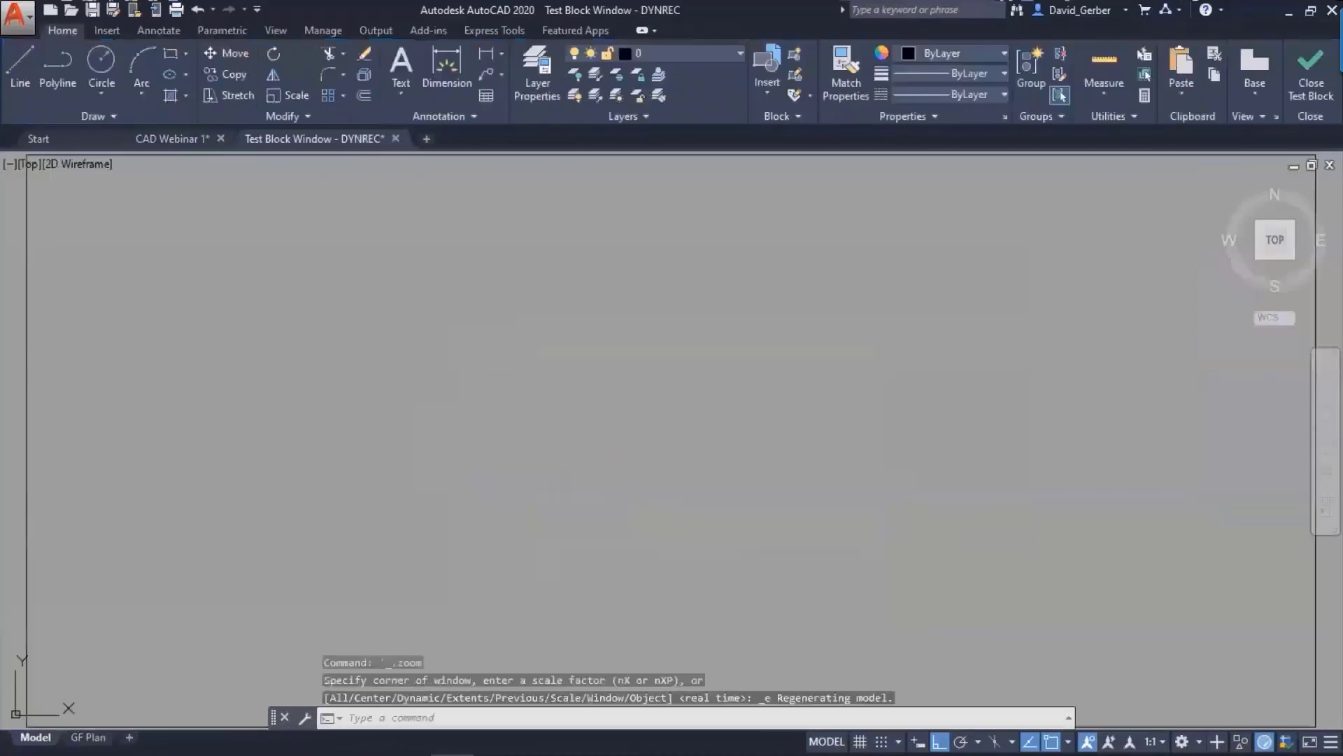
scroll(630, 456, "down", 2)
left_click(534, 489)
left_click(343, 428)
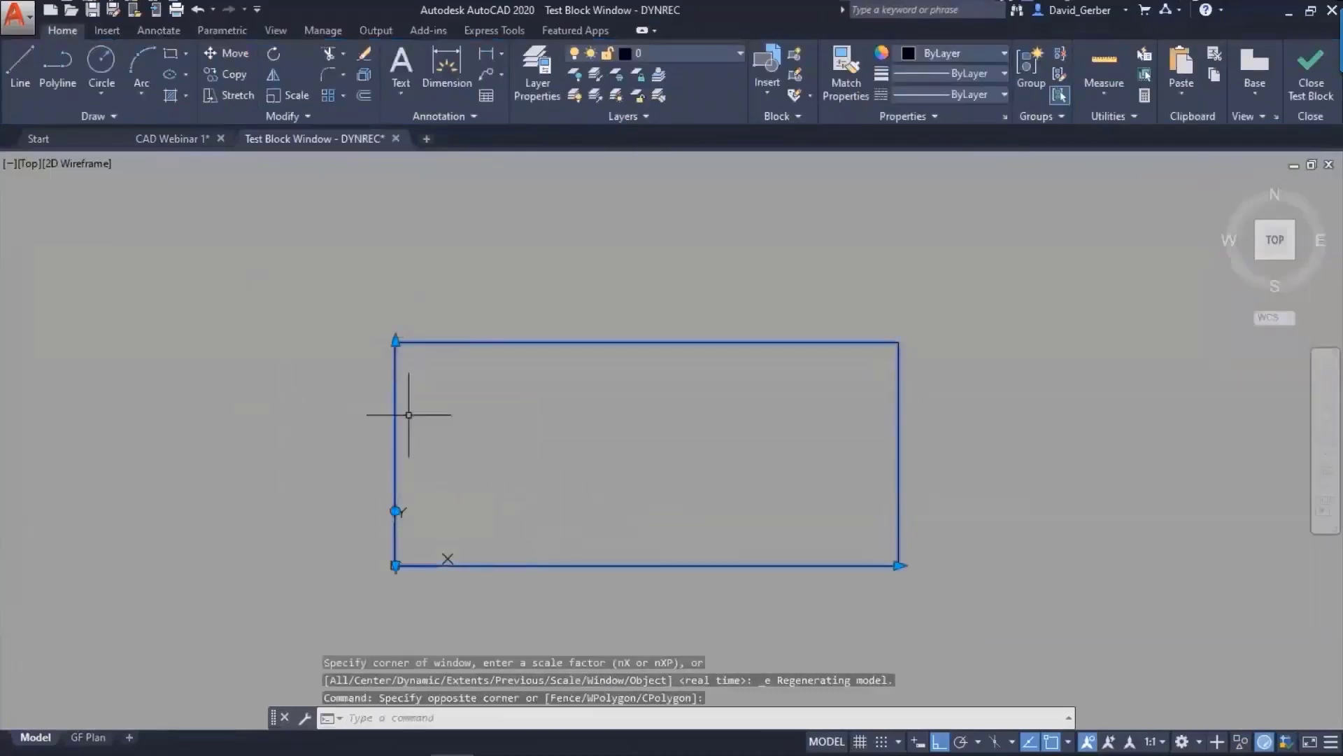
left_click(395, 511)
left_click(306, 484)
scroll(342, 454, "down", 2)
middle_click_drag(345, 444, 401, 486)
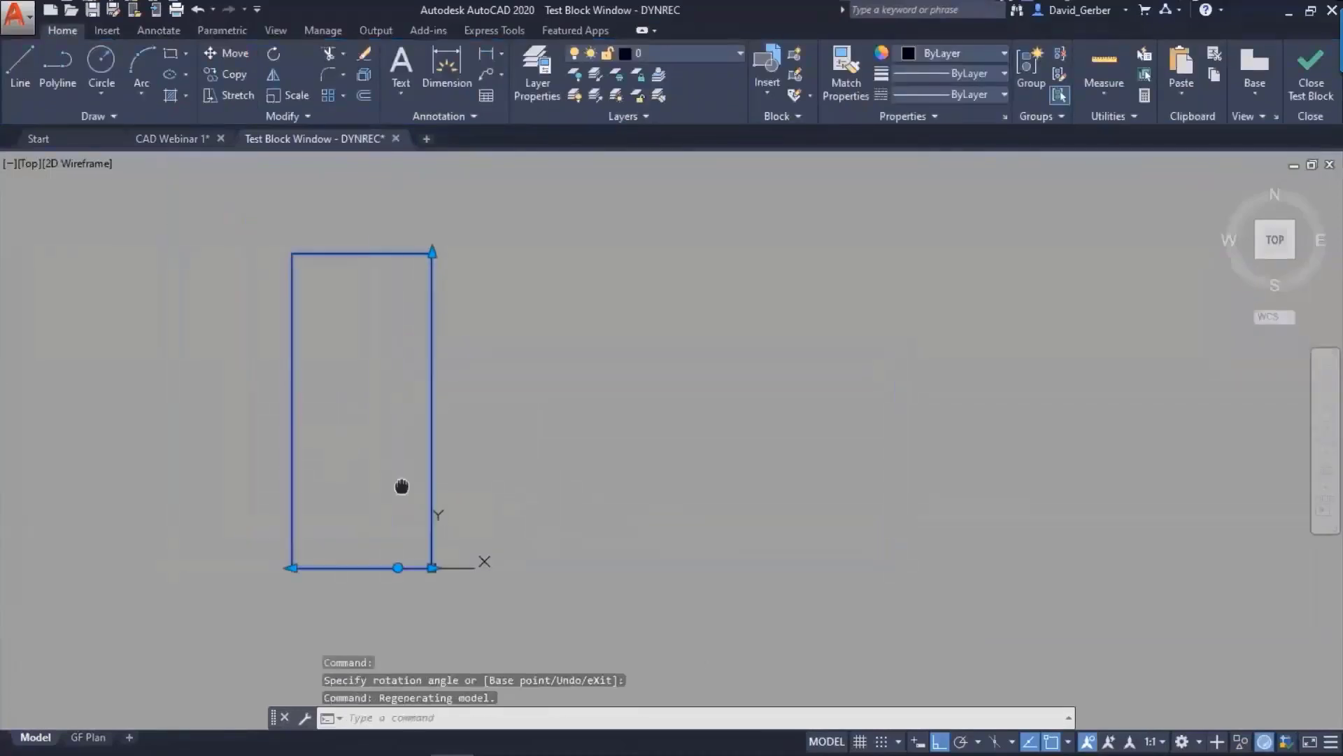
- Enlarge the upright test block with the linear grip at its lower-left corner
left_click(292, 567)
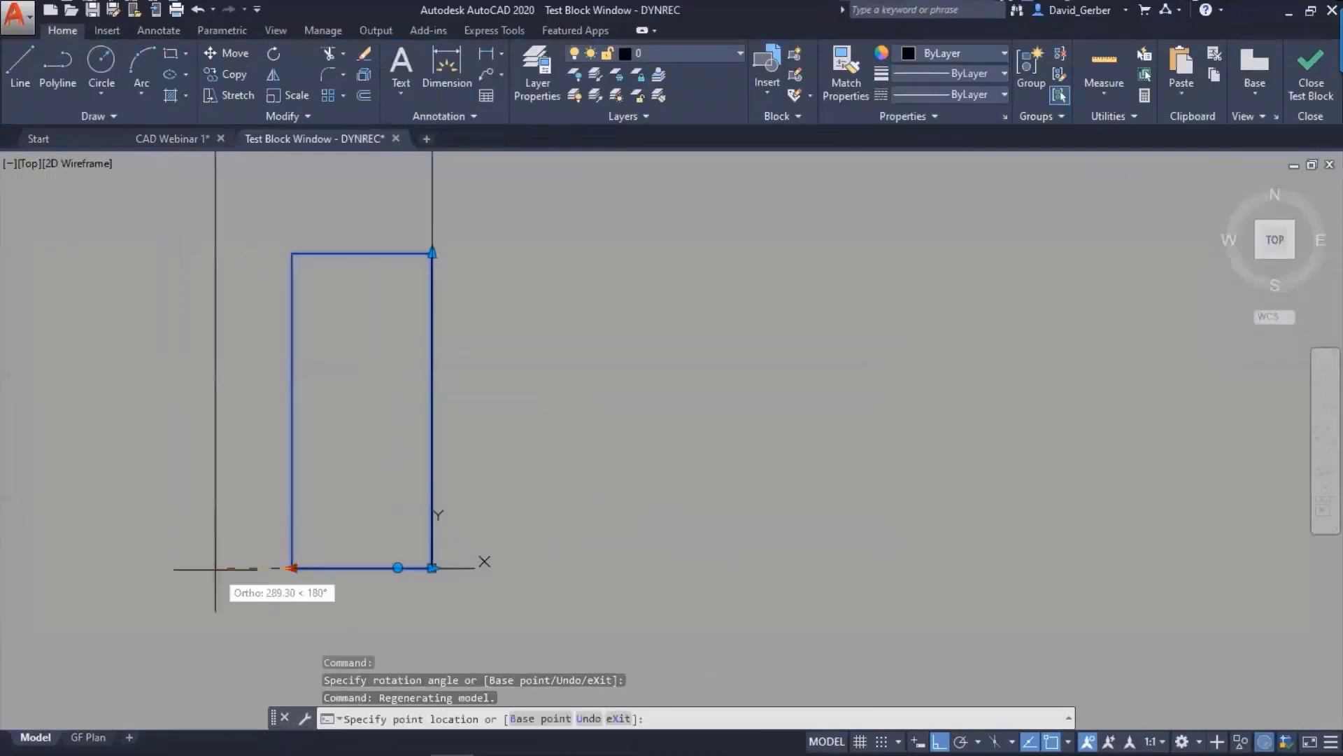
left_click(215, 568)
scroll(499, 469, "down", 2)
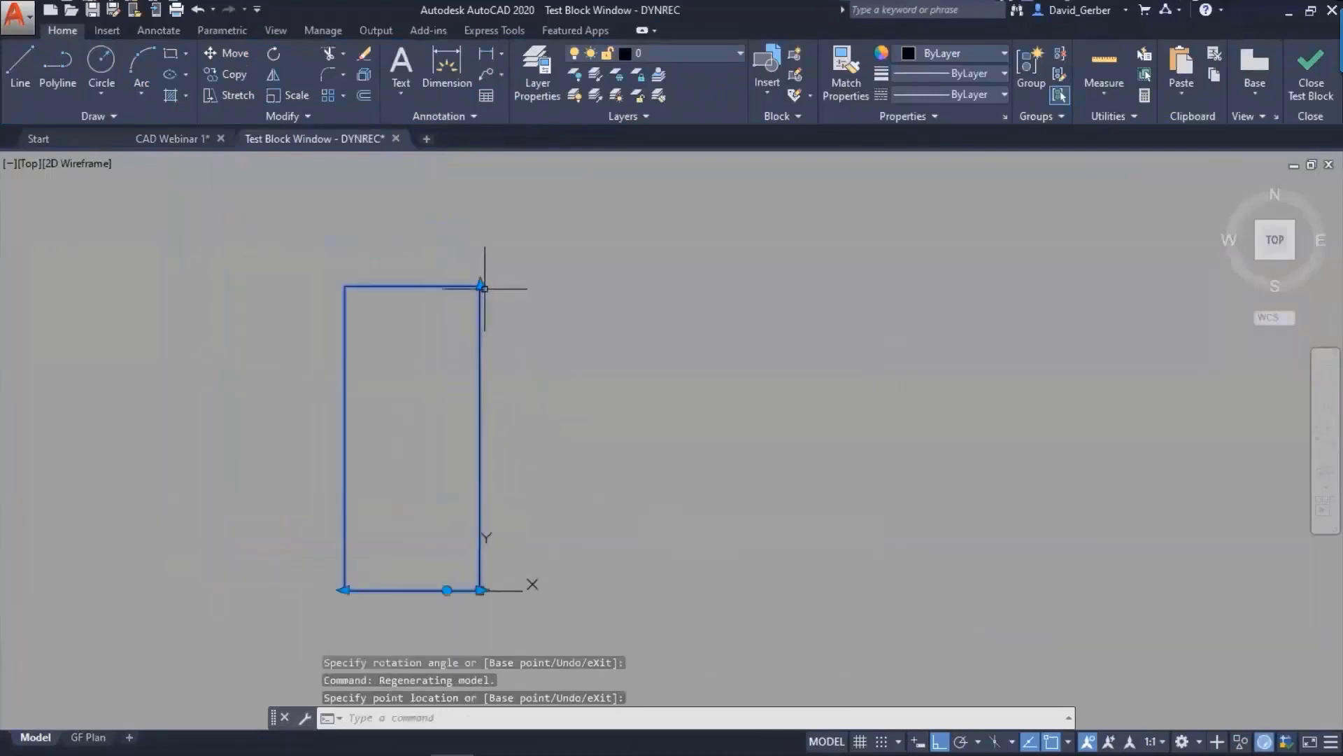
- Leave the test window and close the block editor, saving the changes to DYNREC
key("Escape")
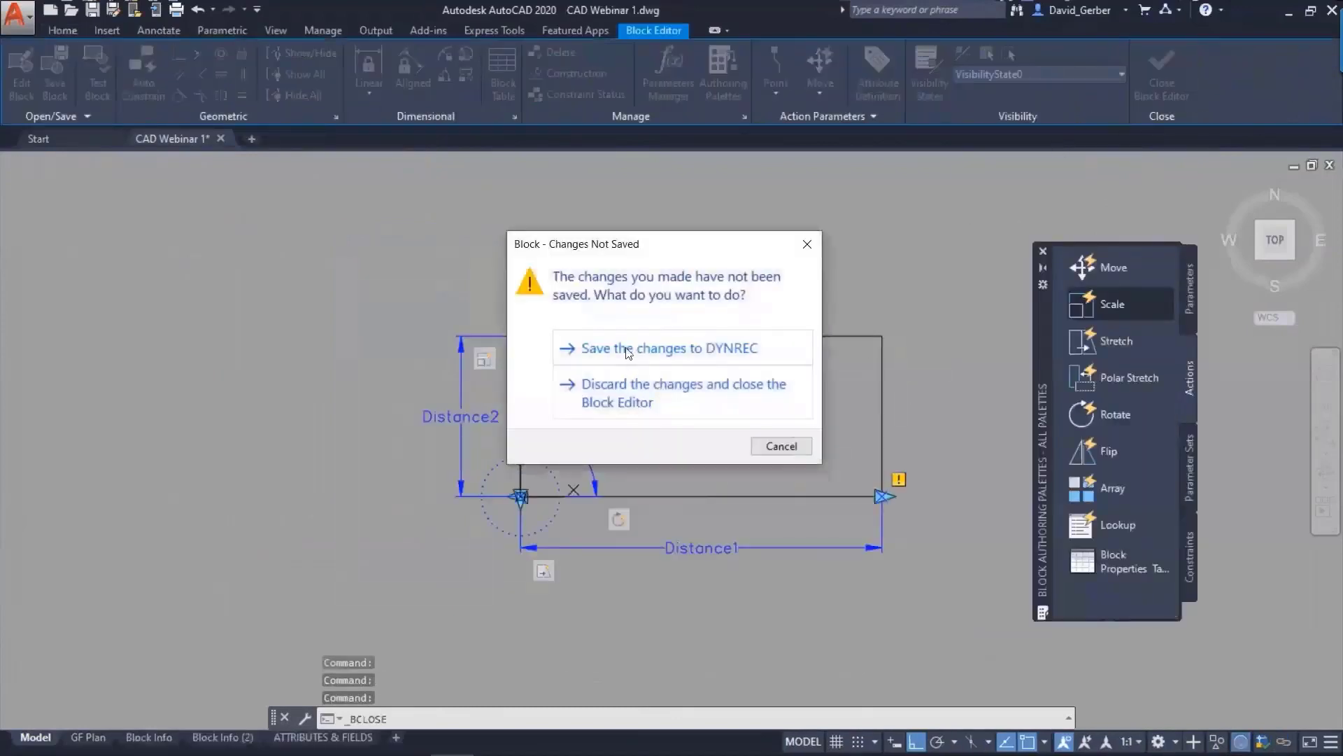
left_click(591, 354)
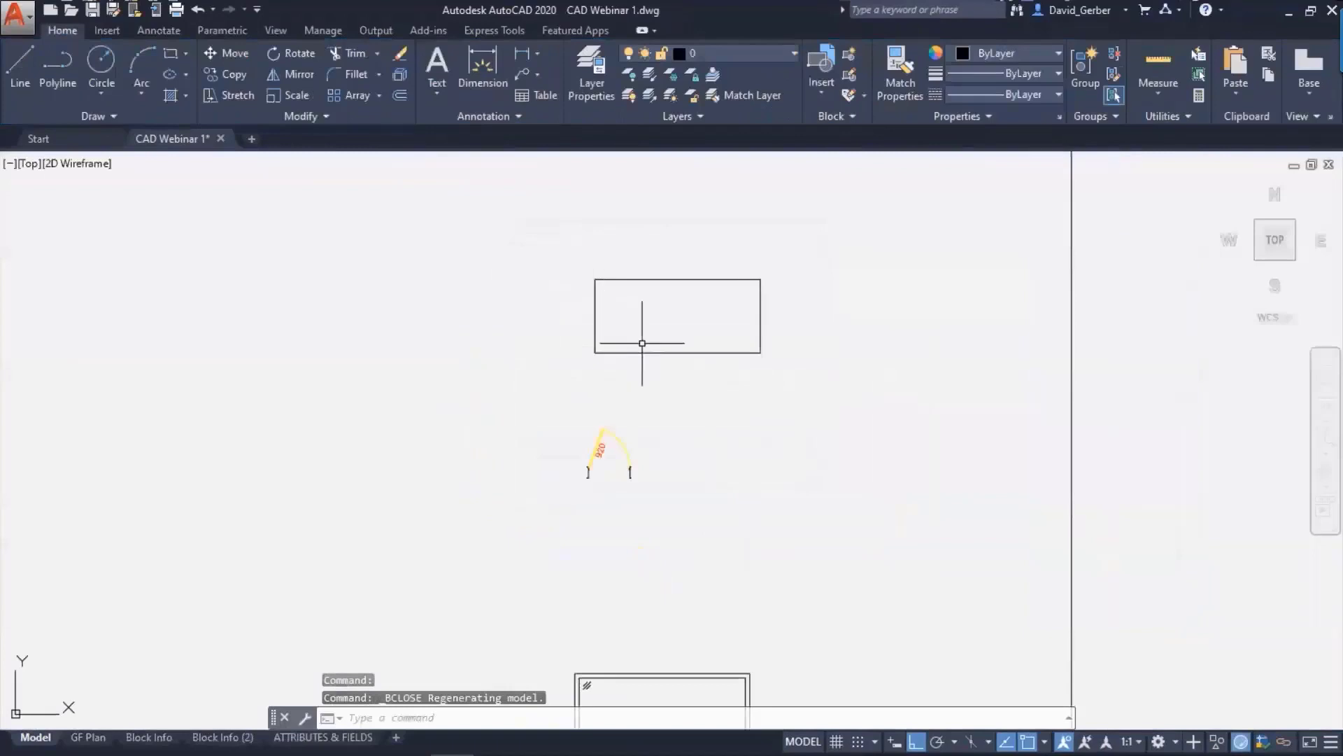
- Flip the 920 door block in both directions and back with its two flip grips
scroll(726, 390, "up", 6)
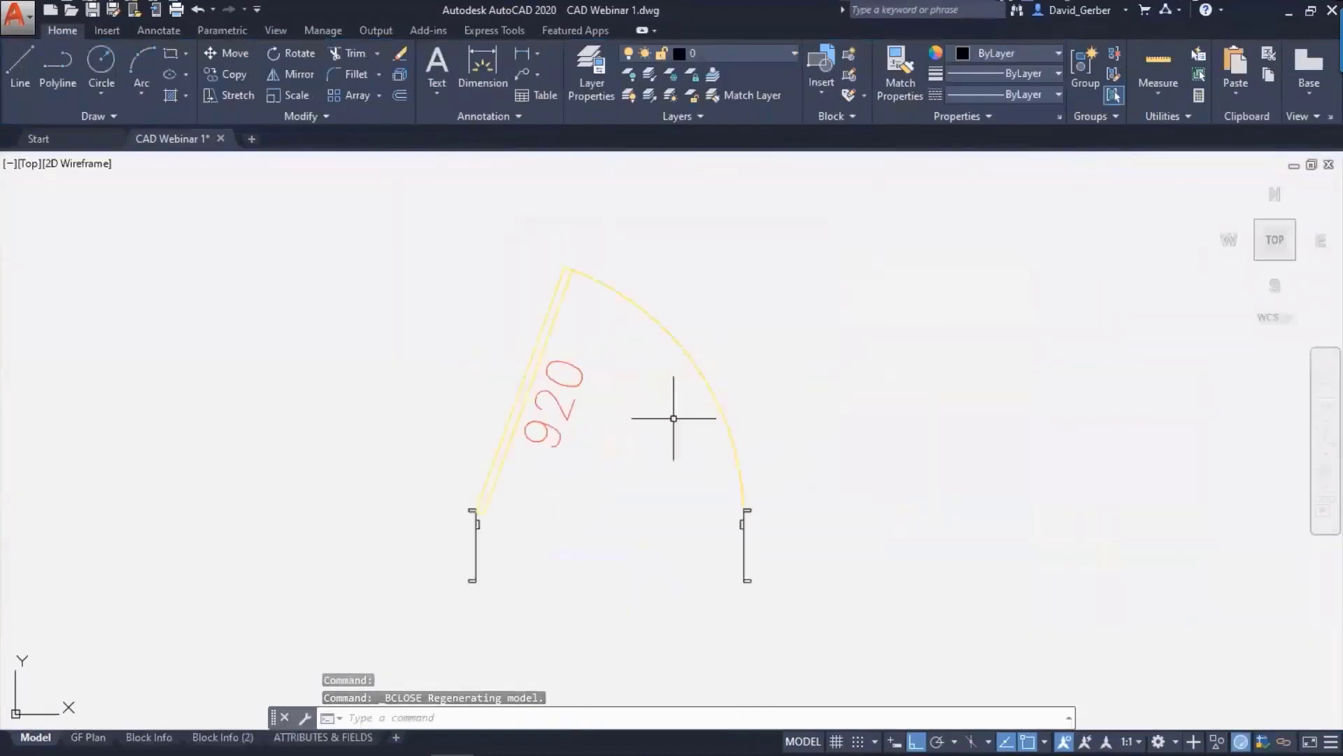
left_click(648, 451)
left_click(376, 356)
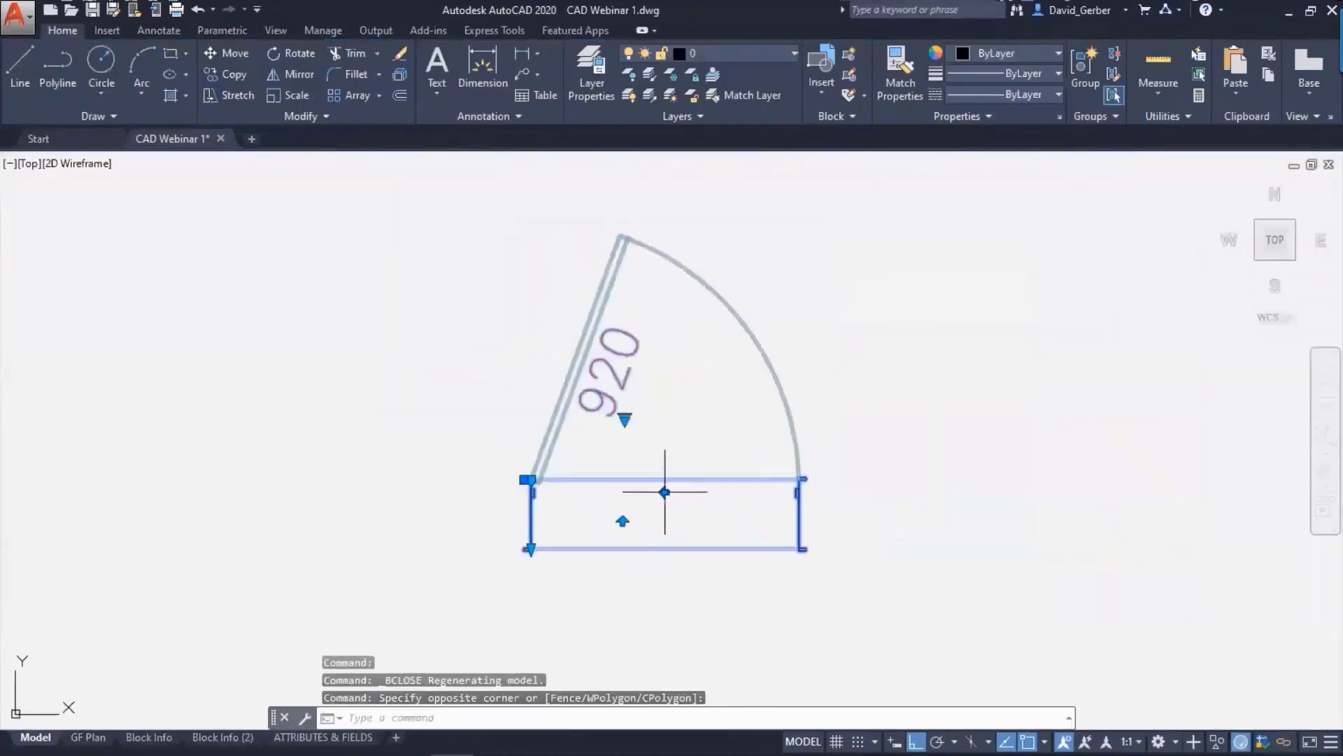
left_click(665, 492)
left_click(665, 492)
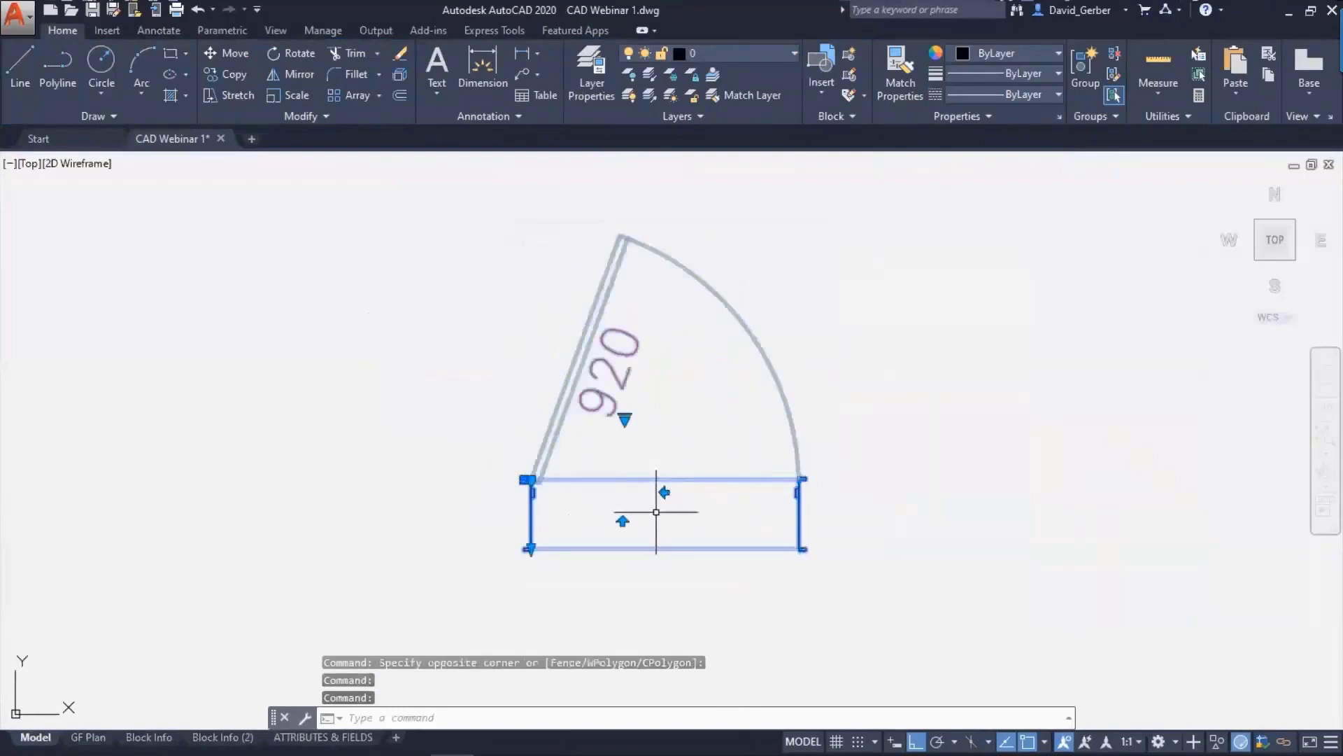
left_click(623, 520)
left_click(622, 501)
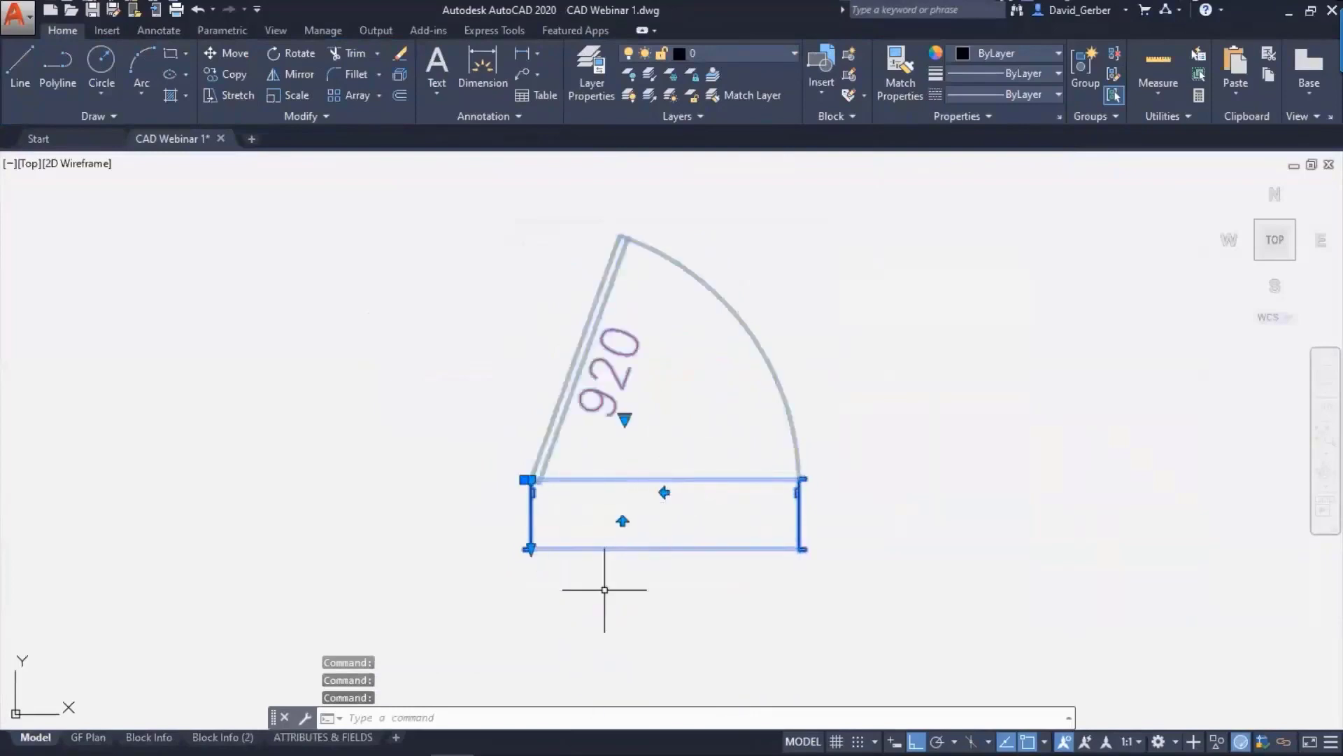
- Shorten the door frame's depth with its linear grip and set the door's visibility state to 720
left_click(531, 548)
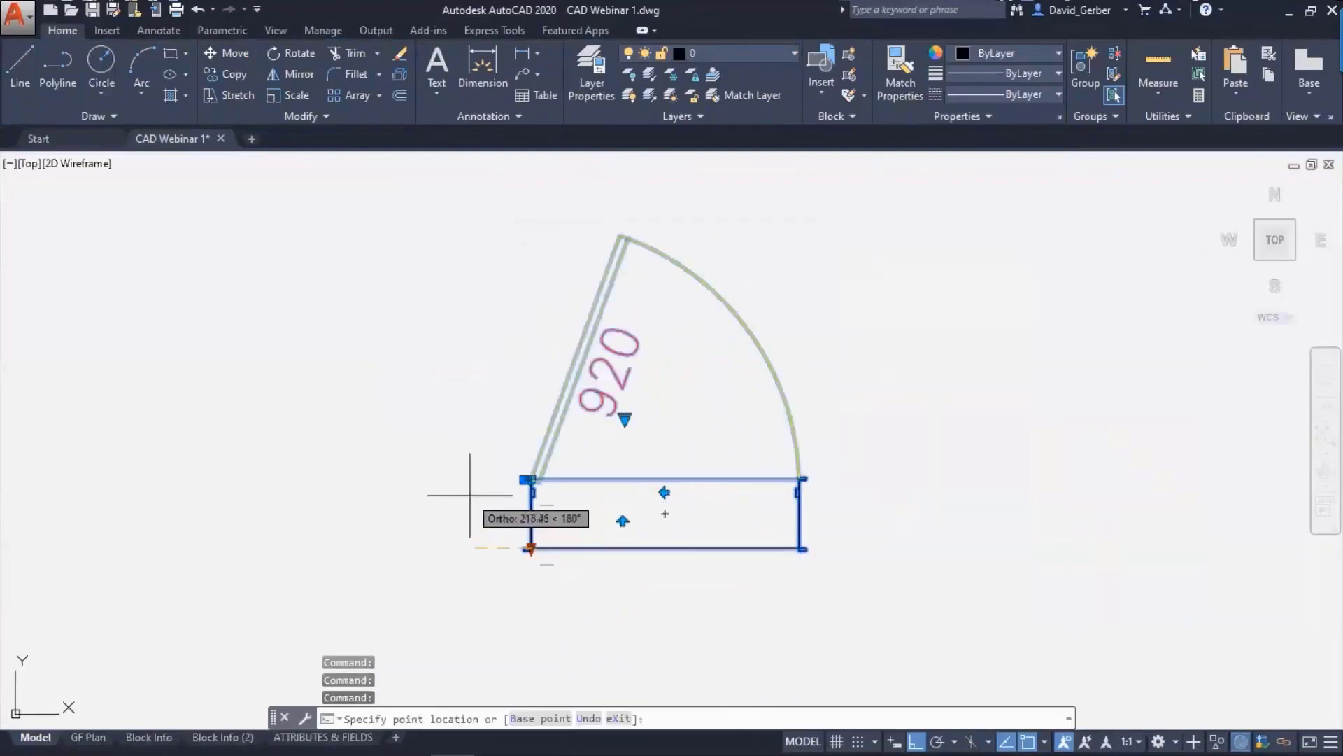
left_click(530, 505)
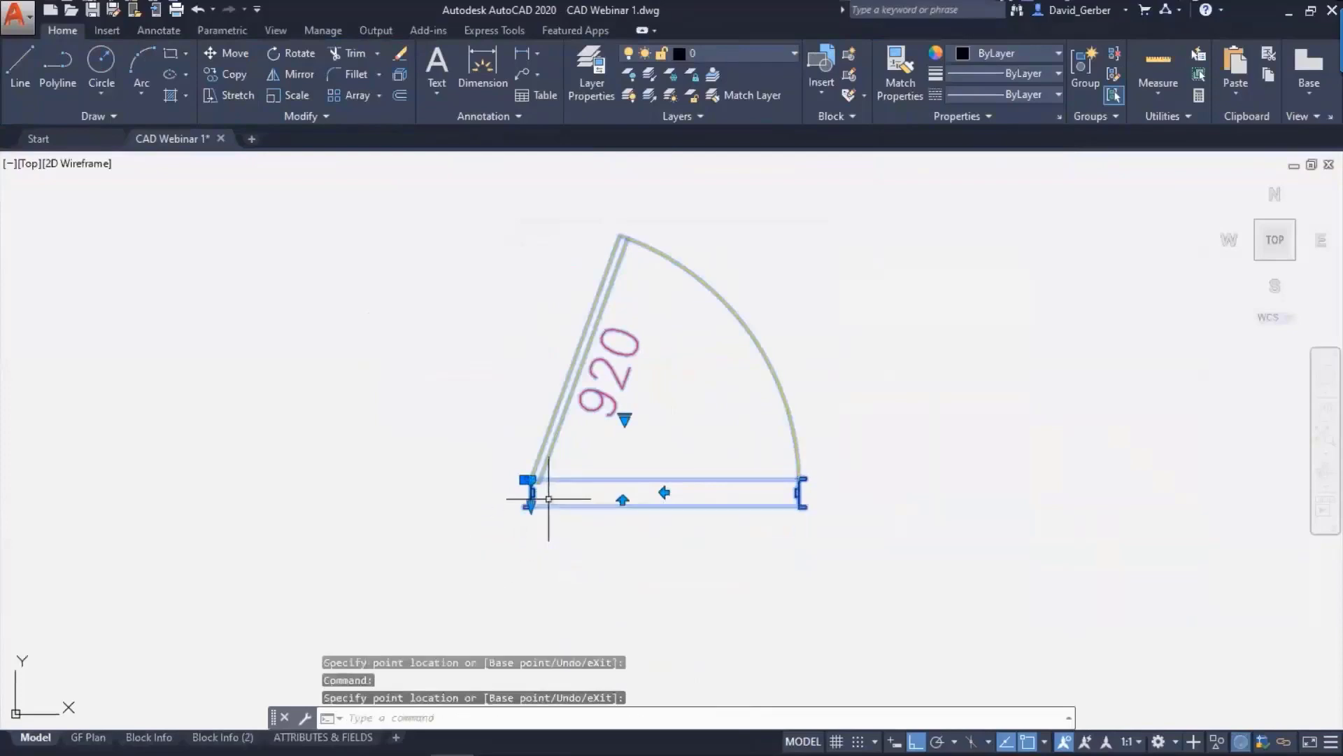
left_click(629, 418)
left_click(661, 450)
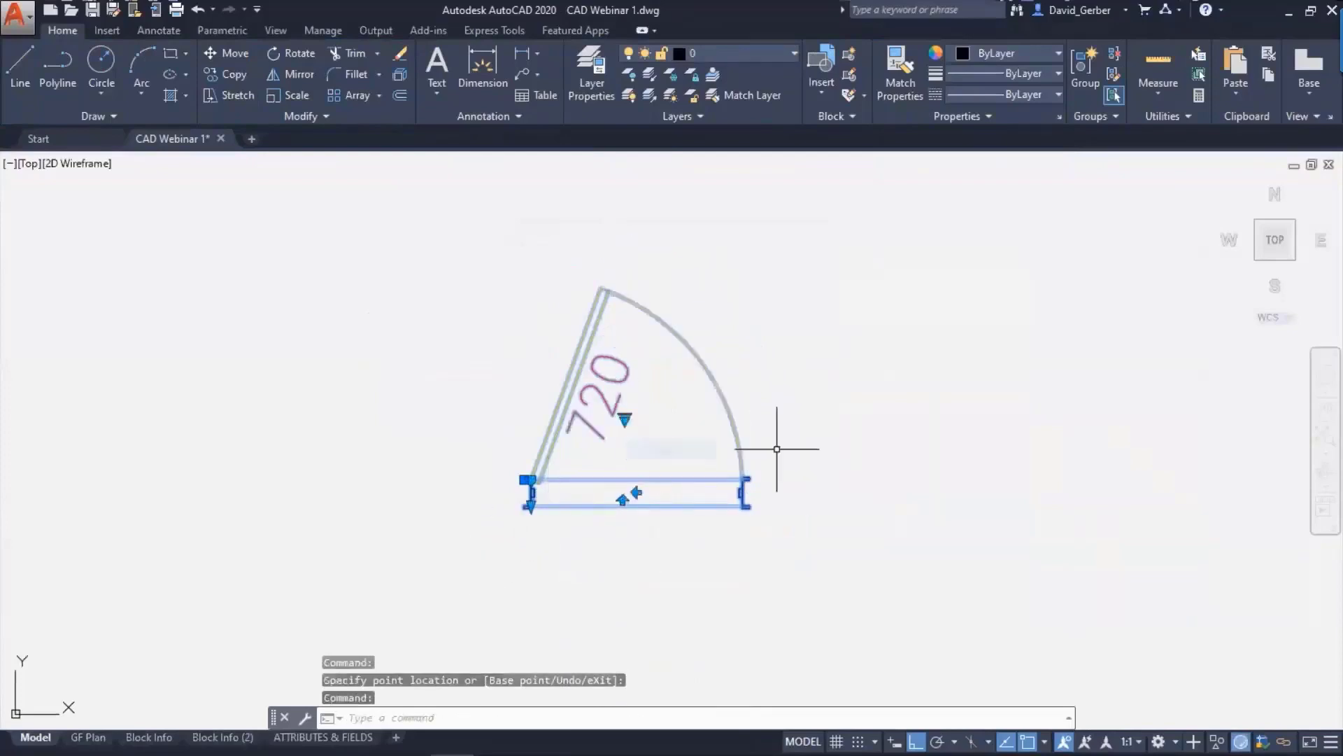
- Open the selected door block in the block editor with the BEDIT command
scroll(671, 448, "up", 1)
type("b")
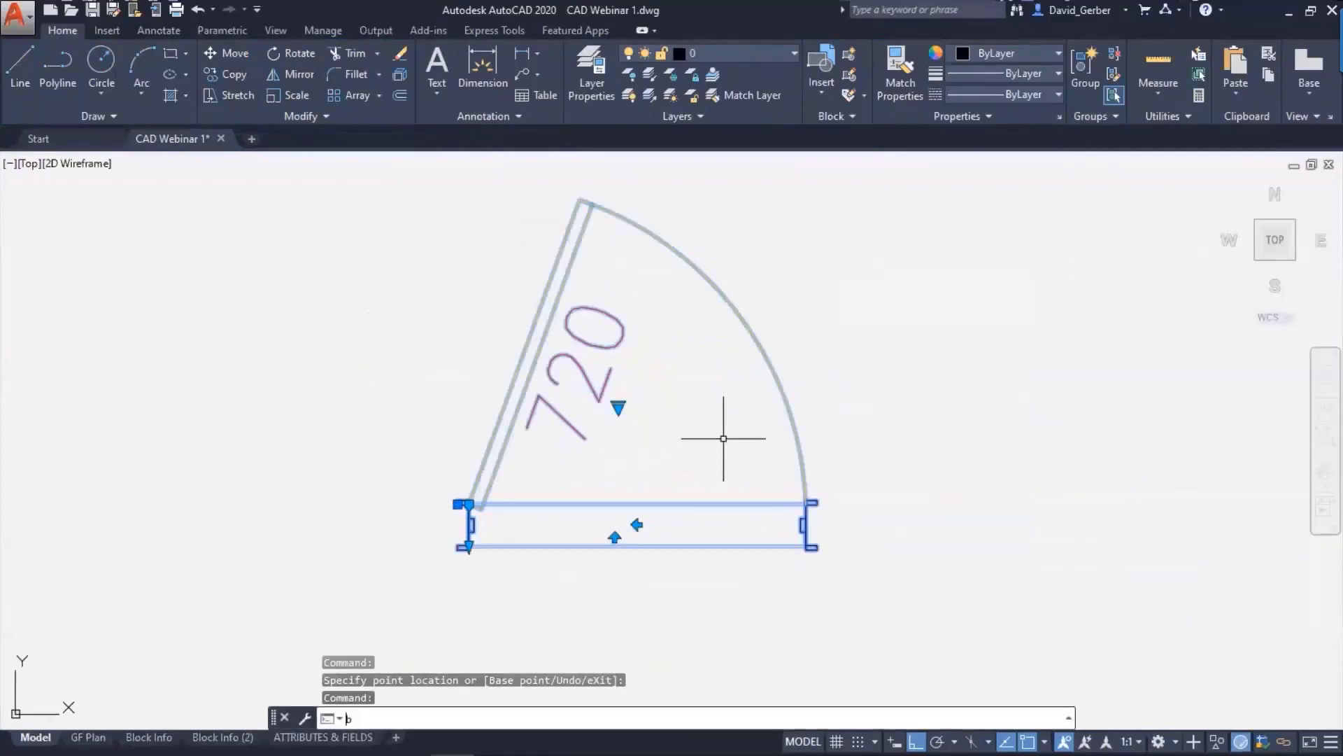
type("edit")
key("Return")
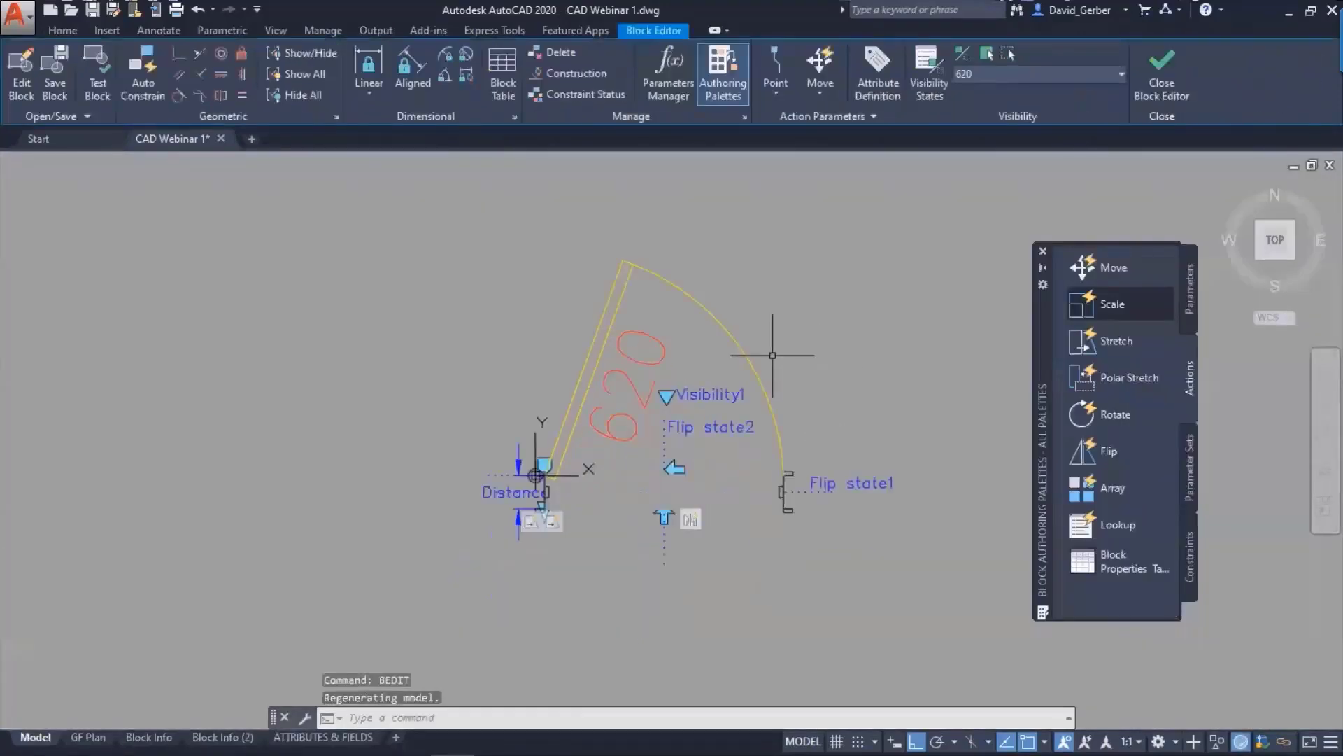
- Toggle the display of hidden visibility-state geometry on and off, and preview the door's visibility states, returning to 620
scroll(636, 402, "up", 2)
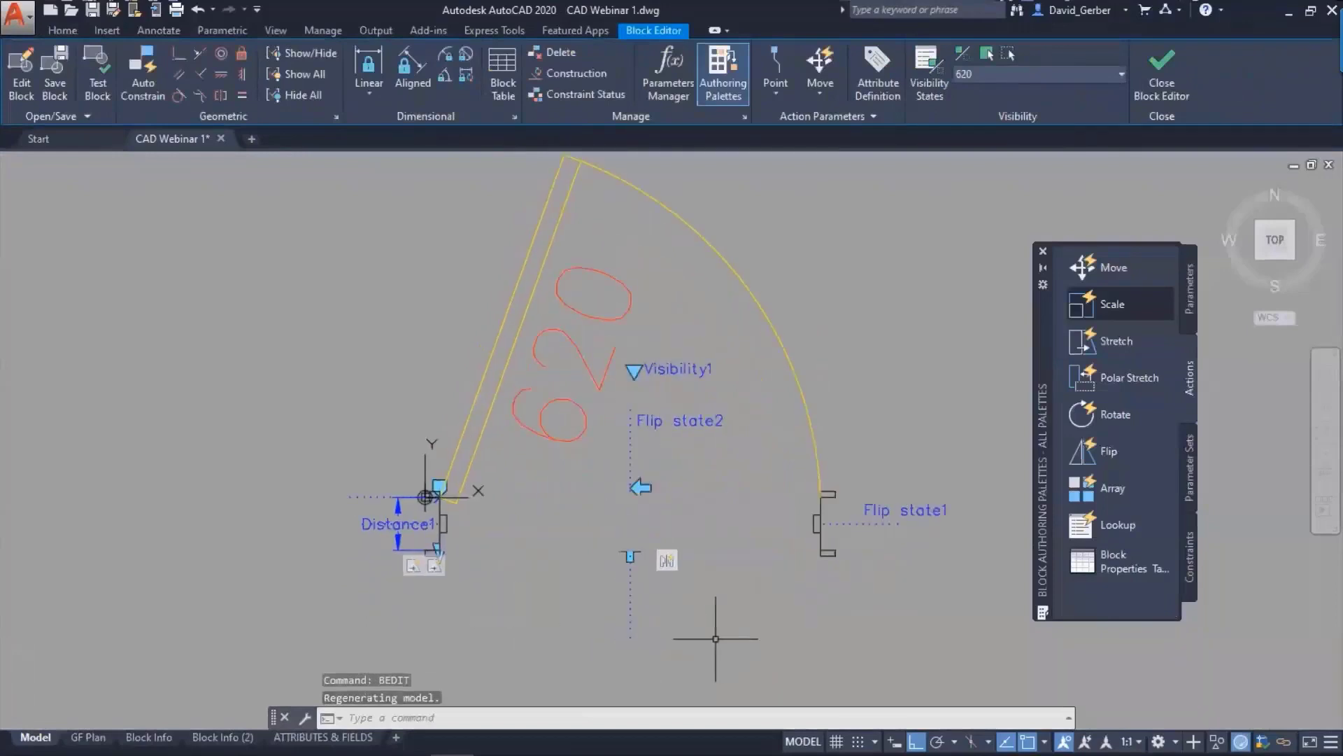
middle_click_drag(735, 617, 716, 594)
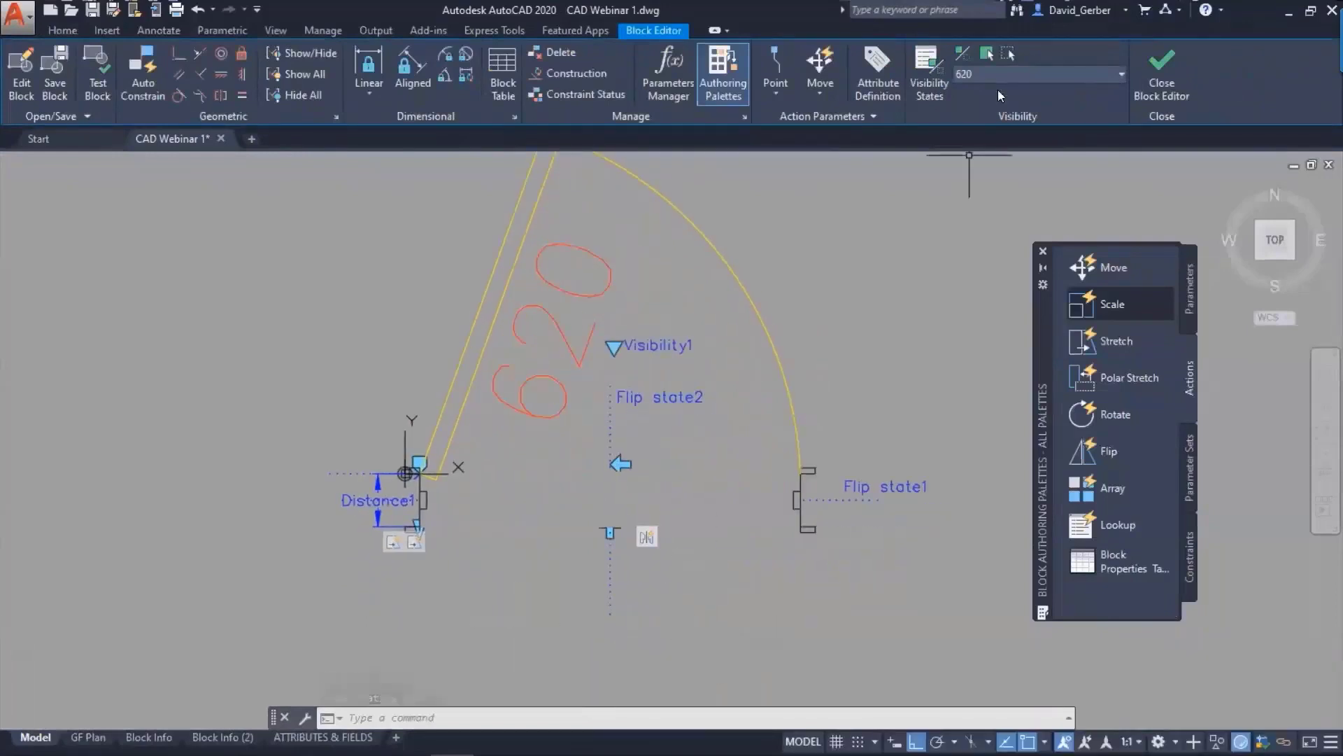
left_click(968, 58)
middle_click_drag(593, 239, 513, 465)
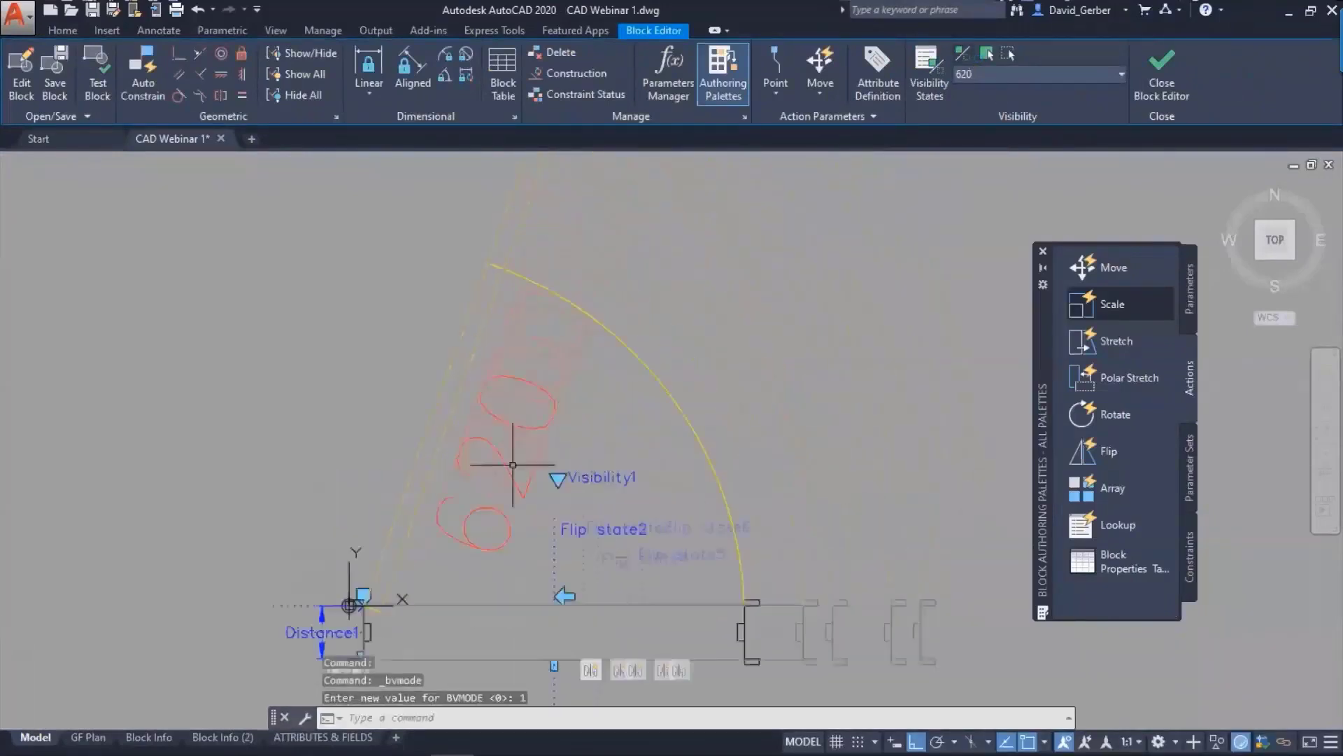
scroll(584, 419, "down", 2)
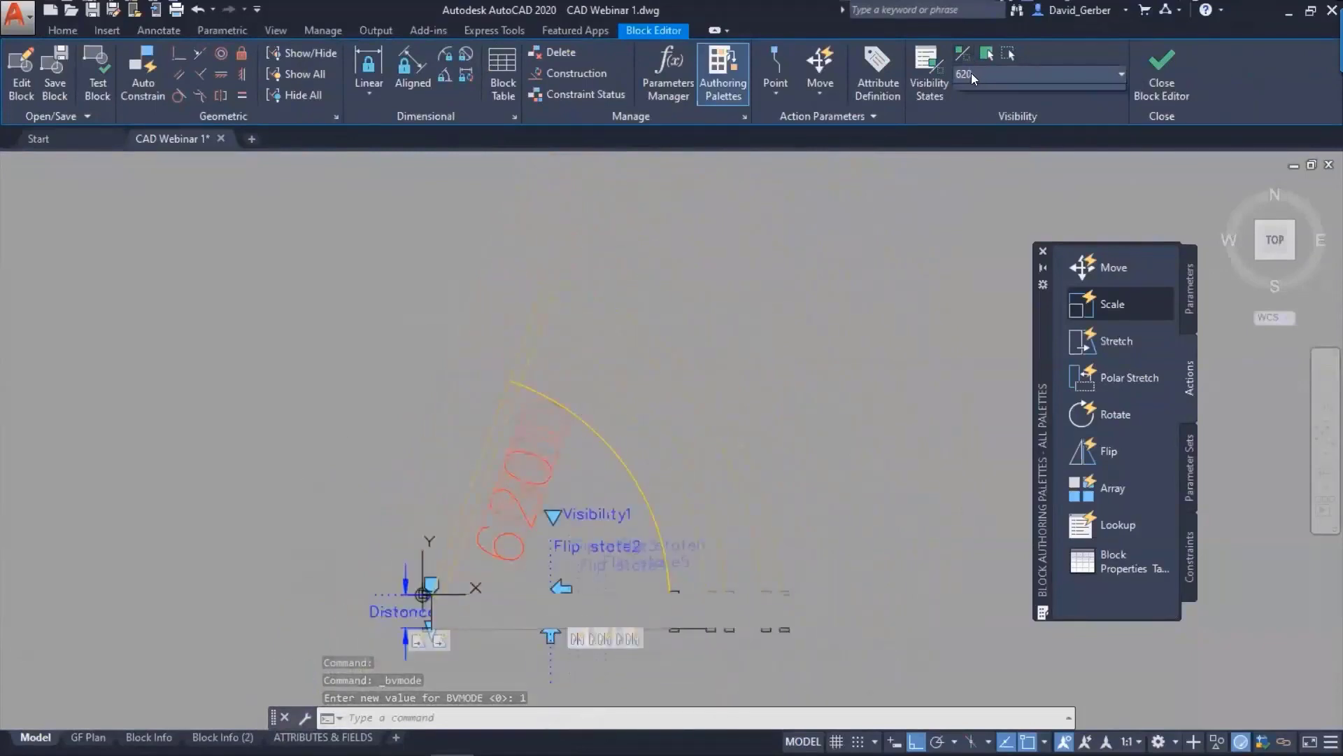
left_click(971, 72)
left_click(966, 55)
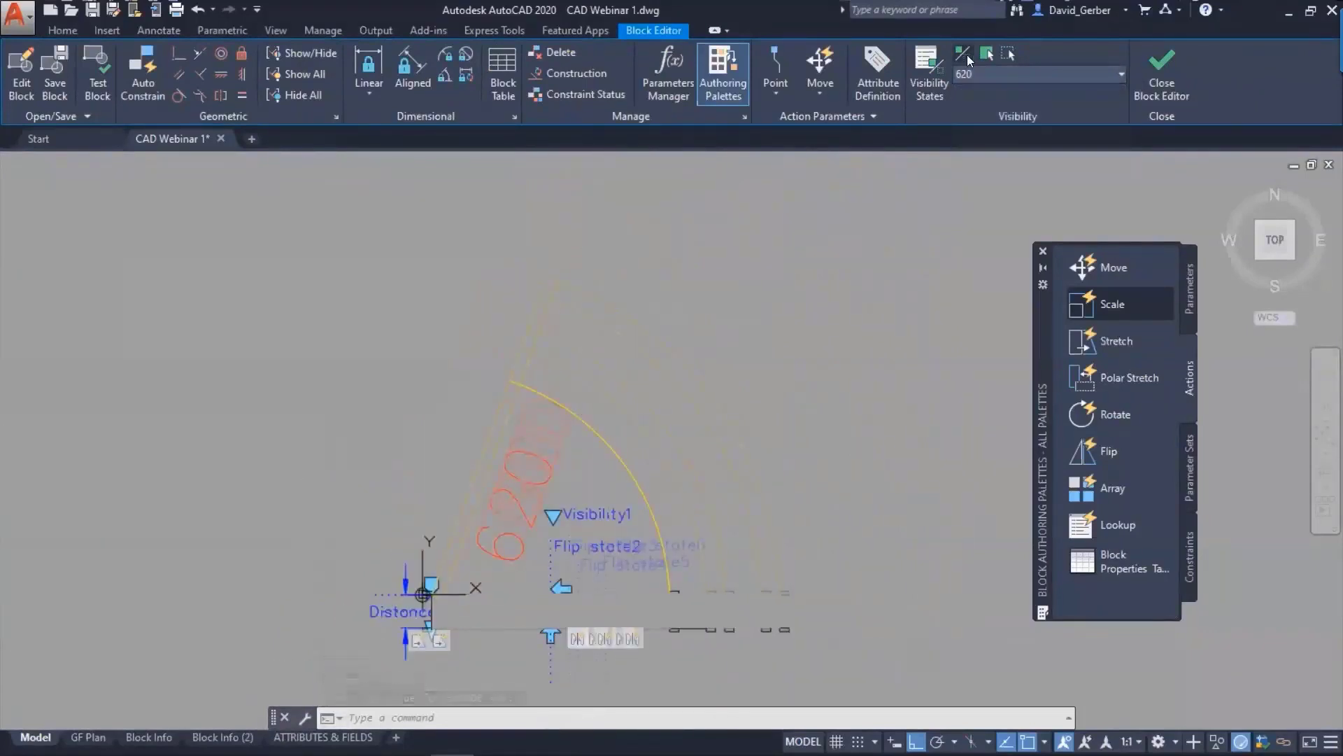
left_click(996, 77)
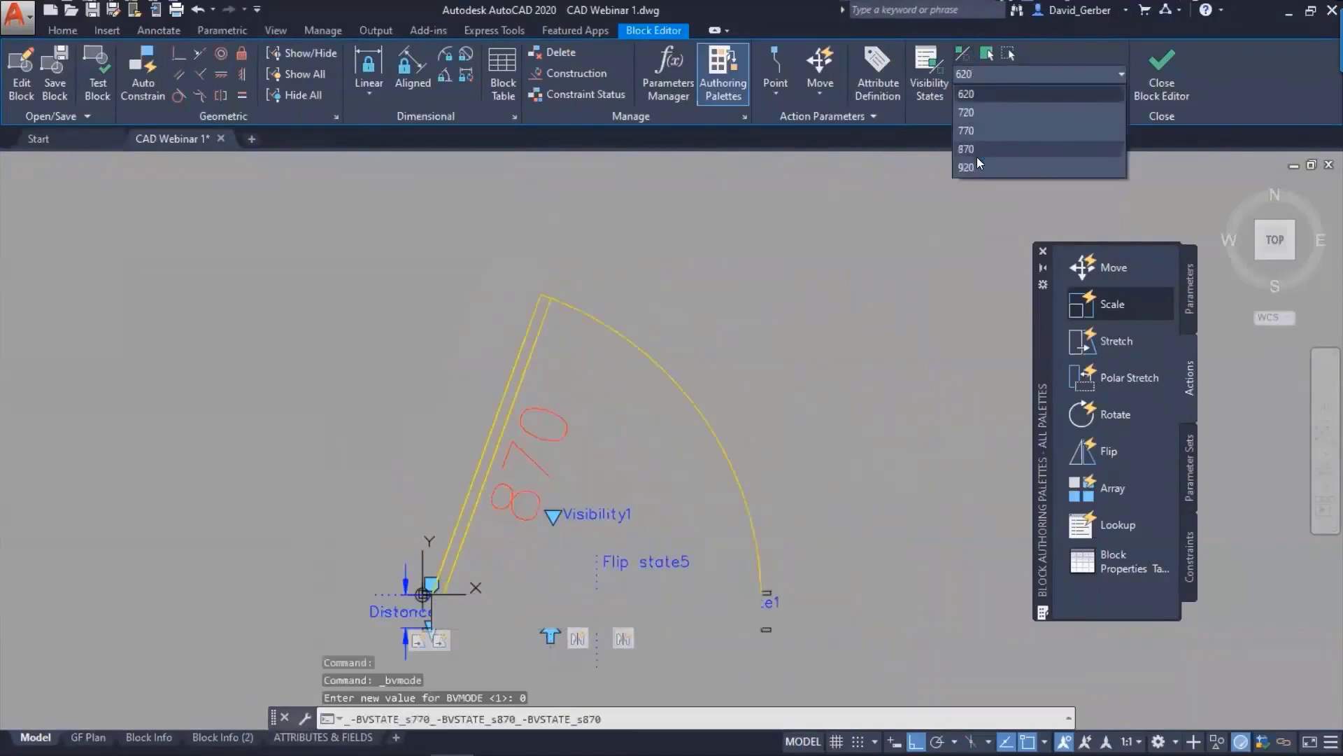
left_click(978, 99)
middle_click_drag(420, 668, 502, 507)
scroll(501, 552, "up", 2)
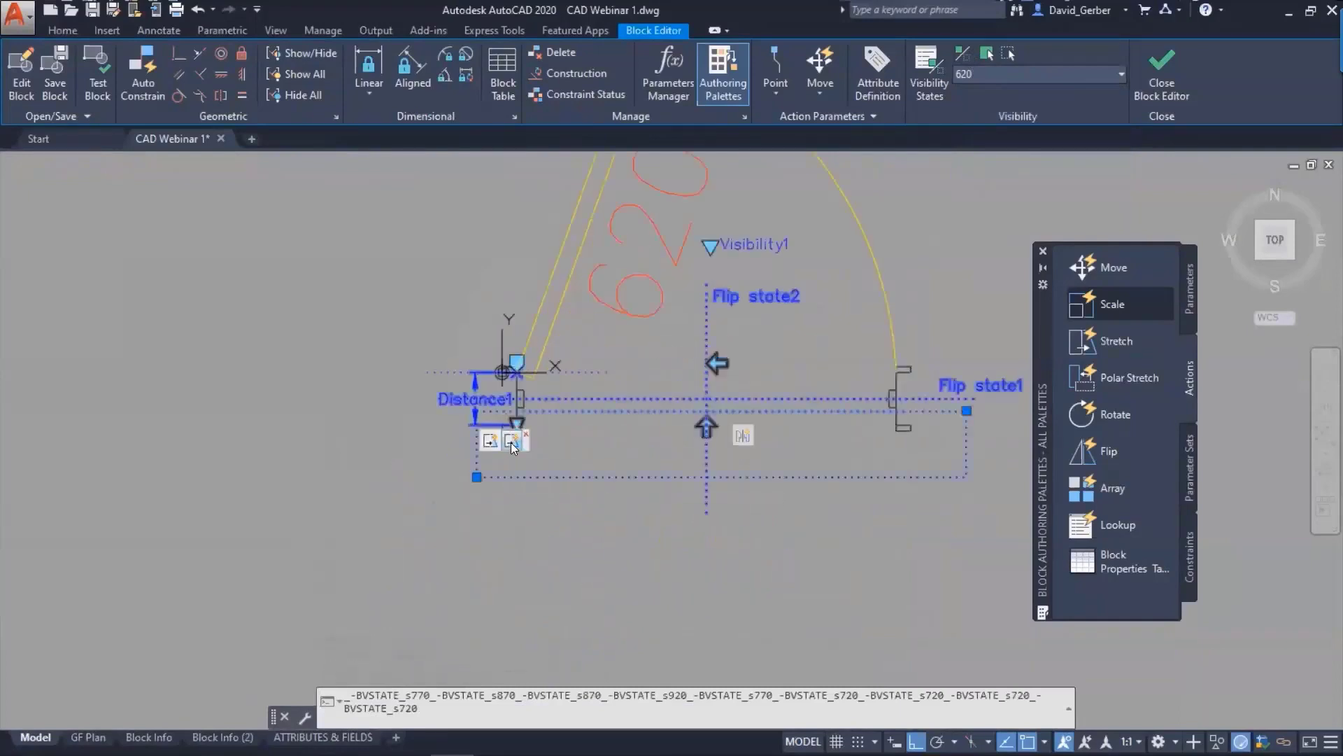
right_click(513, 446)
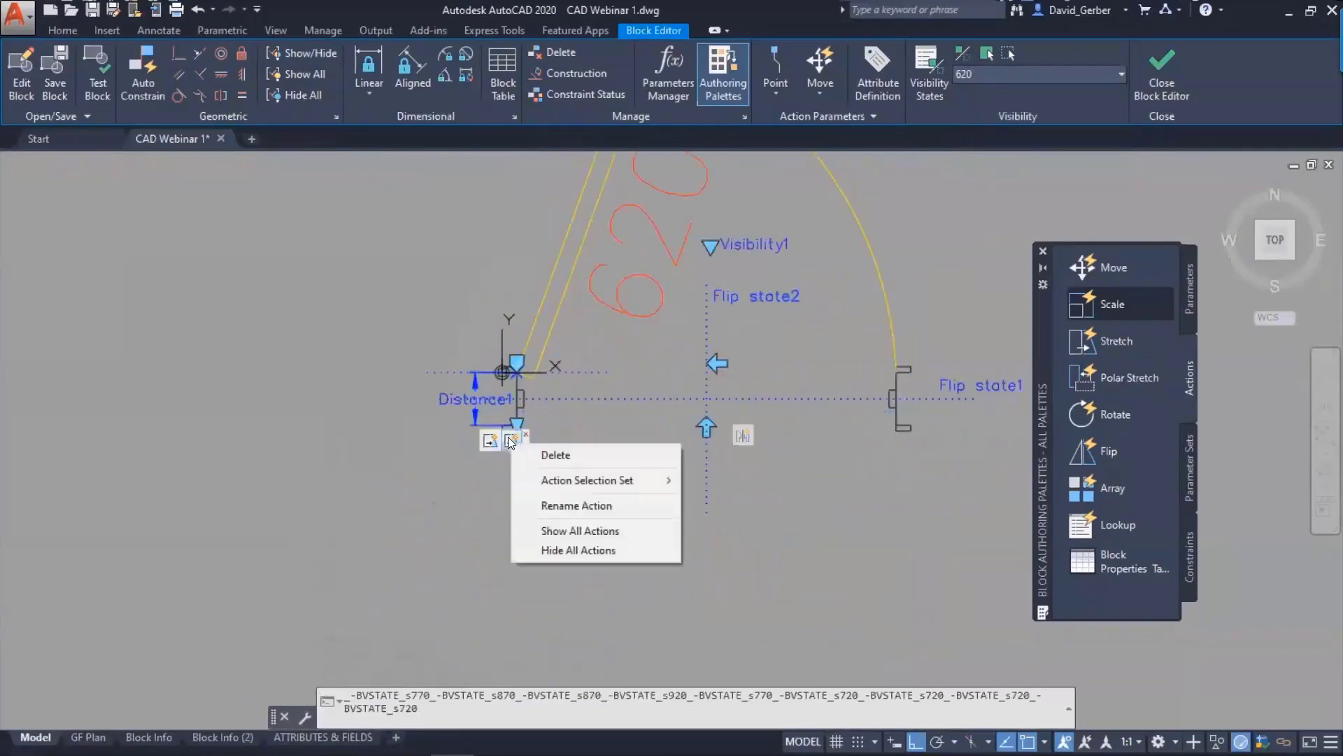
left_click(509, 442)
left_click(517, 448)
key("Escape")
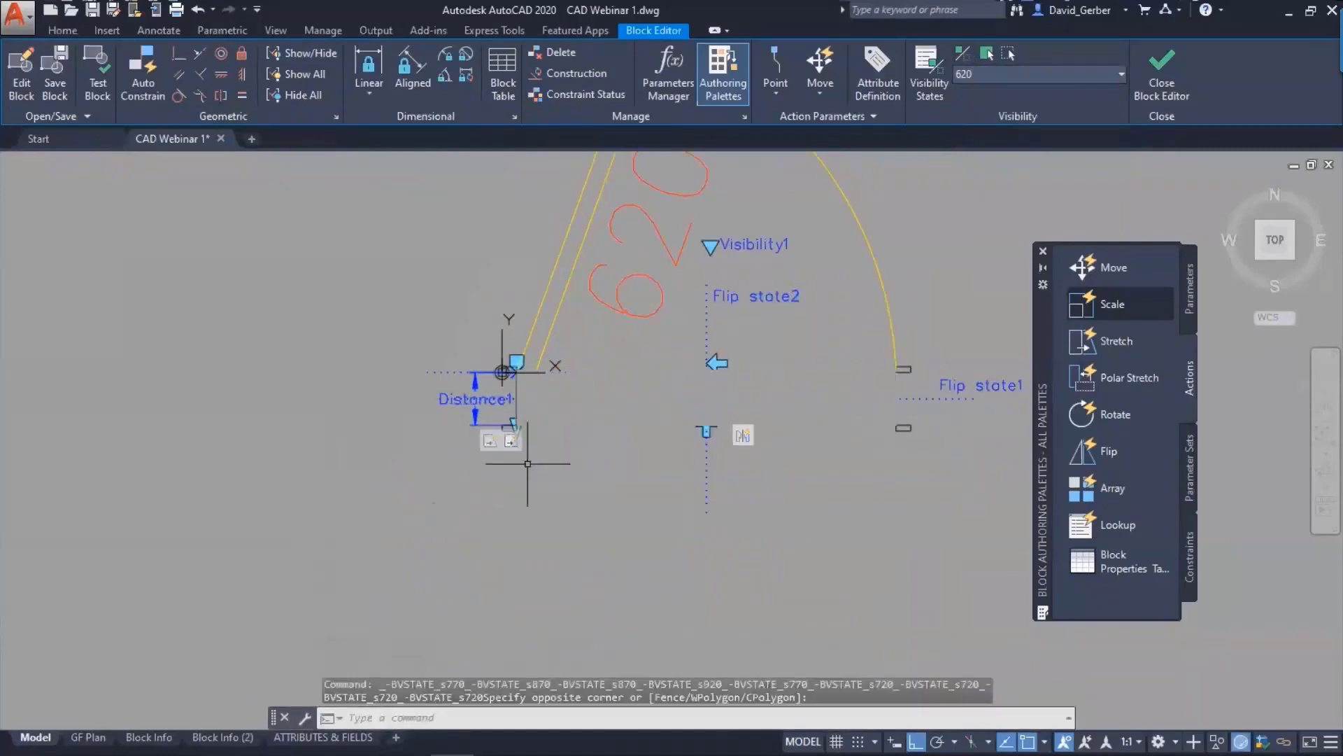
left_click(513, 534)
left_click(470, 546)
- Display the properties of the second Stretch action beneath the left door jamb, using the PROPERTIES command
type("prope")
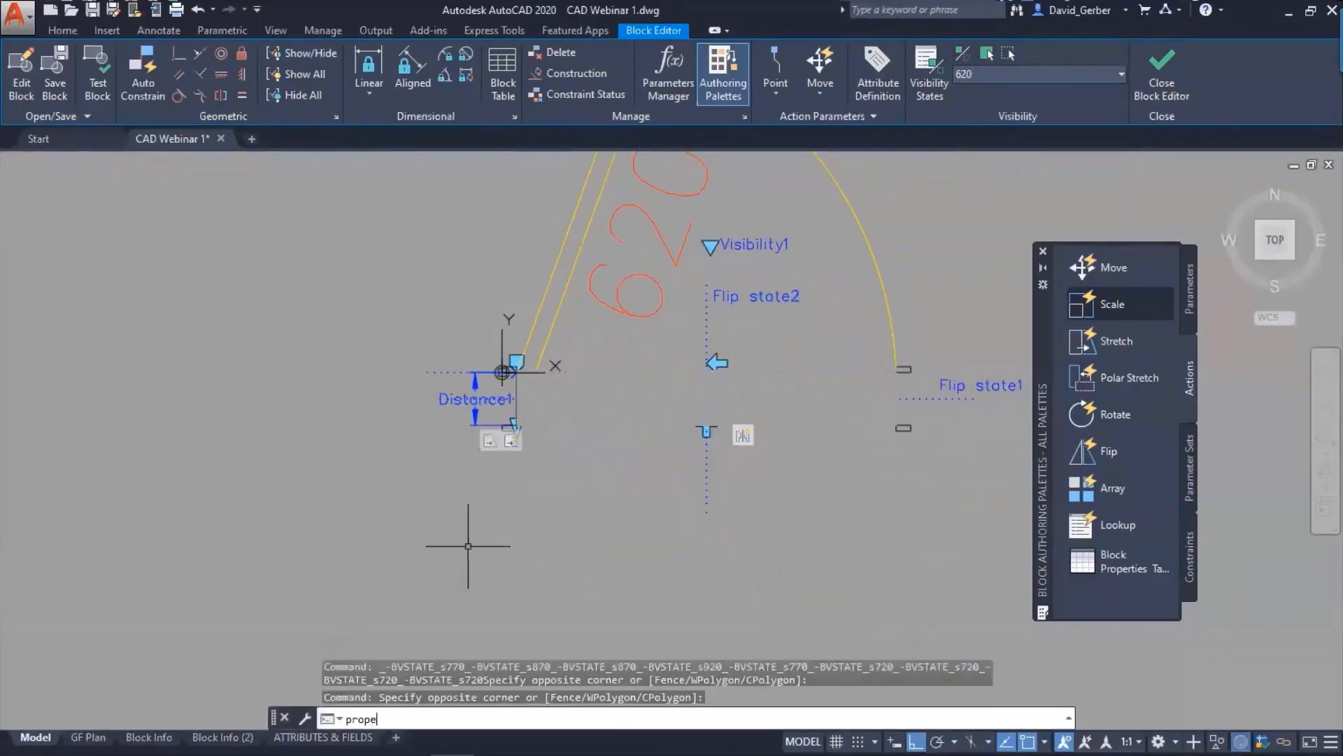
type("rtier")
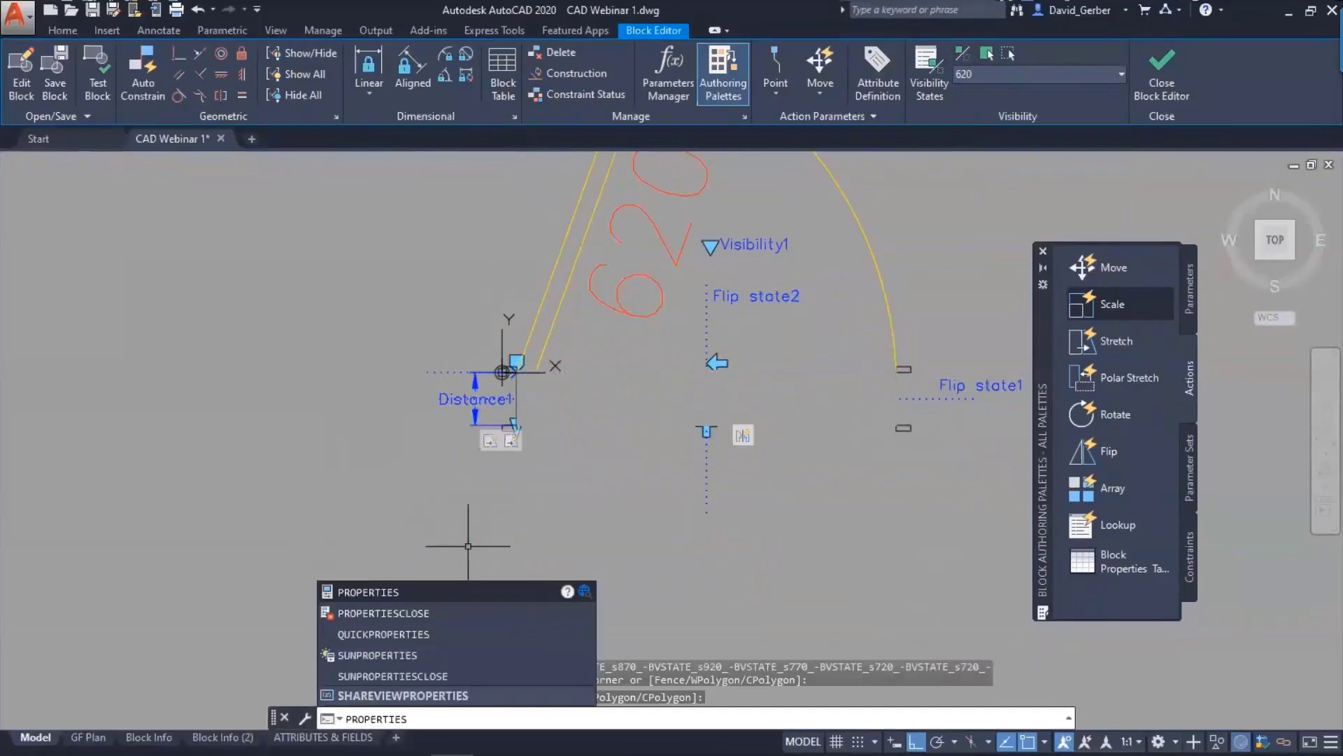
key("Return")
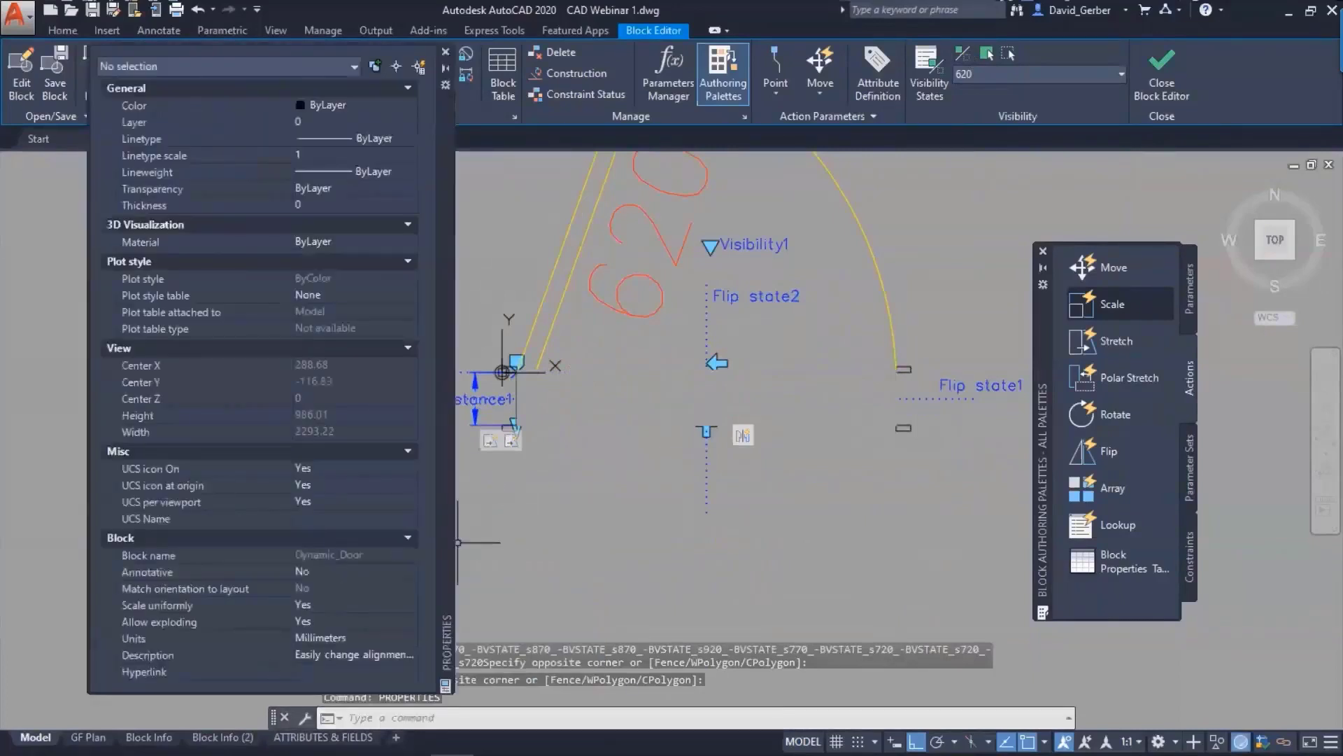
left_click(508, 443)
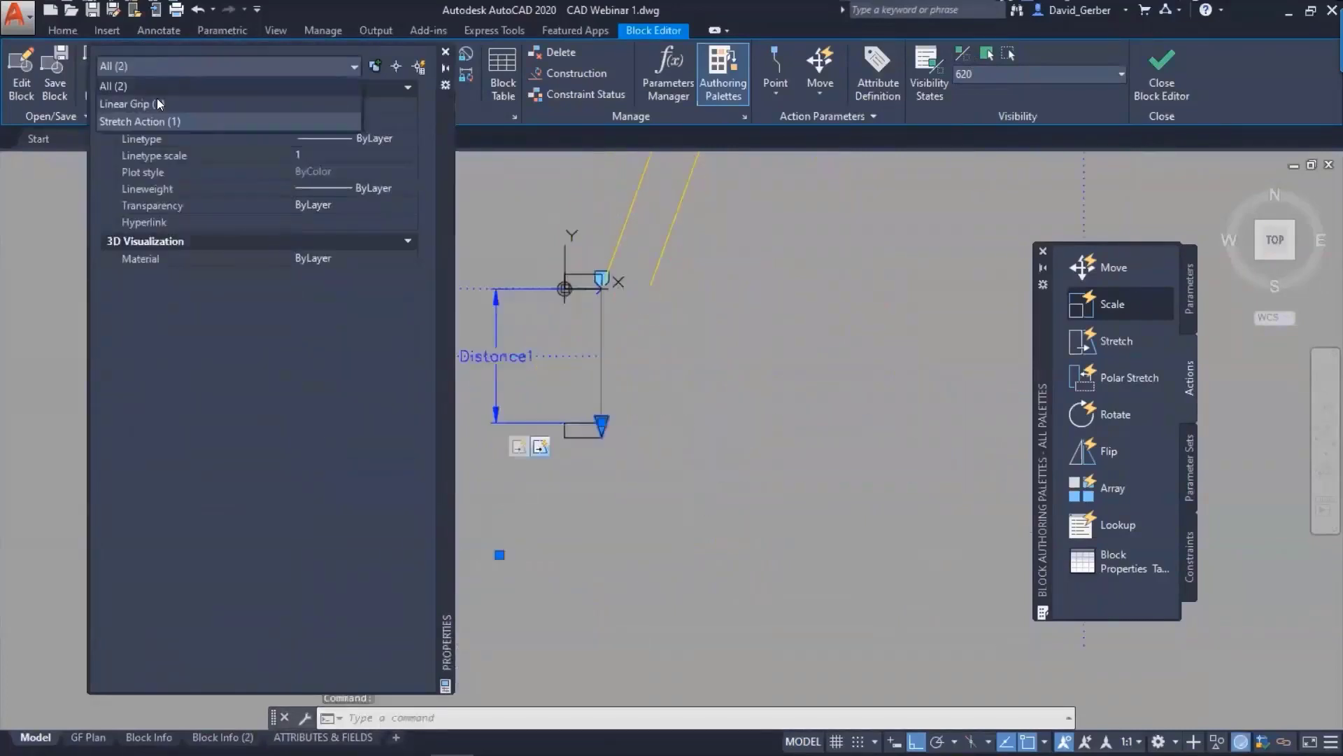
left_click(157, 122)
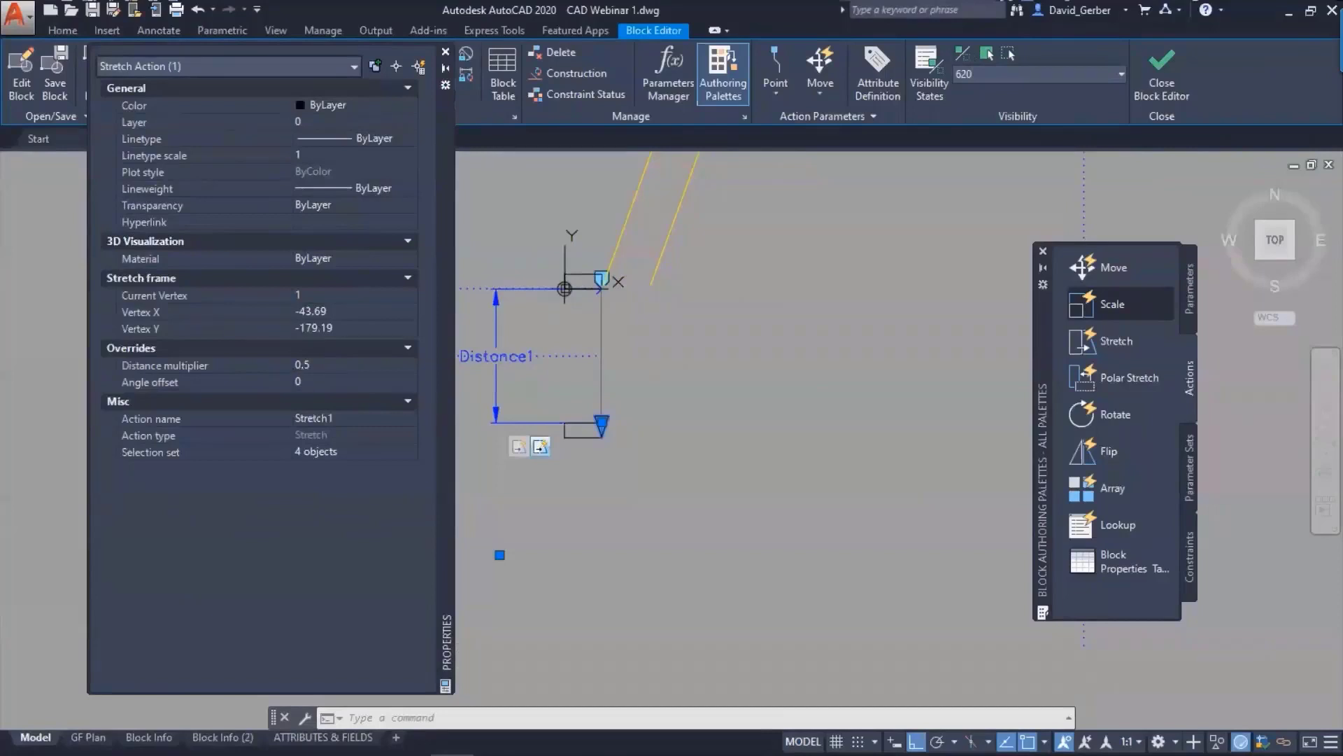
scroll(665, 381, "down", 4)
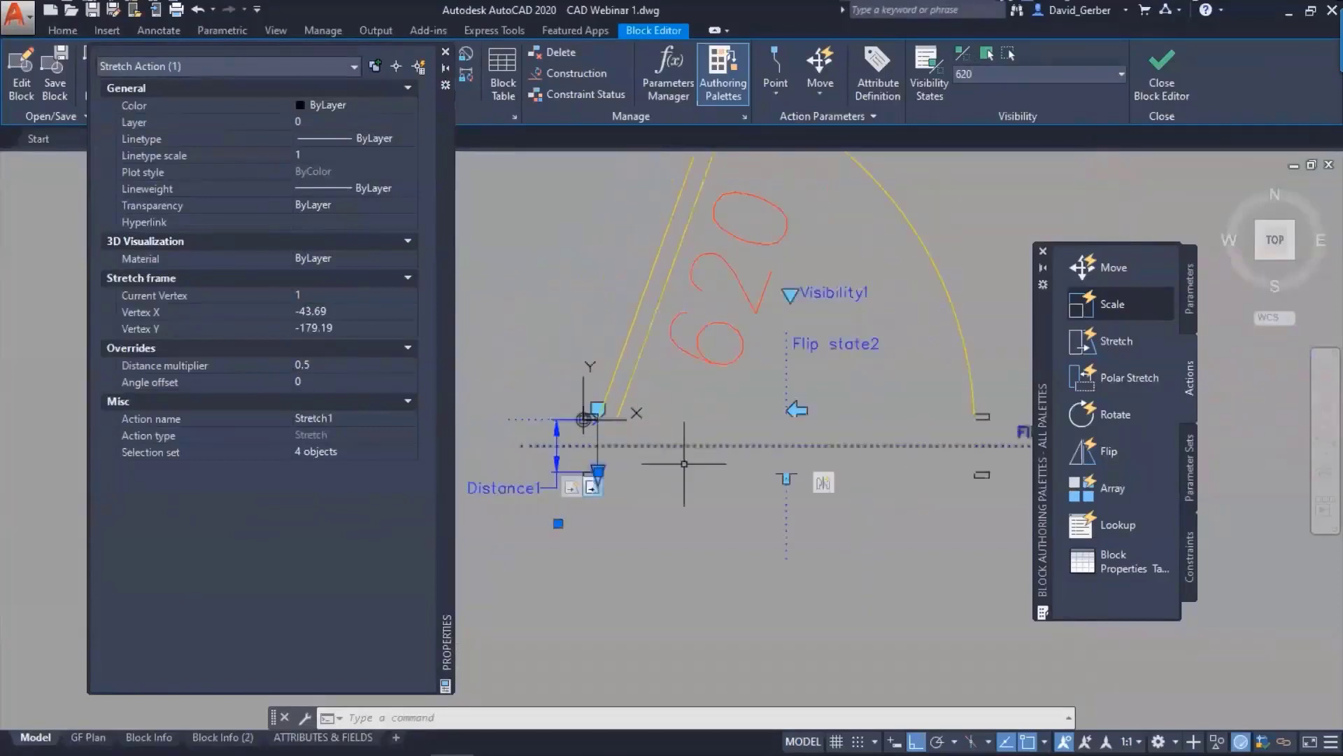
- Close the Stretch action's properties and leave the block editor
middle_click_drag(684, 464, 591, 459)
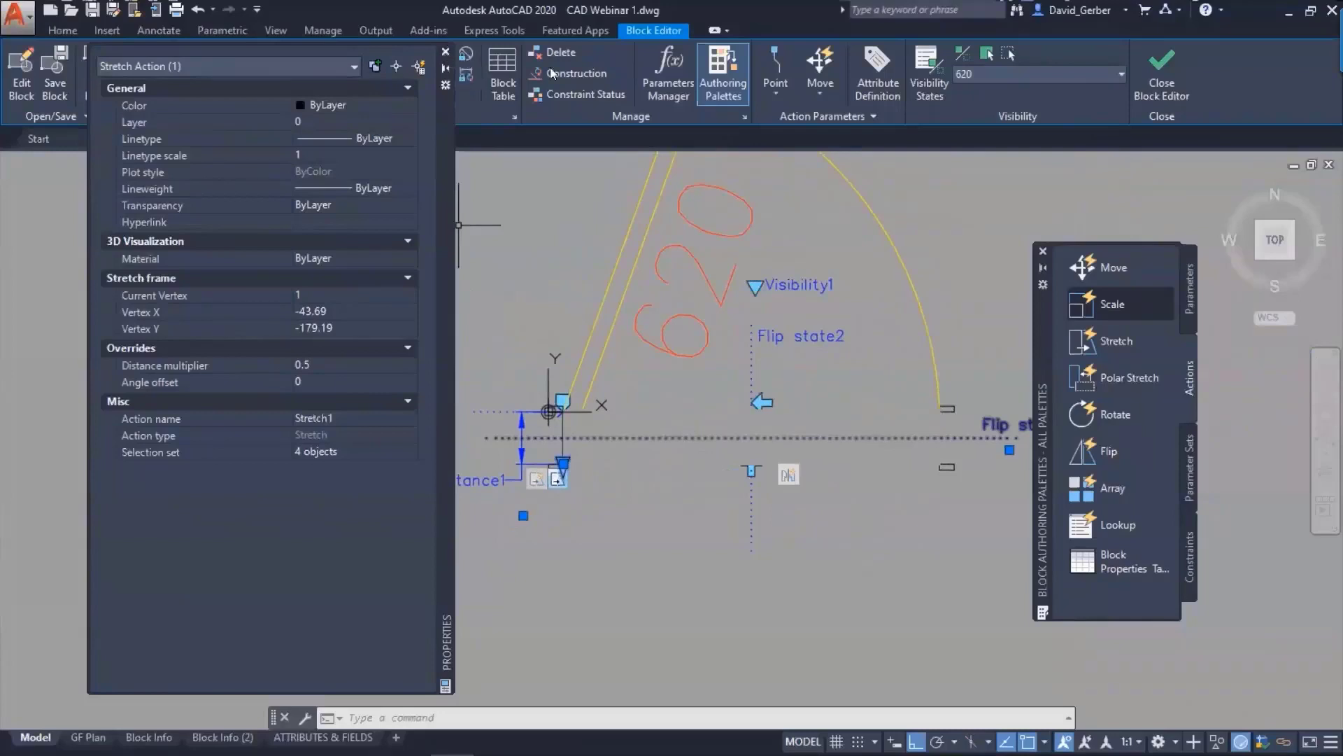
left_click(446, 53)
left_click(1175, 75)
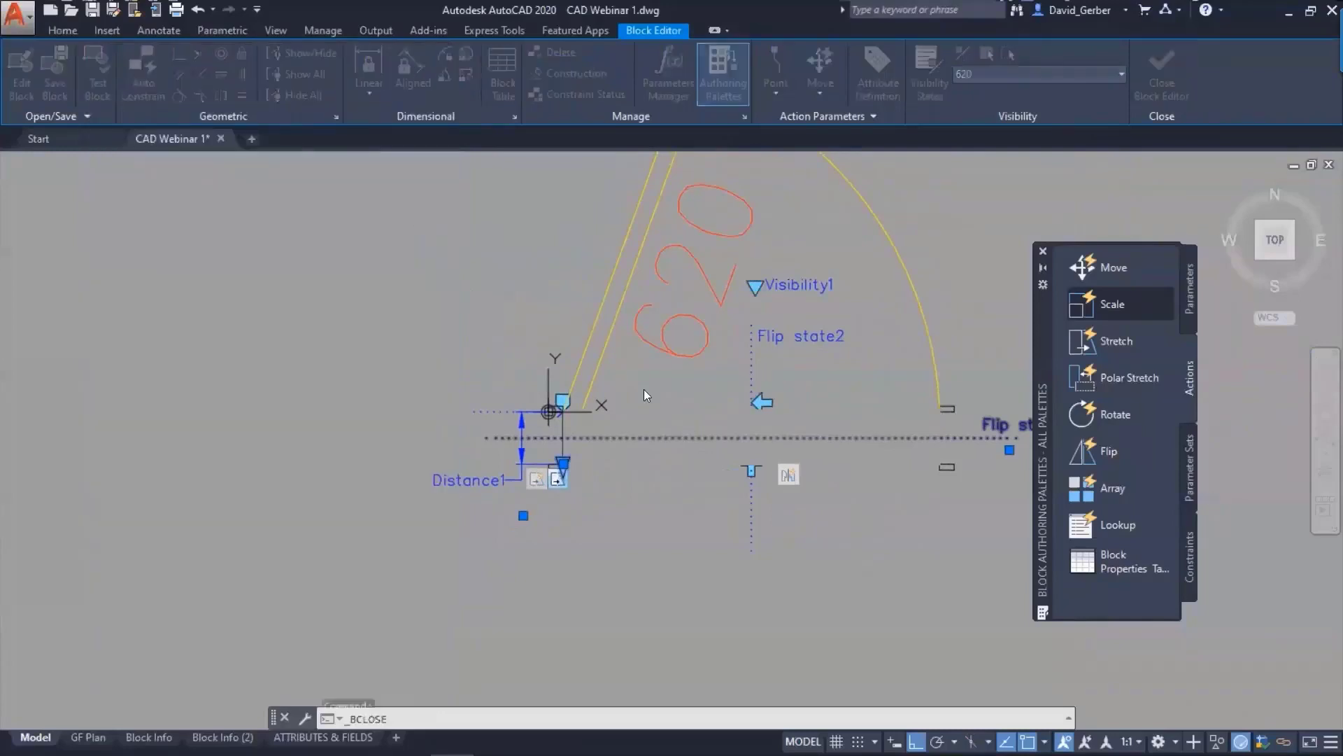
left_click(603, 413)
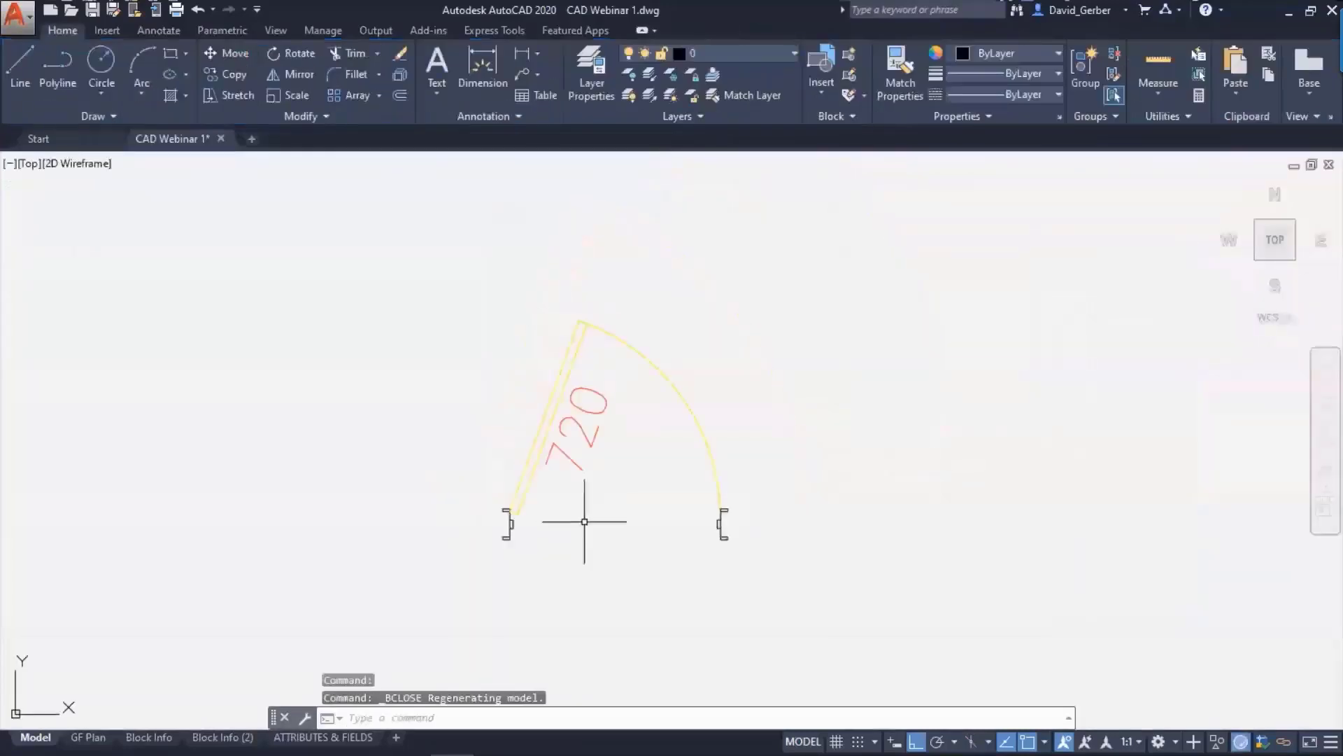
- Stretch the single-pane window block upward by two increments with its height grip, and reduce its width to the narrowest increment
middle_click_drag(721, 488, 668, 363)
scroll(608, 312, "up", 4)
left_click(613, 334)
left_click(597, 270)
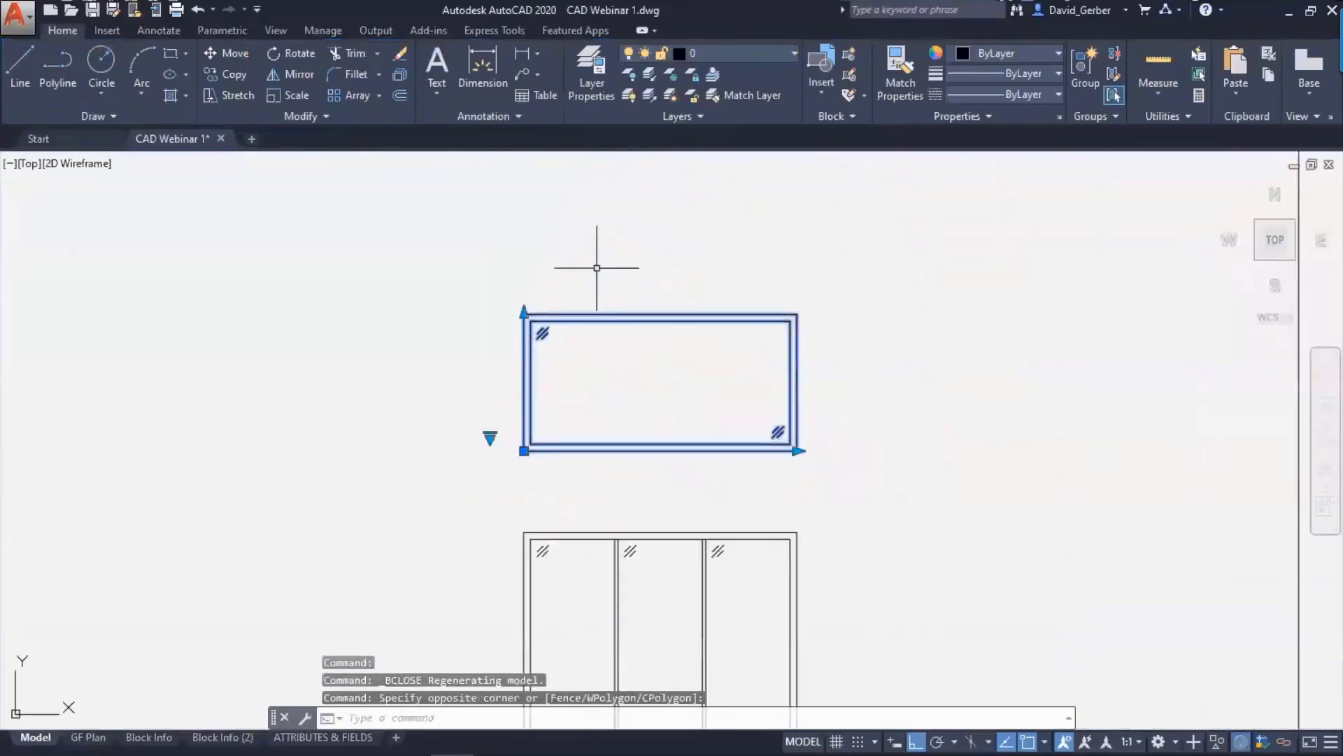
middle_click_drag(689, 282, 657, 330)
left_click(493, 358)
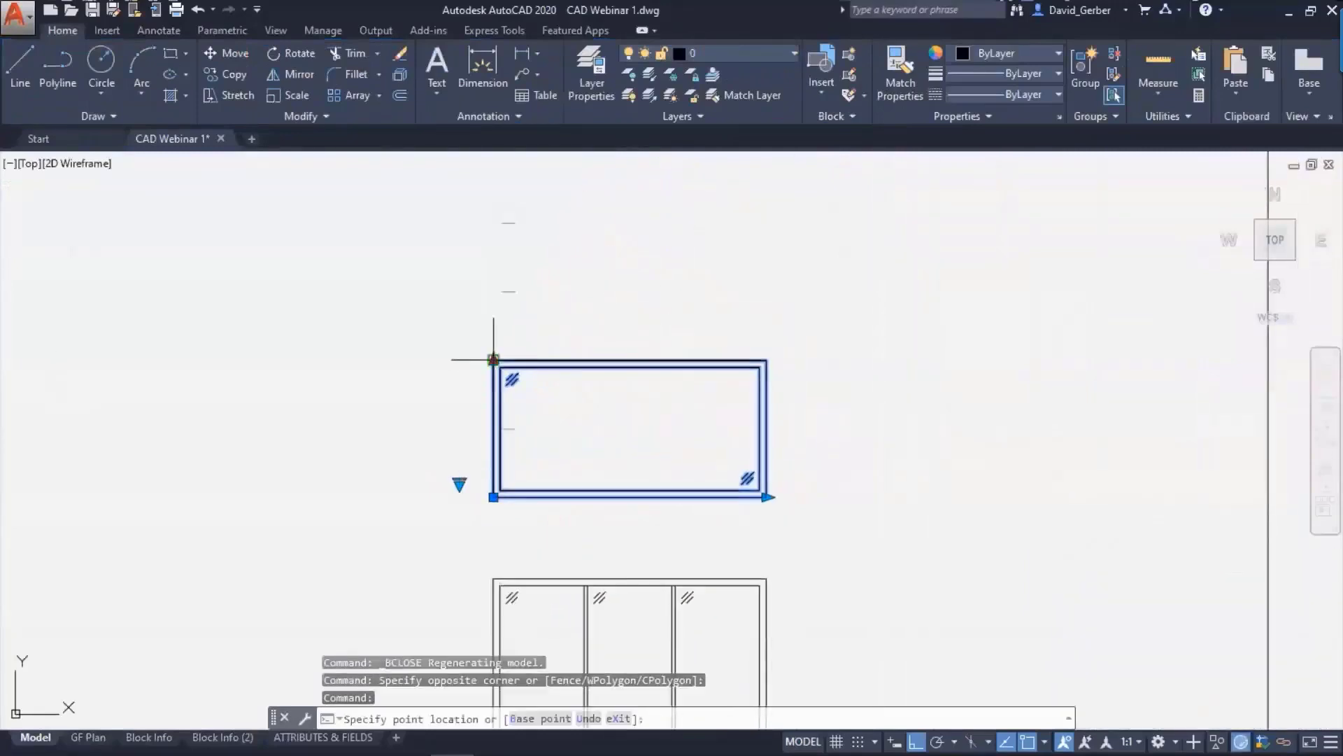
left_click(481, 292)
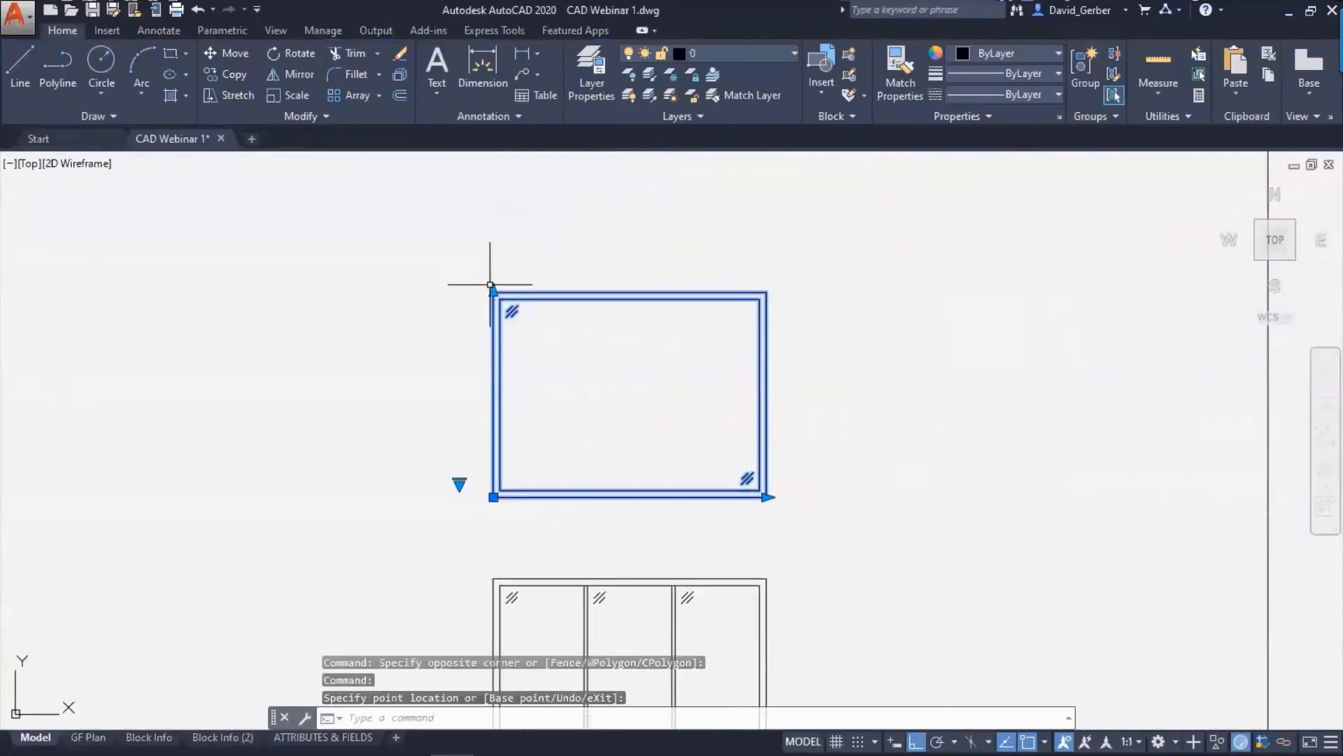
left_click(493, 292)
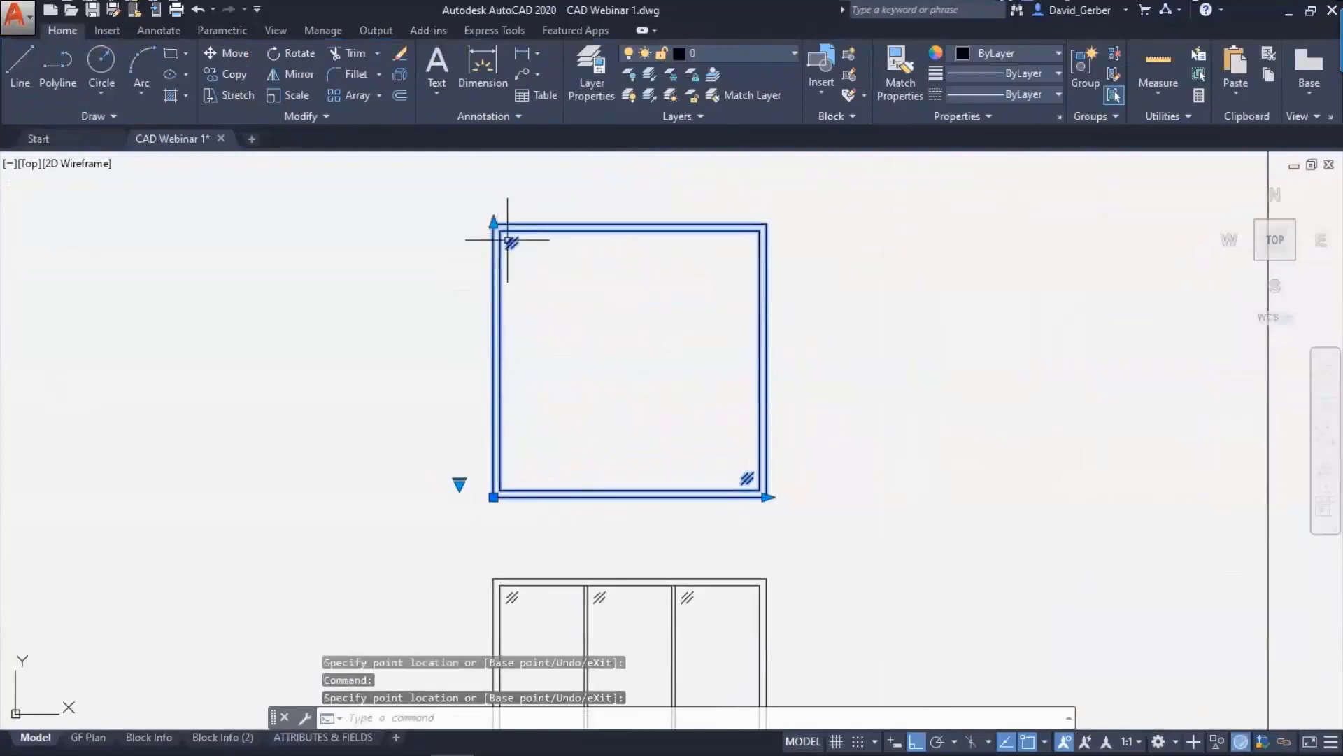
left_click(494, 224)
left_click(767, 497)
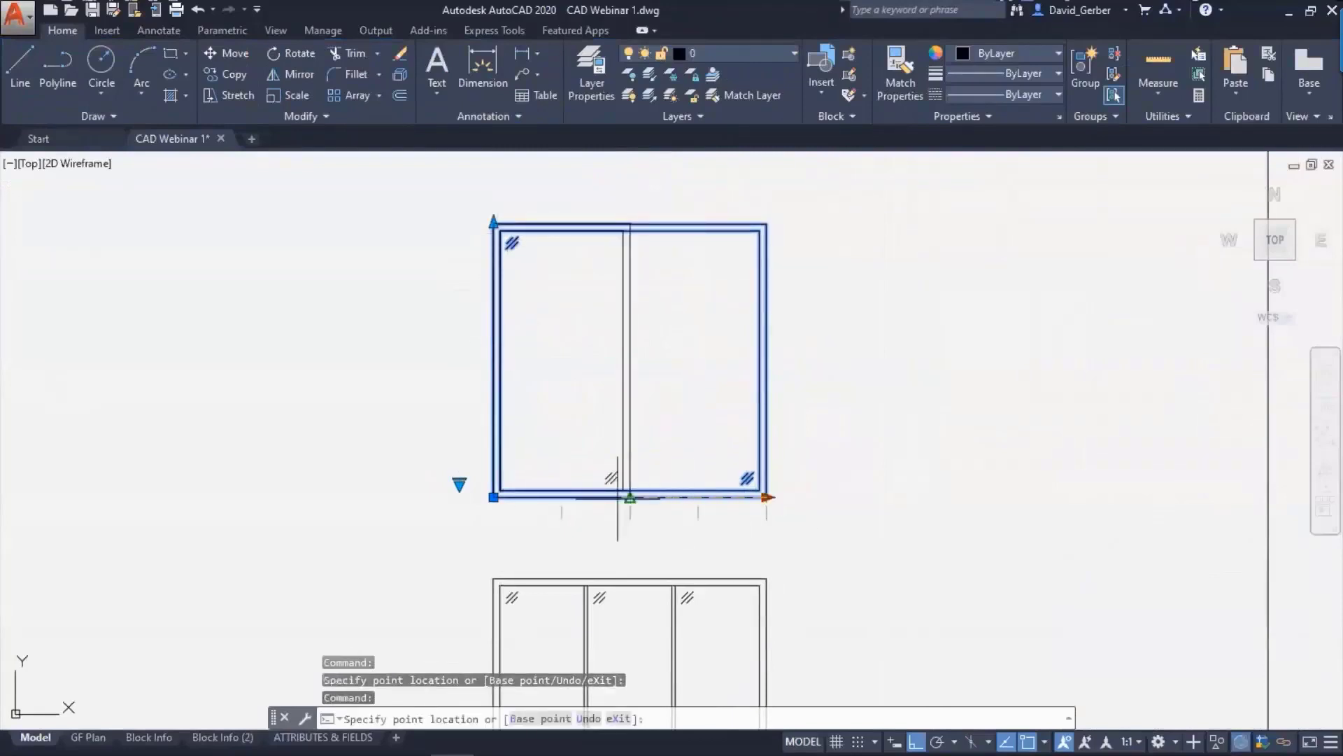
left_click(560, 498)
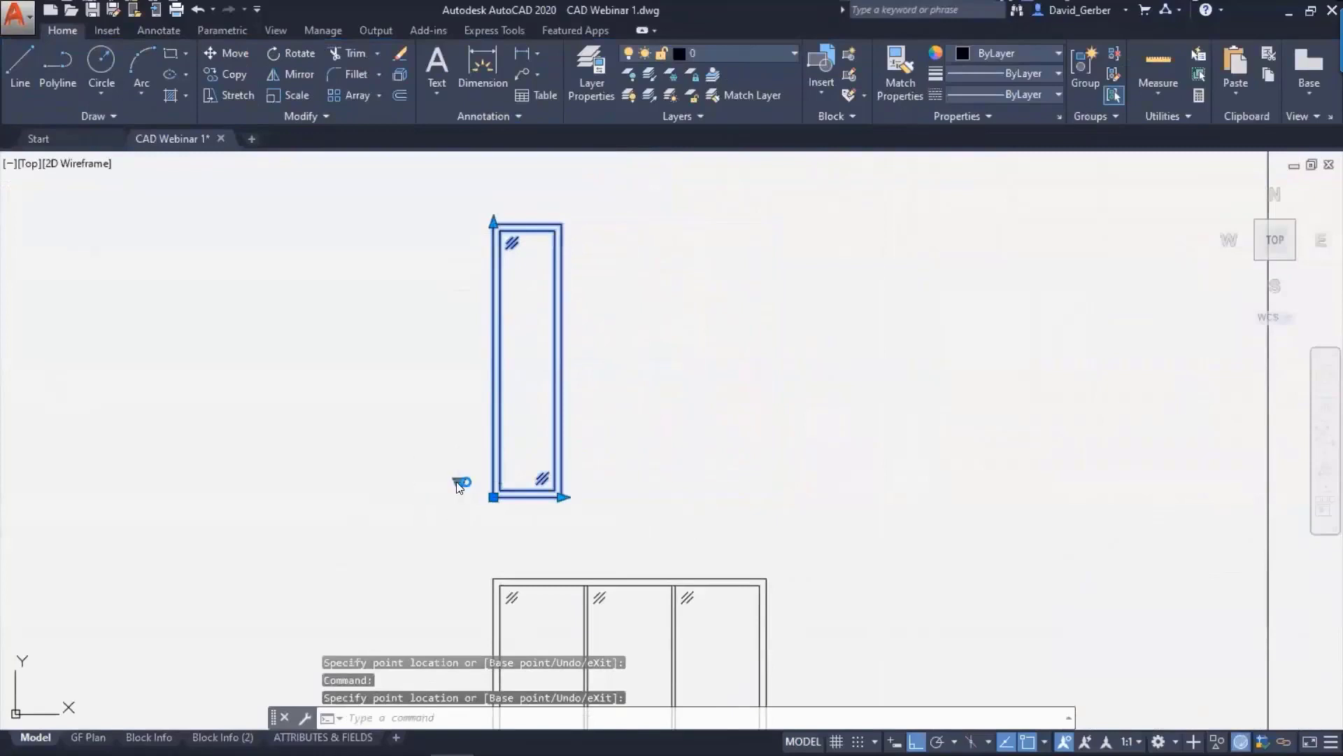
- Preview the window's 2 Windows visibility state, set it to 3 Windows, and widen the block by two increments
left_click(459, 484)
left_click(481, 513)
left_click(459, 484)
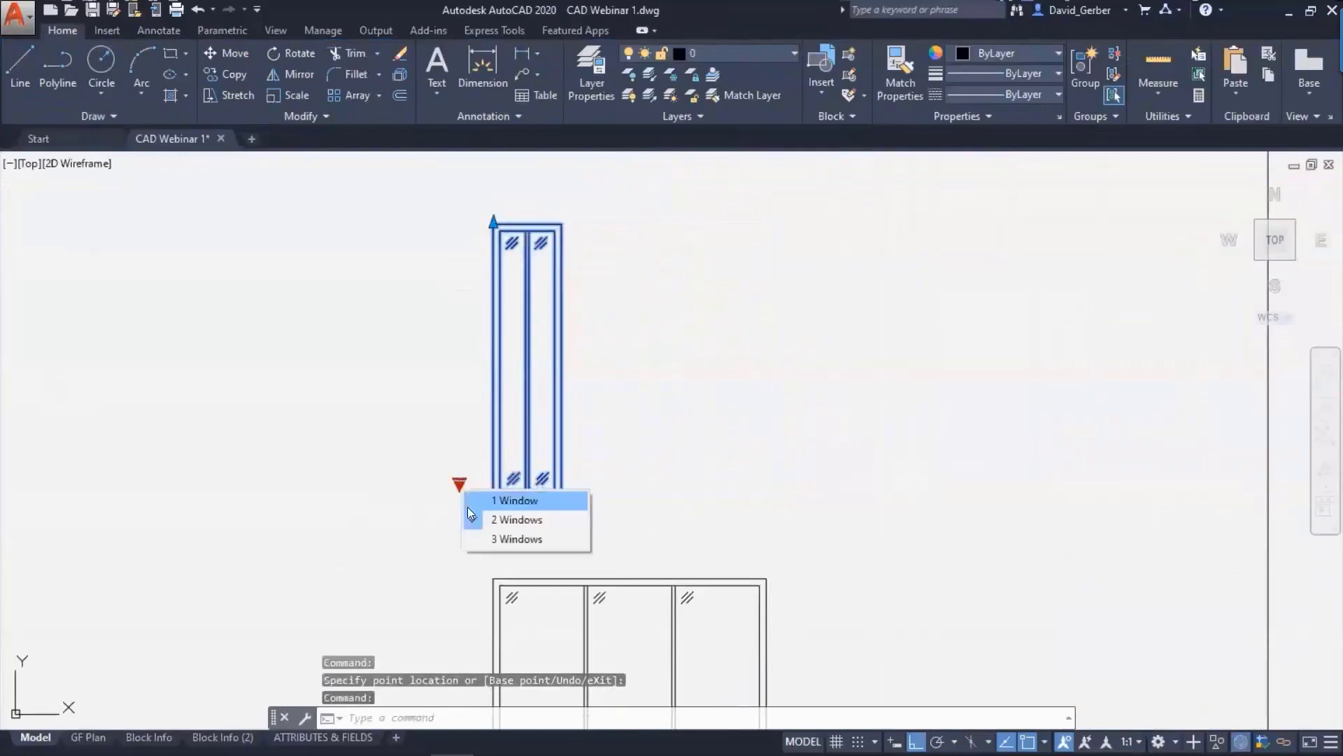
left_click(503, 537)
left_click(563, 497)
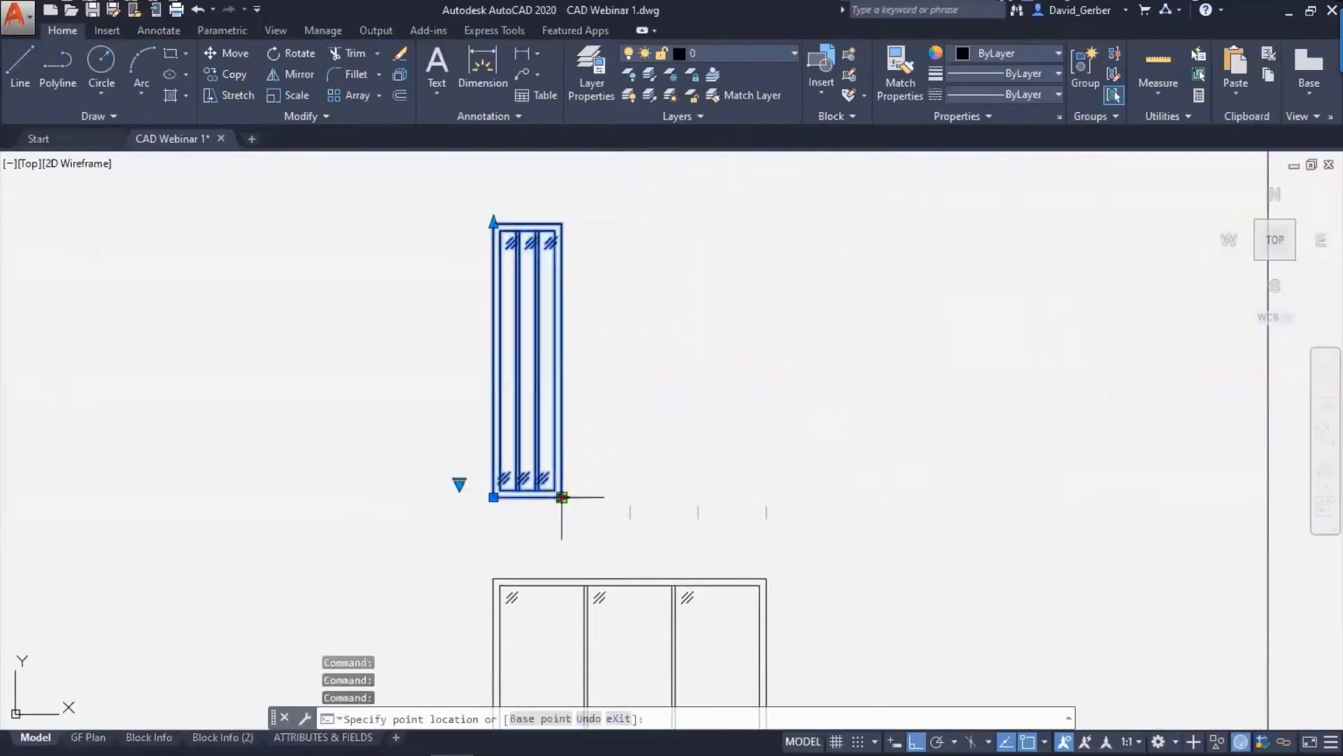
left_click(710, 483)
- Open the window block in the block editor with BEDIT and make 3 Windows the current visibility state
scroll(662, 449, "up", 3)
type("bed")
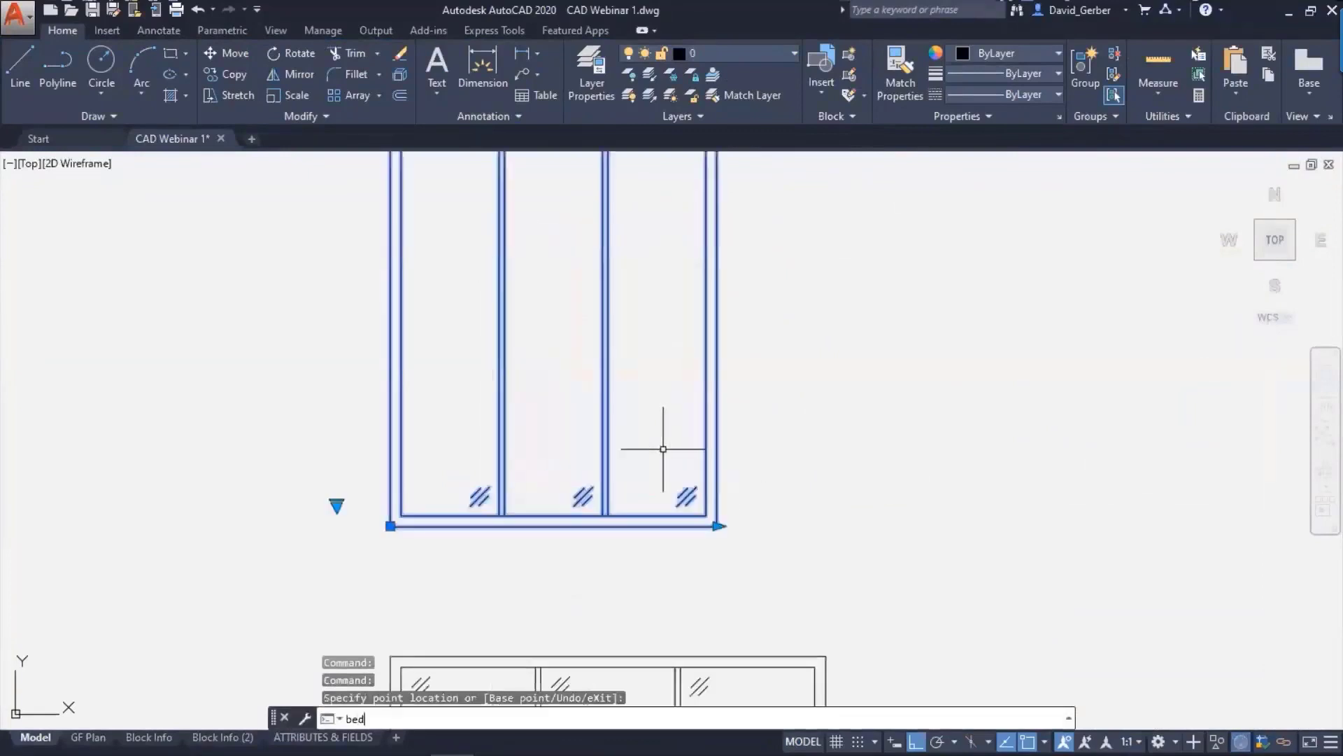
type("it")
key("Return")
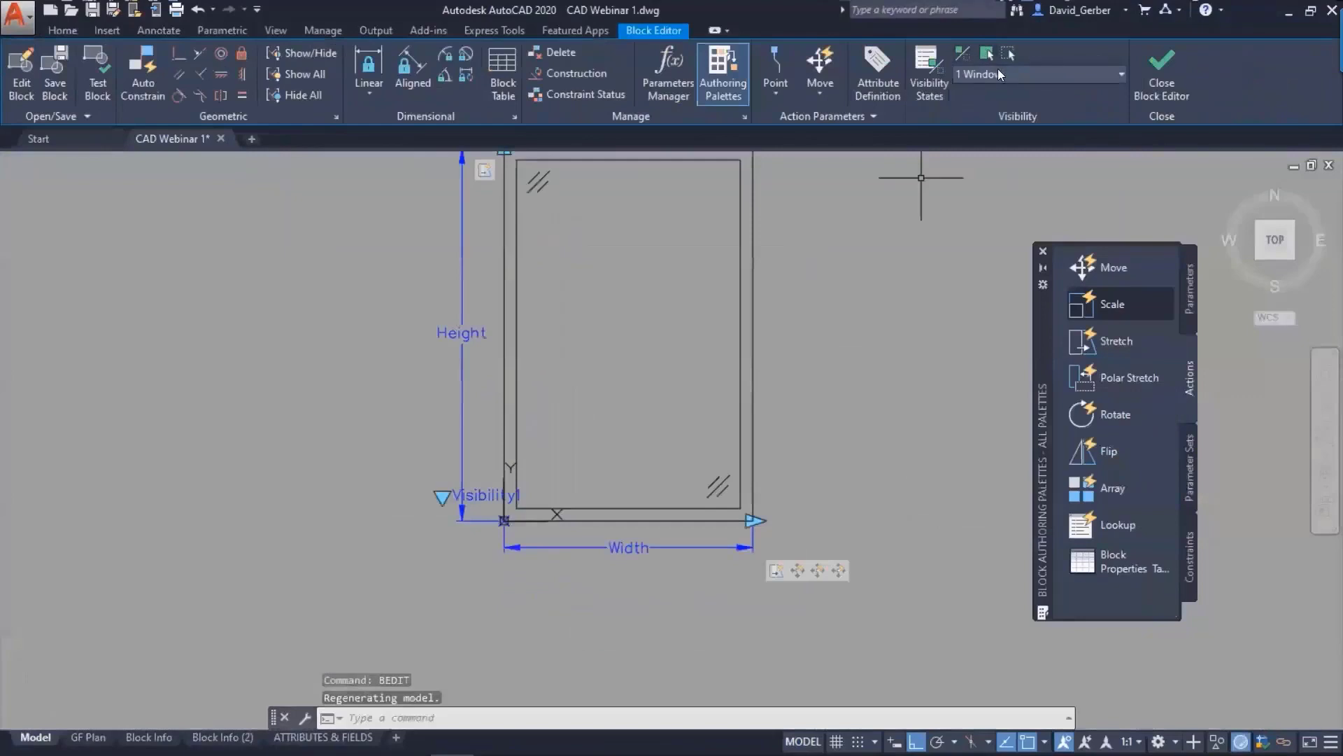
left_click(997, 68)
left_click(996, 123)
middle_click_drag(700, 419, 694, 437)
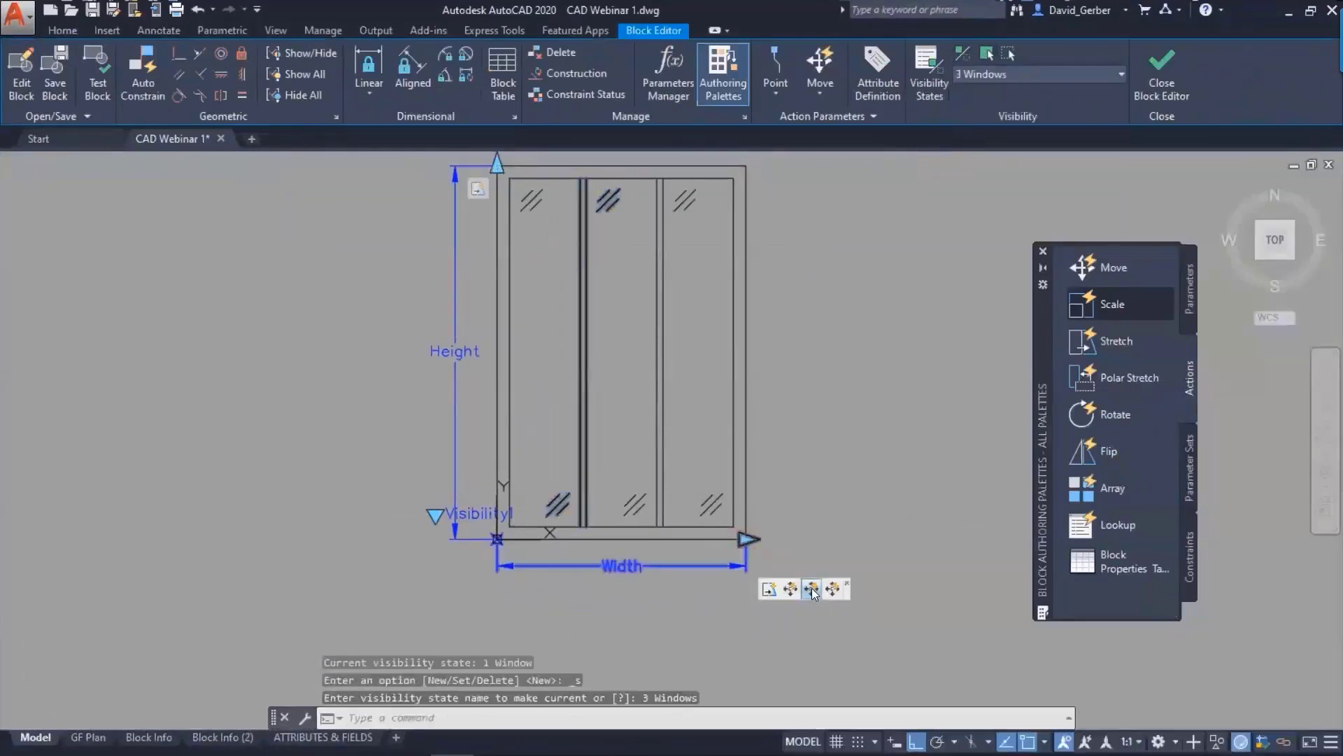
- Examine the properties of the Move actions controlling the left and right mullions, including their distance multipliers and affected geometry
type("properties")
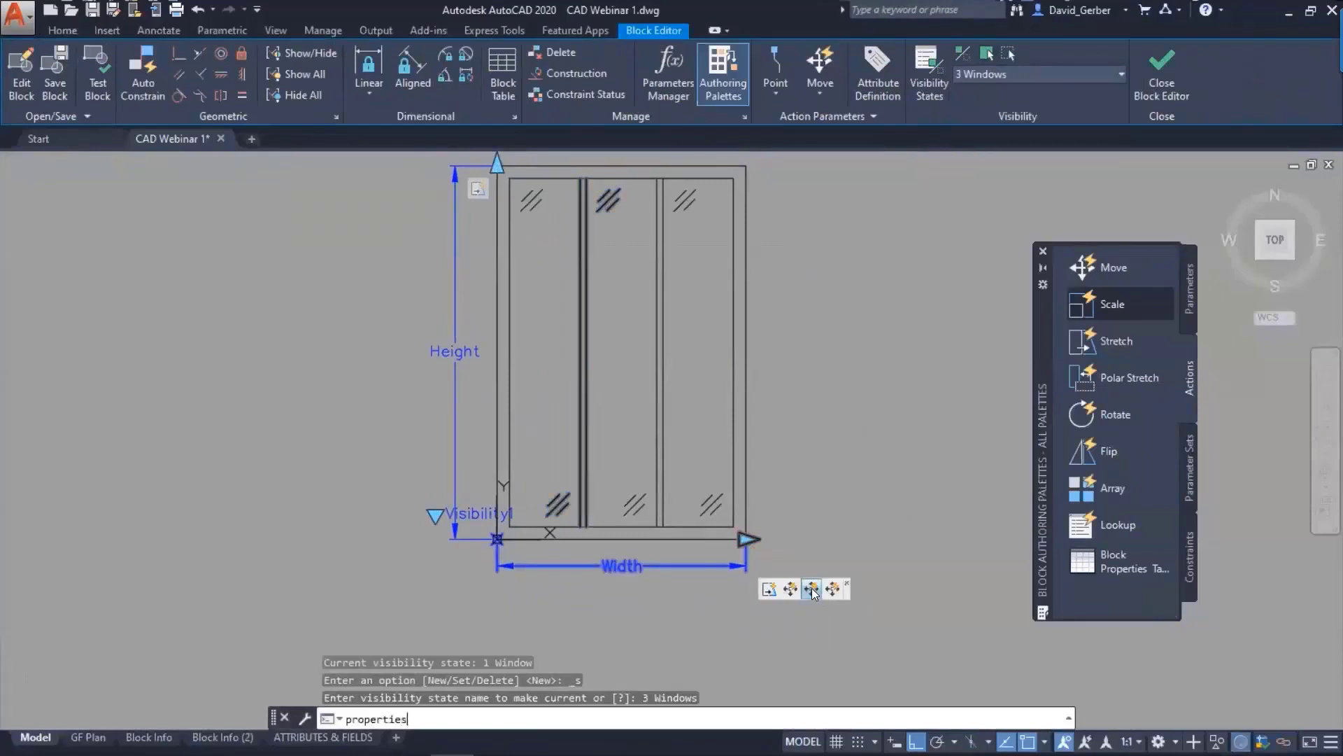
key("Return")
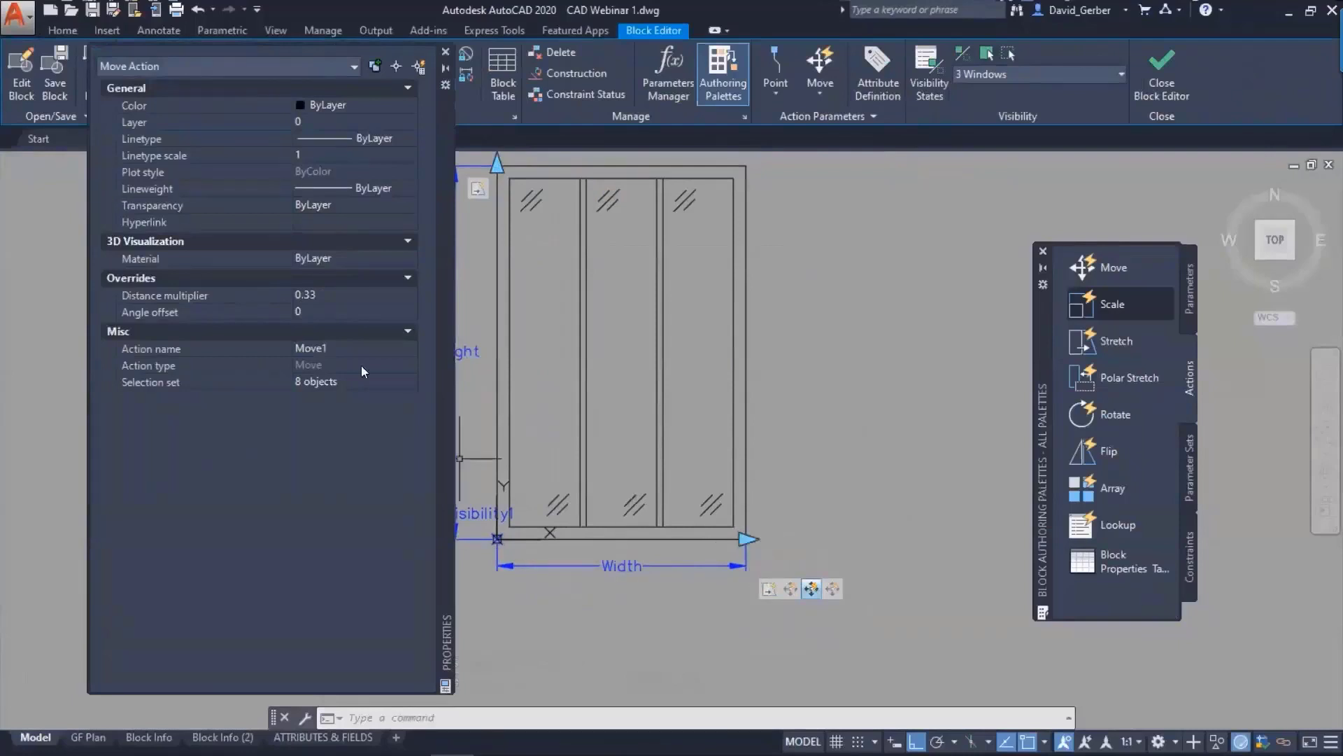
left_click(625, 190)
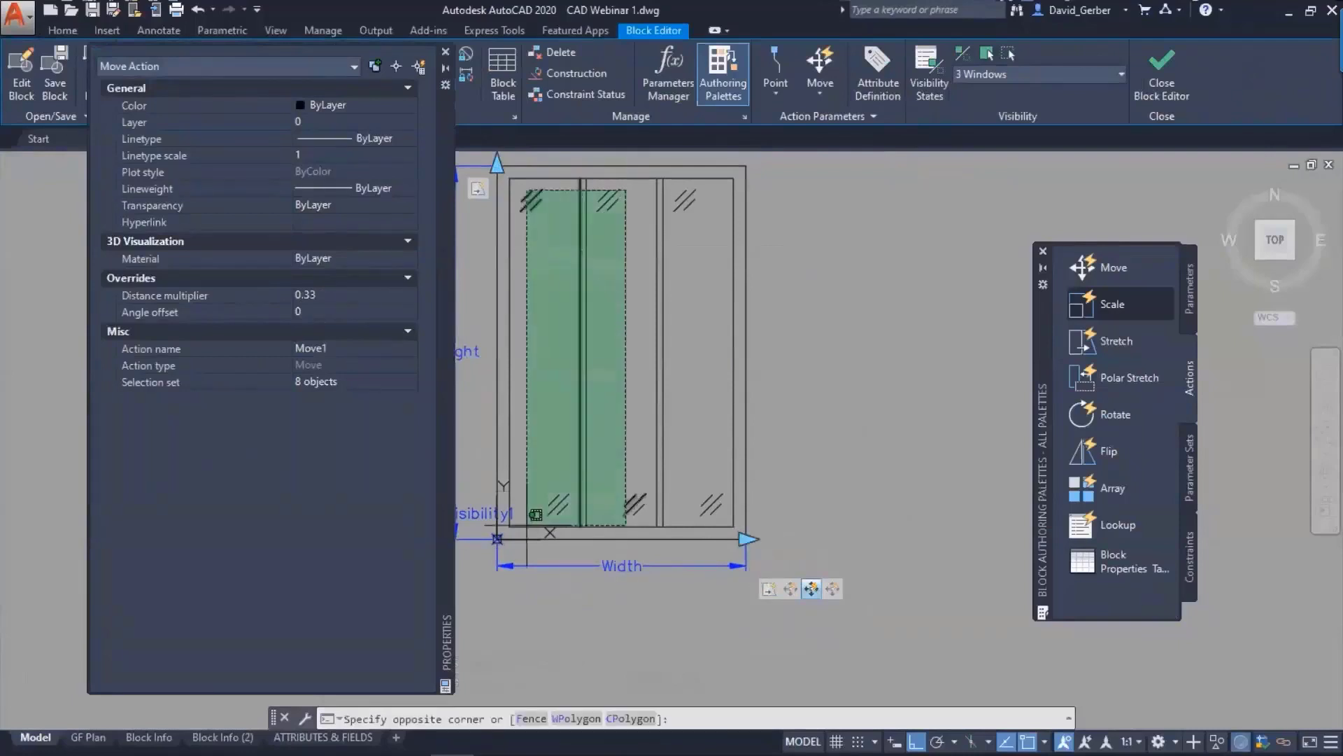
left_click(550, 497)
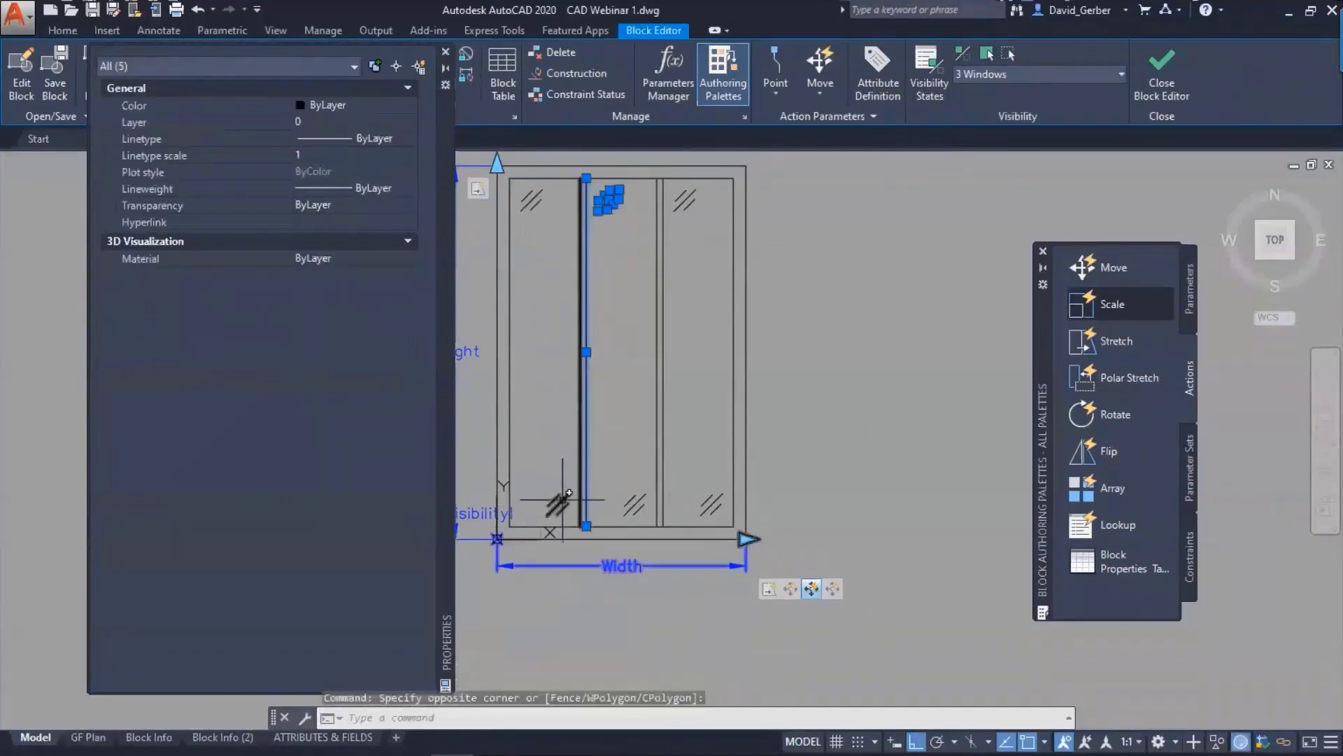
key("Escape")
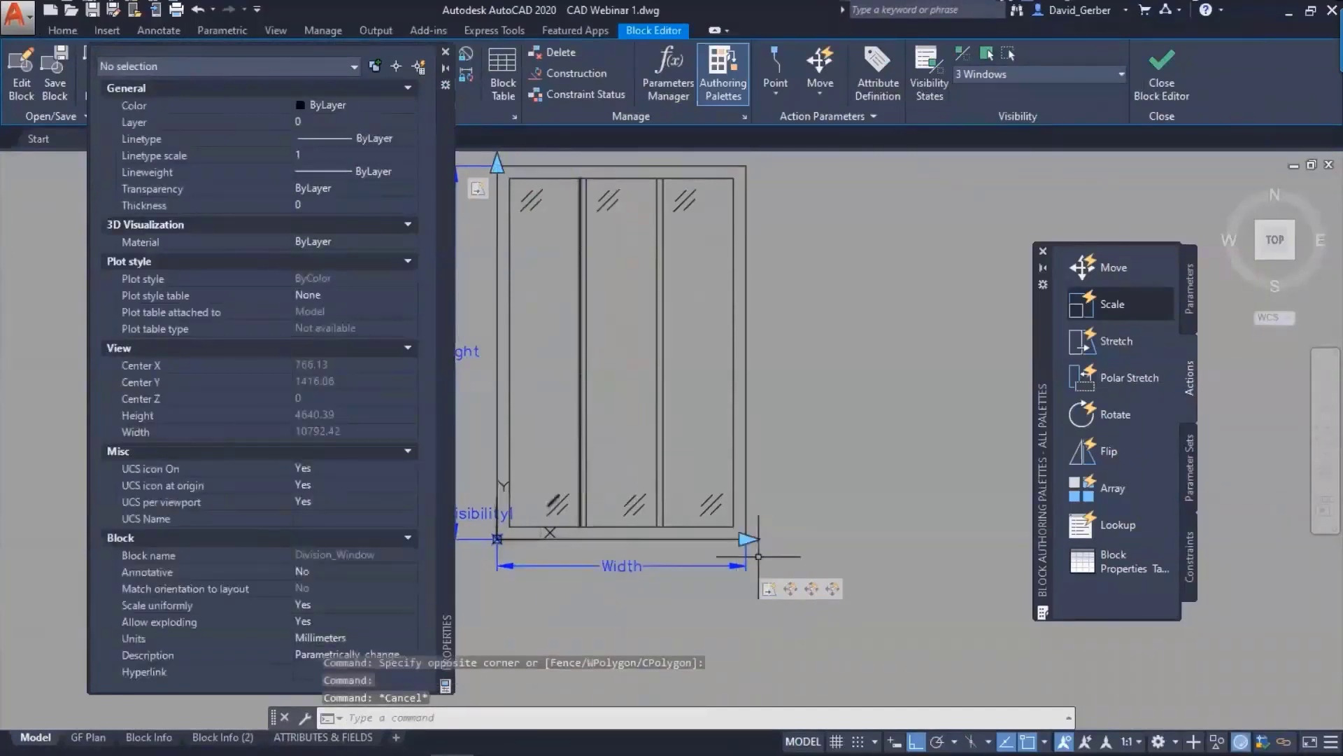
left_click(832, 589)
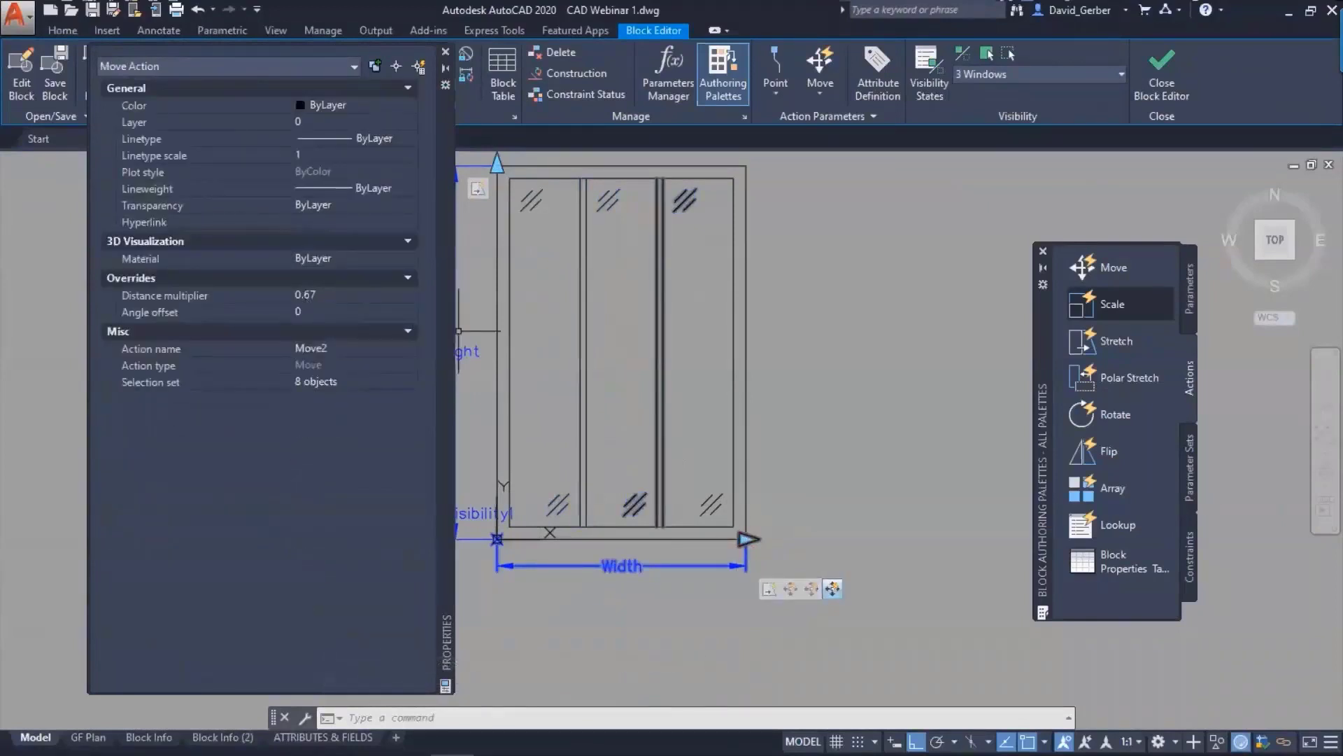
middle_click_drag(617, 379, 651, 400)
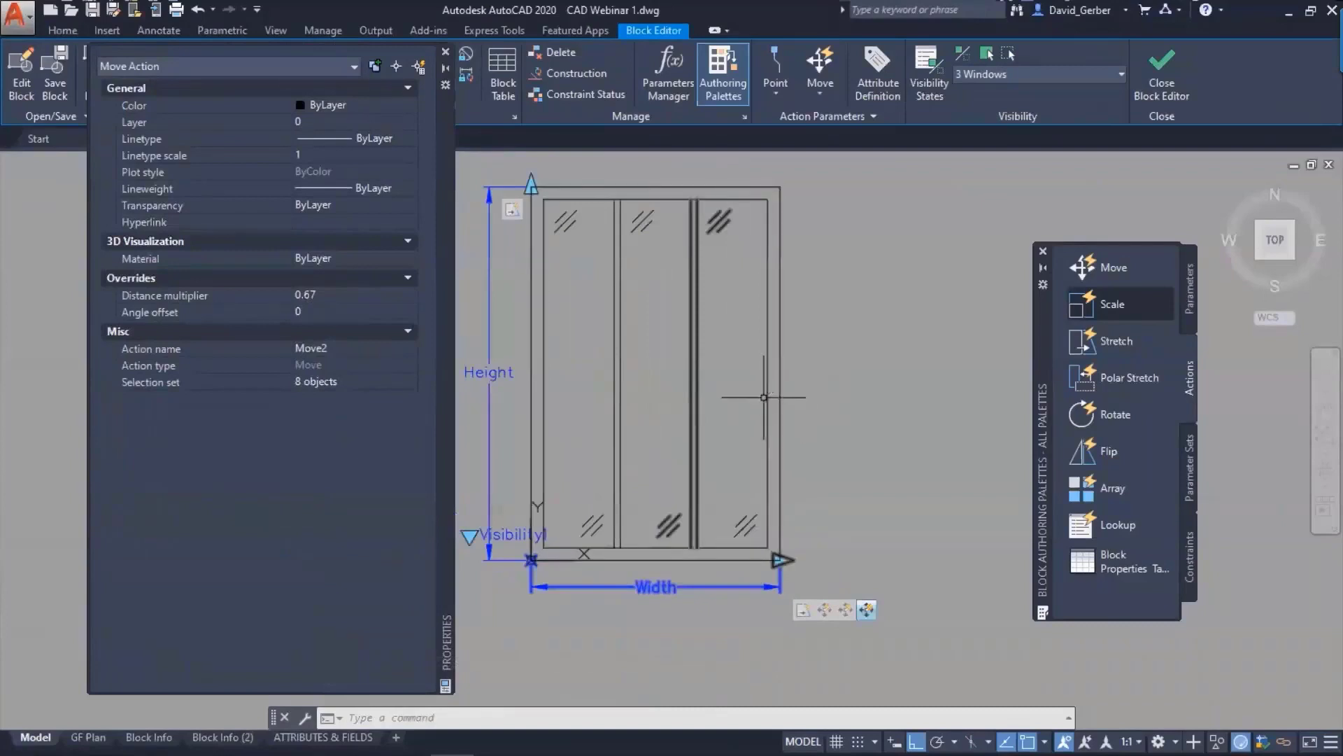
- Close the Move action's properties and return from the window block's editor to the drawing
left_click(447, 53)
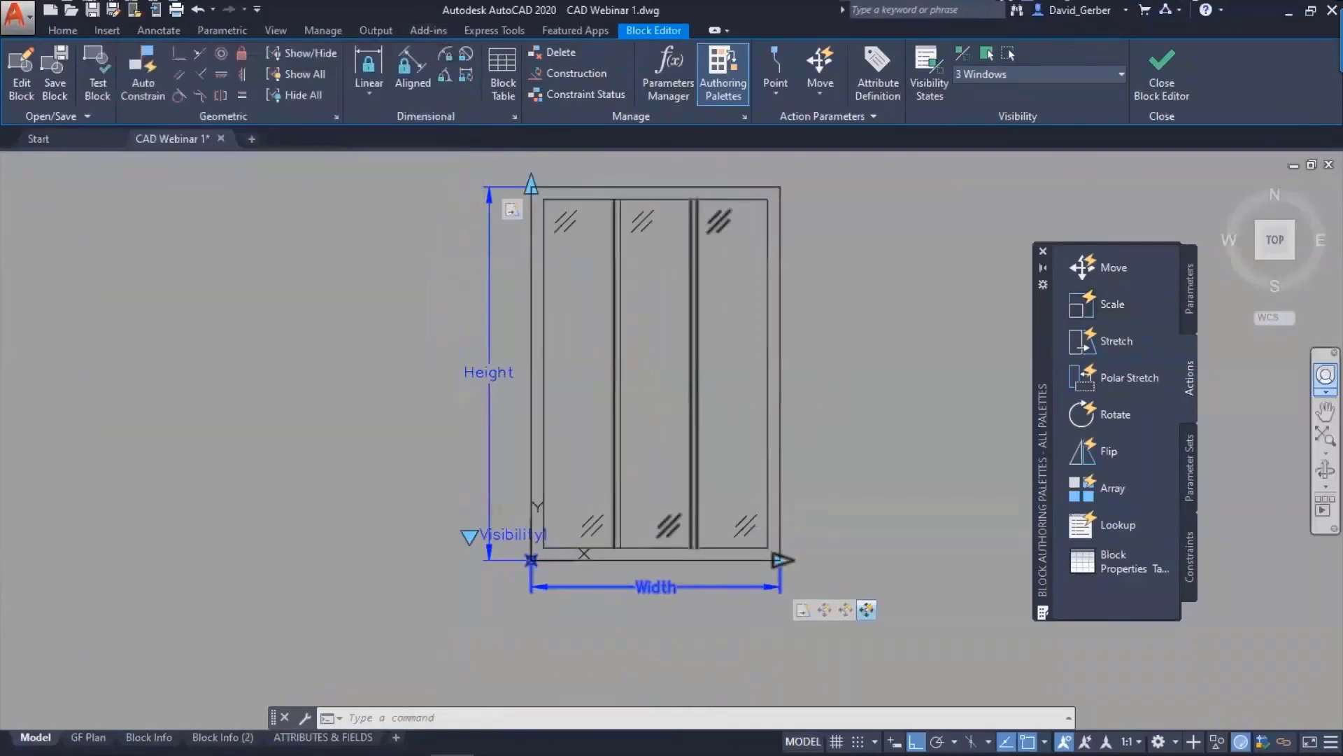
left_click(1161, 82)
left_click(632, 410)
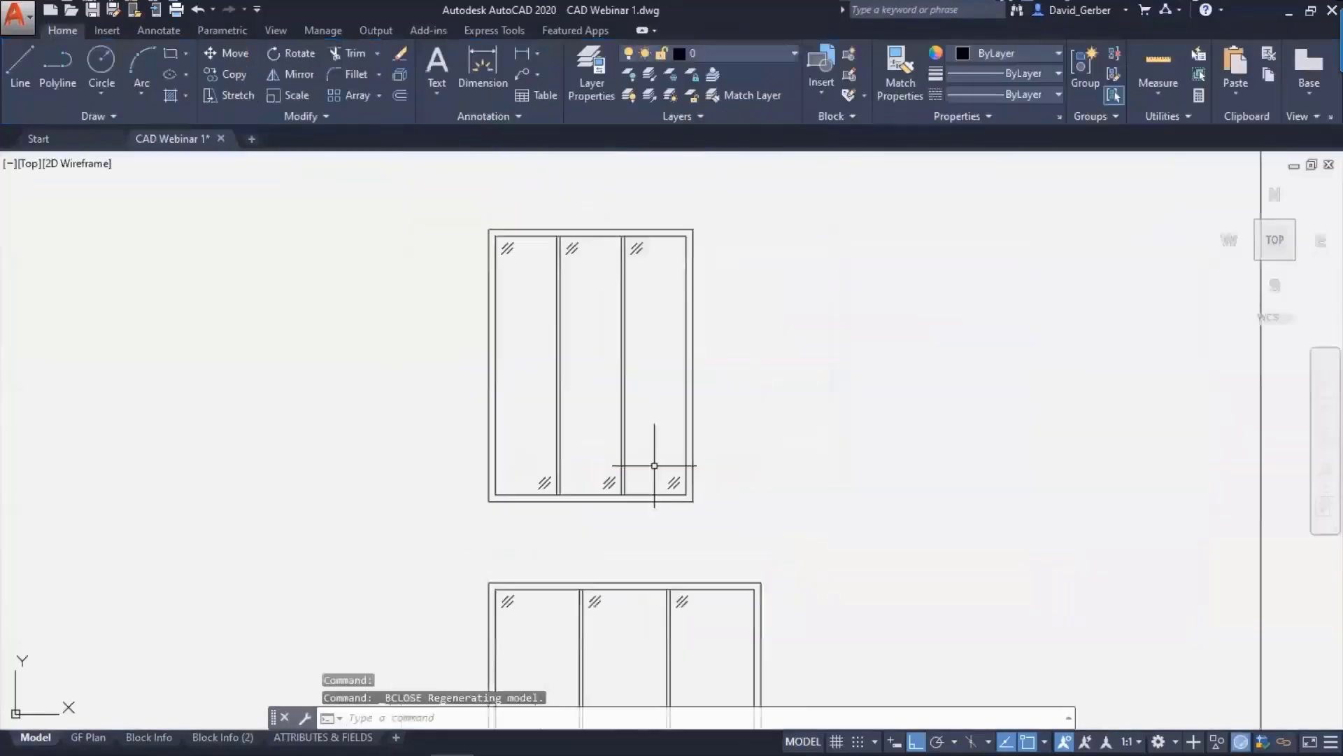
- Switch the dimensioned multi-pane elevation block to its most detailed INT visibility state and inspect the hinge on its frame
scroll(655, 465, "down", 5)
scroll(608, 546, "up", 8)
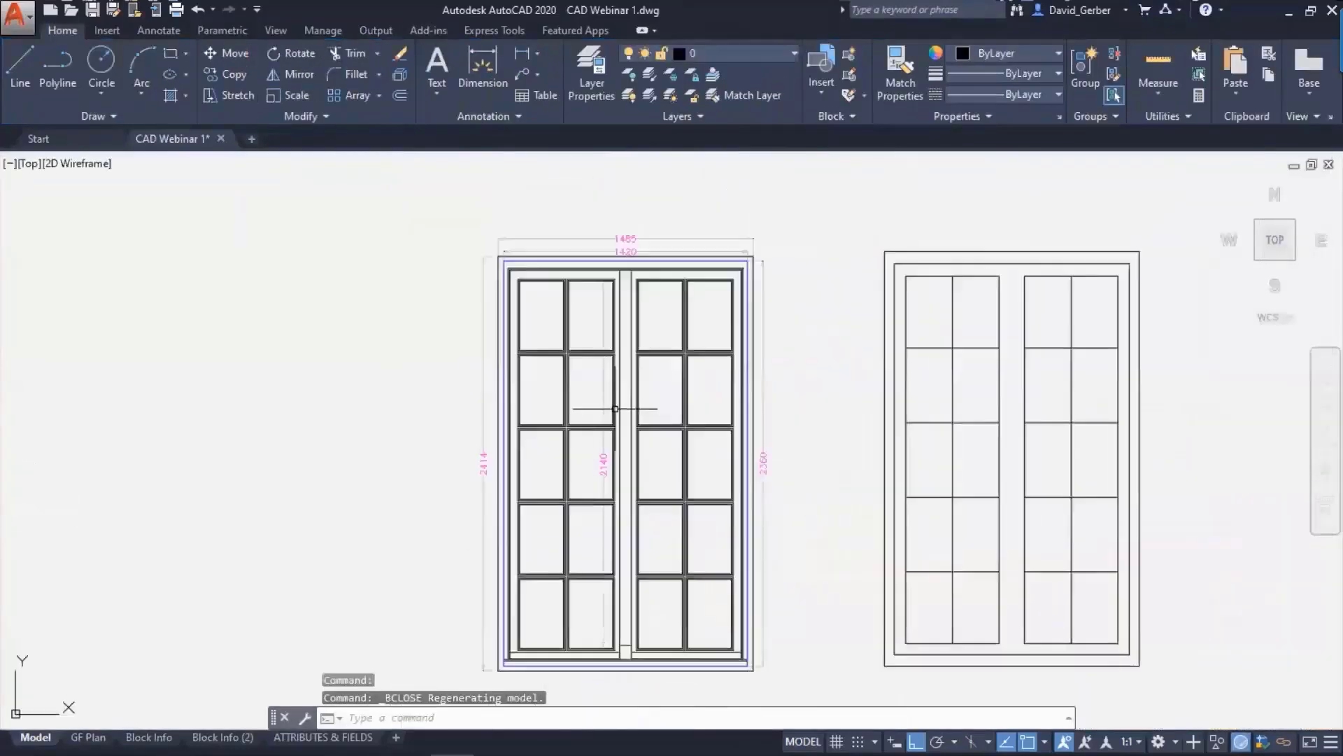
left_click(622, 420)
mouse_move(738, 427)
middle_mouse_down()
mouse_move(715, 334)
mouse_move(765, 336)
middle_mouse_up()
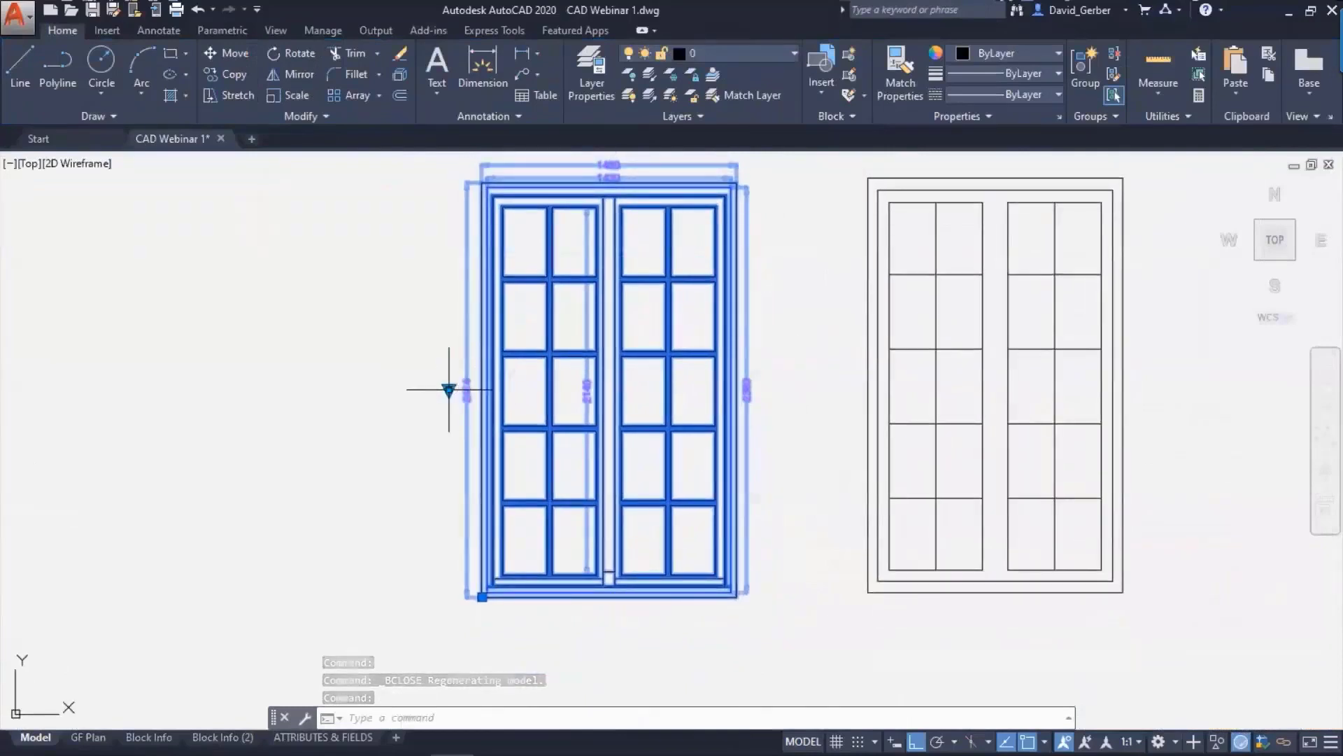
left_click(448, 390)
left_click(468, 415)
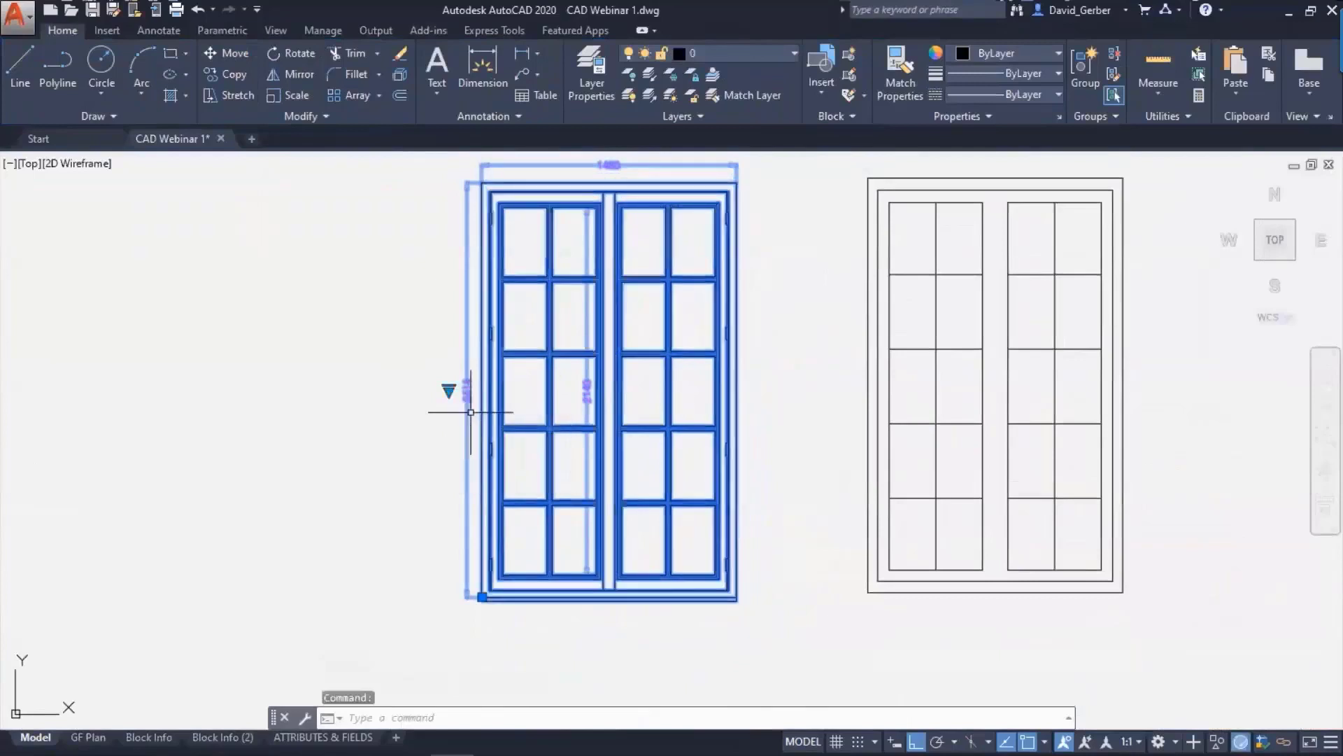
scroll(498, 458, "up", 6)
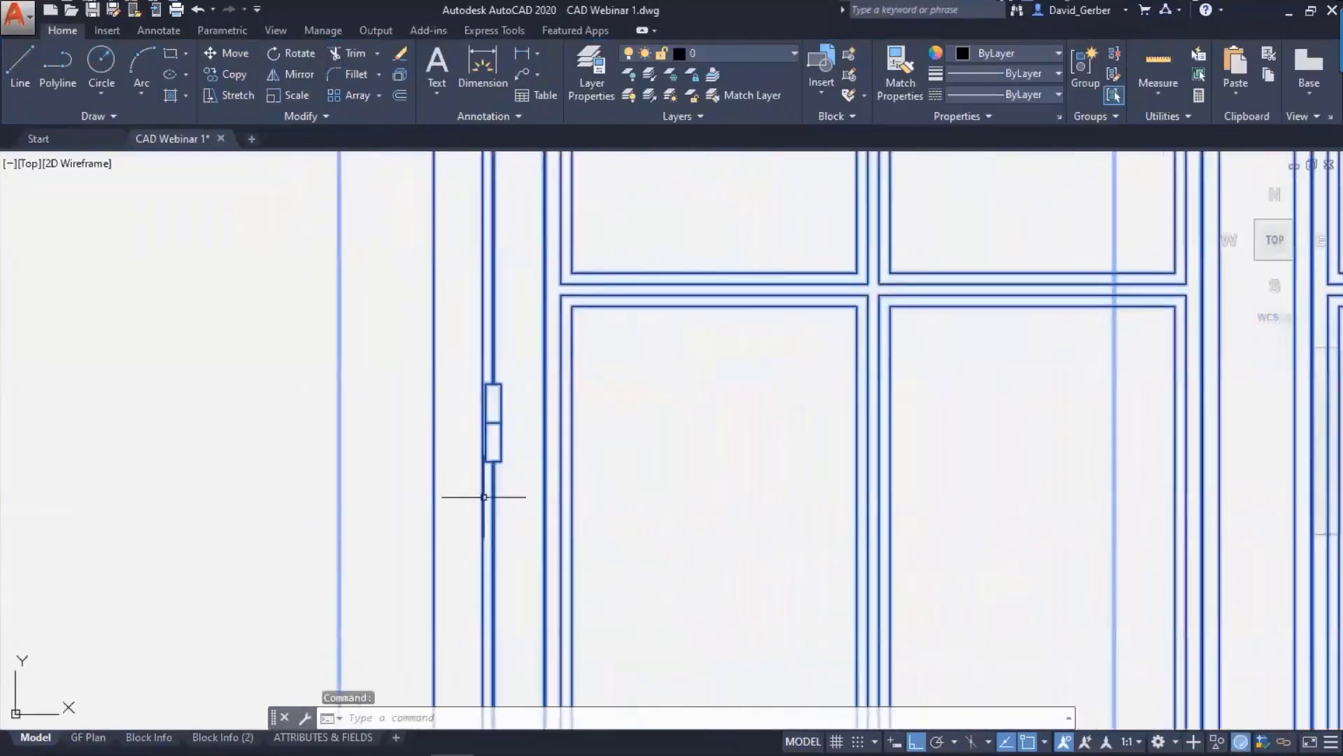
scroll(482, 420, "down", 5)
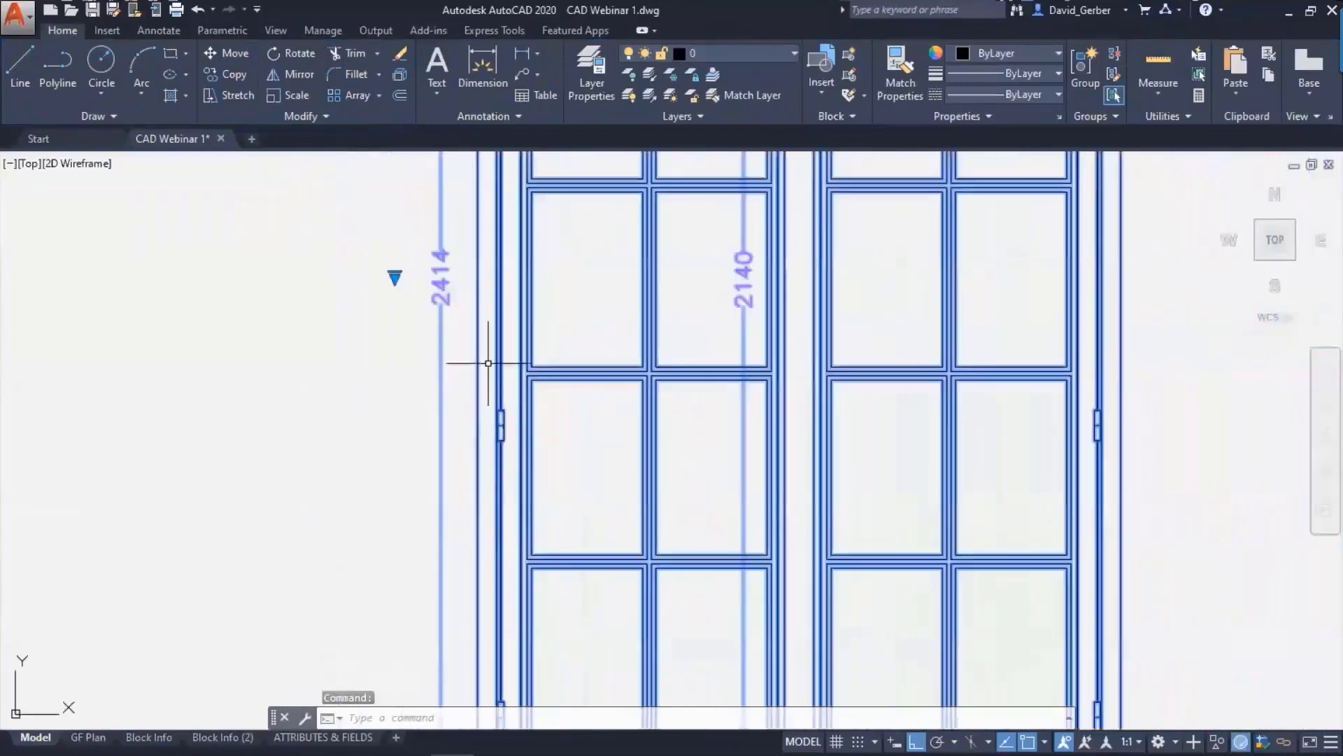
- Preview the elevation block's 1:25 - EXT and 1:25 - INT visibility states, then set it to 1:100 and deselect it
left_click(394, 277)
left_click(431, 324)
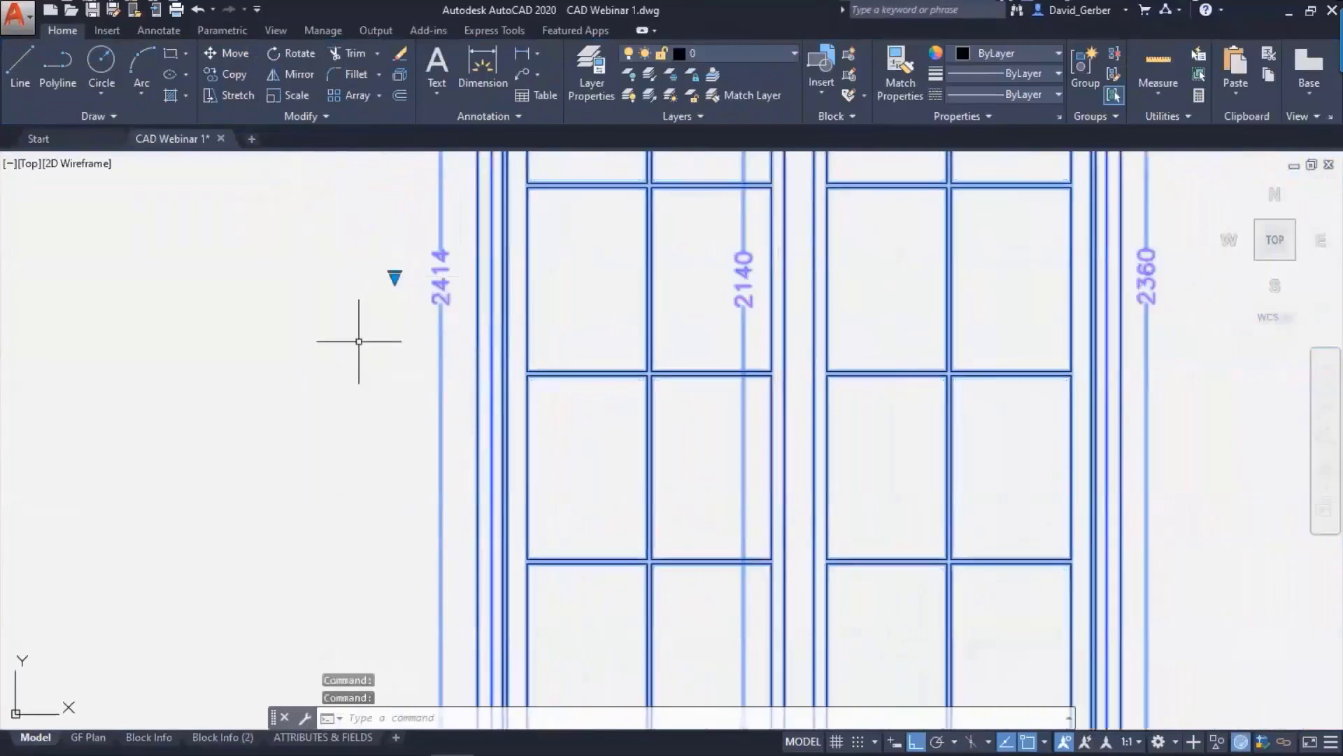
left_click(395, 278)
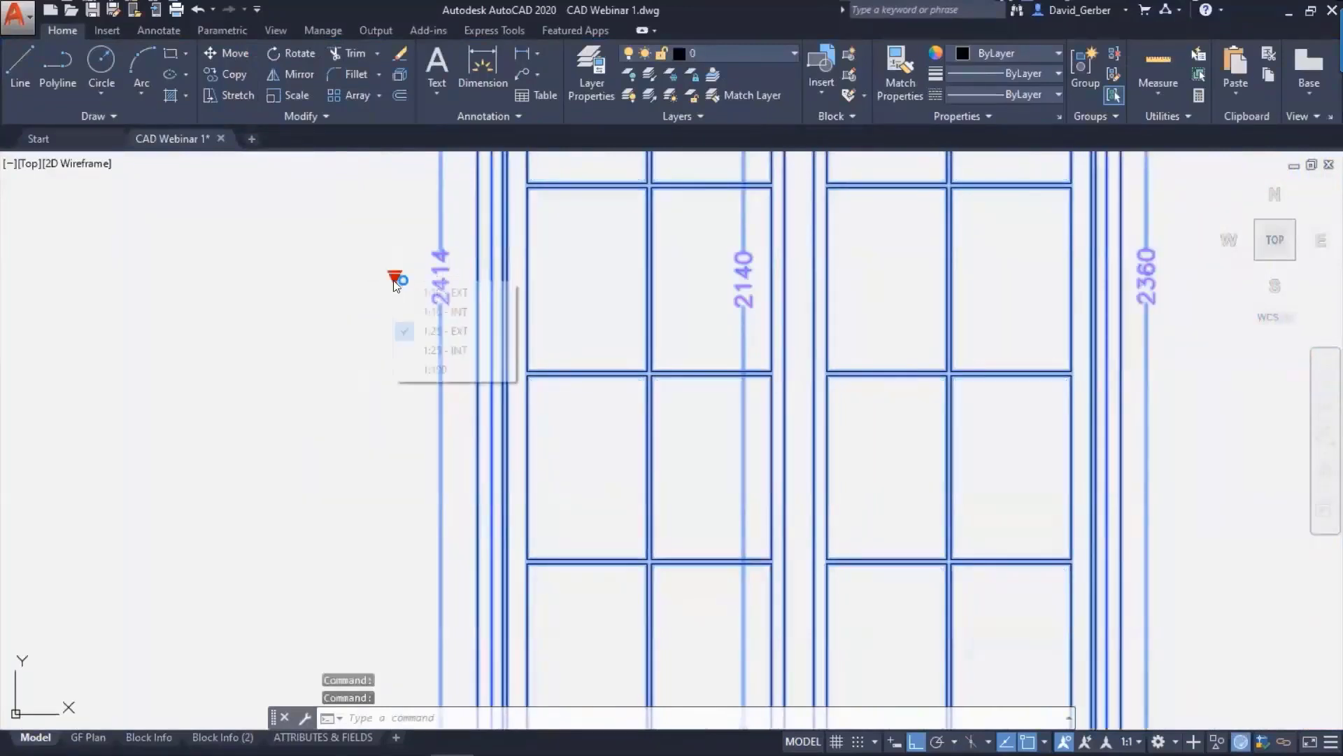
left_click(409, 345)
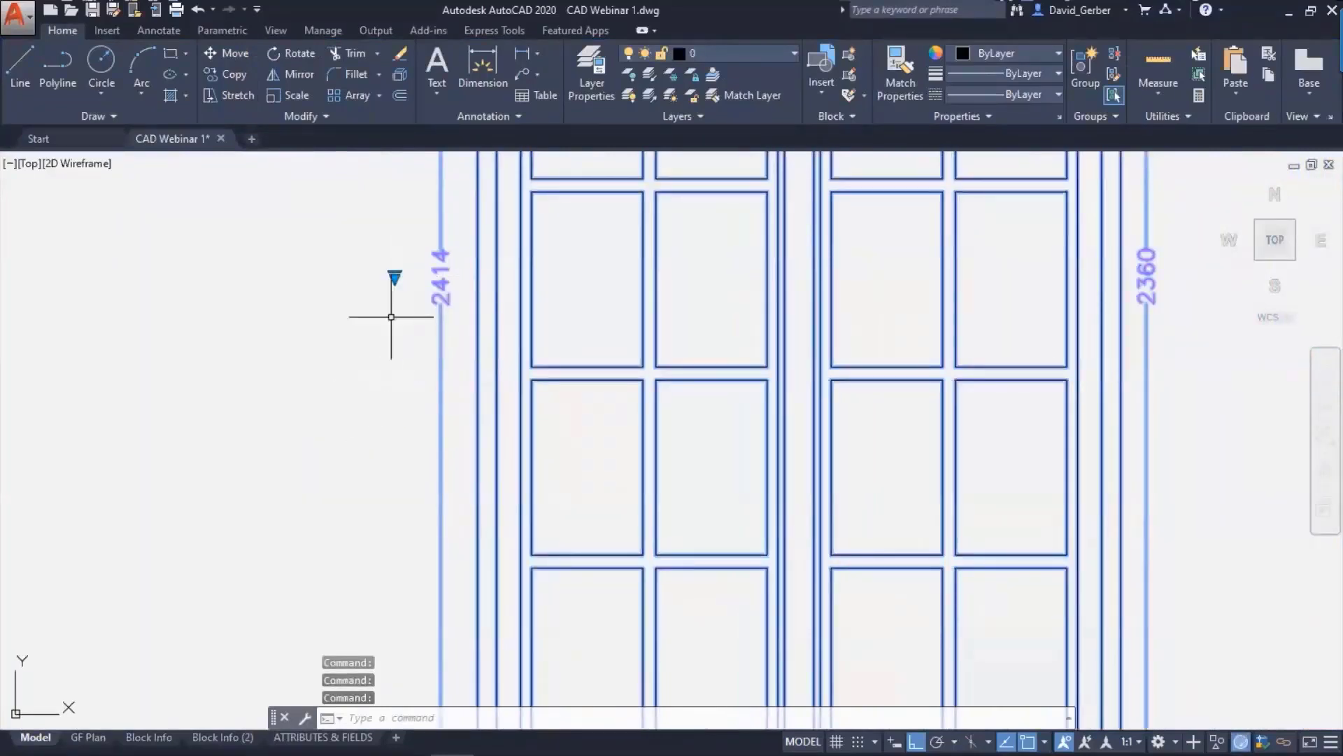
left_click(395, 278)
left_click(410, 364)
scroll(390, 378, "down", 5)
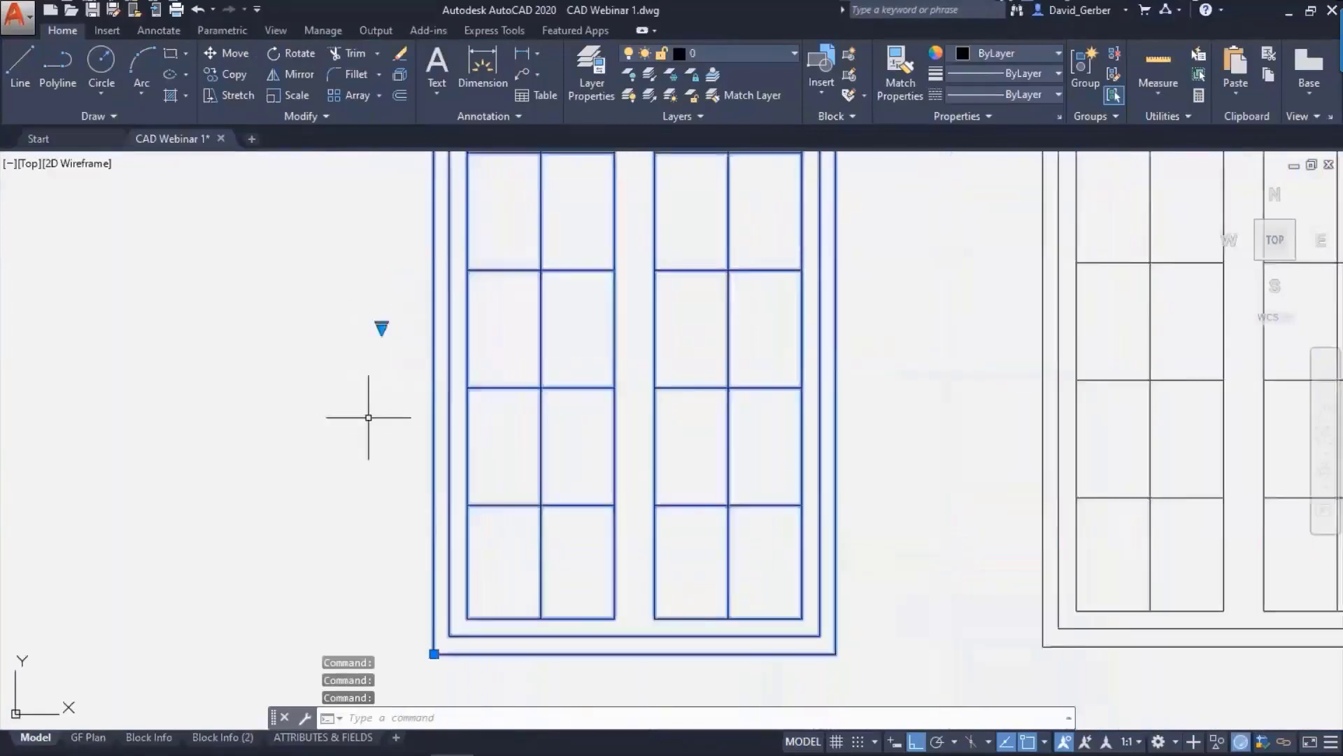
middle_click_drag(438, 422, 661, 465)
key("Escape")
middle_click_drag(780, 489, 818, 480)
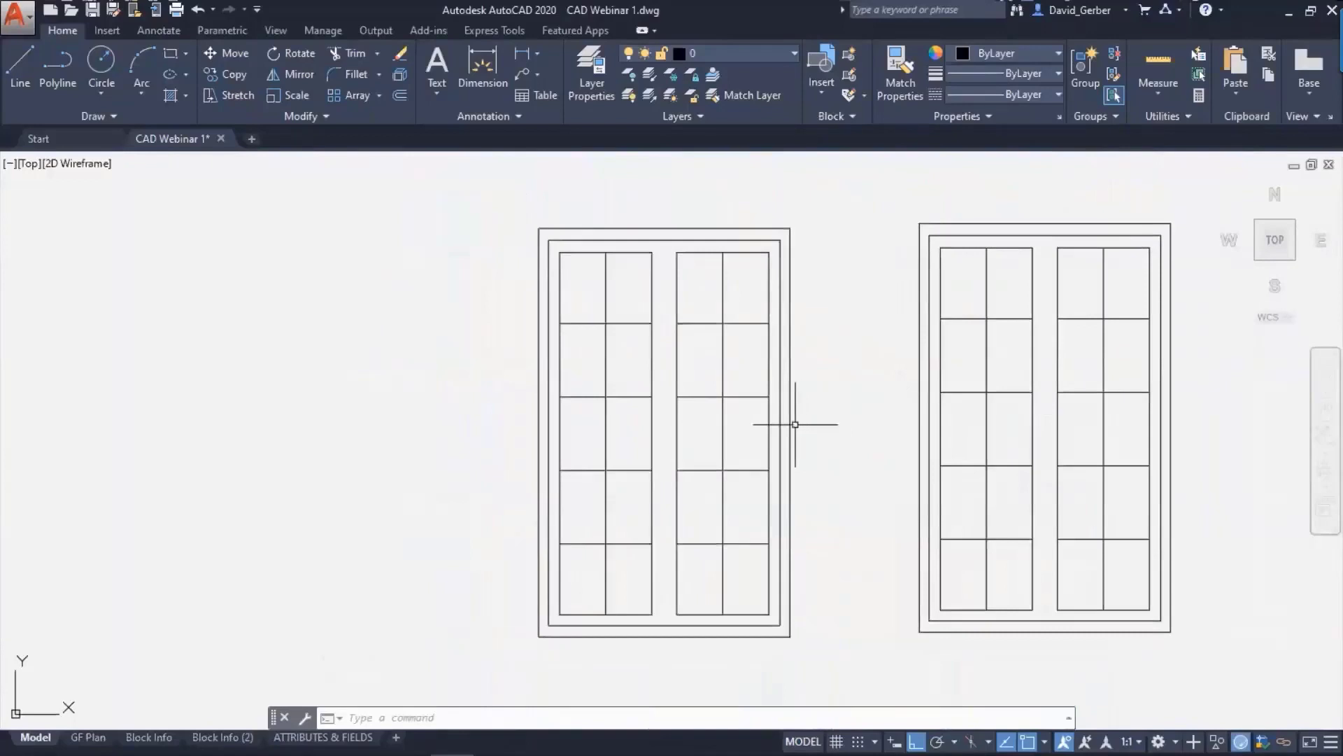
mouse_move(806, 438)
middle_mouse_down()
mouse_move(842, 473)
mouse_move(708, 417)
mouse_move(738, 455)
mouse_move(658, 420)
middle_mouse_up()
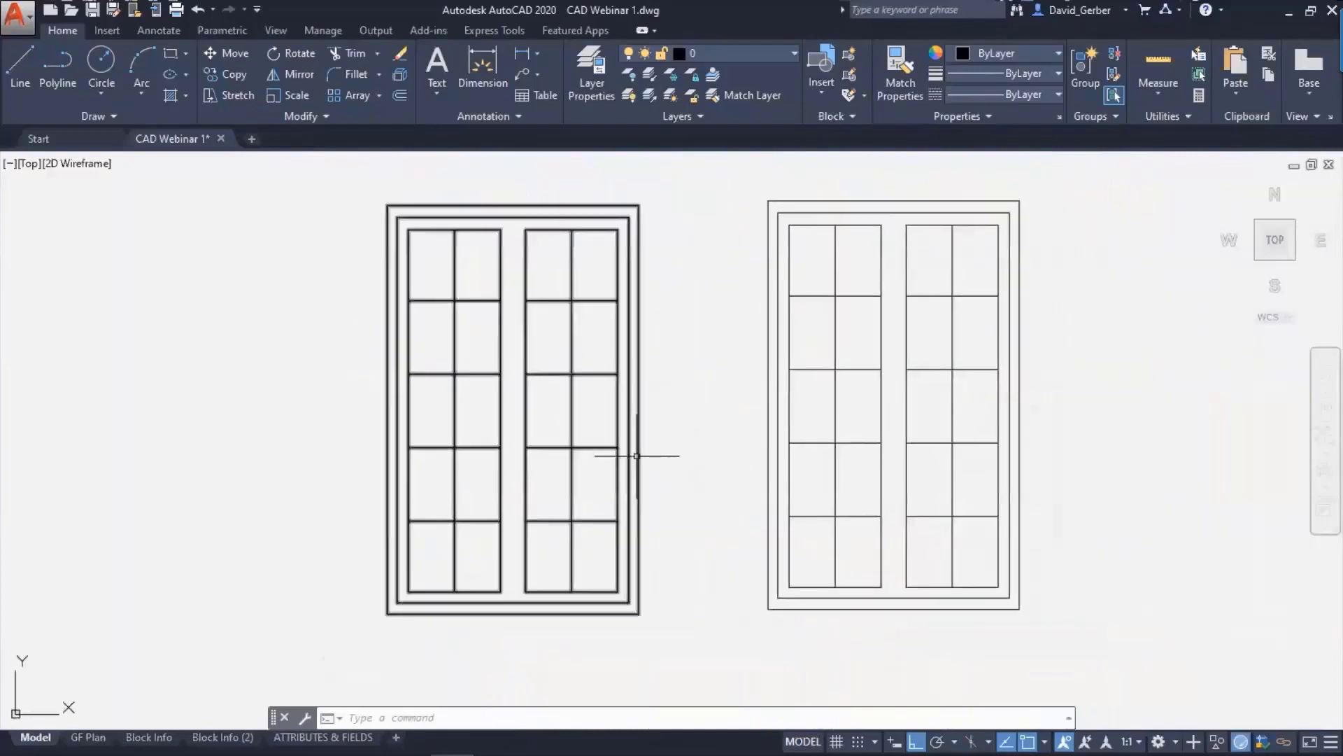
middle_click_drag(732, 474, 616, 462)
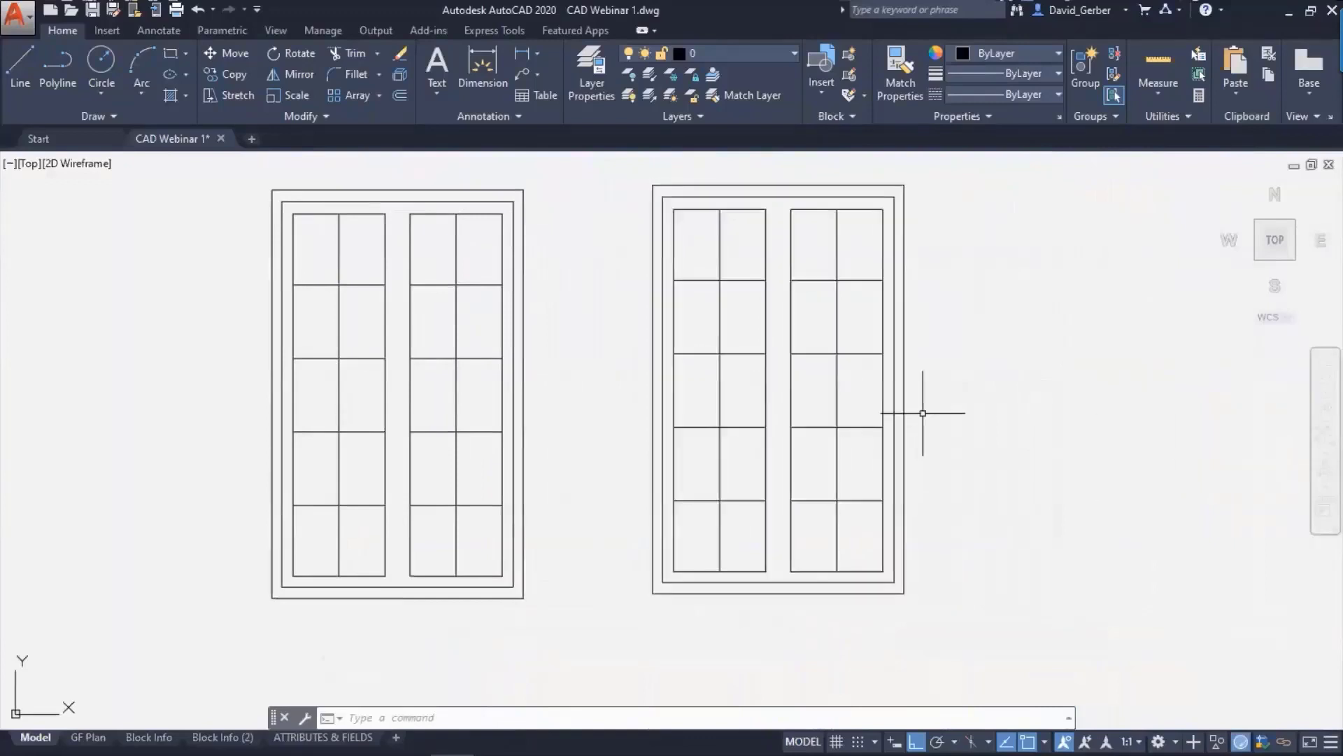
- Preview the Section and Plan visibility states of the second multi-pane window block
left_click(872, 416)
left_click(620, 389)
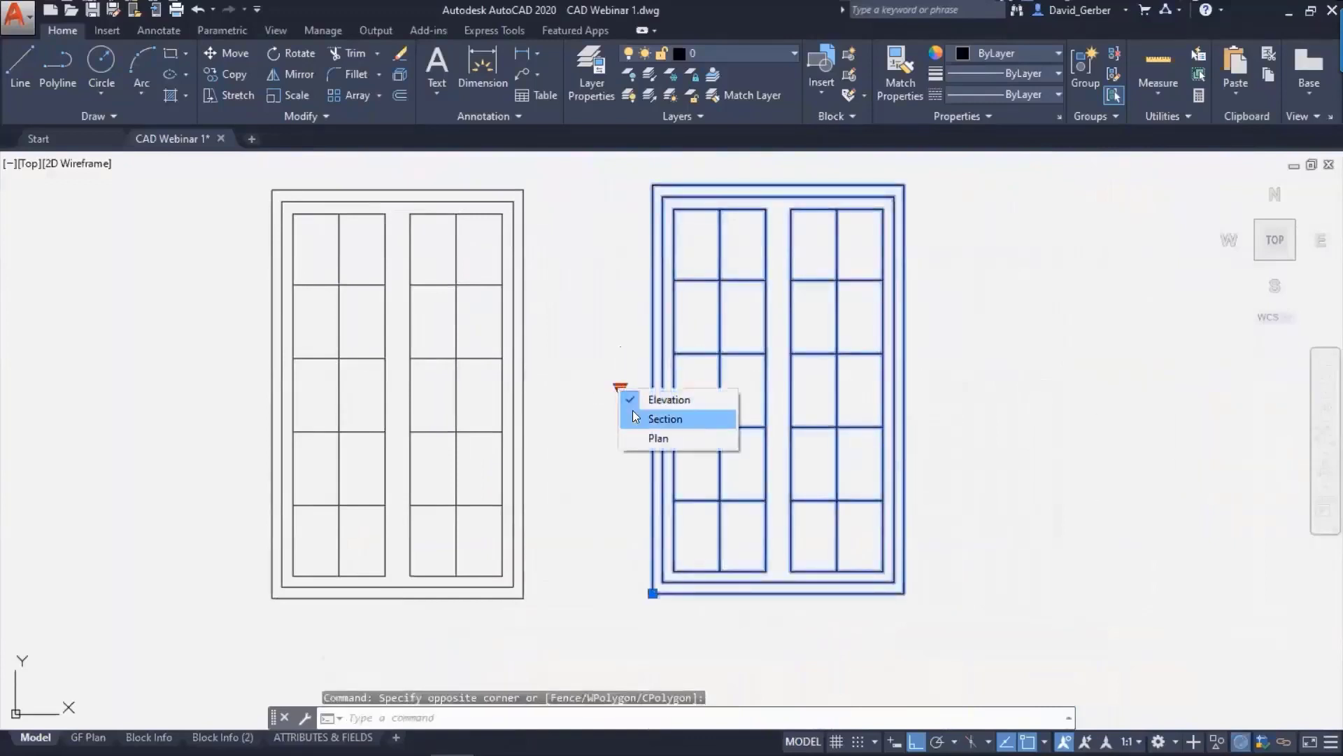
left_click(633, 418)
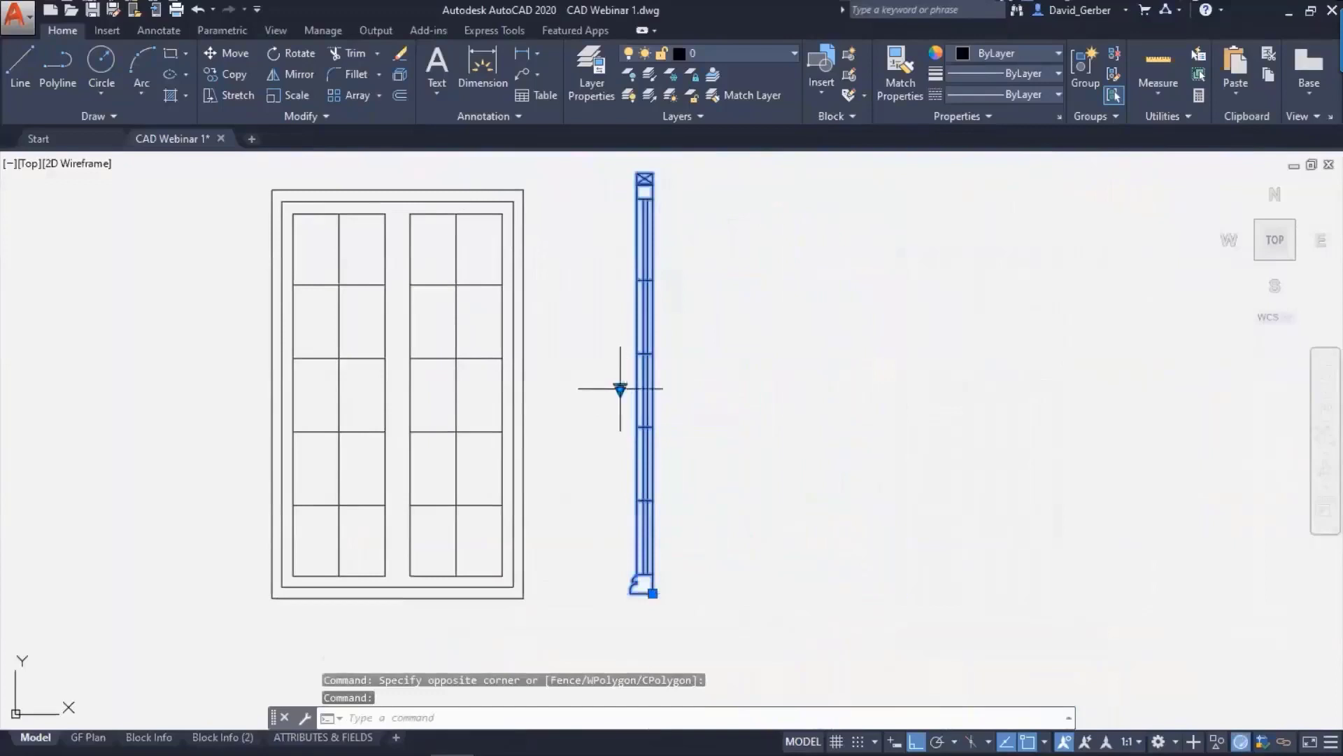
left_click(620, 389)
left_click(638, 439)
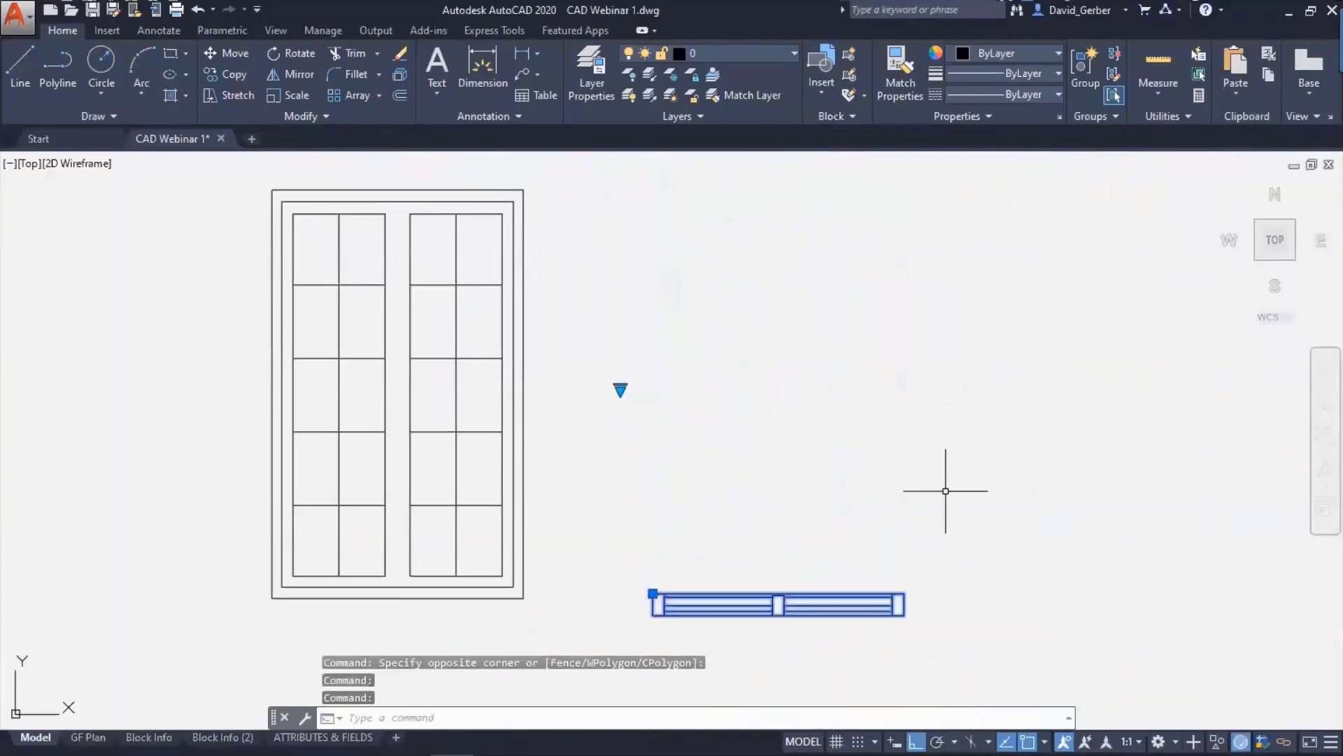
middle_click_drag(968, 509, 966, 490)
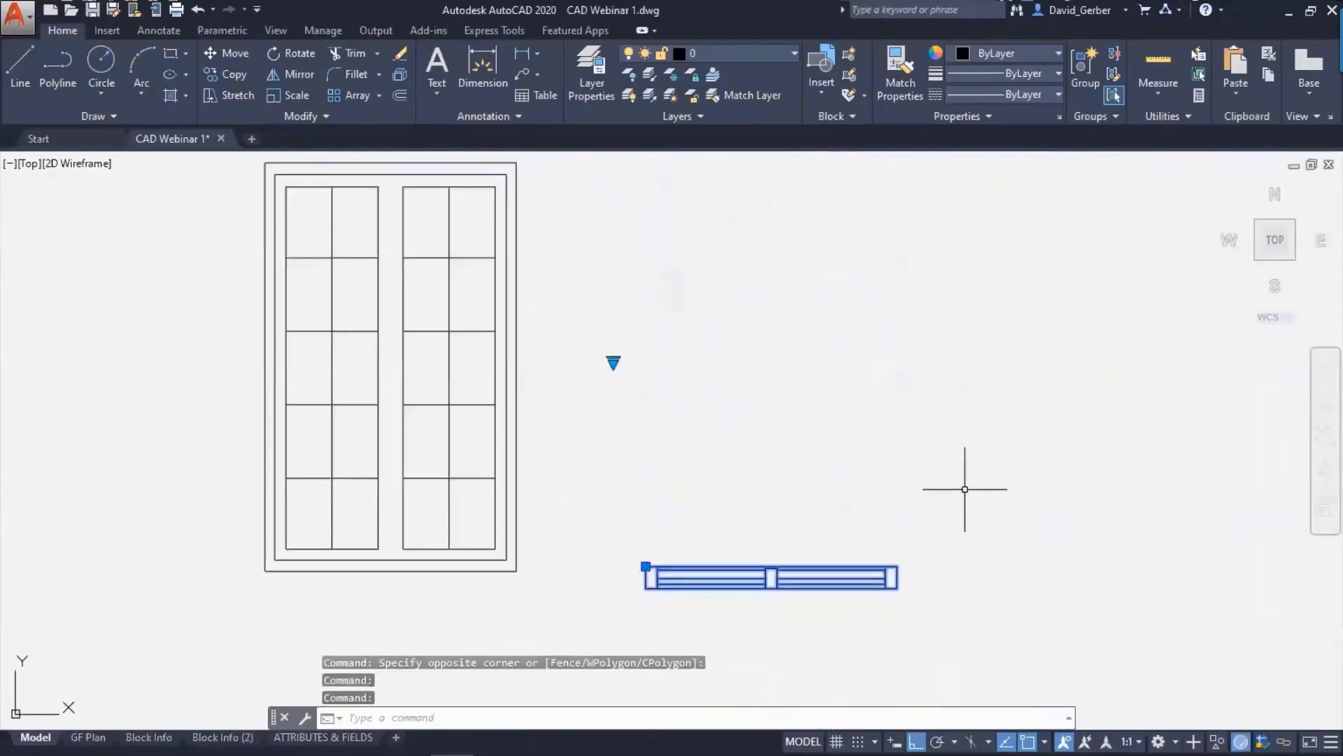
middle_click_drag(848, 489, 878, 444)
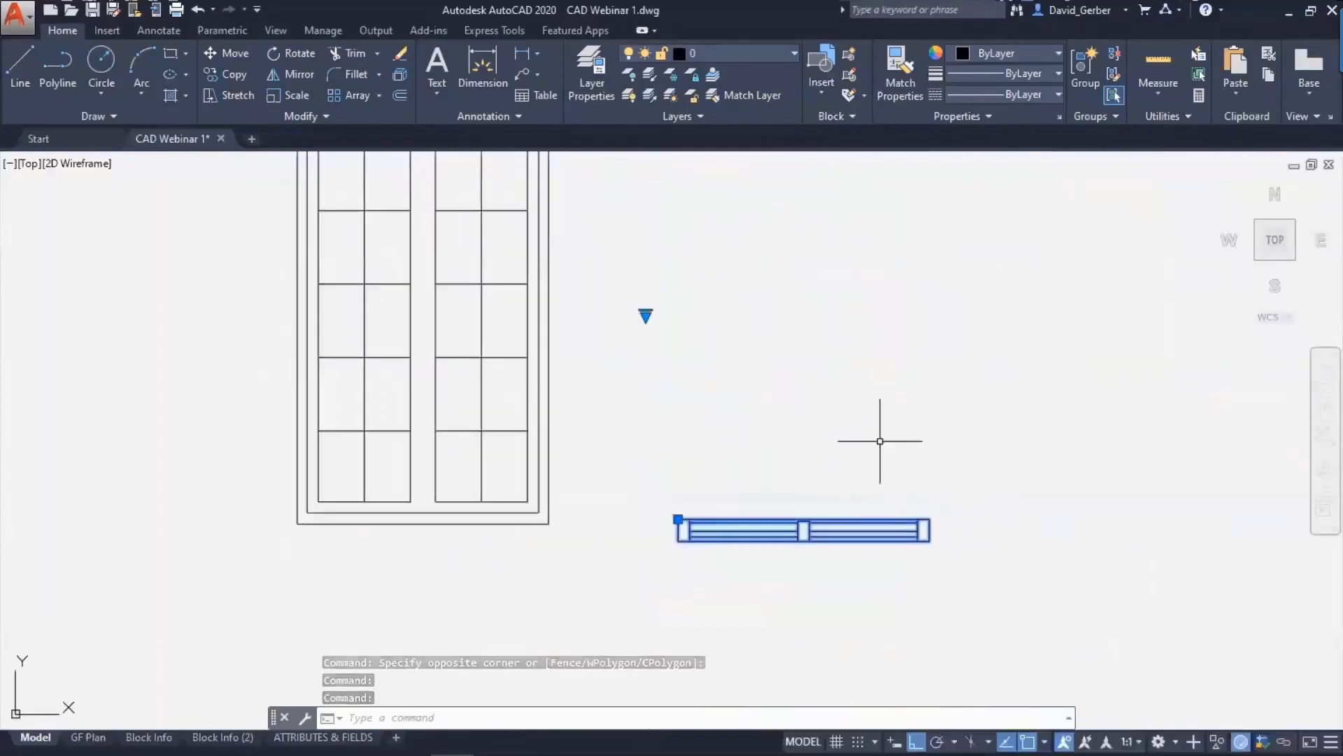
- Show the window block's Section view again and return the block to its Elevation state
left_click(645, 315)
left_click(661, 347)
left_click(645, 315)
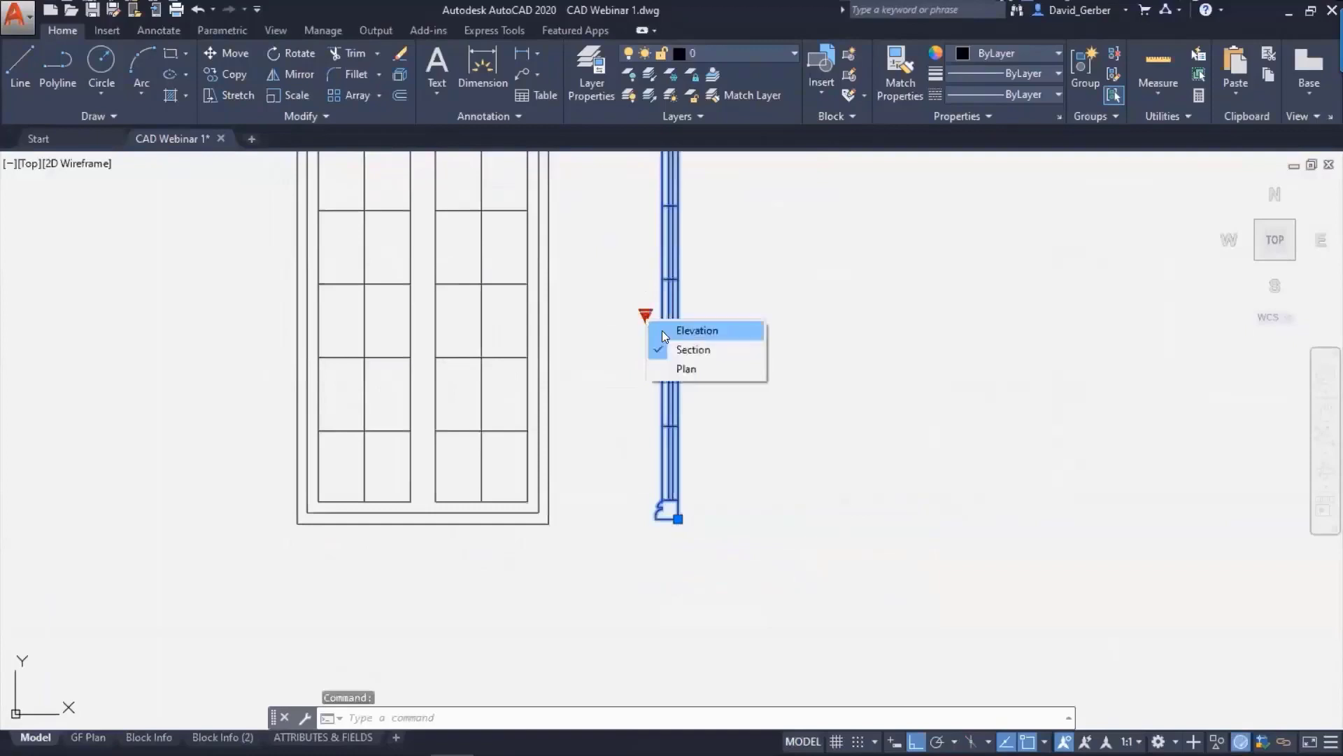
left_click(696, 329)
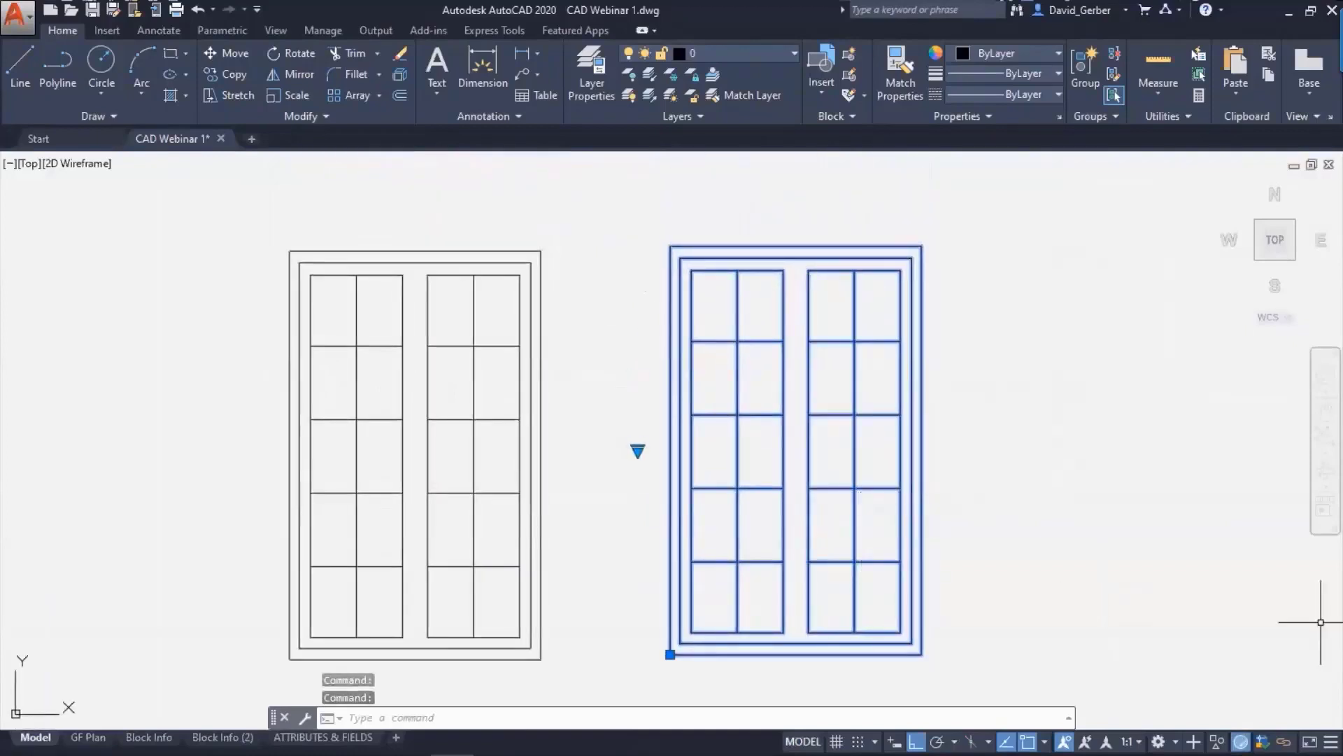
- Go to the room floor plan and display the tool palettes containing the dynamic door and window blocks
scroll(1027, 520, "down", 5)
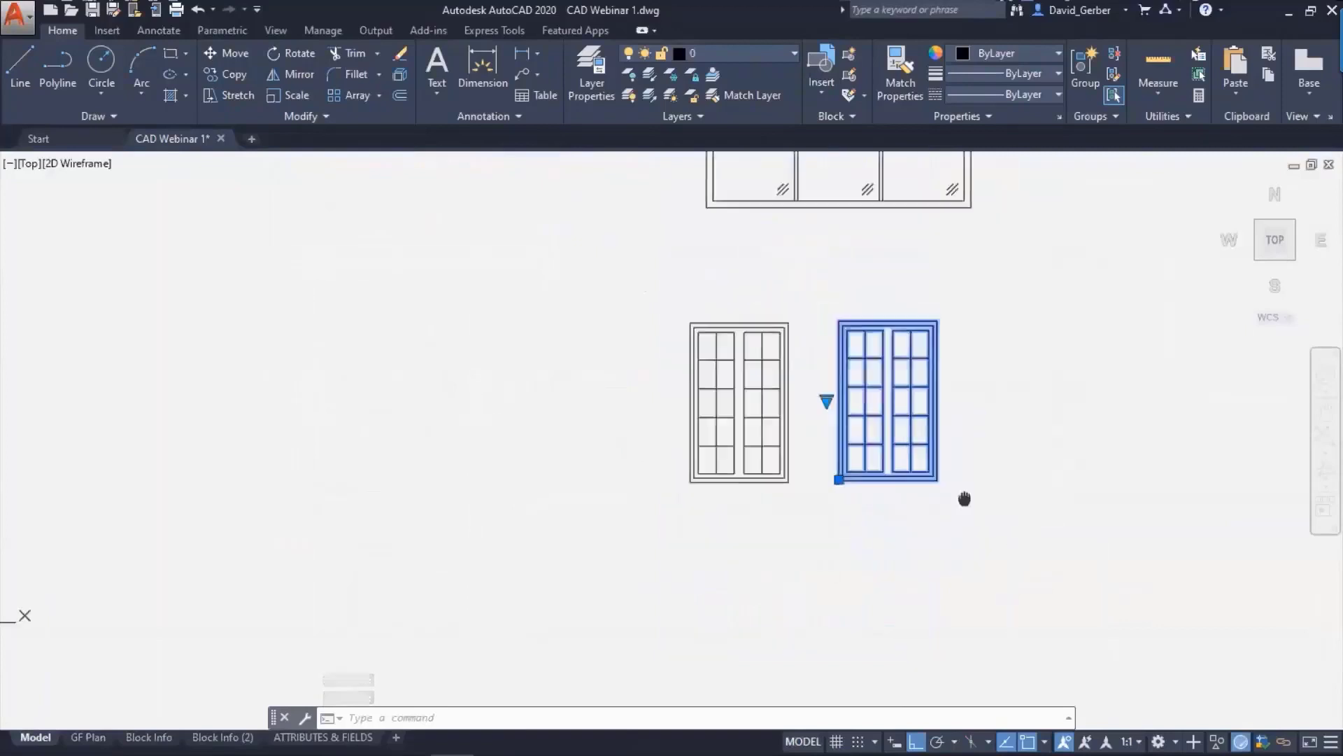
middle_click_drag(929, 488, 879, 429)
scroll(845, 477, "up", 4)
middle_click_drag(845, 477, 829, 364)
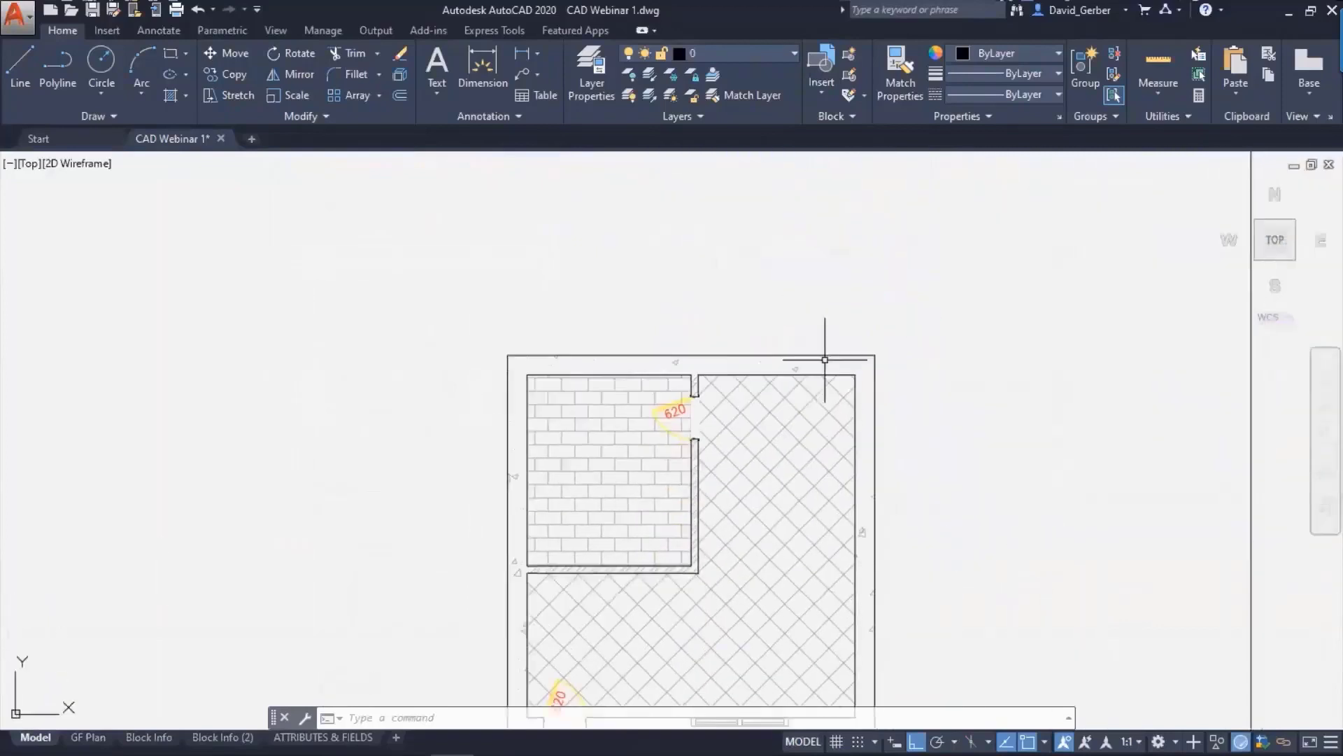
scroll(830, 336, "up", 2)
type("tool")
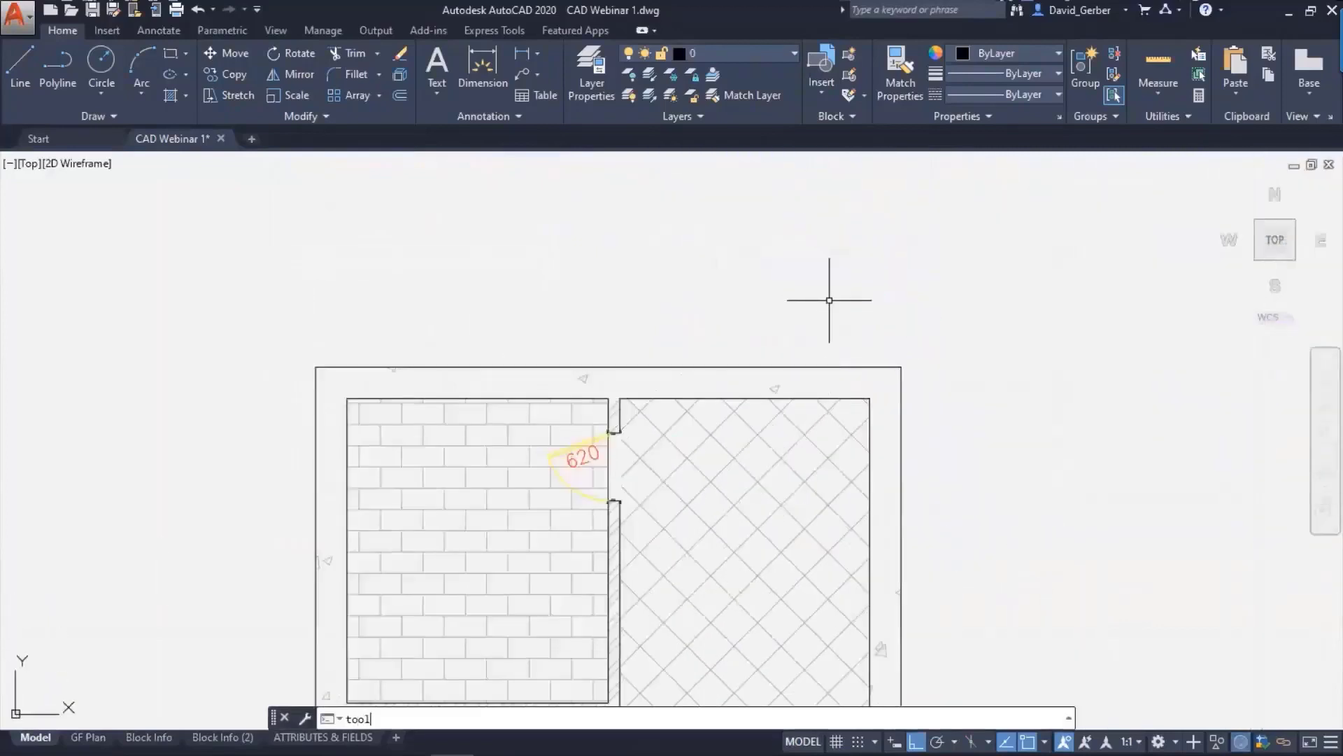
key("Return")
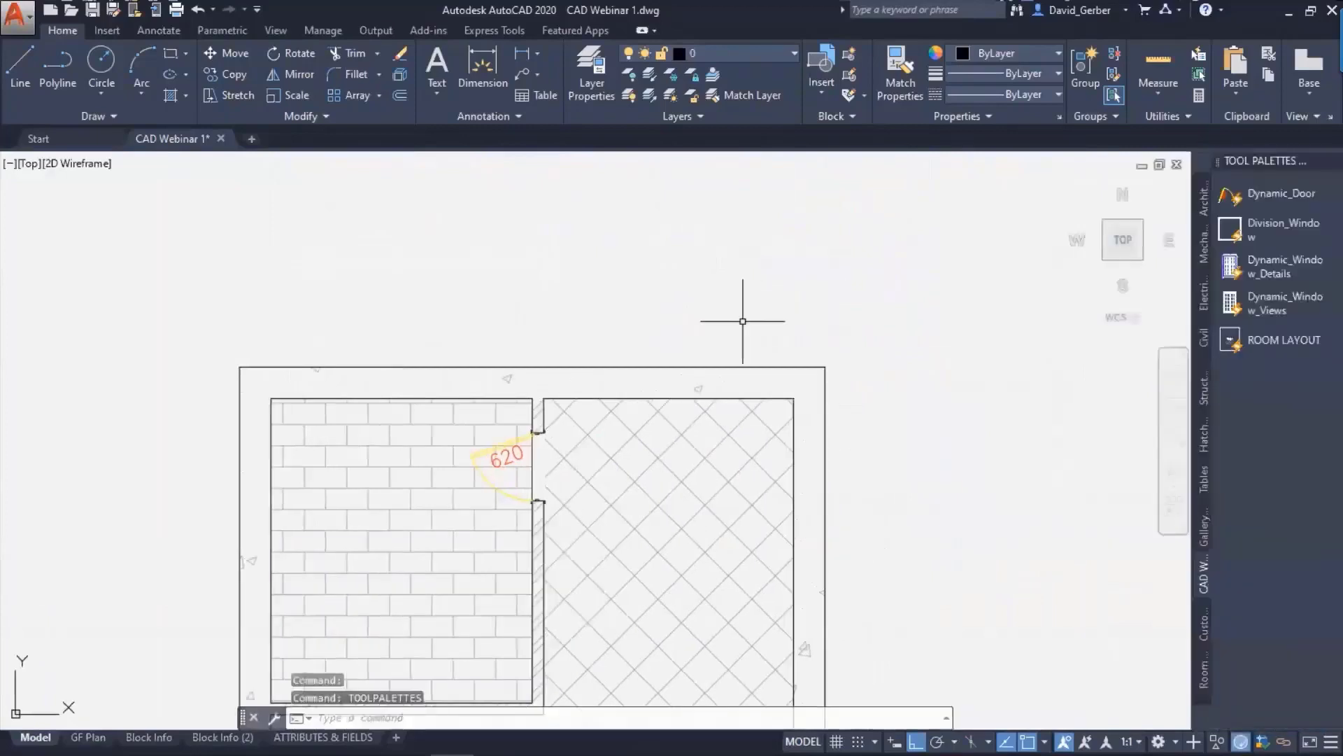
left_click(272, 36)
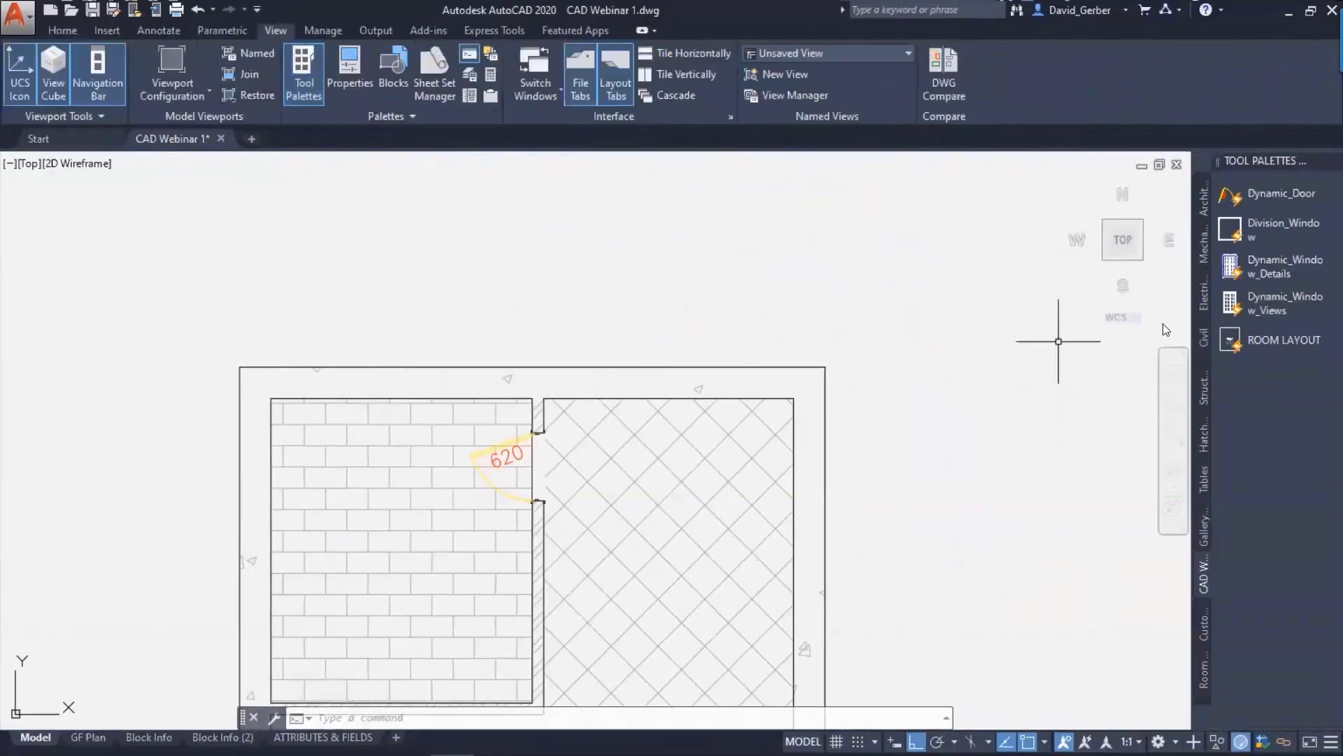
- Insert the Dynamic_Door block on the room's upper wall with attribute 620 and shift it along the wall, clear of the partition
left_click_drag(1270, 196, 609, 371)
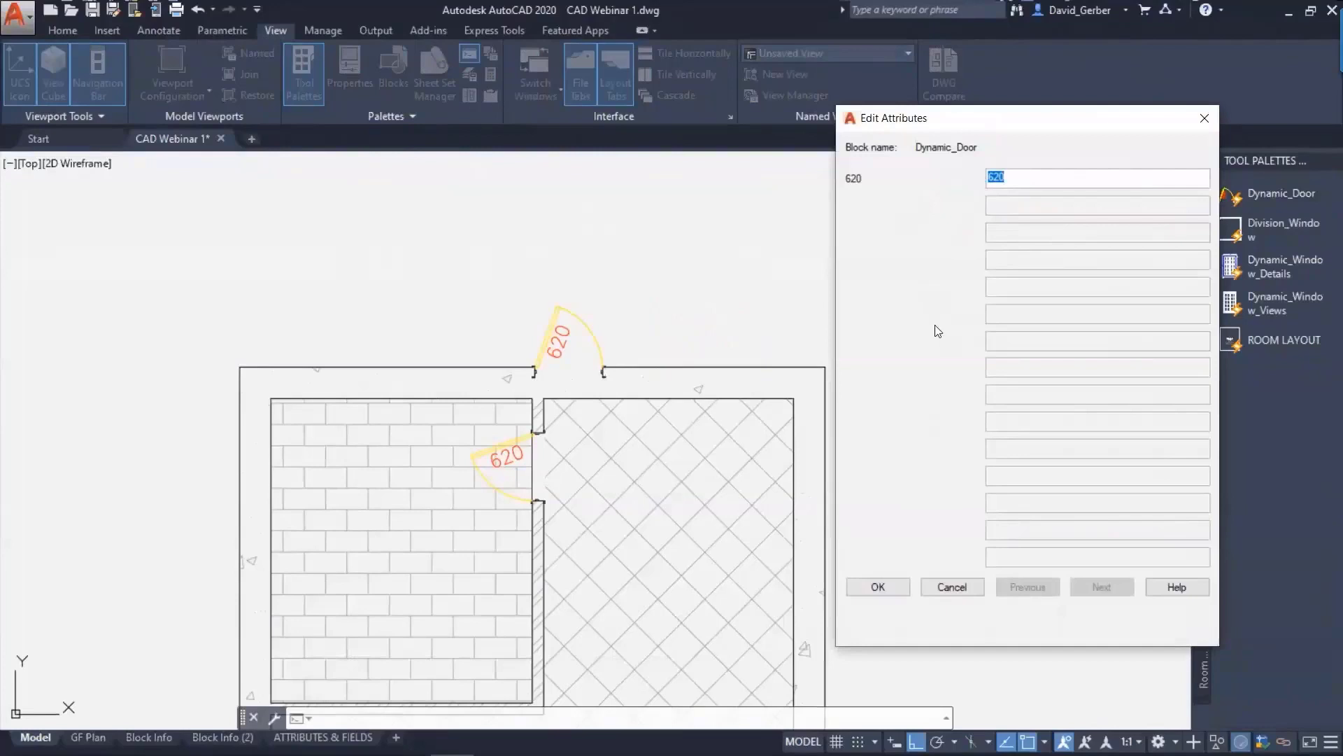
left_click(892, 591)
scroll(611, 264, "up", 4)
left_click(844, 442)
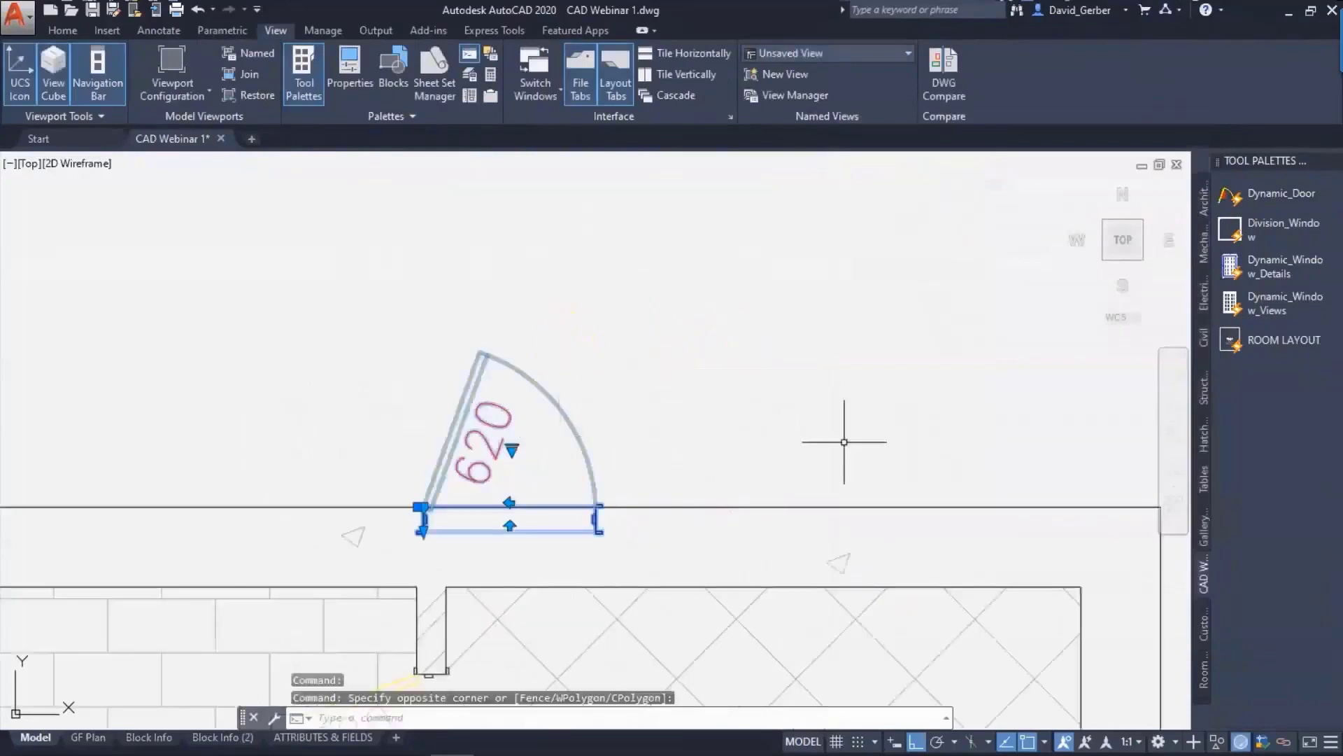
middle_click_drag(839, 436, 770, 311)
scroll(326, 392, "up", 2)
left_click(387, 393)
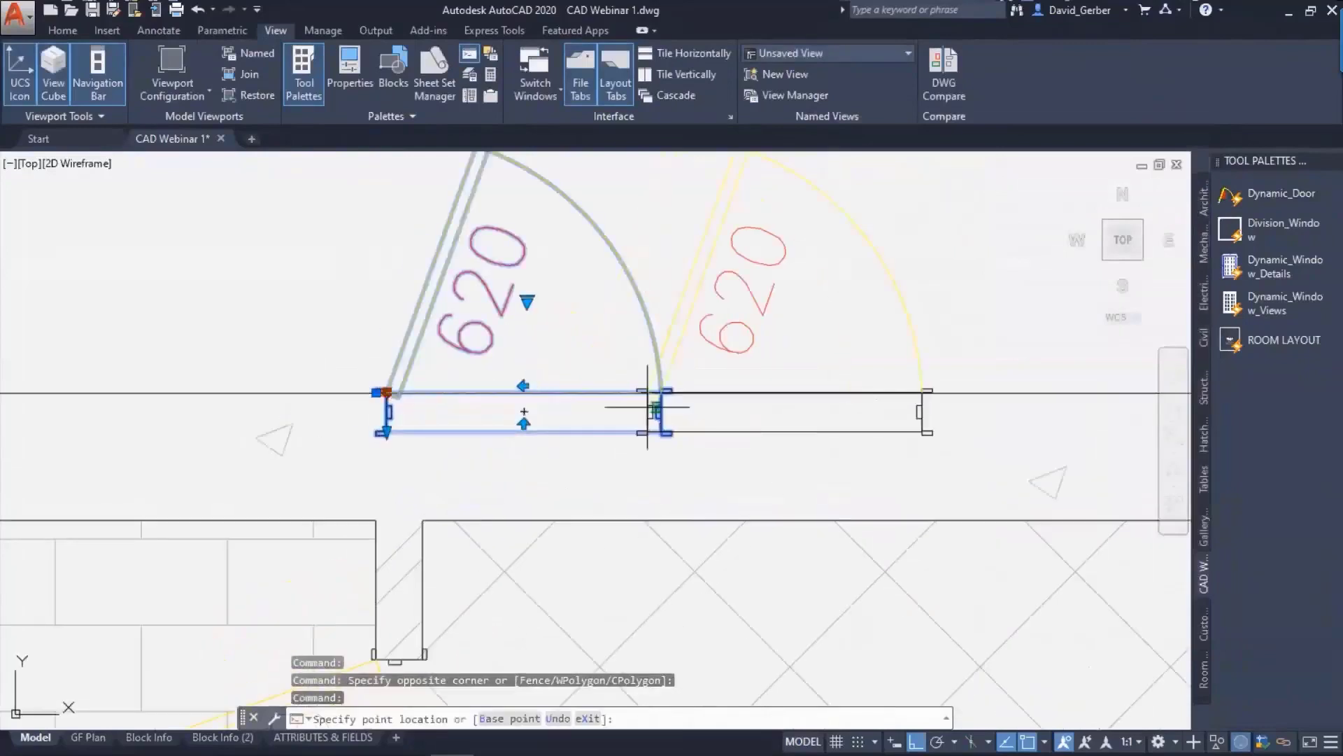
left_click(755, 392)
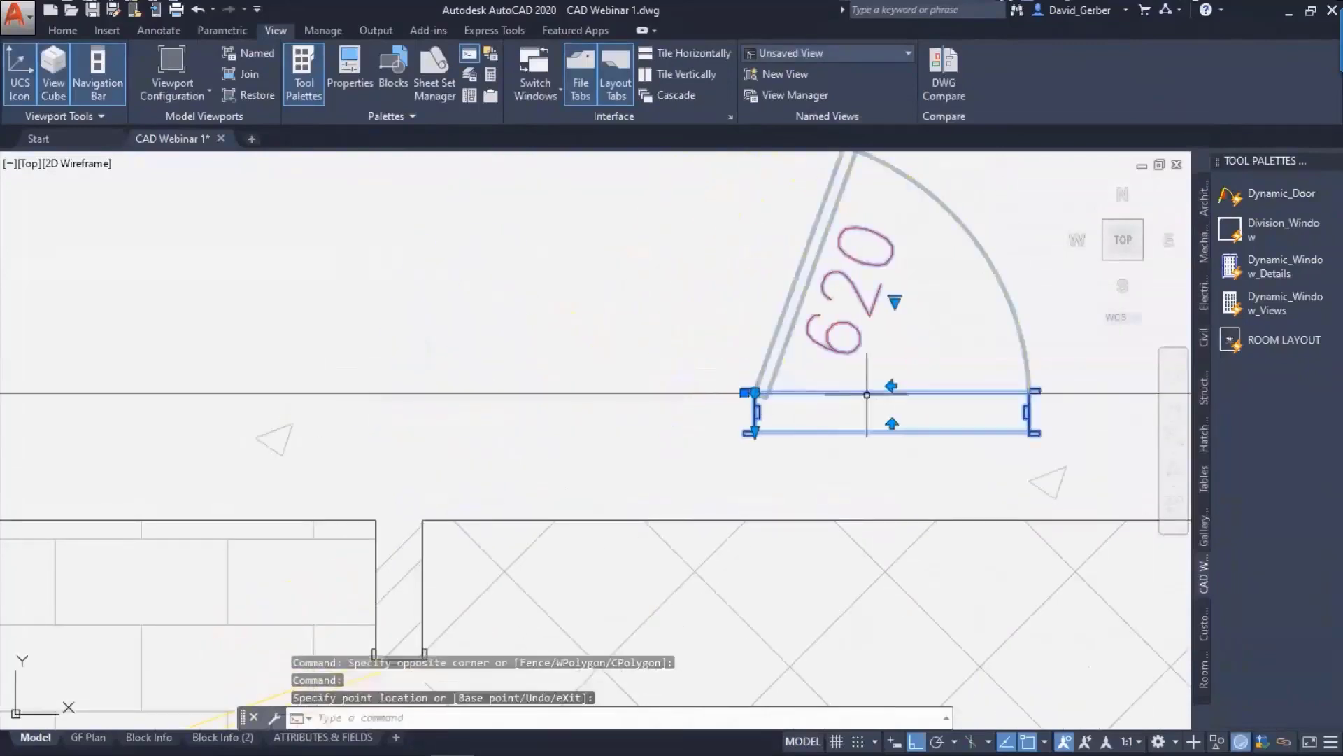
middle_click_drag(867, 394, 695, 352)
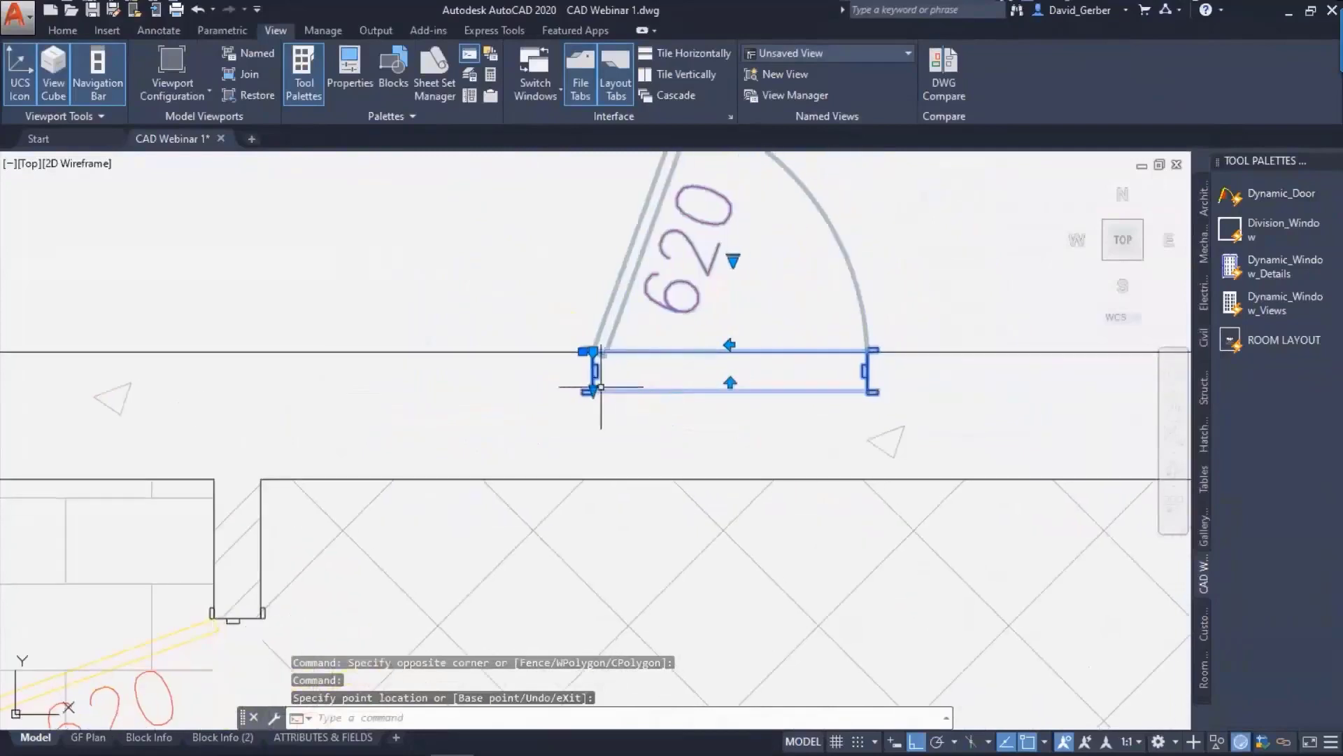
- Set the size of the newly inserted upper-wall door to 920
left_click(734, 263)
left_click(769, 342)
scroll(836, 284, "down", 2)
middle_click_drag(833, 289, 696, 339)
- Flip the 920 door's hinge to the opposite jamb and try its swing into the room and back outward
left_click(676, 386)
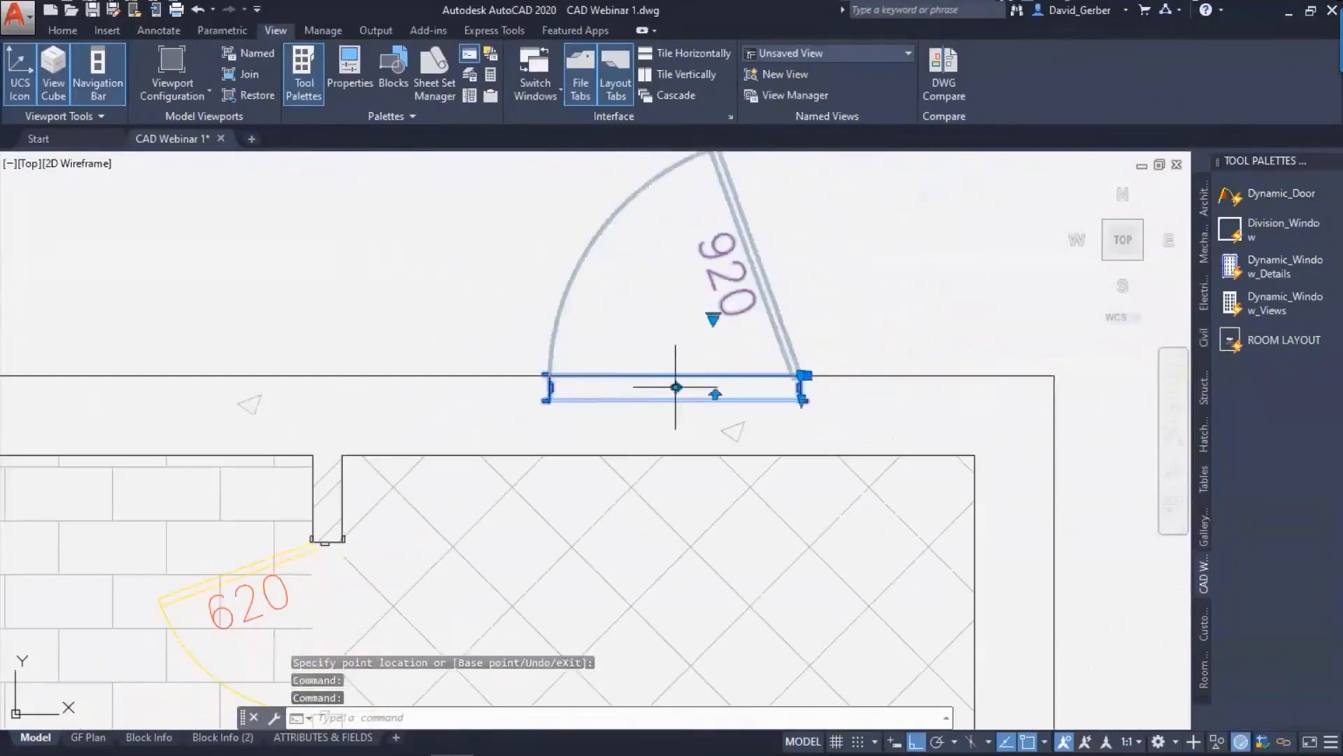
left_click(715, 394)
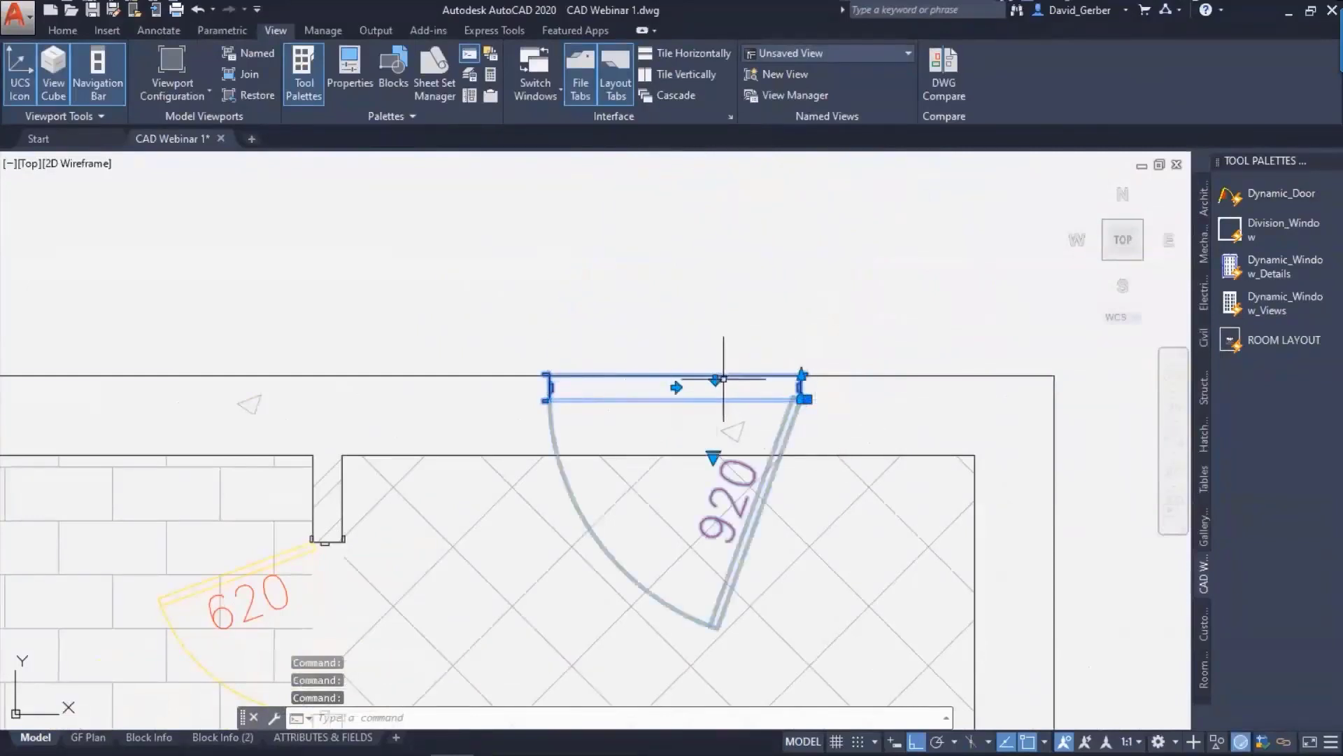
left_click(715, 380)
- Stretch the 920 door's frame depth to the inner face of the upper wall
scroll(825, 402, "up", 4)
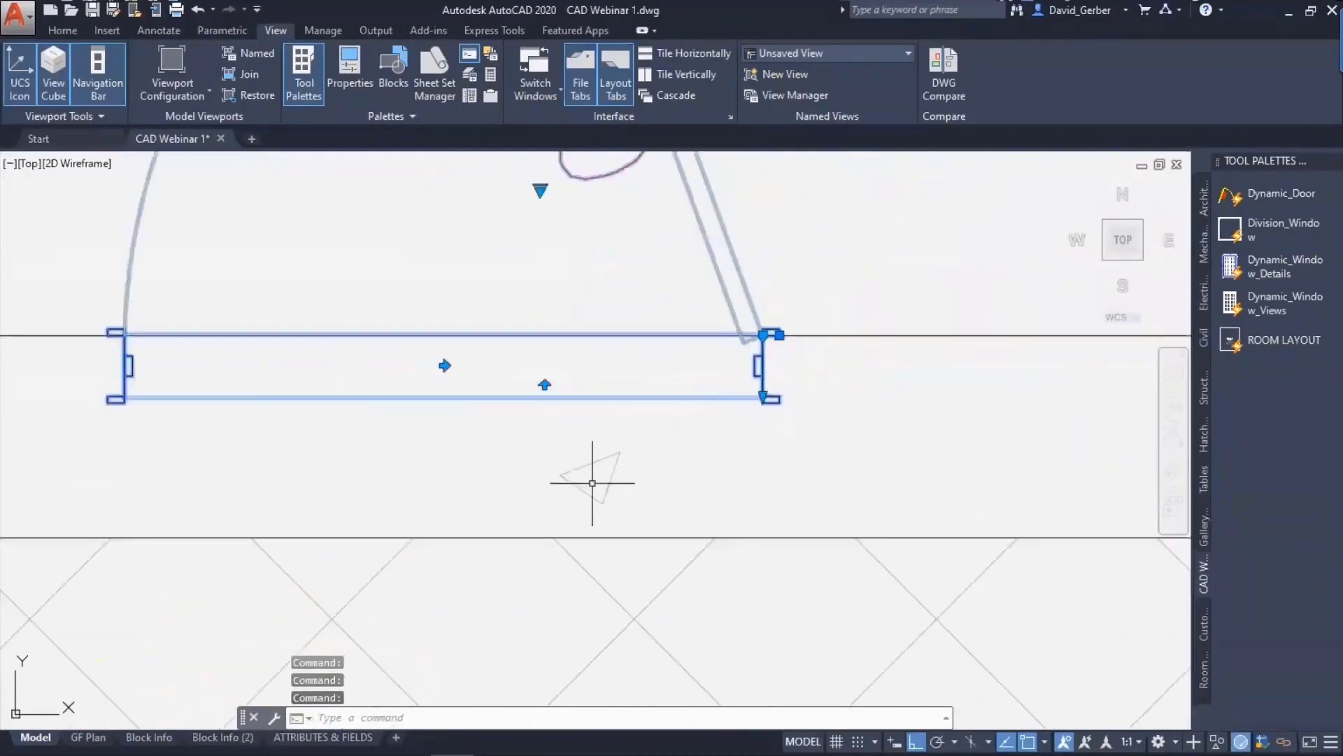
middle_click_drag(592, 483, 774, 474)
middle_click_drag(659, 396, 650, 344)
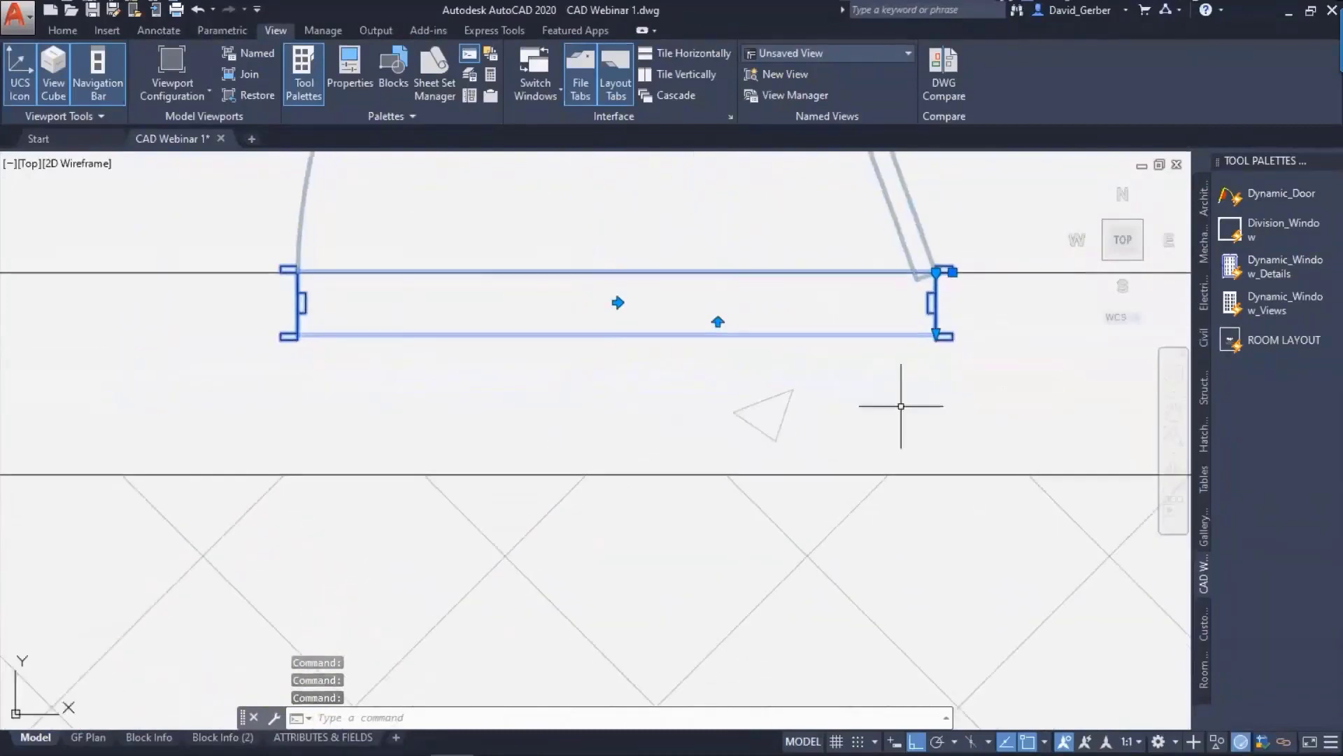
left_click(937, 333)
key("Escape")
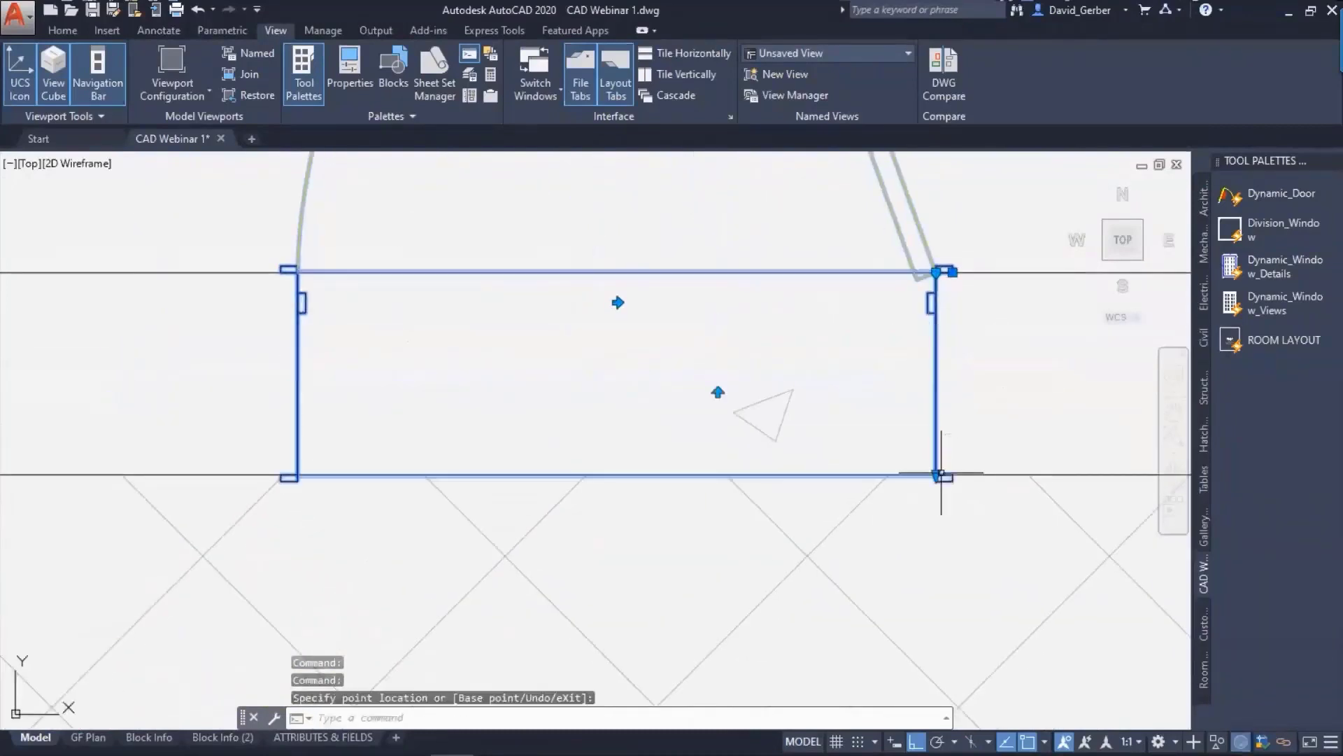
- Bring the 920 door block to the front of the draw order so it masks the wall lines and hatch
scroll(794, 430, "down", 3)
left_click(910, 205)
left_click(842, 266)
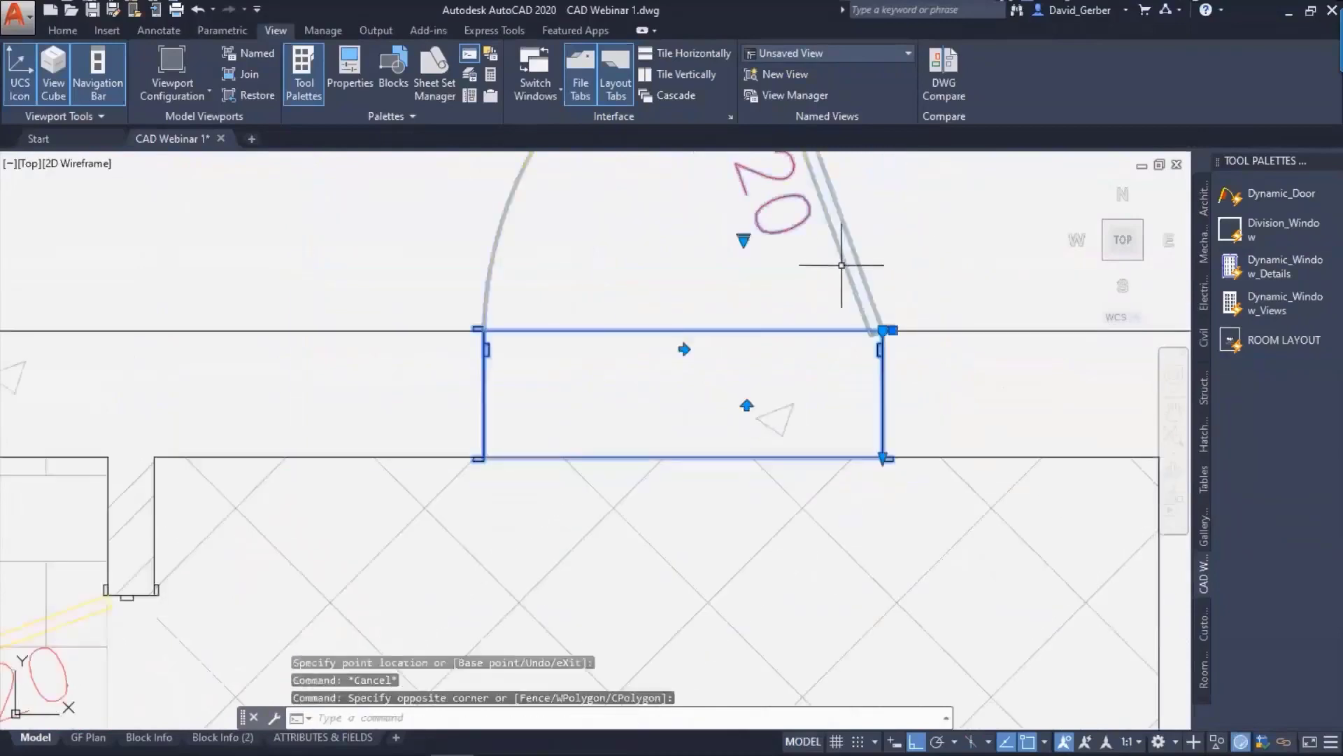
right_click(842, 266)
mouse_move(982, 535)
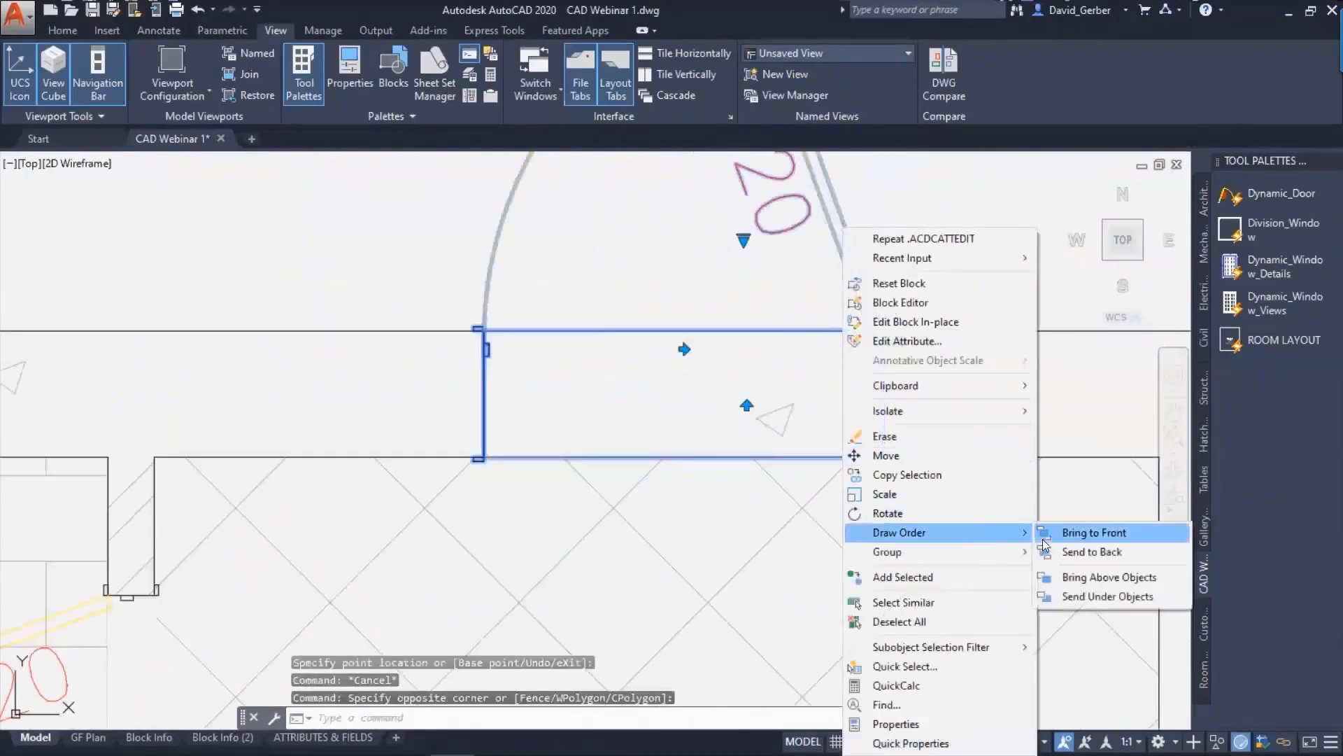
left_click(1096, 534)
middle_click_drag(810, 410, 796, 438)
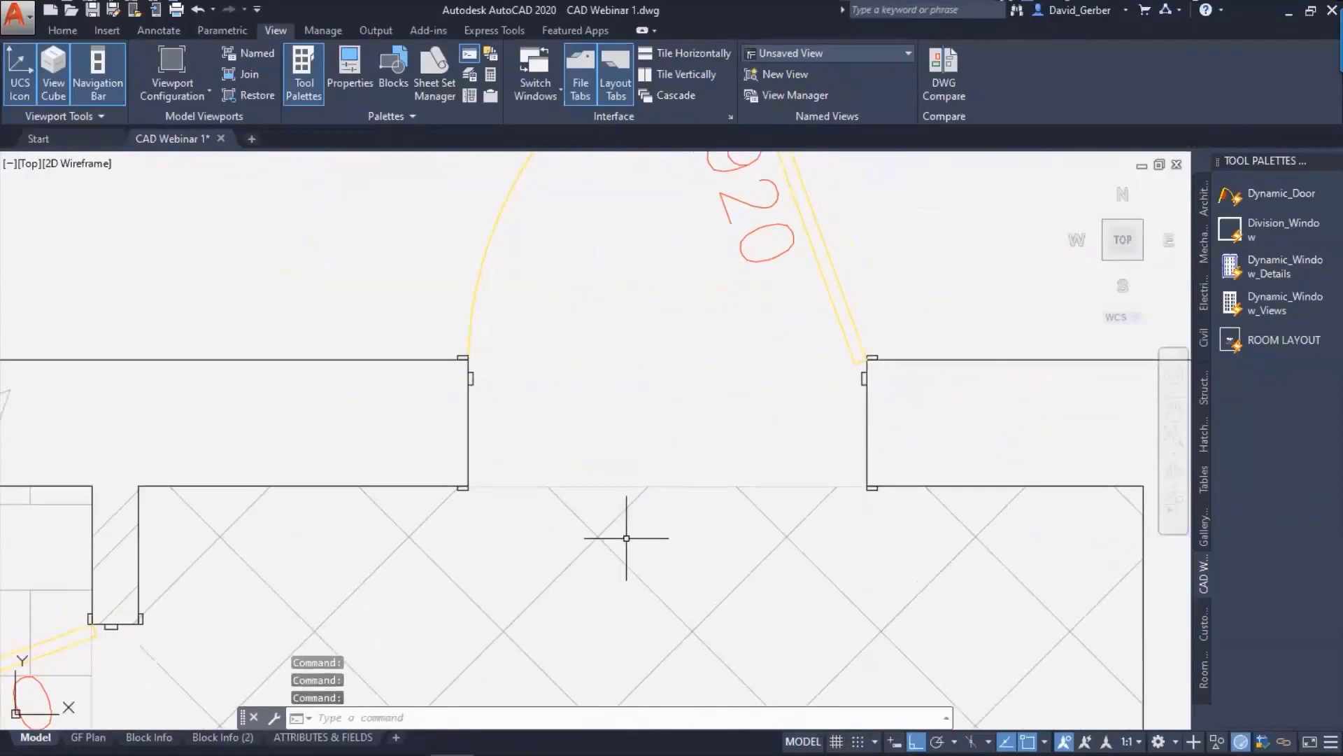
middle_click_drag(591, 560, 712, 523)
scroll(713, 523, "down", 2)
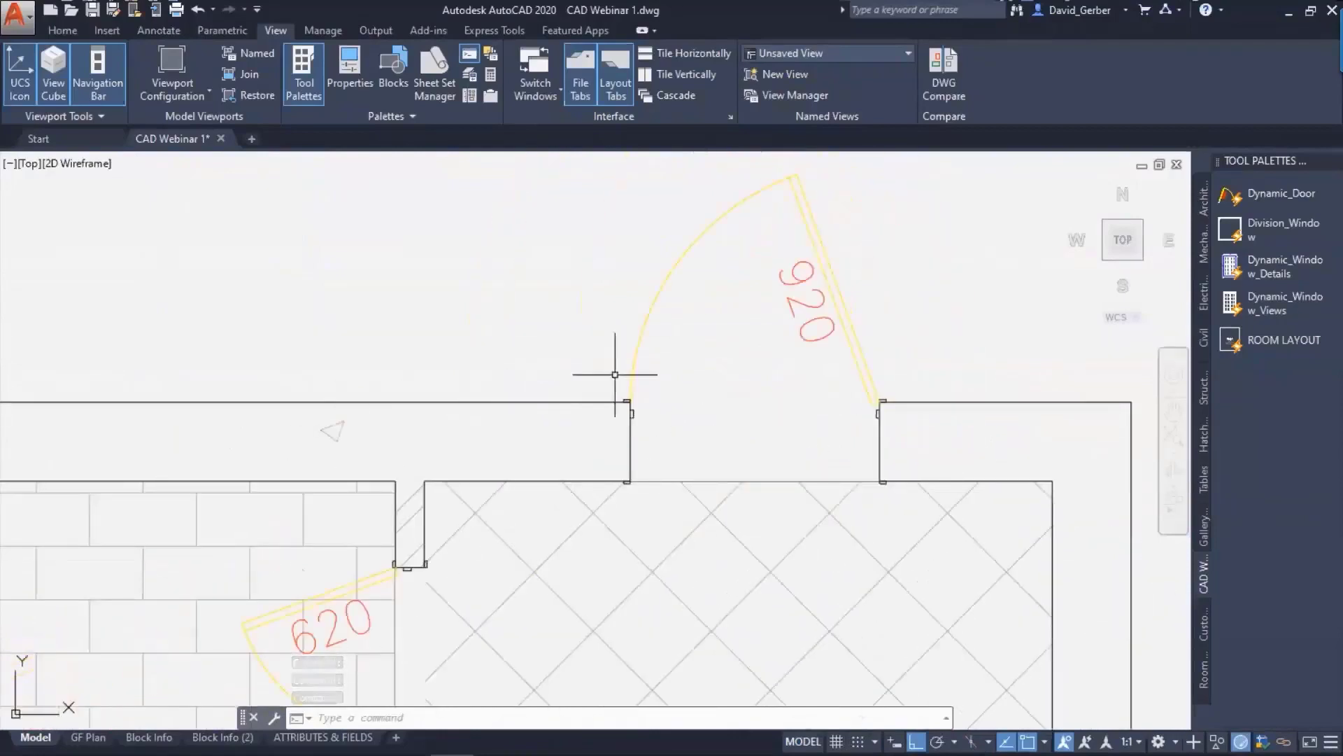
- Move the 920 door along the upper wall, closer to the partition
left_click(655, 375)
left_click(582, 337)
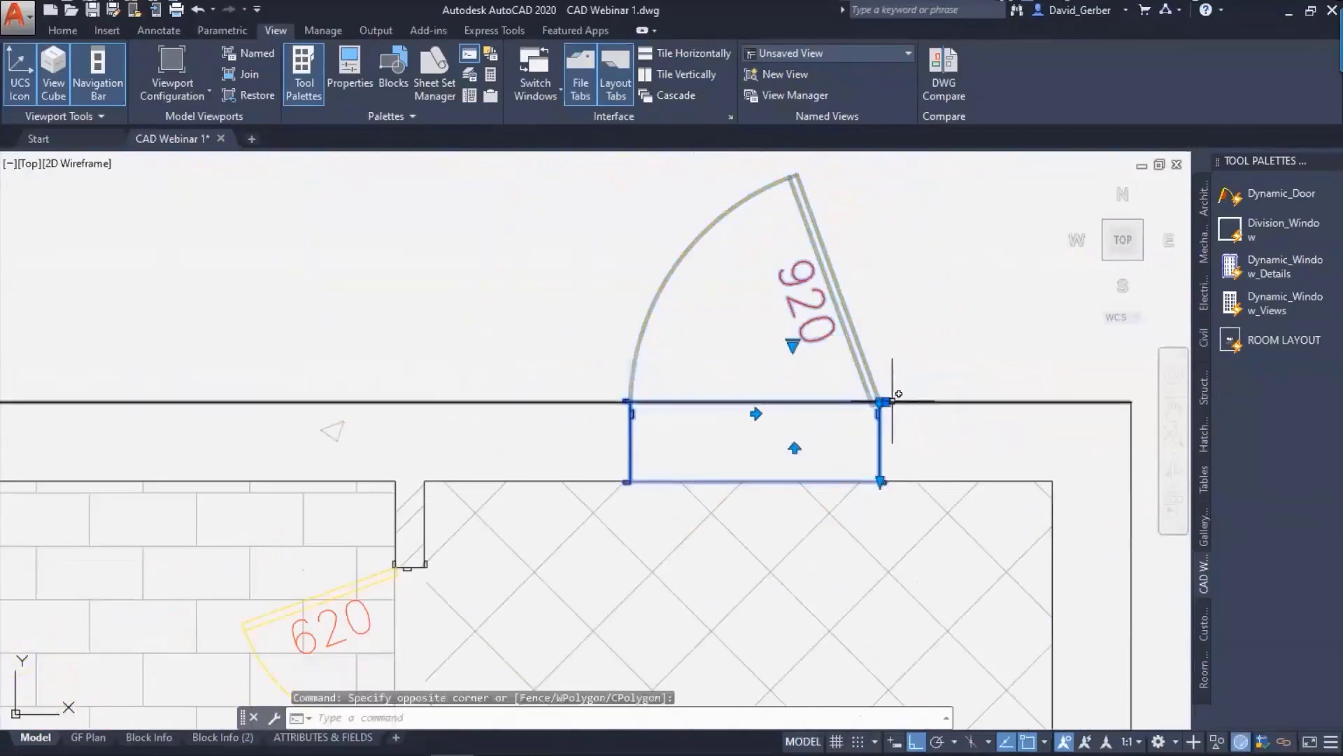
left_click(883, 401)
left_click(702, 389)
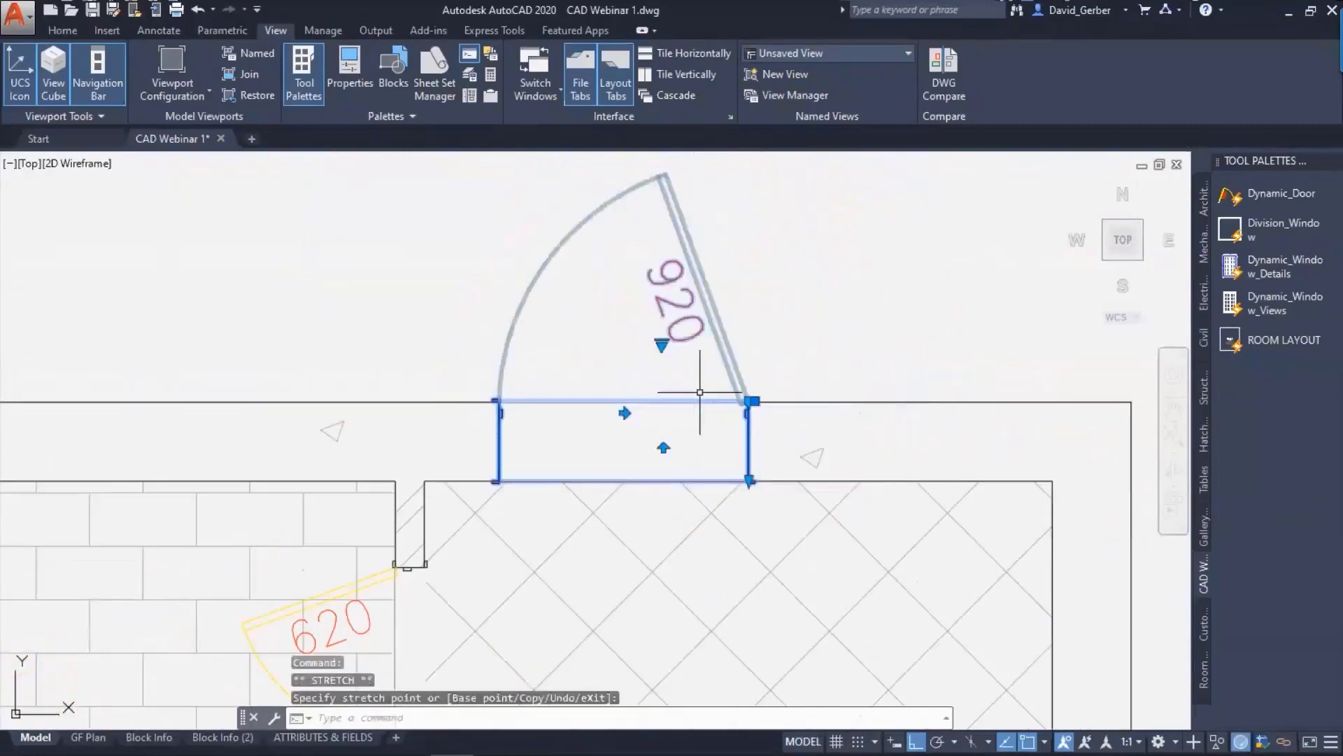
- Try stretching the 620 door's frame depth beyond the partition and set it back to the partition's face
scroll(795, 456, "up", 2)
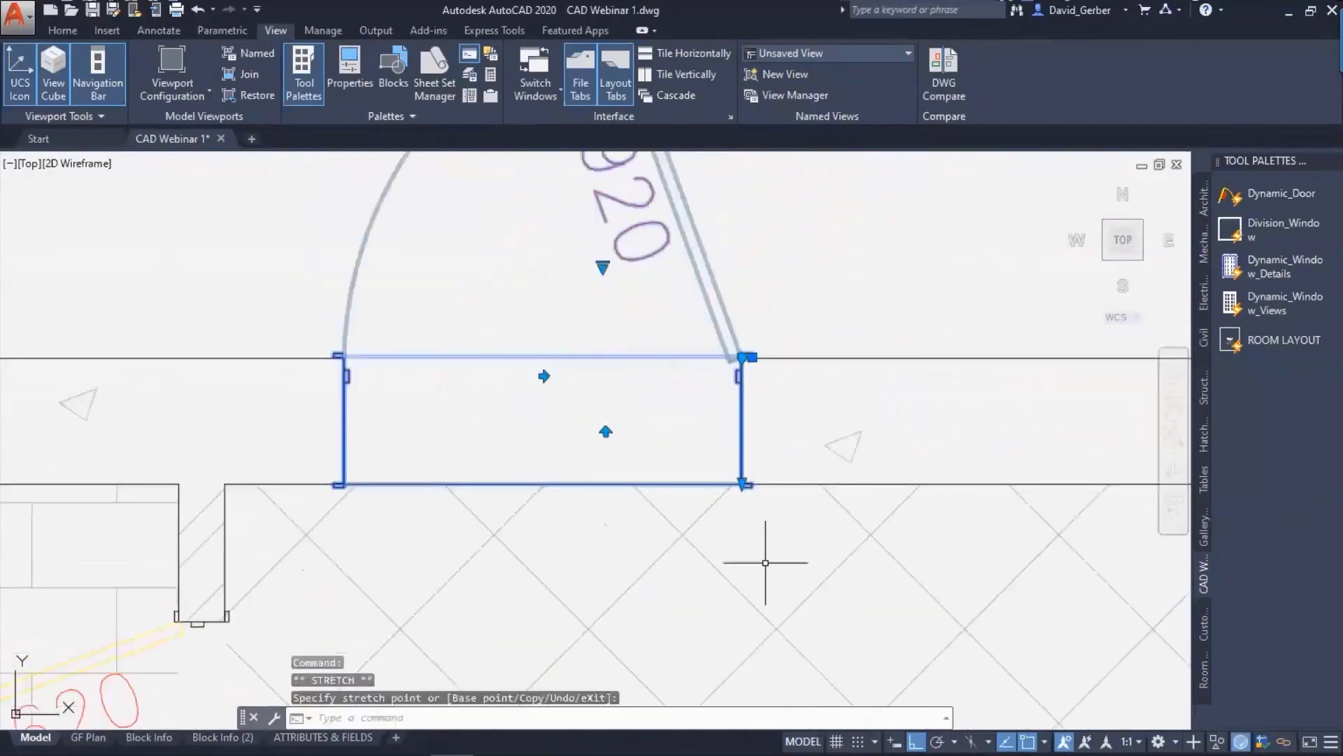
middle_click_drag(706, 561, 811, 360)
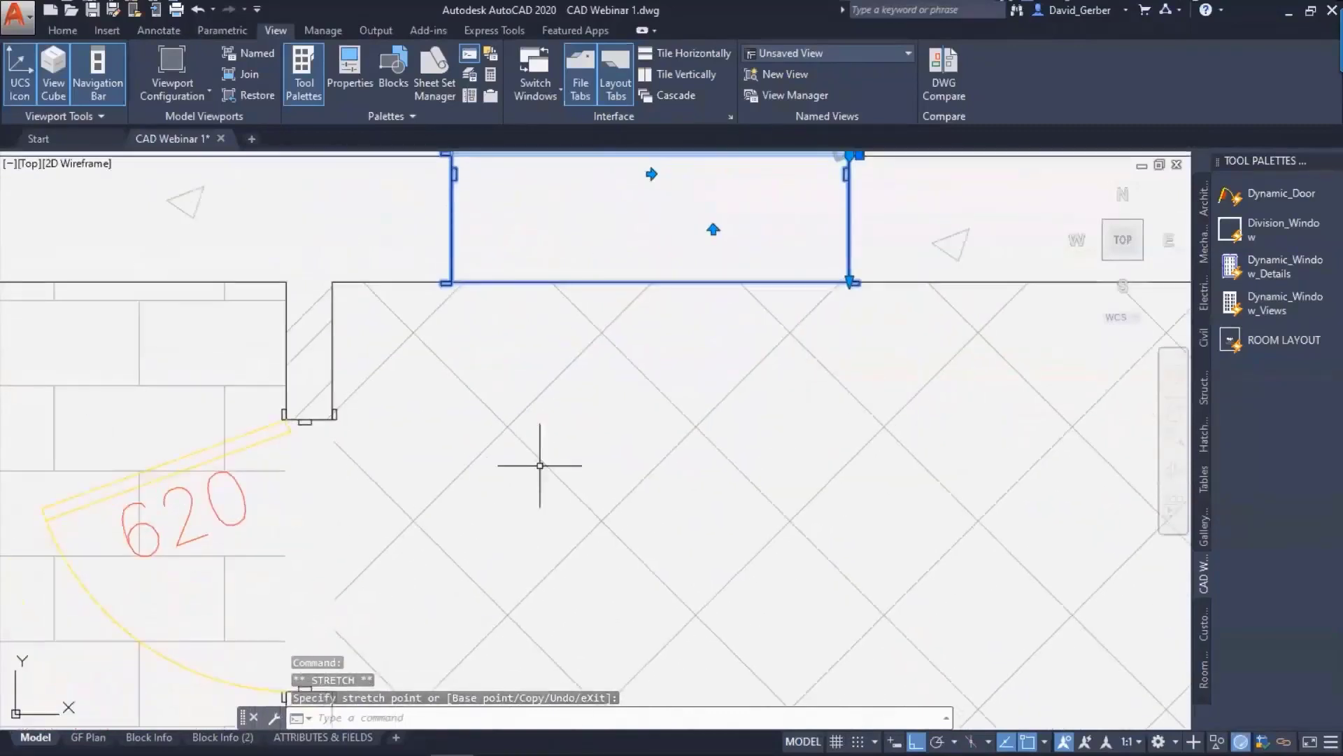
scroll(364, 473, "down", 2)
middle_click_drag(364, 473, 591, 431)
scroll(591, 430, "up", 2)
scroll(437, 387, "up", 2)
left_click(507, 390)
left_click(490, 382)
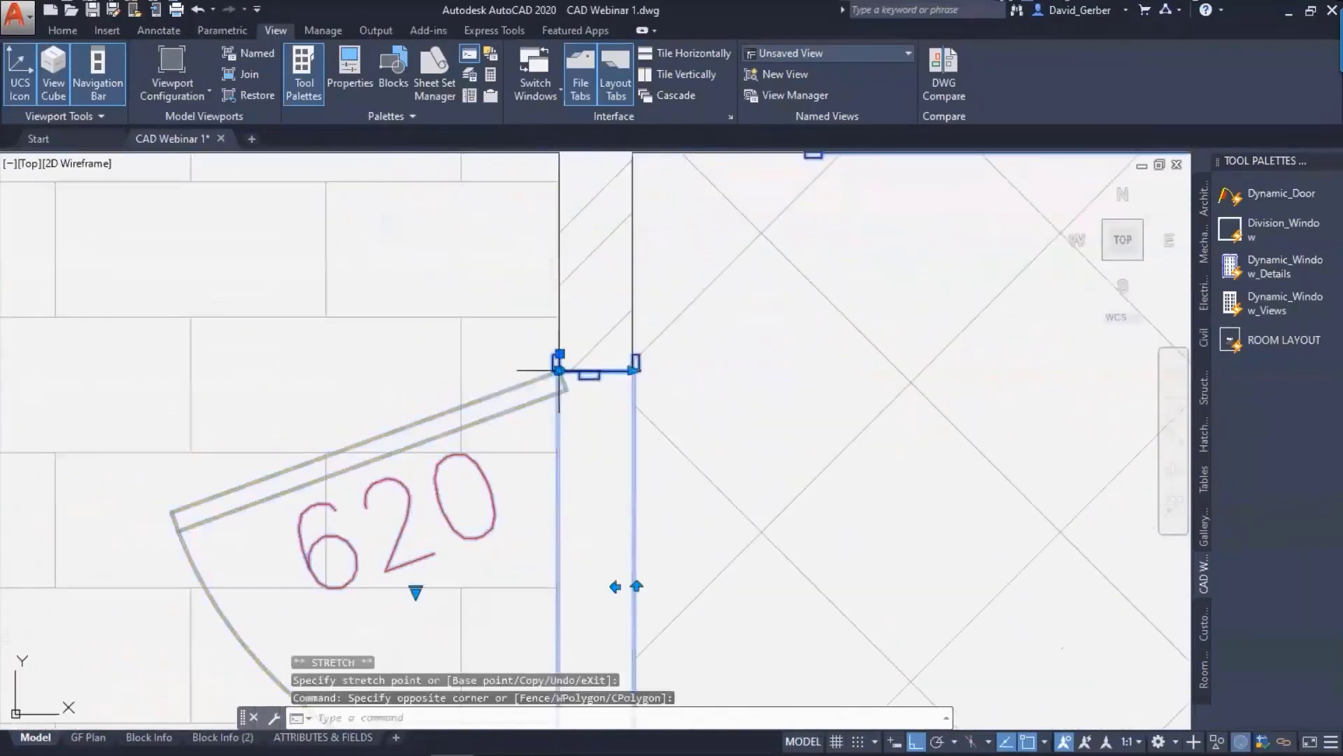
left_click(636, 368)
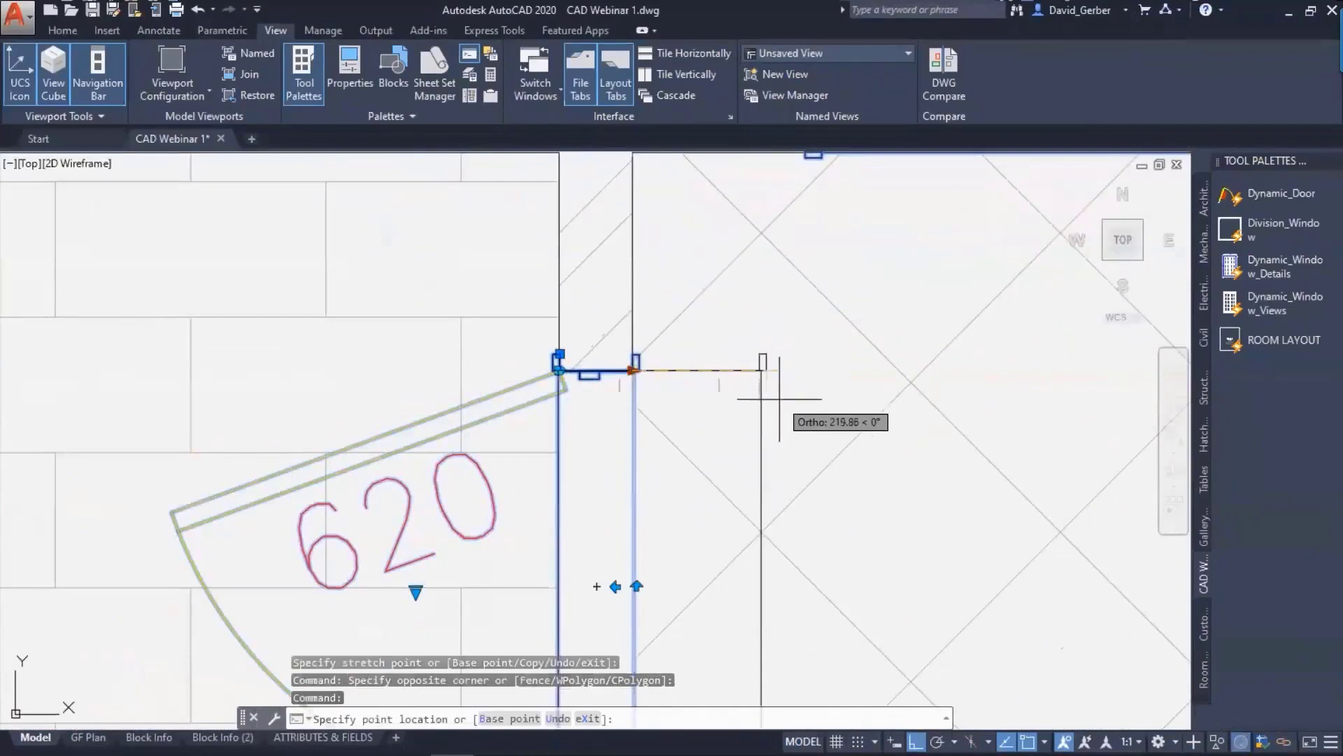
left_click(636, 390)
scroll(752, 407, "down", 2)
key("Escape")
middle_click_drag(750, 400, 685, 434)
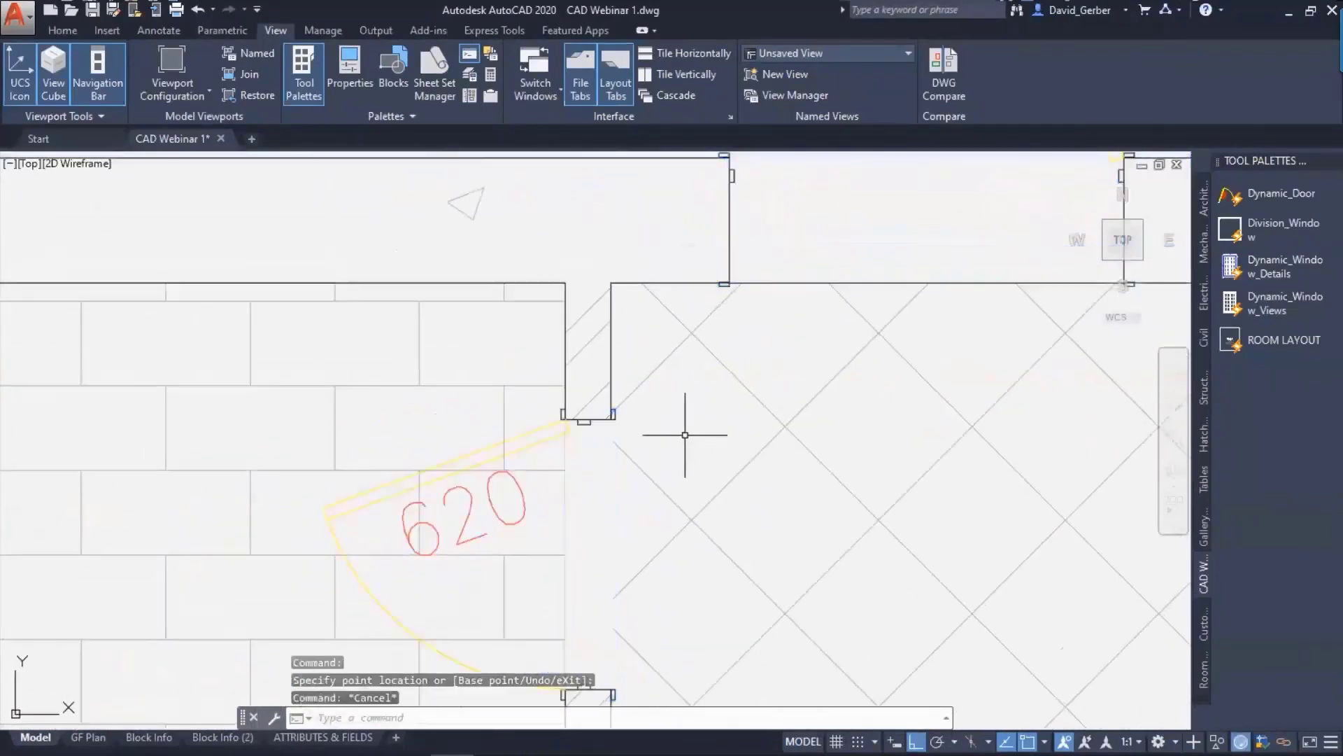
scroll(734, 399, "down", 1)
scroll(777, 371, "down", 2)
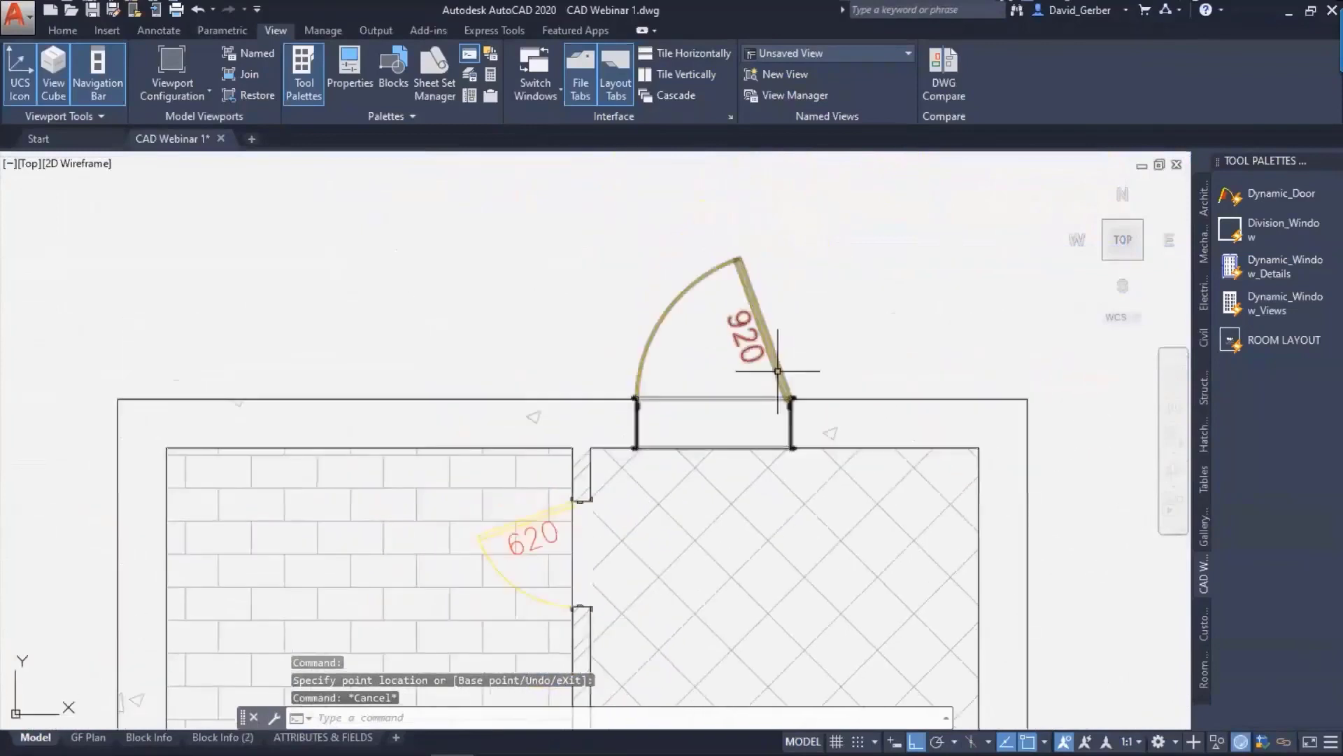
scroll(619, 435, "up", 1)
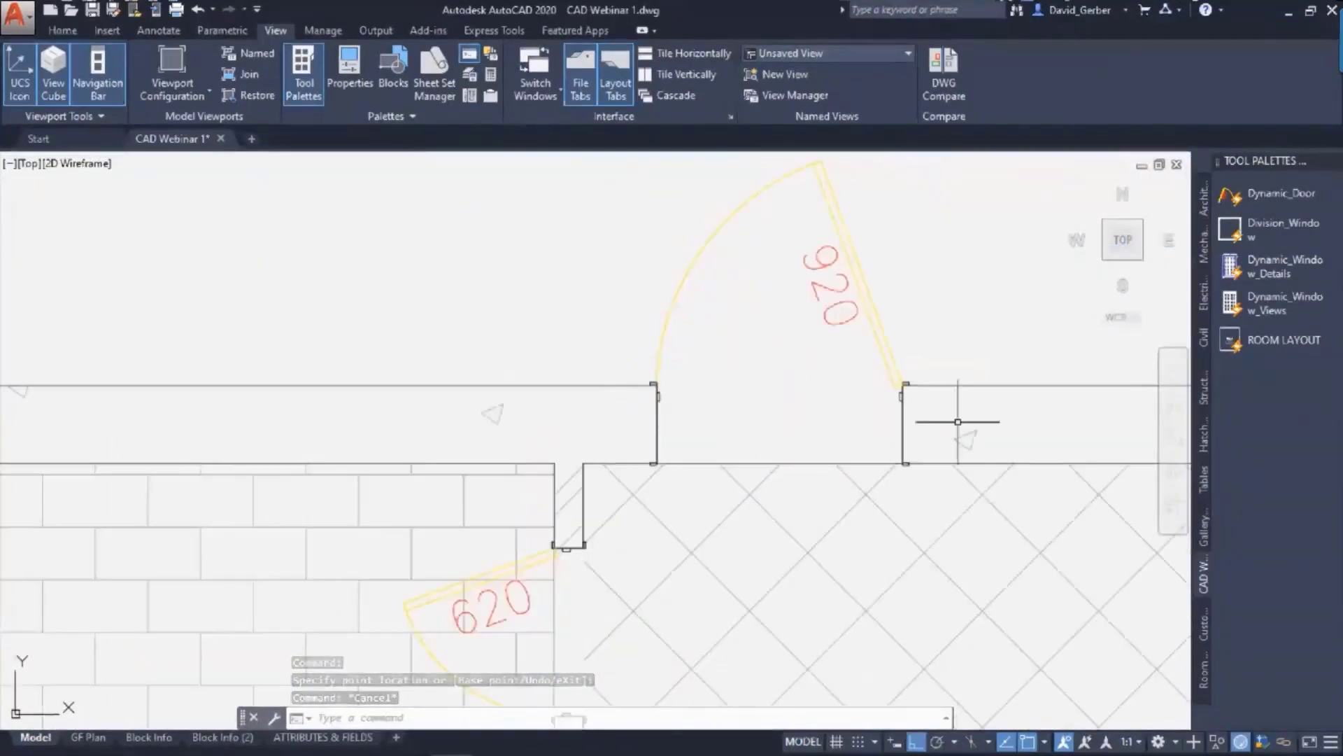
- Turn on the wipeout frames by setting the WIPEOUTFRAME variable to 1
middle_click_drag(957, 422, 851, 412)
type("w")
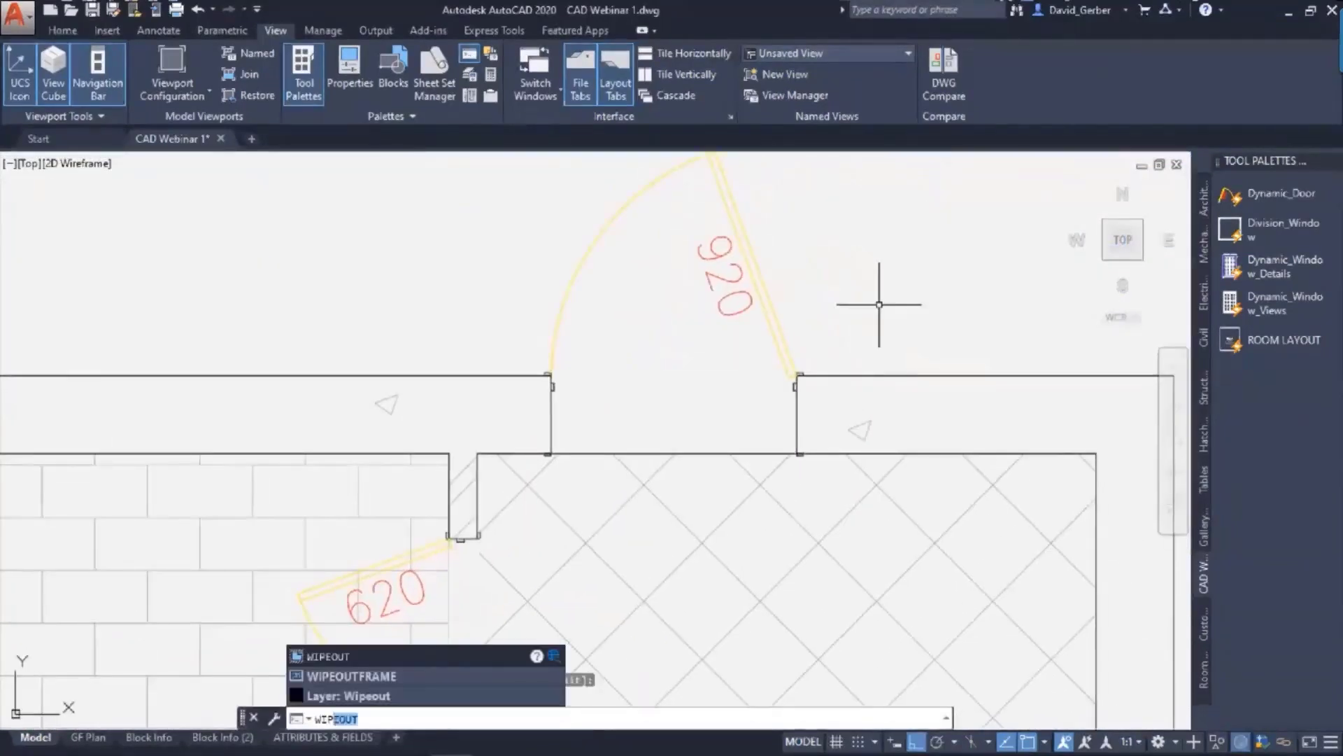
left_click(394, 675)
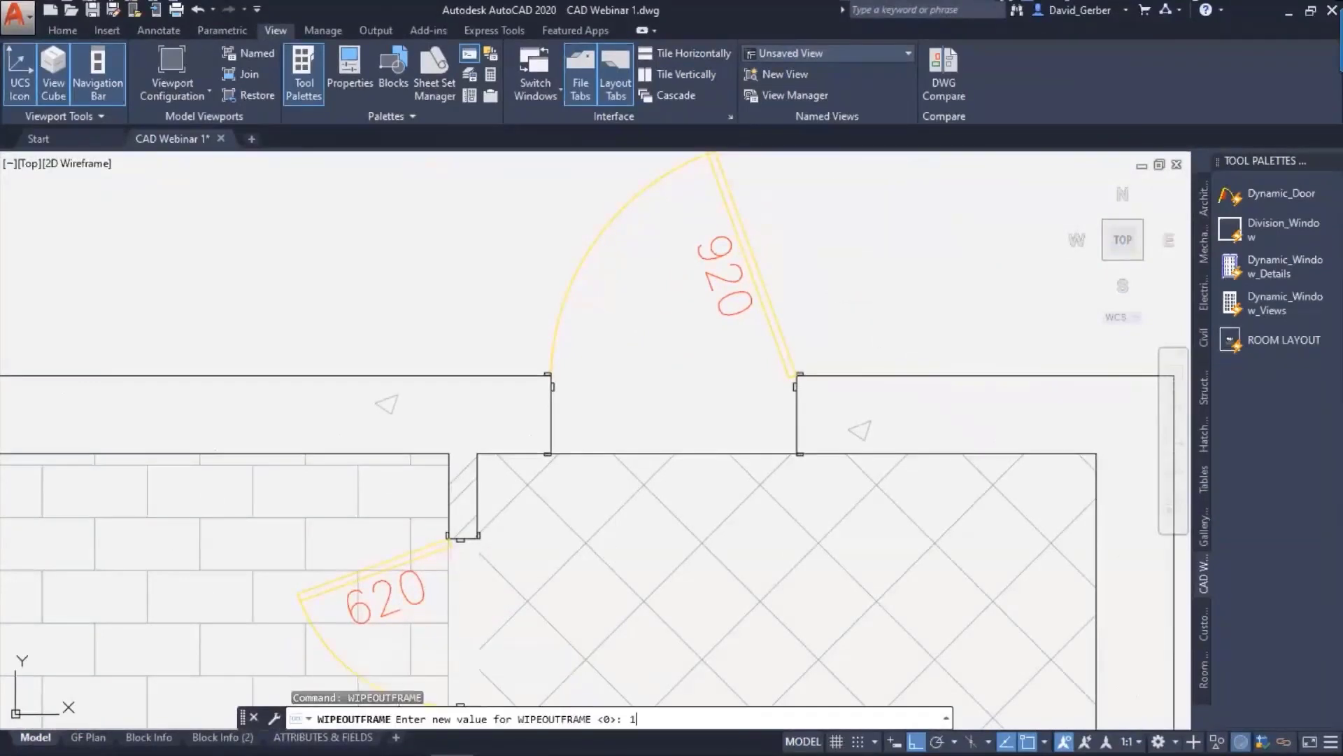
key("Return")
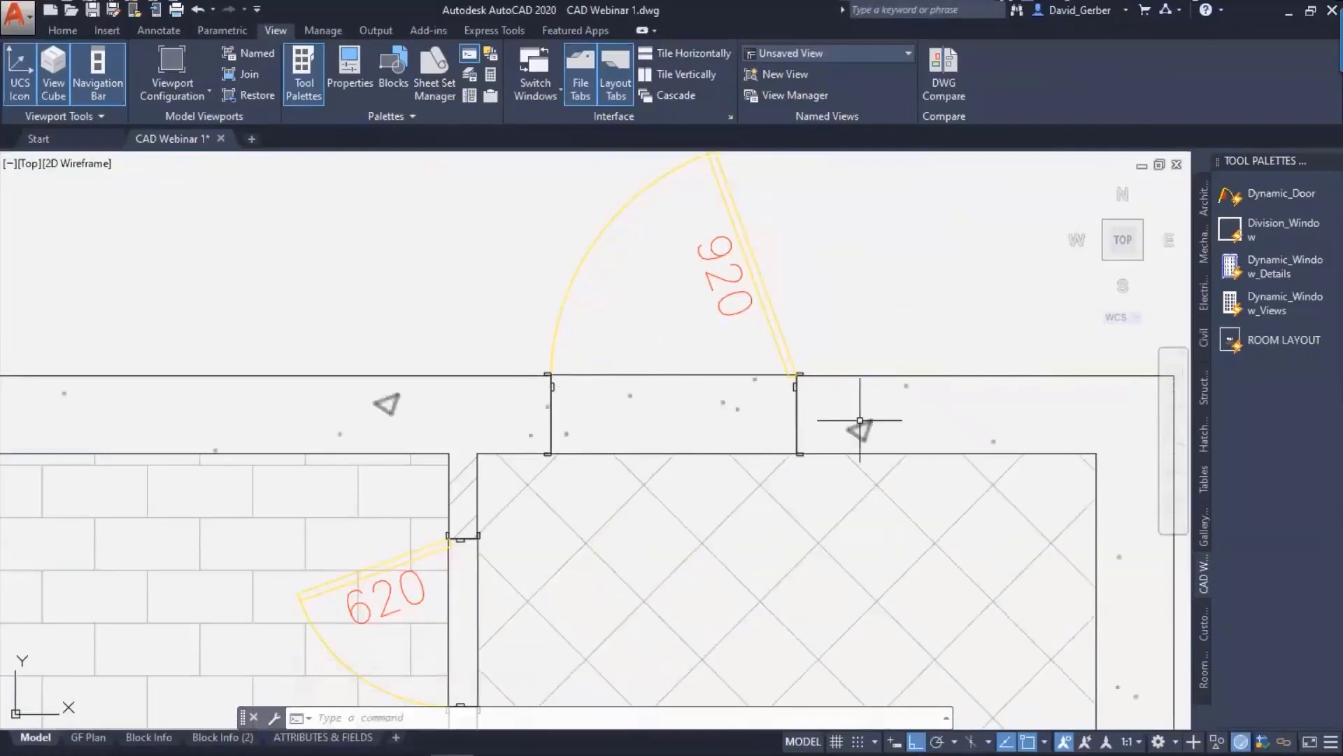
middle_click_drag(966, 463, 840, 450)
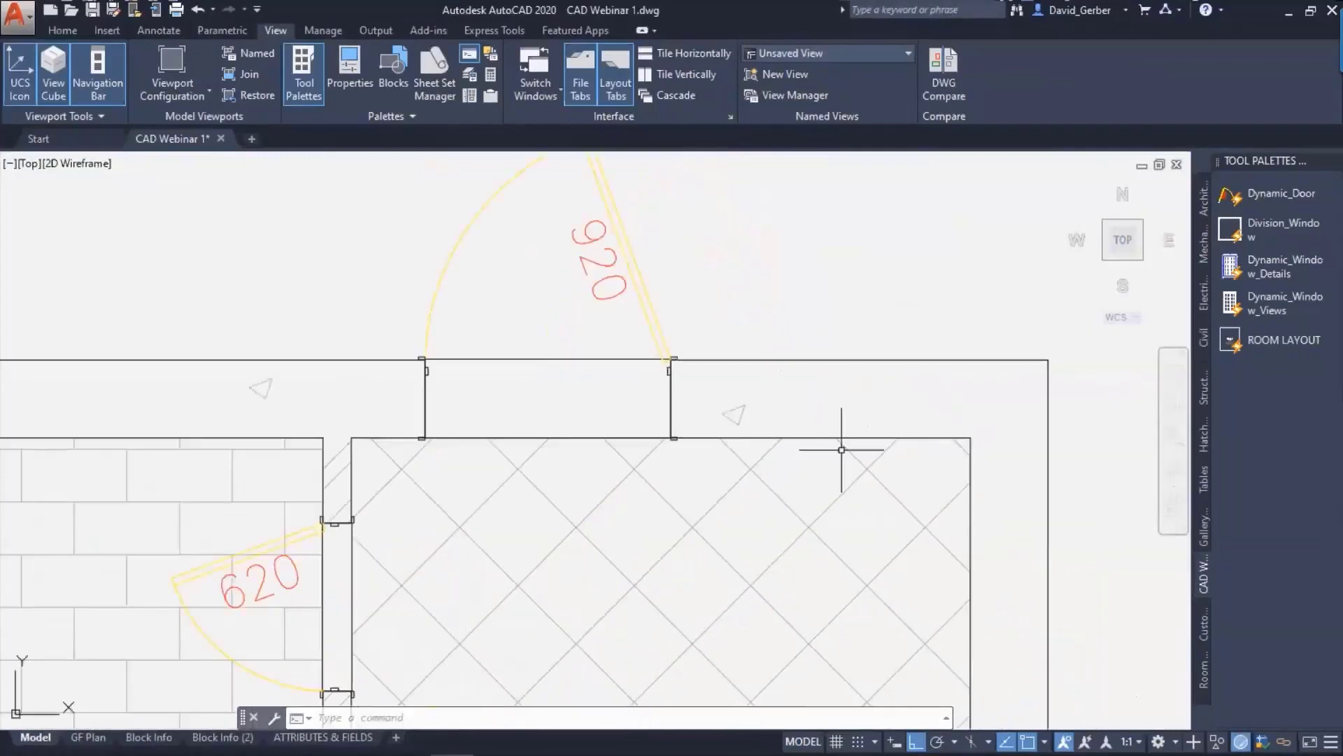
- Browse the architectural, mechanical and electrical sample blocks in the tool palettes, returning to the architectural ones
left_click(1203, 199)
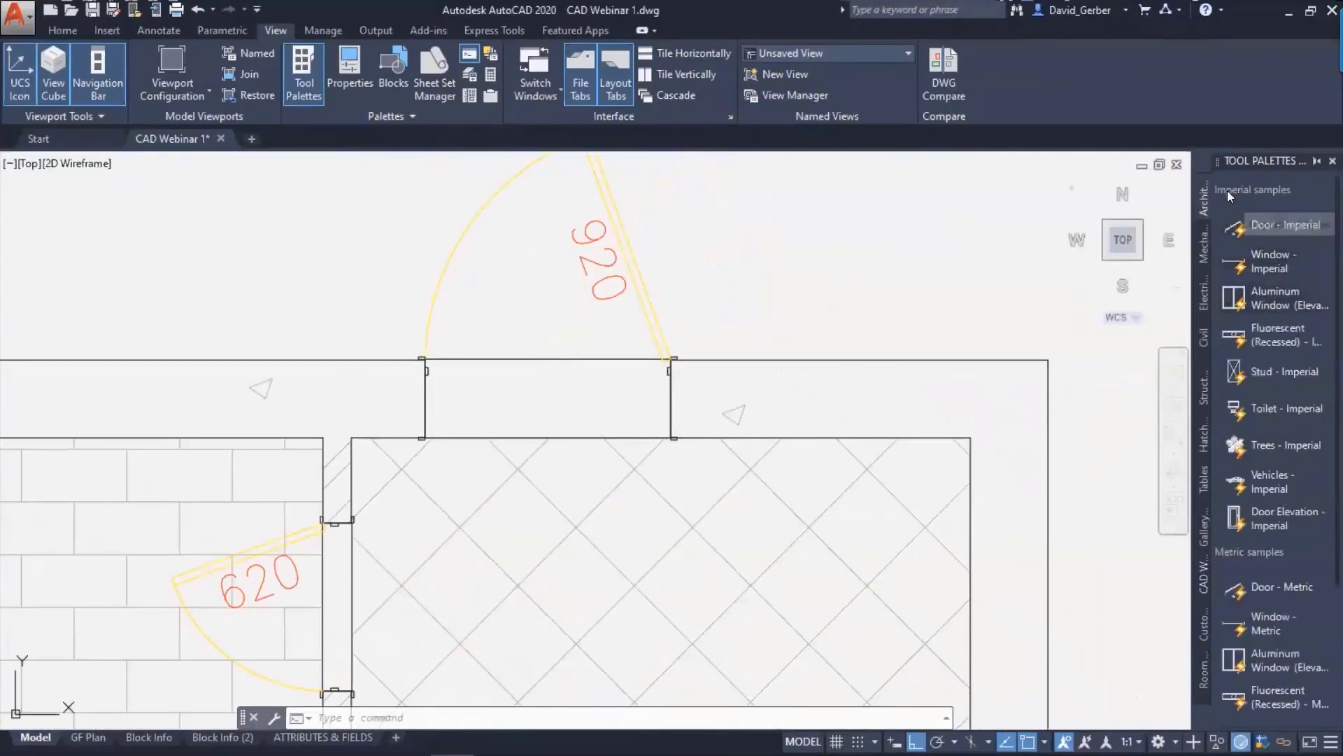
left_click(1200, 251)
left_click(1203, 286)
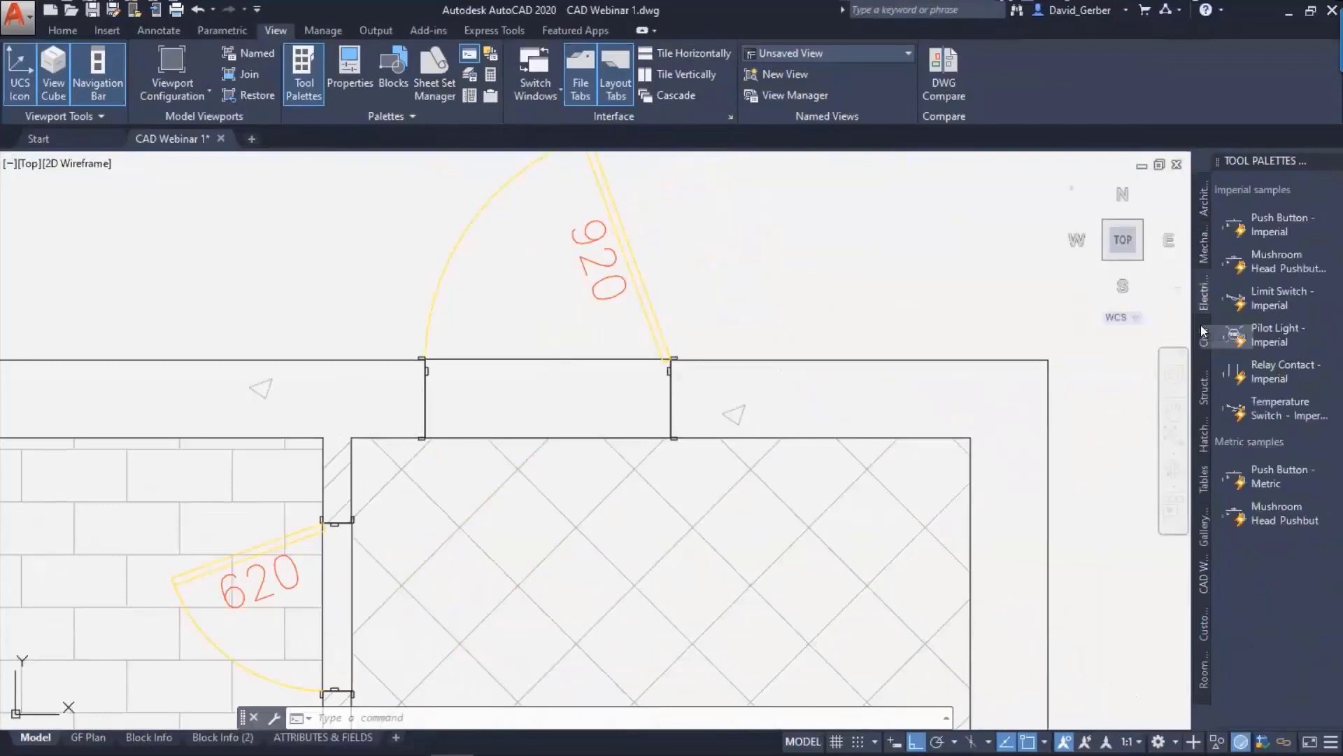
left_click(1202, 215)
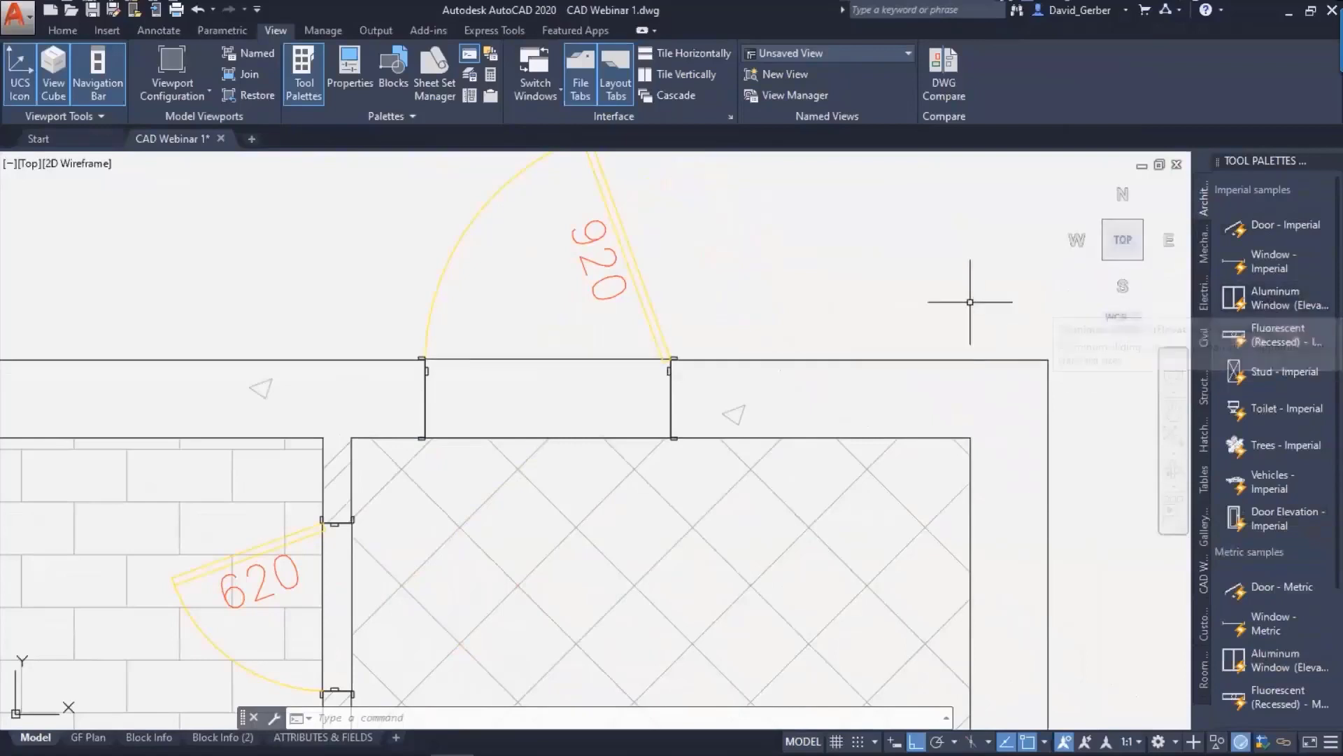
middle_click_drag(968, 291, 926, 301)
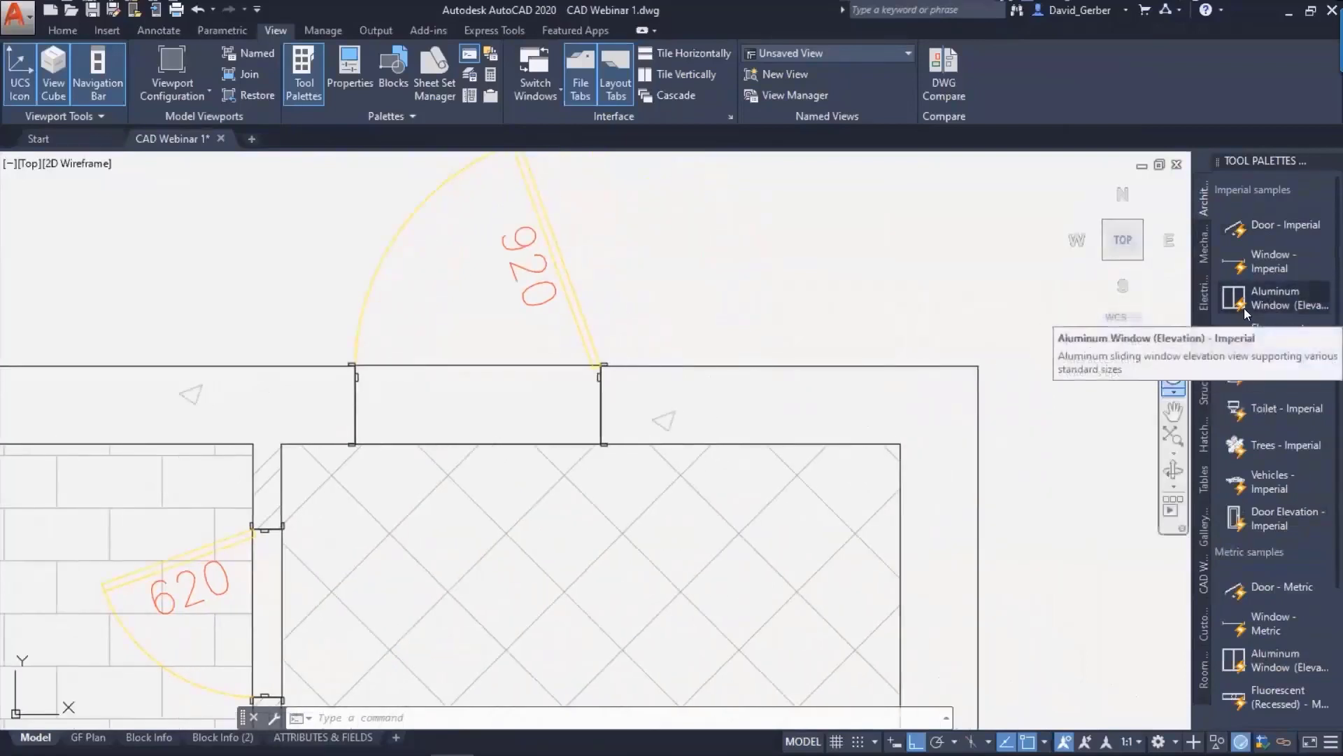
scroll(861, 405, "down", 2)
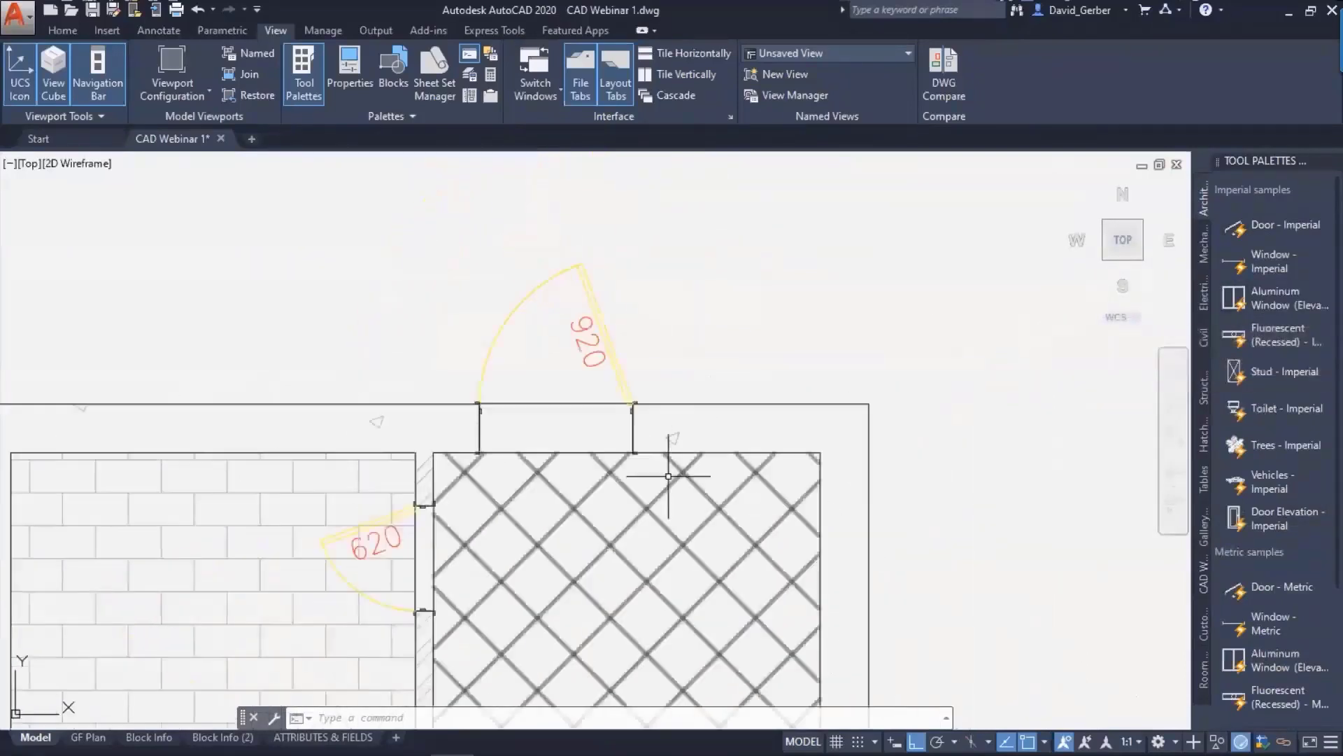
scroll(559, 441, "up", 2)
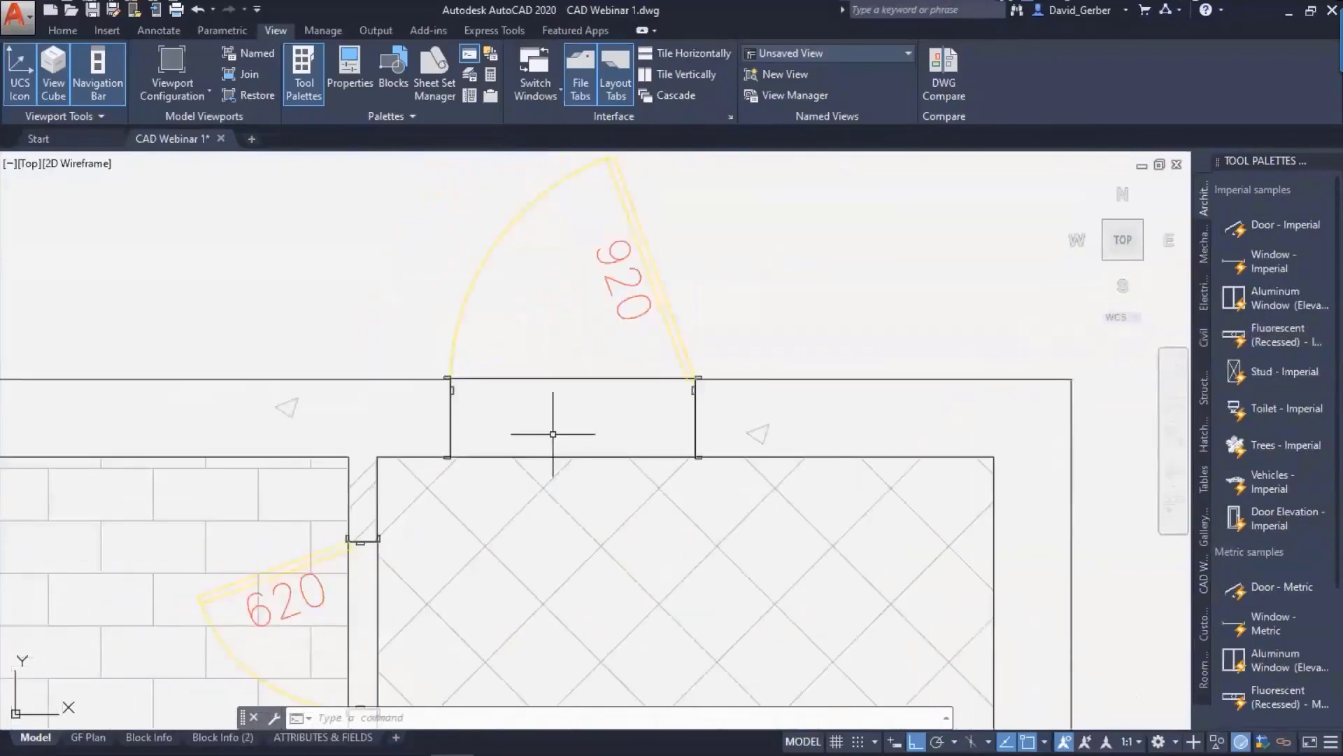
middle_click_drag(658, 450, 706, 437)
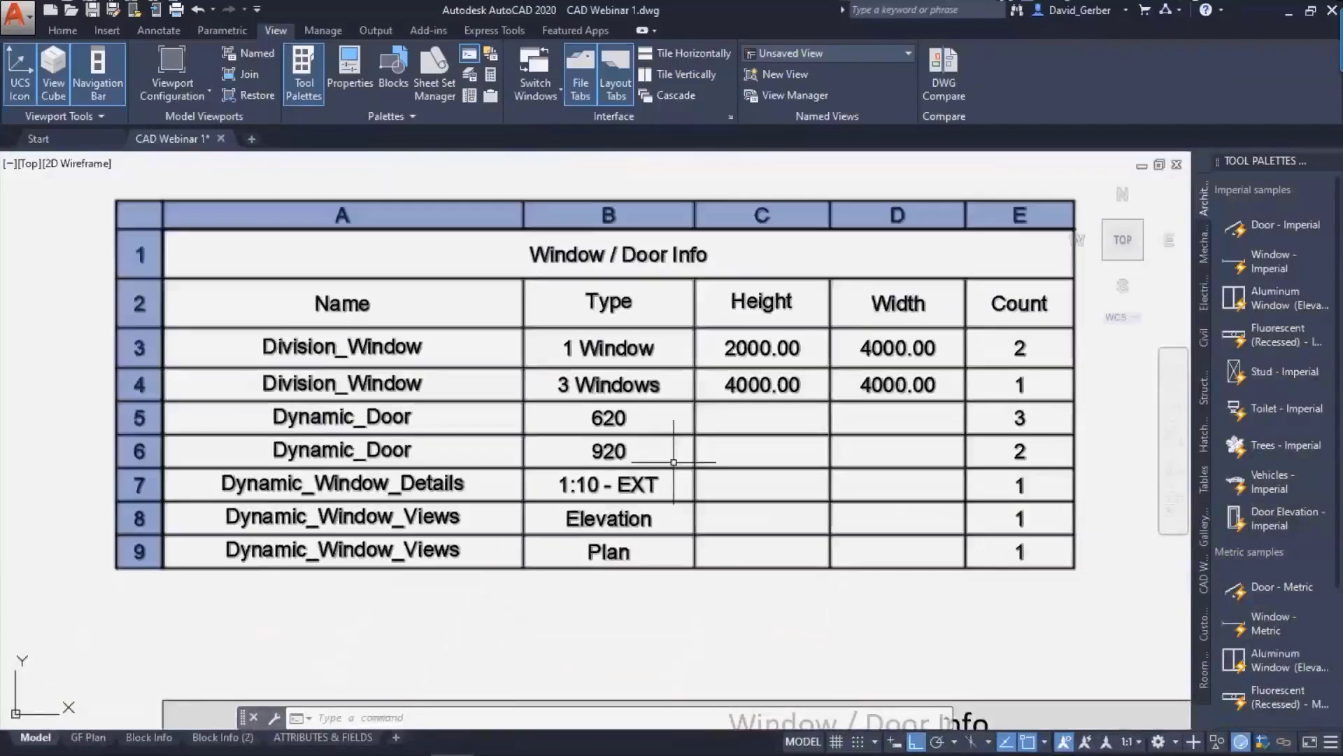
- Update the Window / Door Info table with the data from its linked source
middle_click_drag(684, 462, 662, 495)
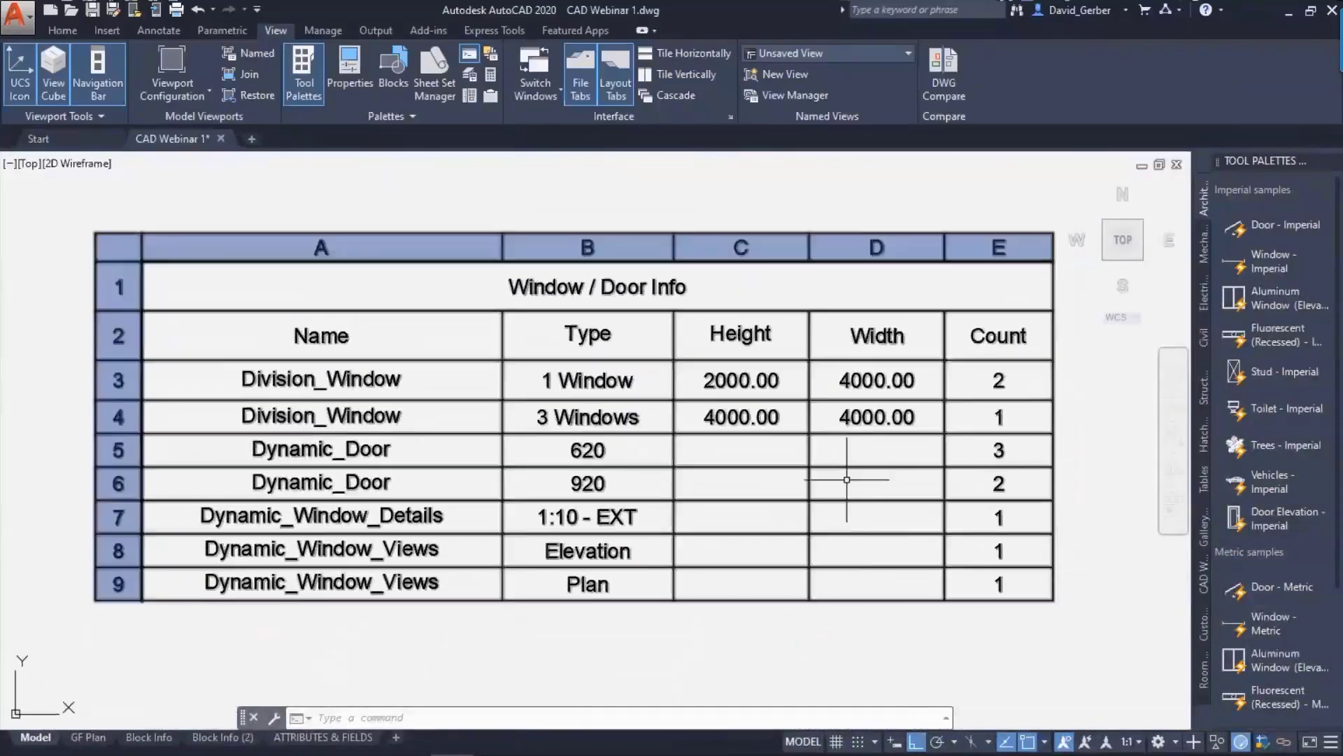
left_click(875, 451)
left_click(1063, 70)
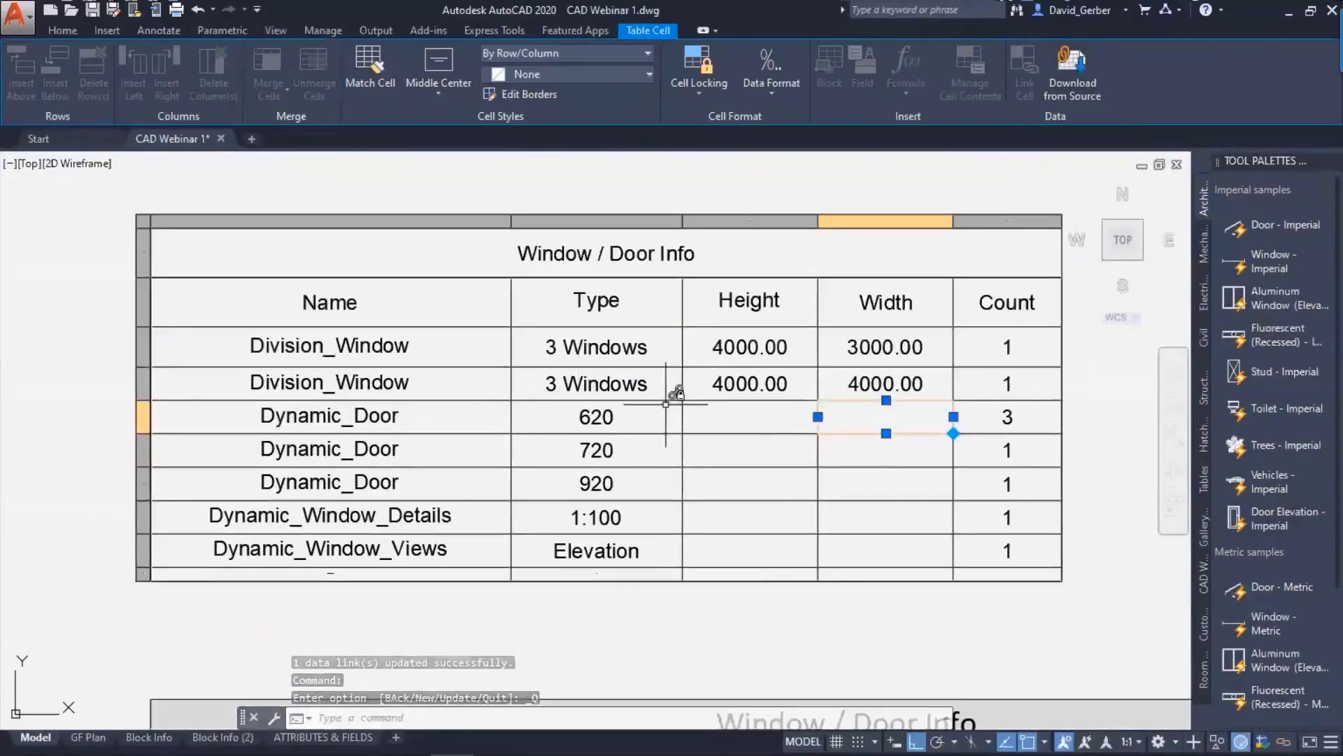
middle_click_drag(608, 628, 629, 594)
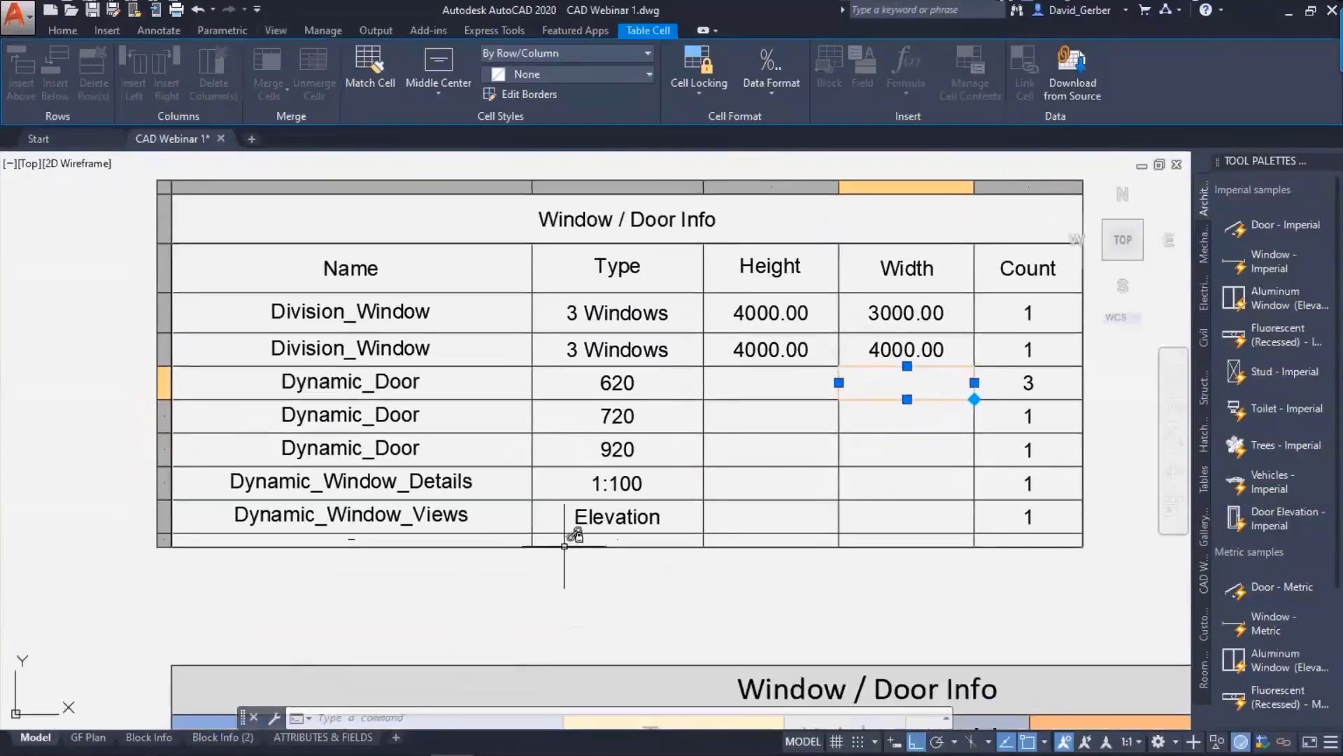
- Try to match the format of the 620 door's empty Width cell onto the first window's Type cell and the last row's Name cell
left_click(392, 89)
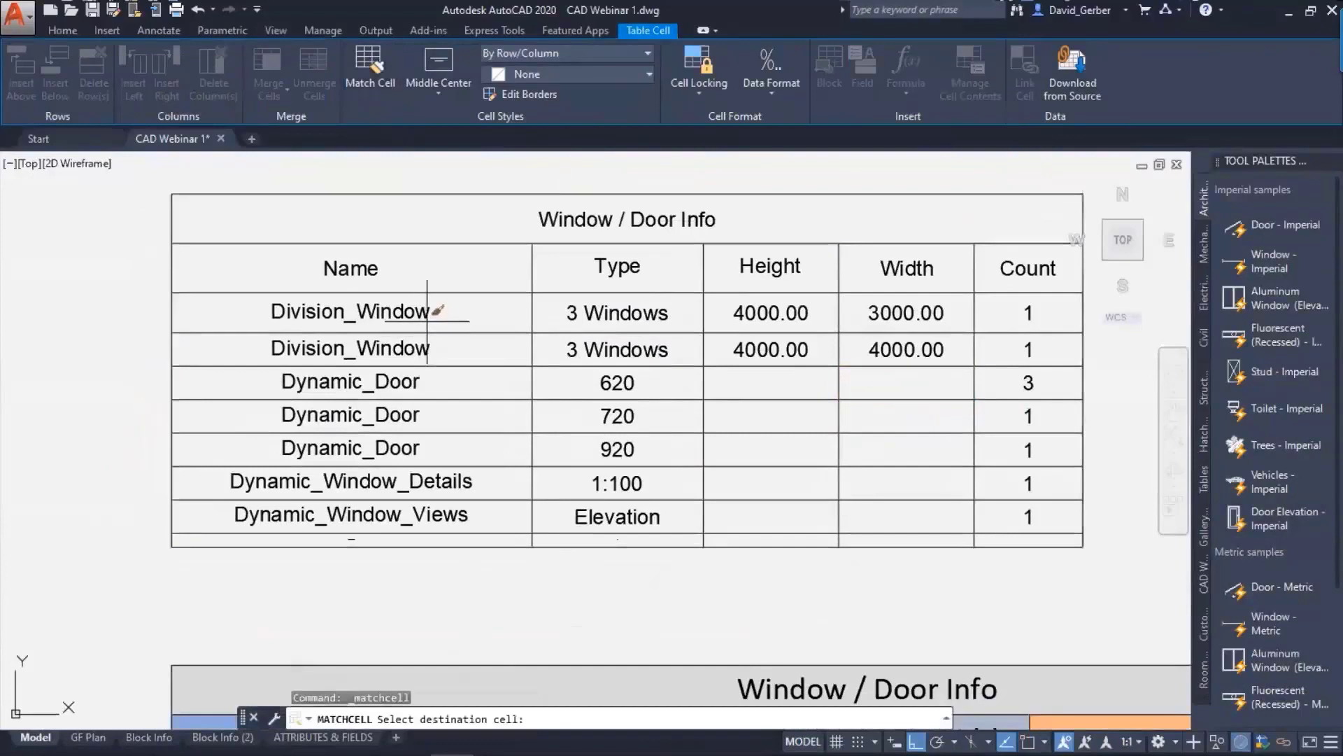
left_click(585, 327)
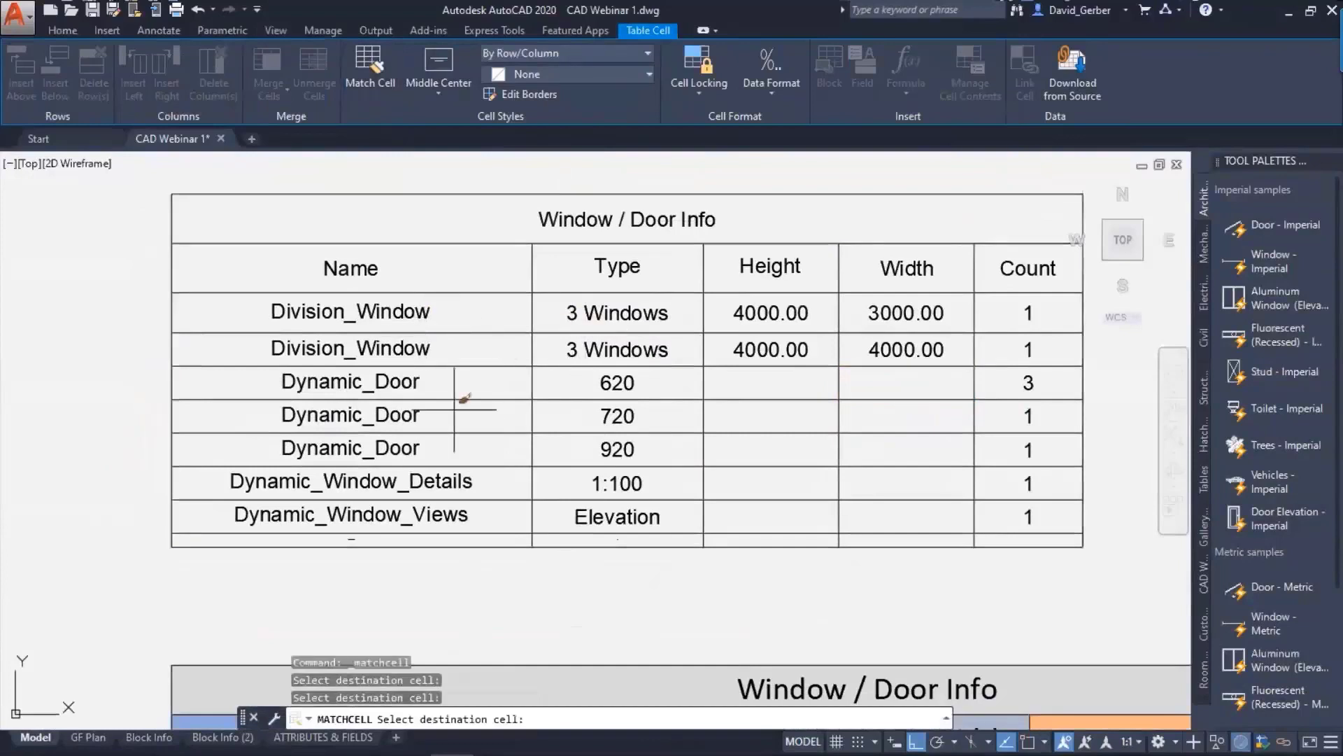
left_click(385, 540)
key("Escape")
- Unlock the Name cell with the tiny text in the table's last row
scroll(354, 552, "up", 4)
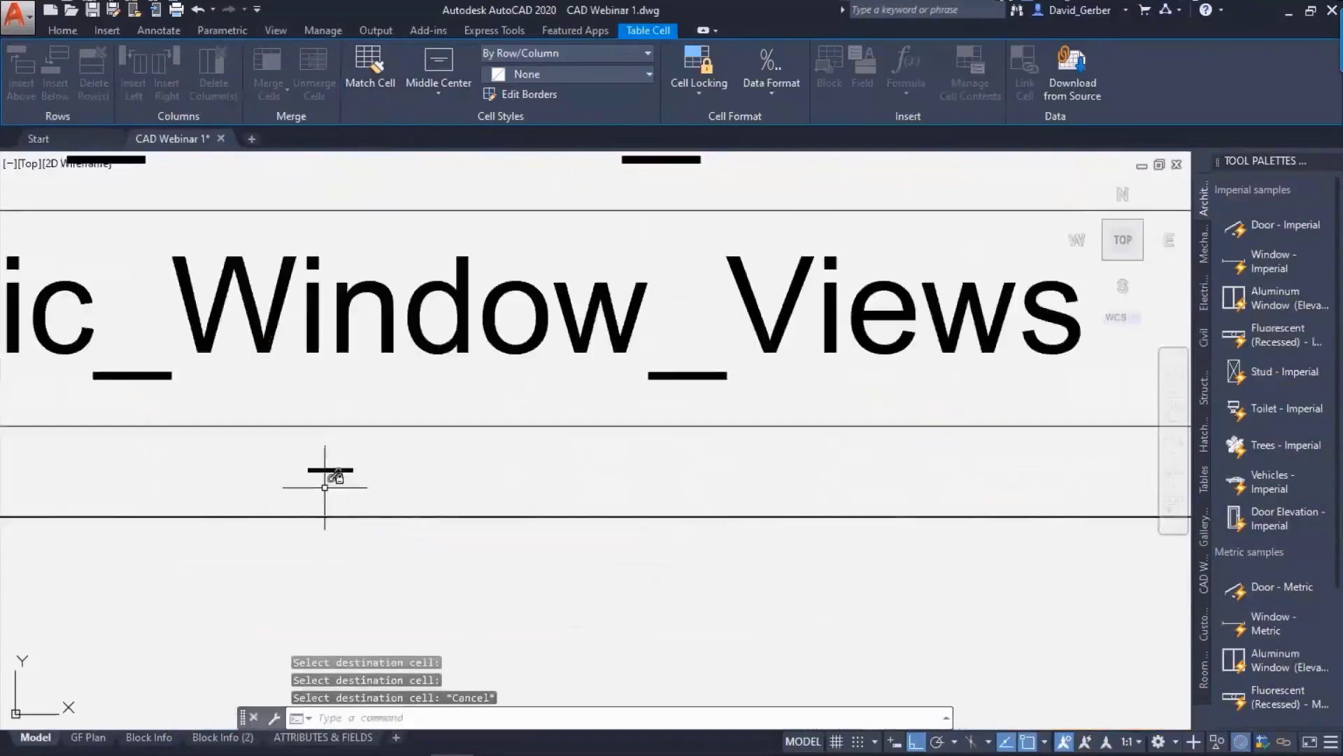
scroll(321, 458, "up", 3)
left_click(365, 516)
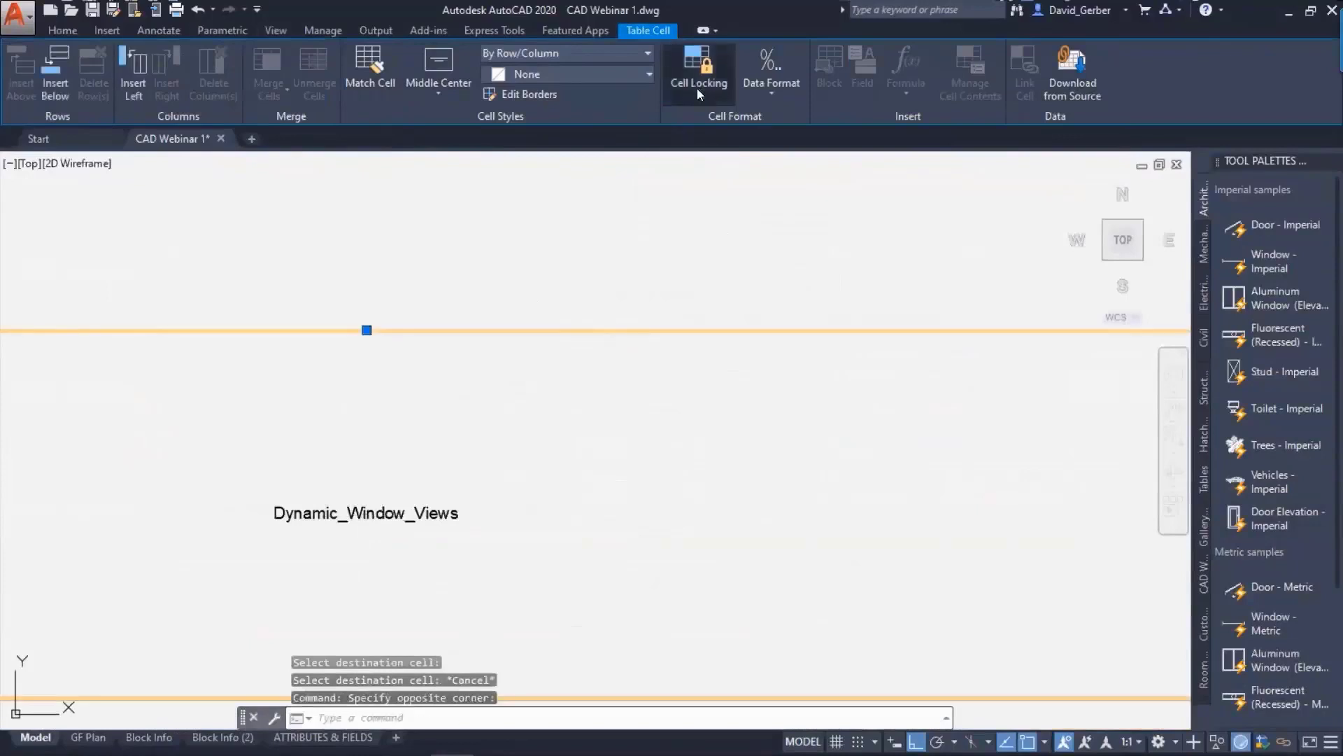
left_click(698, 89)
left_click(701, 136)
- Set the text height of the last row's Name cell to 200 and save the text change
double_click(402, 517)
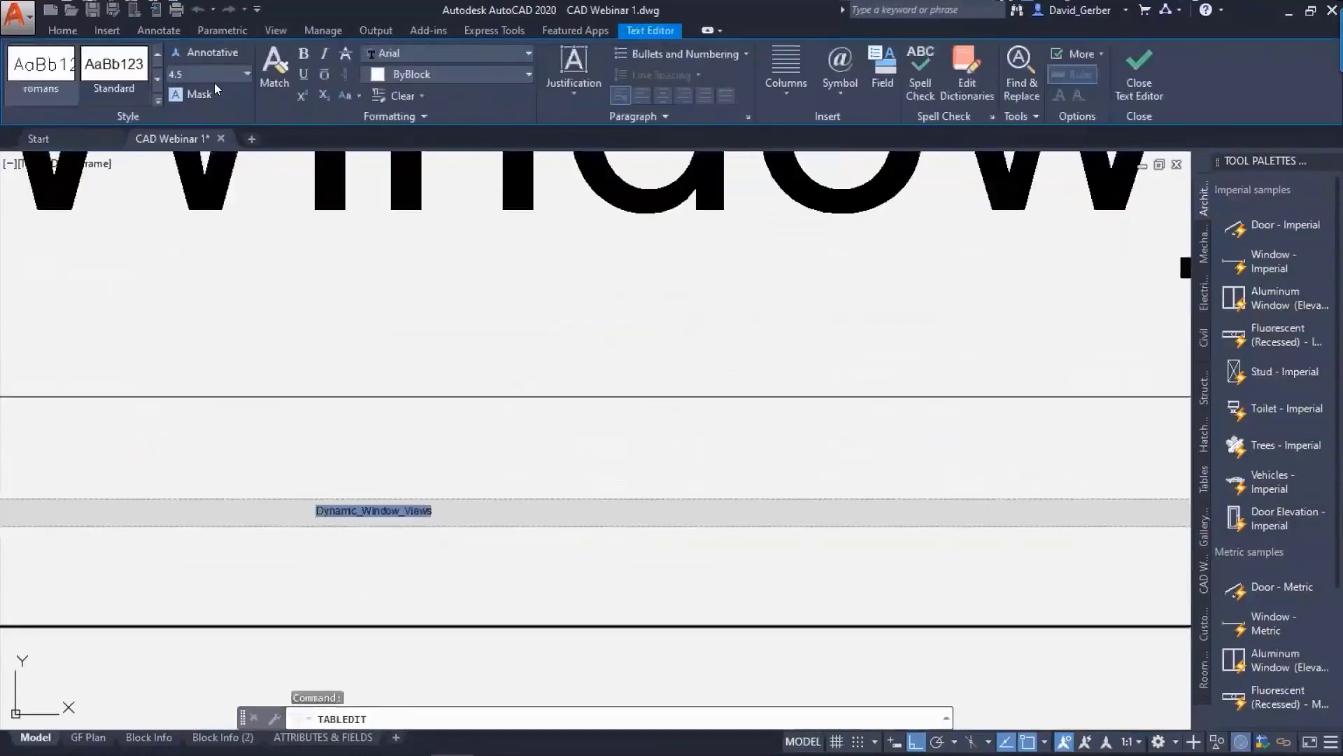
type("200")
key("Return")
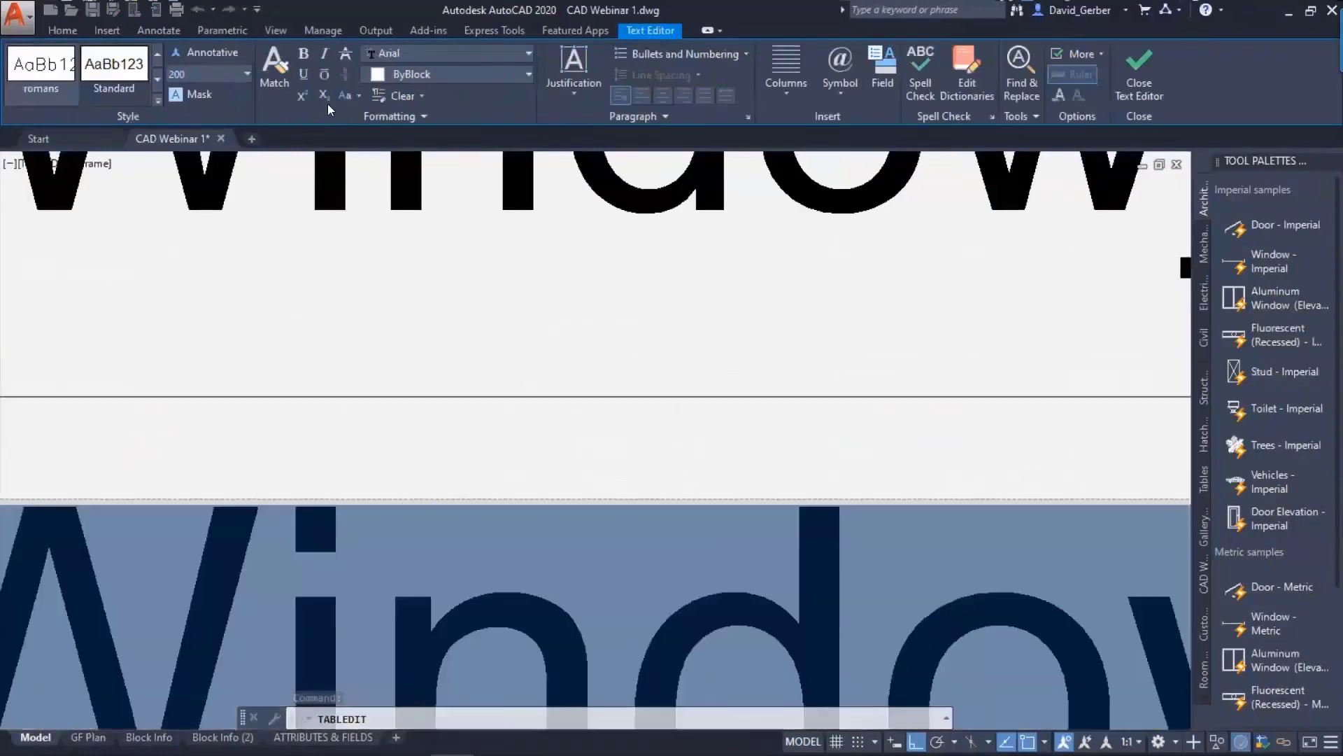
scroll(837, 455, "down", 2)
key("Escape")
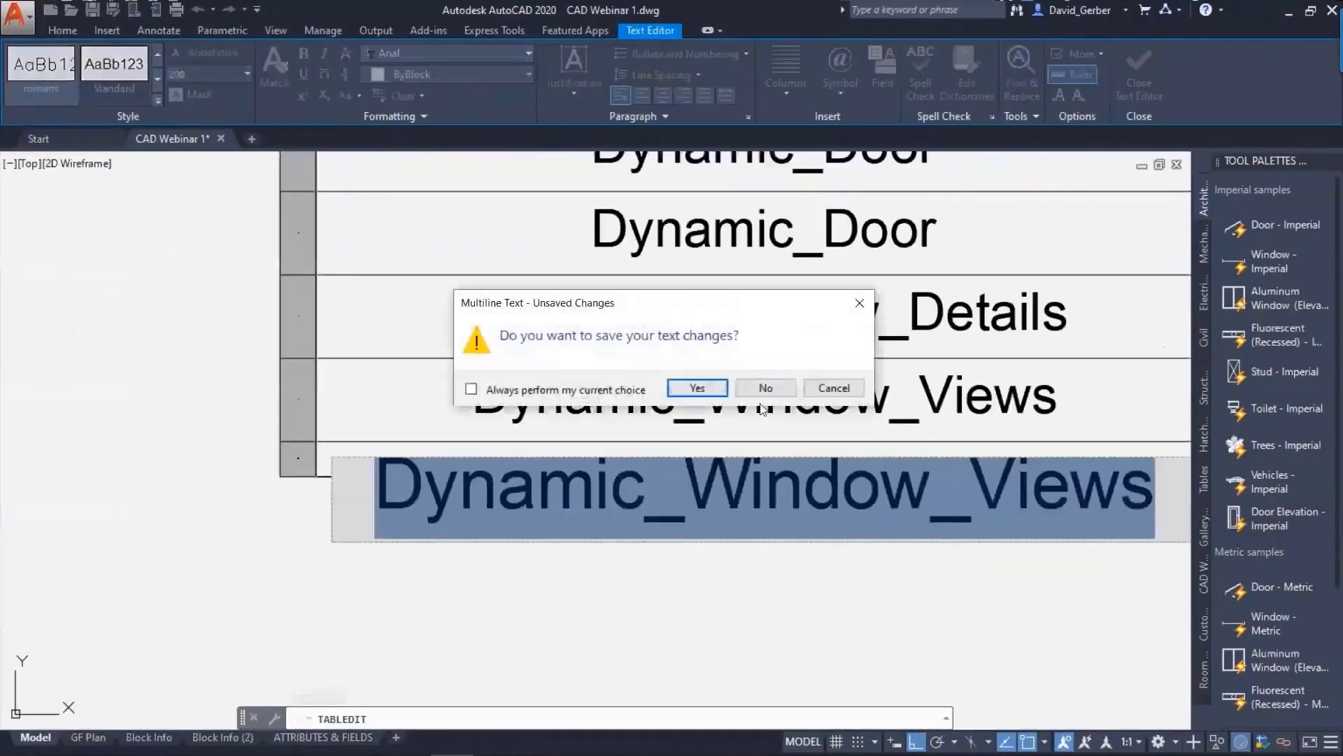
left_click(697, 388)
scroll(840, 439, "down", 2)
middle_click_drag(840, 439, 515, 474)
scroll(534, 510, "down", 2)
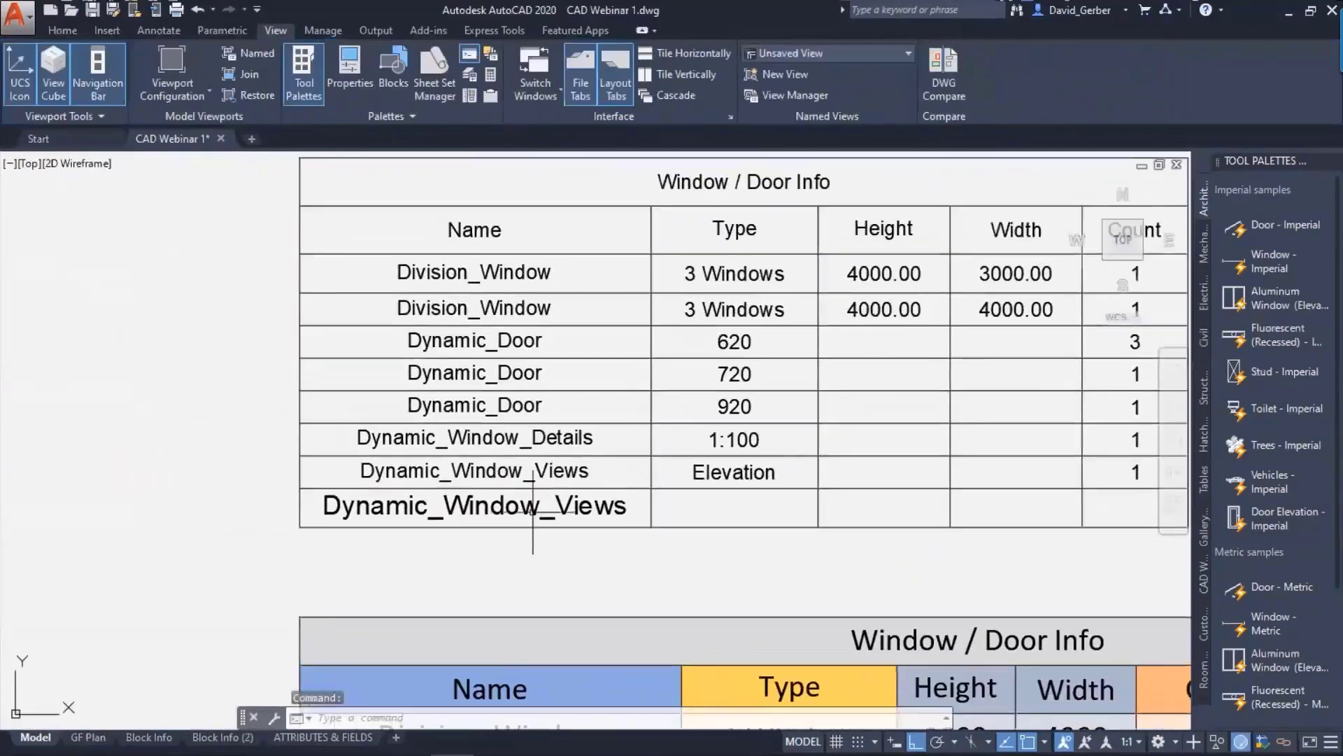
- Unlock the Dynamic_Window_Views name cell in row 9 and open its text to check the text height
scroll(570, 540, "up", 2)
double_click(563, 449)
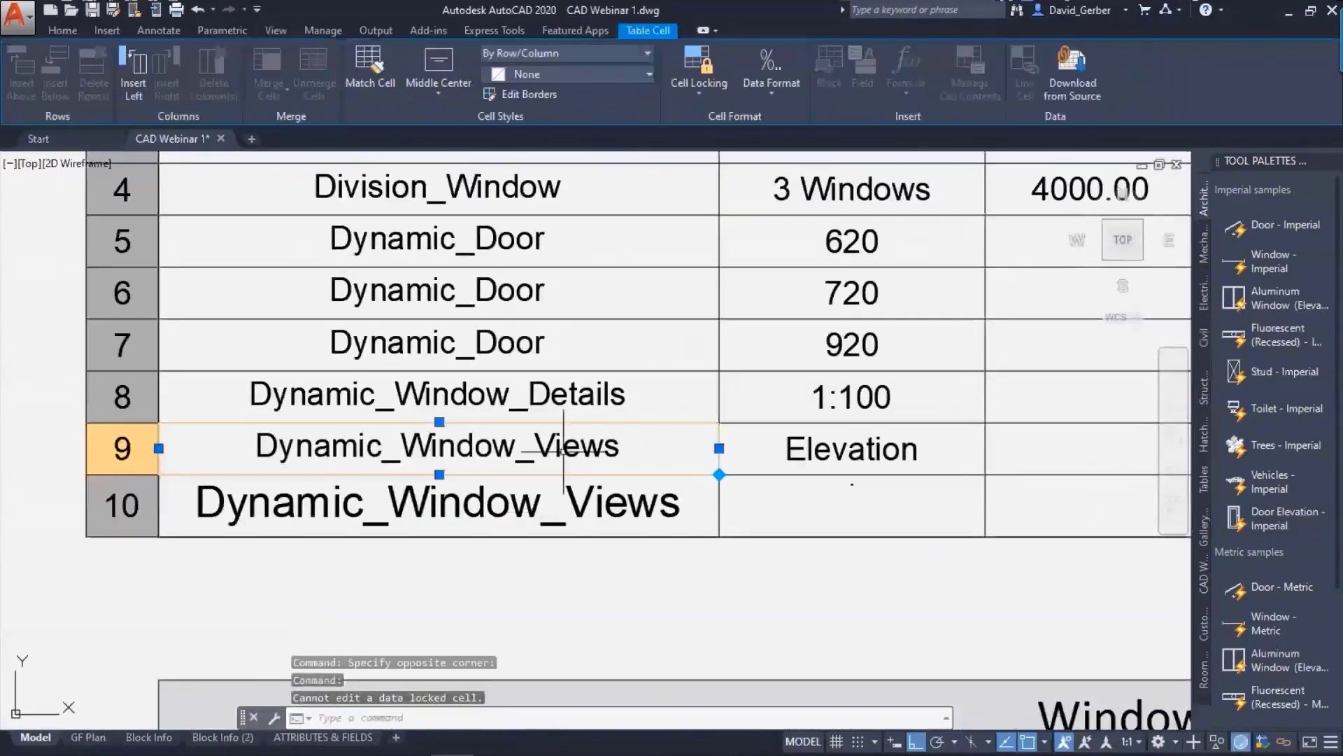
left_click(708, 74)
left_click(710, 119)
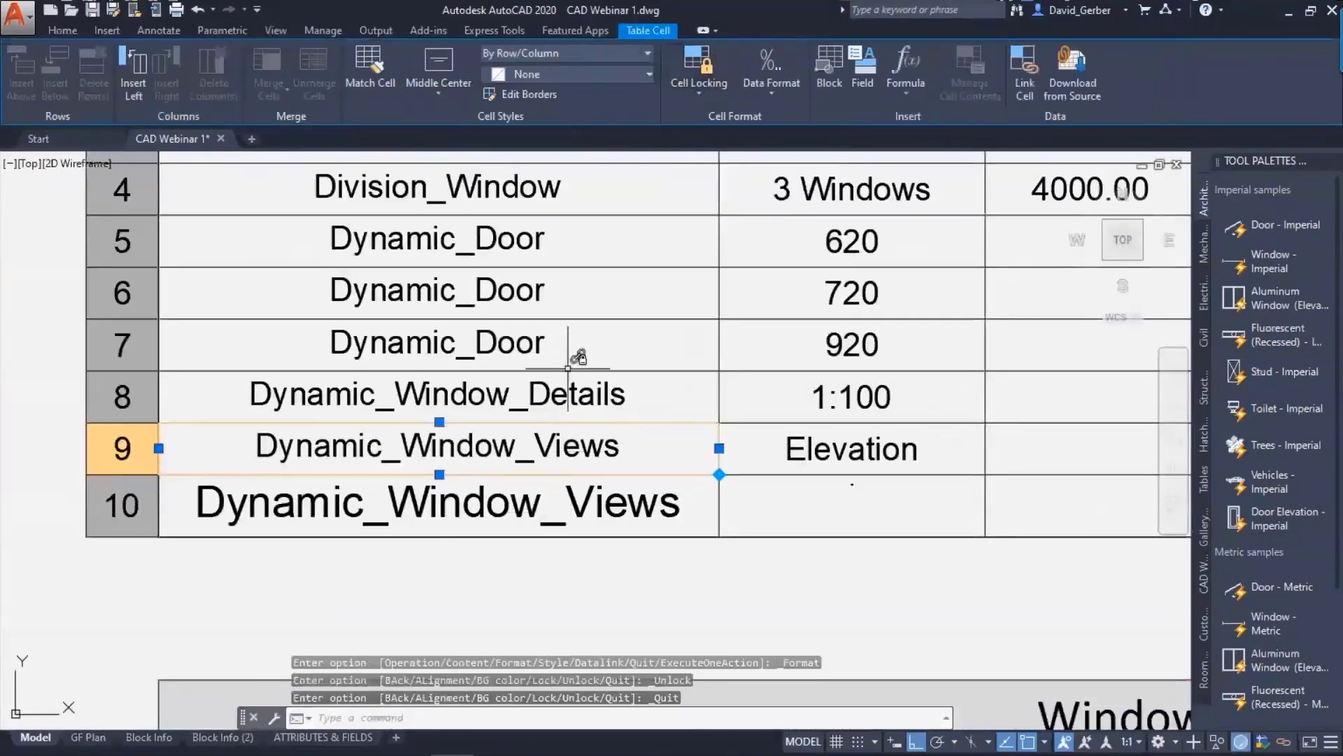
double_click(581, 444)
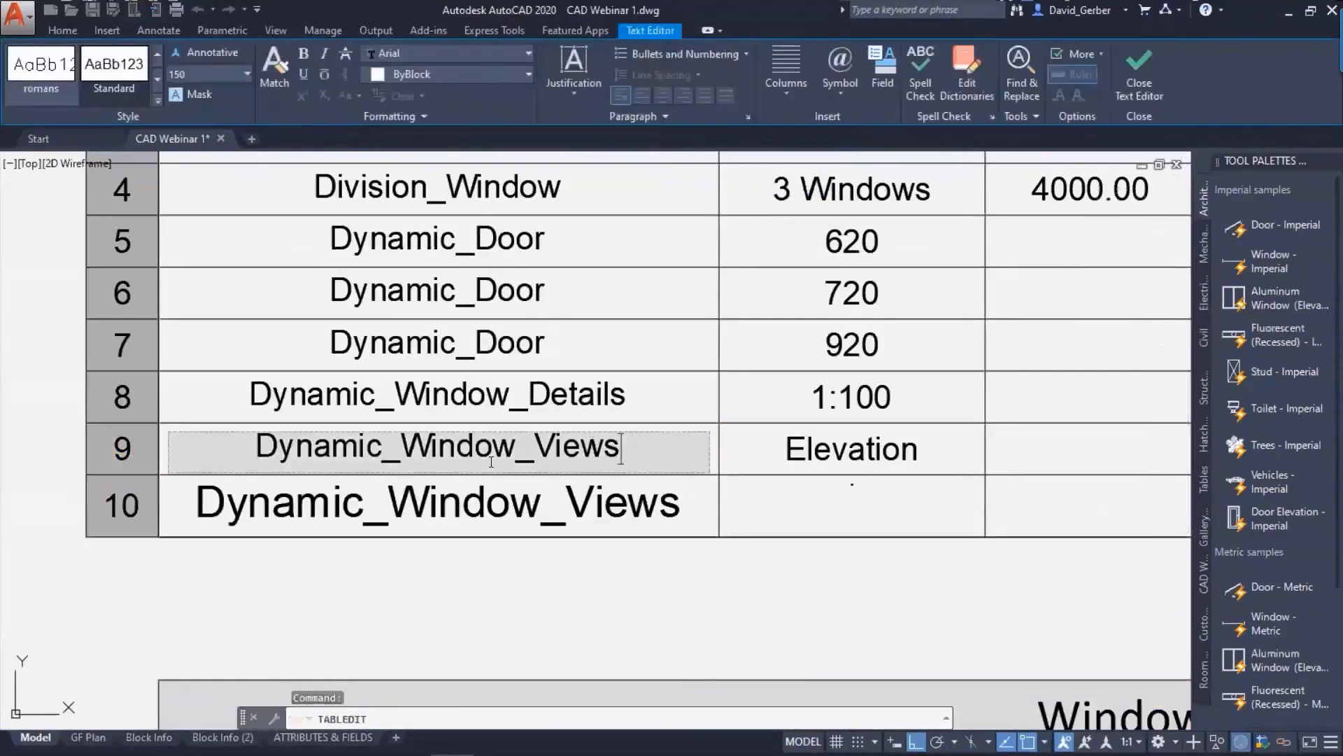
left_click_drag(620, 448, 228, 464)
left_click(301, 462)
- Set the text height of the Dynamic_Window_Views name in row 10 to 150 and close the text editor
left_click(483, 511)
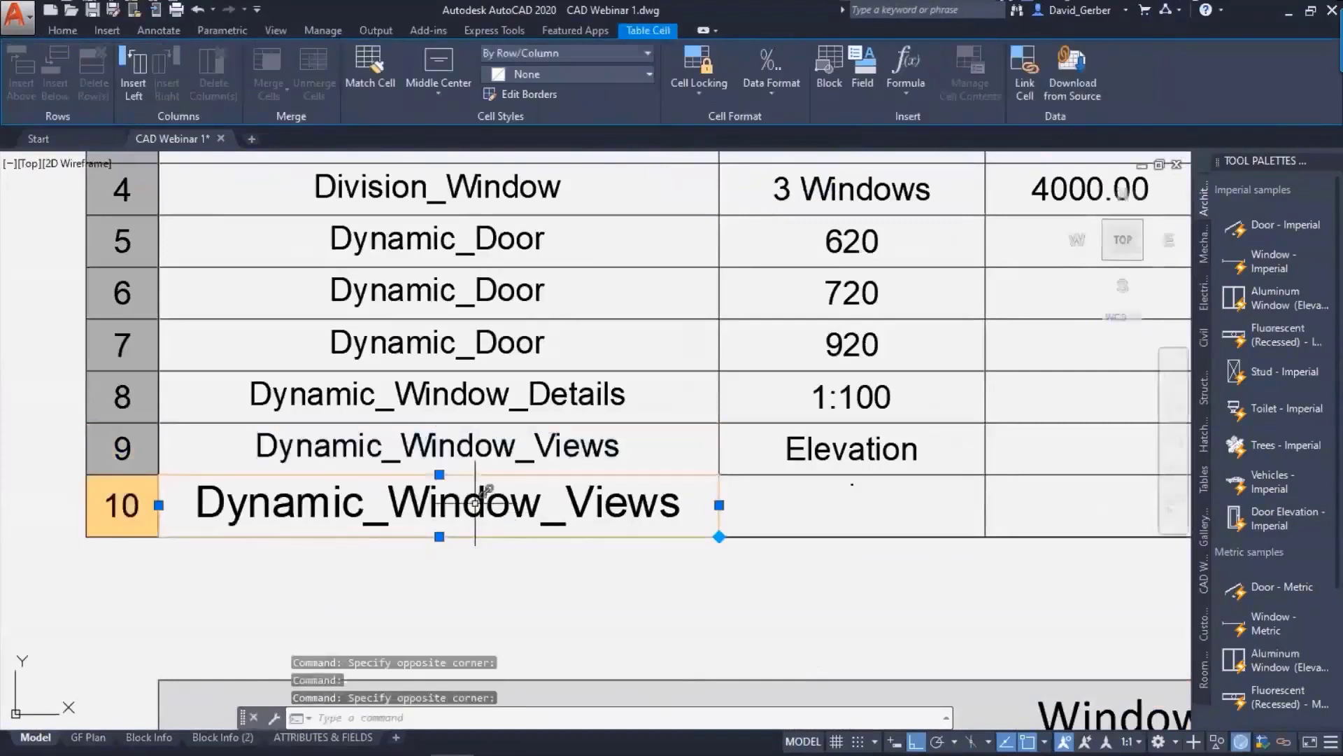
left_click(483, 455)
left_click(485, 518)
double_click(554, 509)
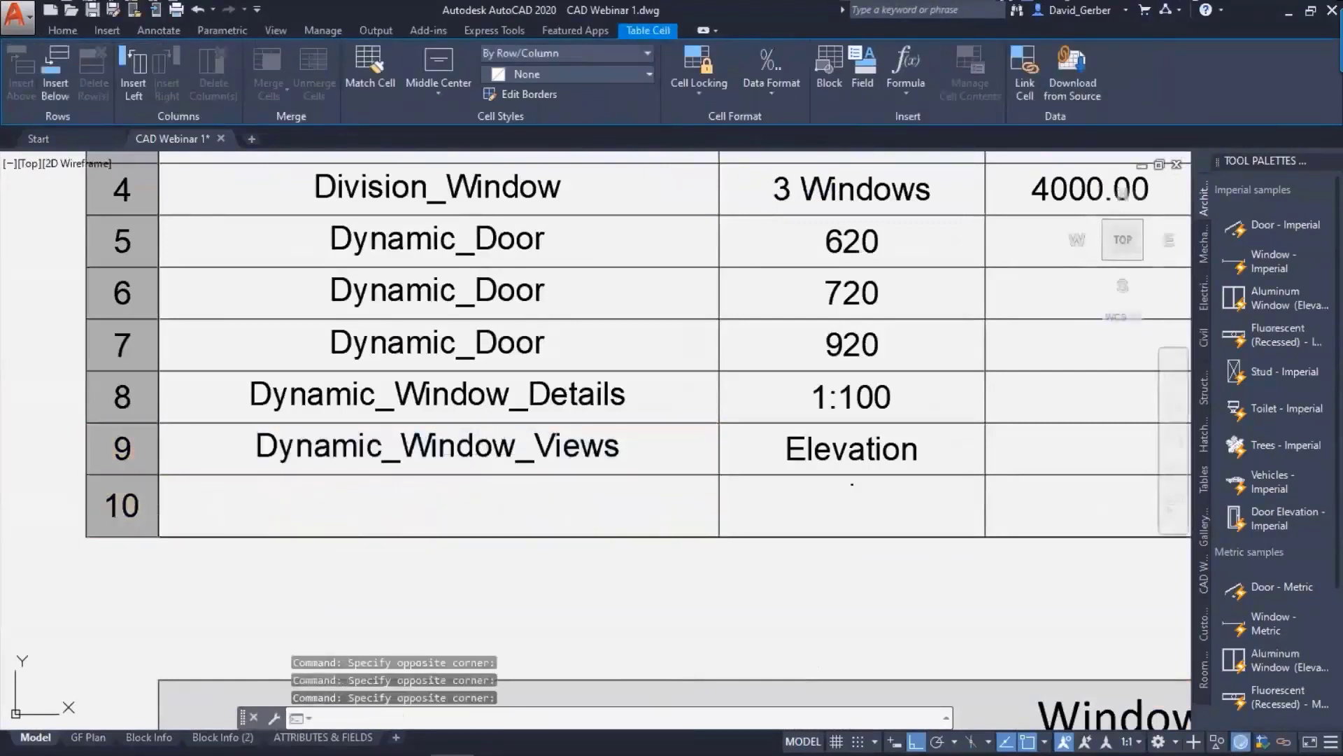
left_click_drag(683, 503, 207, 119)
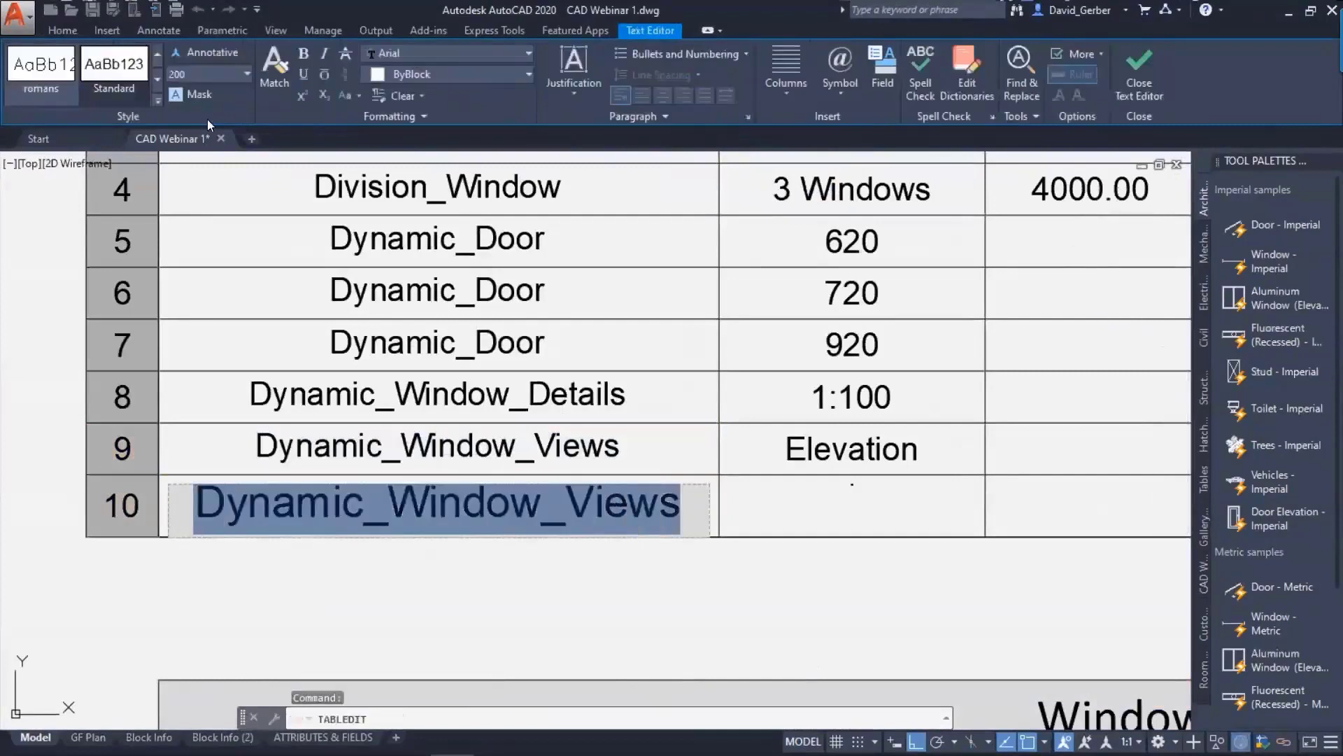
left_click(212, 72)
key("Return")
left_click(1138, 77)
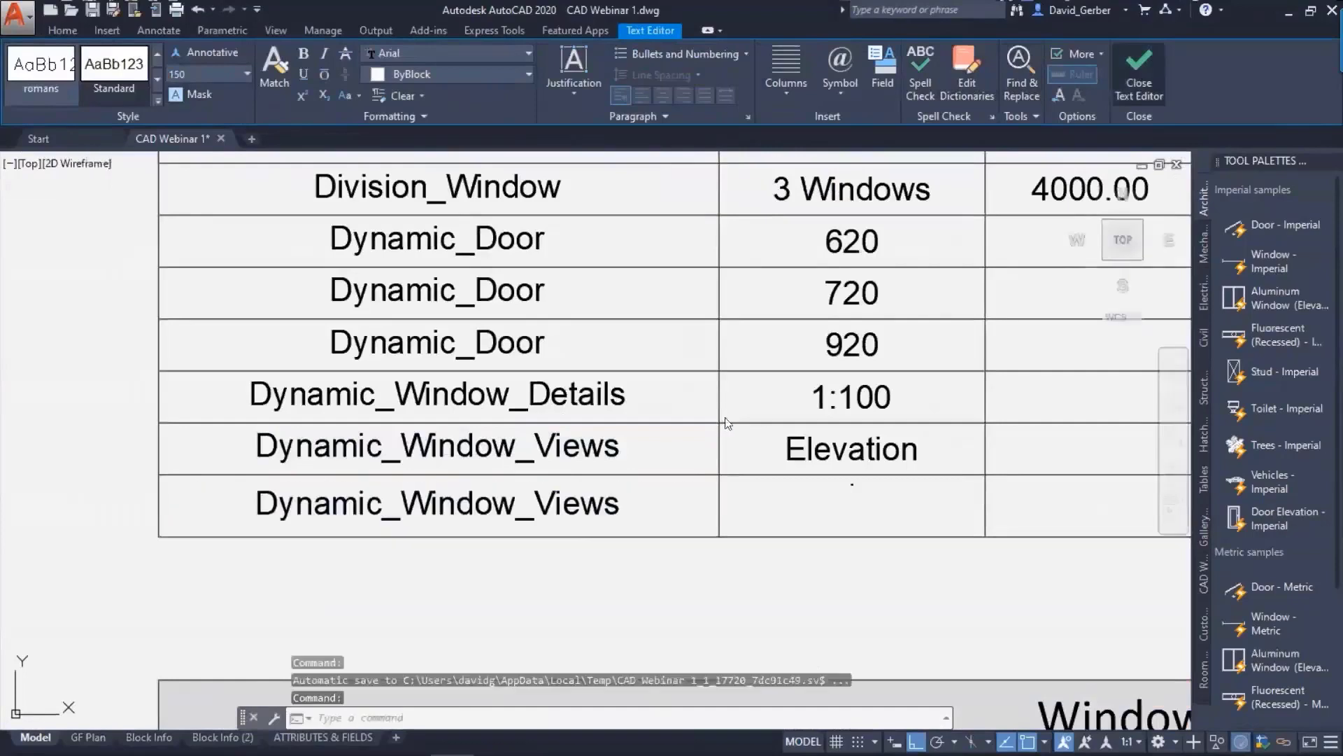
- Examine the rows and counts of the updated Window / Door Info table and the coloured table below it
scroll(728, 423, "down", 3)
scroll(818, 368, "up", 1)
middle_click_drag(764, 465, 696, 484)
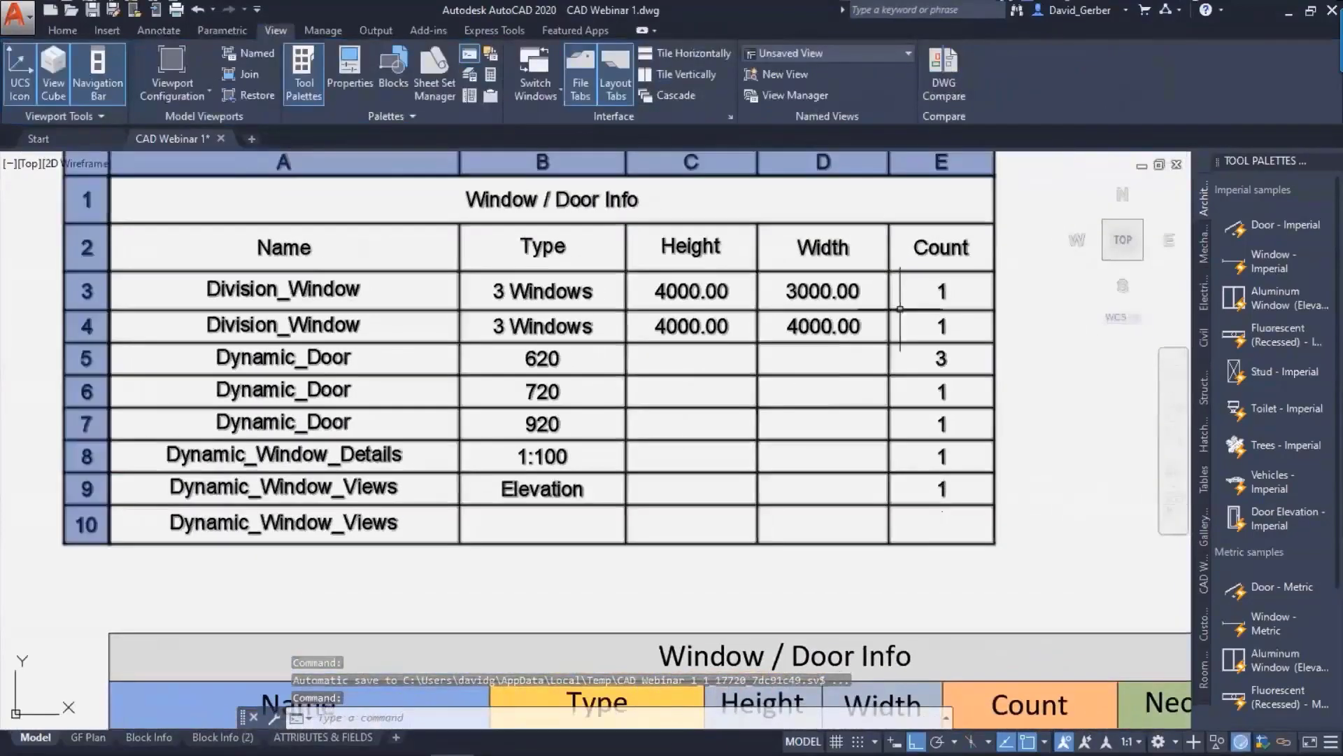
middle_click_drag(895, 313, 806, 342)
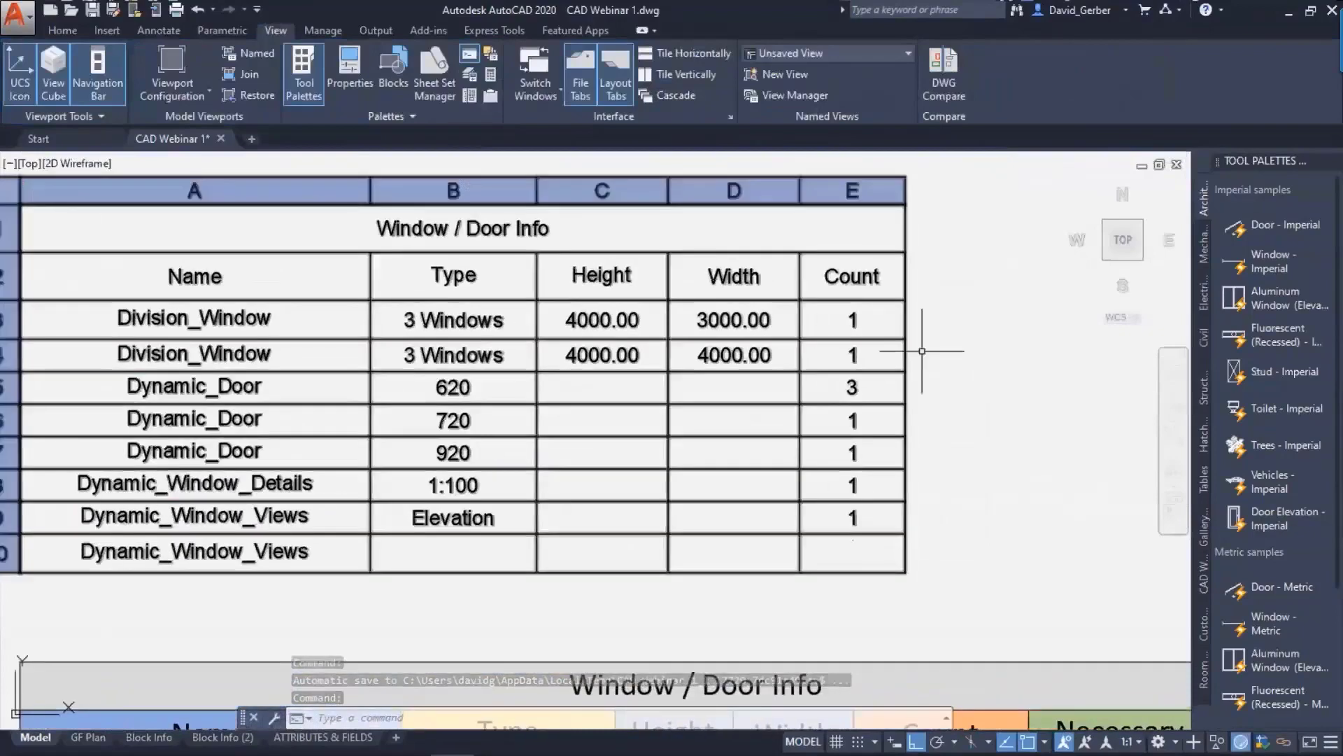
middle_click_drag(945, 339, 911, 322)
middle_click_drag(510, 384, 568, 396)
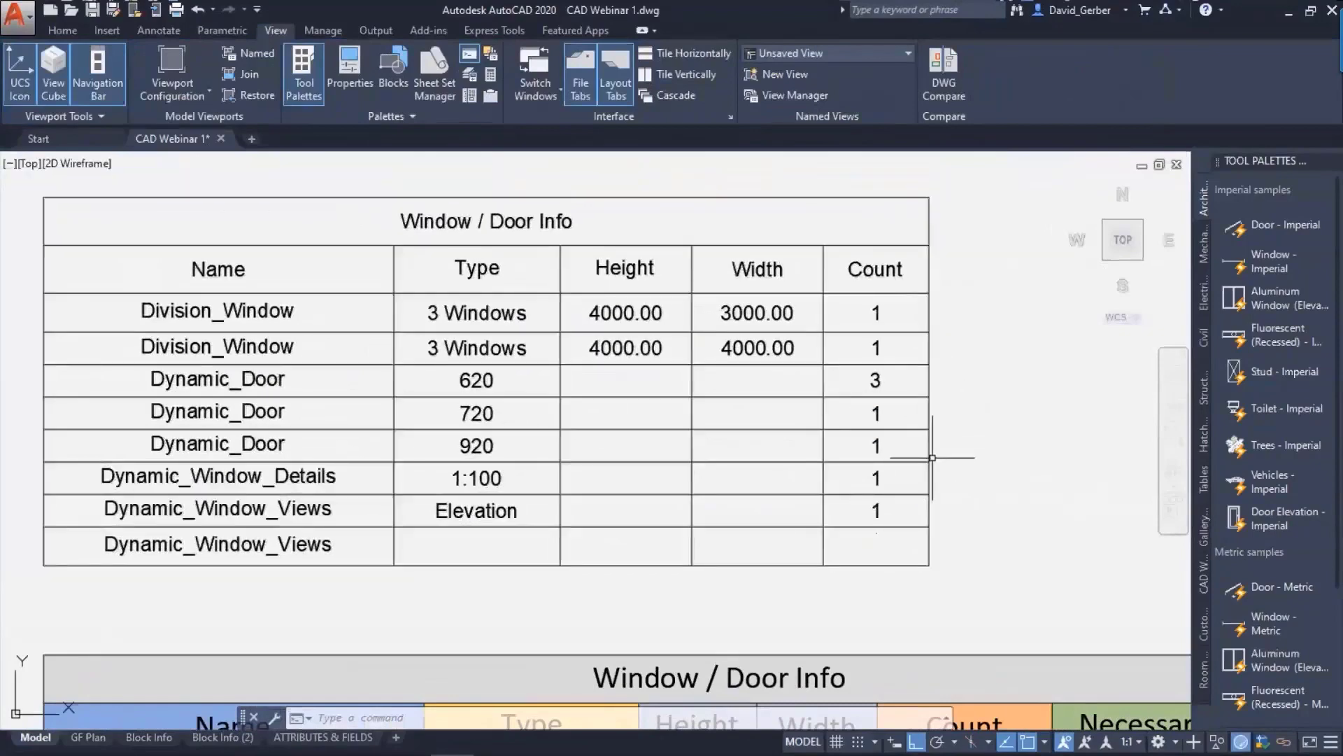
scroll(958, 447, "down", 3)
mouse_move(935, 480)
middle_mouse_down()
mouse_move(851, 365)
mouse_move(792, 350)
middle_mouse_up()
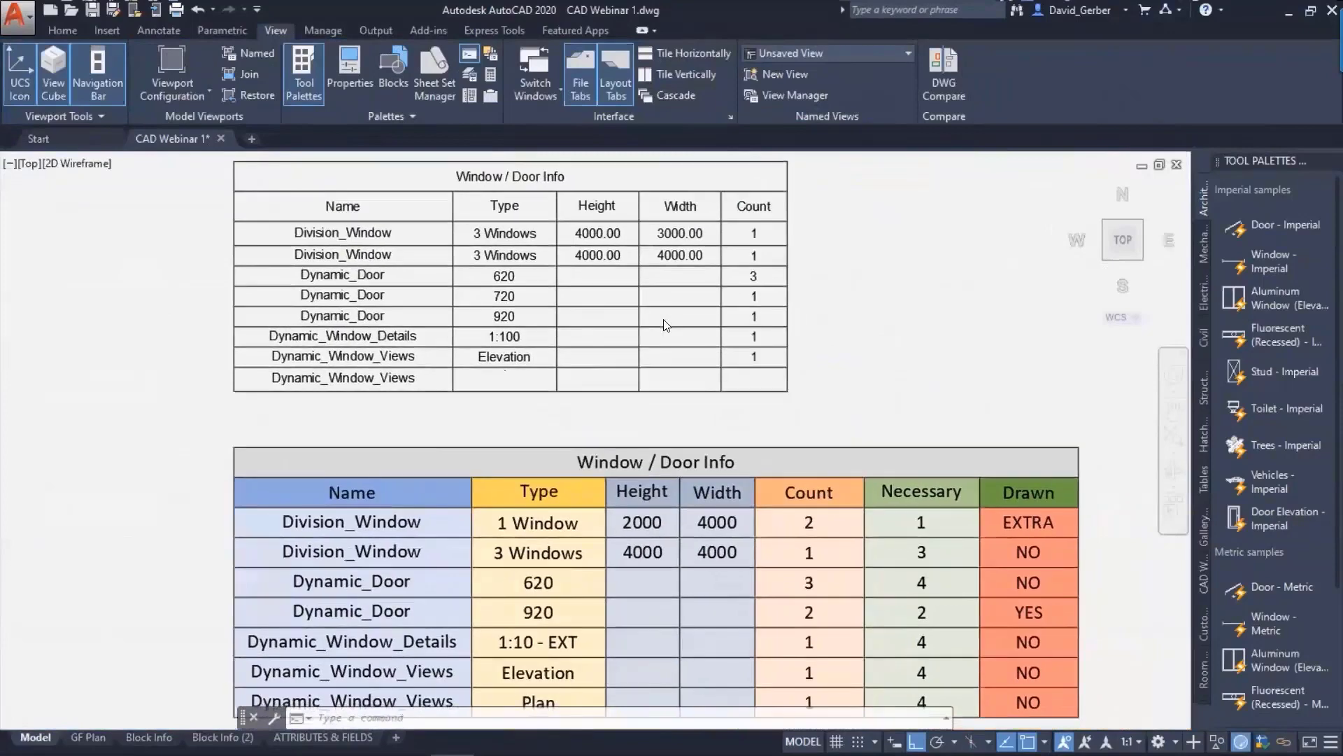
left_click(673, 340)
key("Escape")
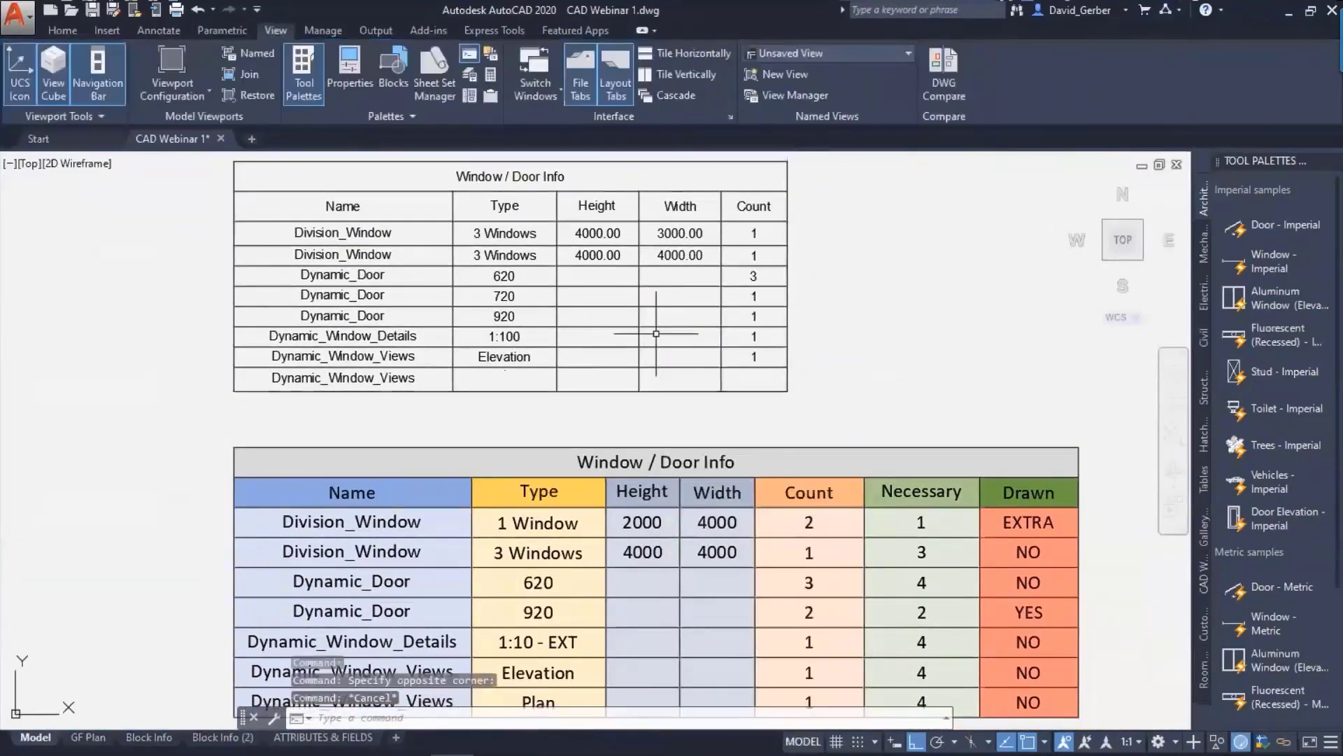
type("export")
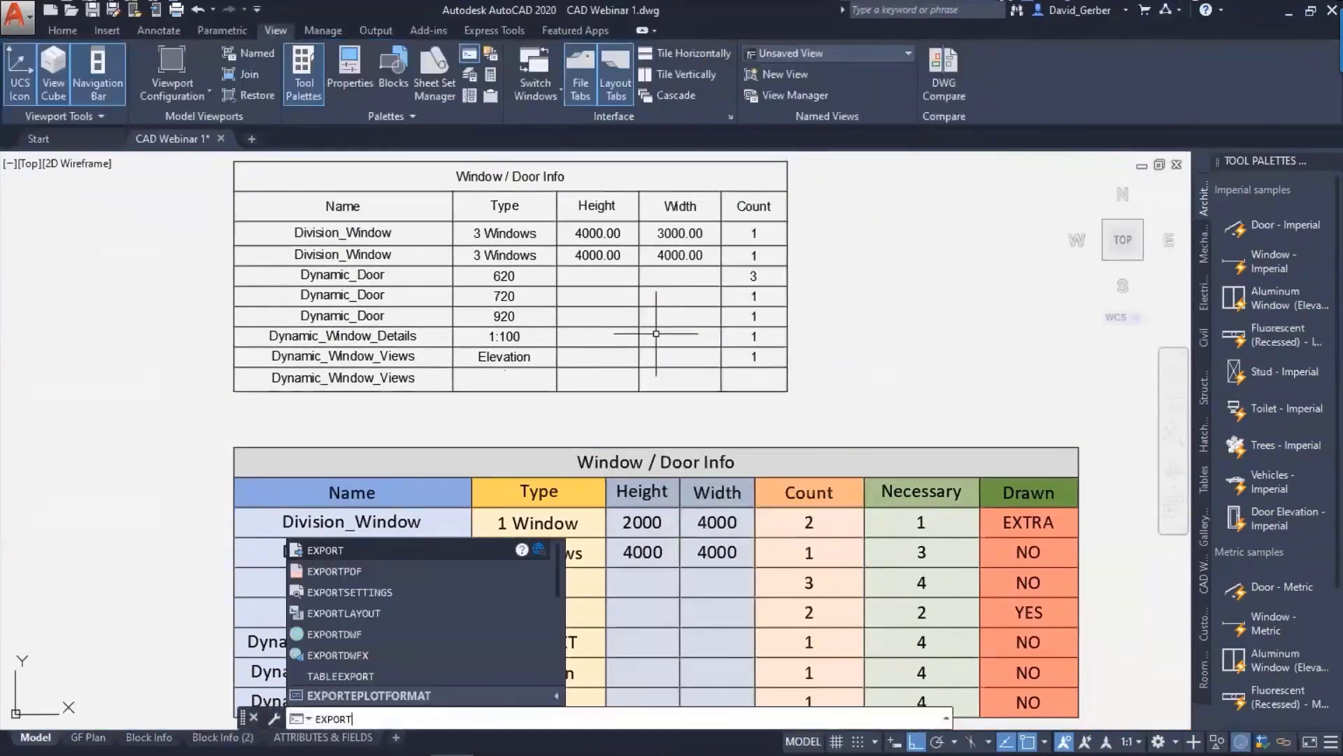
key("Escape")
- Try to export the plain Window / Door Info table as comma-delimited file Table1 with TABLEEXPORT, replacing the existing file
type("TABle")
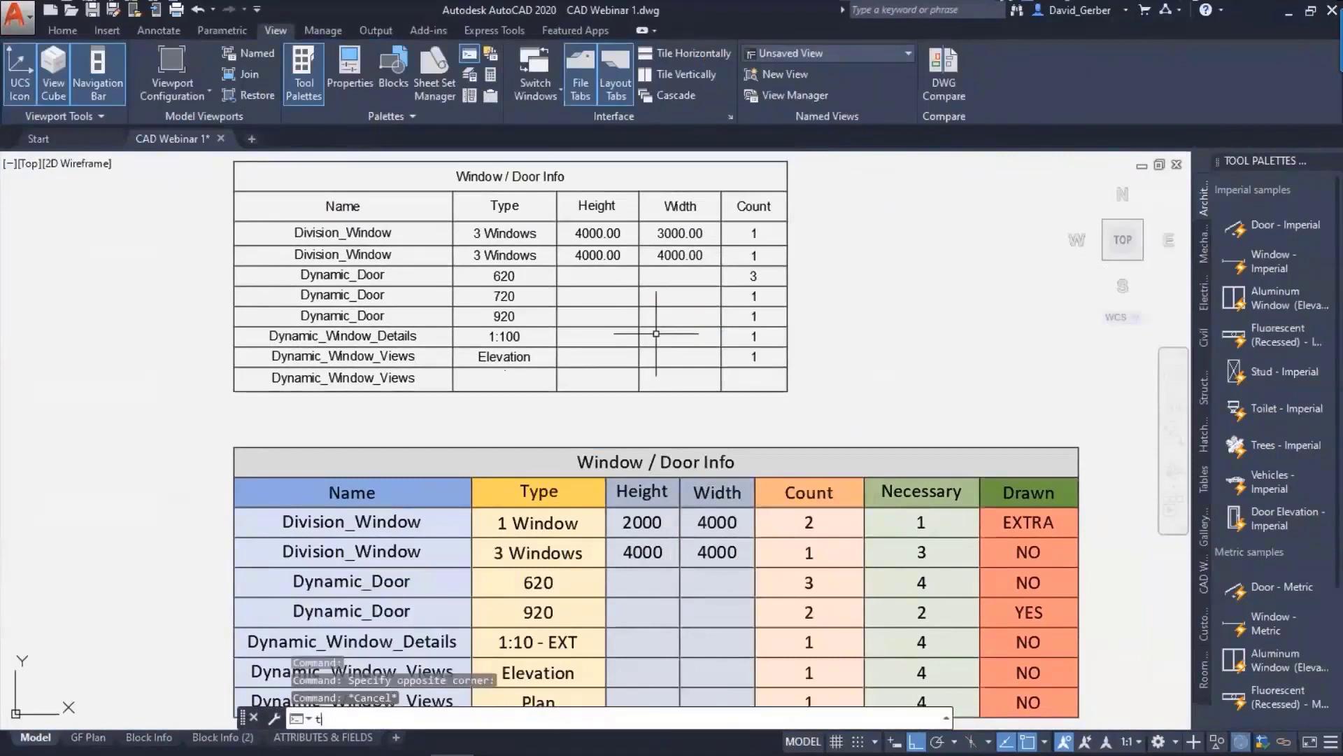
type("export")
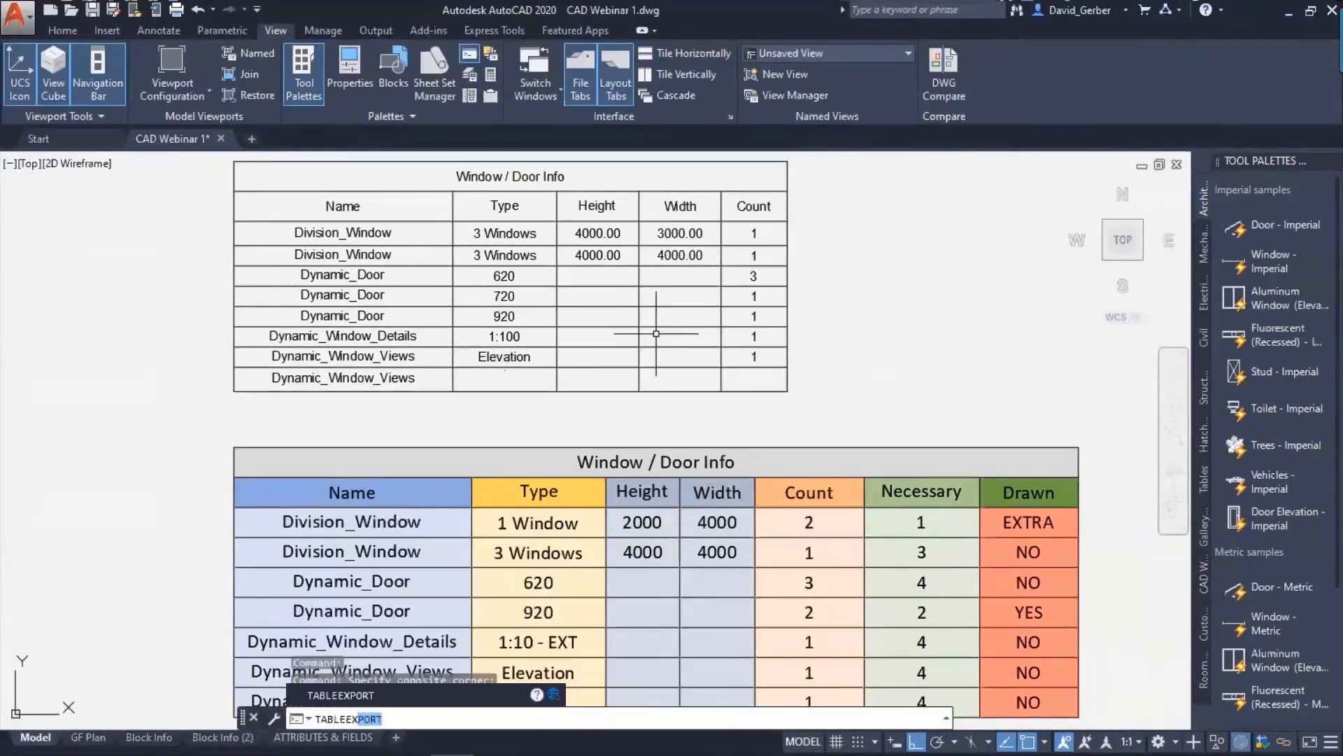
key("Return")
left_click(786, 329)
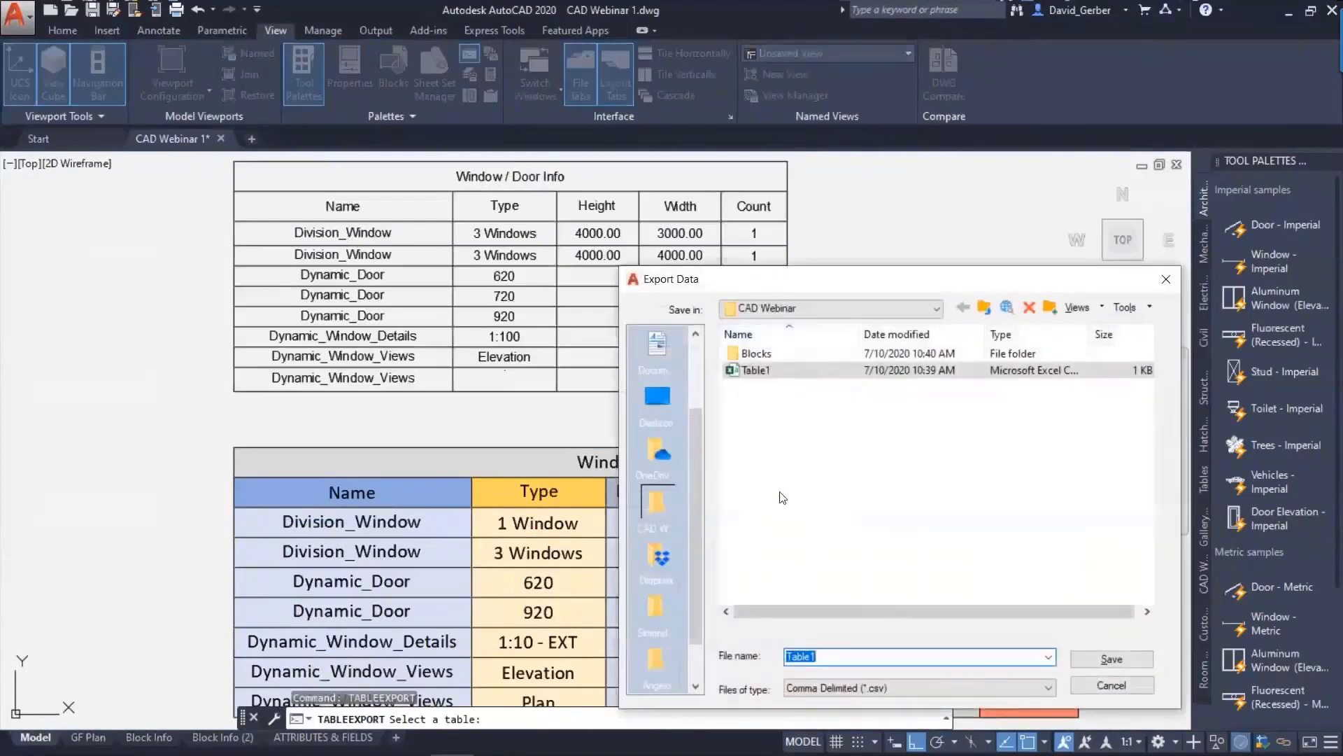
left_click(1097, 655)
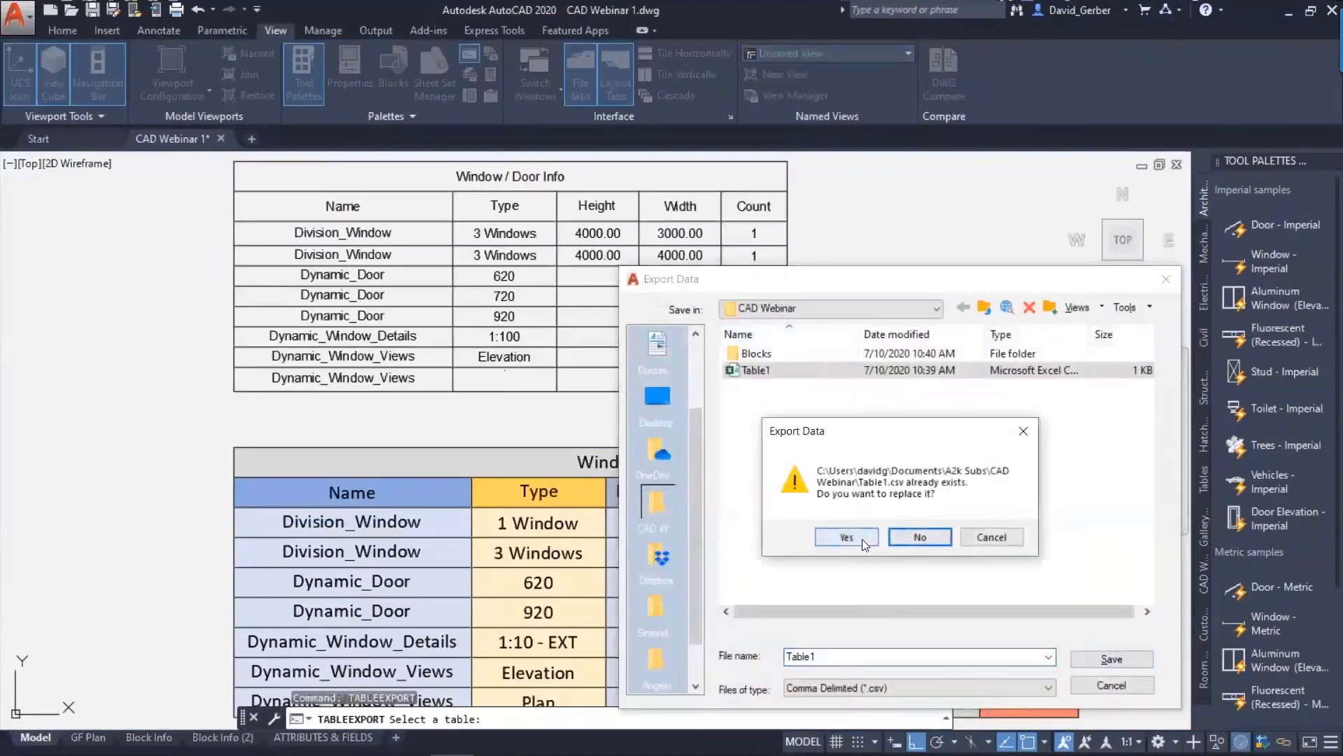
left_click(862, 538)
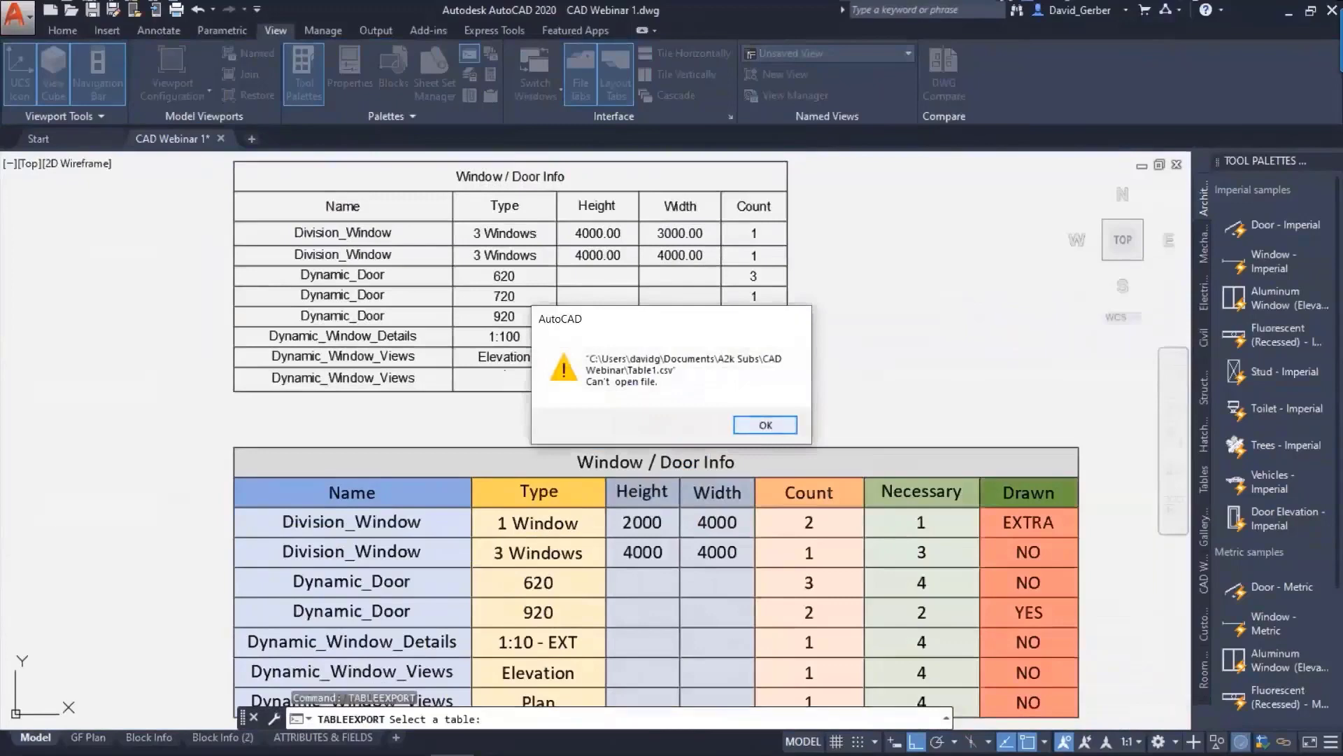
left_click(756, 428)
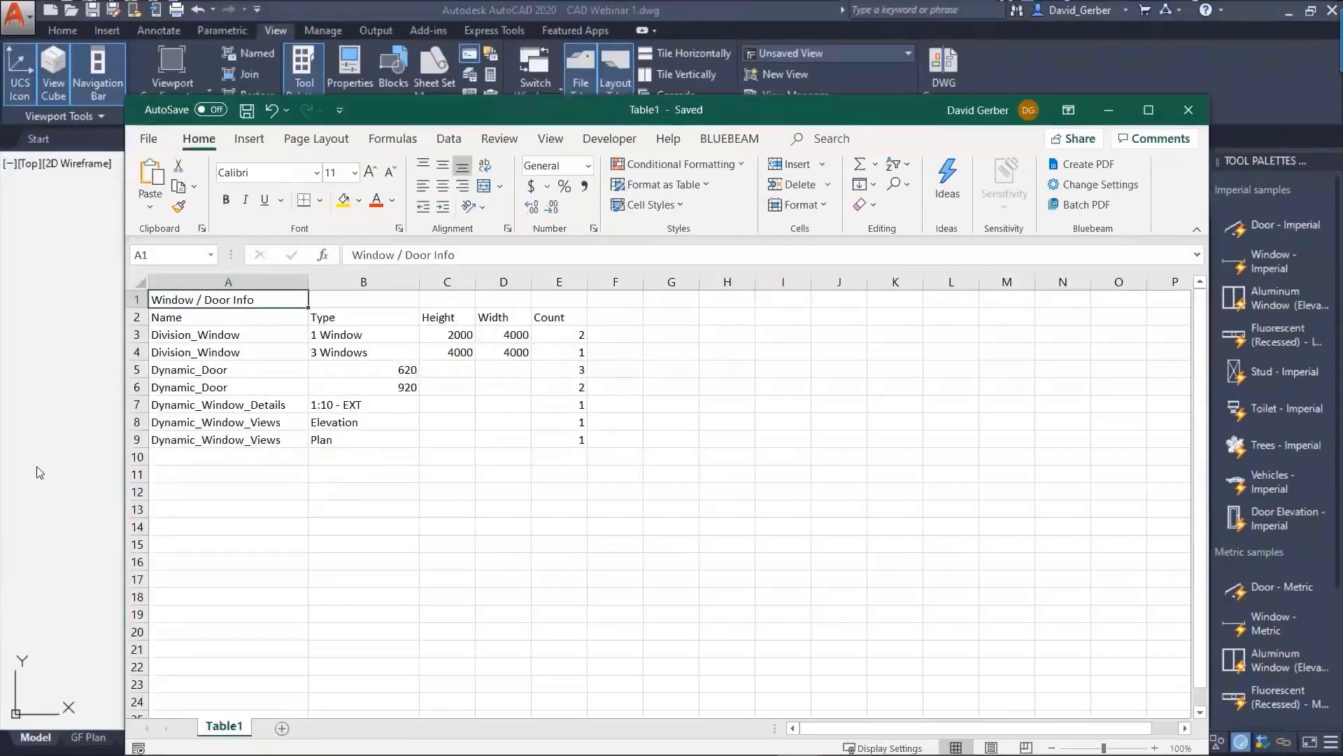
- Switch to the Drawn Blocks workbook in Excel and inspect the formulas in its Drawn and Cost columns
left_click(68, 447)
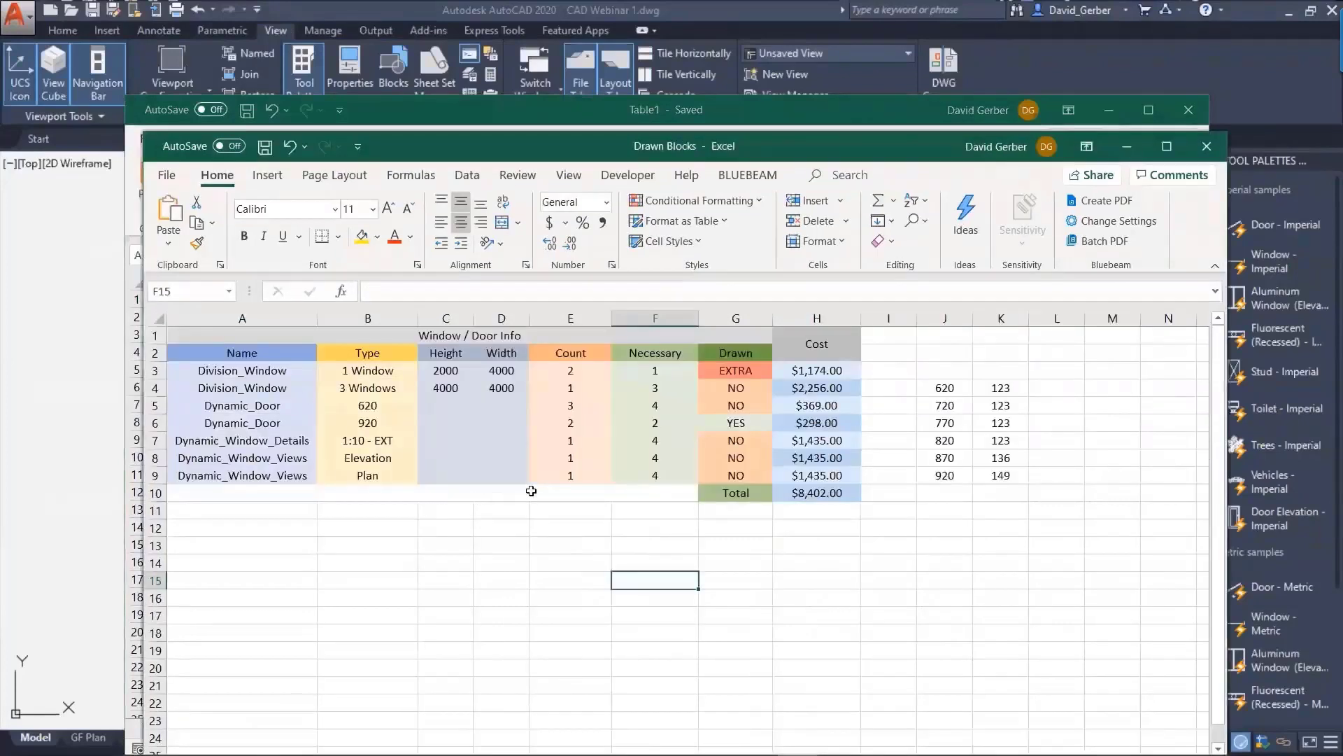
left_click(728, 371)
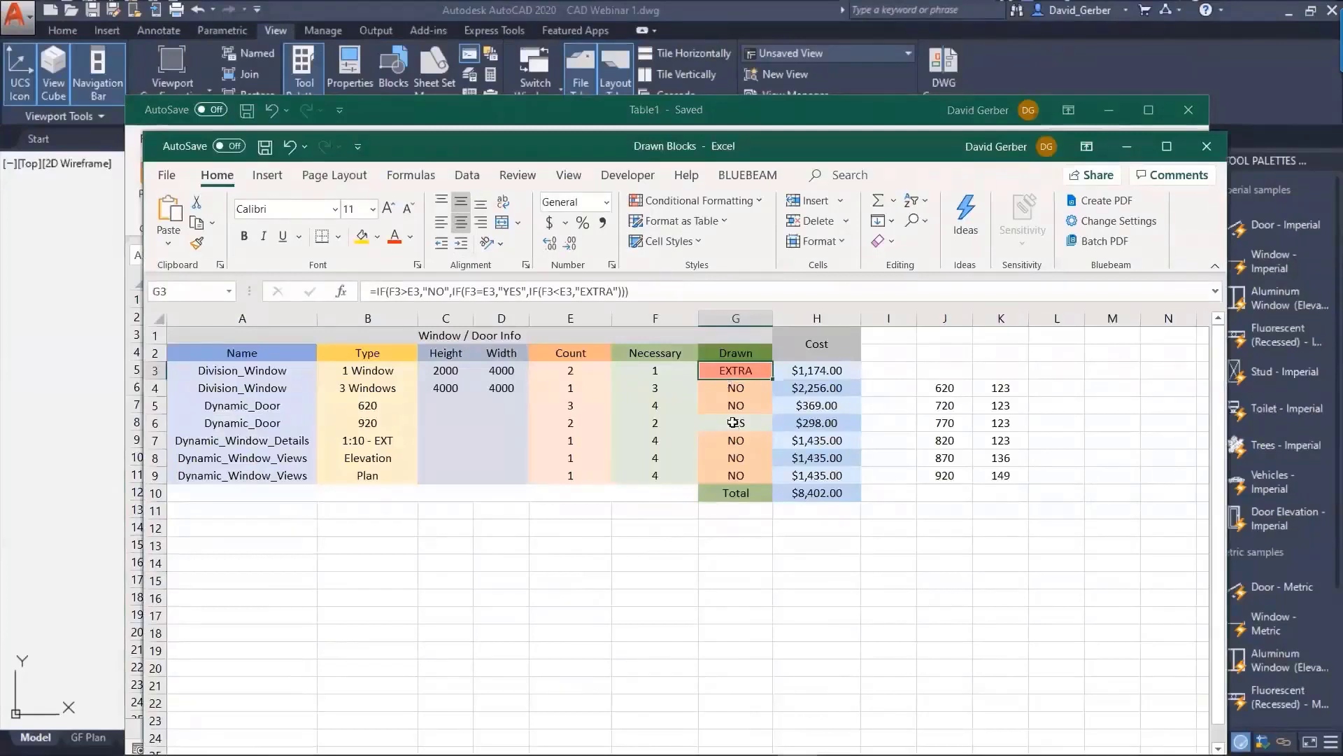
left_click(842, 369)
left_click(843, 406)
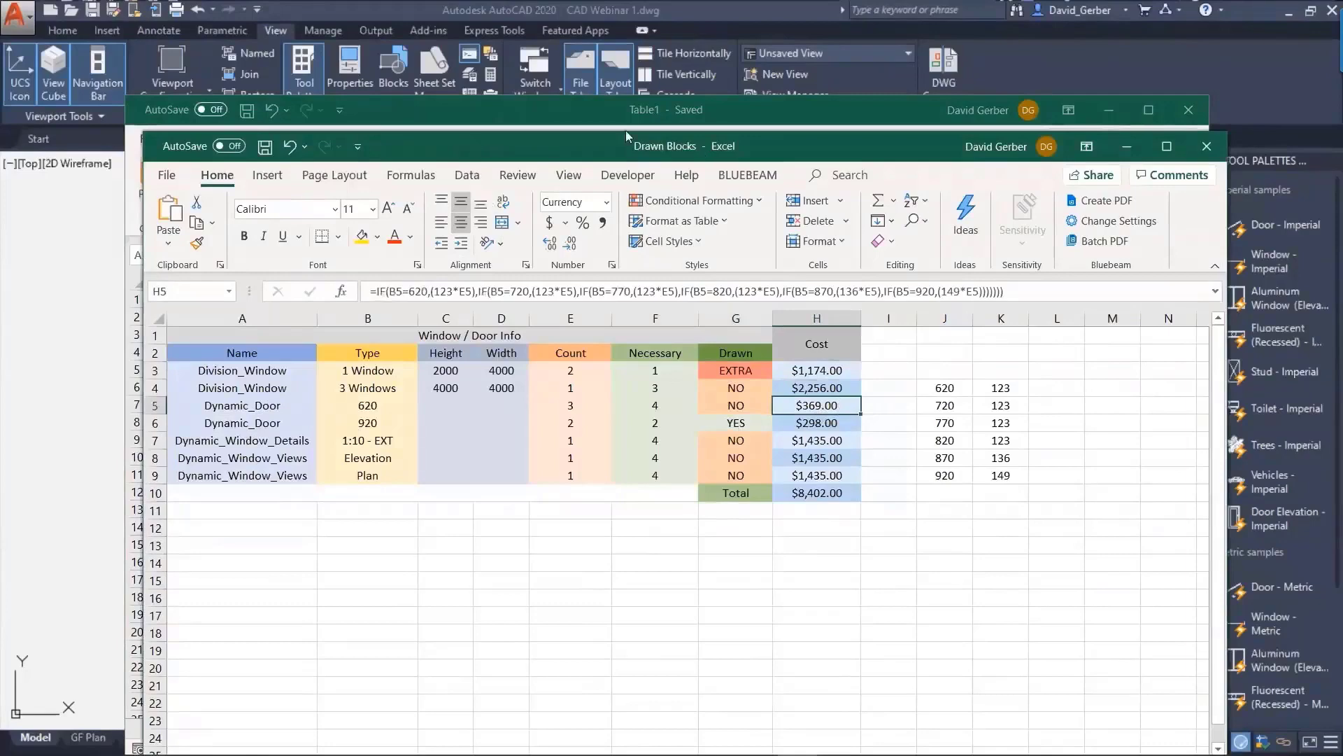
- Arrange both workbooks so they overlap less, set Dynamic_Door type cell B5 in Table1 to 870, and return to Drawn Blocks
left_click_drag(625, 137, 861, 146)
left_click_drag(411, 119, 329, 144)
left_click(304, 393)
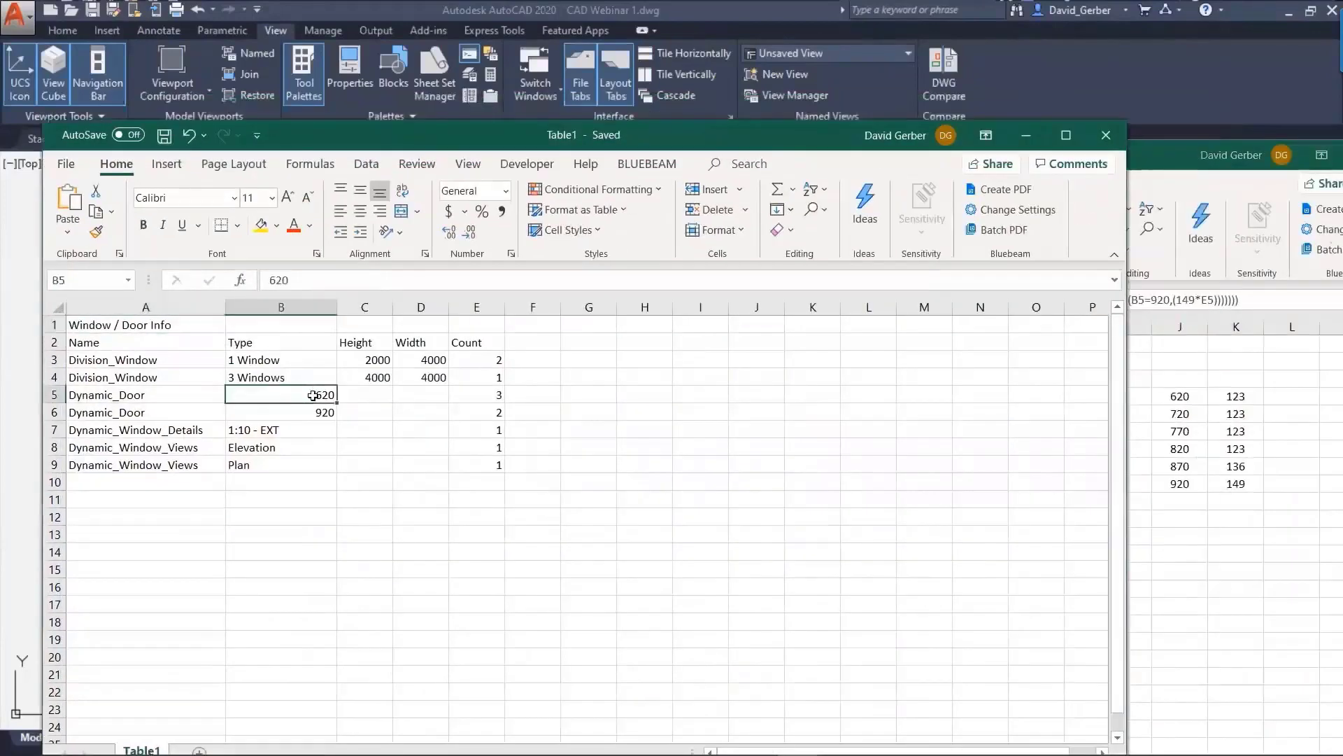
type("870")
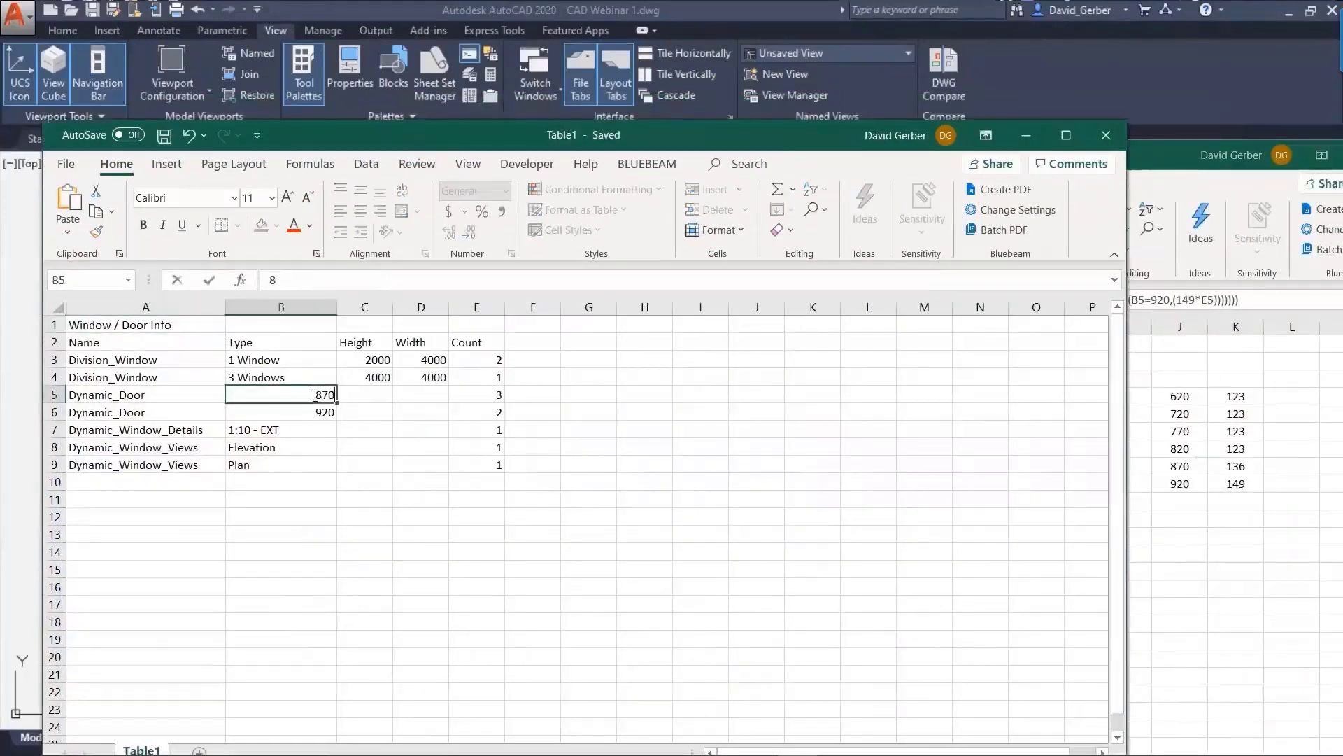
key("Return")
left_click(1133, 531)
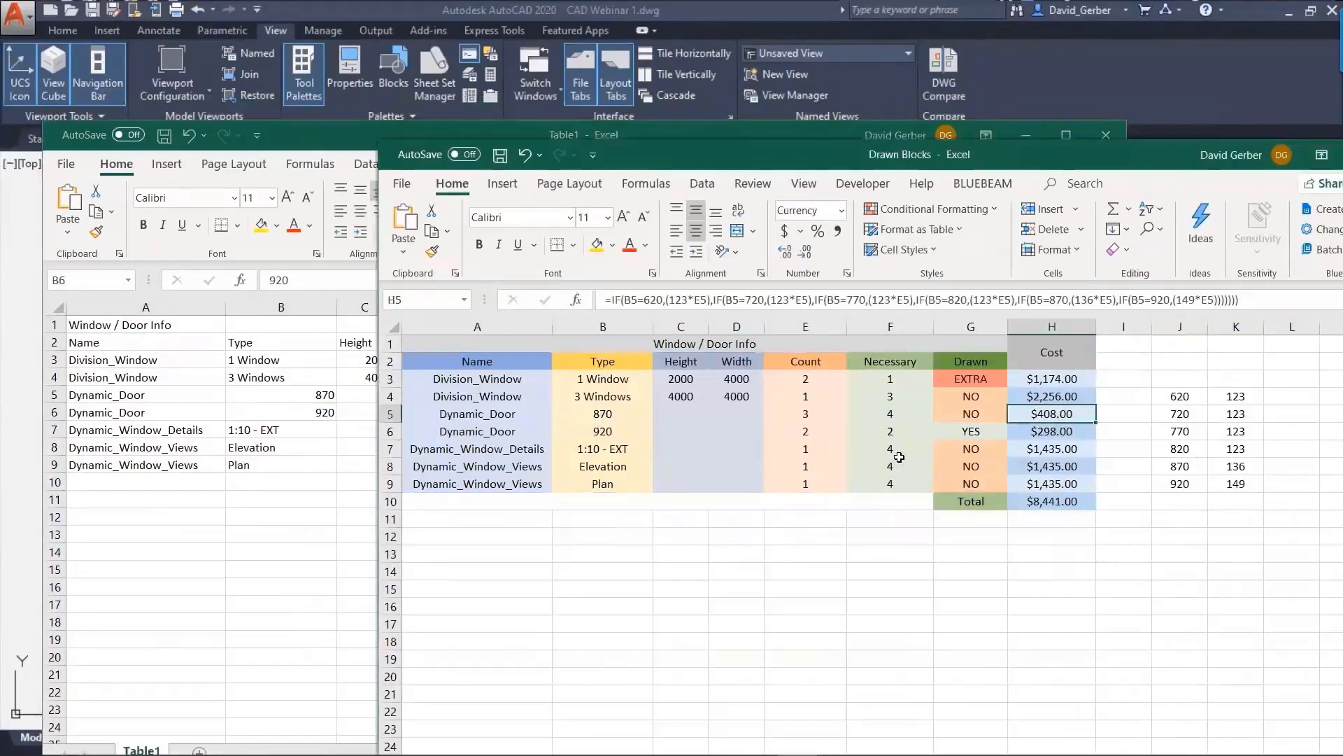
- Switch back to AutoCAD and examine the two coloured Window / Door Info tables, including the Drawn and Cost columns
left_click(1020, 68)
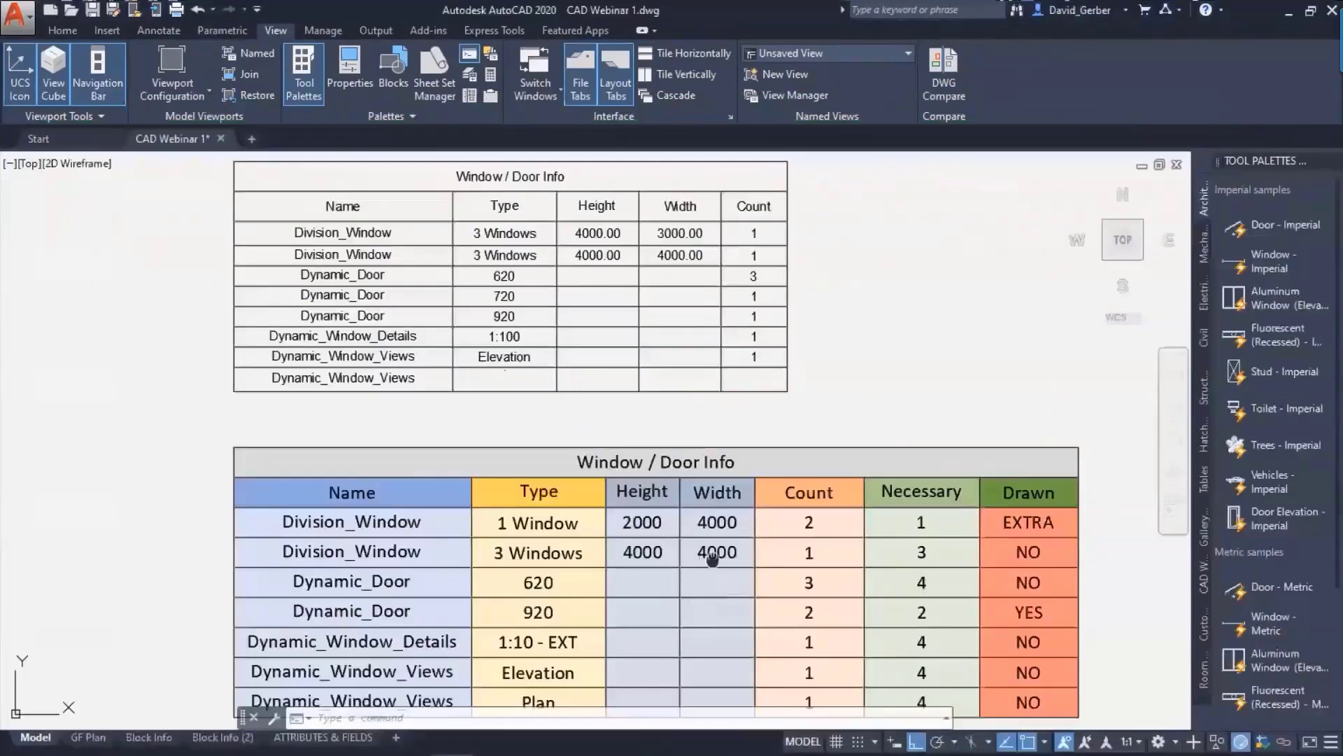
middle_click_drag(723, 549, 682, 418)
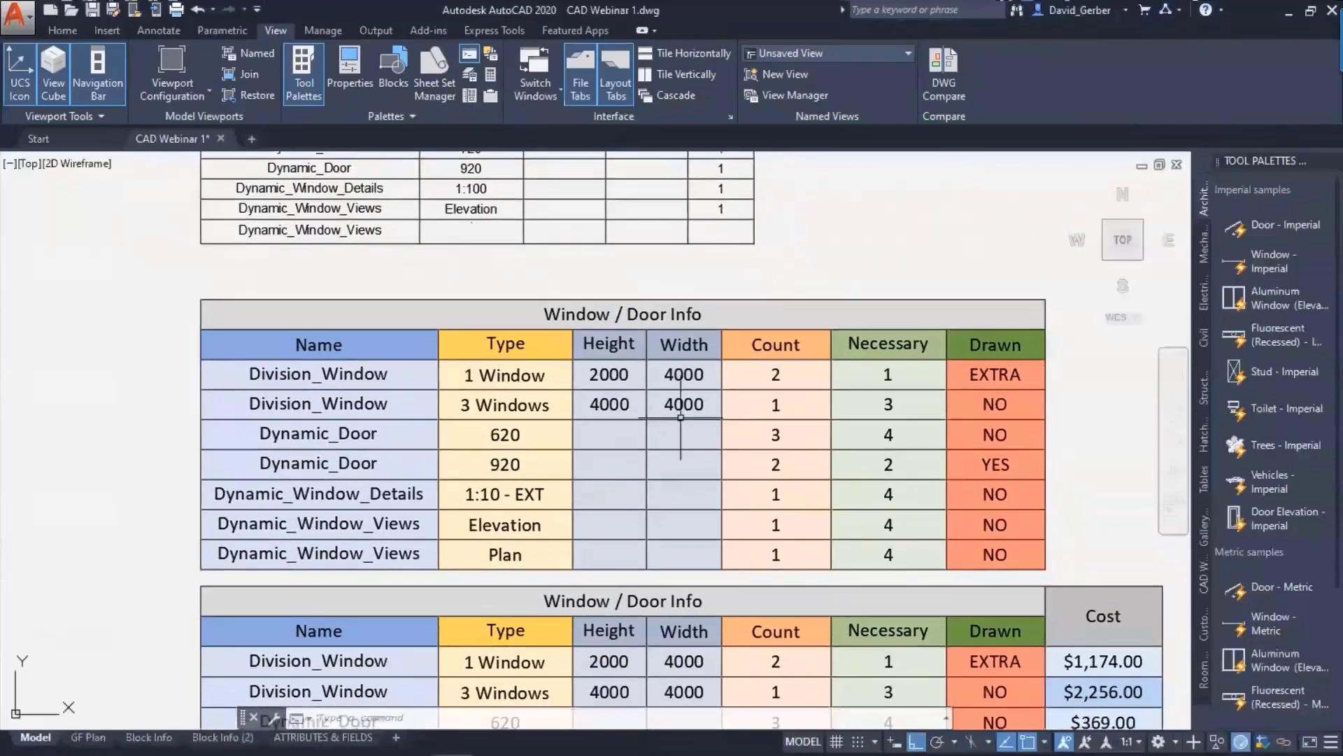
scroll(681, 418, "down", 2)
mouse_move(682, 417)
middle_mouse_down()
mouse_move(674, 426)
mouse_move(649, 391)
middle_mouse_up()
left_click(714, 518)
key("Escape")
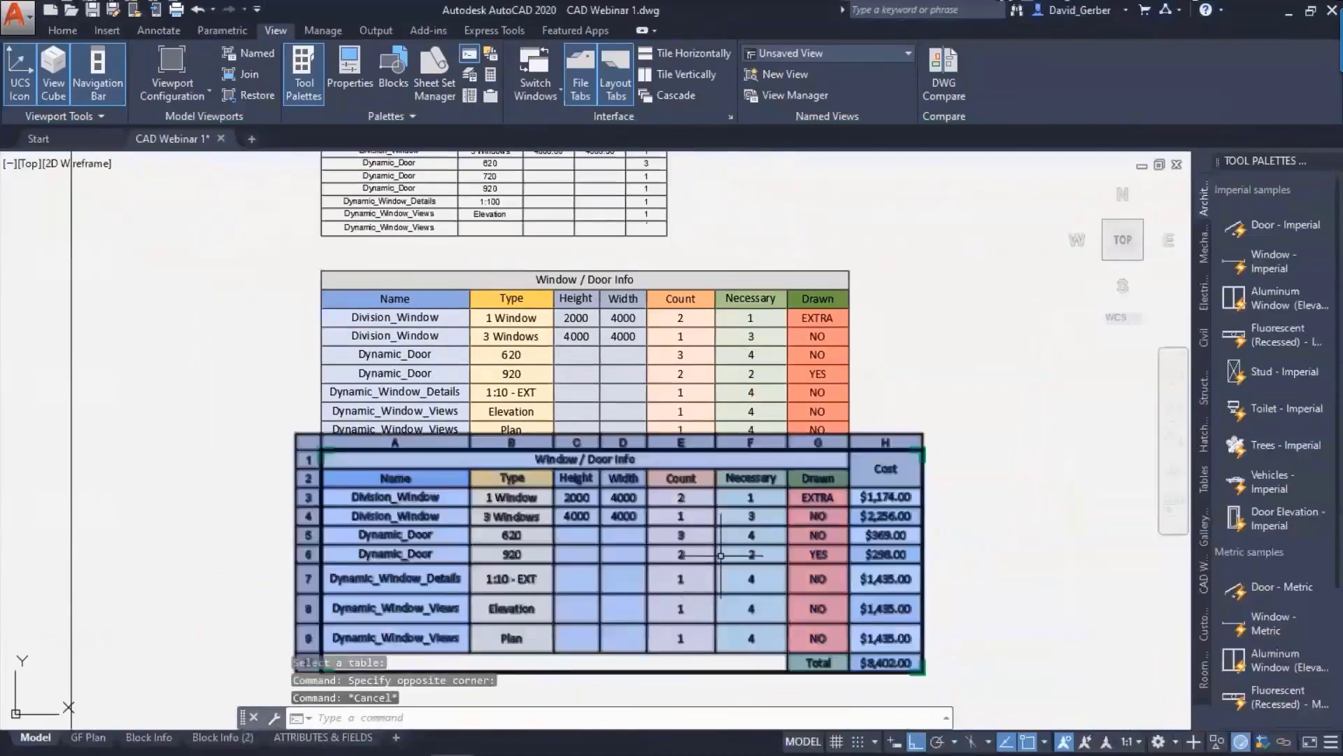
middle_click_drag(942, 575, 951, 550)
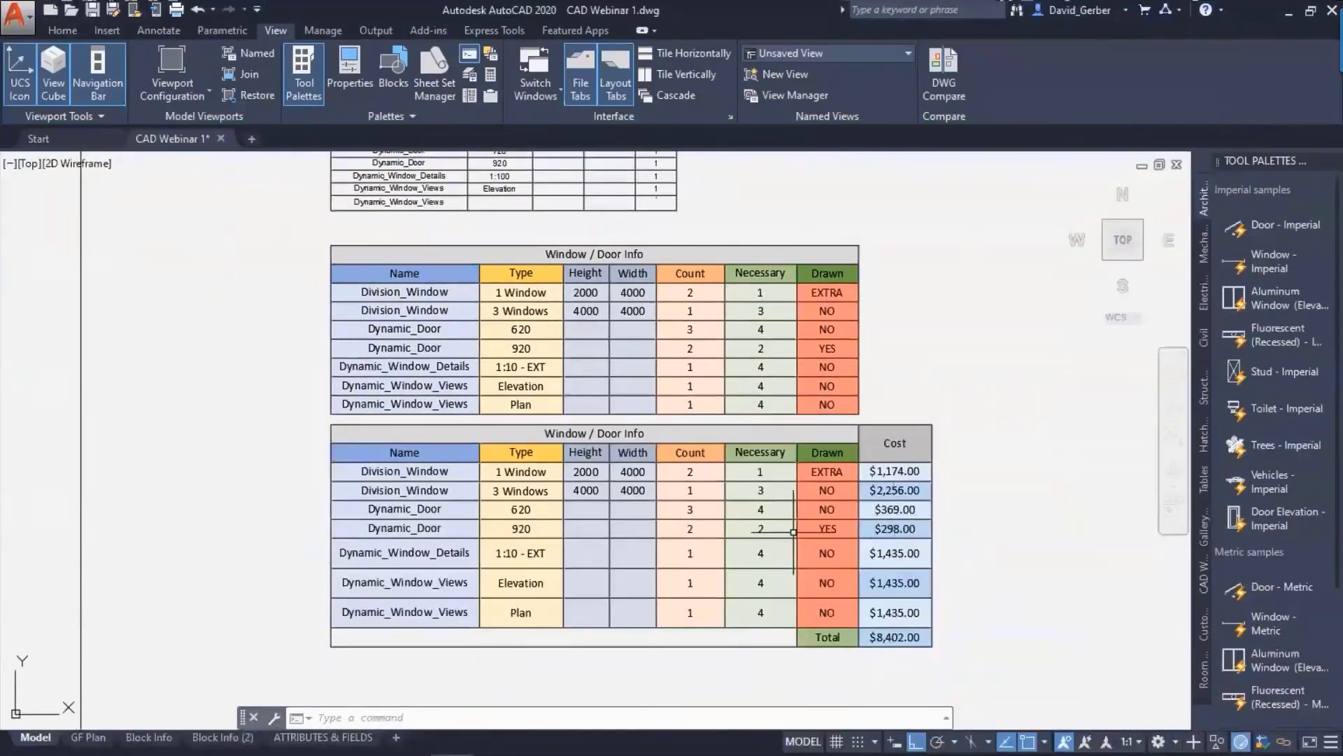
scroll(821, 493, "up", 2)
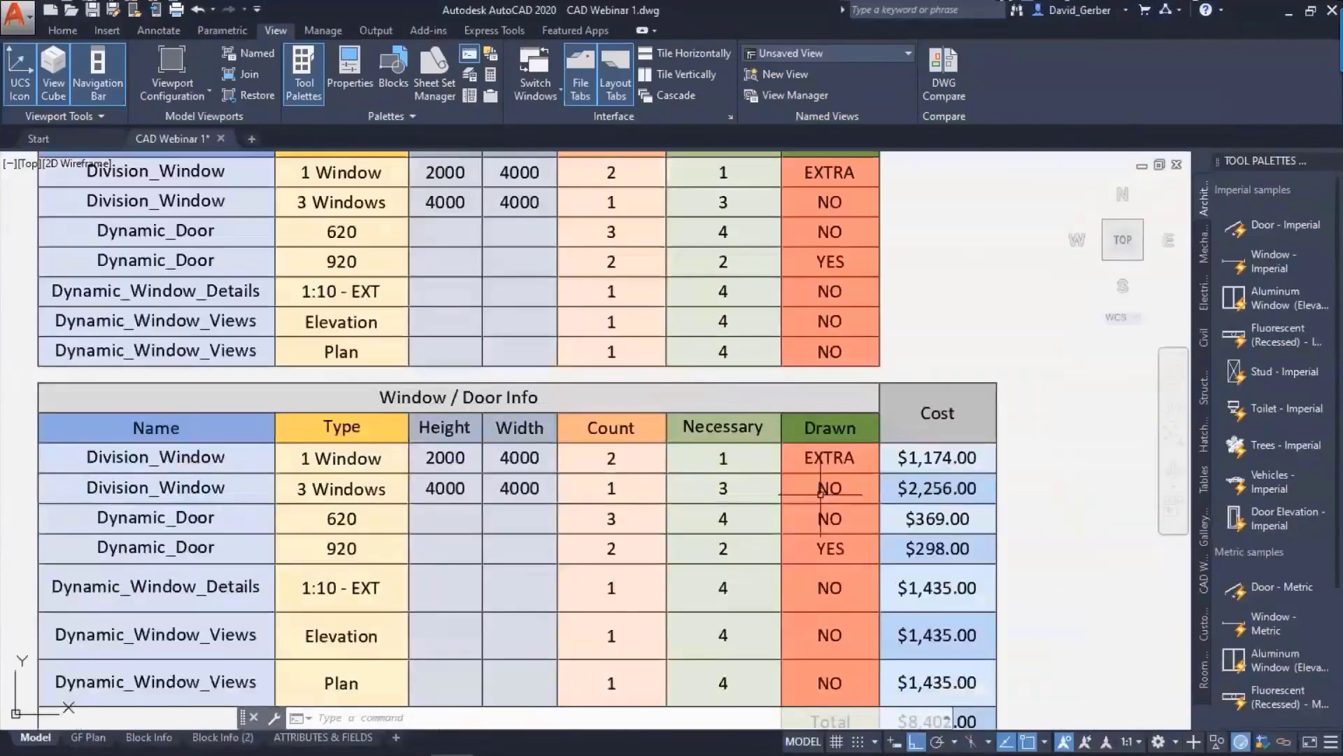
middle_click_drag(833, 517, 819, 438)
left_click(820, 395)
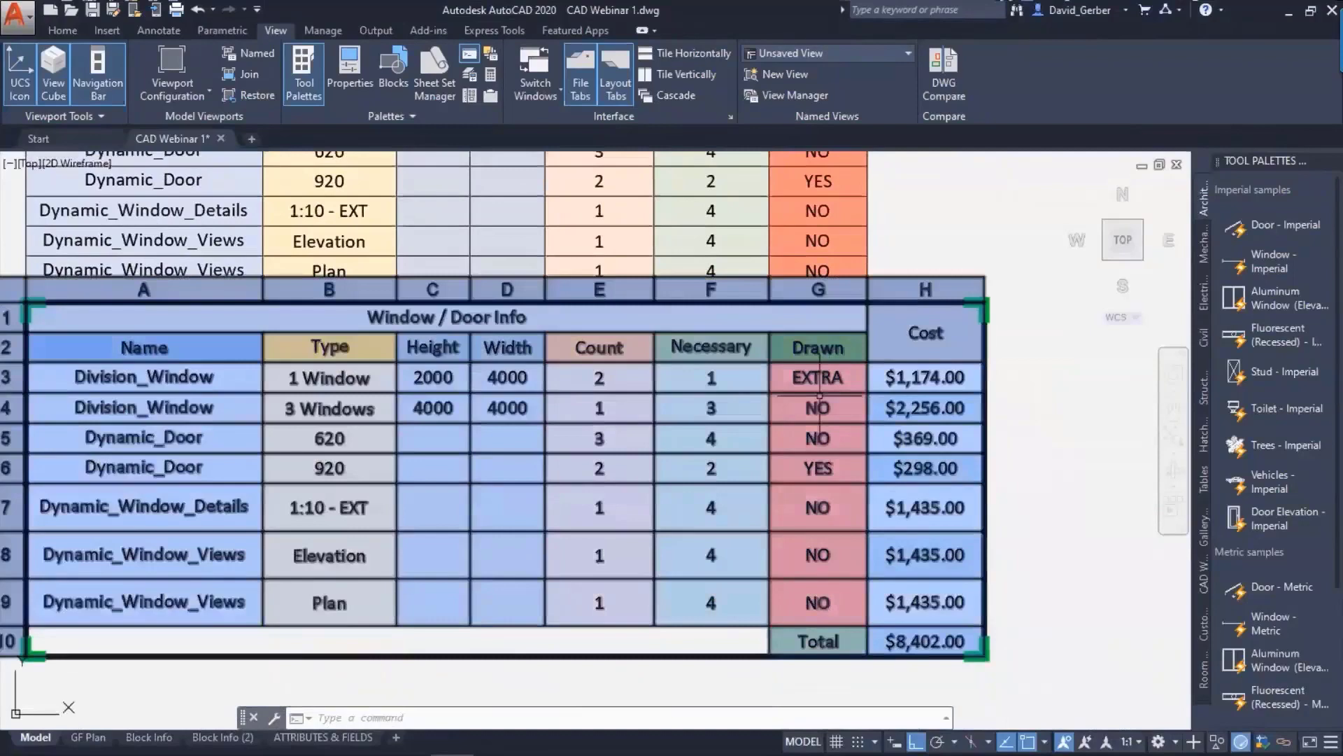
key("Escape")
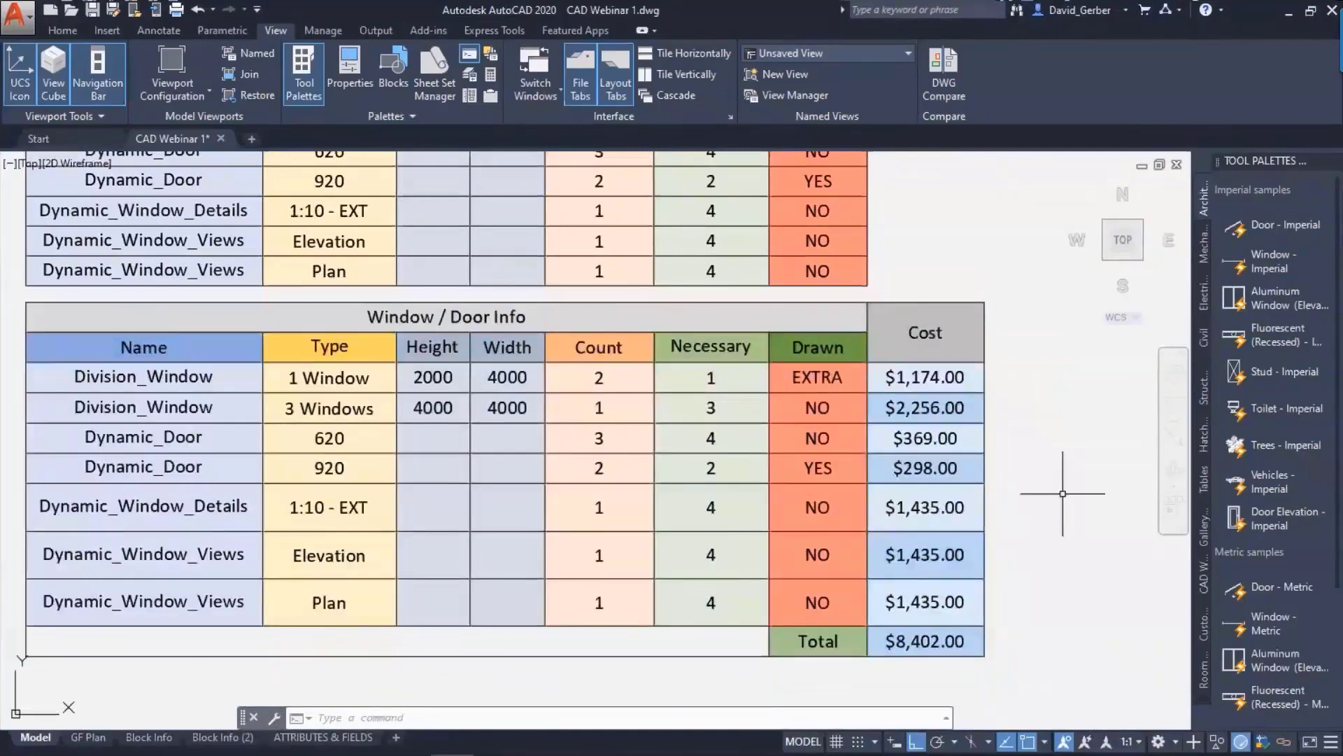
scroll(1063, 493, "down", 2)
- Review the Excel link settings of the coloured table without the Cost column through its Drawn Blocks data link, leaving them unmodified
left_click(881, 413)
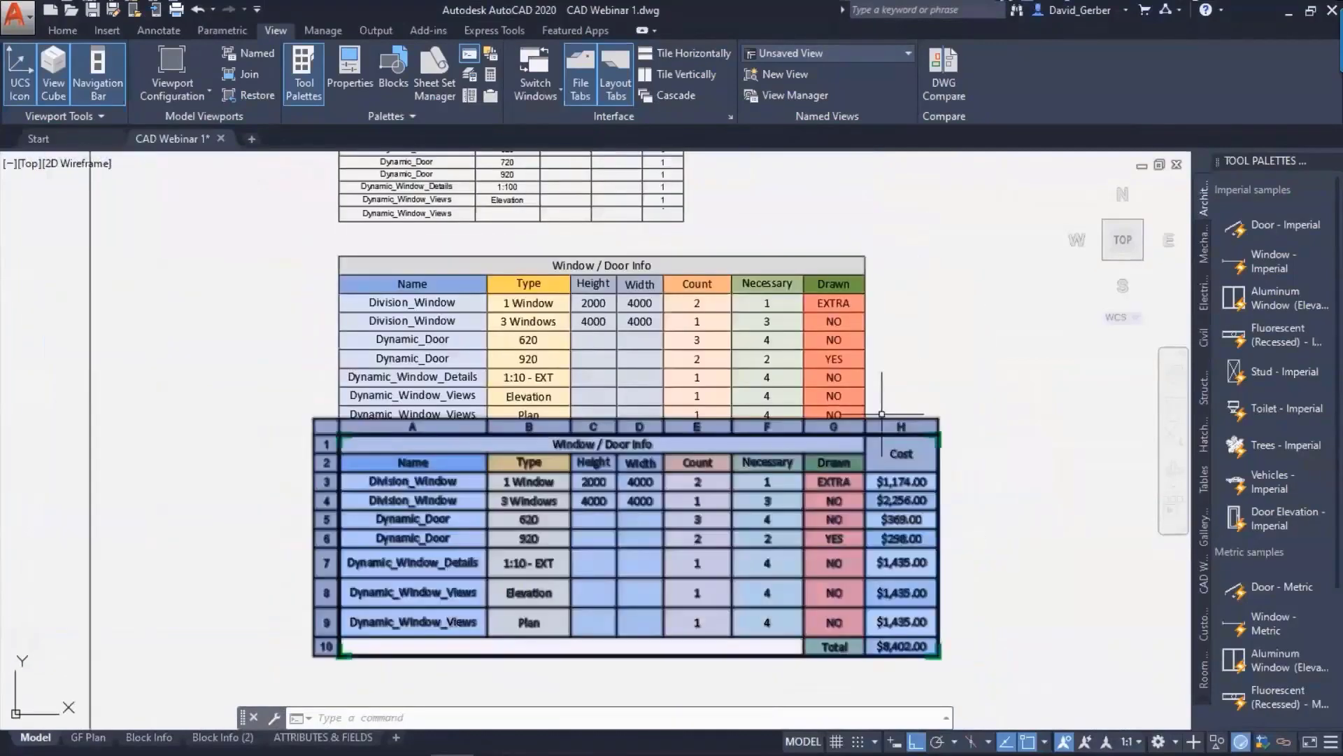
left_click(882, 414)
left_click(825, 360)
left_click(824, 359)
right_click(824, 359)
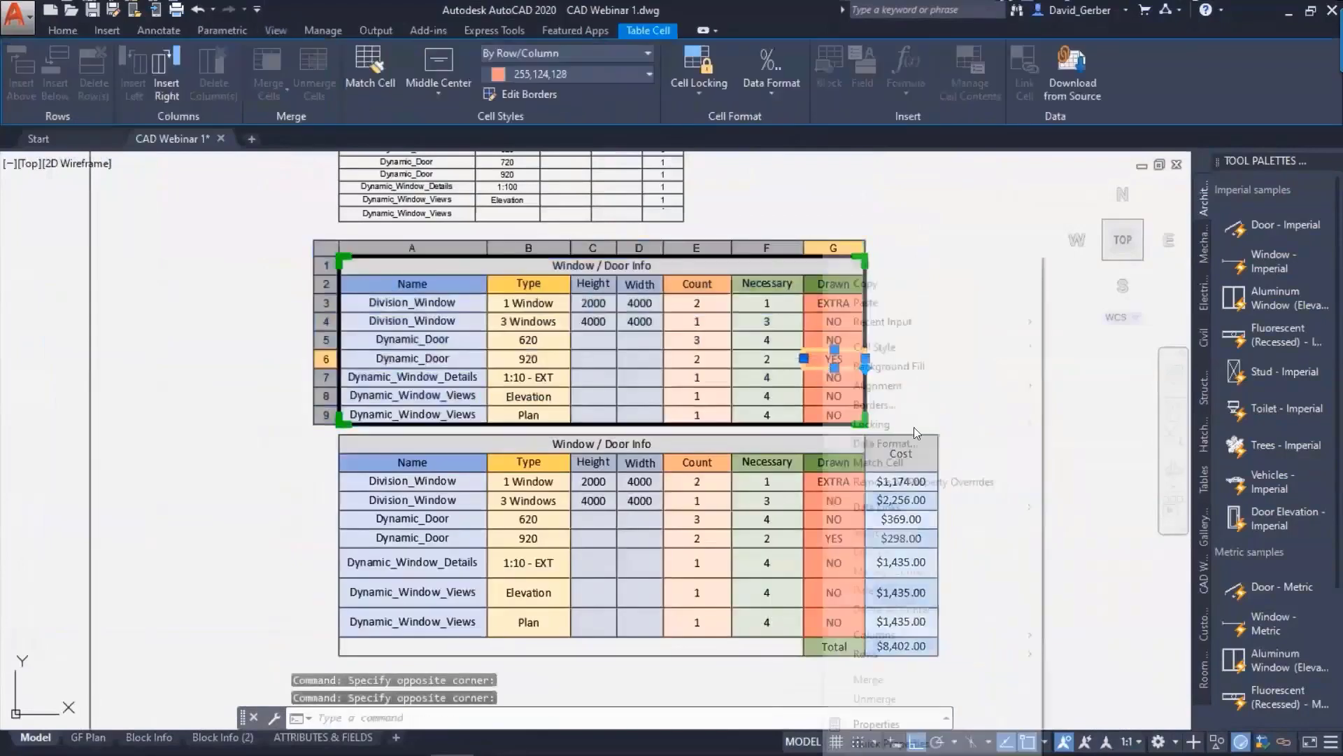
mouse_move(954, 505)
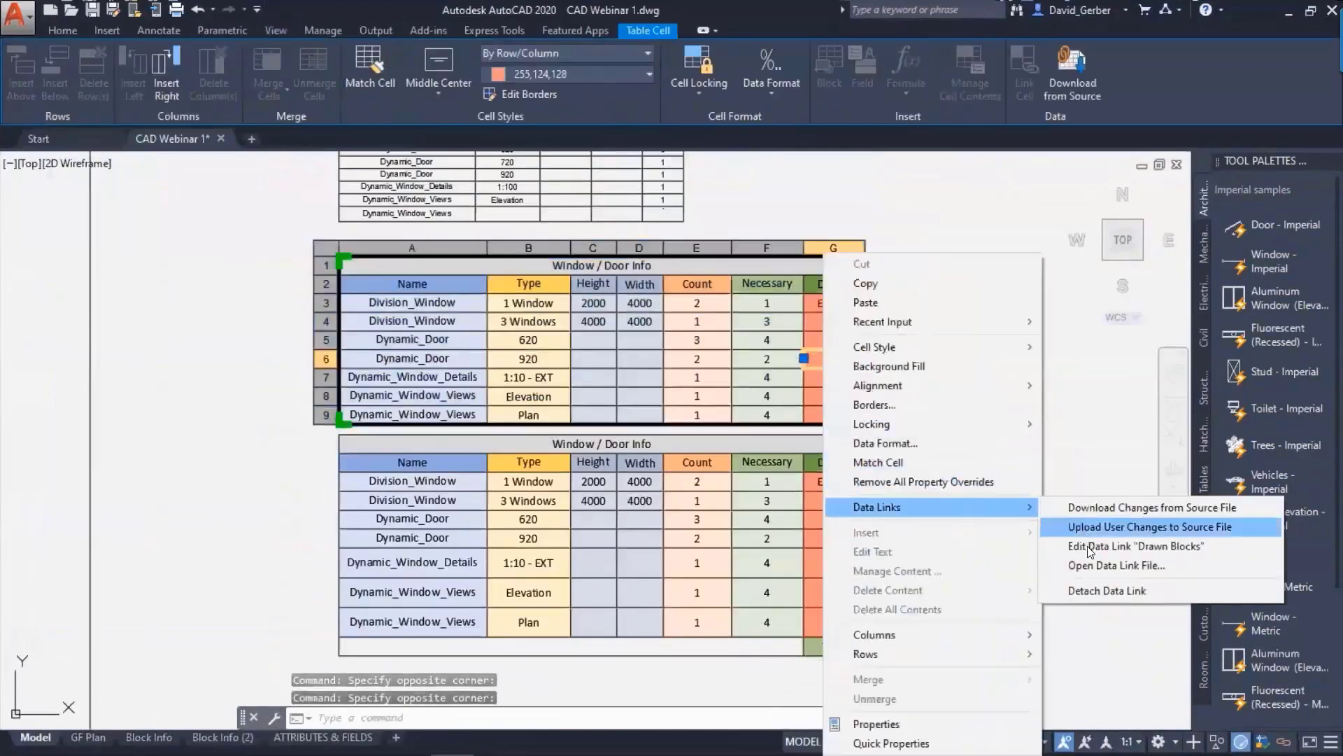
left_click(1087, 546)
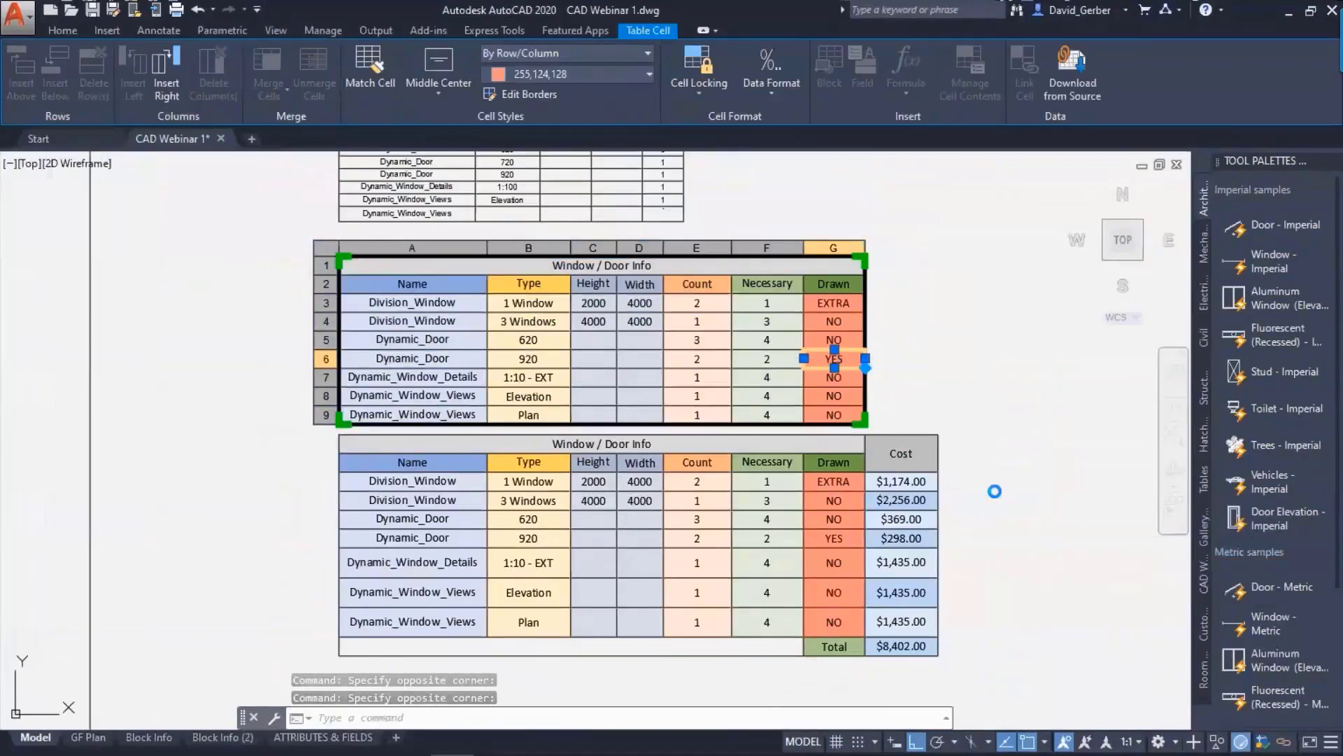
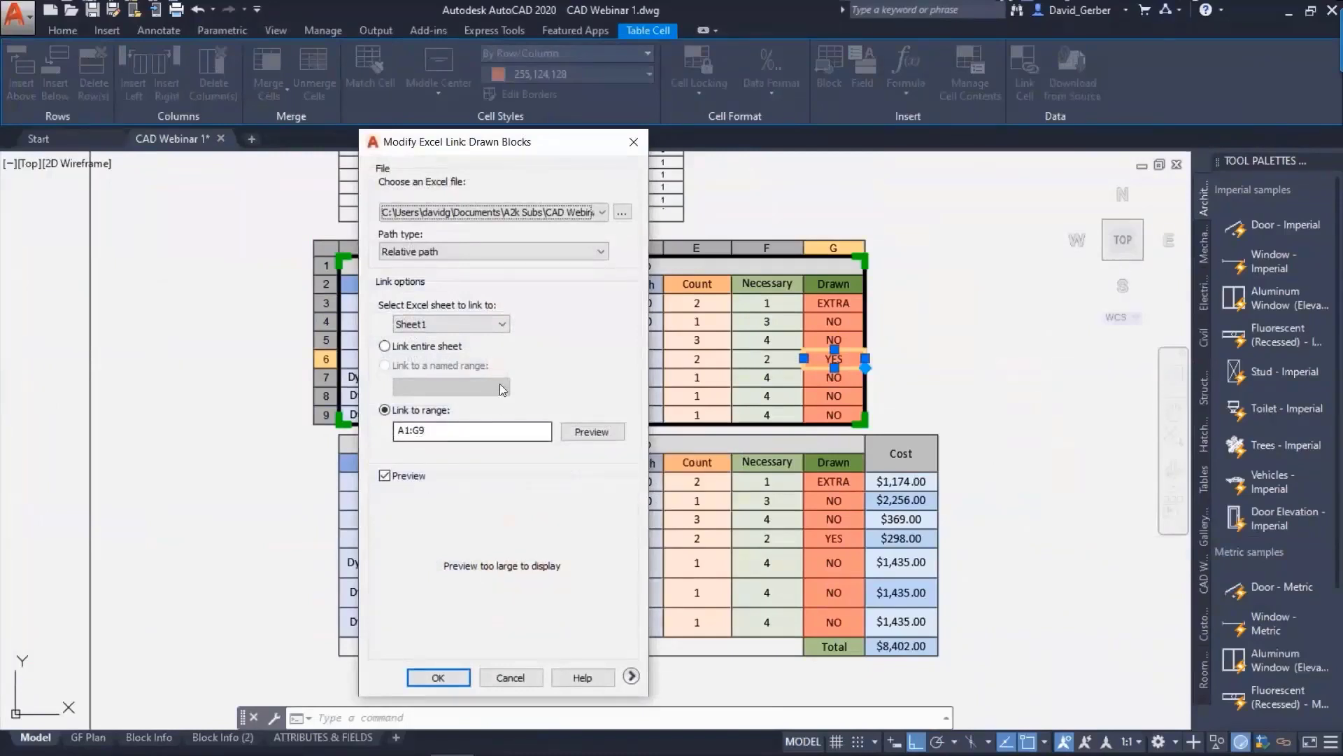
left_click(633, 144)
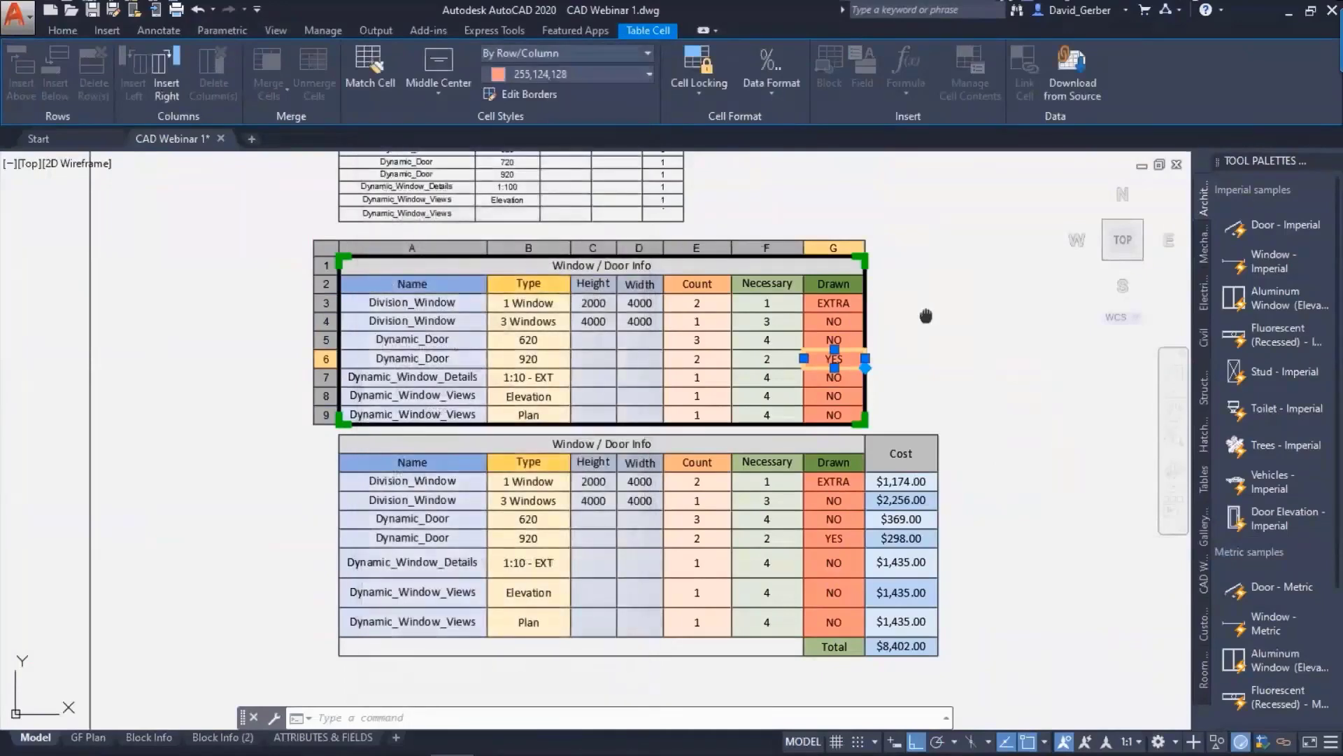
middle_click_drag(926, 315, 930, 432)
key("Escape")
key("Escape")
key("Escape")
- Go to the Block Info layout and start a new table from object data in the drawing (Data Extraction)
left_click(149, 737)
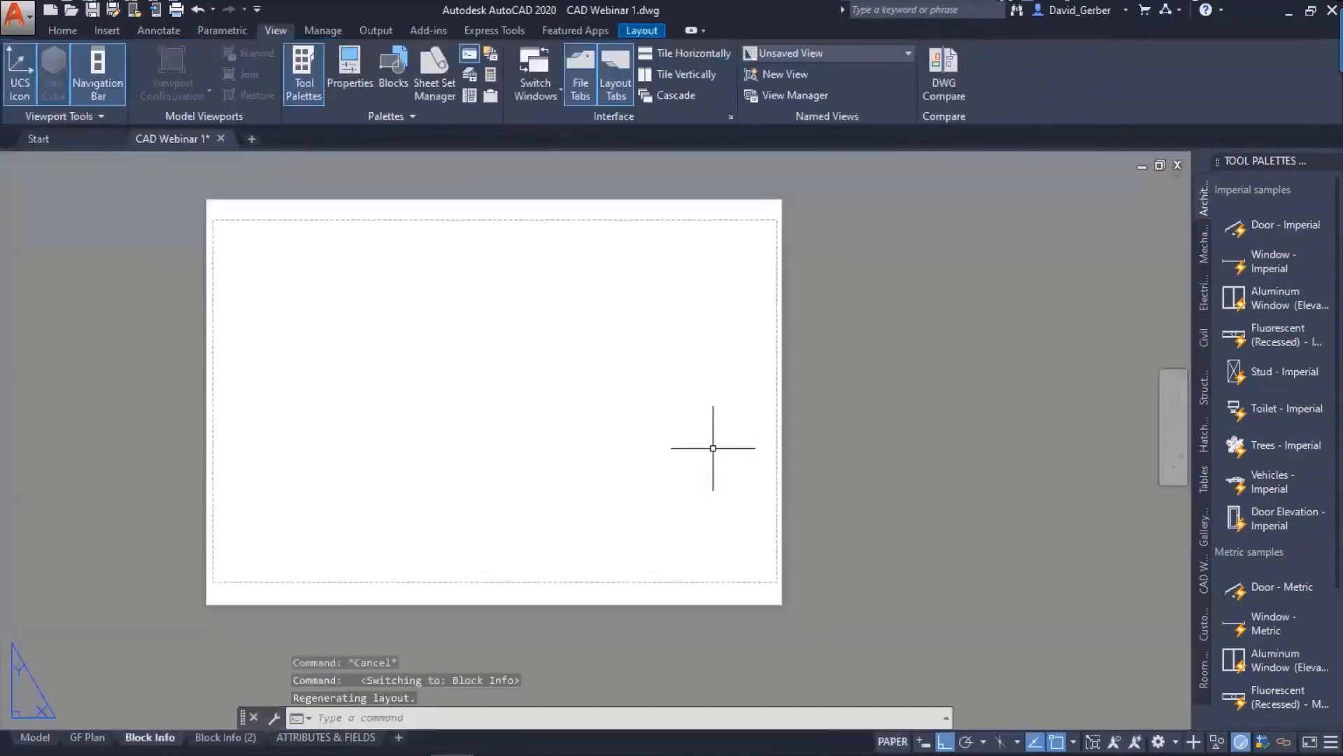
type("TABLE")
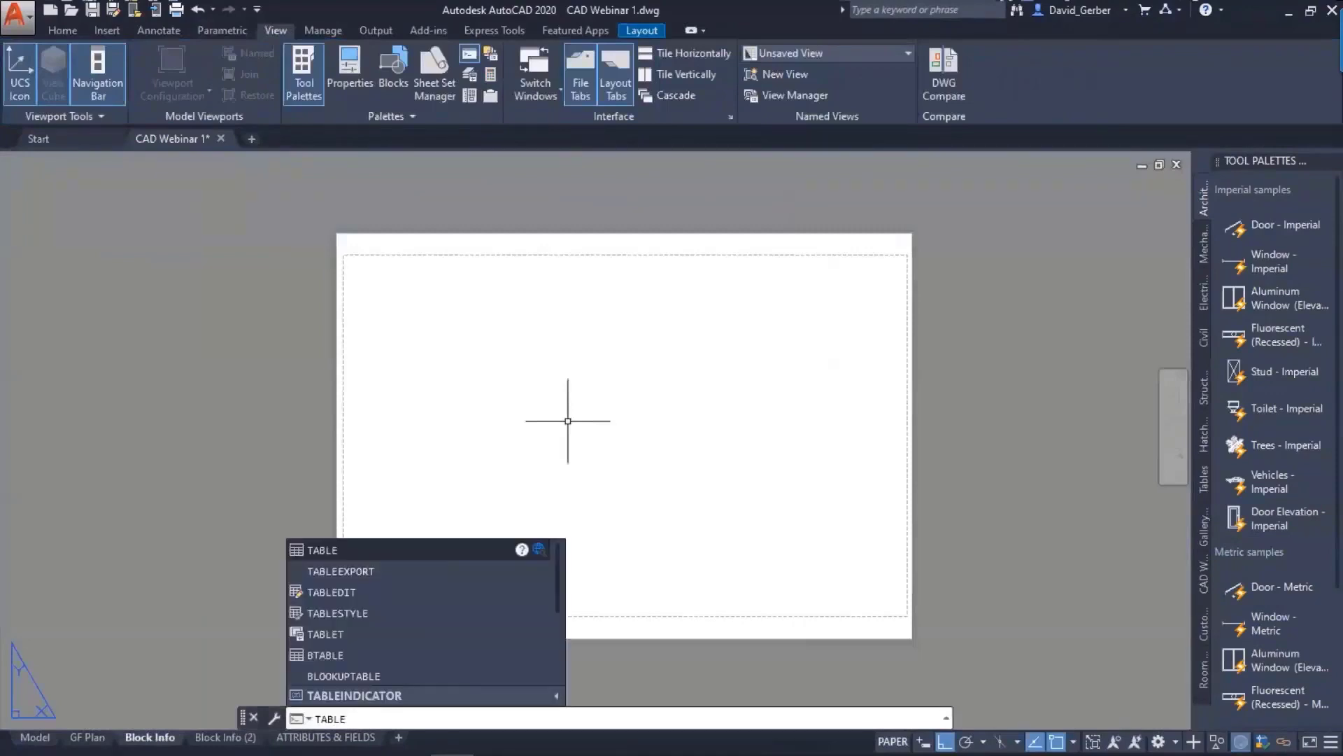
key("Return")
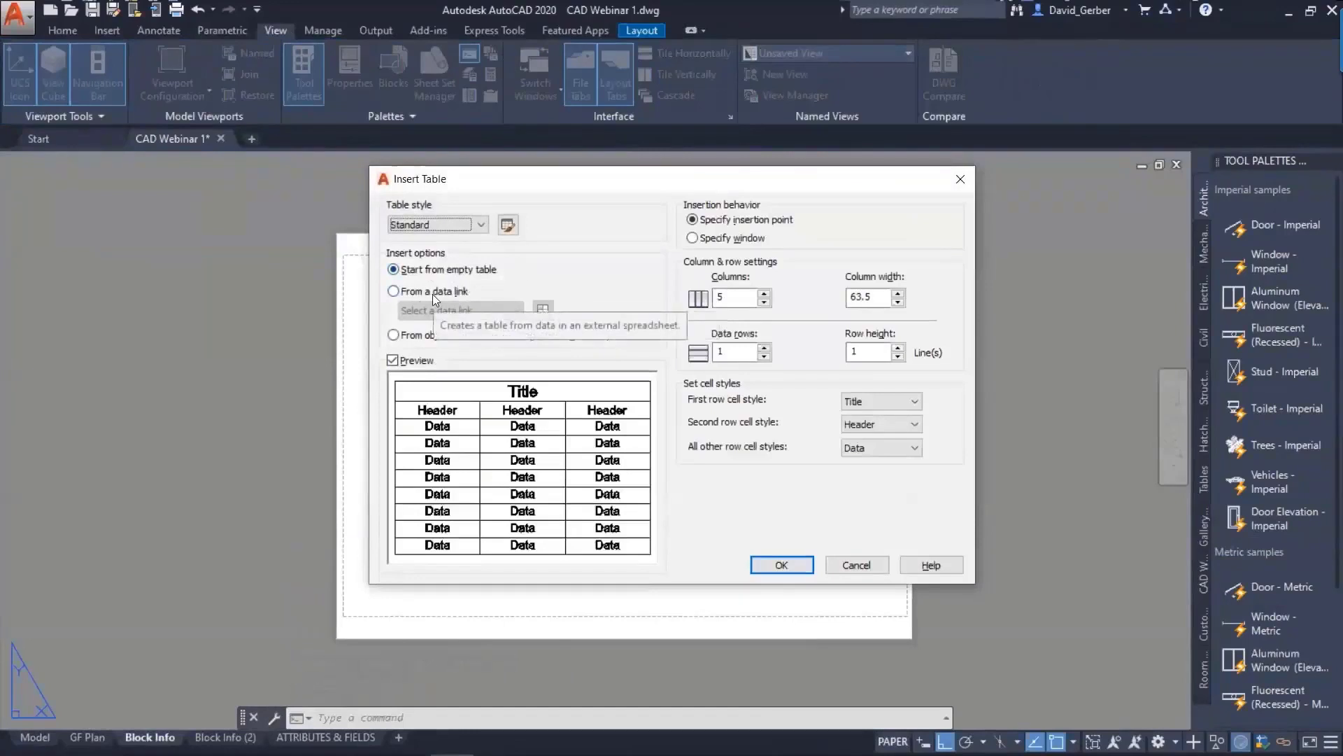
left_click(404, 337)
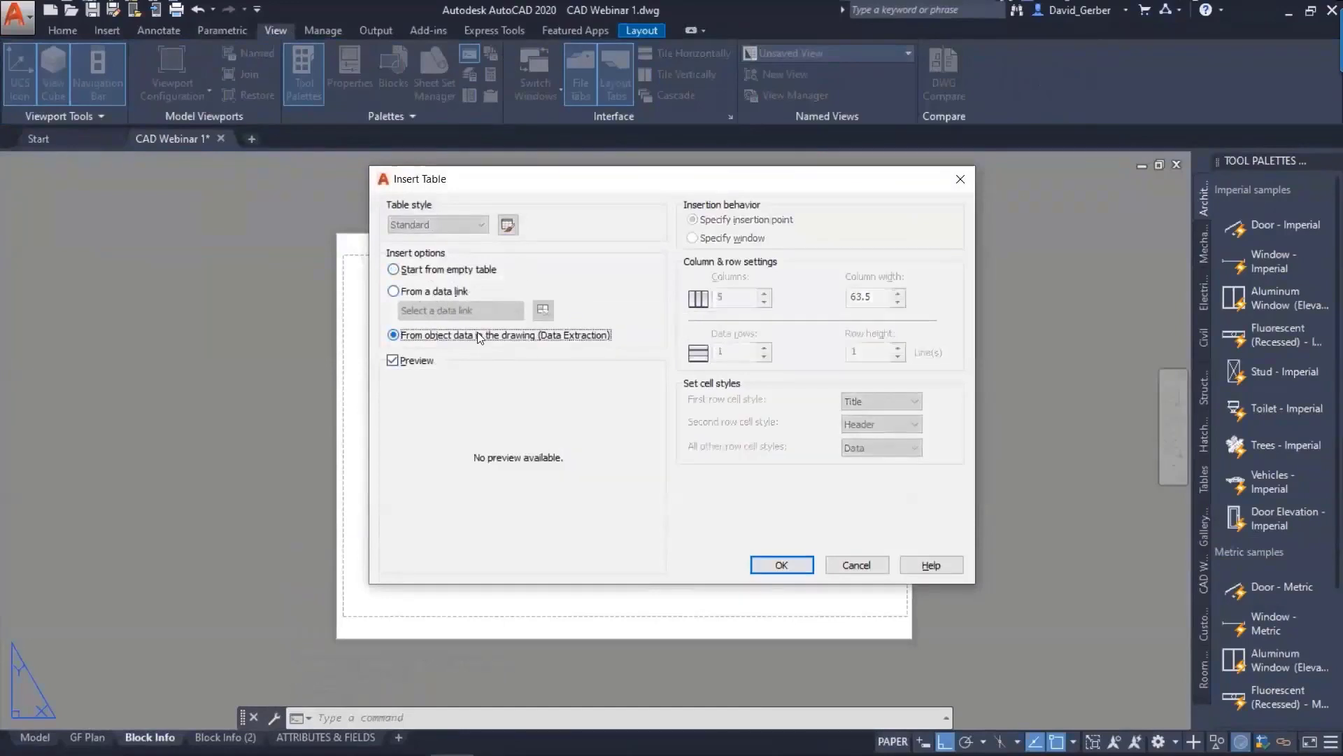
left_click(781, 564)
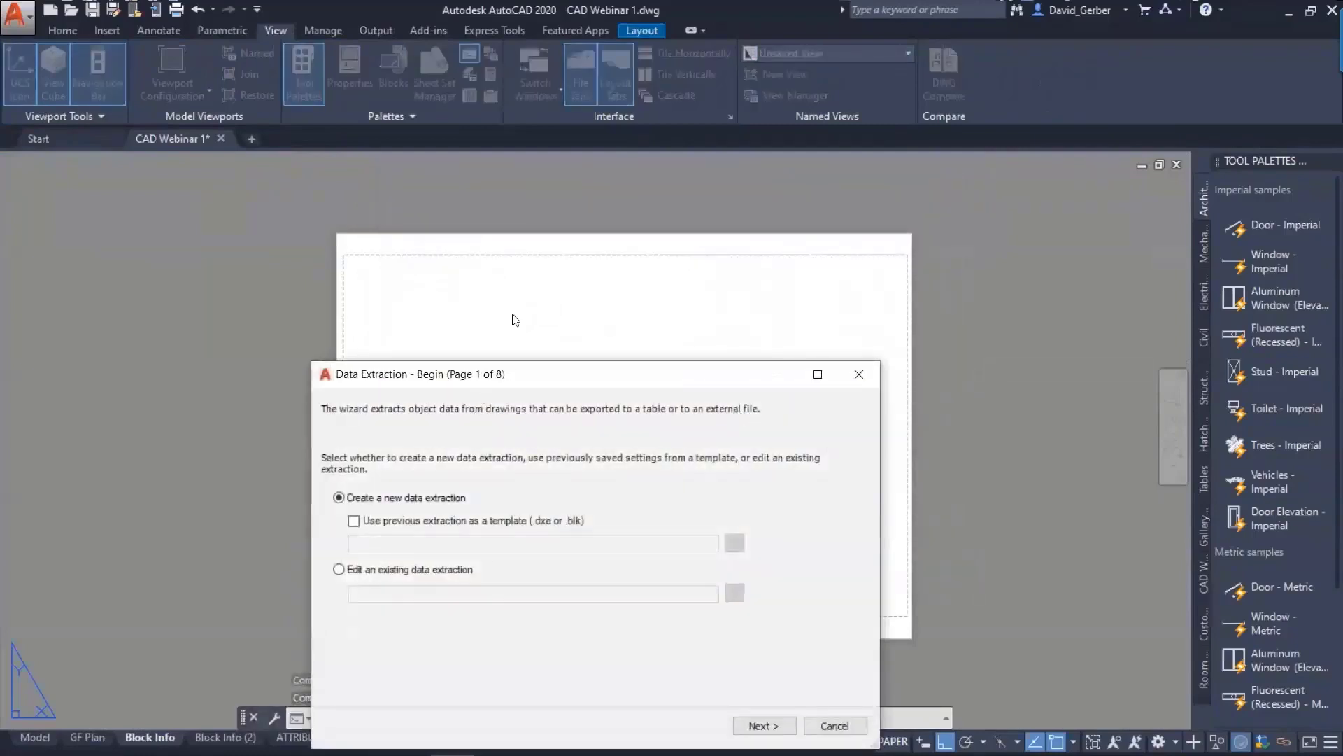
- Choose to edit an existing data extraction, load CAD_Table from the Blocks folder, and continue to the data source definition
left_click(394, 458)
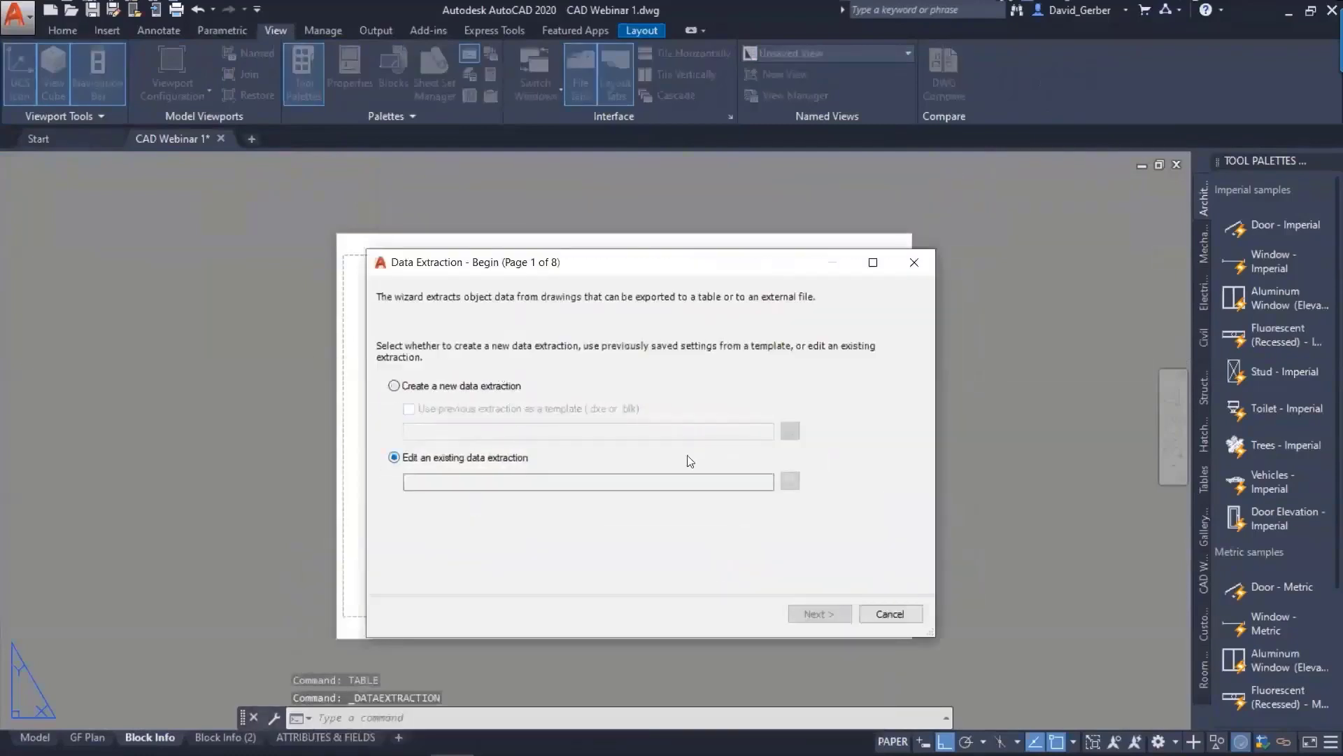
left_click(789, 481)
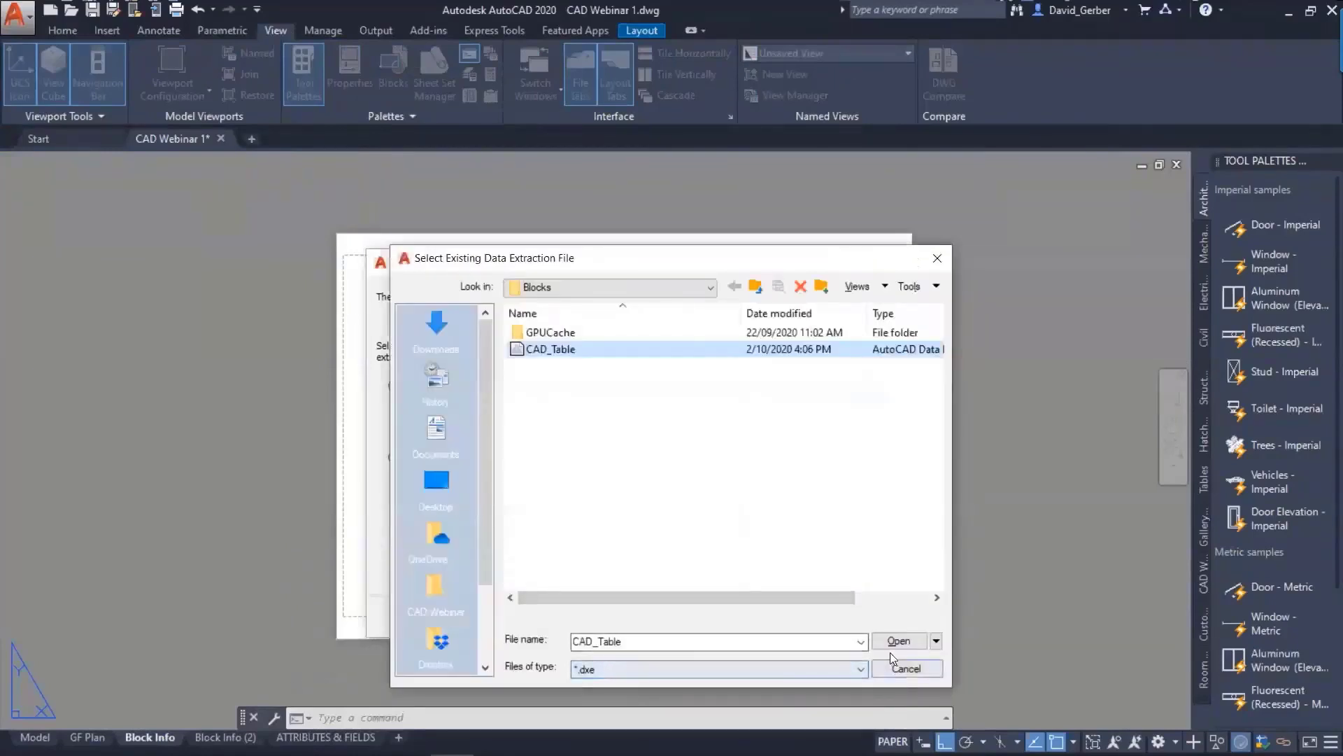
left_click(895, 641)
left_click(822, 613)
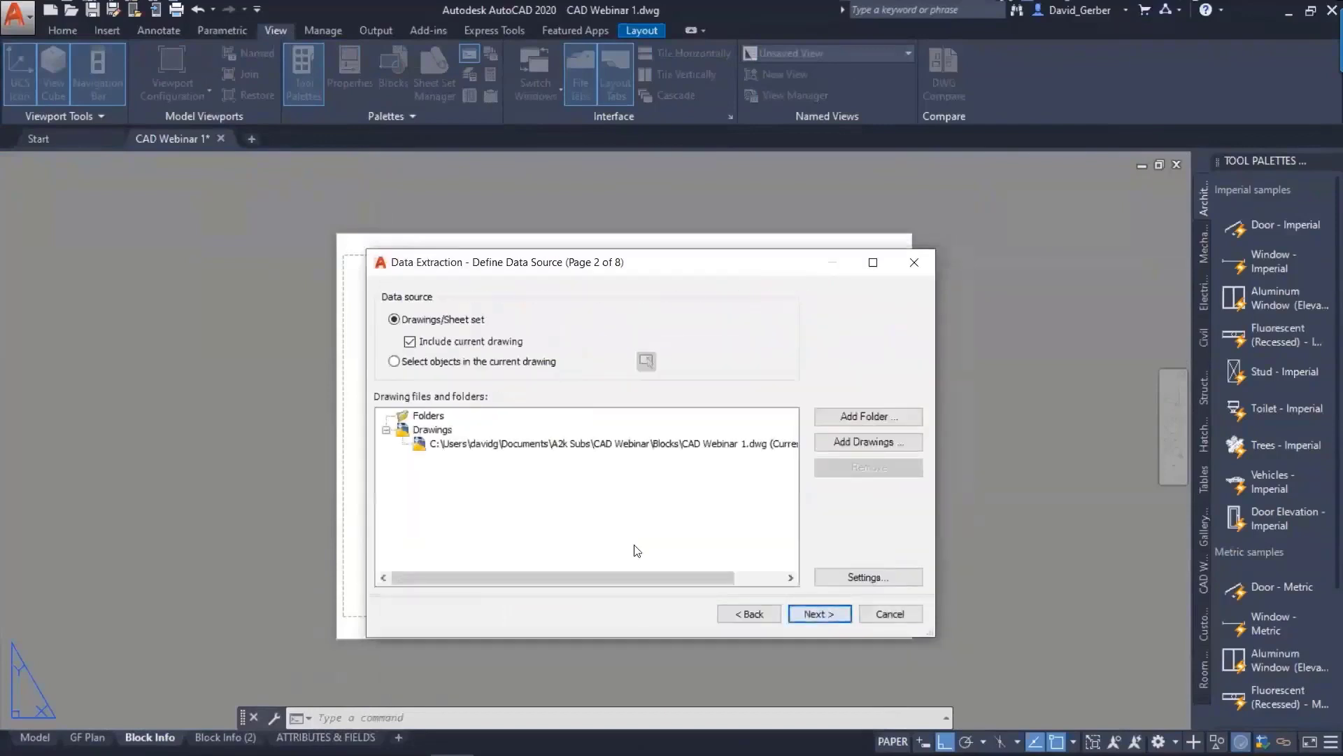
- Keep the loaded extraction's objects, properties and columns, output it as a drawing table, and place it on the Block Info layout
left_click(815, 614)
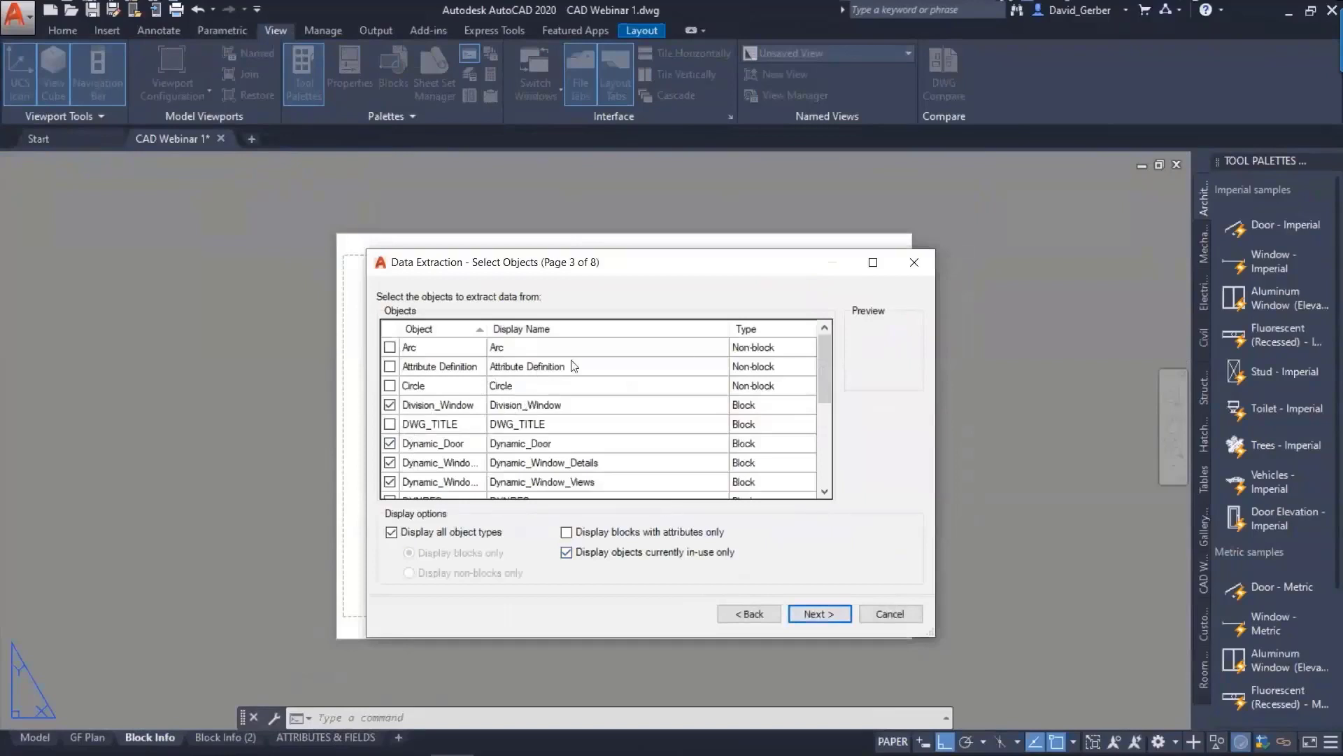
left_click(820, 615)
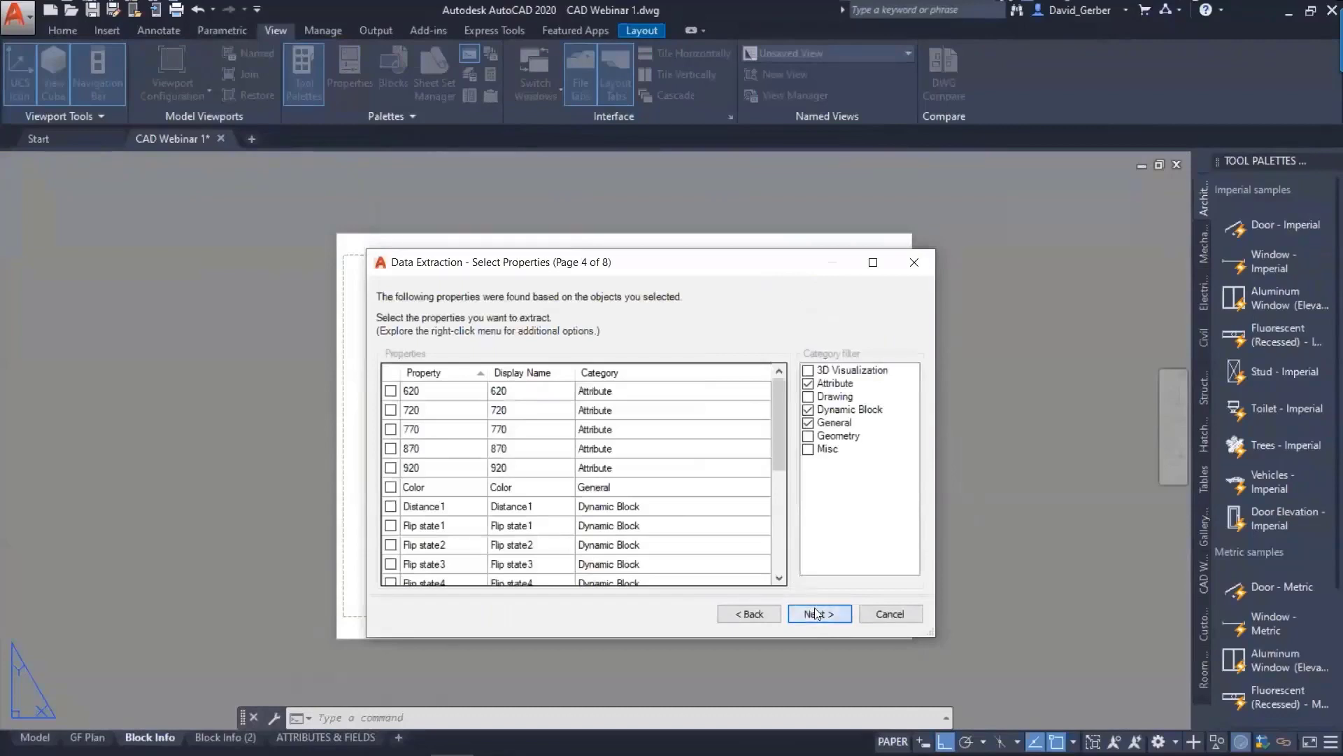
left_click(815, 609)
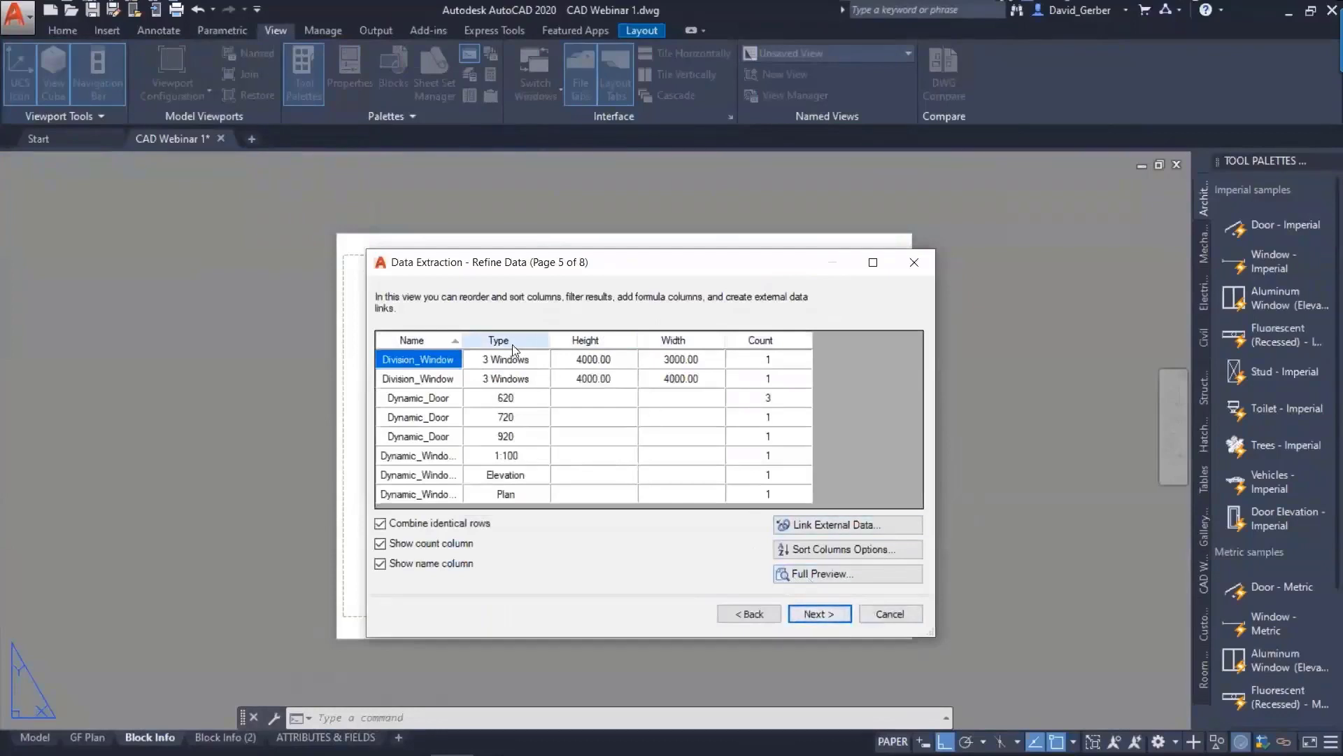
left_click(810, 614)
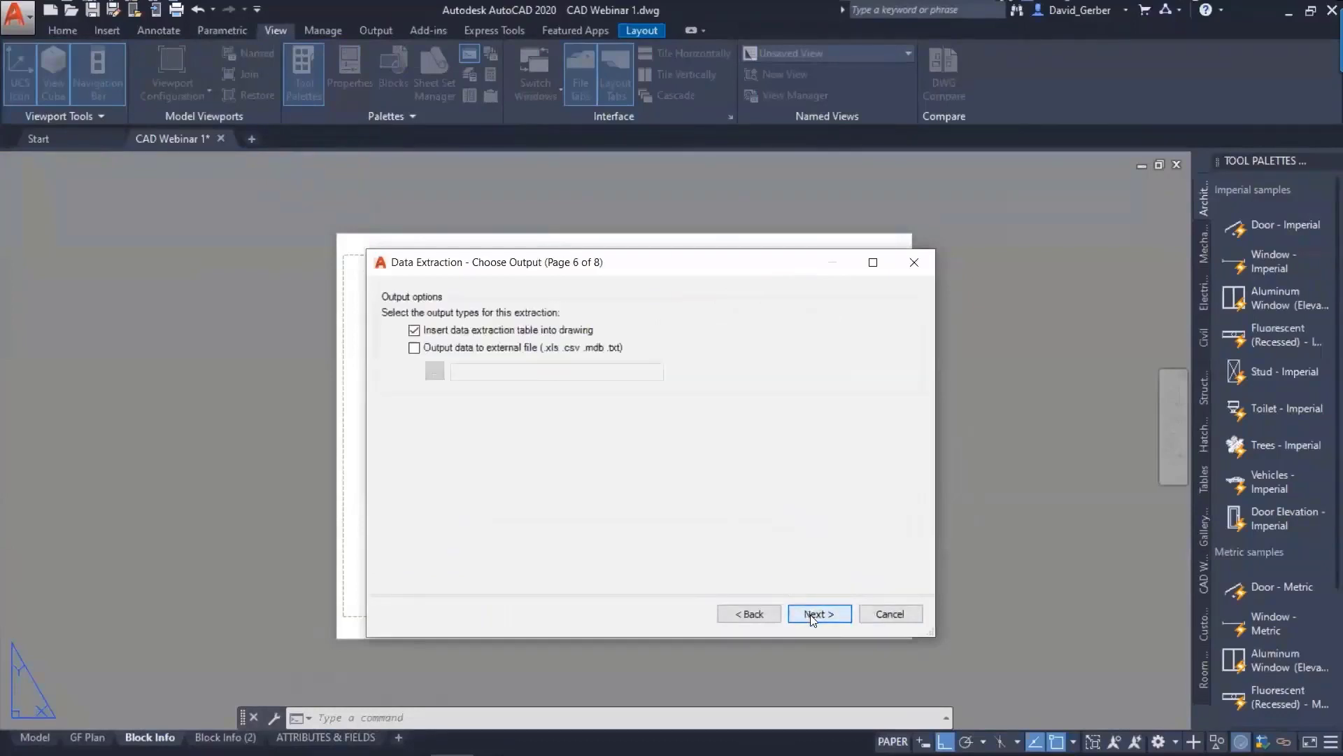
left_click(810, 614)
left_click(818, 612)
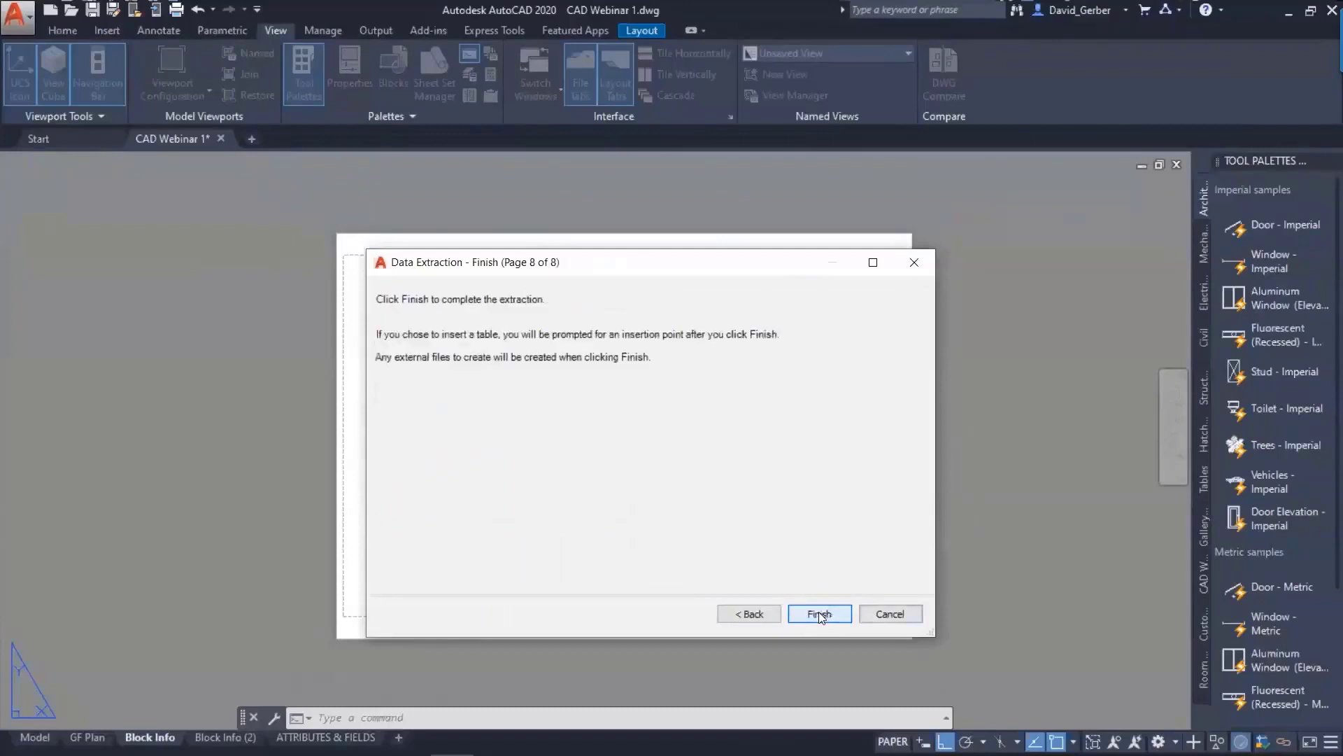
left_click(816, 611)
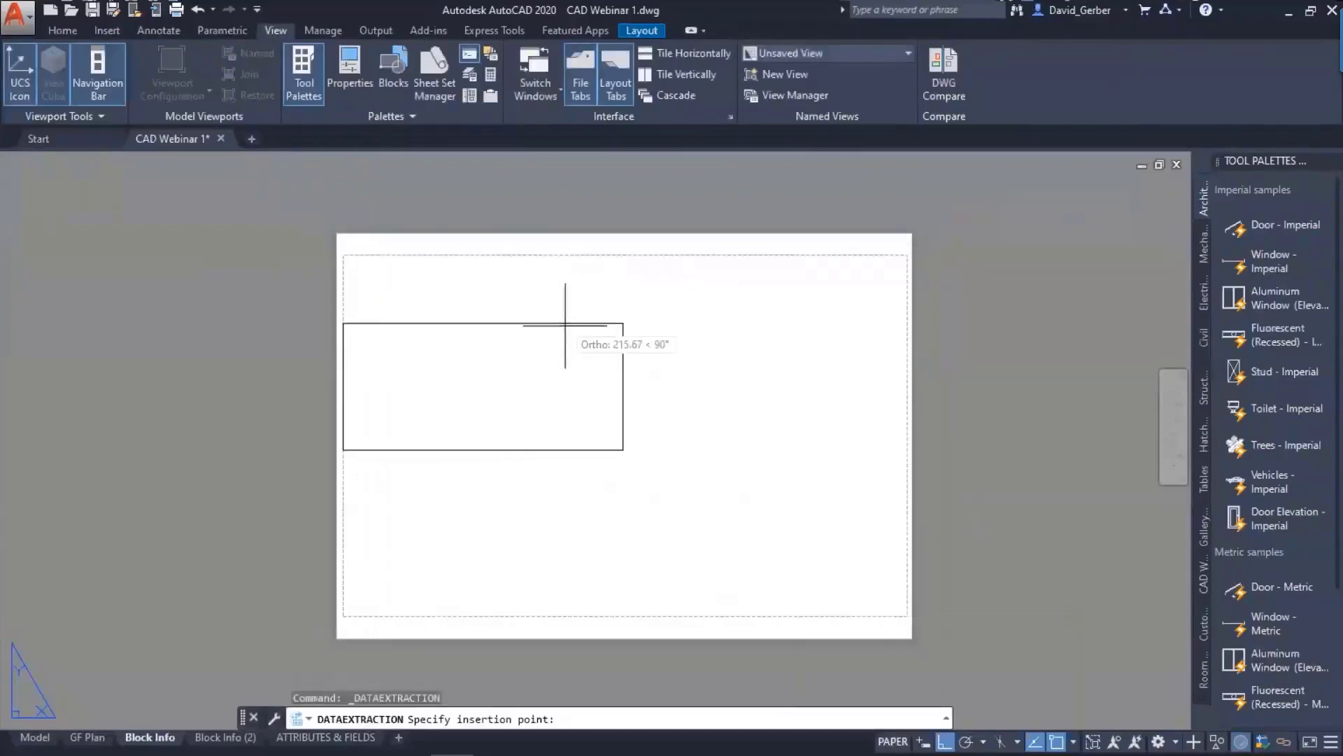
left_click(618, 356)
- Move the new Window / Door Info table straight up so it lies inside the sheet's printable area
middle_click_drag(740, 540, 718, 418)
left_click(747, 417)
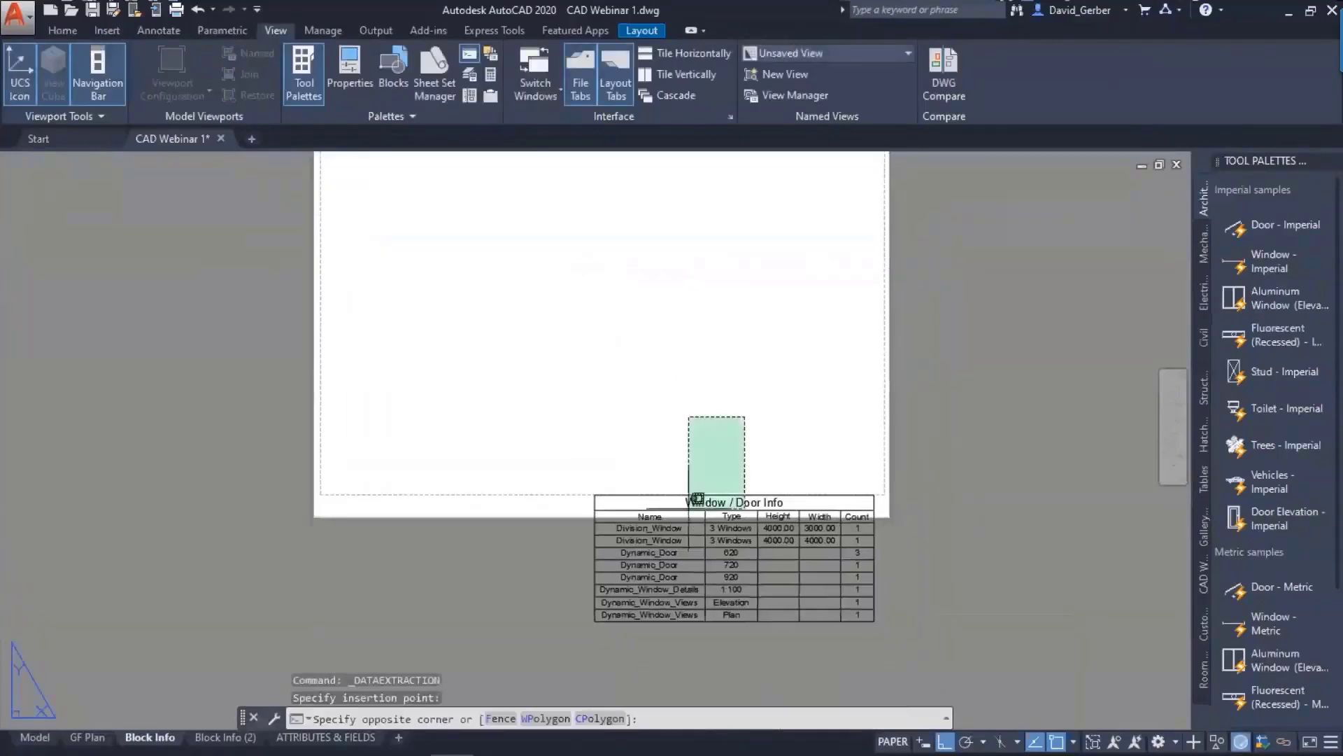
left_click(689, 509)
type("move")
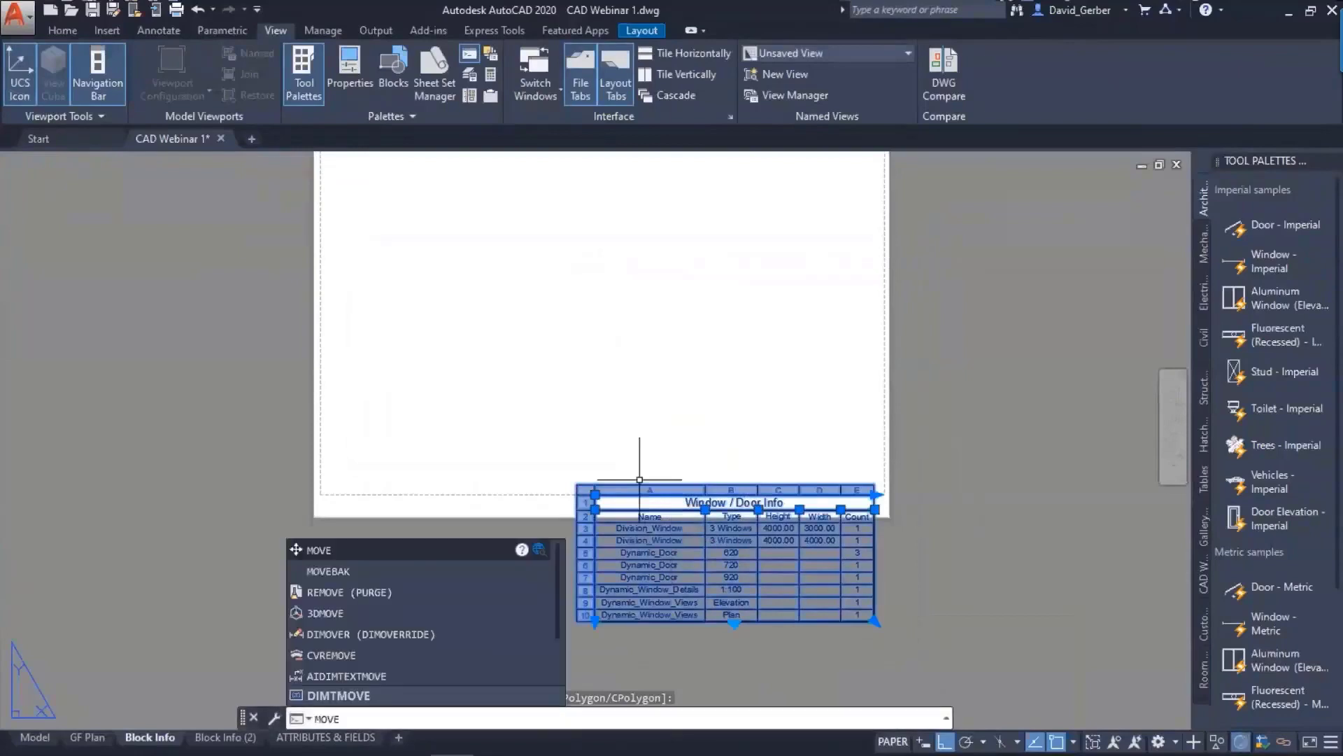
key("Return")
left_click(656, 446)
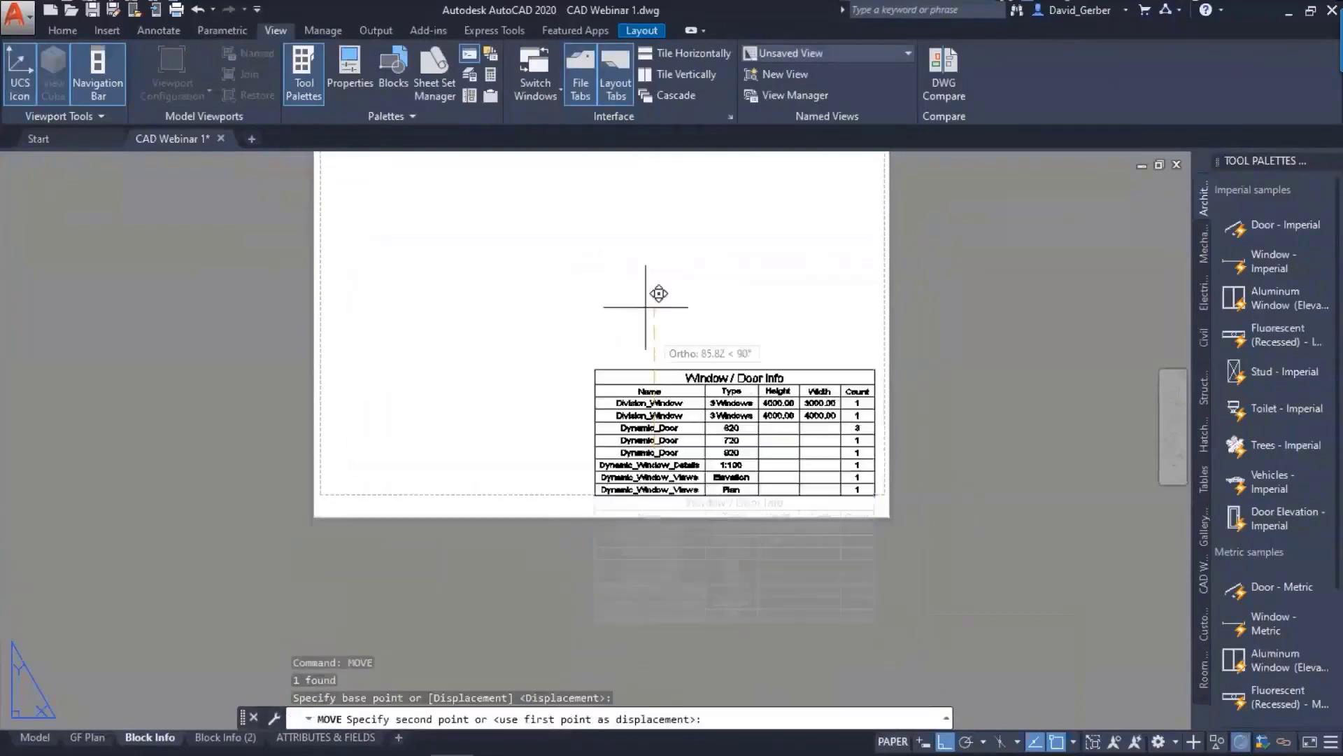
left_click(646, 200)
- Start plotting the Block Info layout, update all outdated data extraction tables, and close the plot settings without plotting
middle_click_drag(677, 405, 662, 464)
key("ctrl+p")
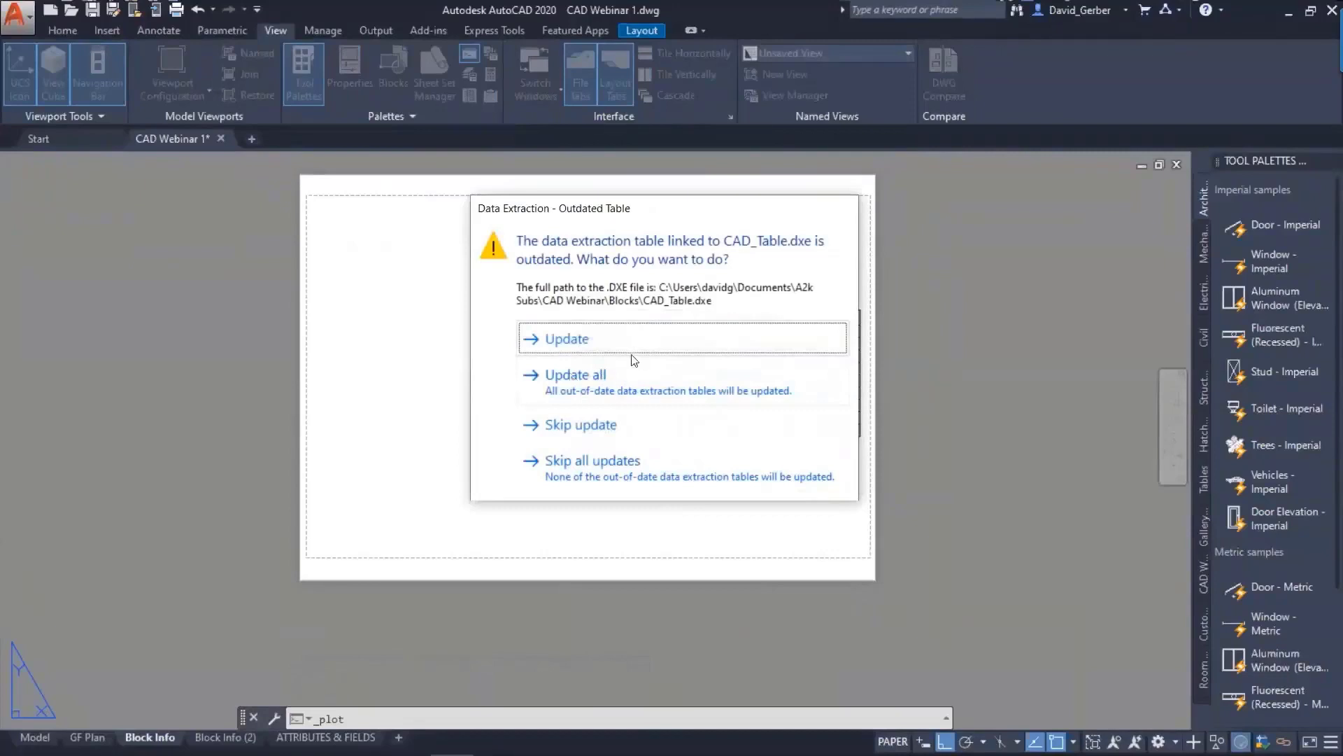
left_click(588, 378)
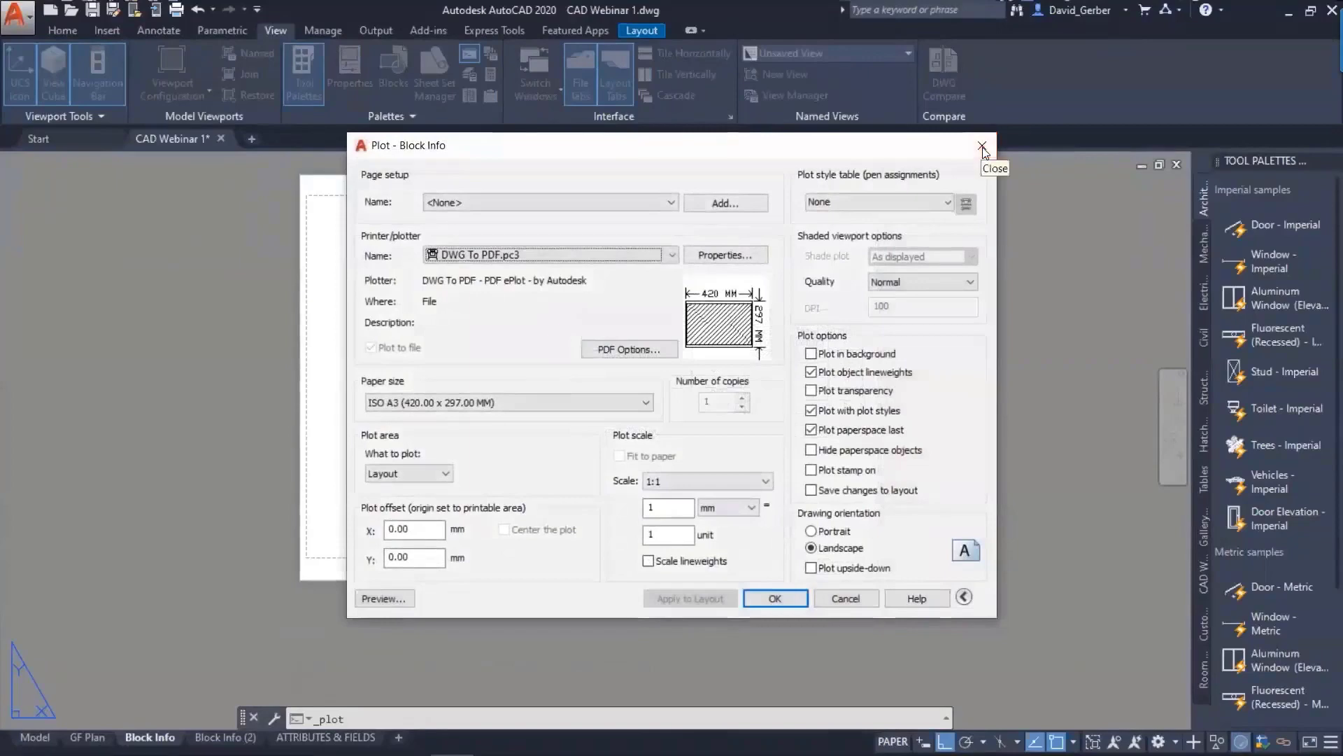
left_click(982, 147)
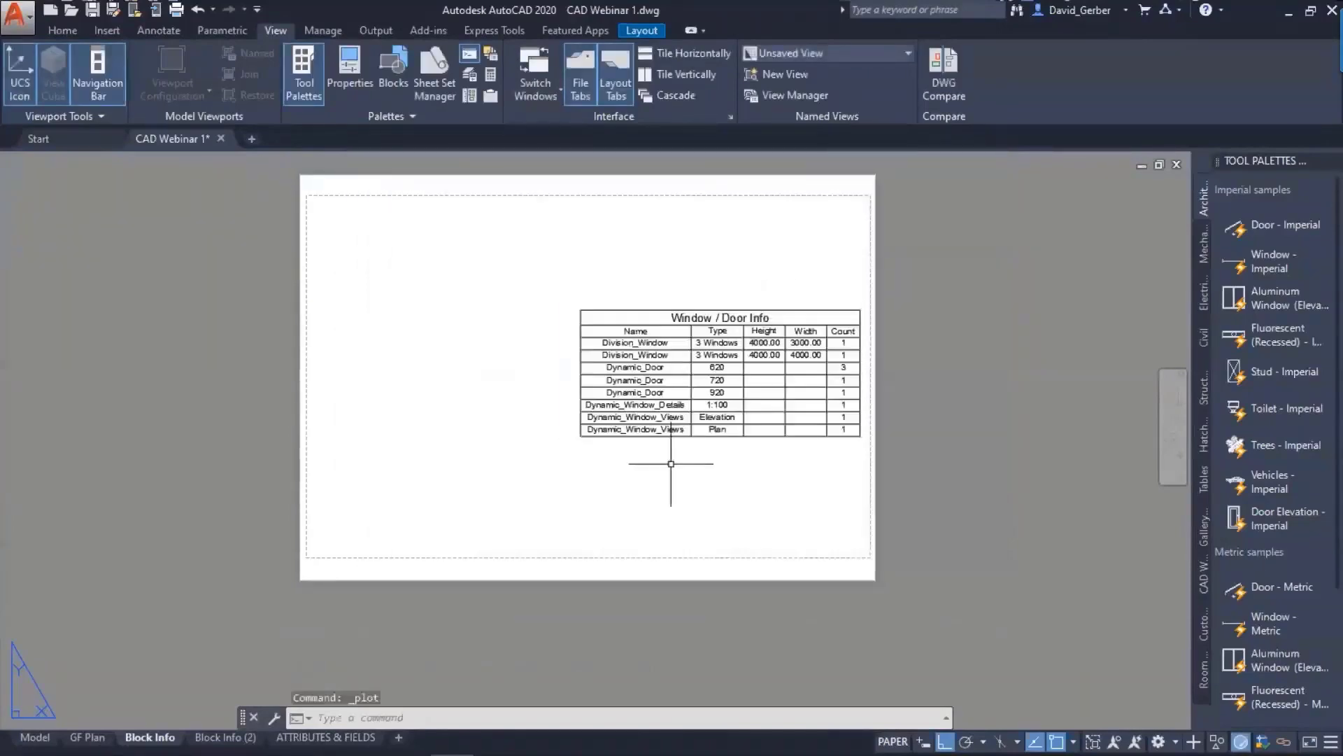
scroll(642, 454, "up", 2)
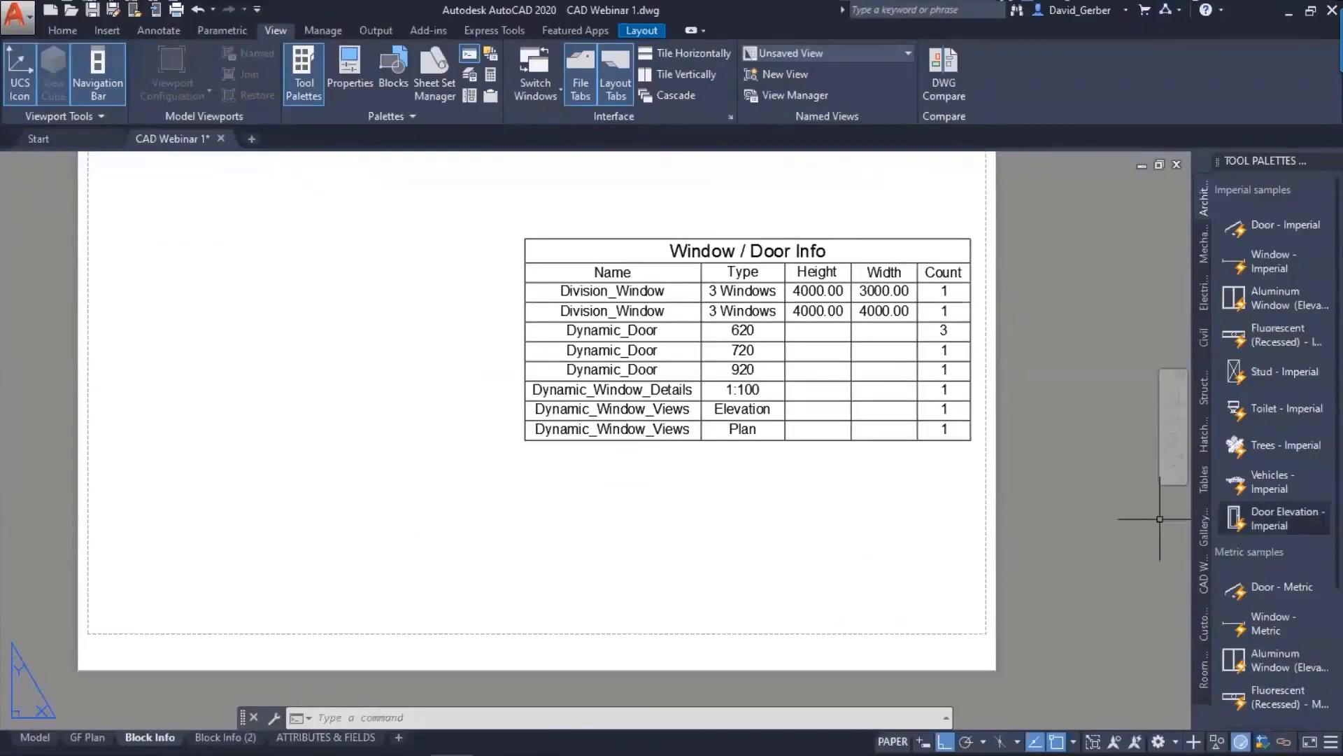
middle_click_drag(724, 413, 728, 458)
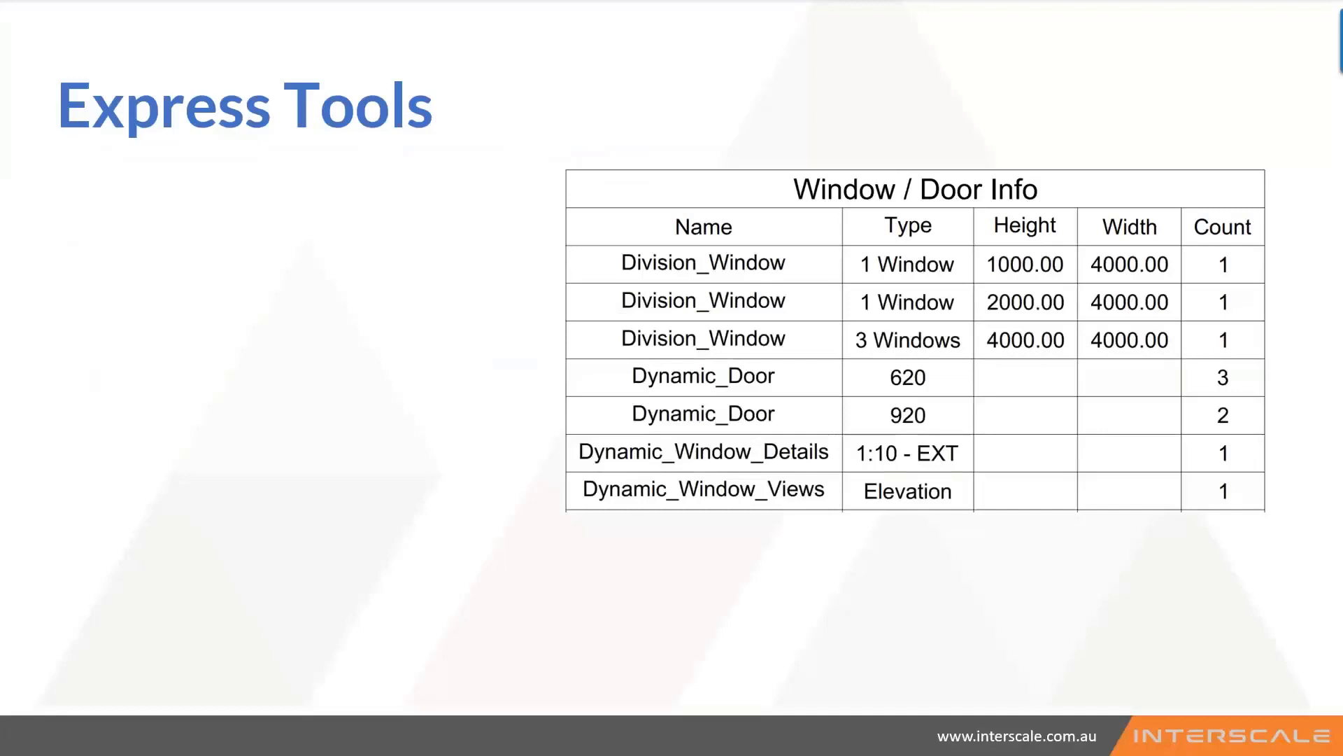
key("Right")
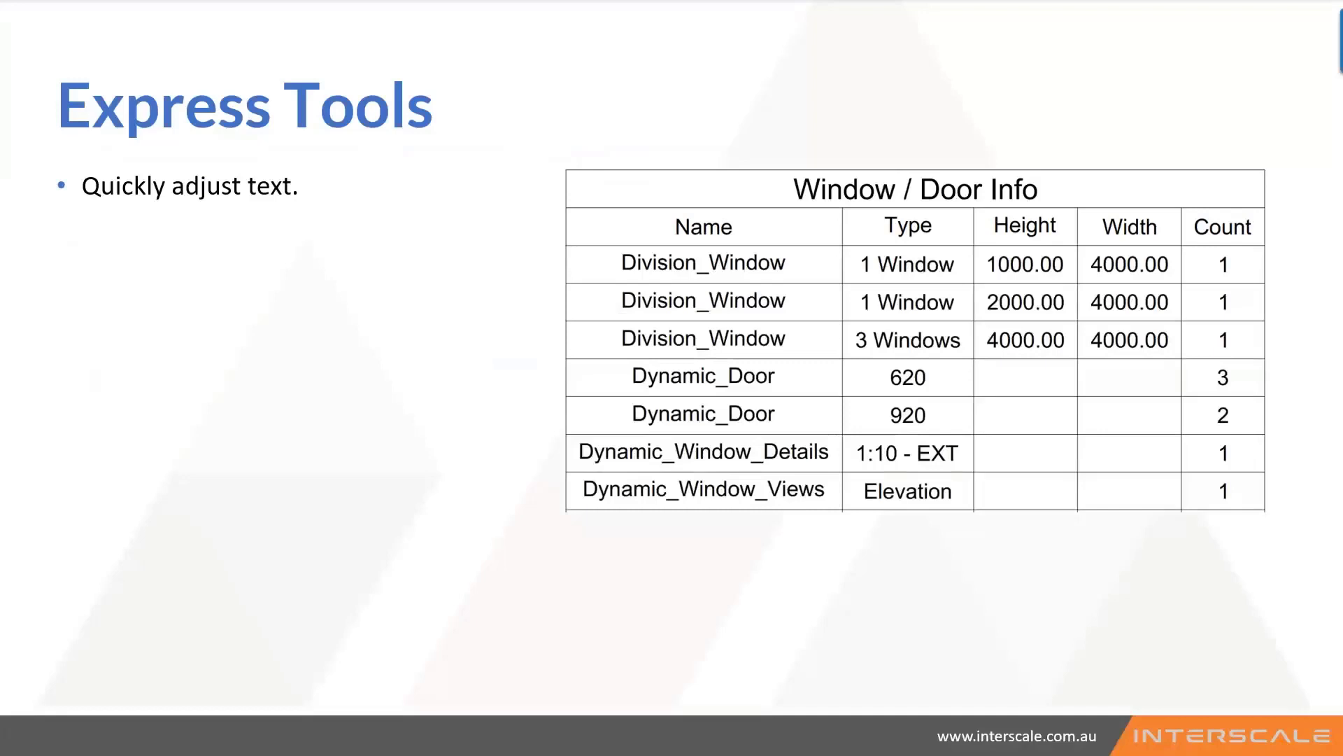
key("Right")
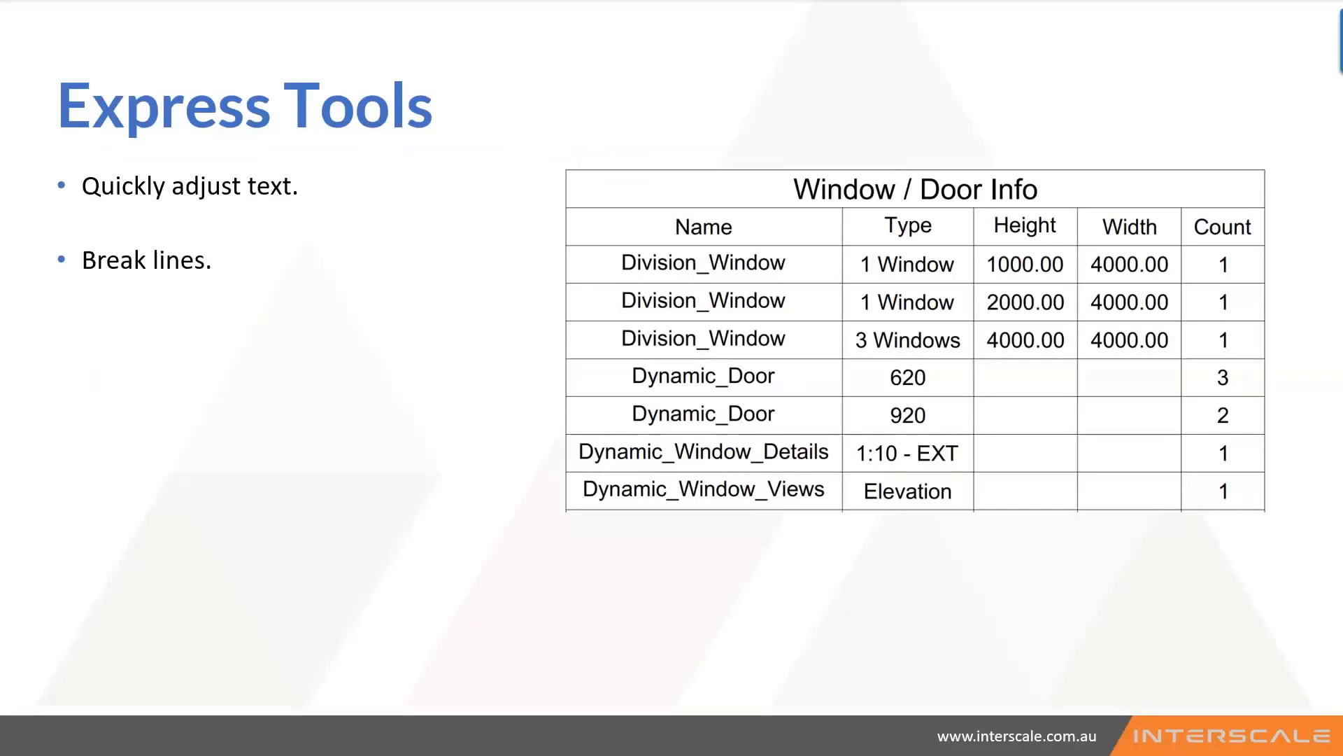
key("Right")
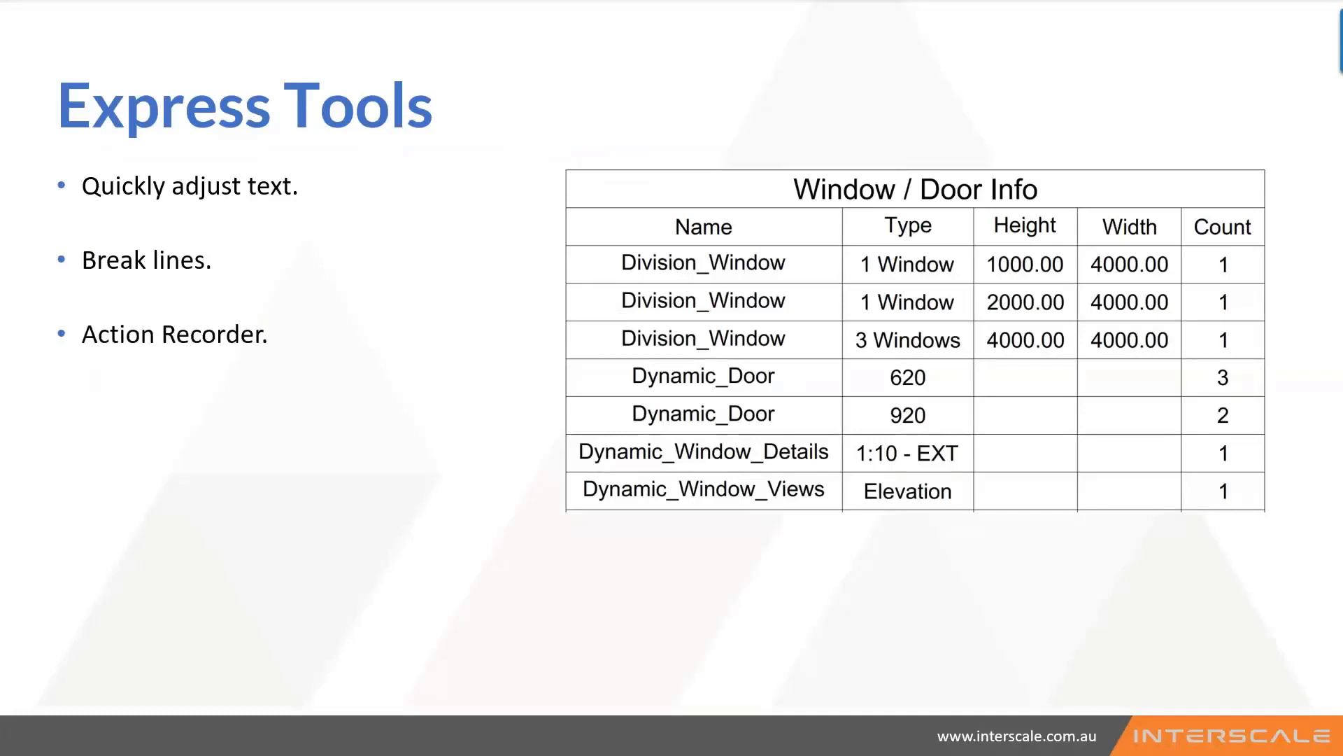
key("Right")
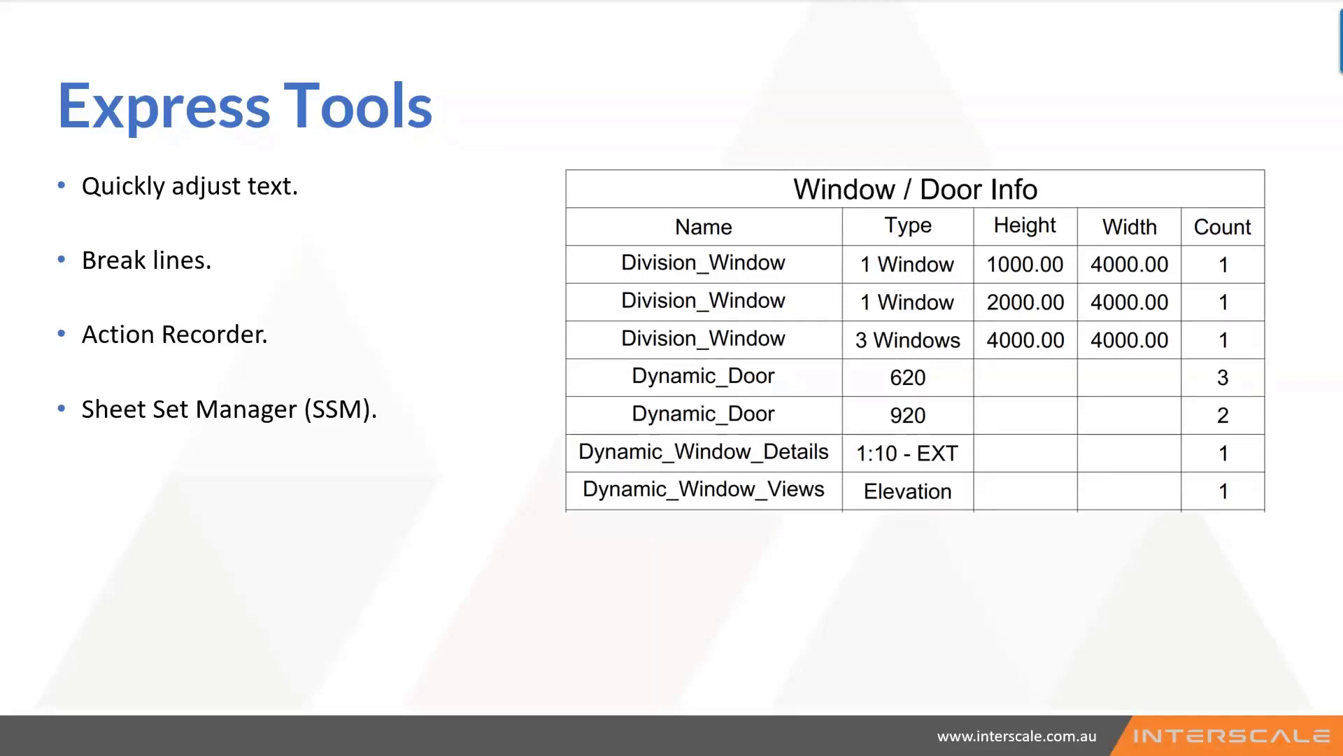
- Switch back to AutoCAD and add the arc-aligned text "arched text" with a text height of 200 to the arc in model space
key("alt+Tab")
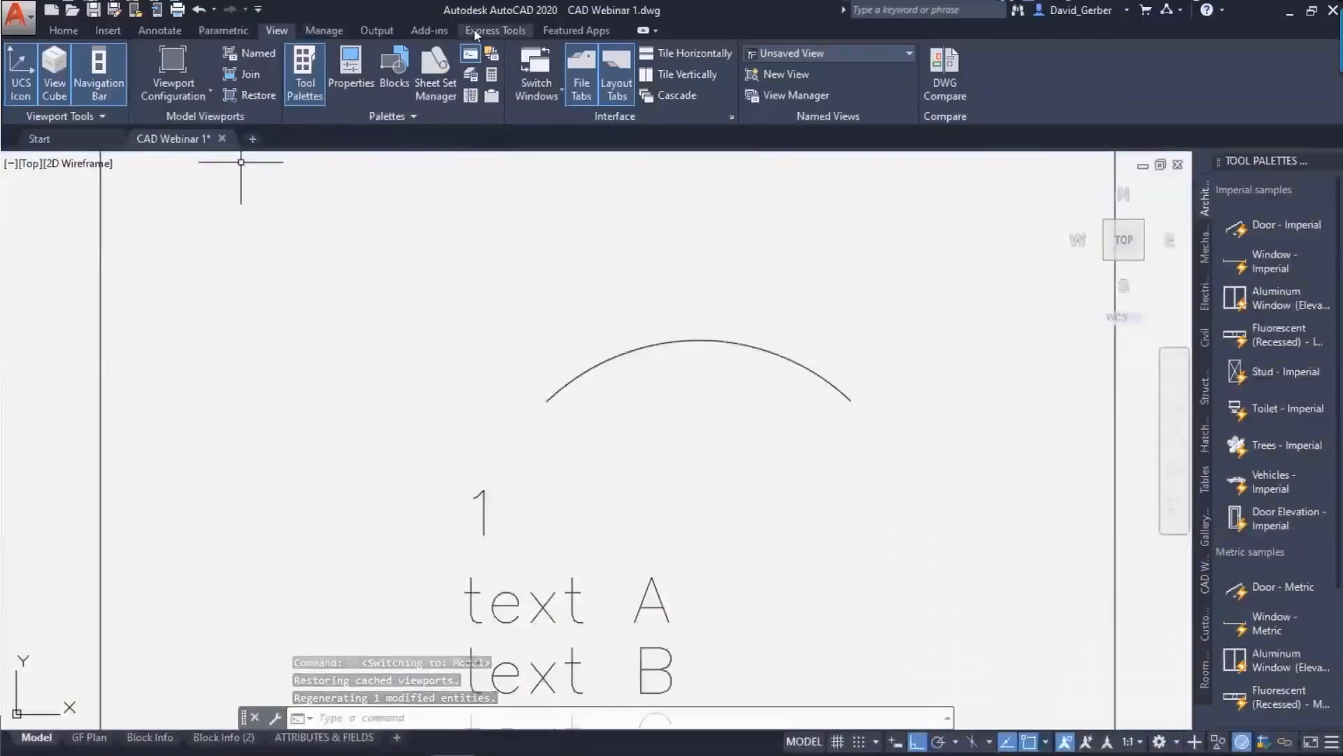
left_click(495, 30)
middle_click_drag(497, 354, 480, 318)
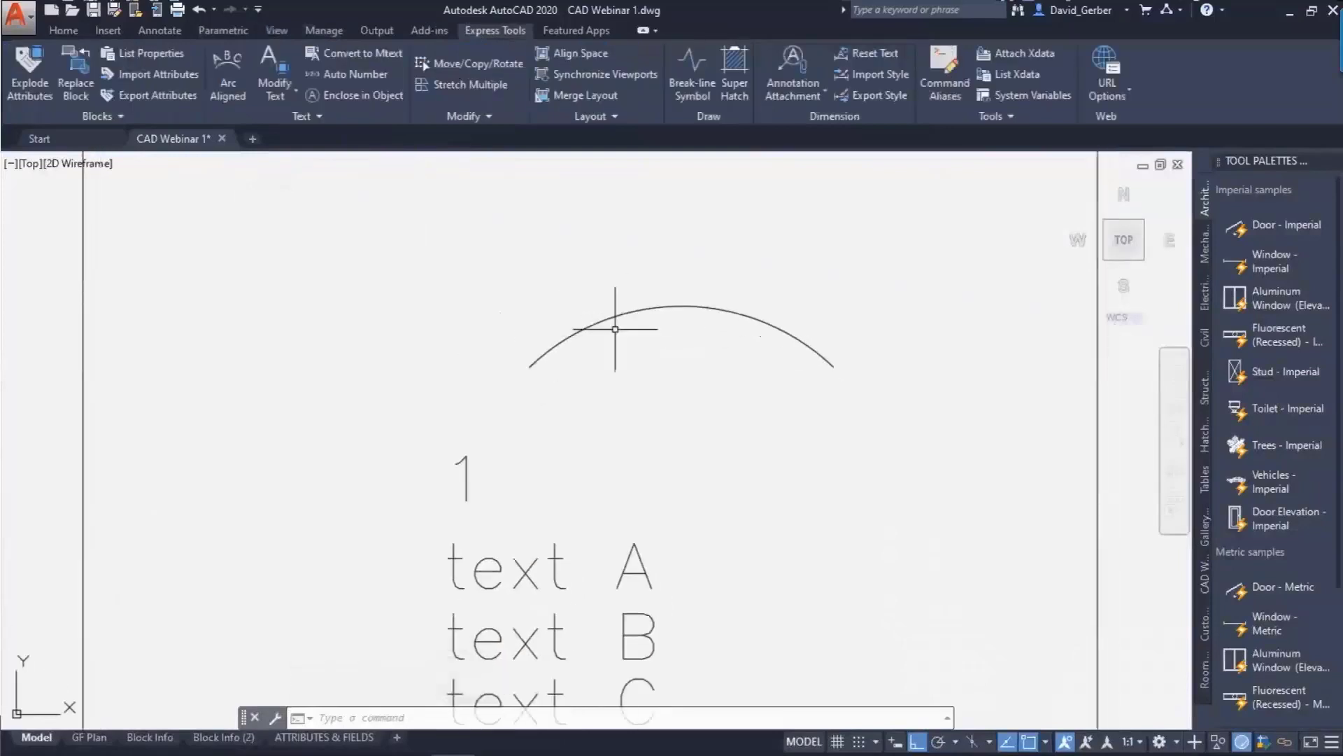
left_click(235, 70)
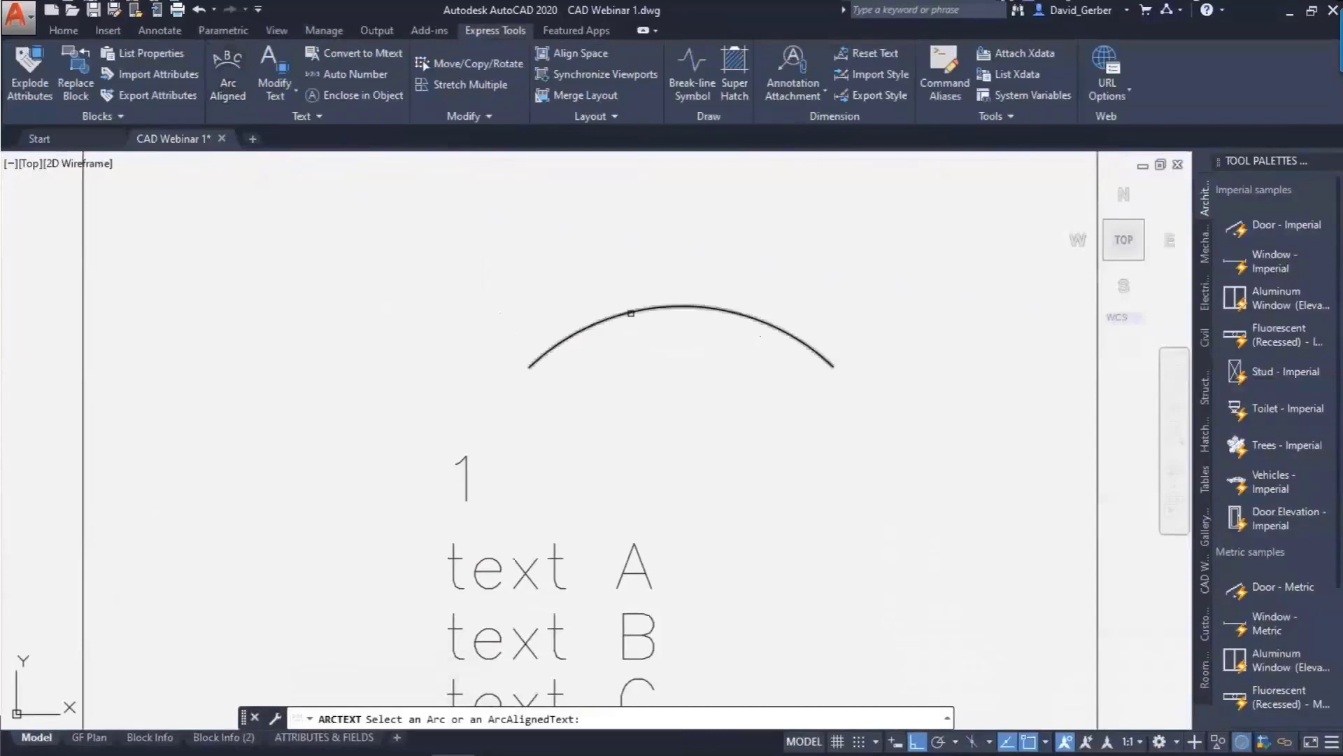
left_click(629, 307)
type("arched text")
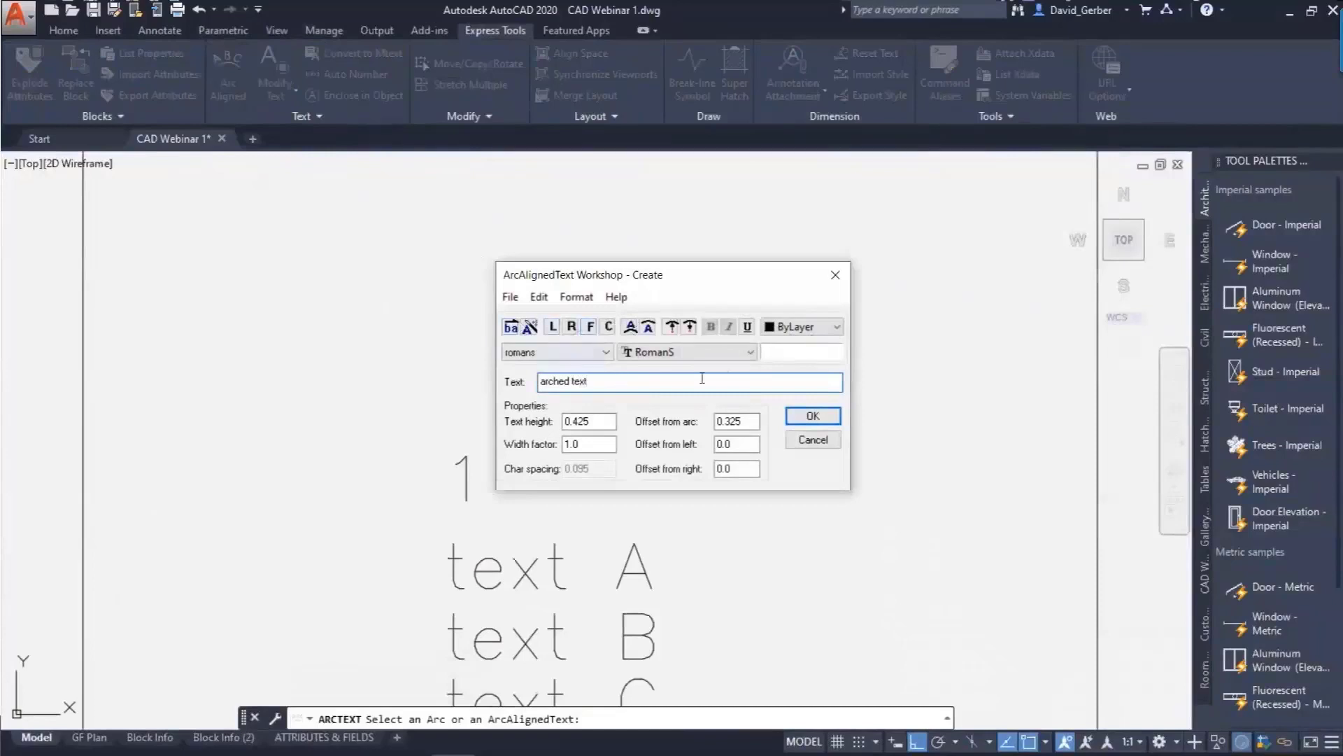
key("Tab")
type("200")
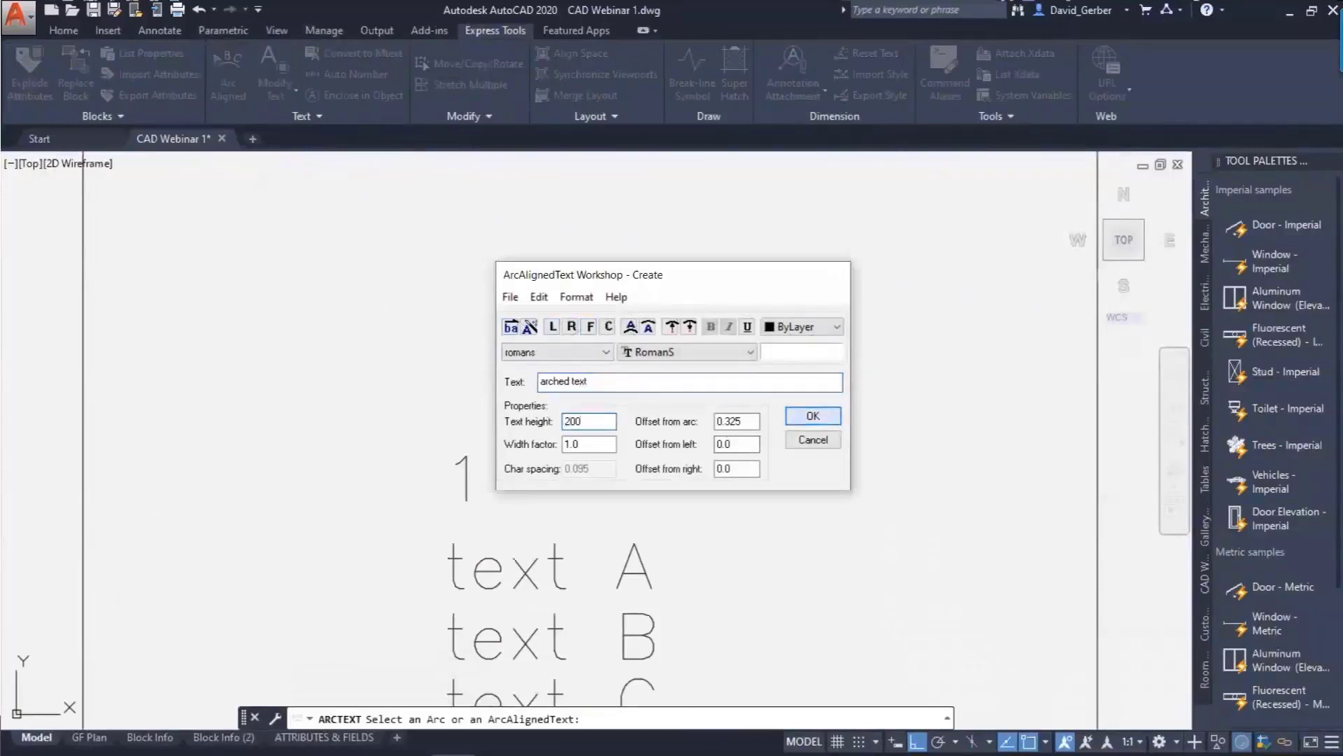
left_click(792, 420)
scroll(619, 347, "up", 4)
middle_click_drag(665, 342, 496, 421)
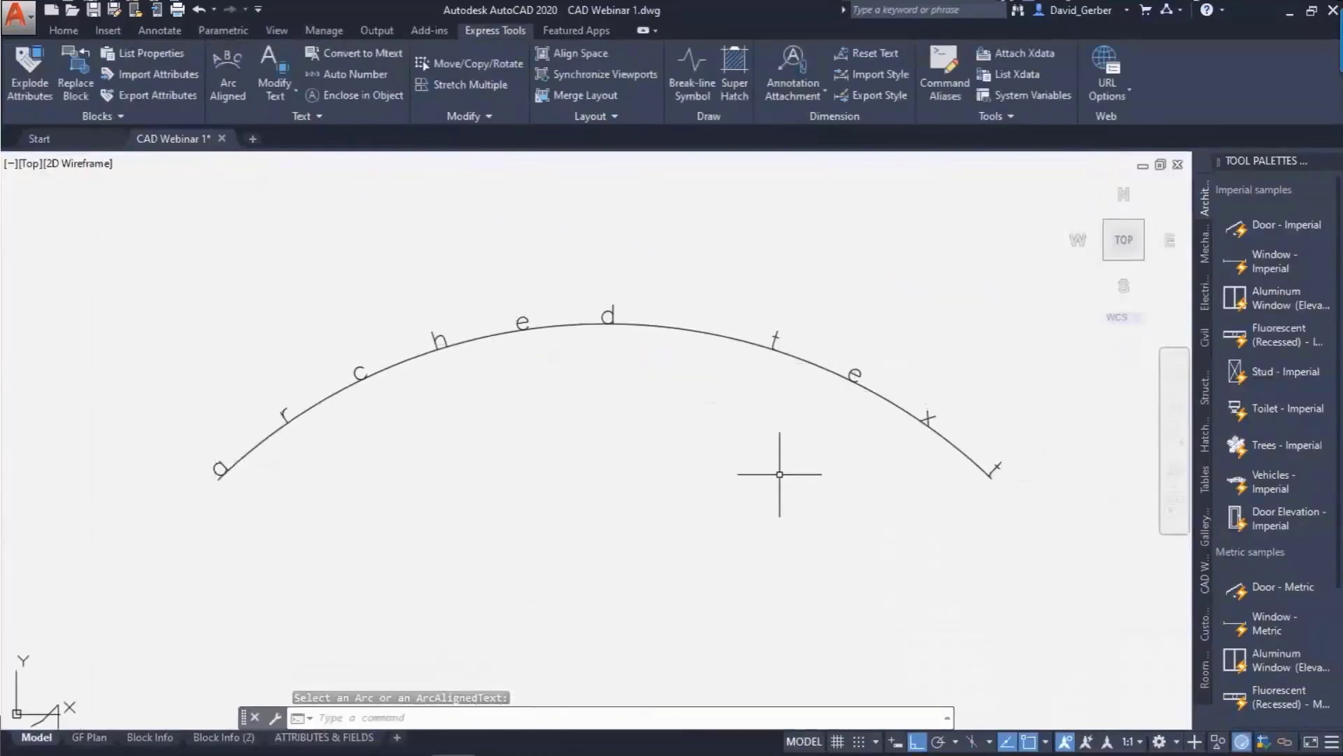
- Create a rectangular array of the number 1 below the arc, with four columns and one row
scroll(764, 469, "down", 4)
middle_click_drag(711, 531, 665, 419)
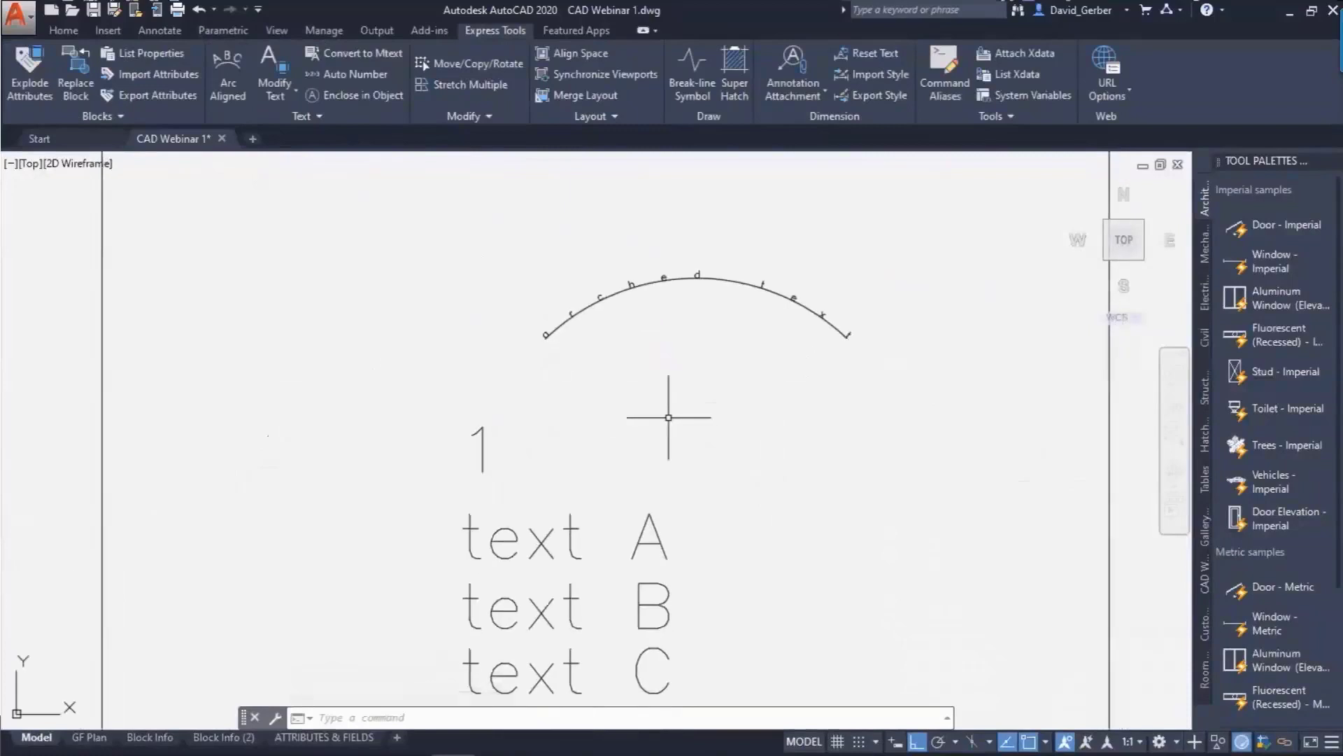
scroll(569, 480, "up", 3)
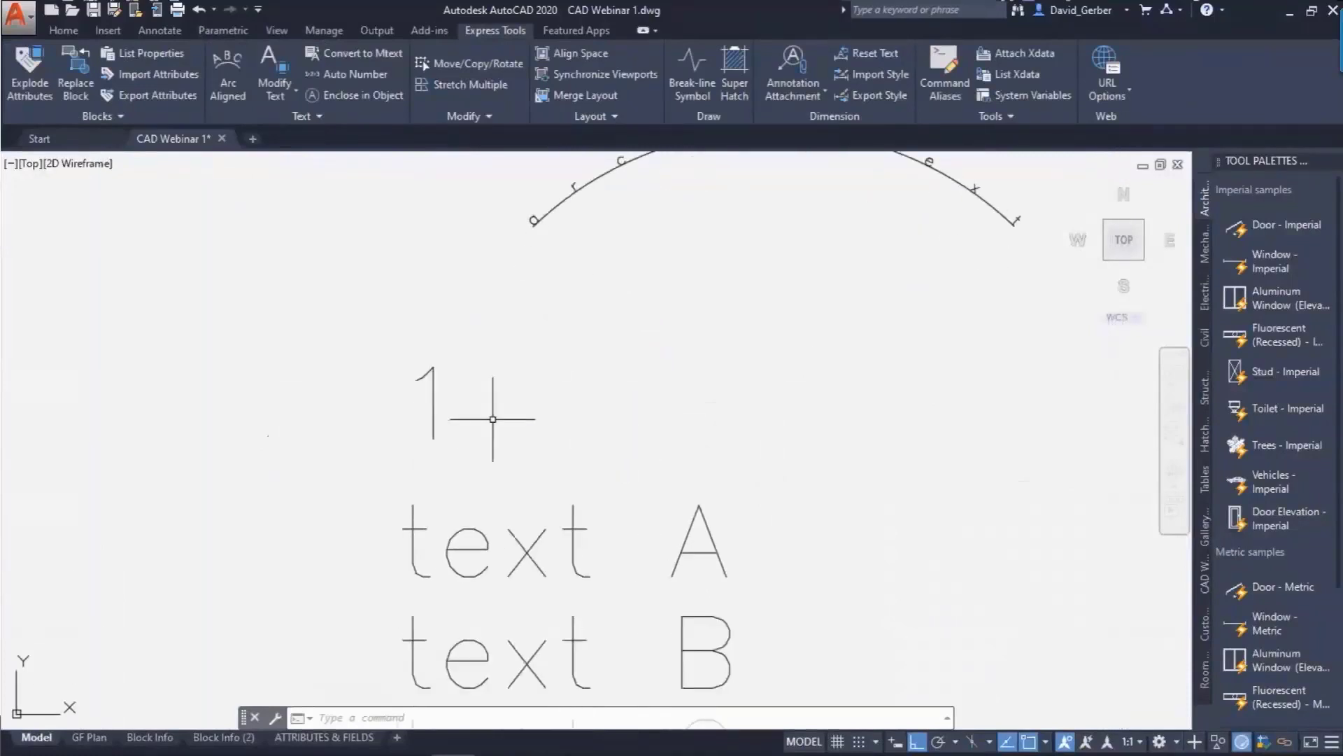
left_click(483, 441)
left_click(324, 247)
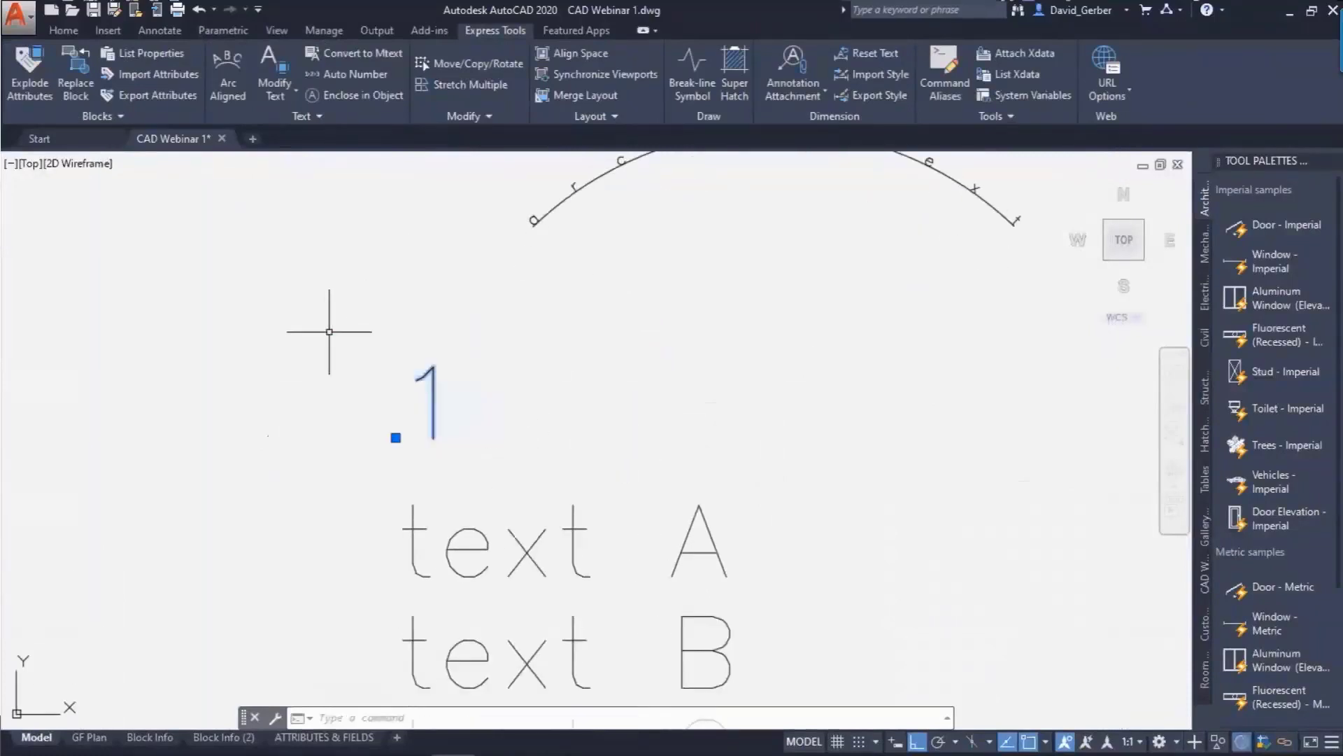
type("array")
key("Return")
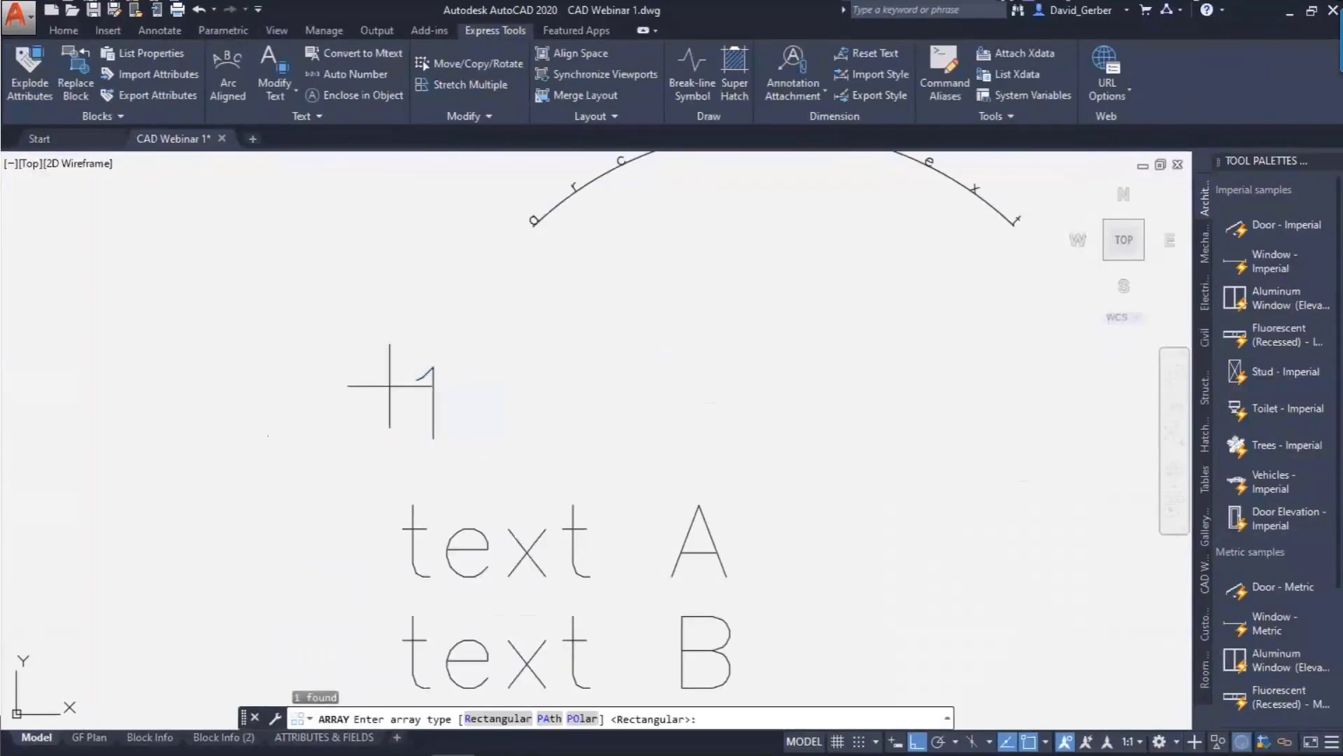
left_click(511, 717)
type("R")
key("Return")
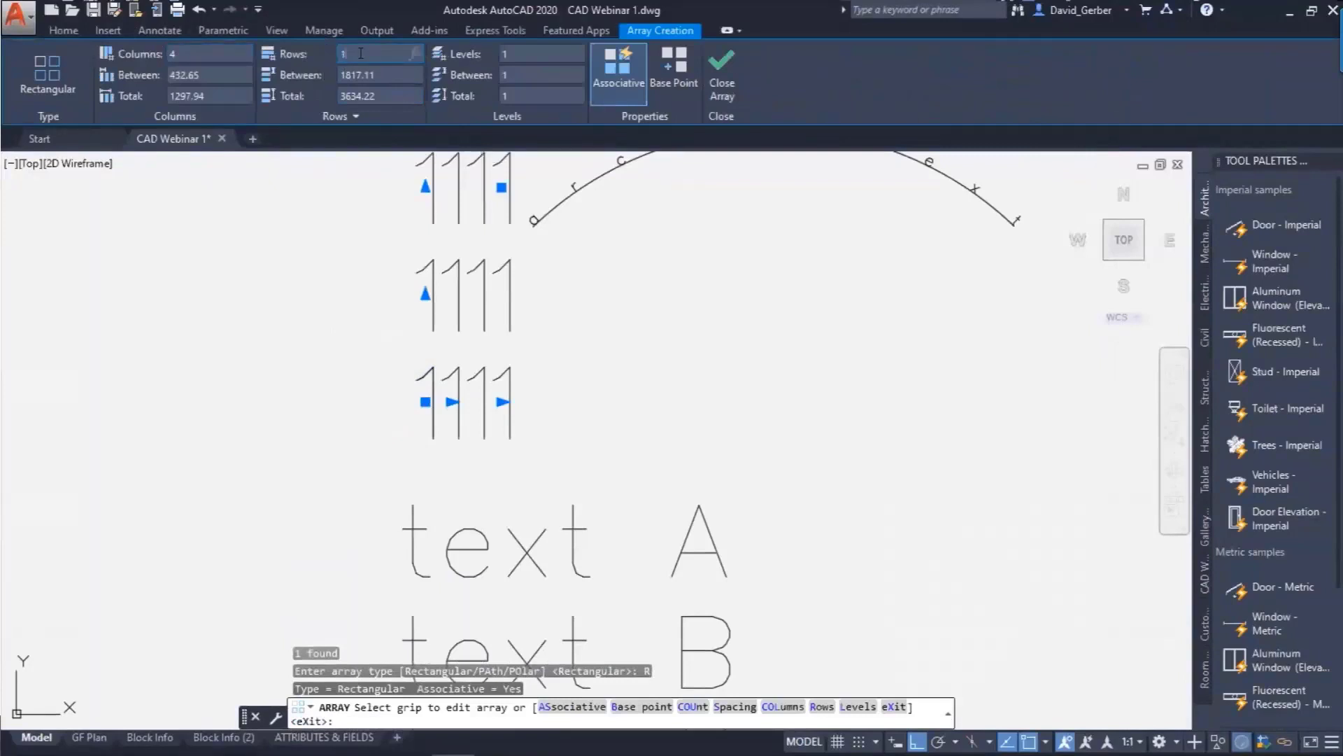
key("Return")
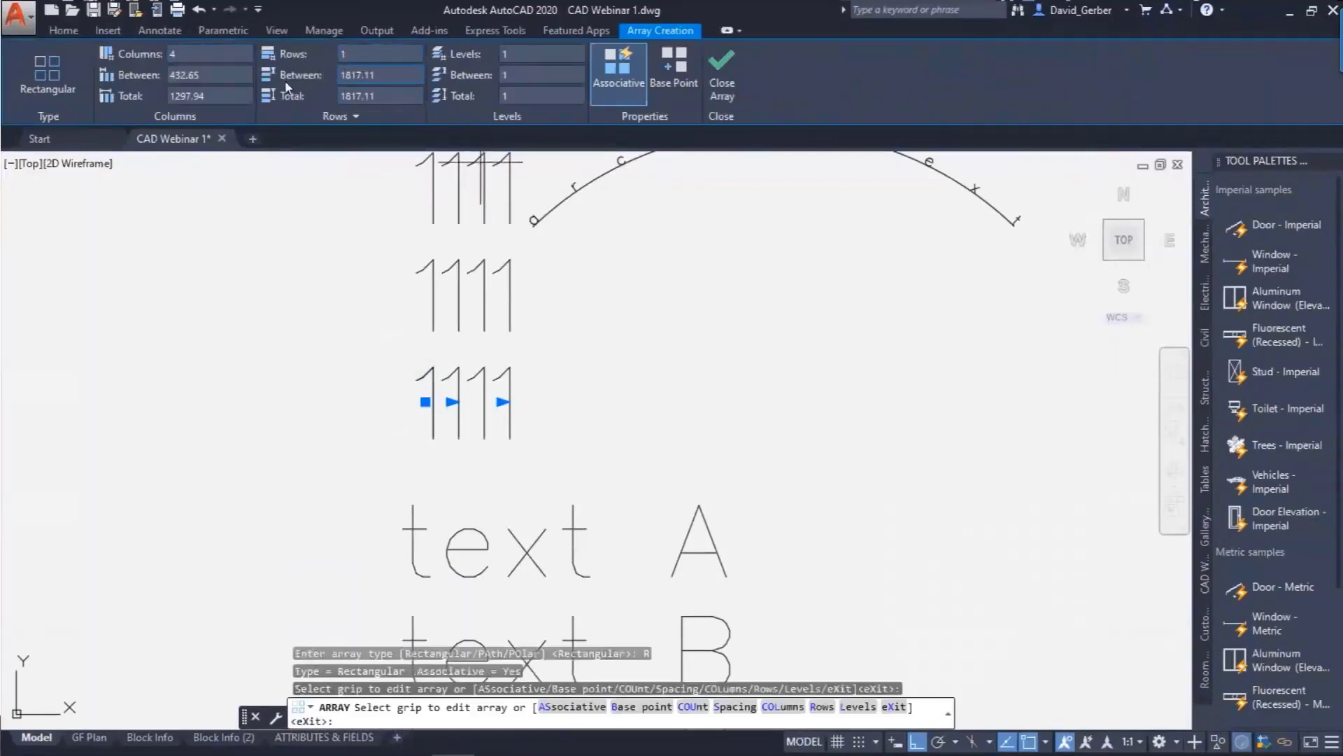
- Set the array's column spacing to 2500 and finish the array
left_click(381, 68)
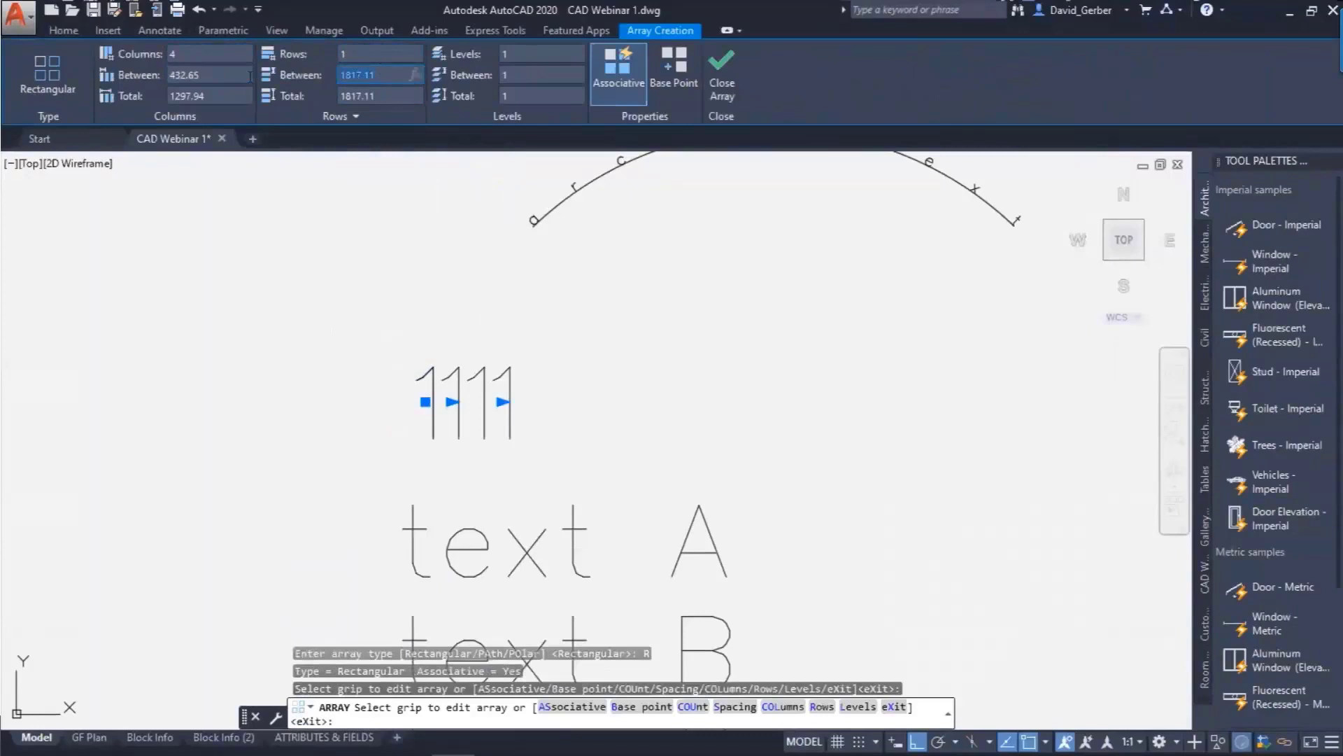
left_click(222, 74)
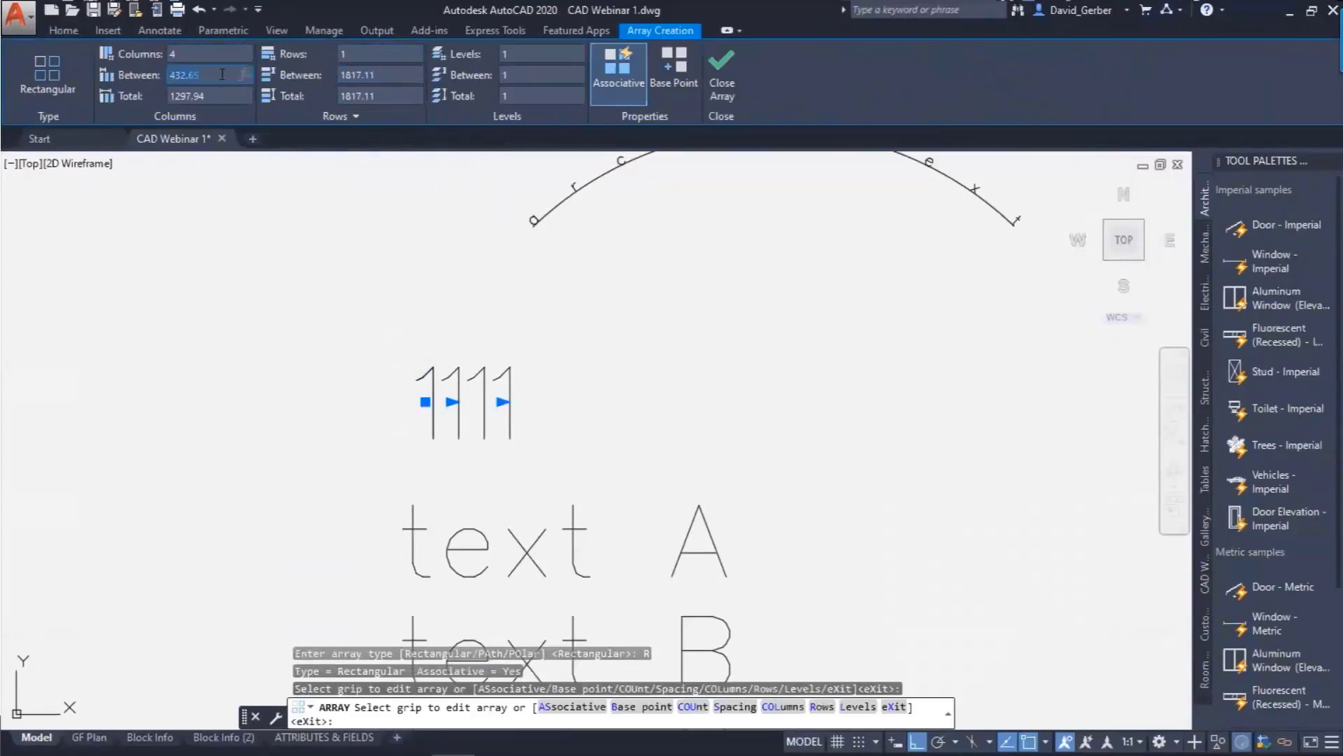
type("2500")
key("Return")
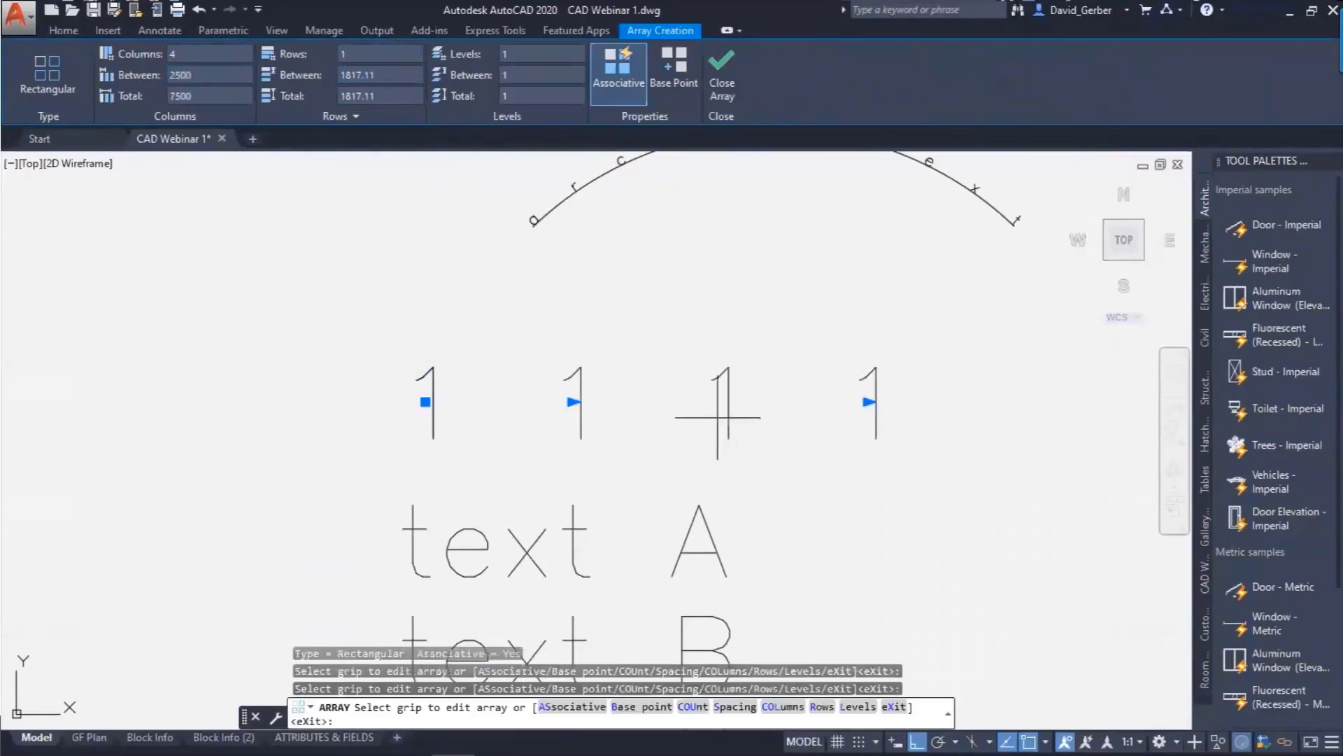
scroll(718, 418, "down", 3)
left_click(722, 73)
- Explode the array of number 1 texts into separate text objects
scroll(707, 370, "up", 3)
left_click(738, 345)
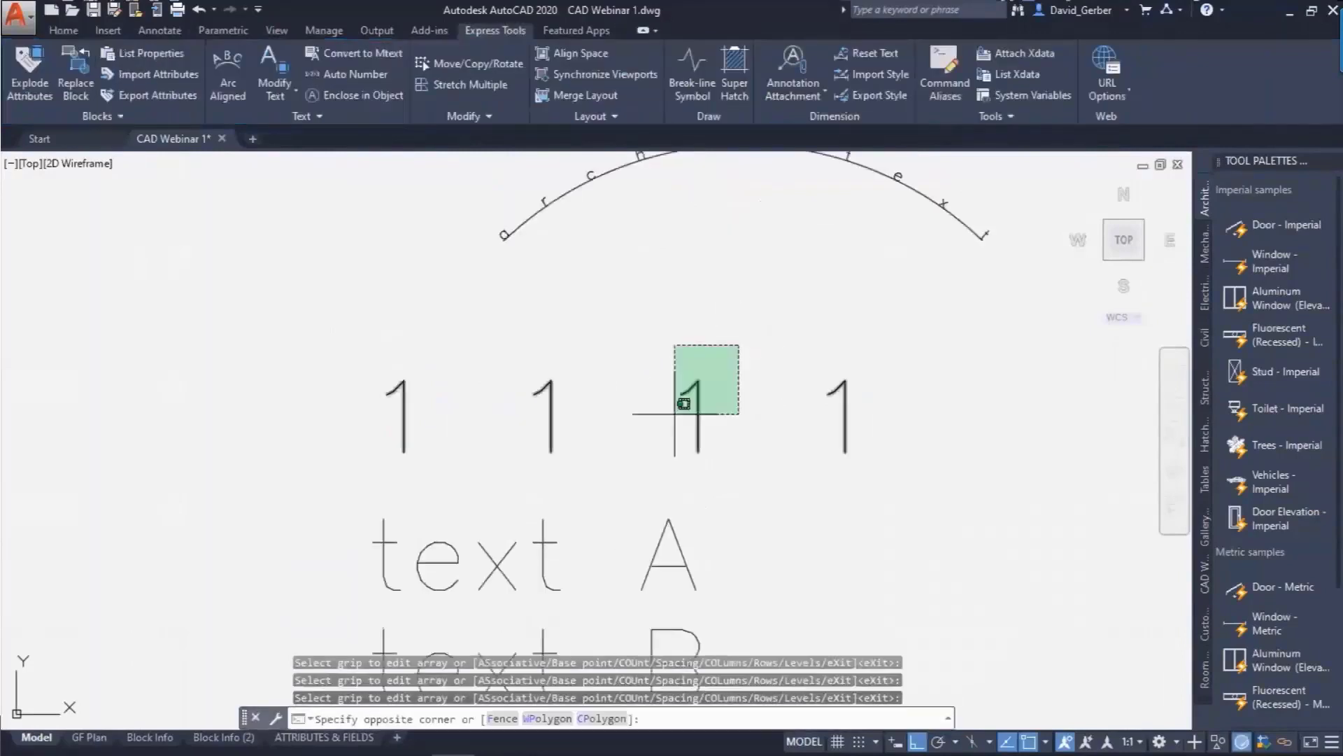
left_click(674, 414)
type("explode")
key("Return")
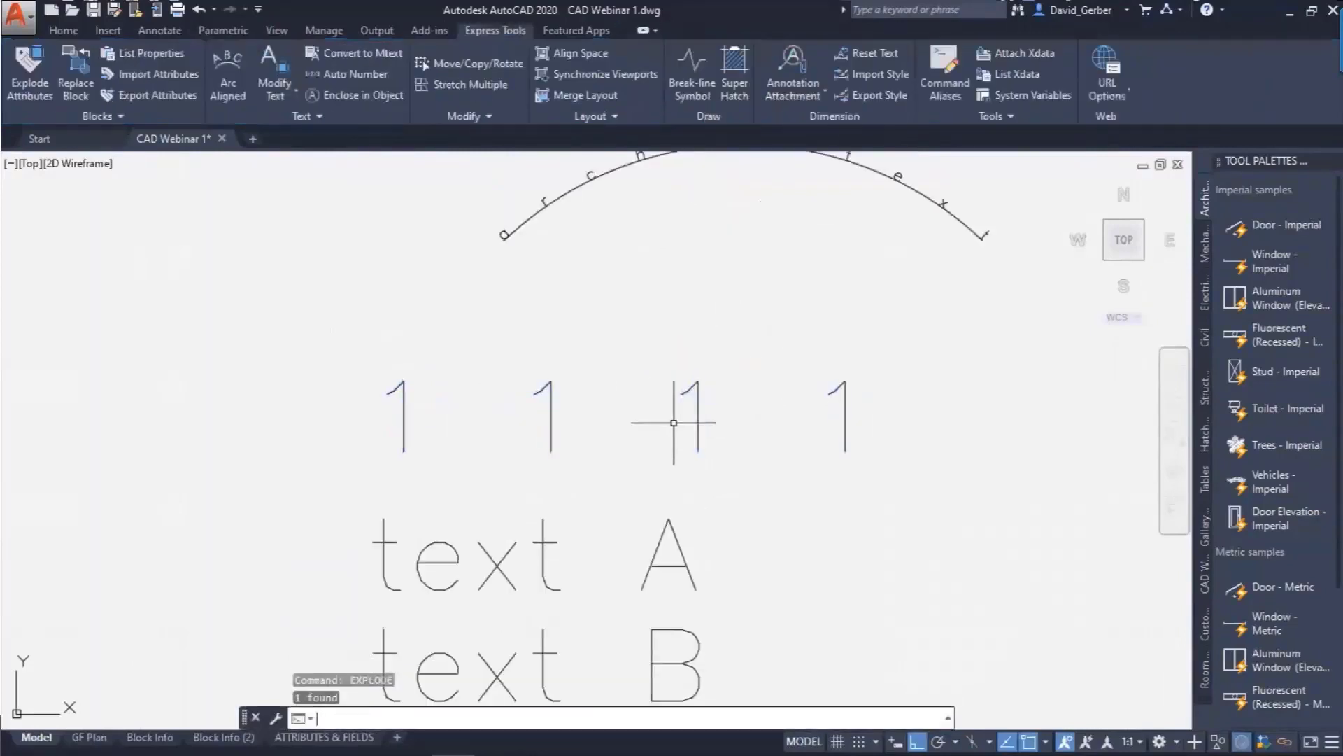
- Auto-number the row of four 1 texts, sorted by X, starting at 1 with increment 1 and overwriting the existing text
left_click(355, 74)
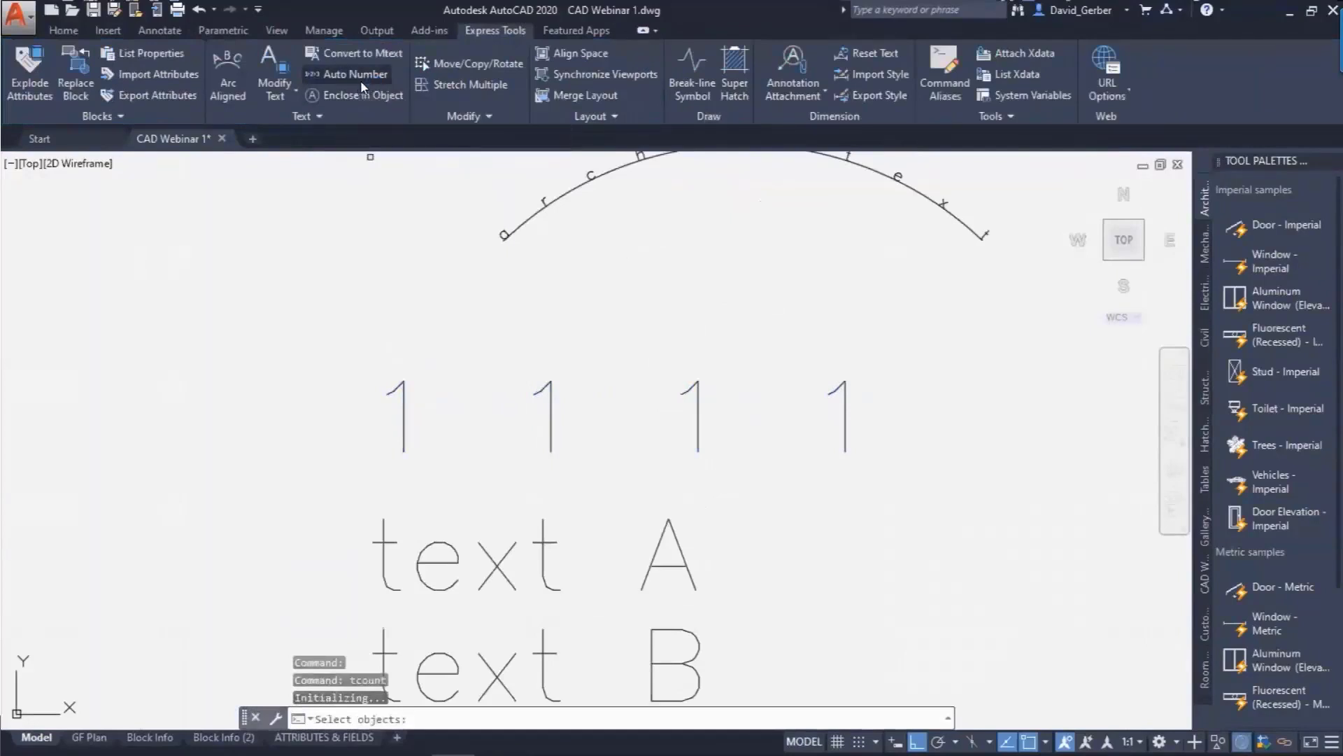
left_click(359, 321)
left_click(890, 480)
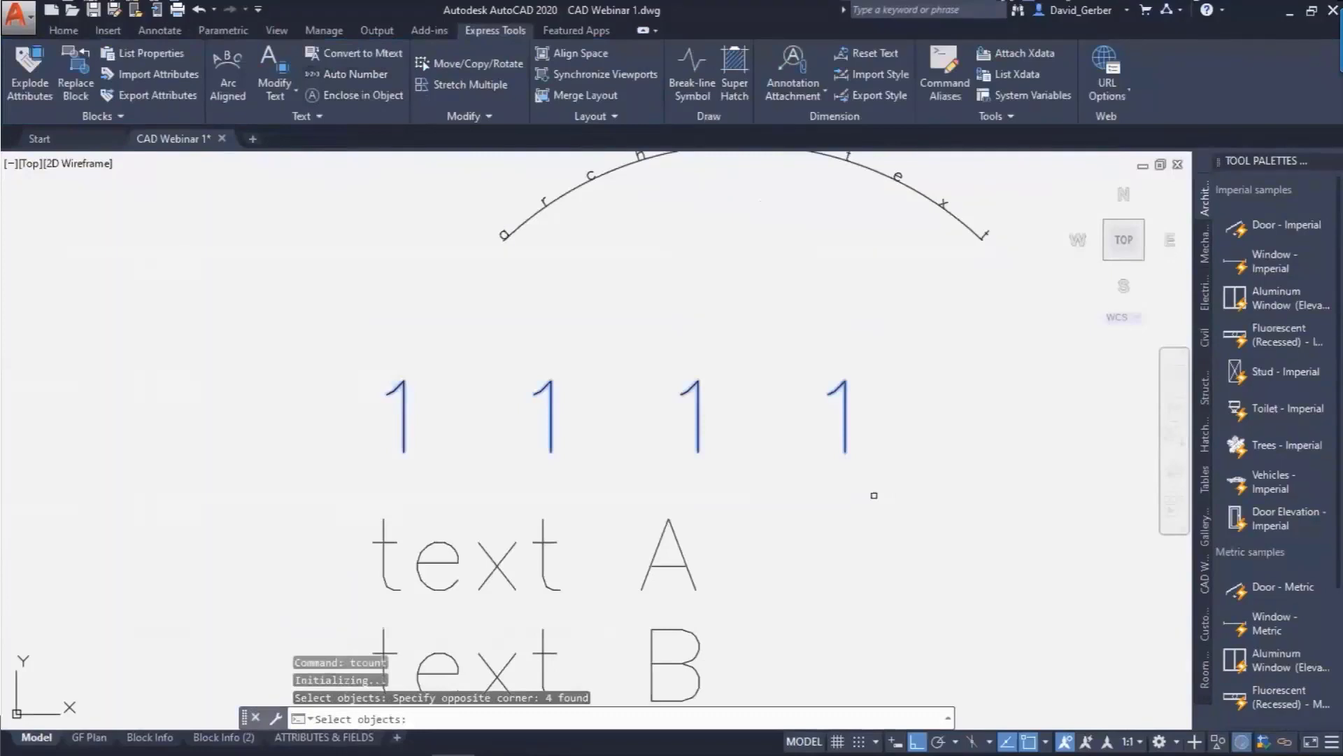
key("Return")
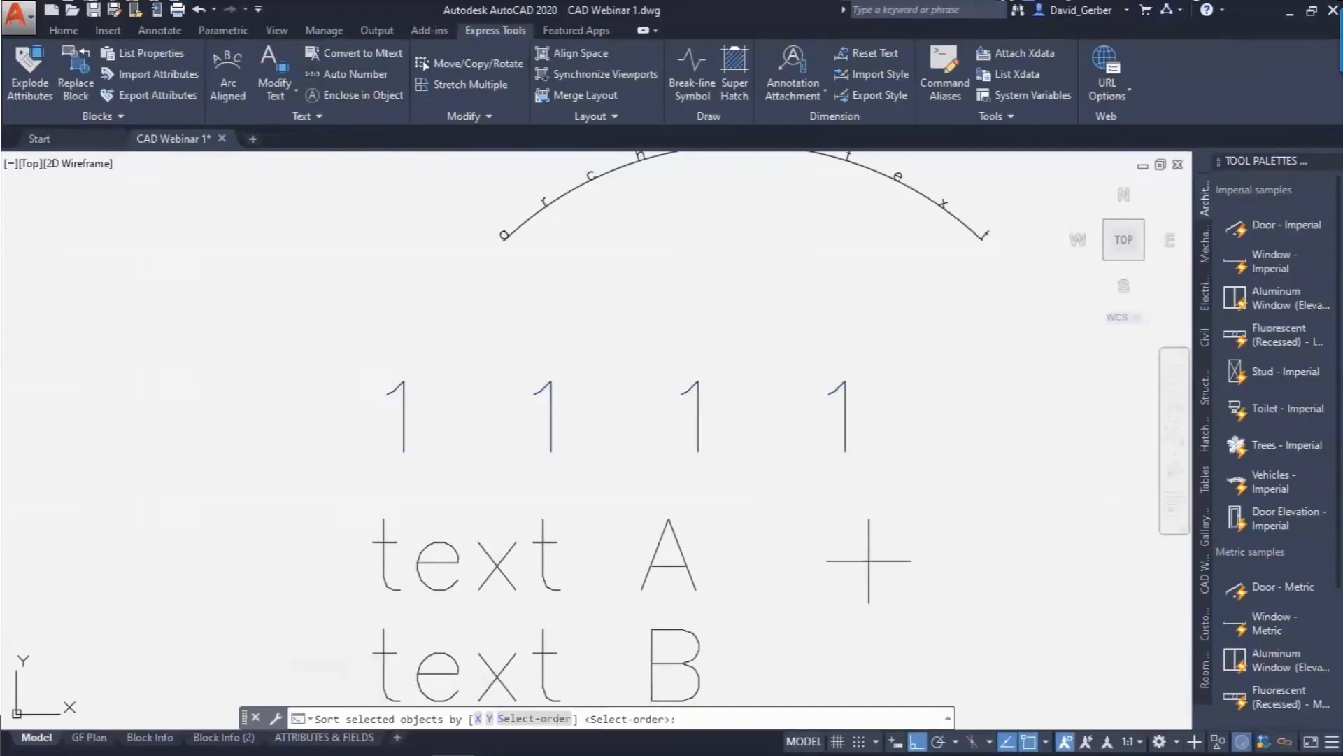
left_click(478, 718)
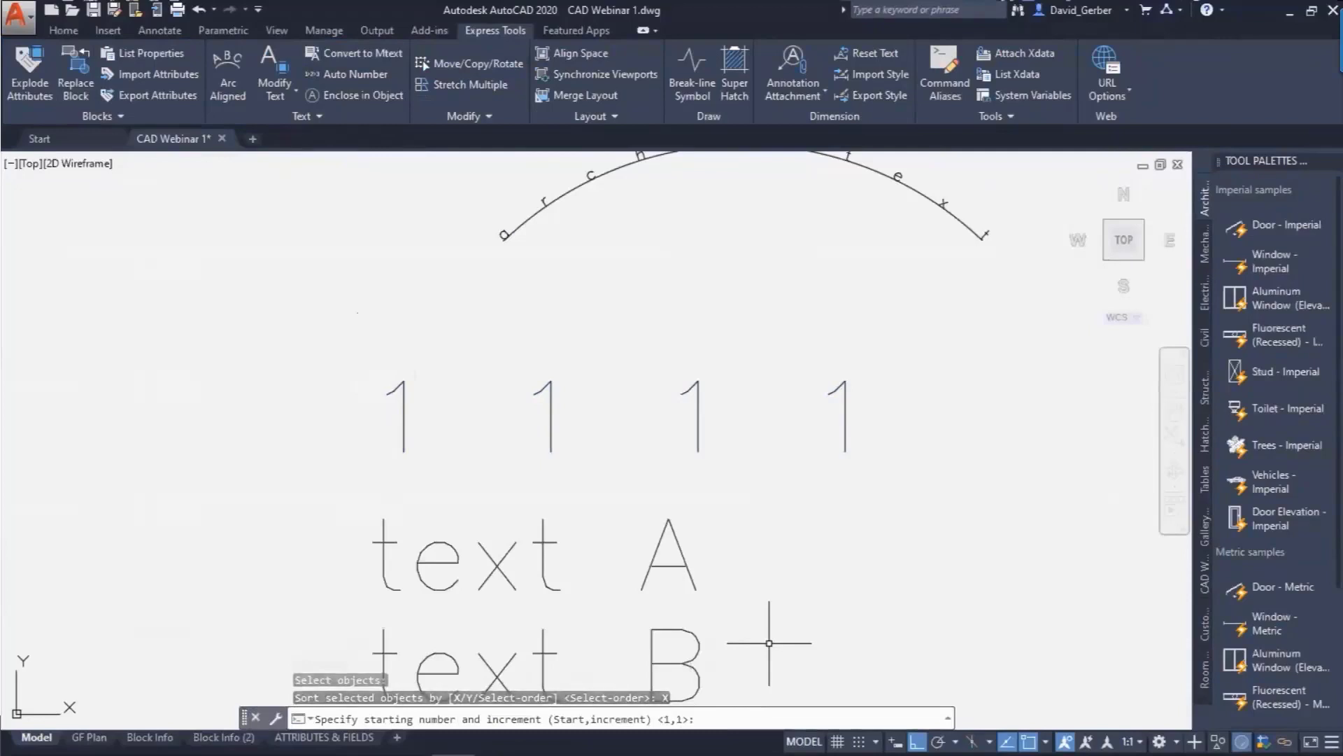
type("1")
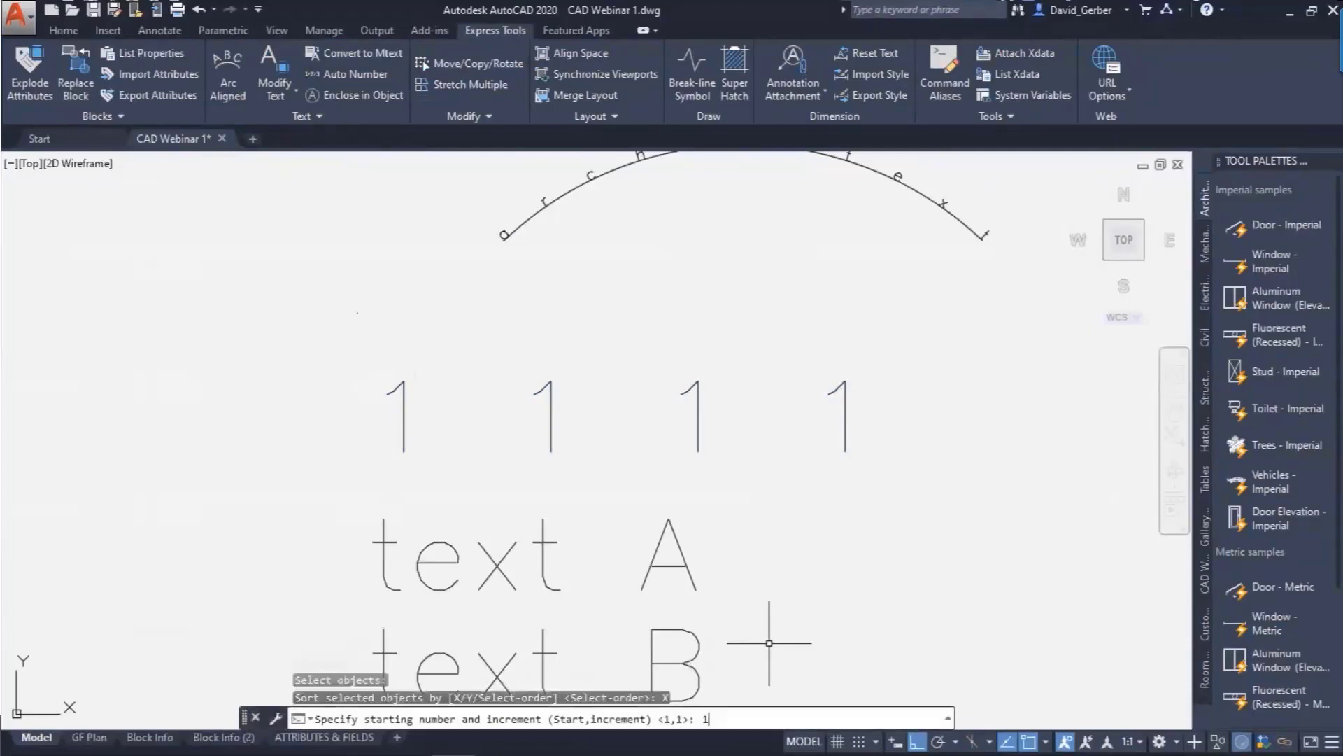
type(",1")
key("Return")
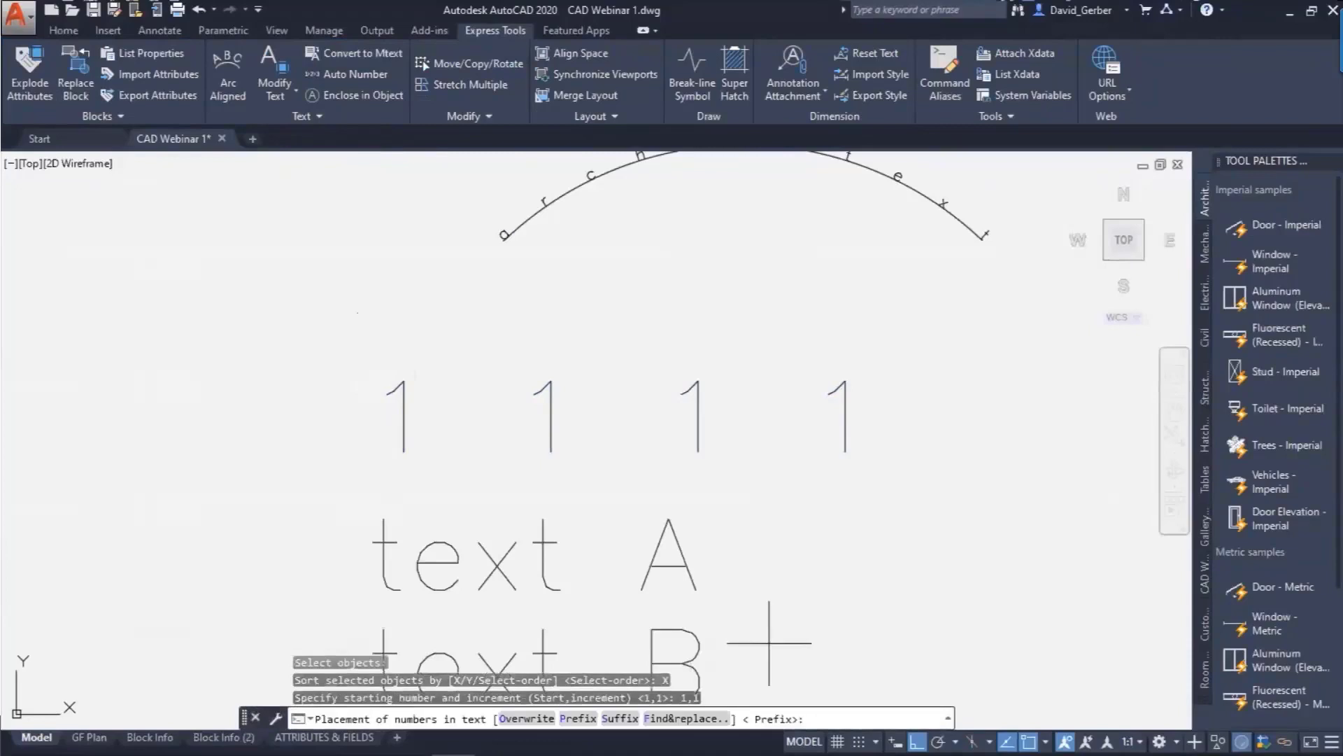
left_click(523, 718)
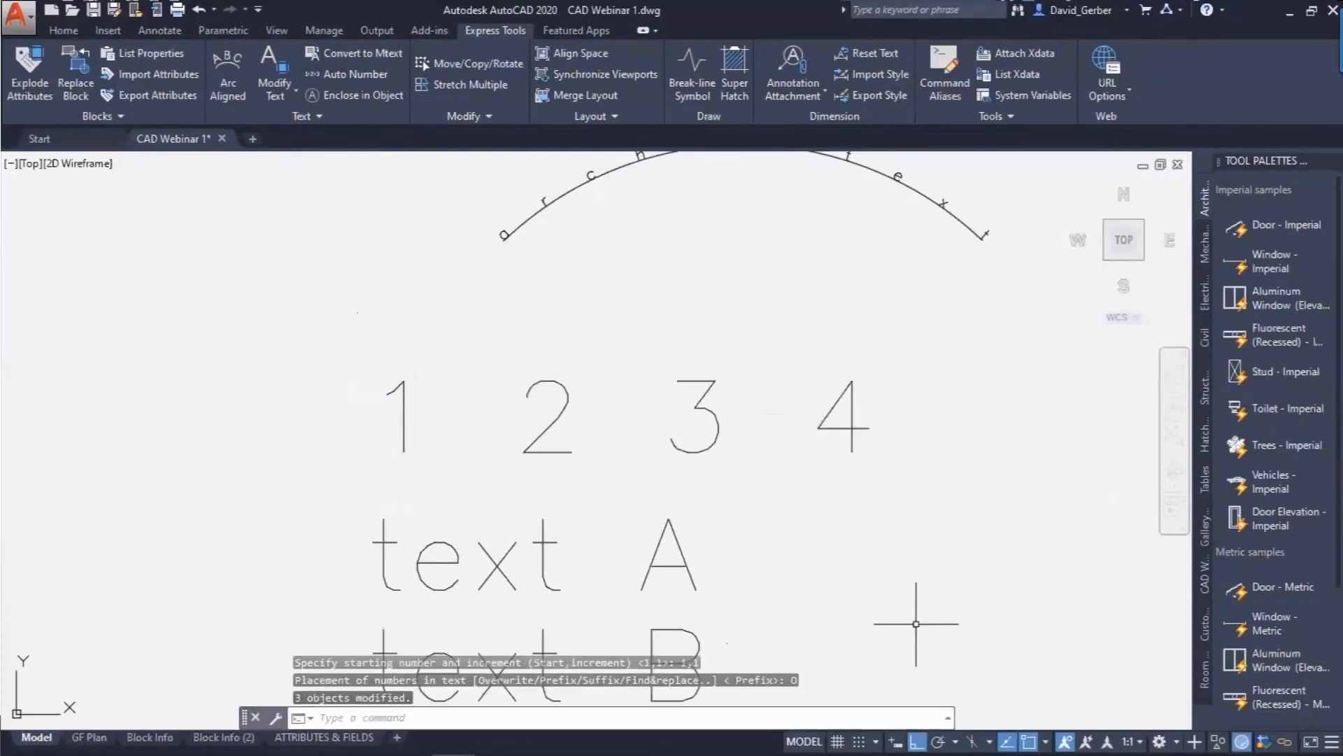
- Auto-number the three lines text A, text B and text C, sorted by Y, with start and increment 1,1 placed as a prefix
mouse_move(897, 632)
middle_mouse_down()
mouse_move(905, 560)
mouse_move(870, 399)
middle_mouse_up()
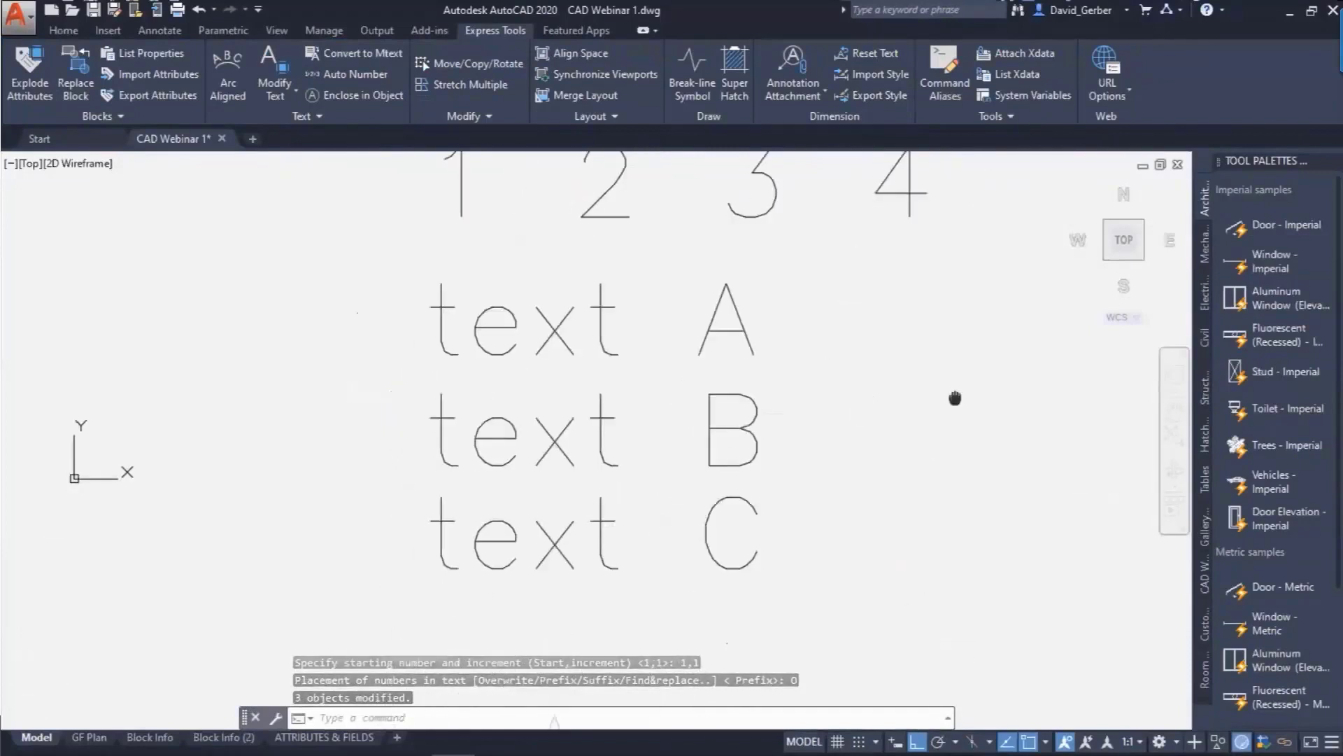
left_click(819, 615)
left_click(391, 321)
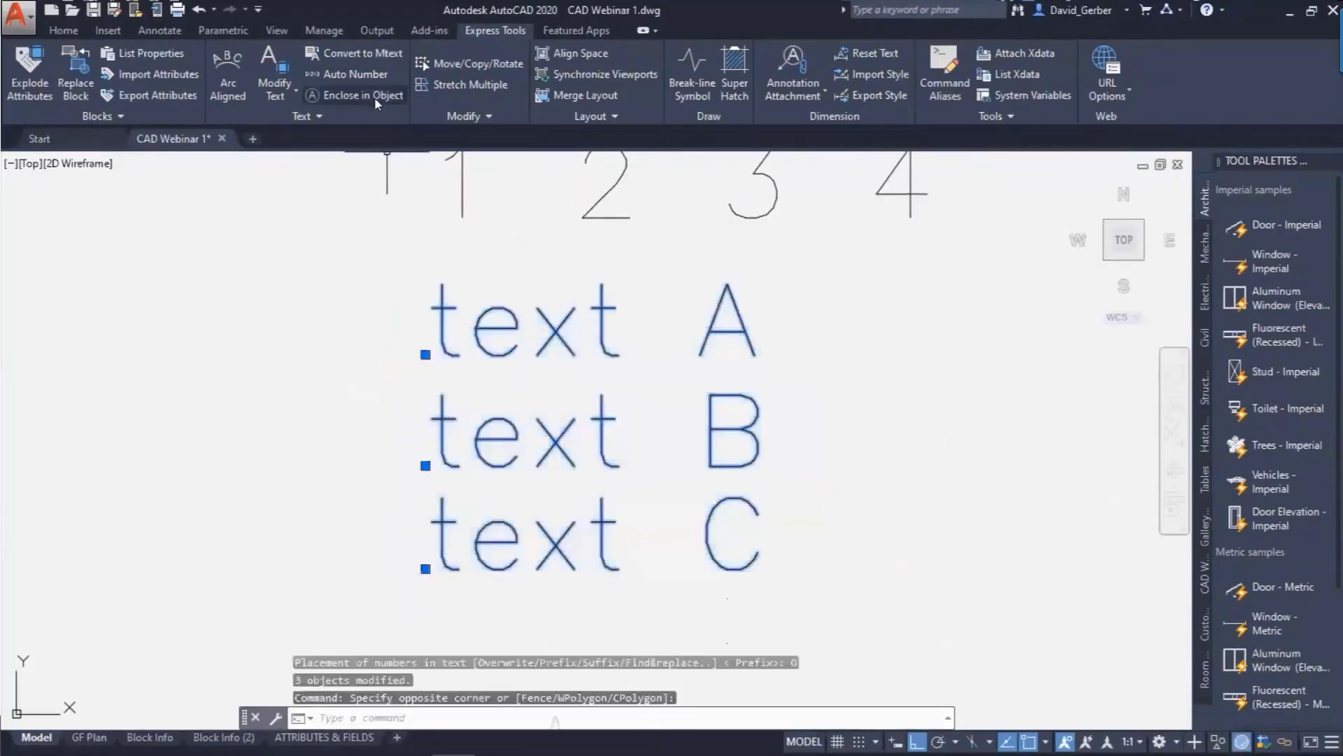
left_click(353, 73)
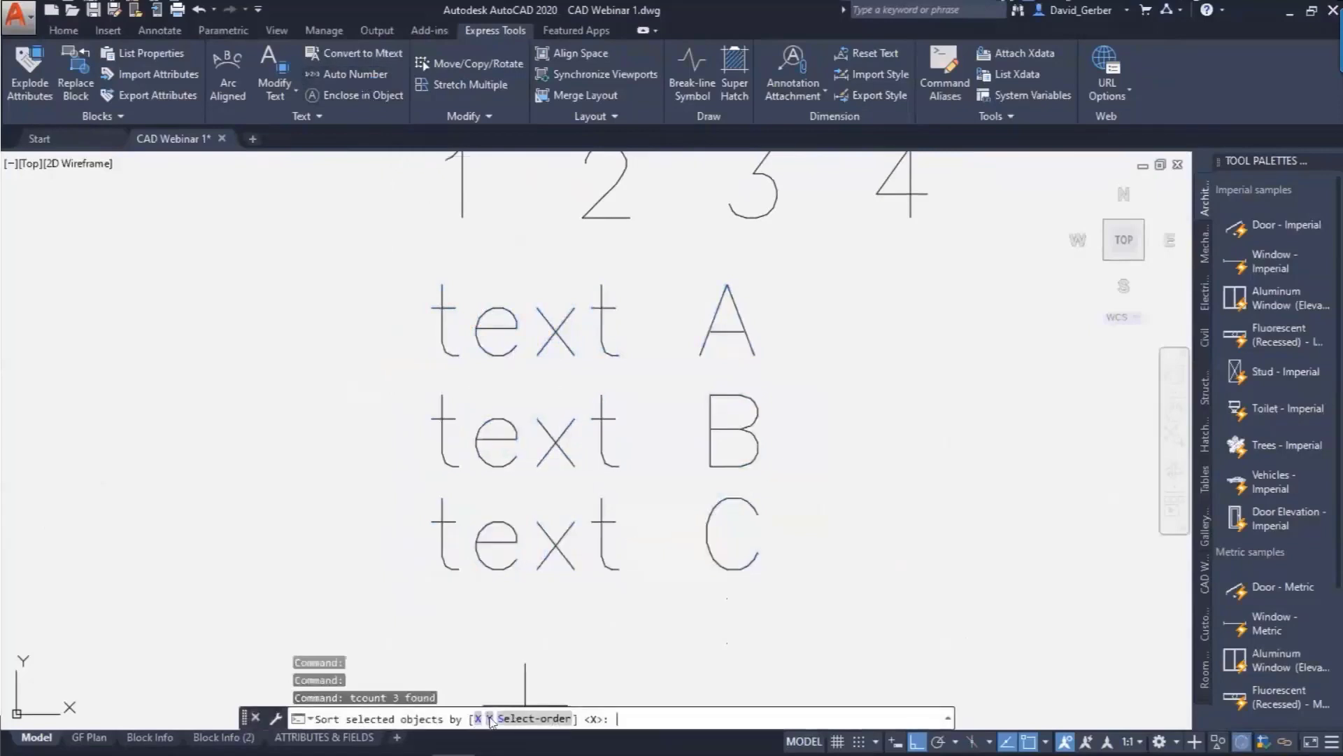
left_click(489, 719)
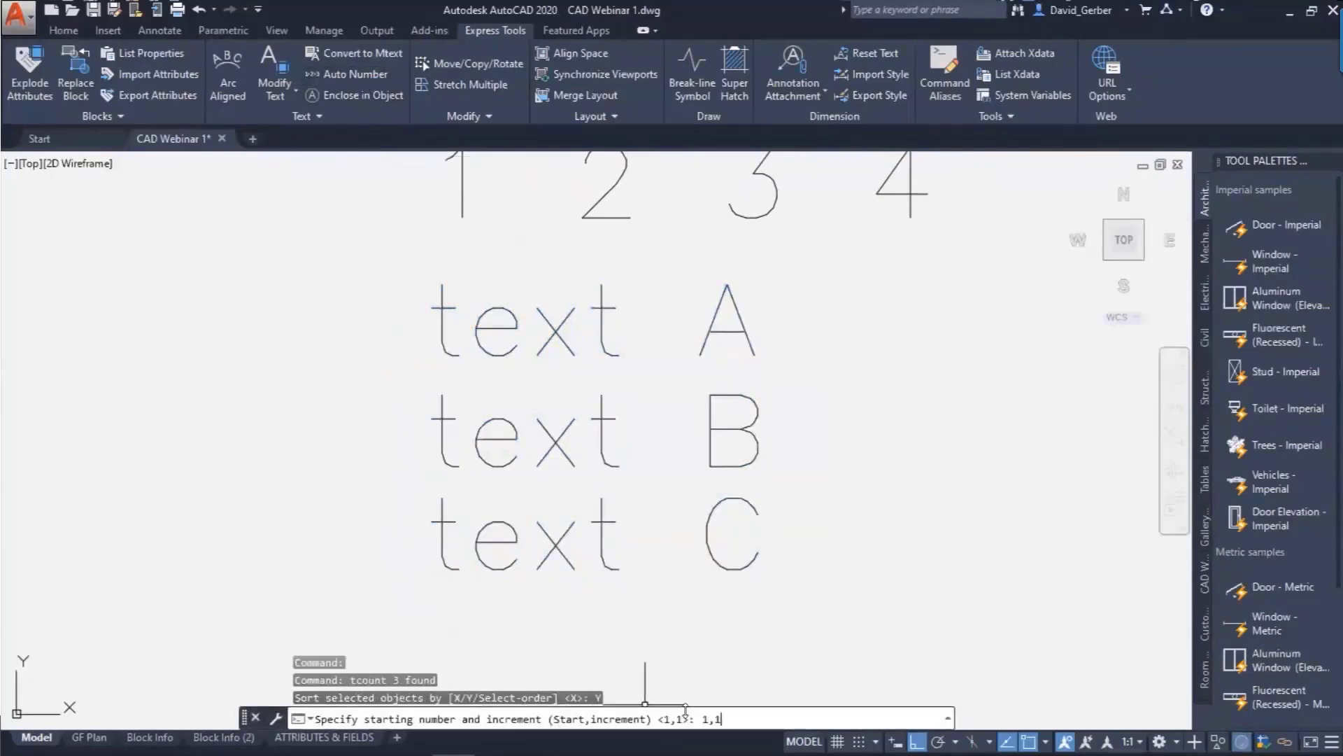
key("Return")
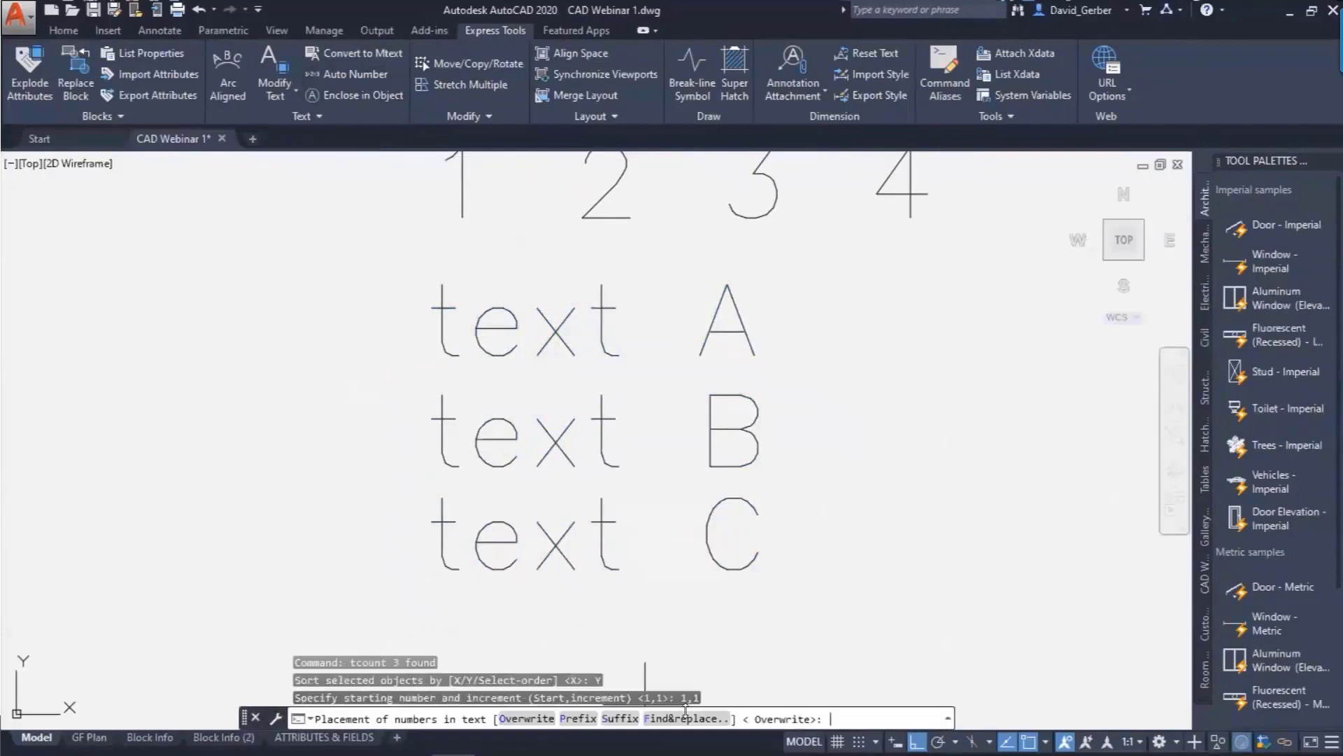
left_click(578, 719)
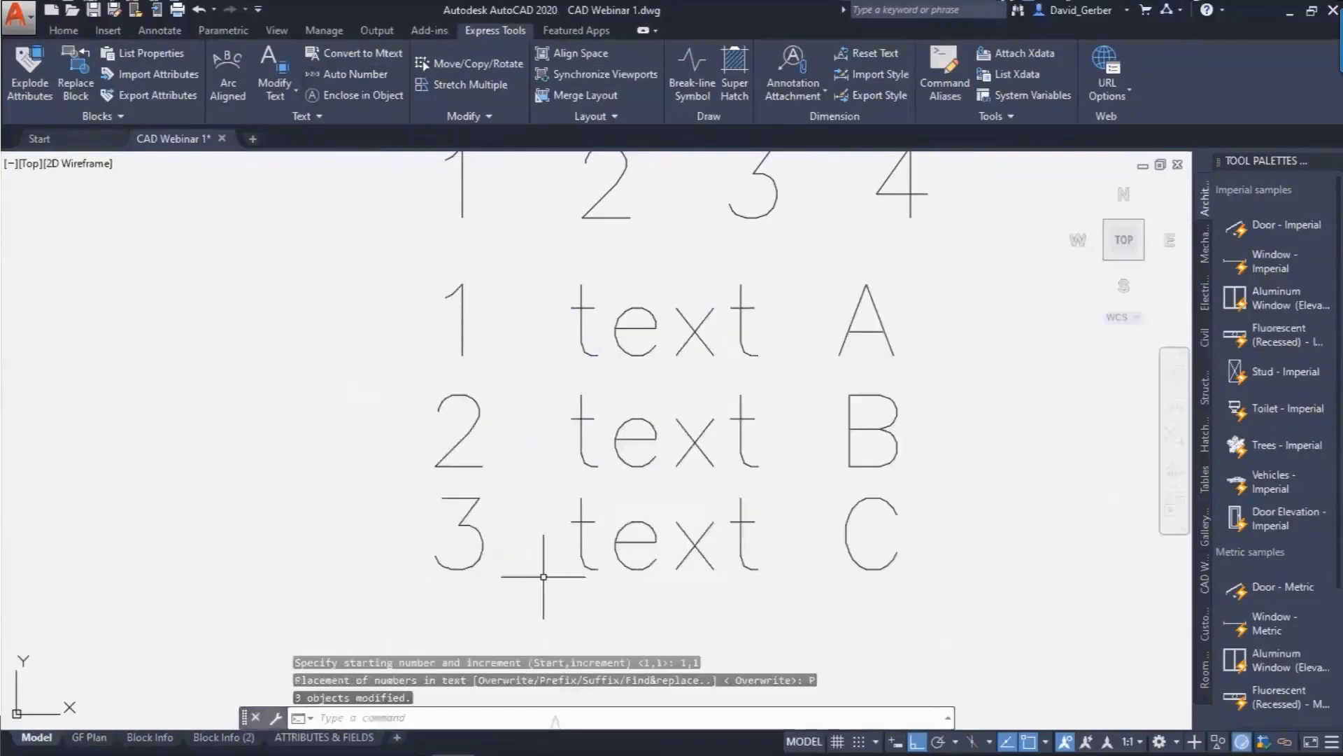
- Open the first numbered text line for editing and highlight its number prefix to examine how it was inserted
left_click(580, 328)
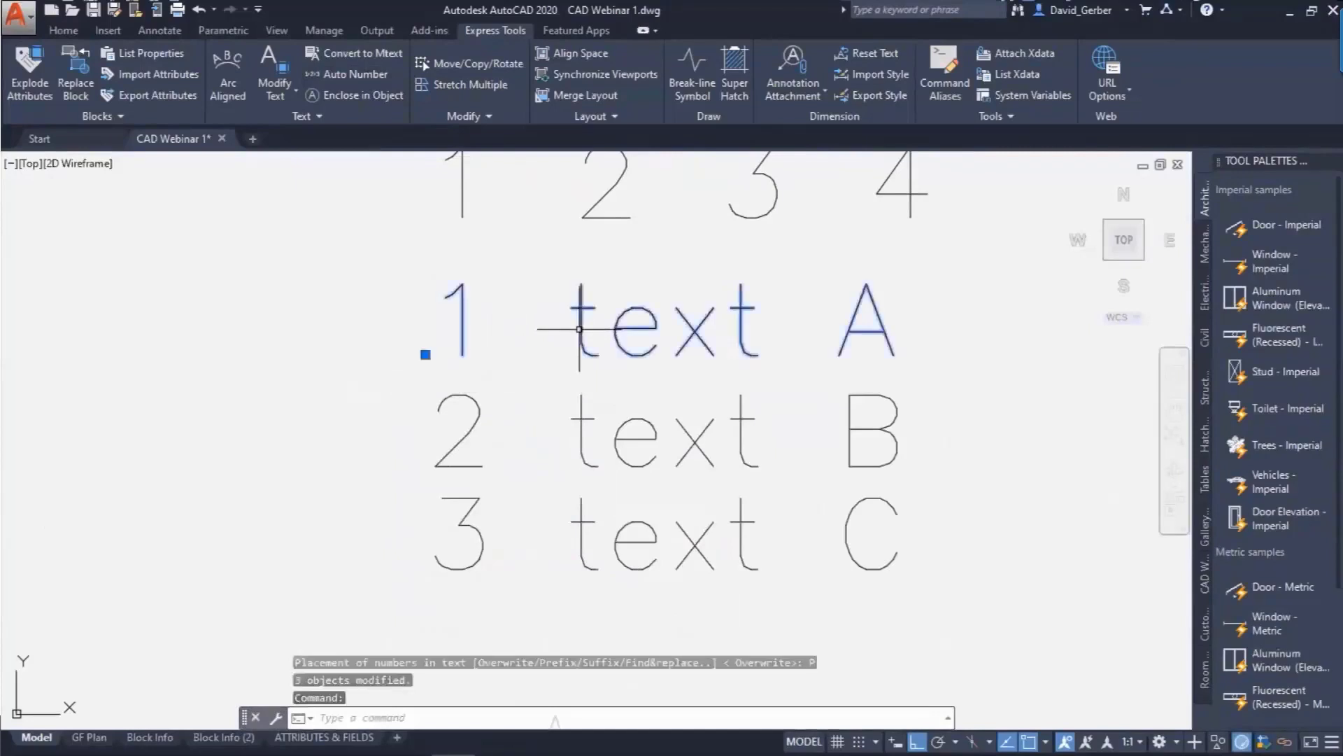
left_click(579, 329)
left_click(583, 314)
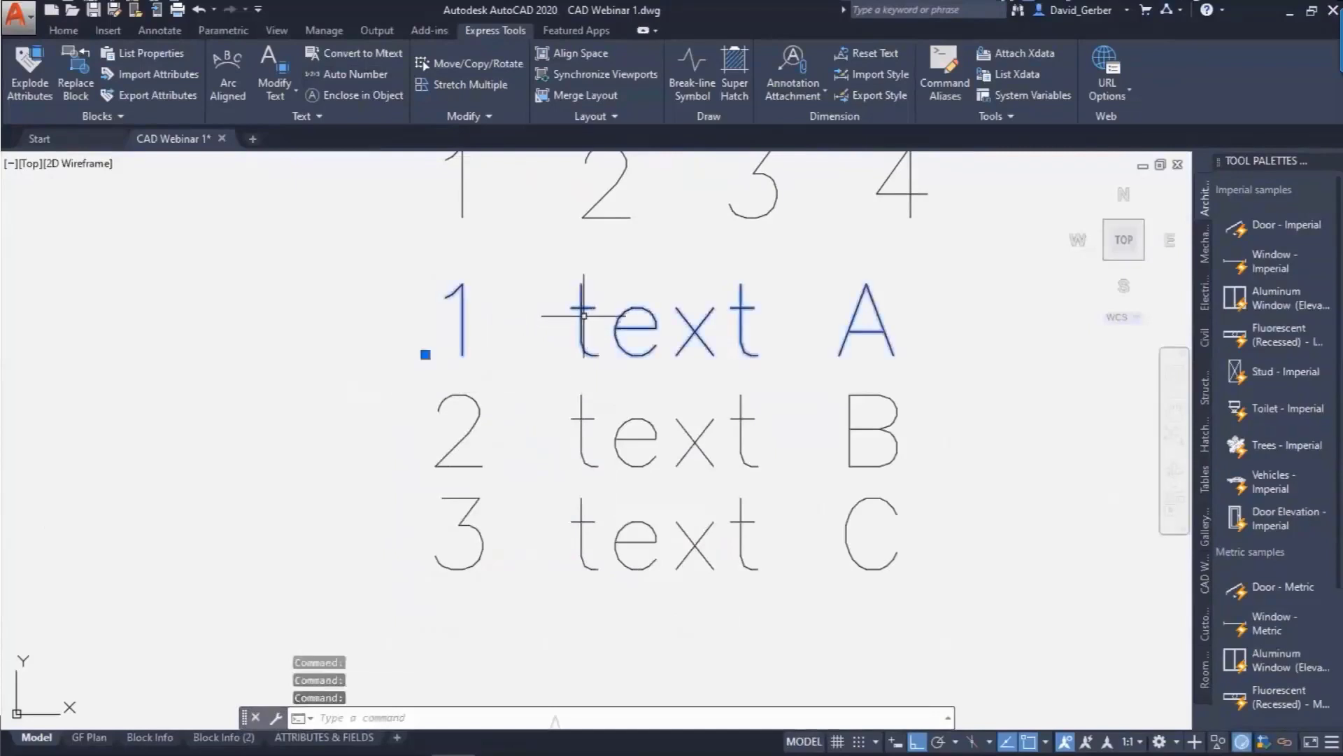
left_click(582, 315, "shift")
left_click(582, 315)
double_click(582, 314)
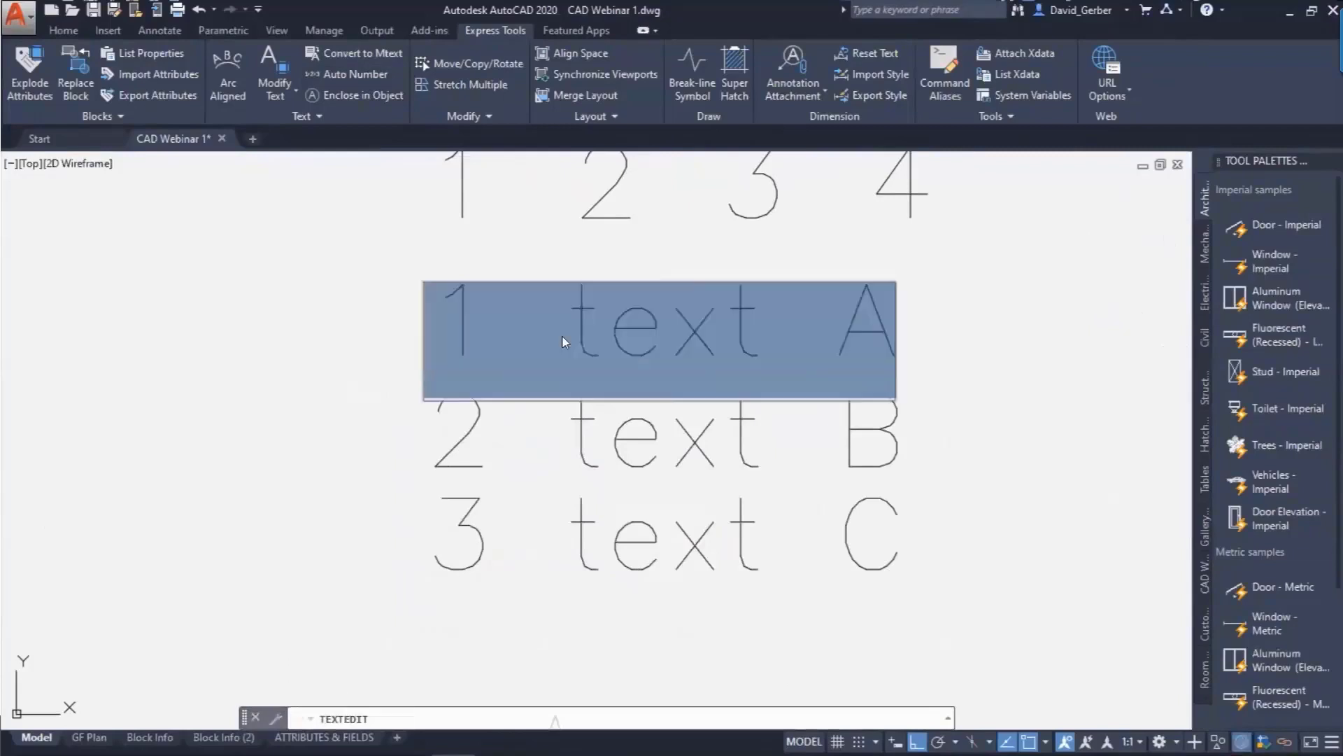
left_click_drag(566, 329, 297, 328)
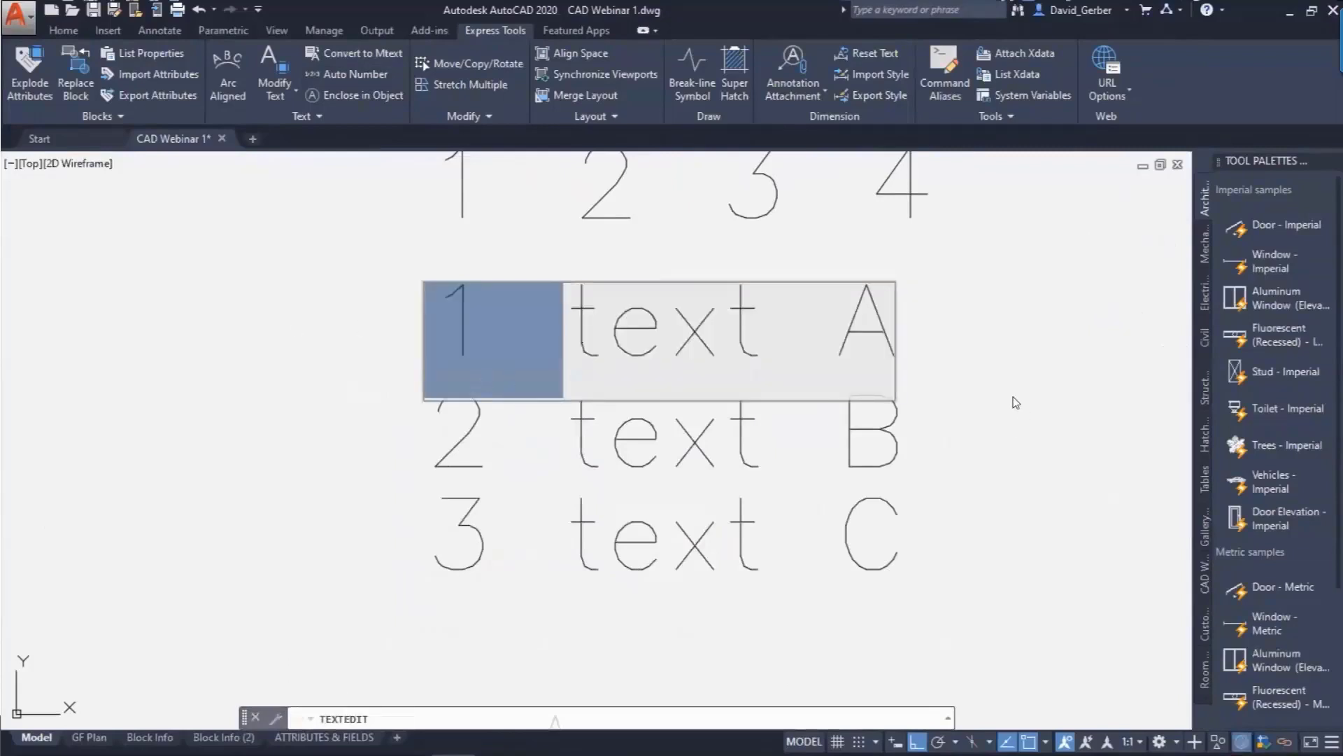
left_click(984, 396)
scroll(836, 406, "down", 2)
middle_click_drag(788, 354, 795, 386)
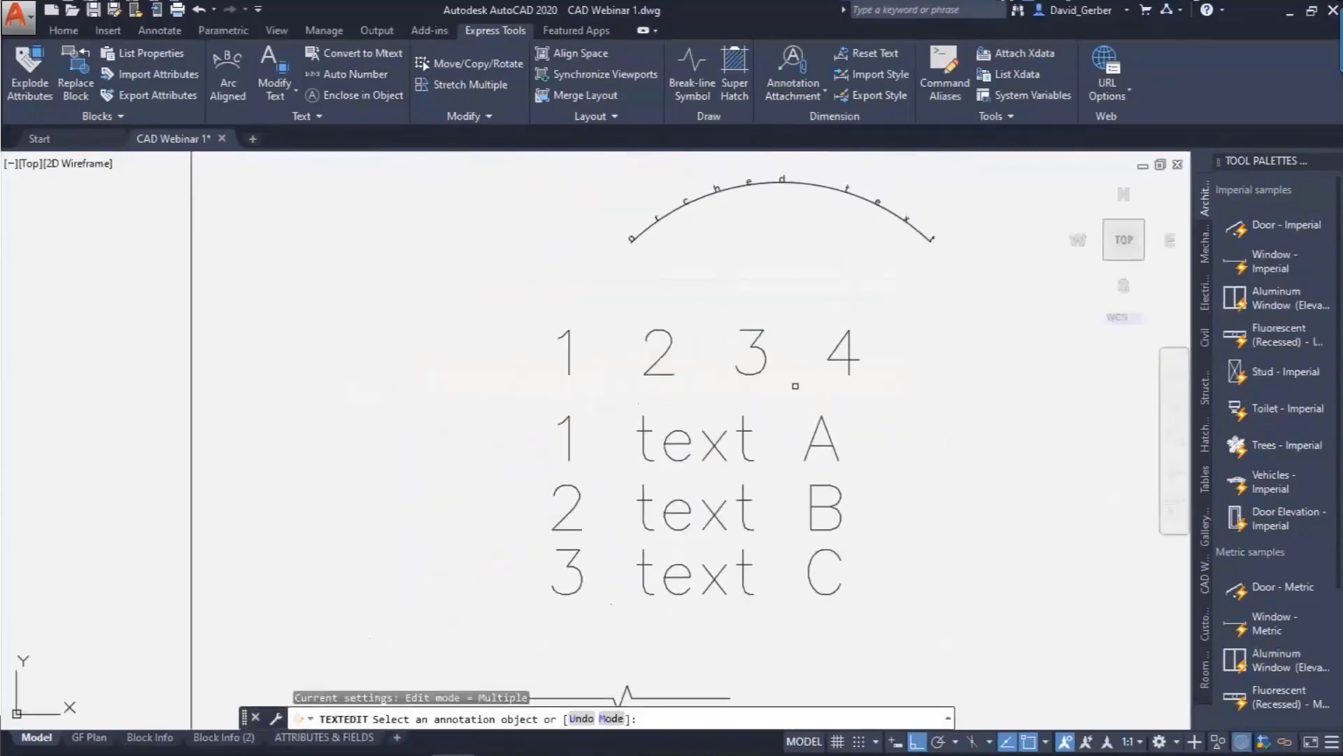
key("Escape")
- Enclose the numbers 1 to 4 in circles of constant size with a distance offset factor of 0.35
scroll(785, 381, "up", 2)
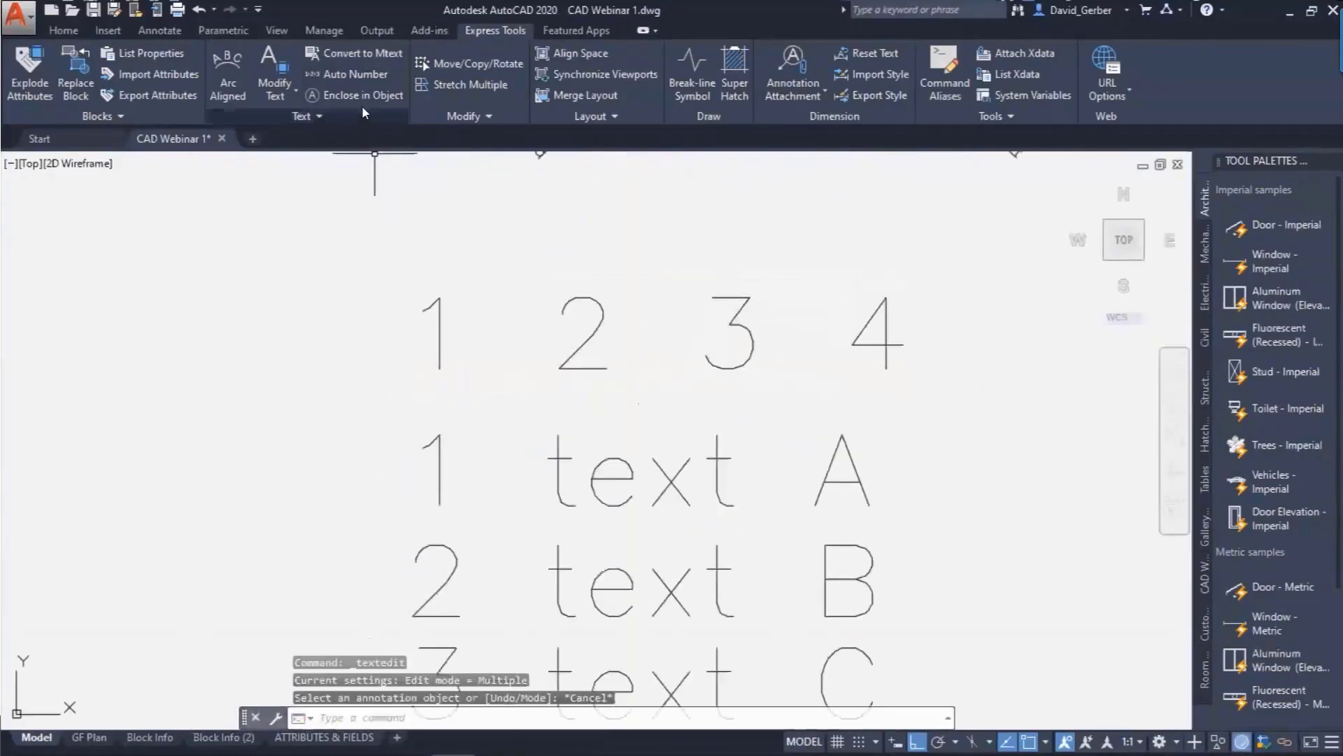
type("tcircle")
key("Return")
left_click(381, 269)
left_click(1041, 443)
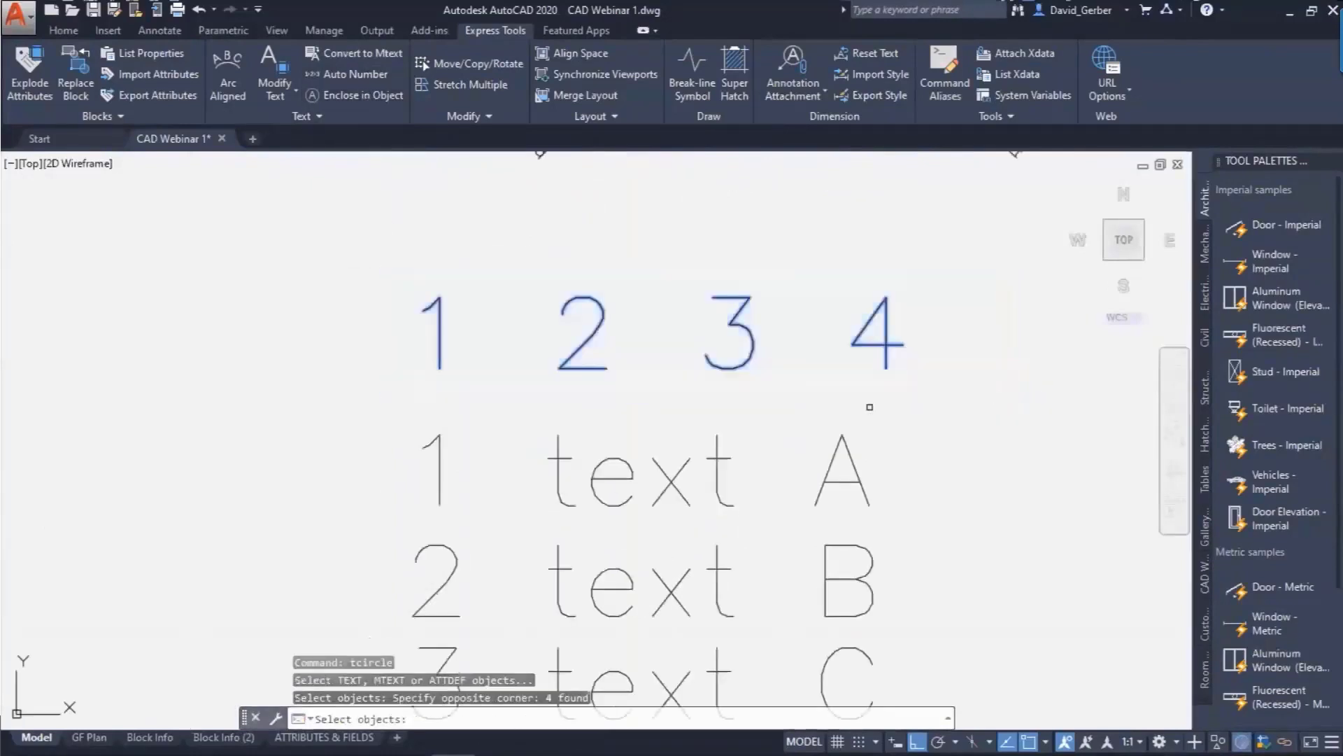
key("Return")
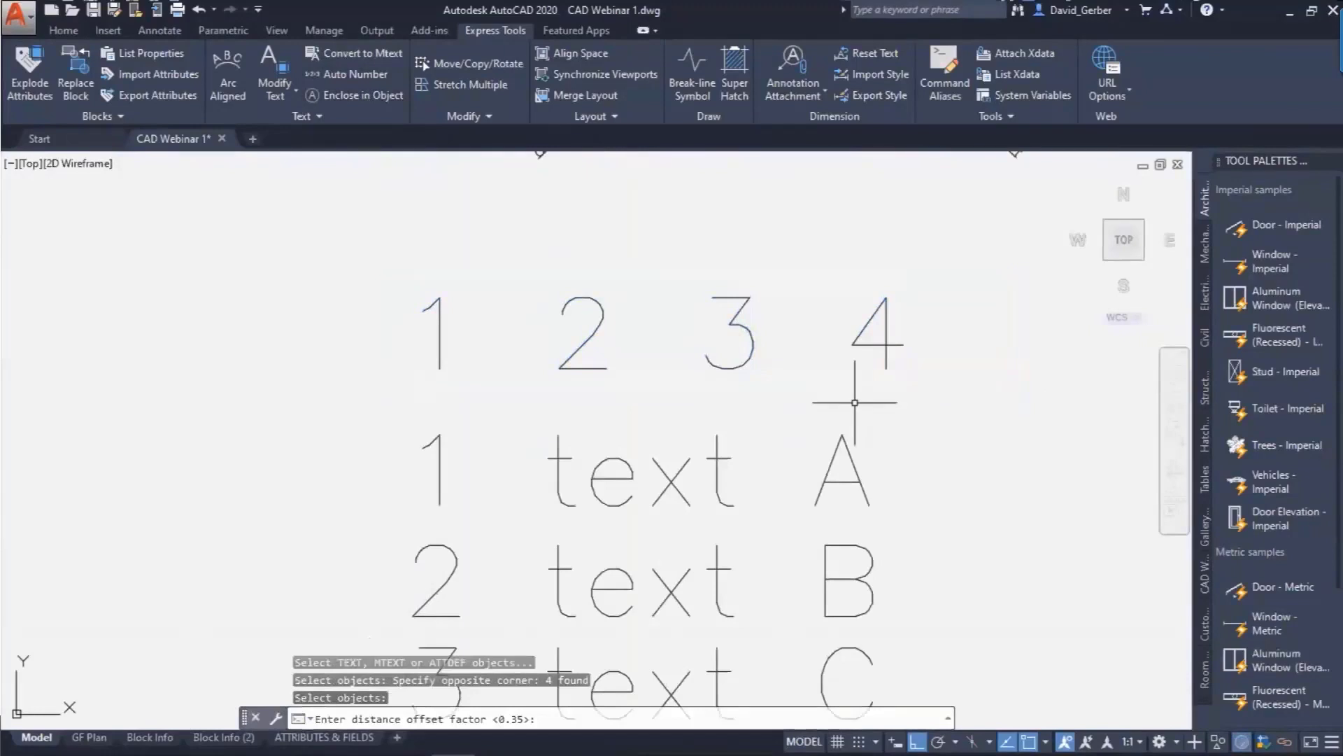
key("Return")
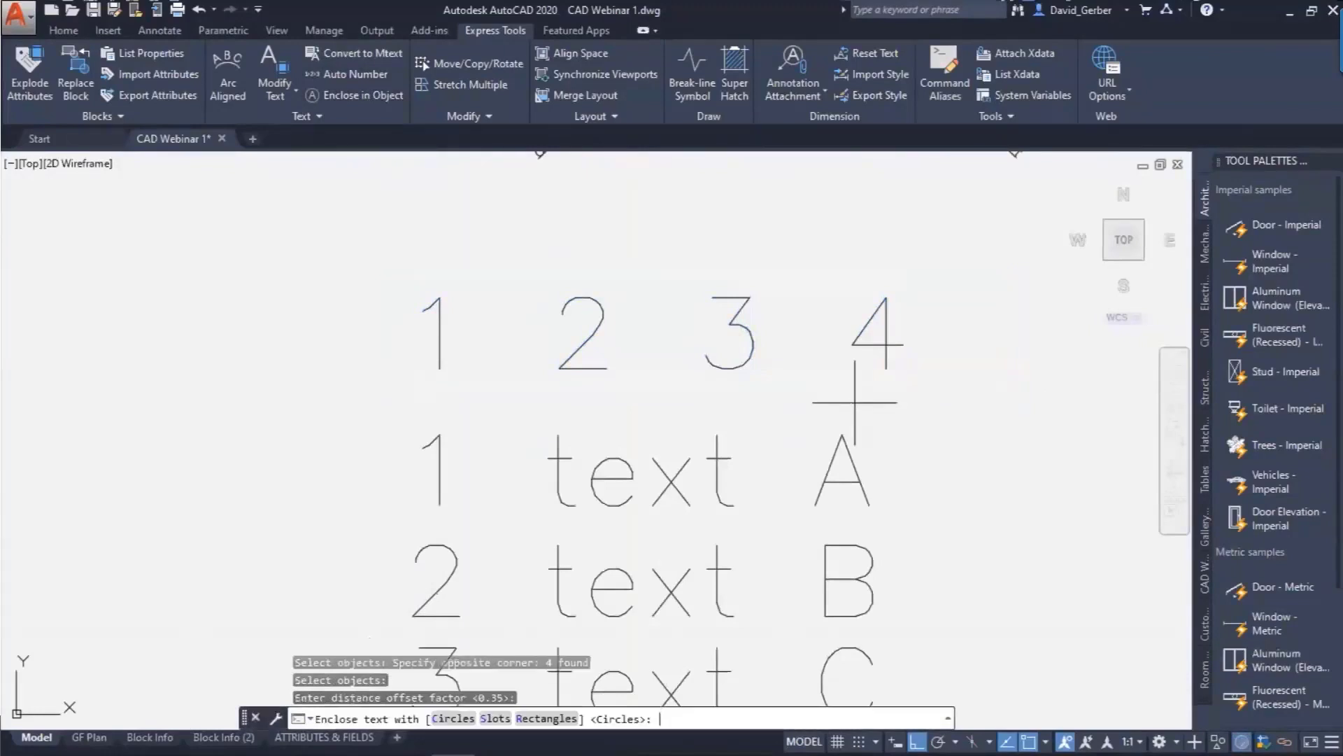
left_click(454, 718)
left_click(615, 718)
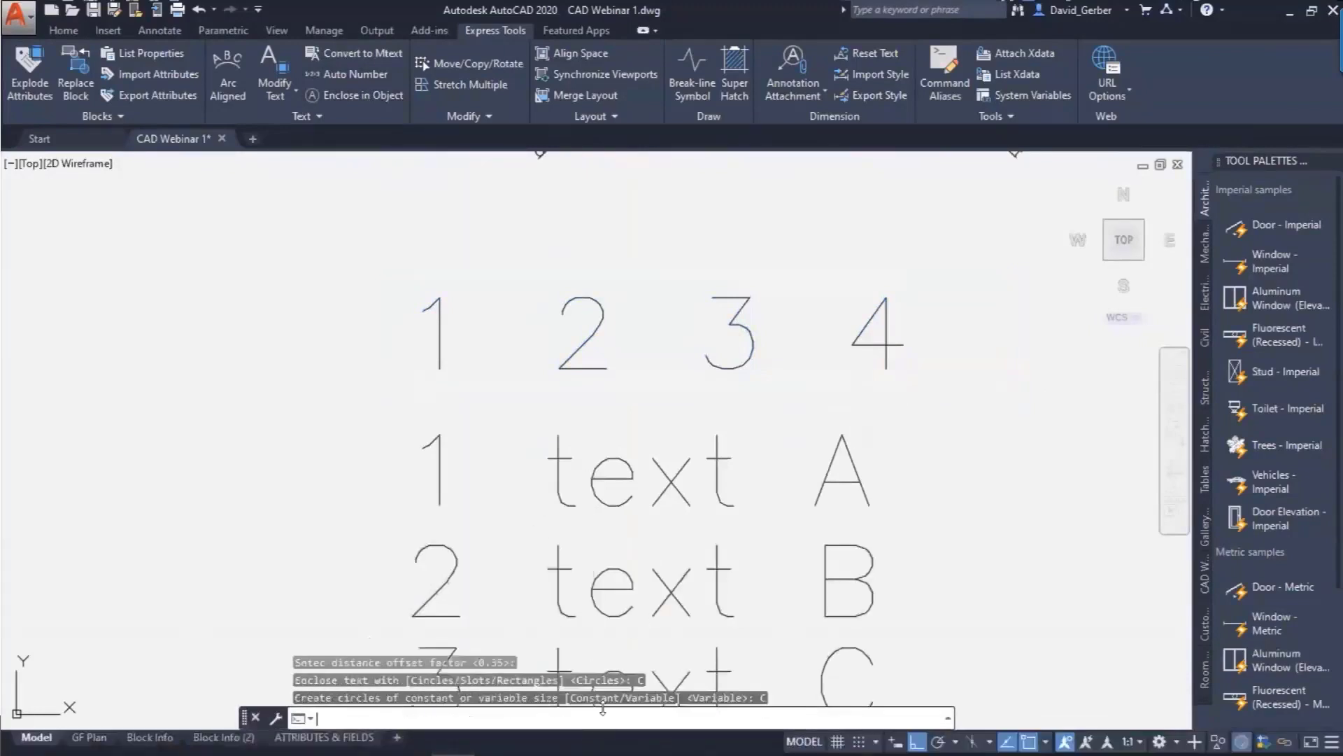
- Set the radius of all four circles around the numbers to 1000
left_click(924, 429)
left_click(447, 383)
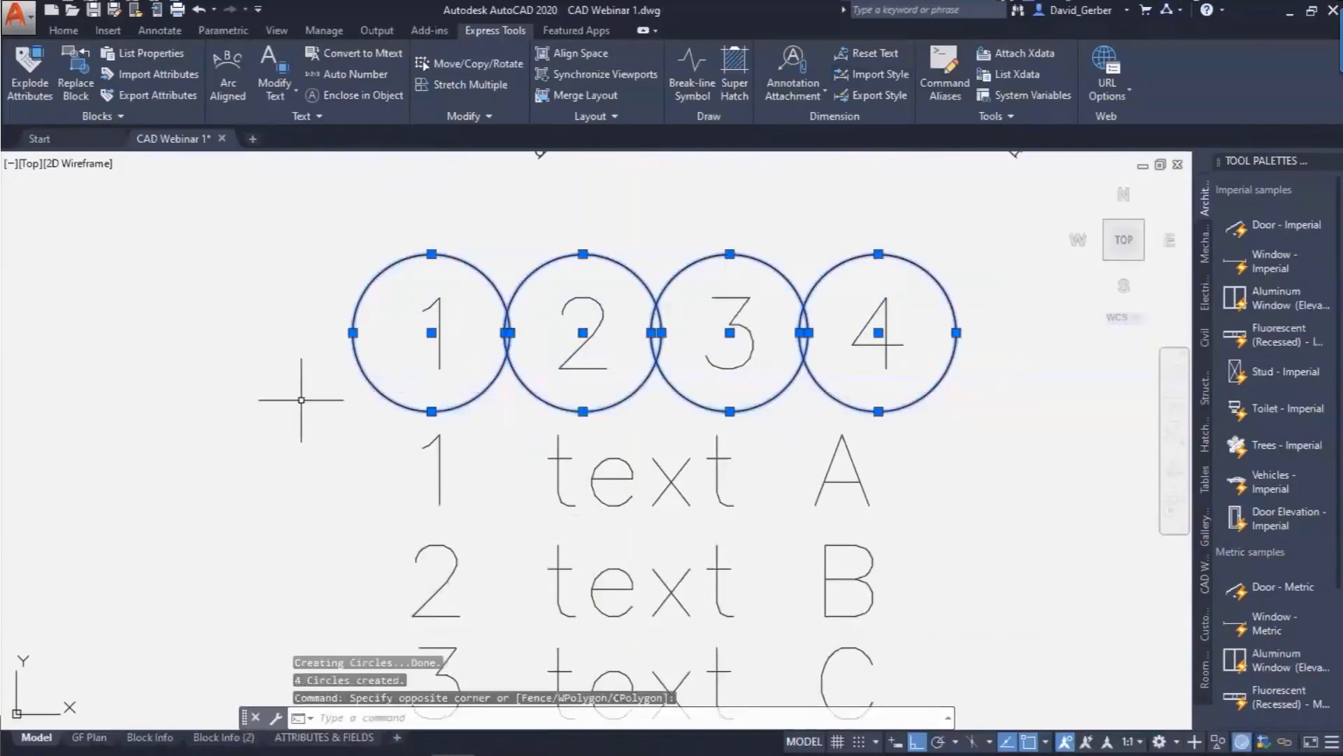
type("proper")
key("Return")
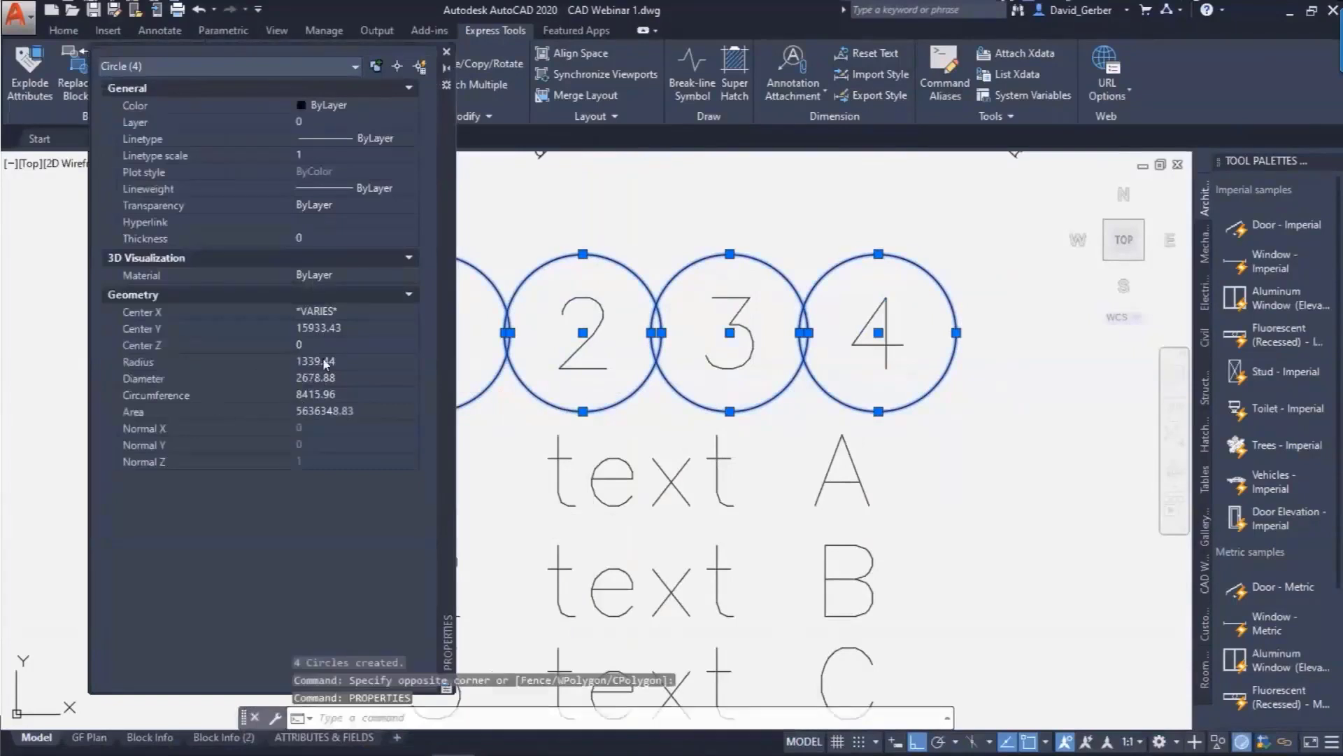
left_click(345, 357)
type("1000")
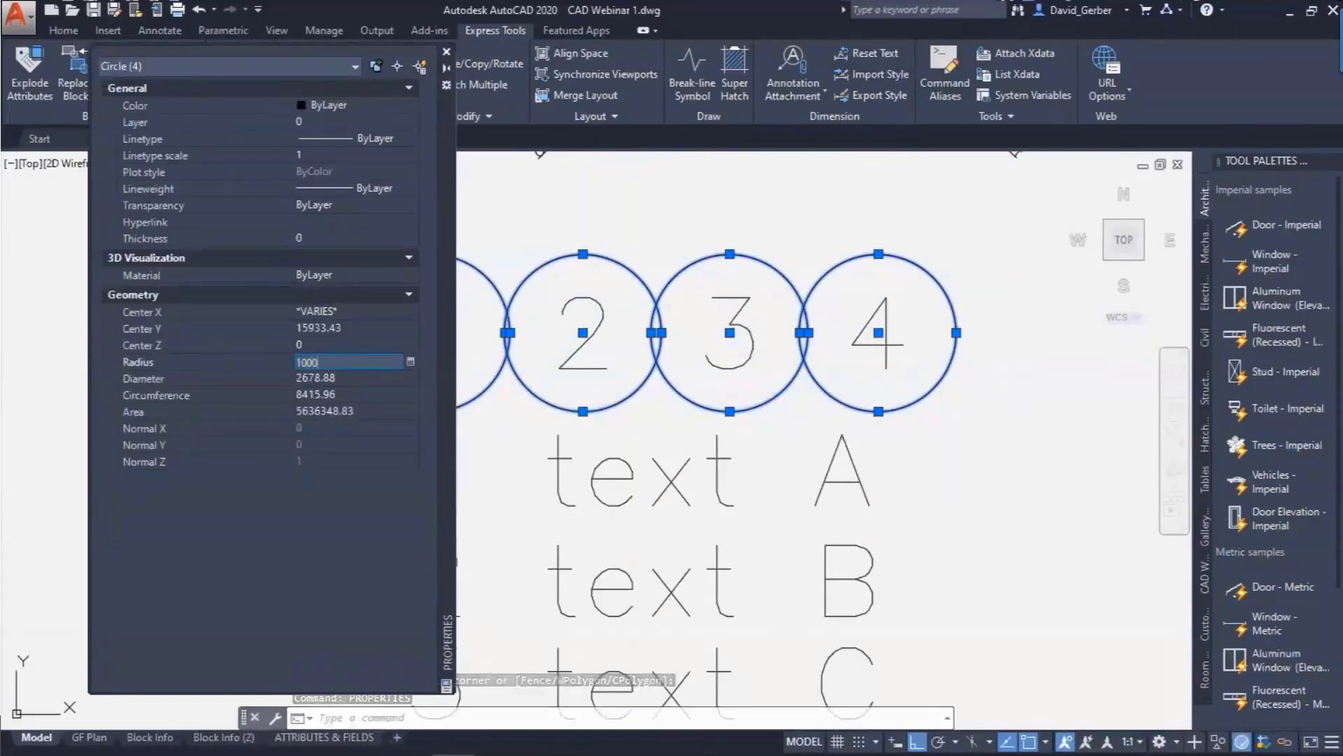
key("Return")
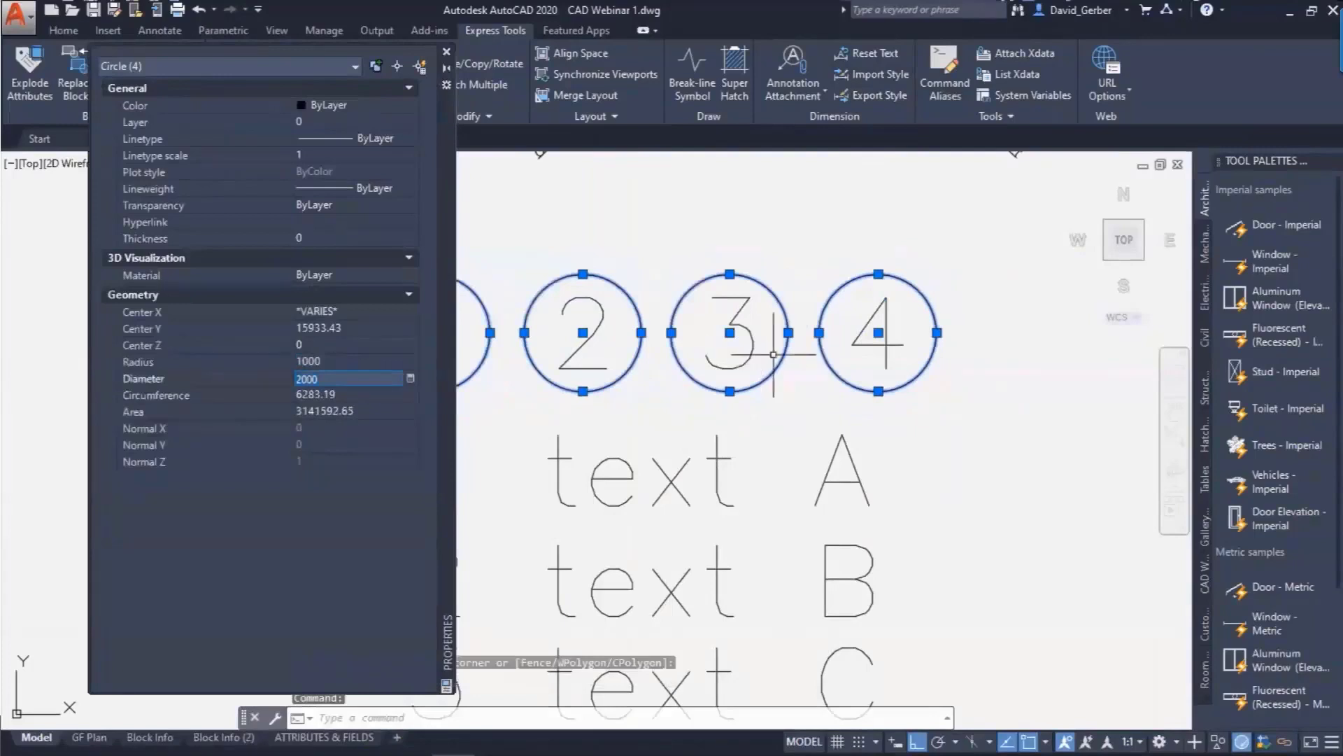
middle_click_drag(791, 329, 919, 342)
key("ctrl+1")
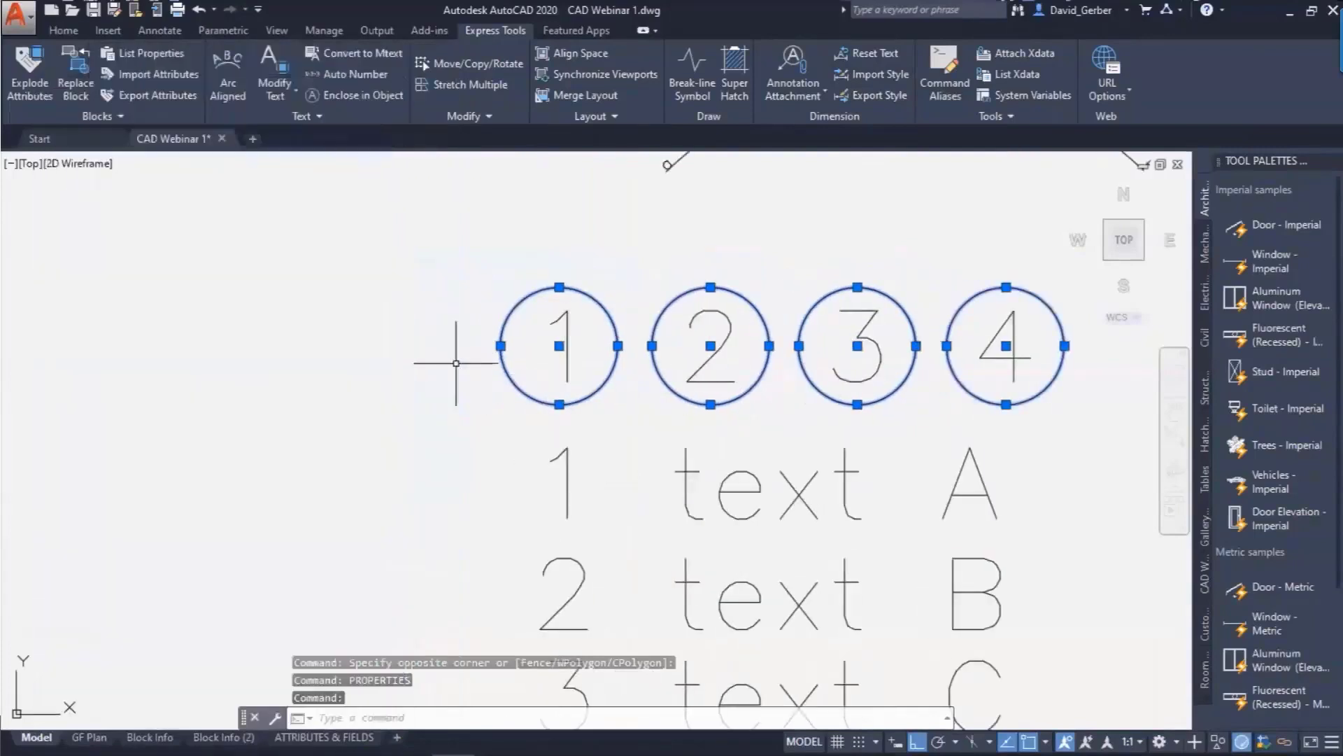
middle_click_drag(751, 418, 627, 439)
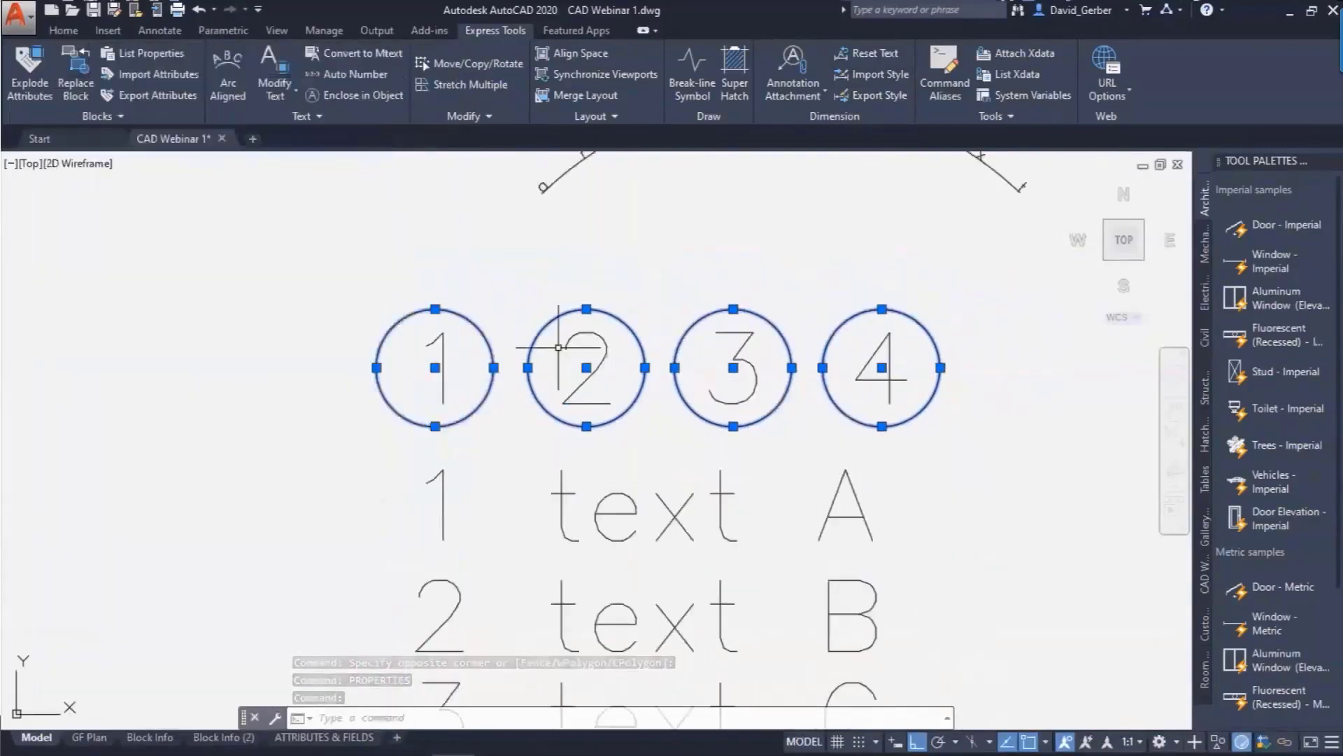
key("Escape")
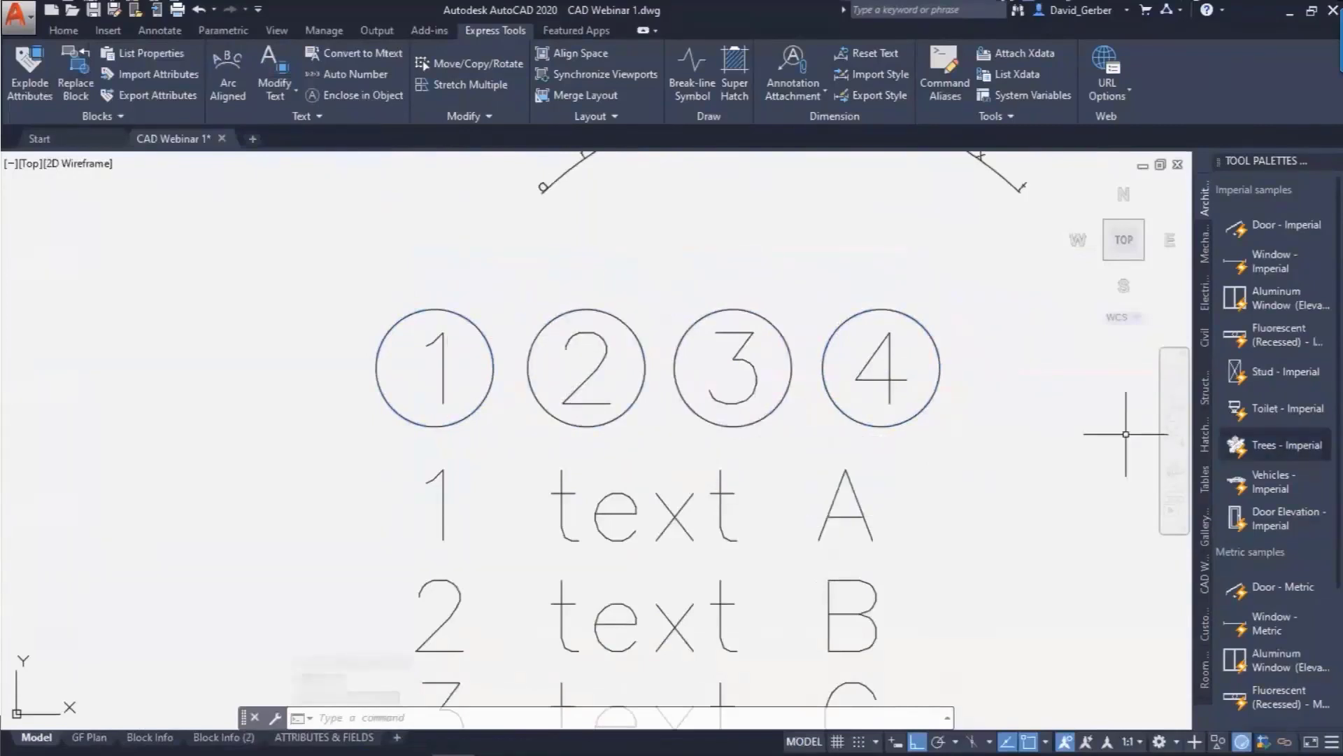
- Draw a nearly horizontal break line beside the existing one, with symbol size 500 and the break symbol near its middle
scroll(707, 480, "down", 3)
middle_click_drag(780, 555, 779, 342)
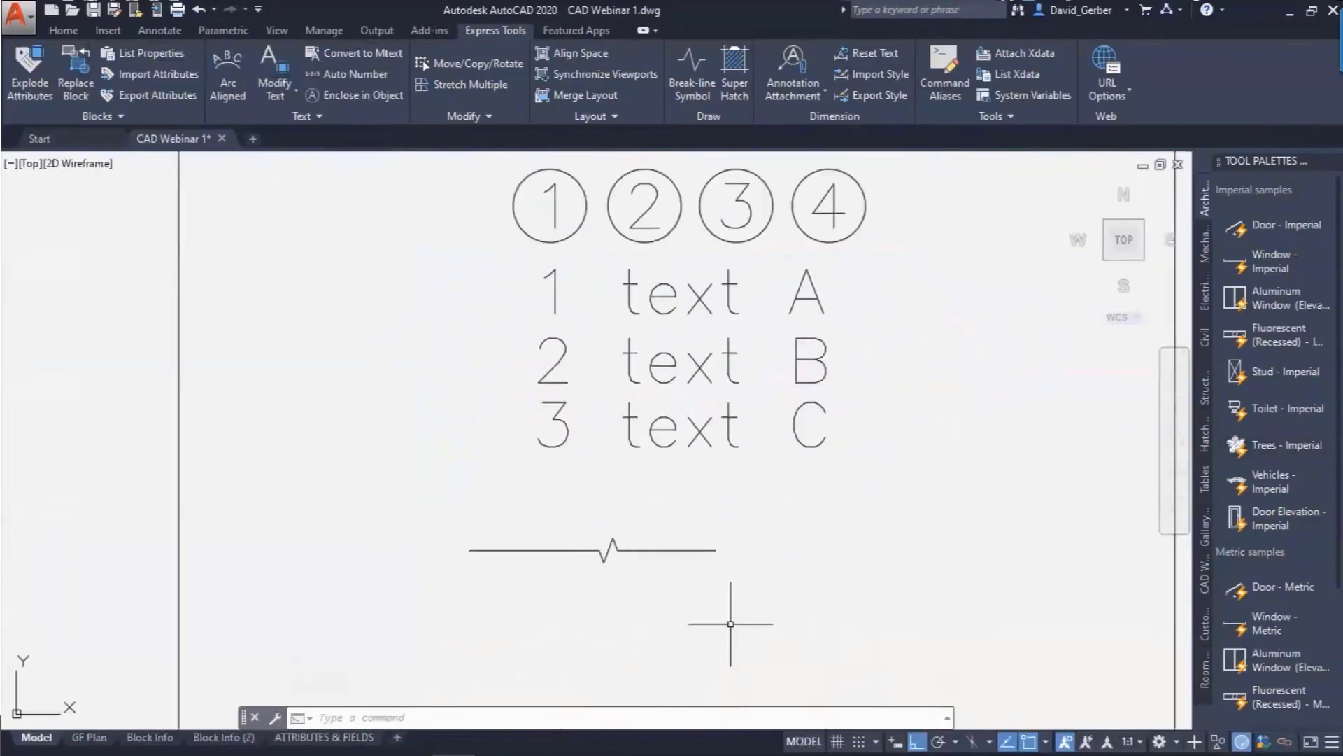
scroll(728, 621, "up", 2)
middle_click_drag(804, 560, 684, 515)
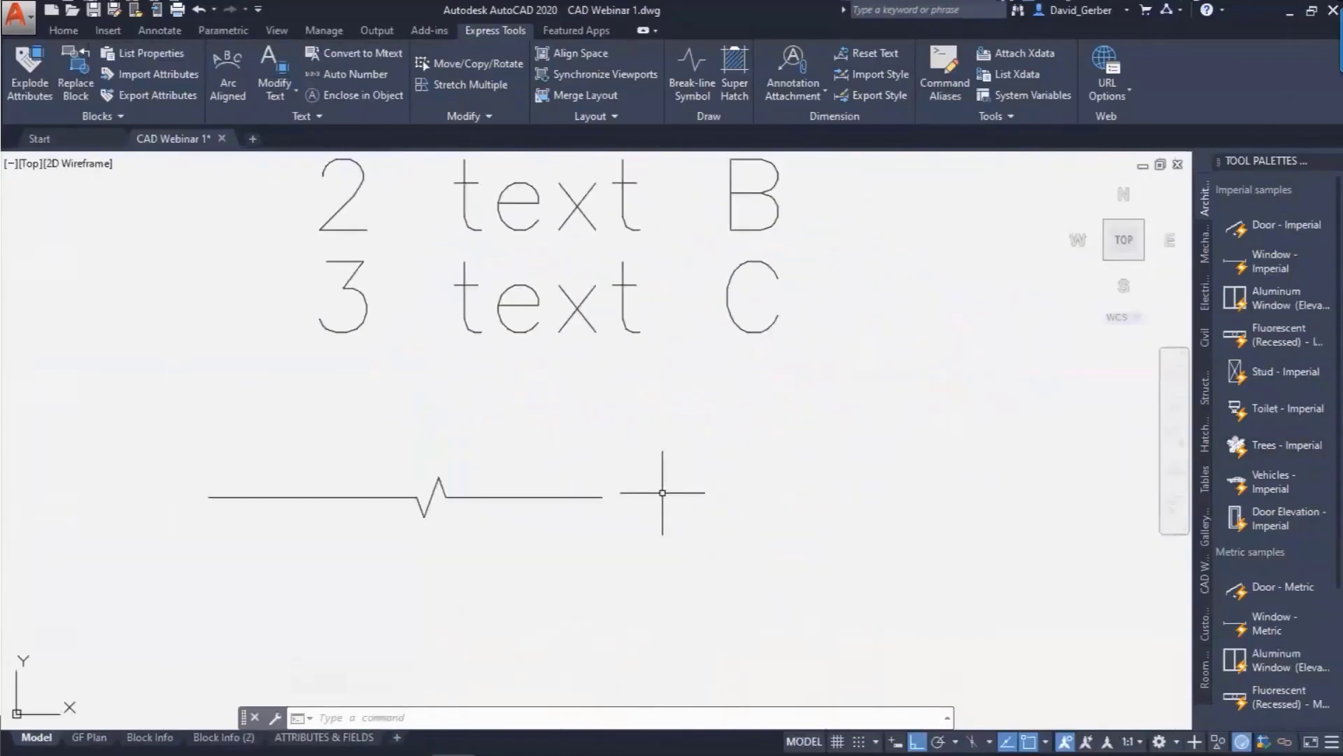
scroll(654, 489, "up", 2)
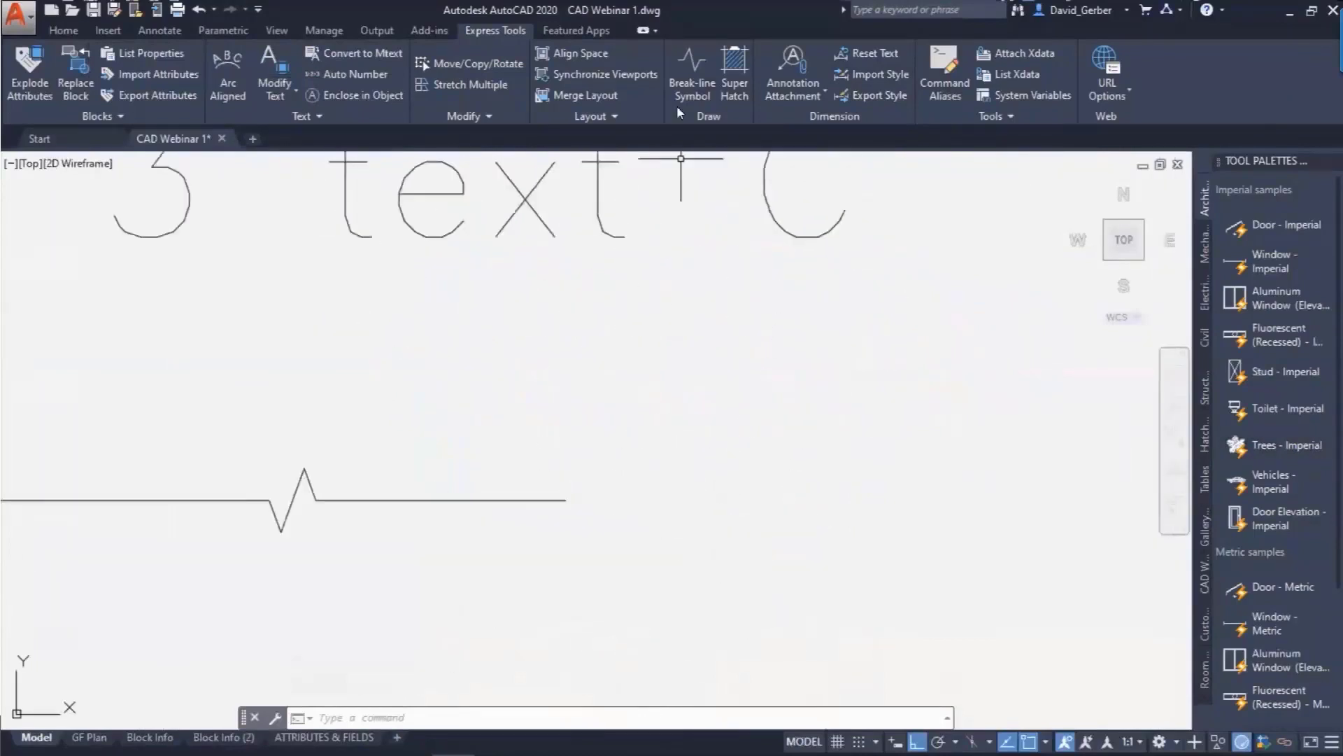
left_click(694, 64)
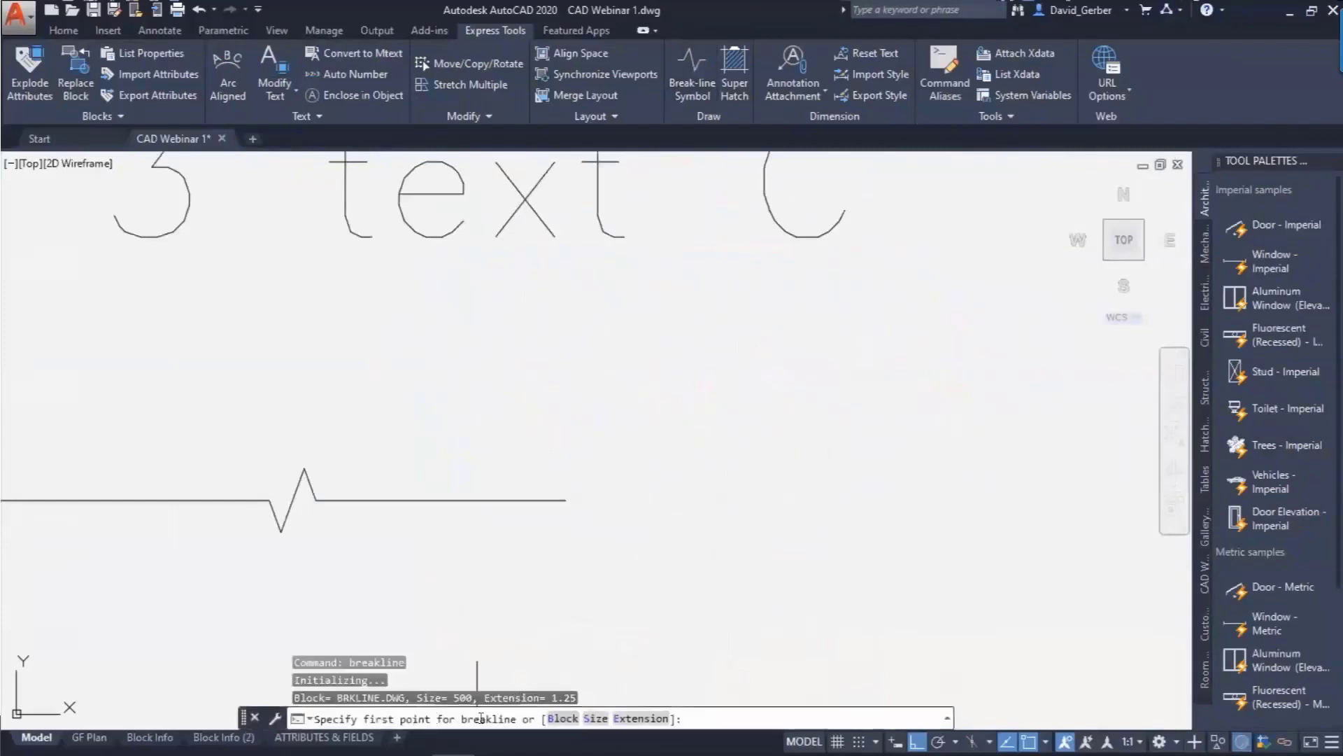
type("S")
key("Return")
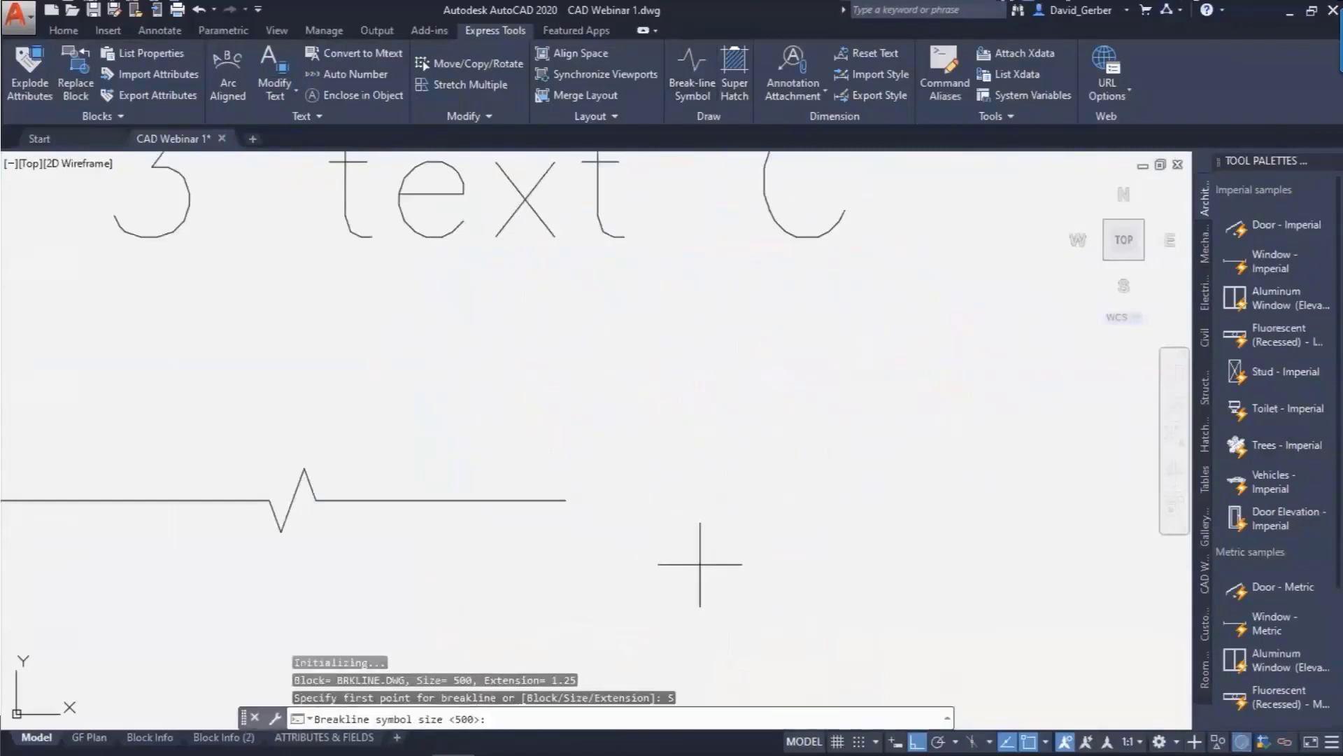
type("500")
key("Return")
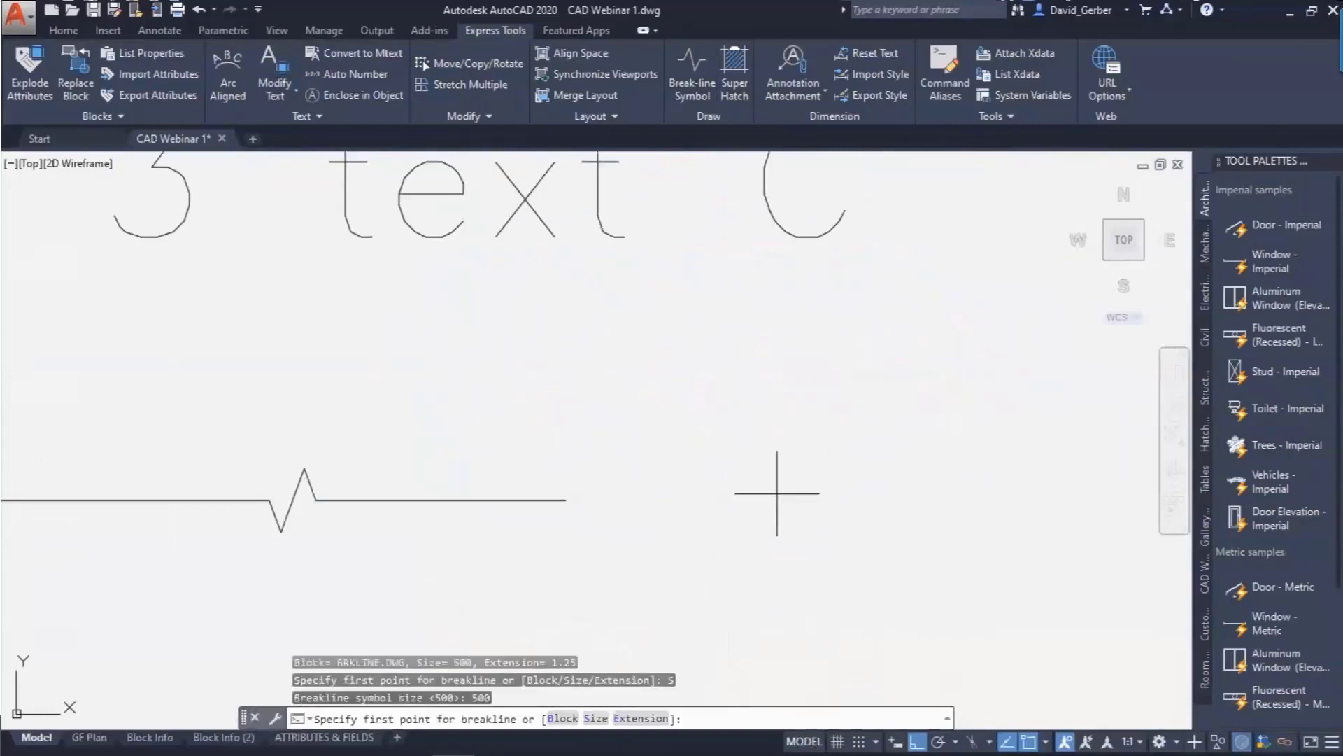
left_click(700, 508)
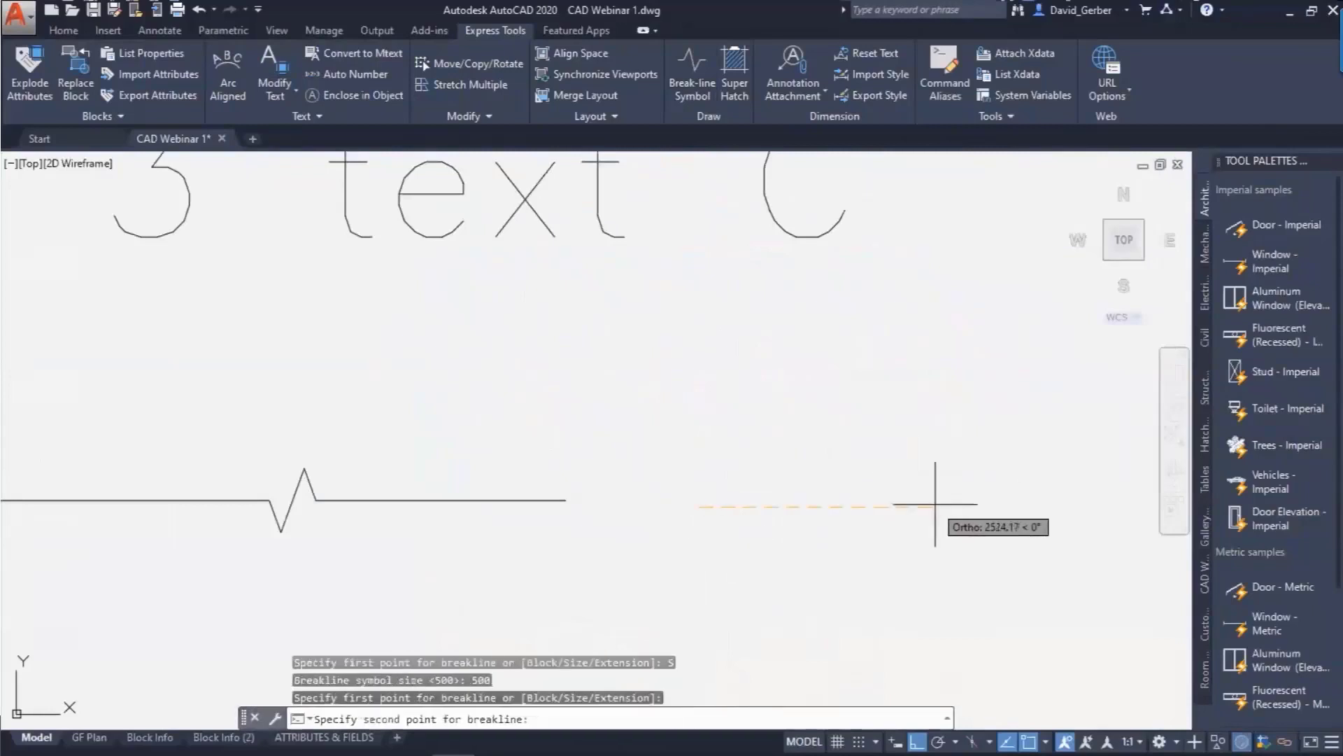
middle_click_drag(936, 504, 807, 475)
left_click(917, 742)
left_click(900, 474)
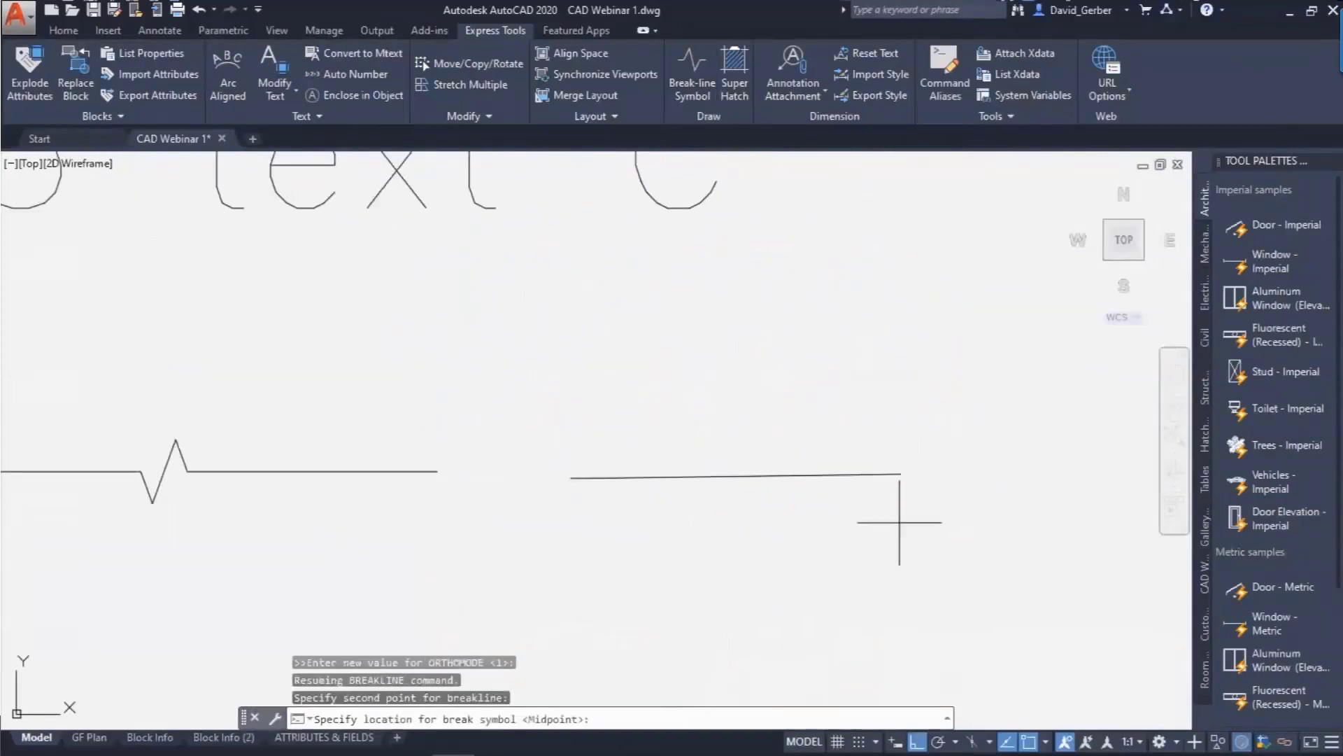
left_click(740, 475)
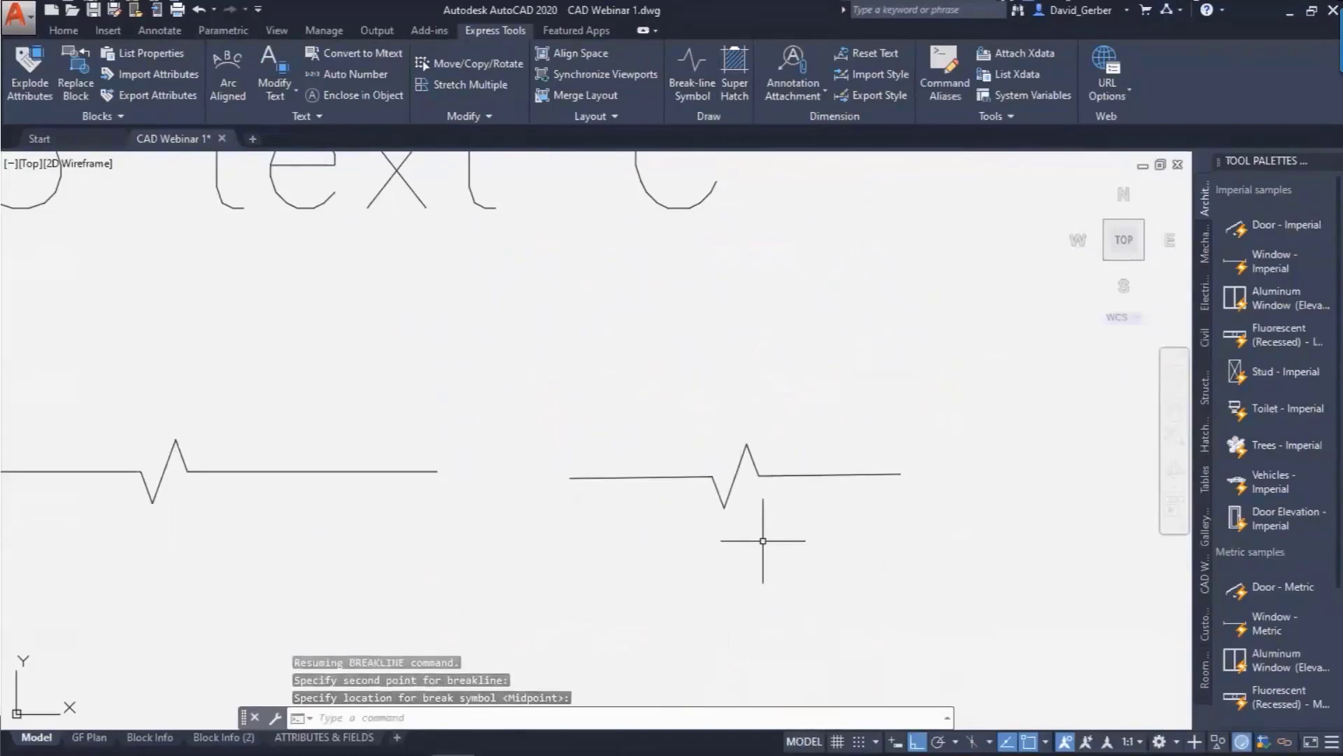
scroll(791, 514, "down", 5)
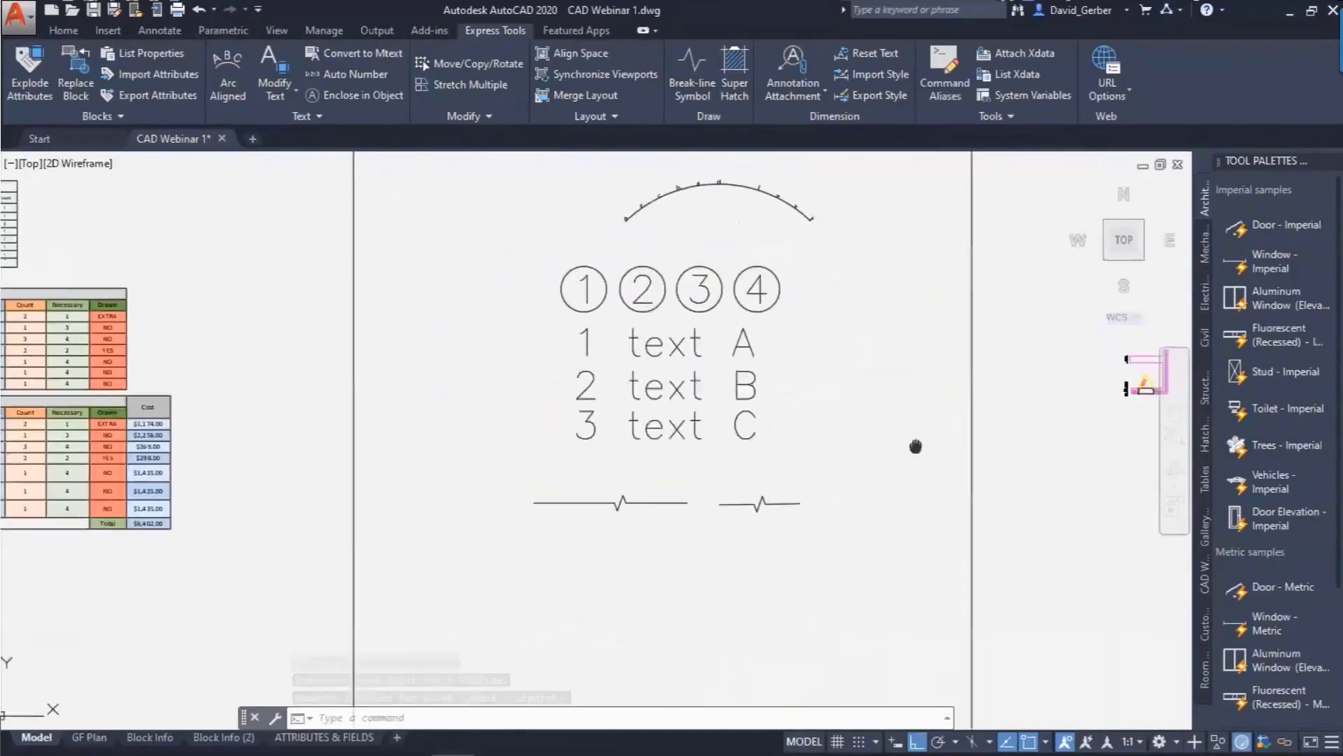
middle_click_drag(915, 444, 672, 486)
scroll(506, 504, "up", 3)
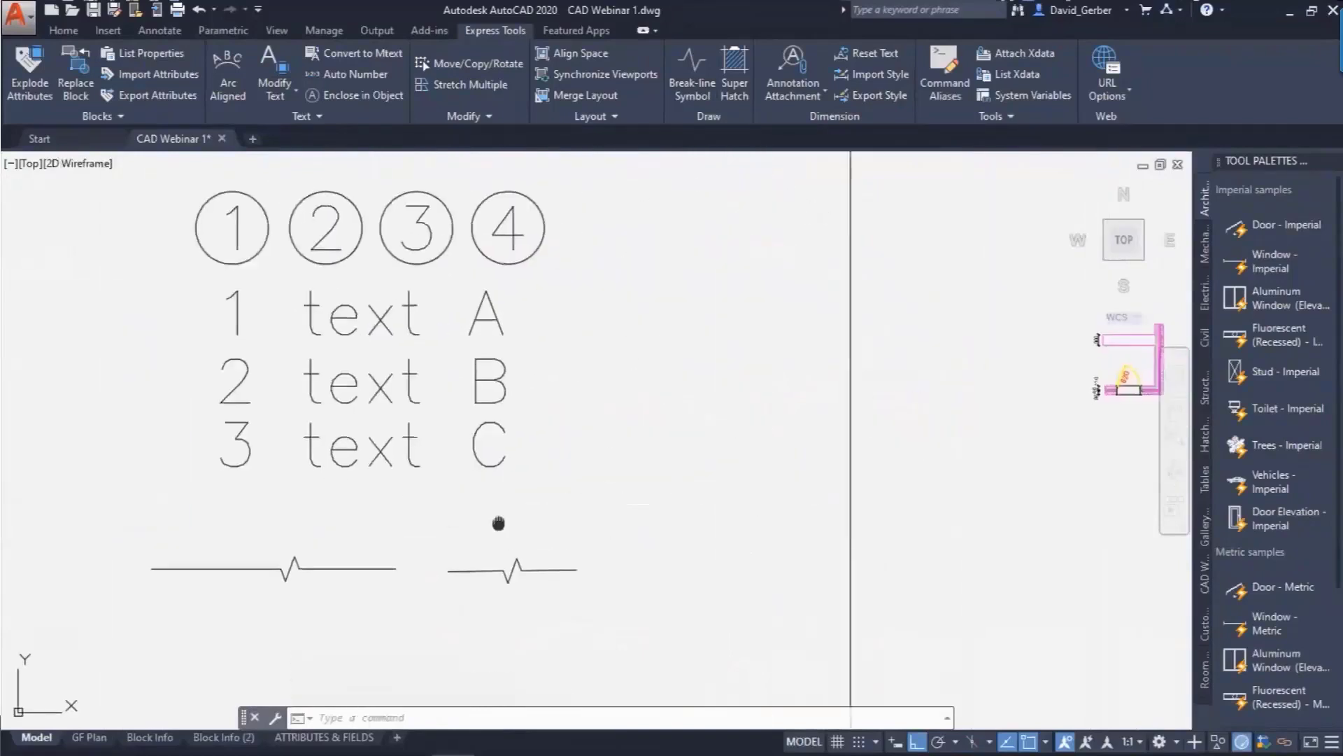
middle_click_drag(497, 528, 528, 501)
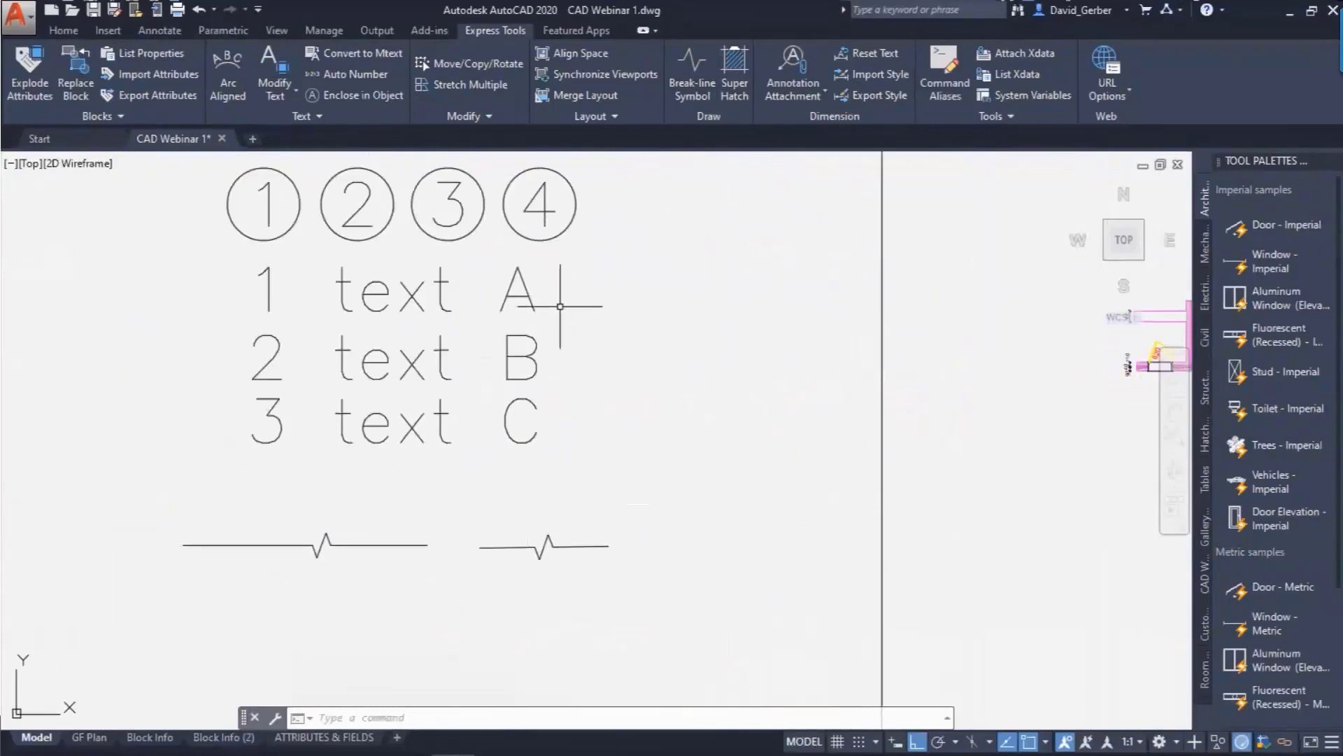
- Start recording an action macro and capture an AUDIT of the drawing with error fixing set to yes
left_click(324, 31)
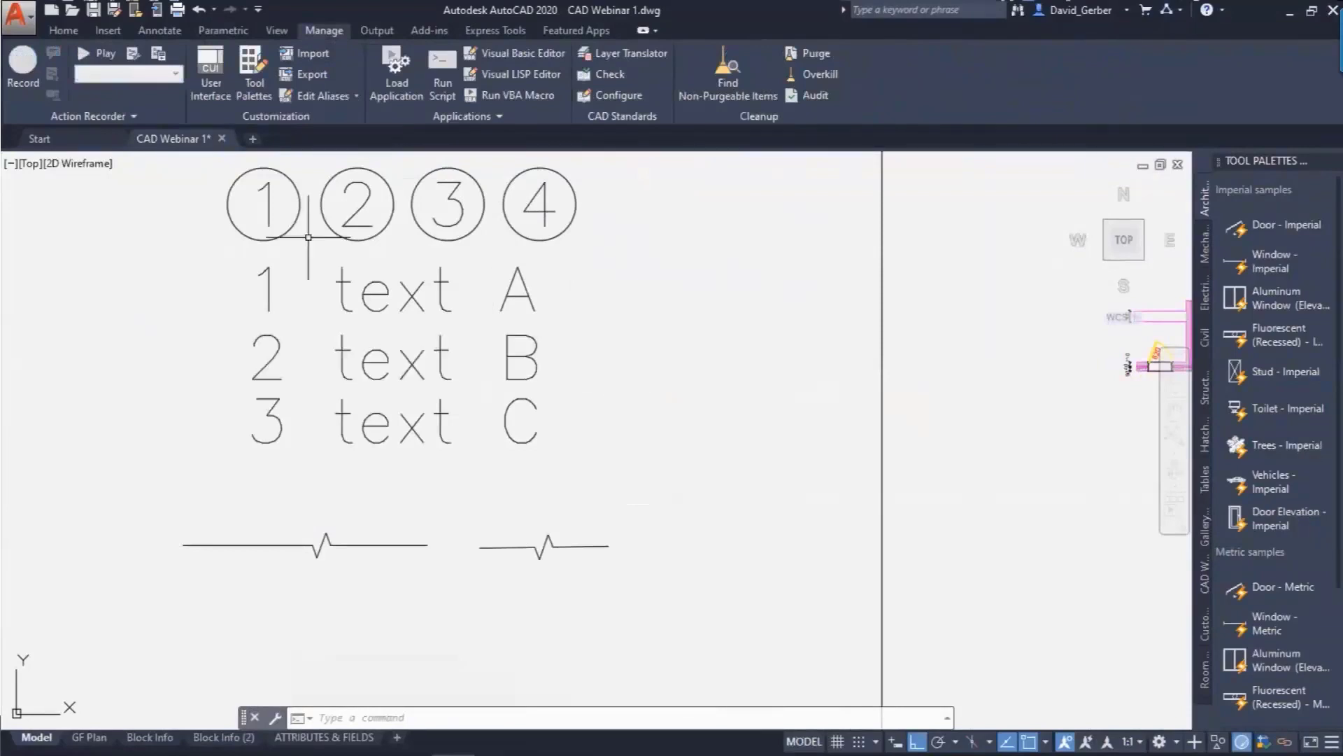
left_click(31, 78)
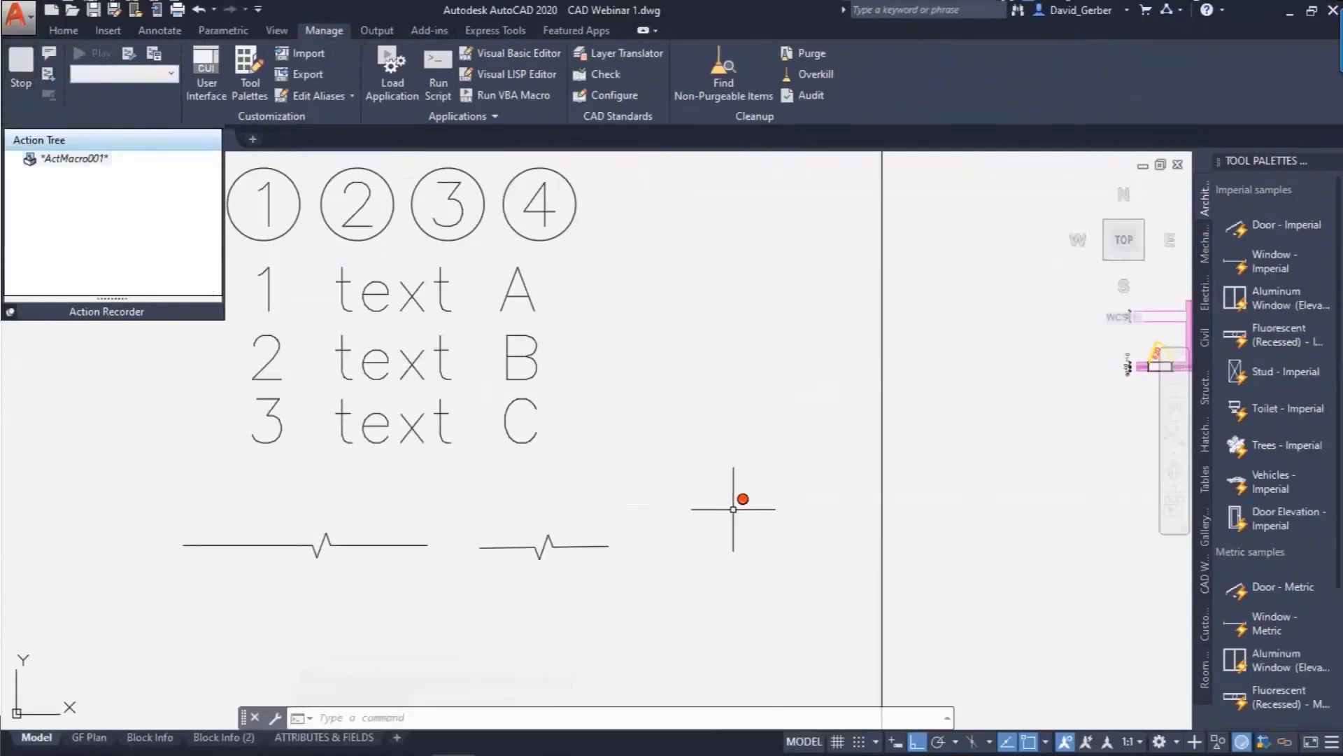
type("AUDIT")
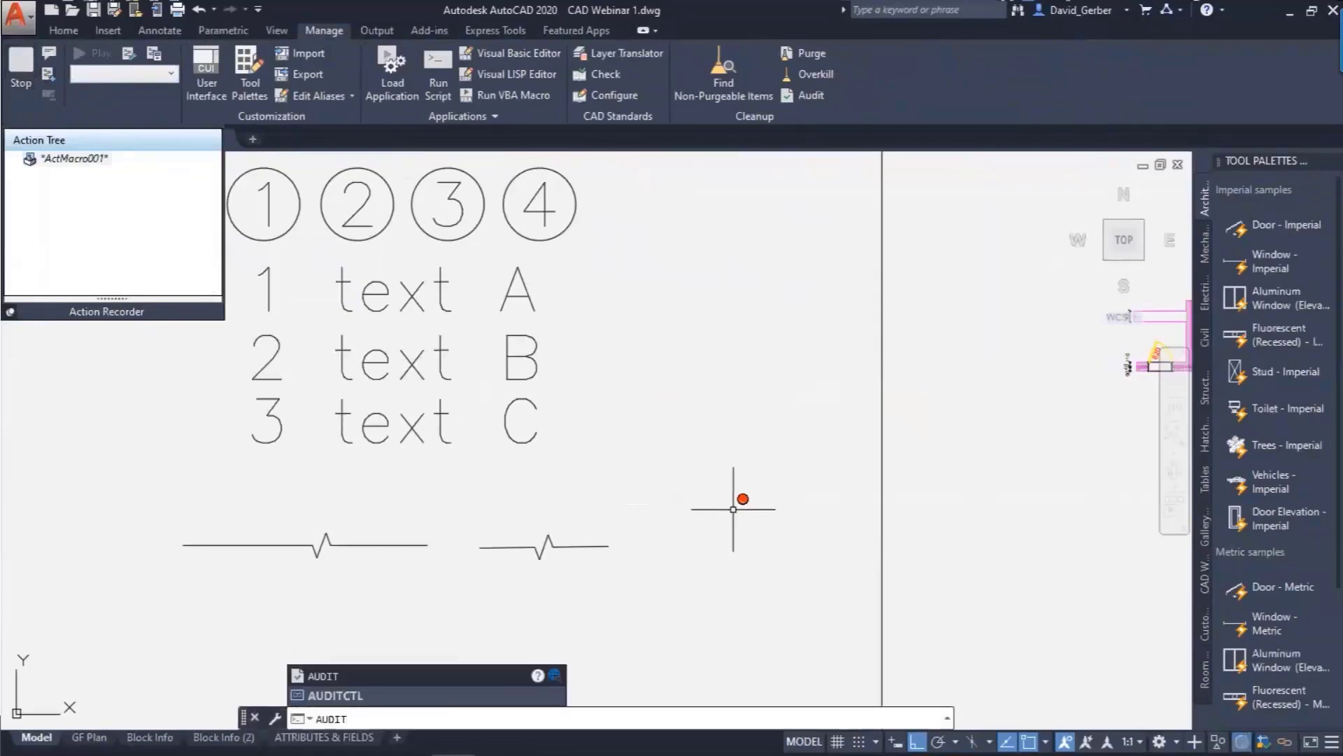
key("Return")
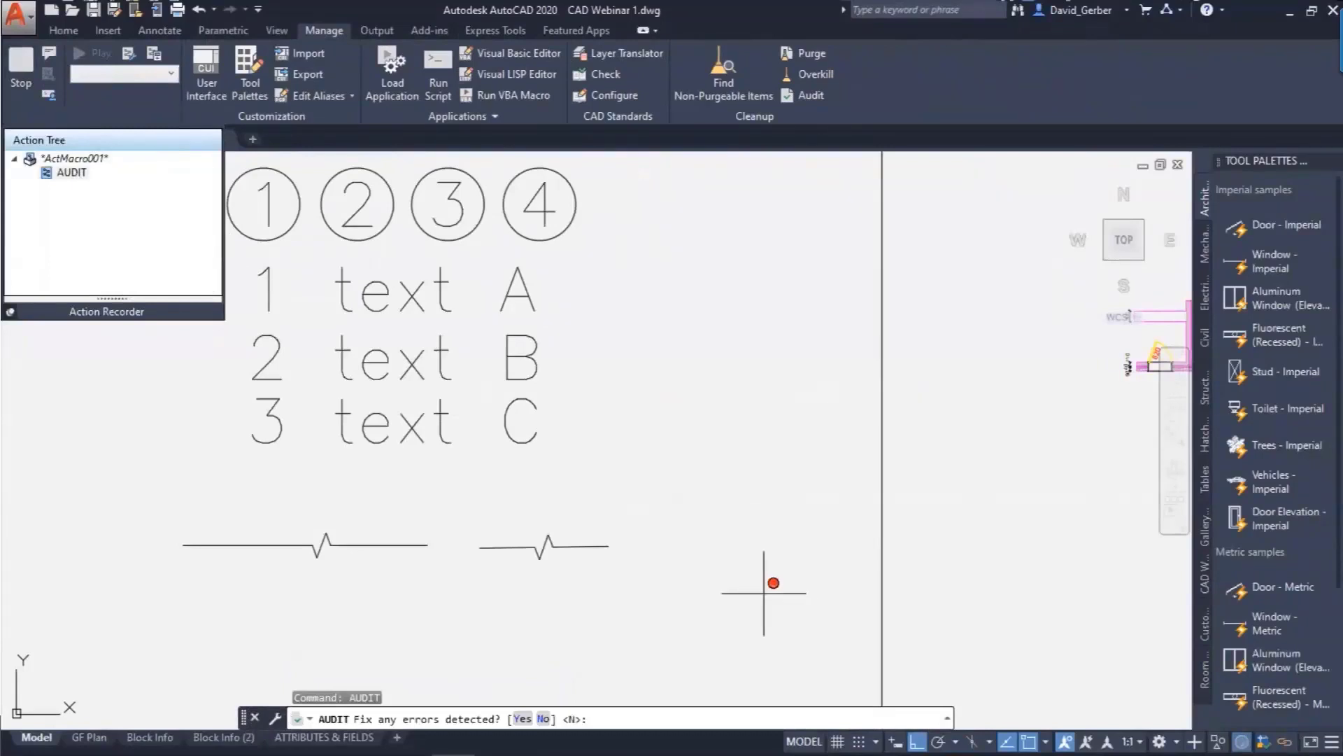
key("Return")
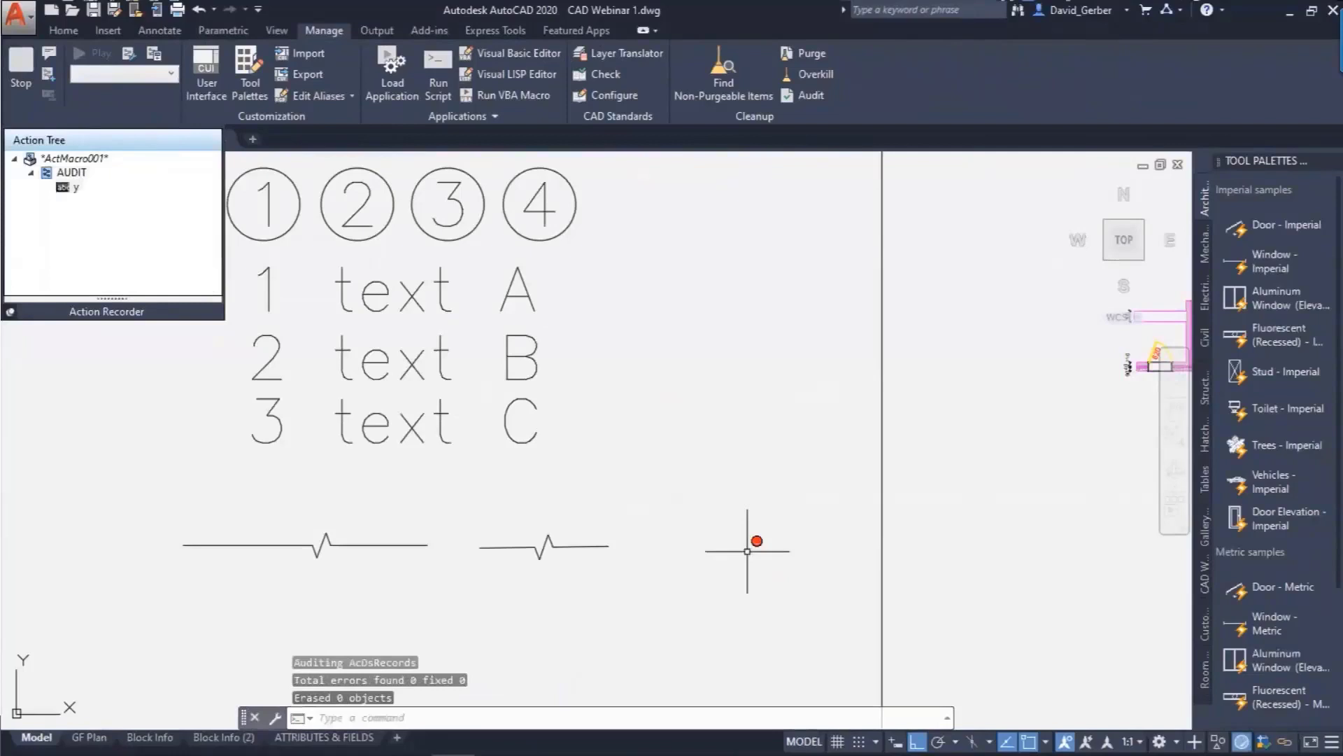
- Record a command-line purge (-PURGE) of all unused object types, with names set to * and no verification of each name
type("-purge")
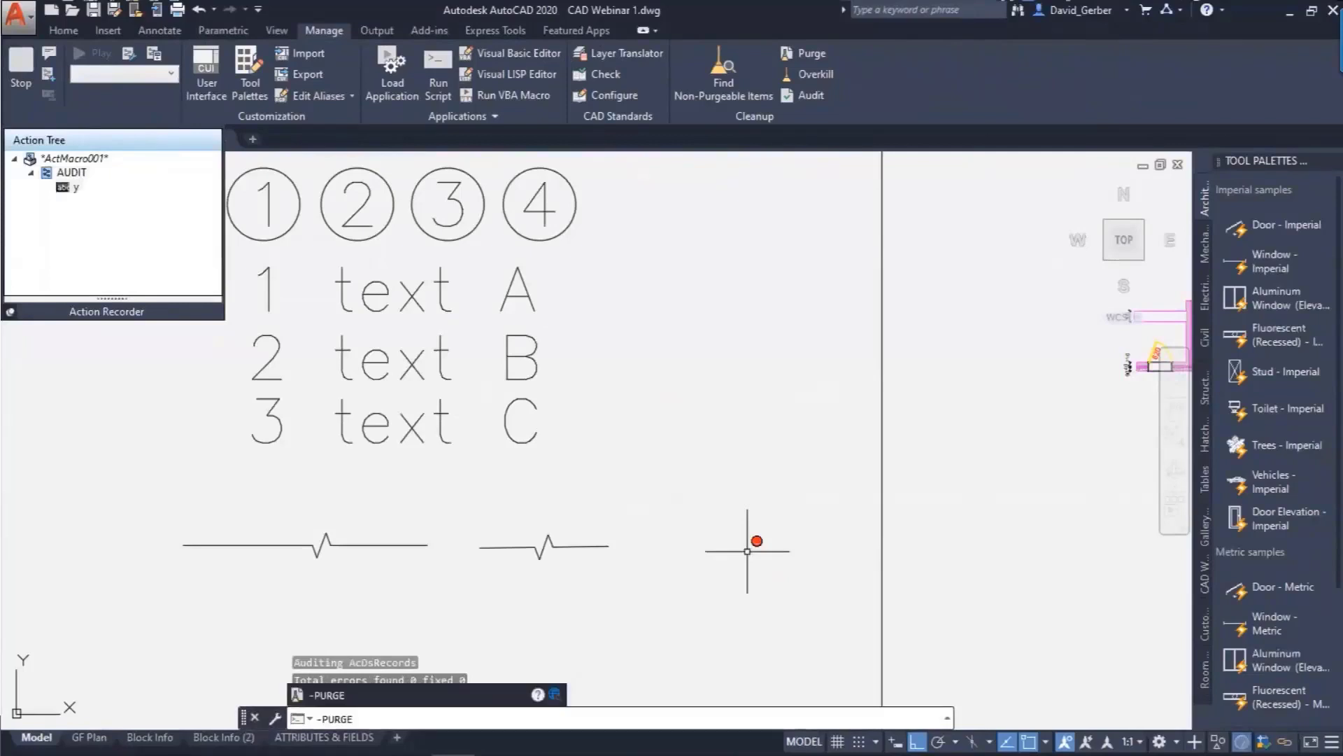
key("Return")
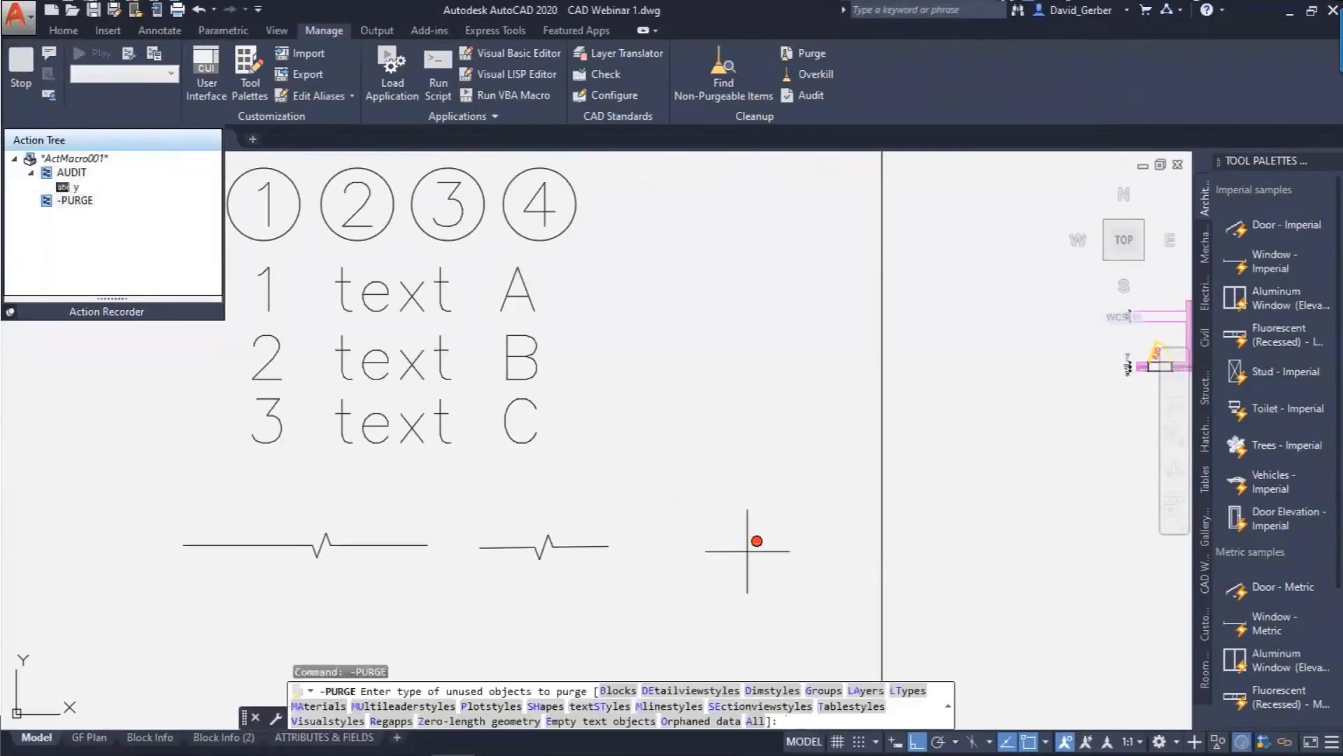
left_click(755, 720)
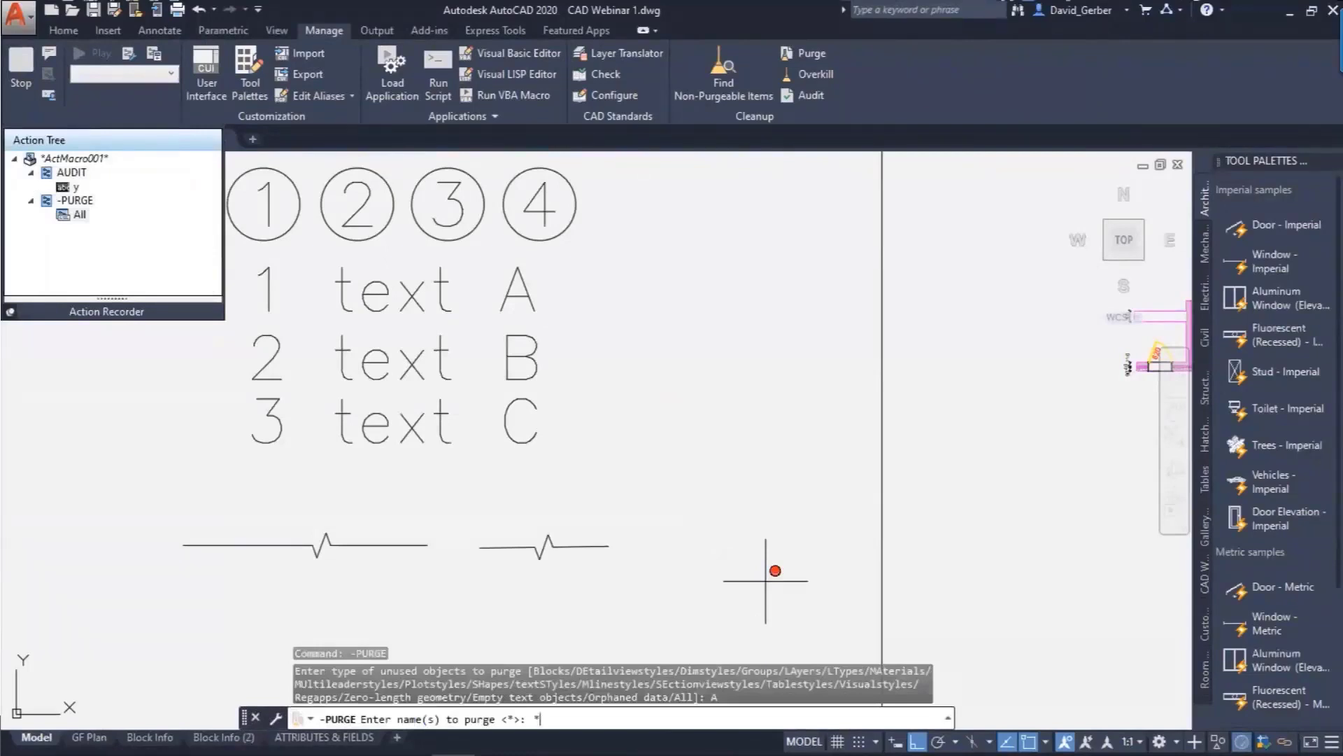
type("*")
key("Return")
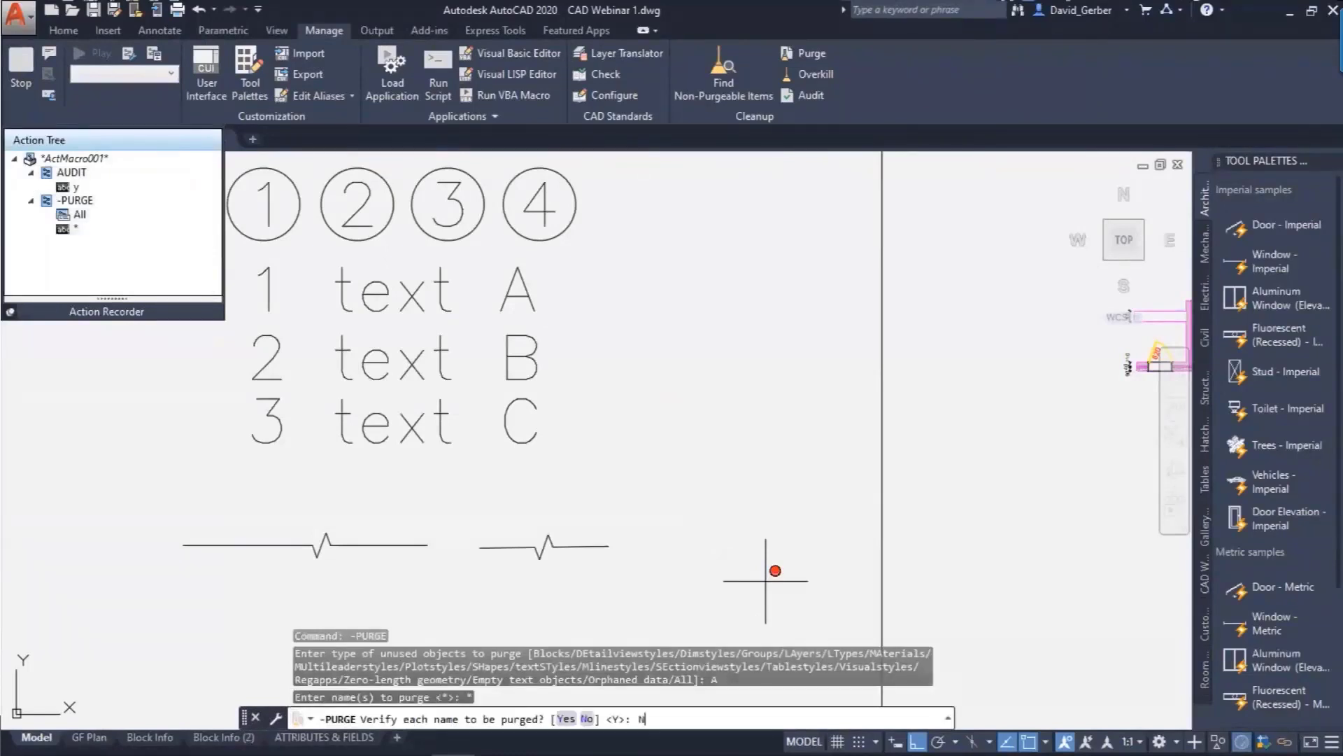
type("N")
key("Return")
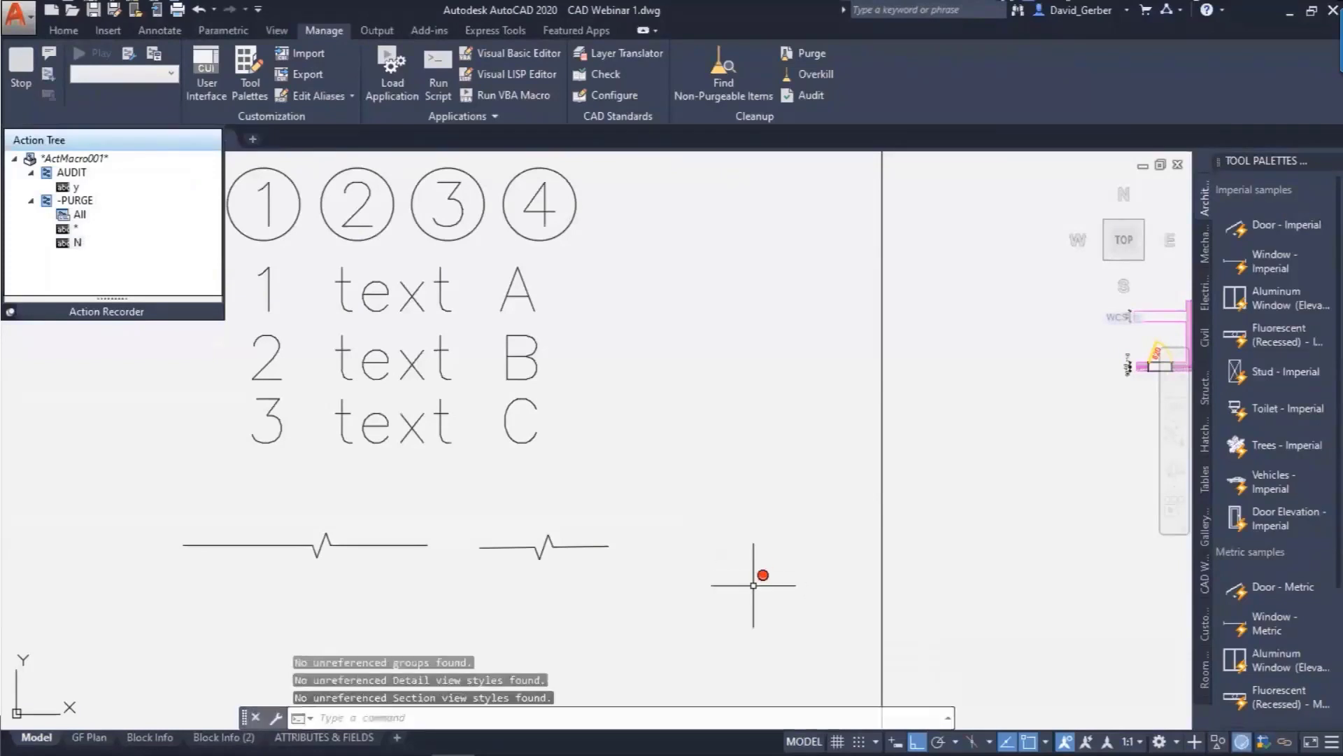
- Record a second -PURGE for Regapps, with names set to * and no verification of each name
middle_click_drag(752, 579, 780, 538)
type("-Purg")
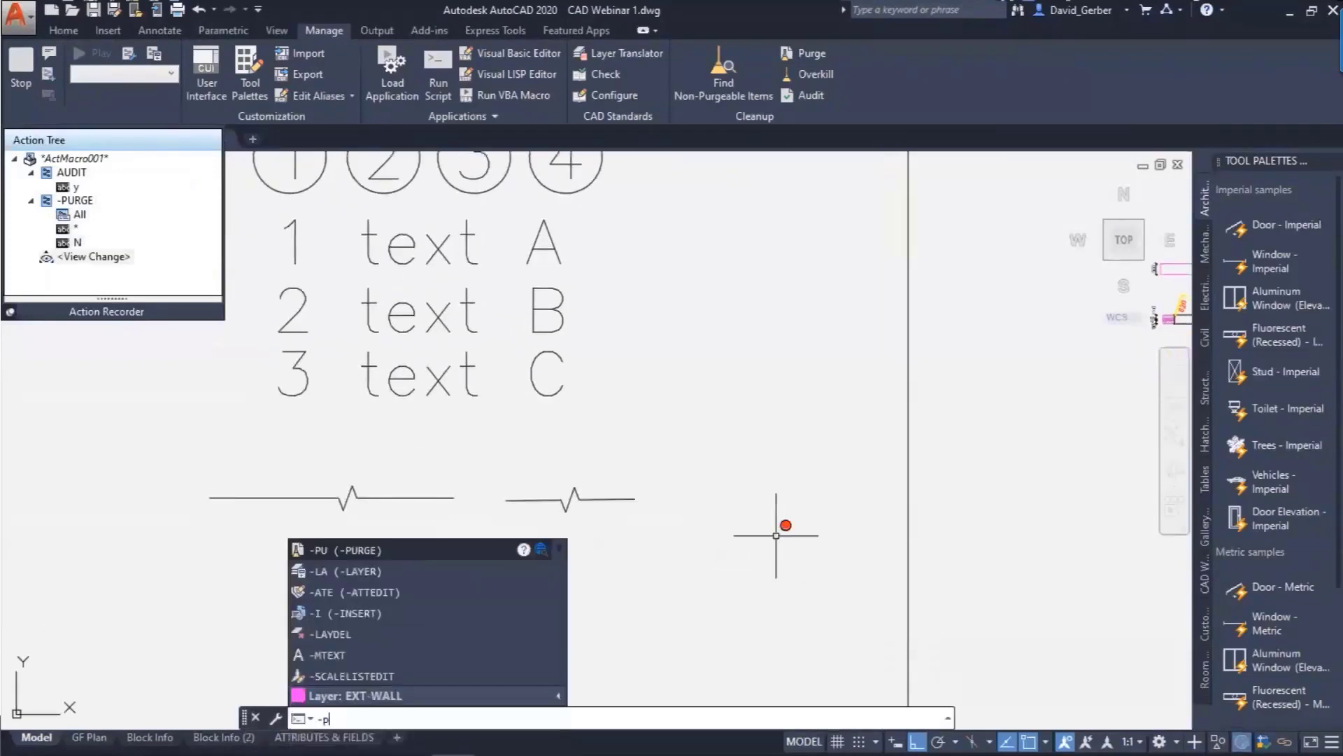
type("e")
key("Return")
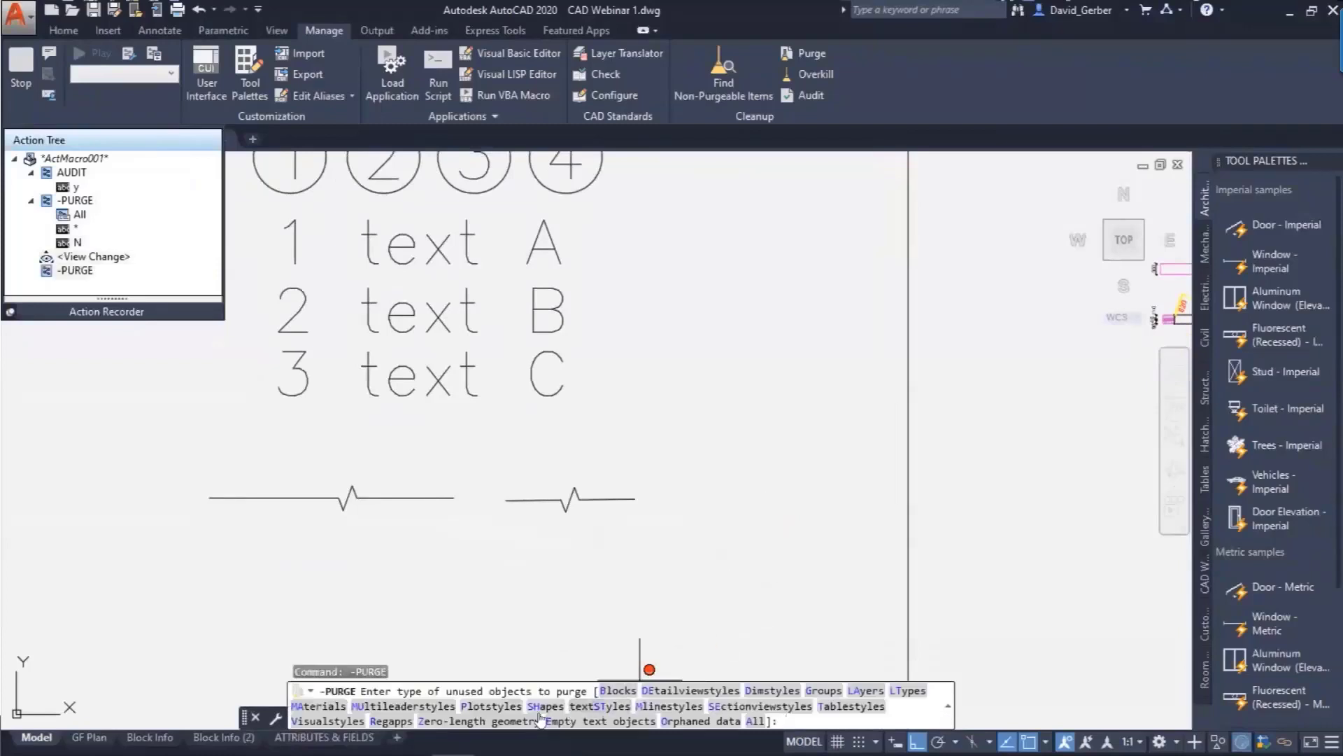
left_click(392, 720)
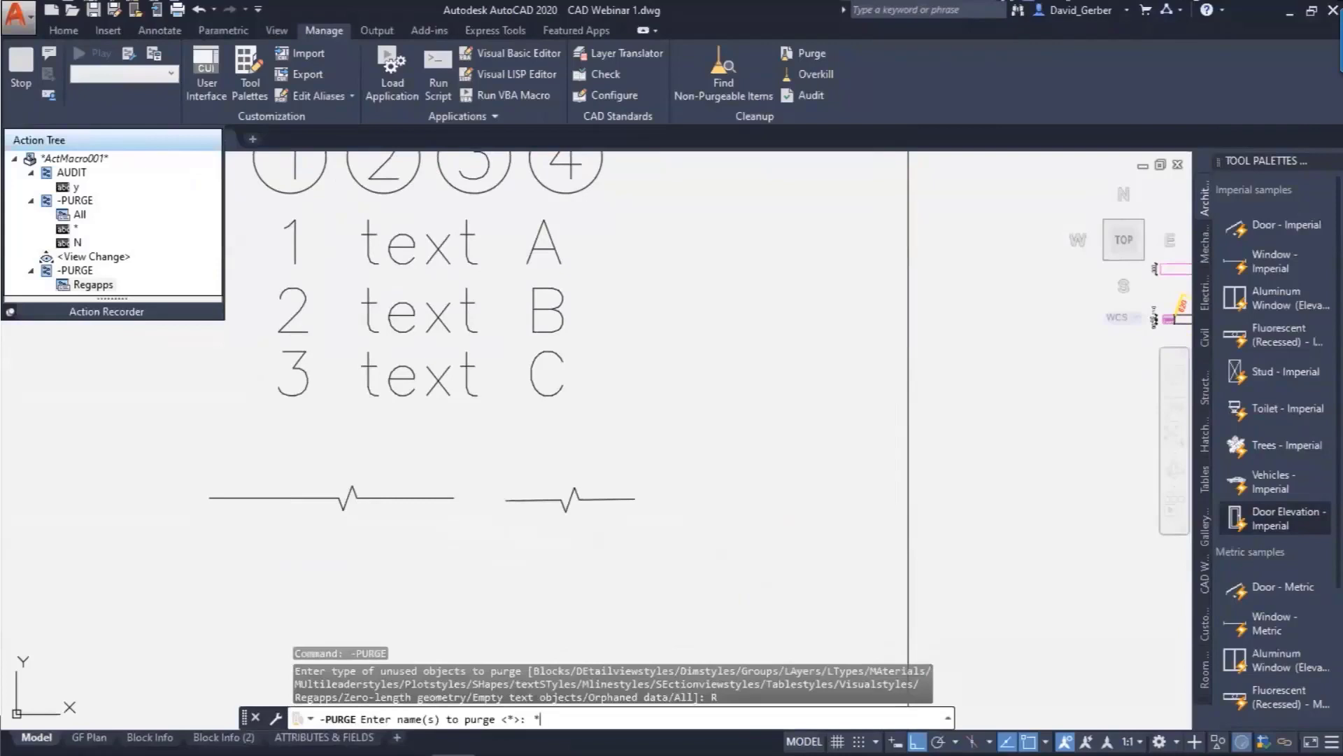
key("Return")
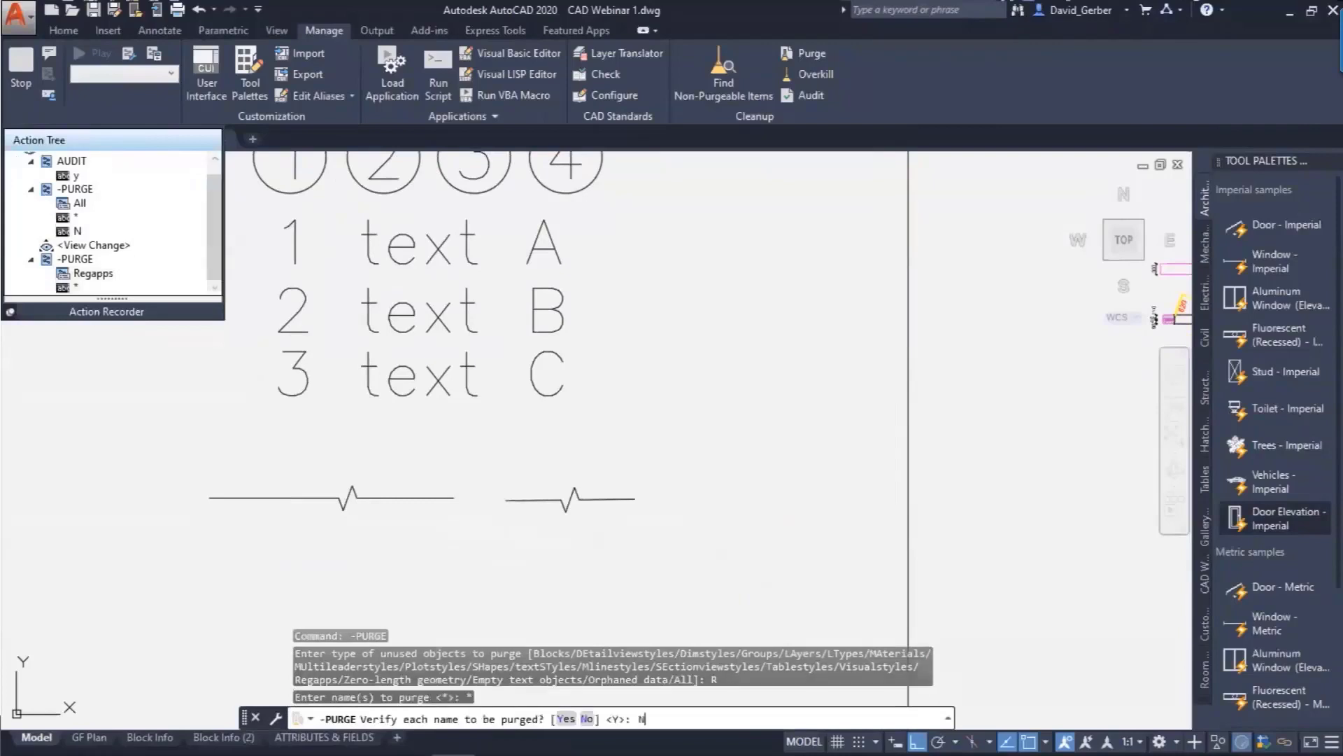
key("Return")
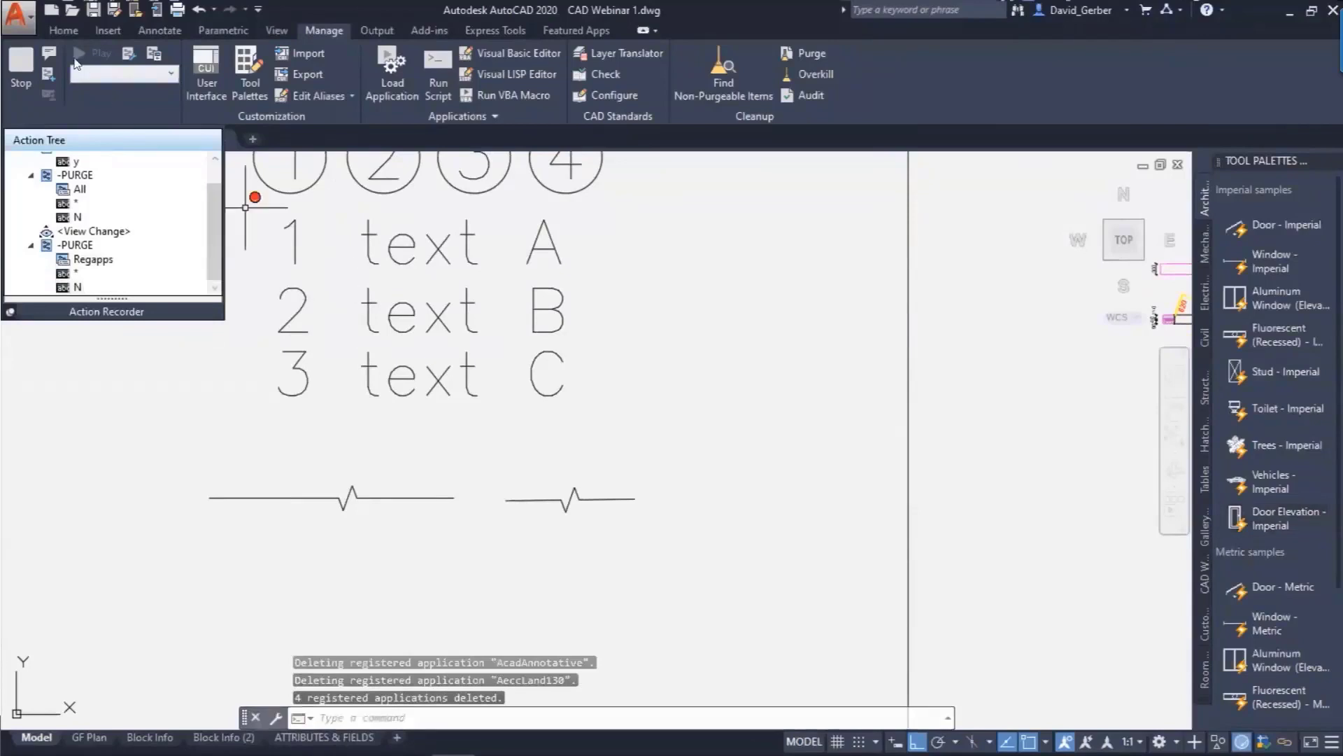
- Include a Save As command for the drawing in the macro recording
left_click(62, 35)
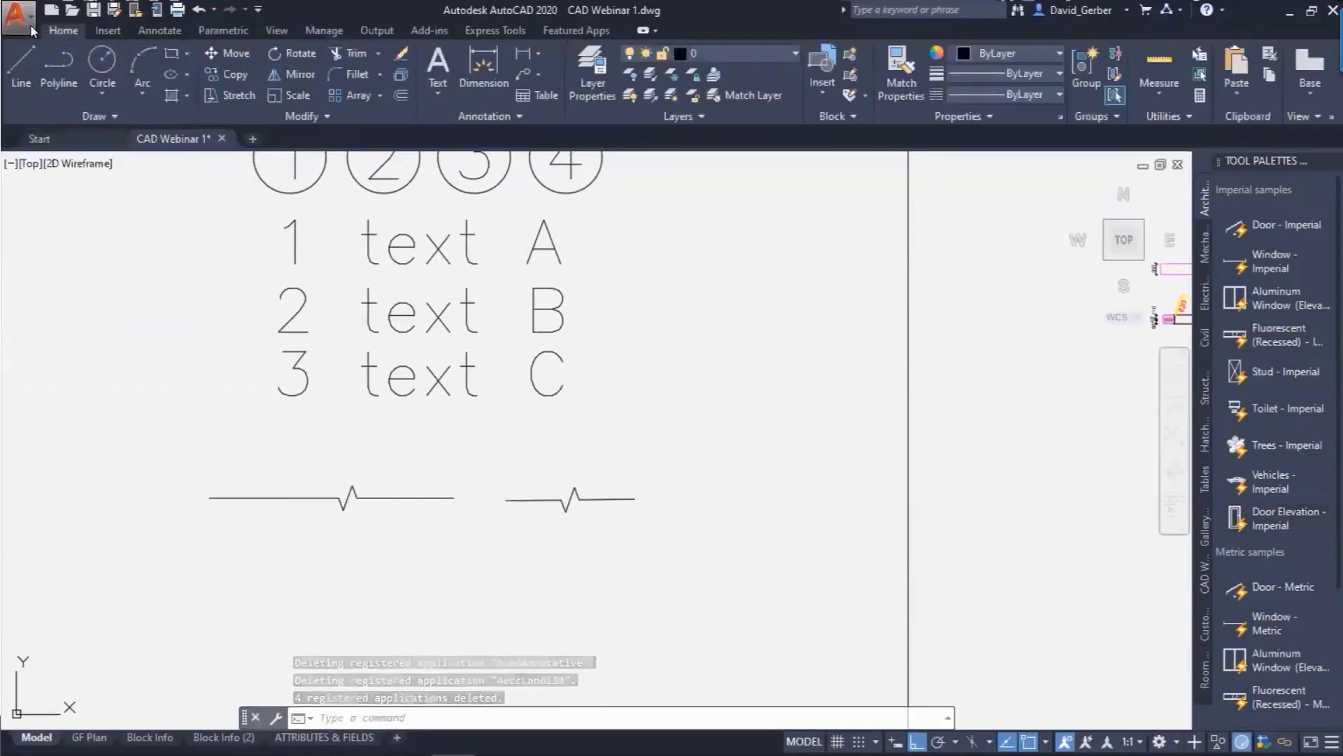
left_click(31, 24)
left_click(93, 228)
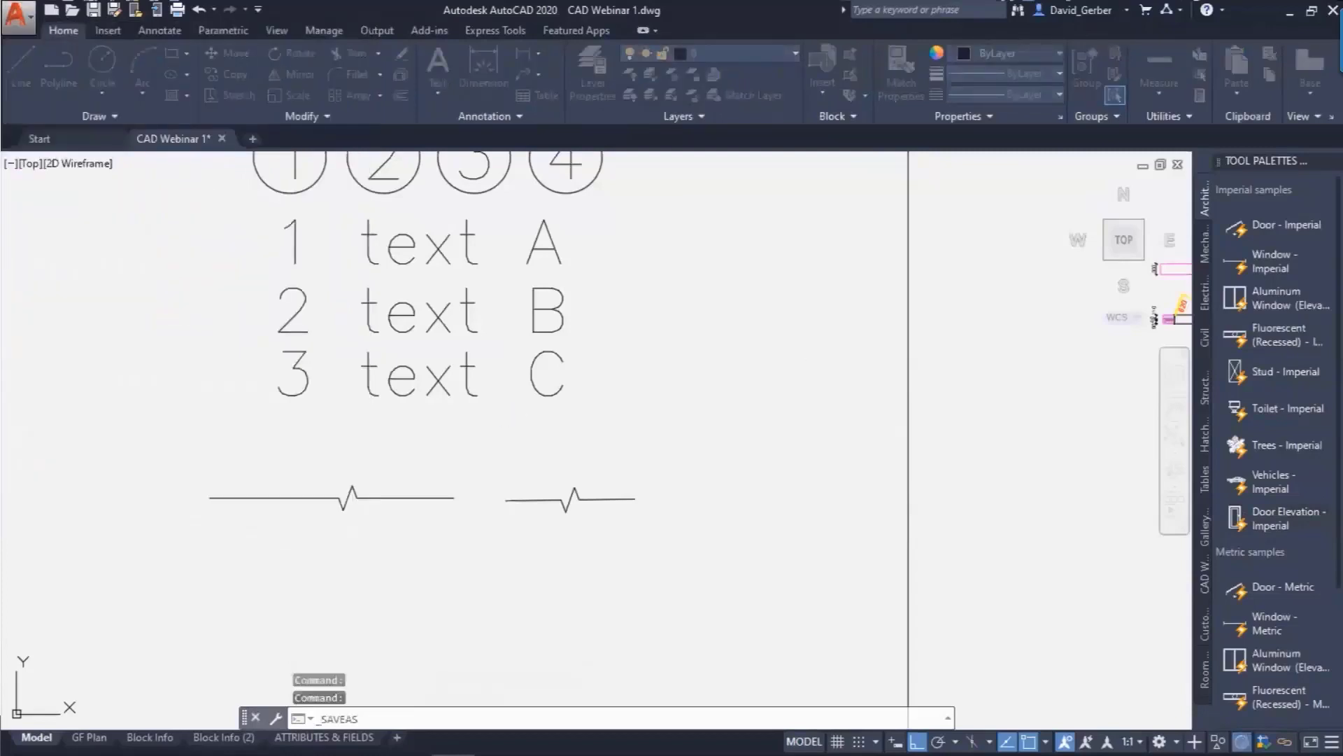
- Stop the macro recording, name it CLEAN and begin its description with "Use this to"
left_click(338, 30)
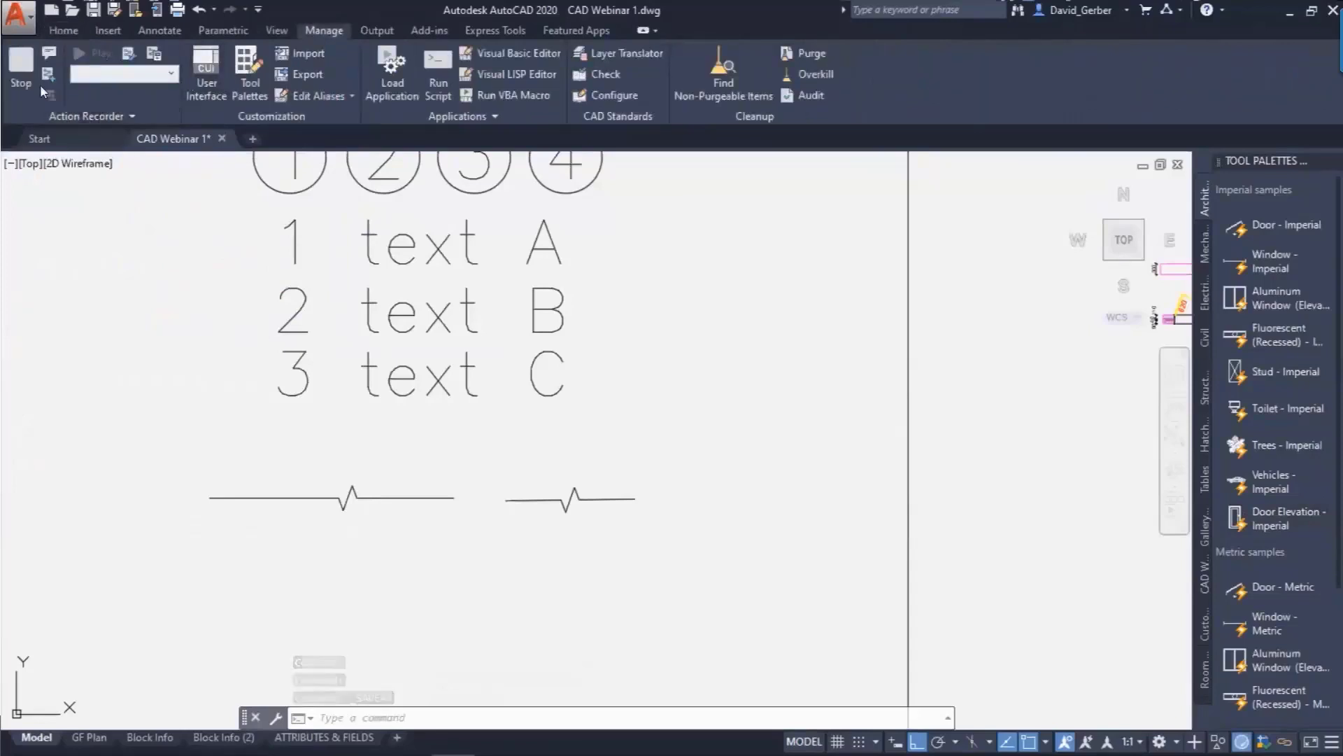
left_click(23, 65)
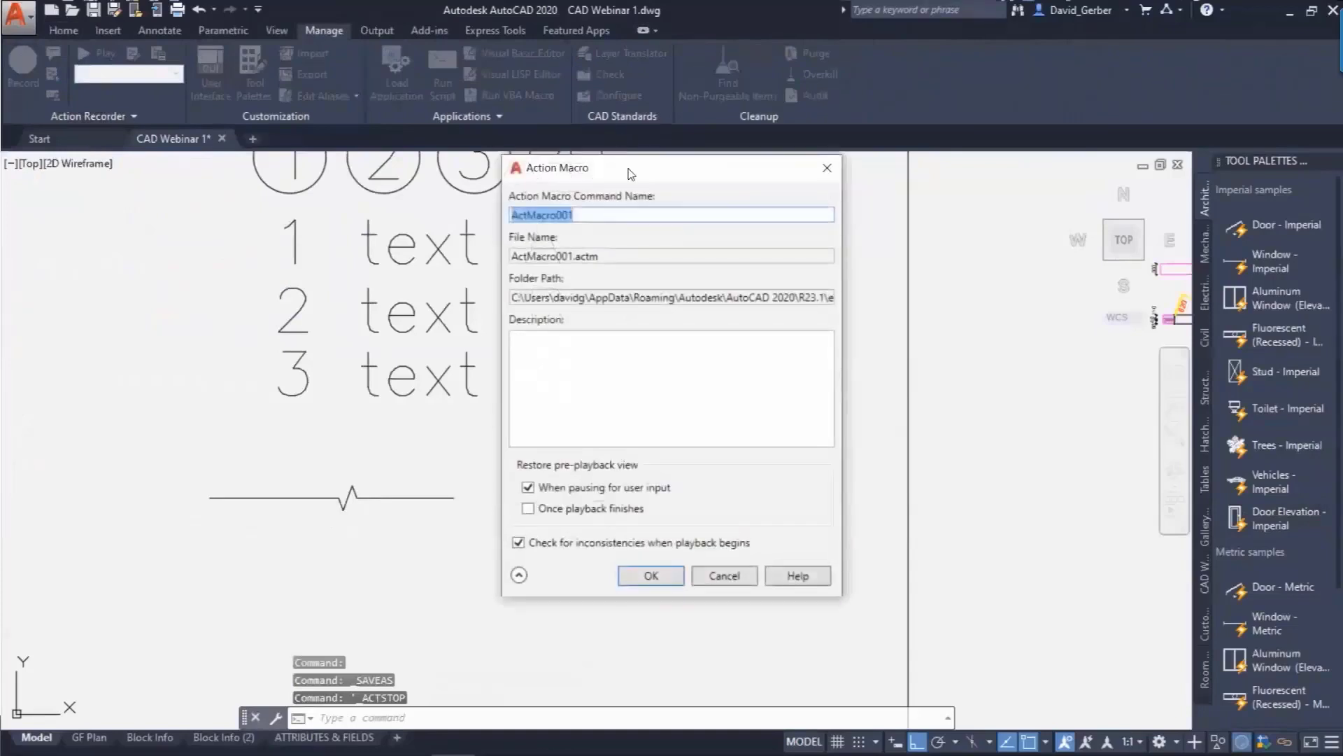
type("CLEAN")
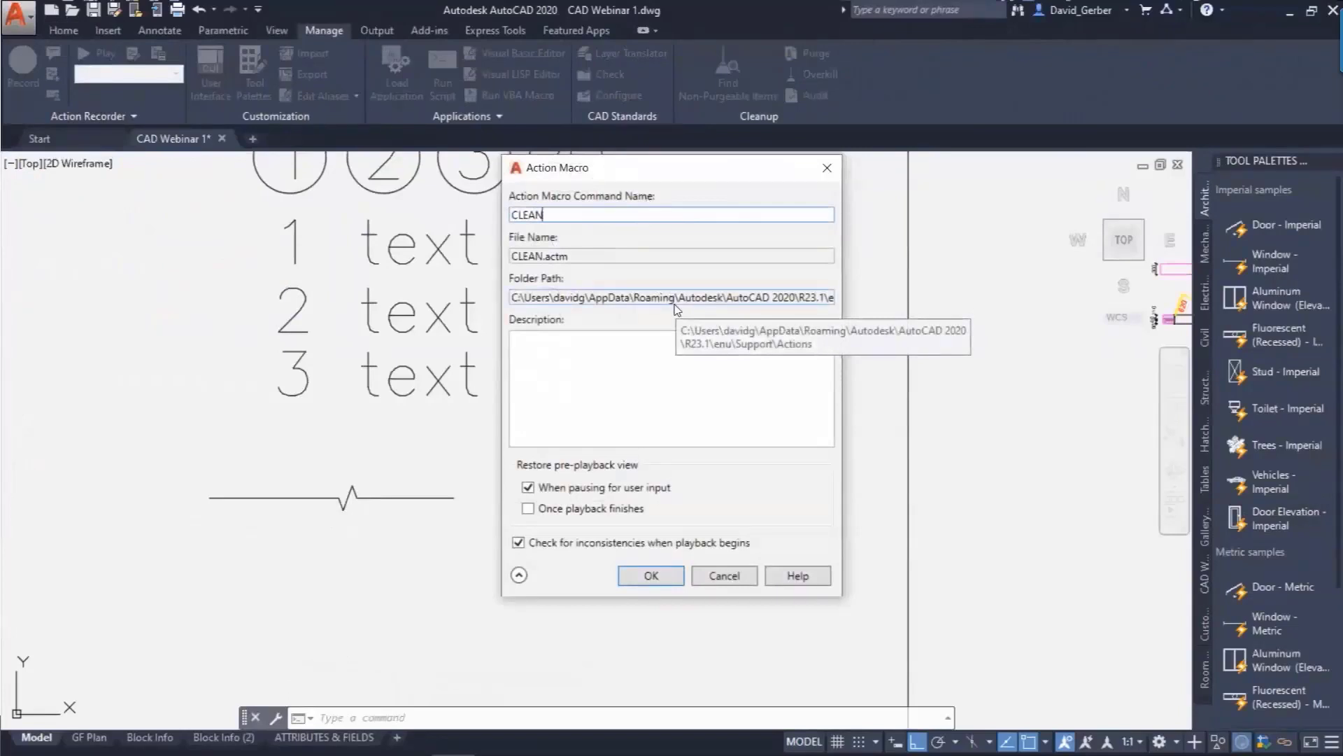
left_click(666, 350)
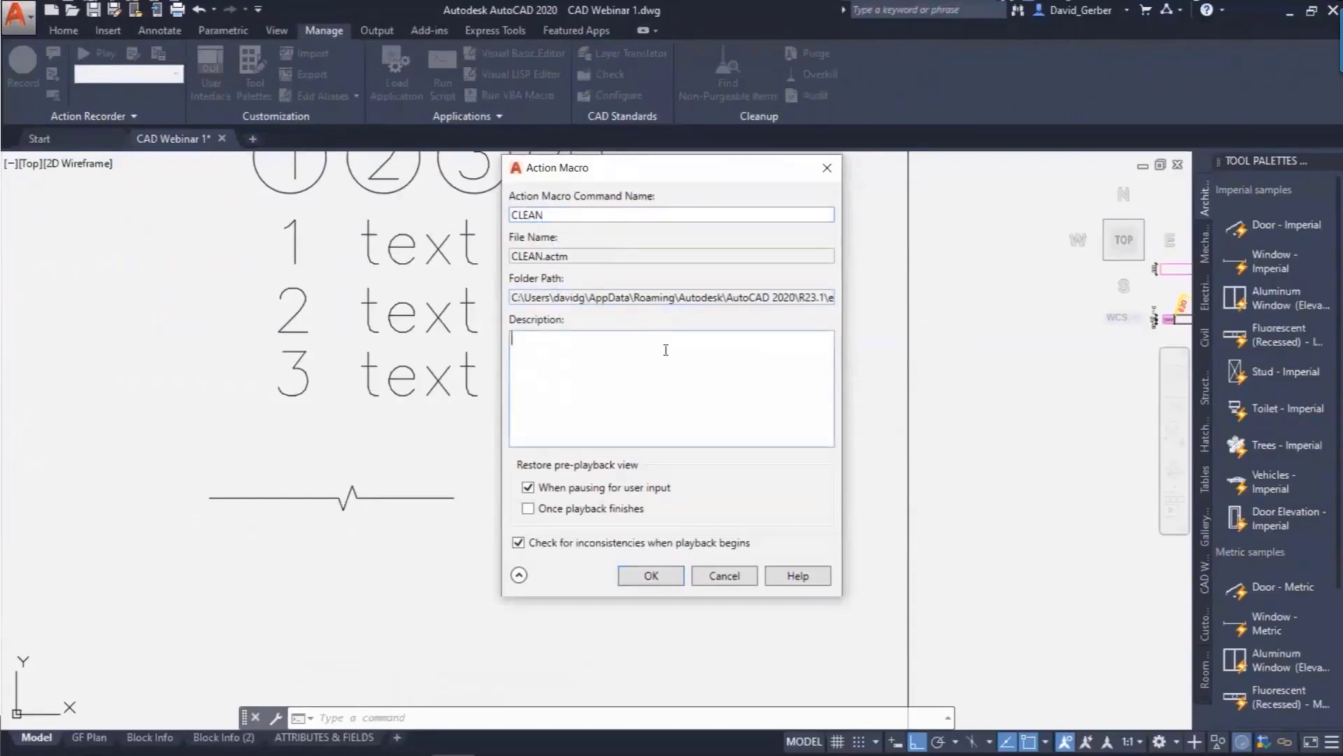
type("Use this to")
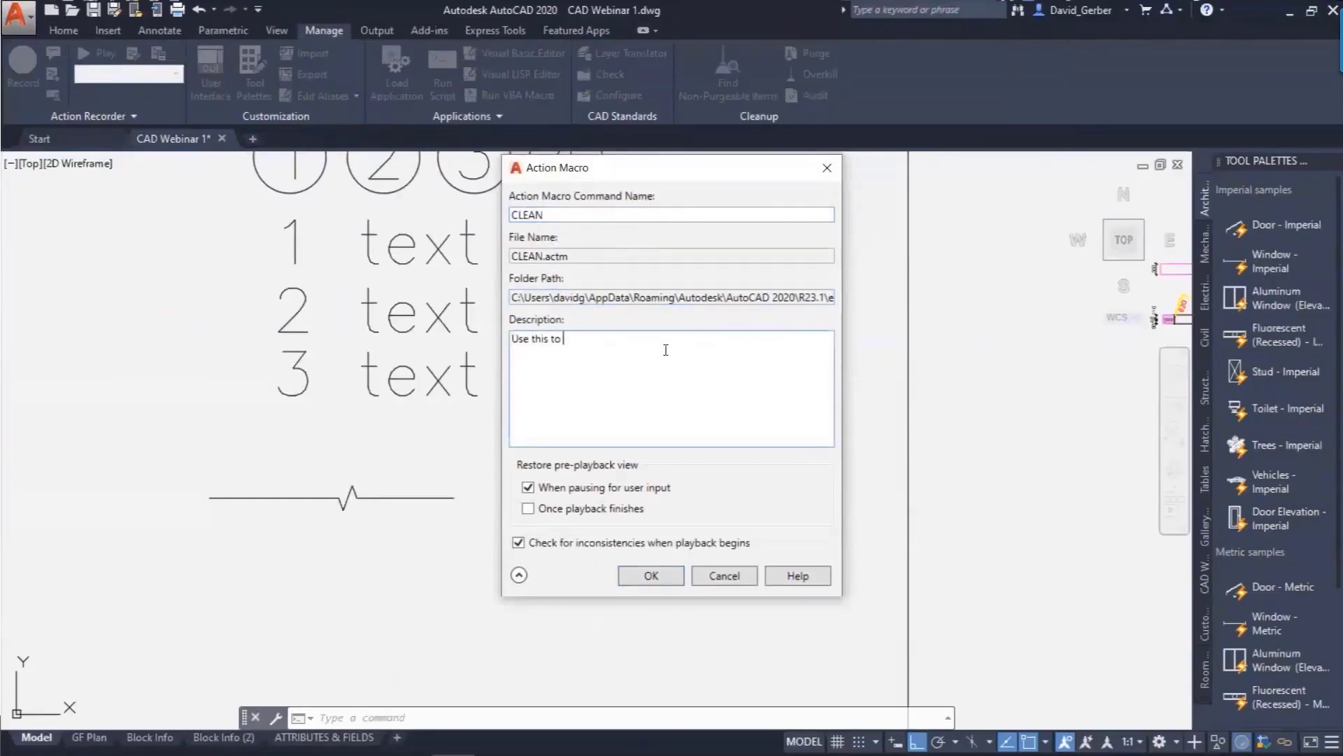
- Describe the CLEAN action macro as "Use this to clean external party drawings", disable the playback inconsistency check and save the macro
type(" clean external party drawings")
left_click(518, 543)
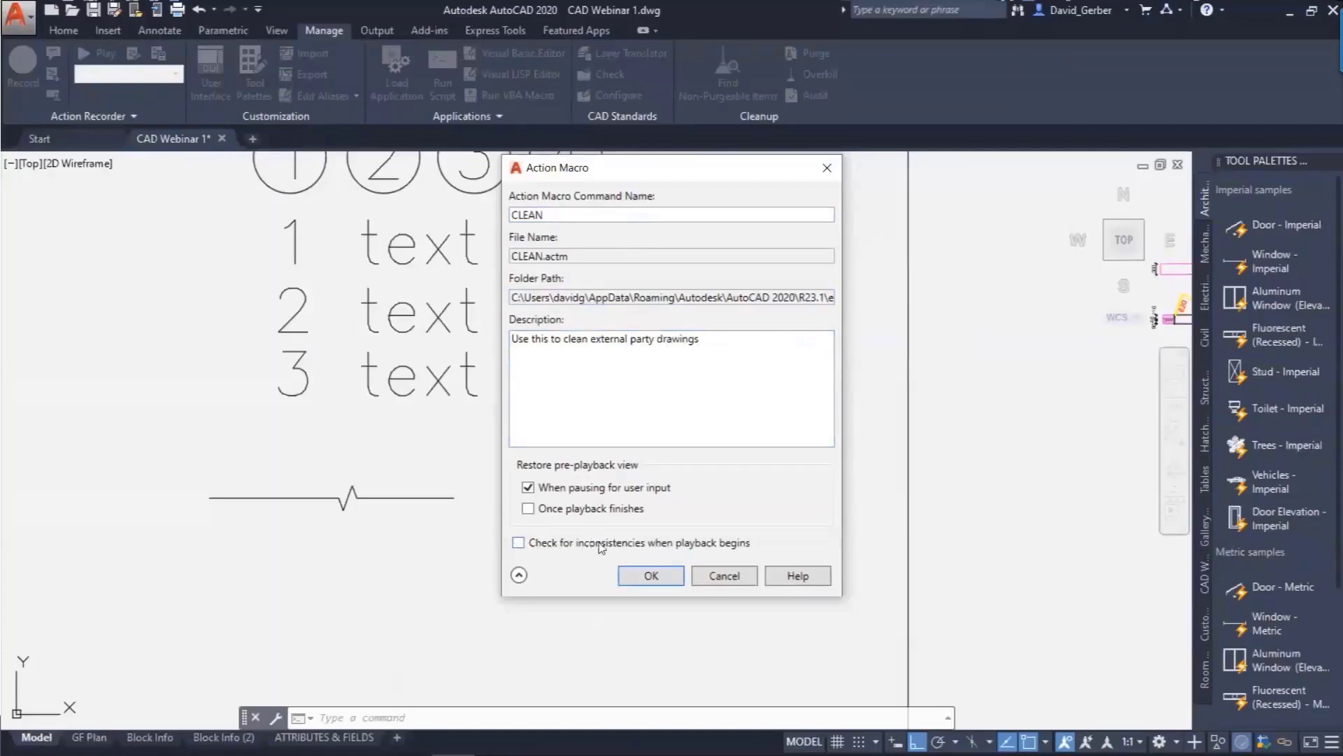
left_click(654, 573)
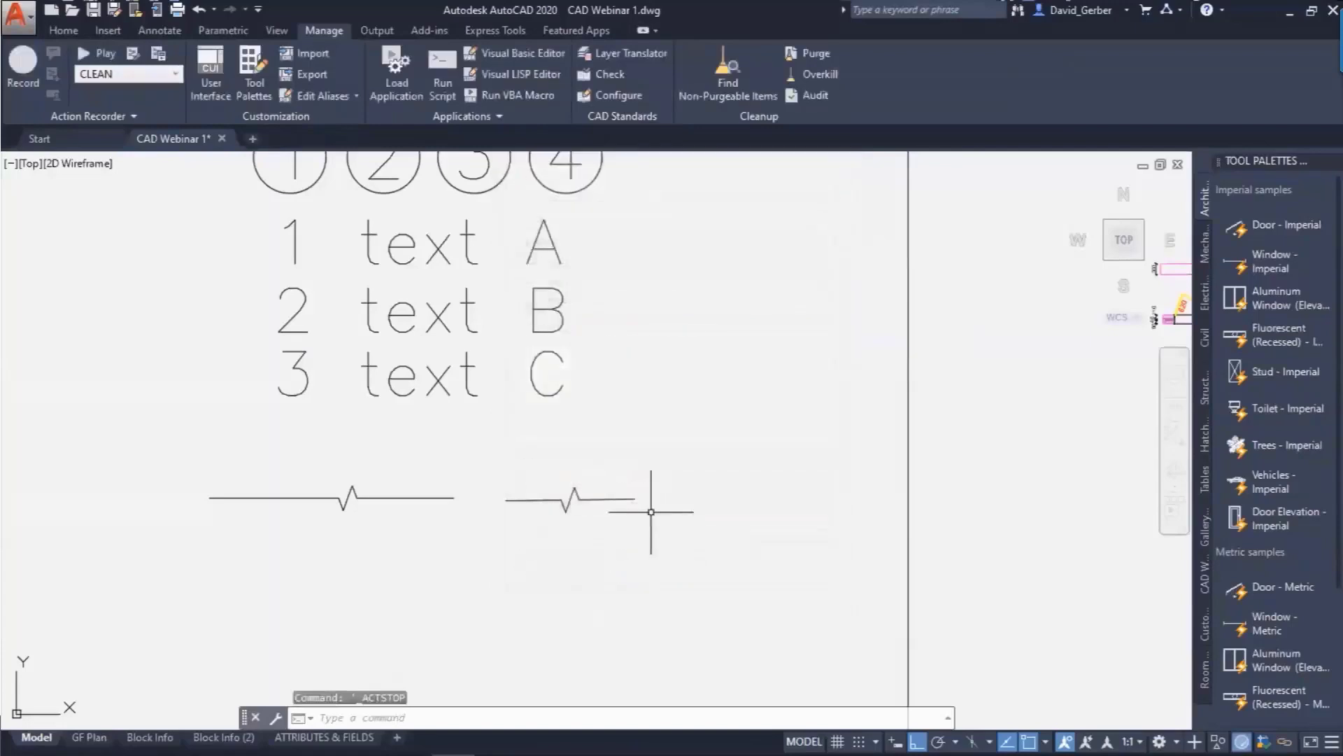
- Play back the CLEAN action macro in the CAD Webinar 1 drawing, dismissing its save prompt without saving
left_click(110, 77)
left_click(110, 77)
left_click(98, 53)
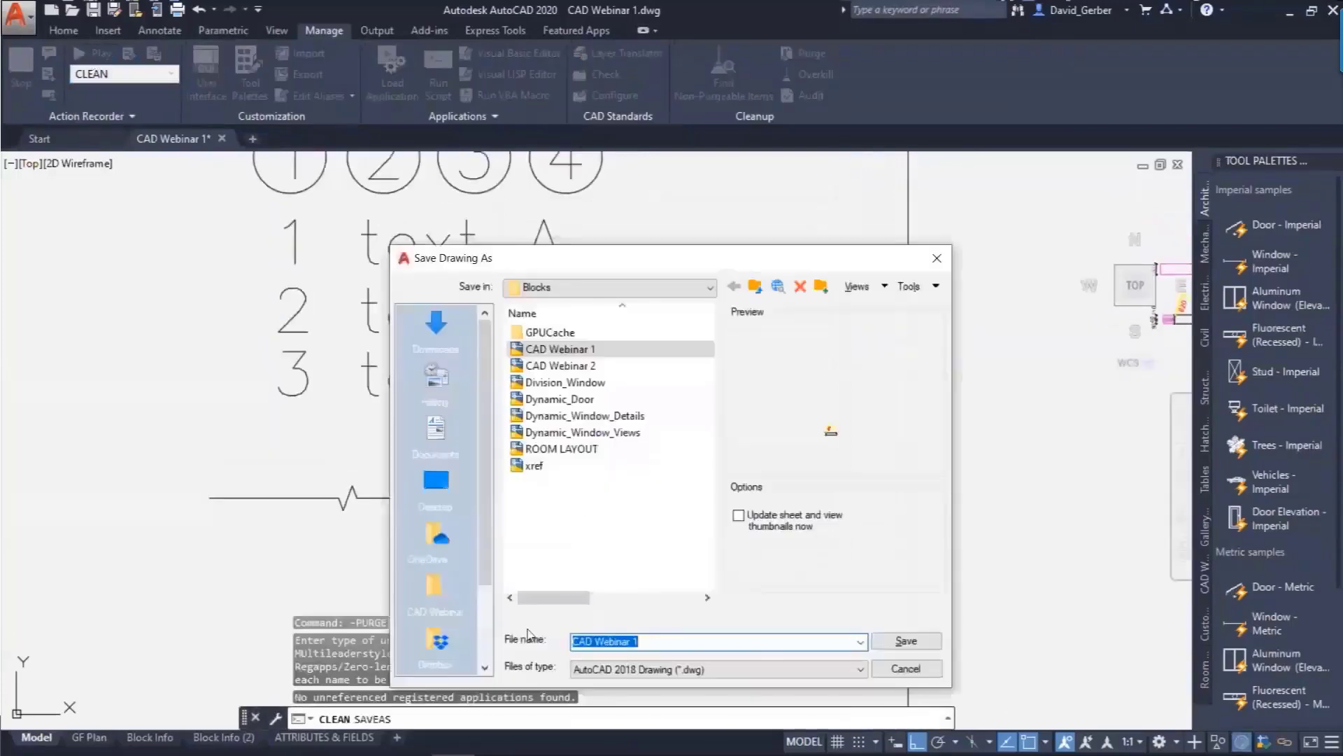
left_click(937, 259)
left_click(780, 388)
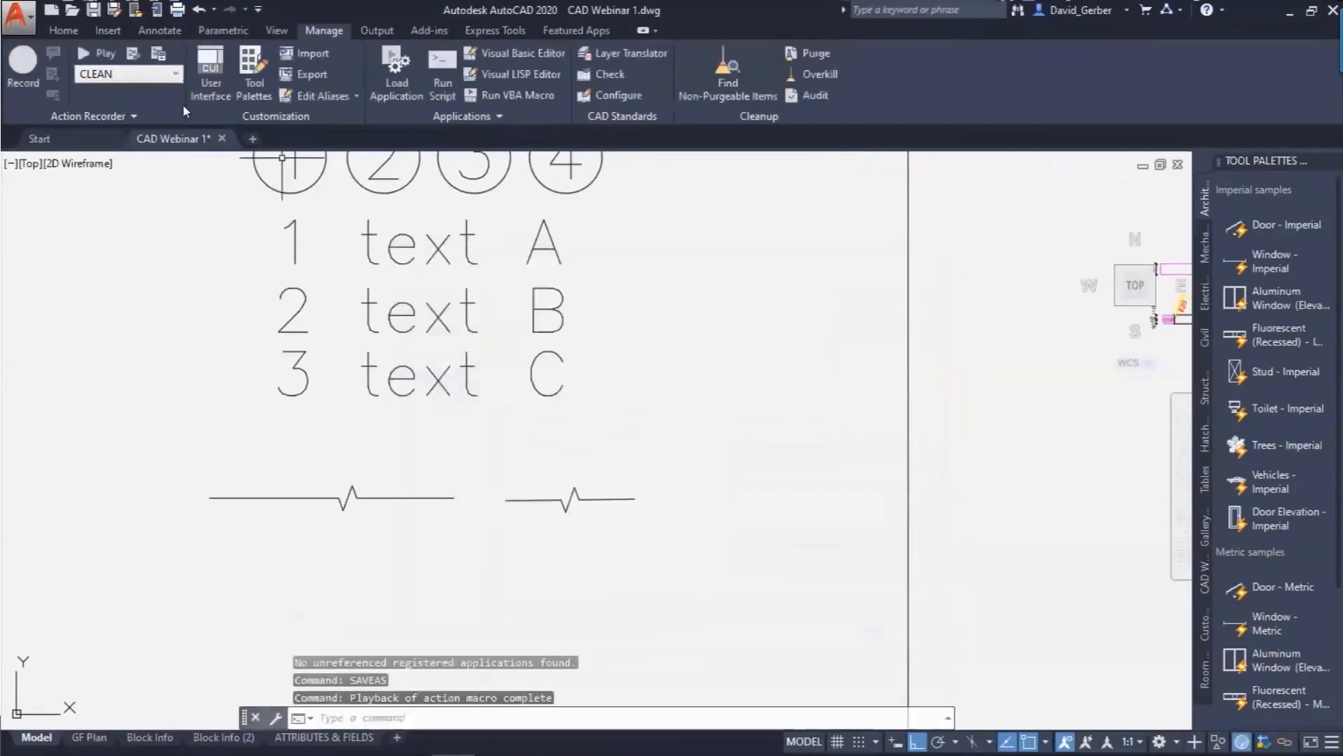
- Open the recent custom hatches drawing and run the CLEAN macro on it, dismissing its save prompt without saving
left_click(91, 140)
left_click(590, 477)
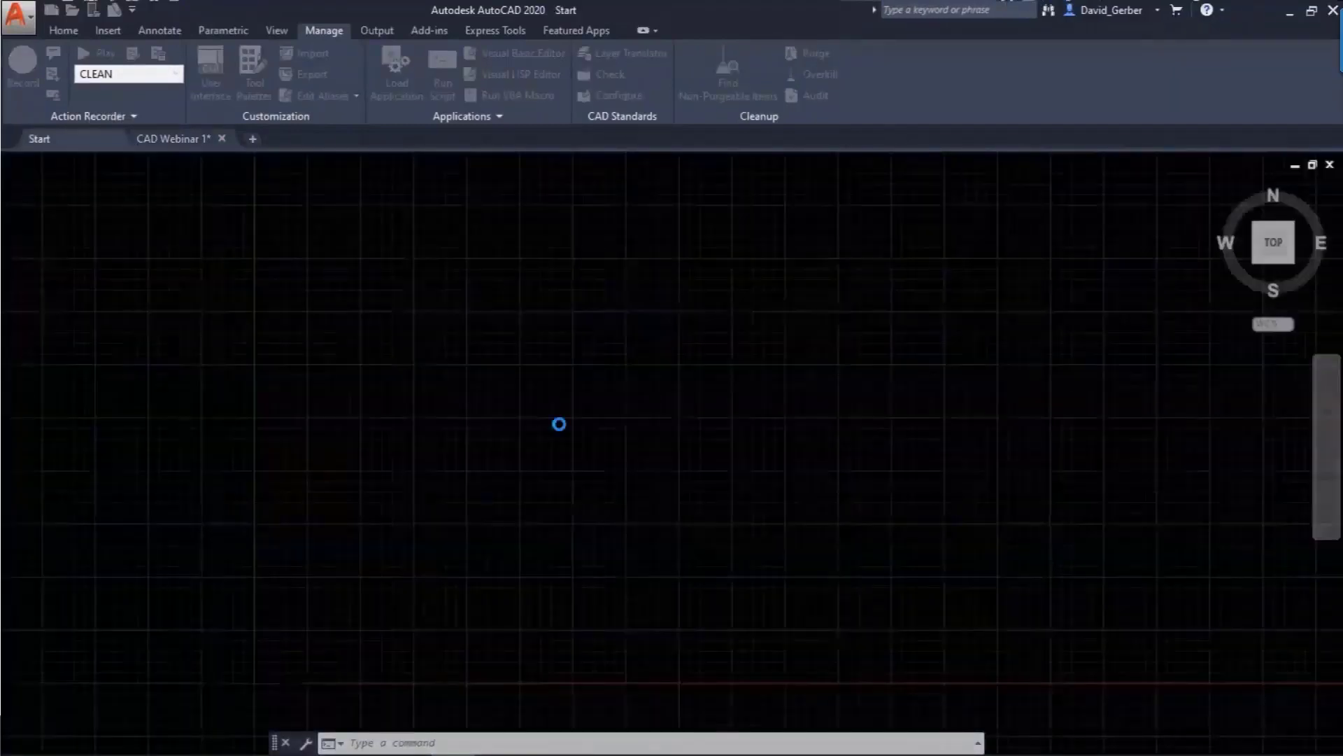
type("c")
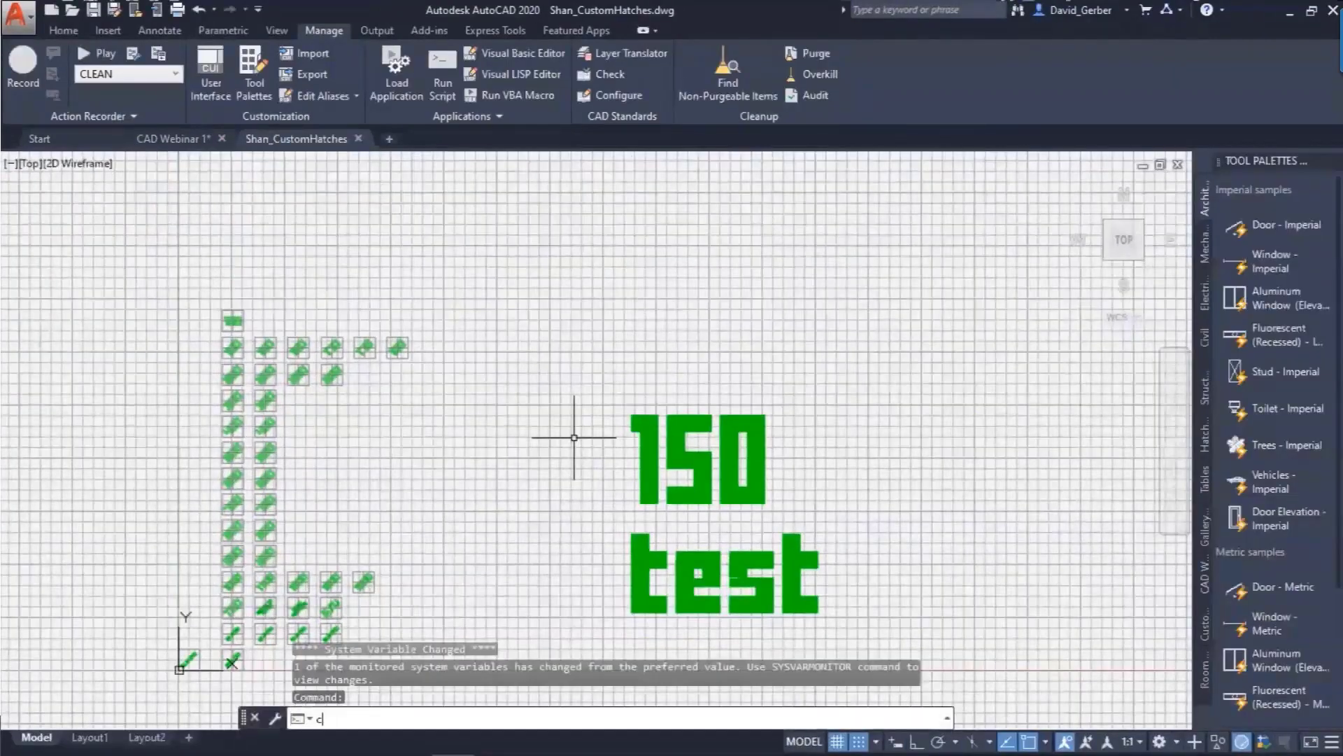
type("lean")
key("Return")
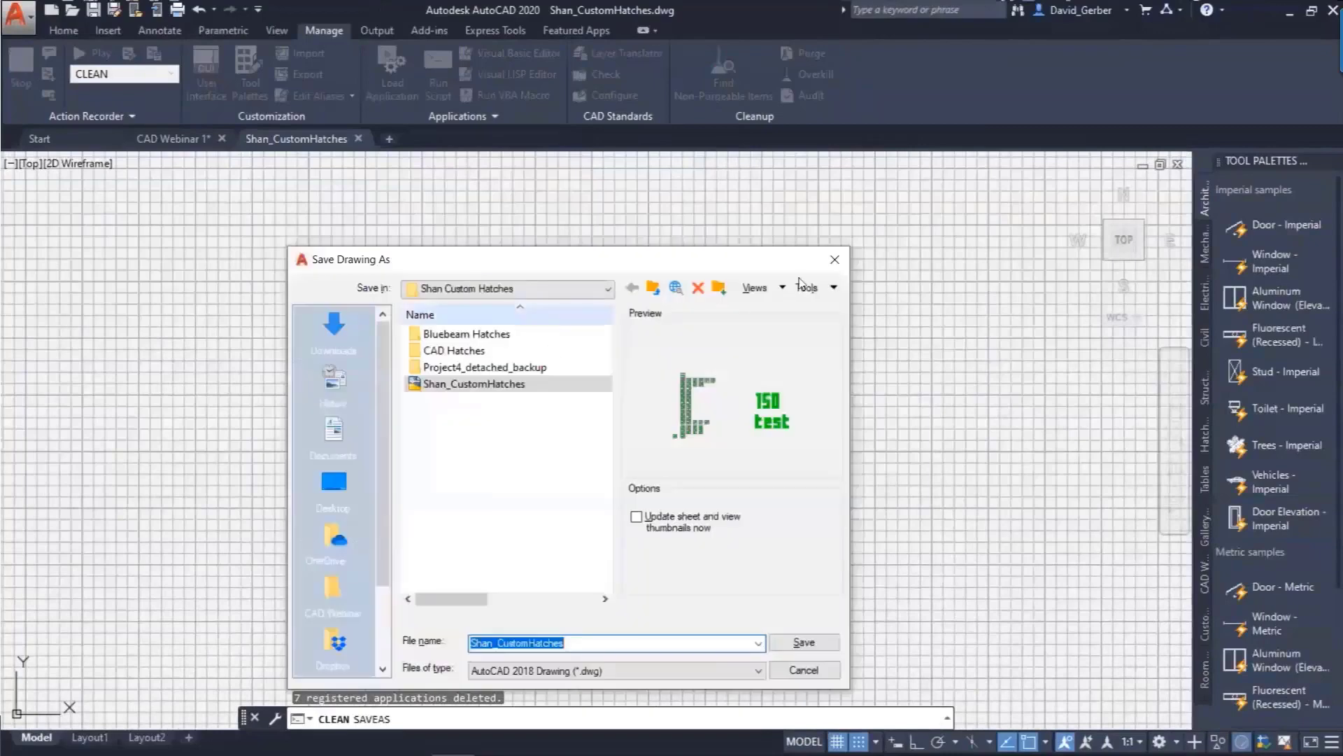
left_click(834, 261)
left_click(780, 389)
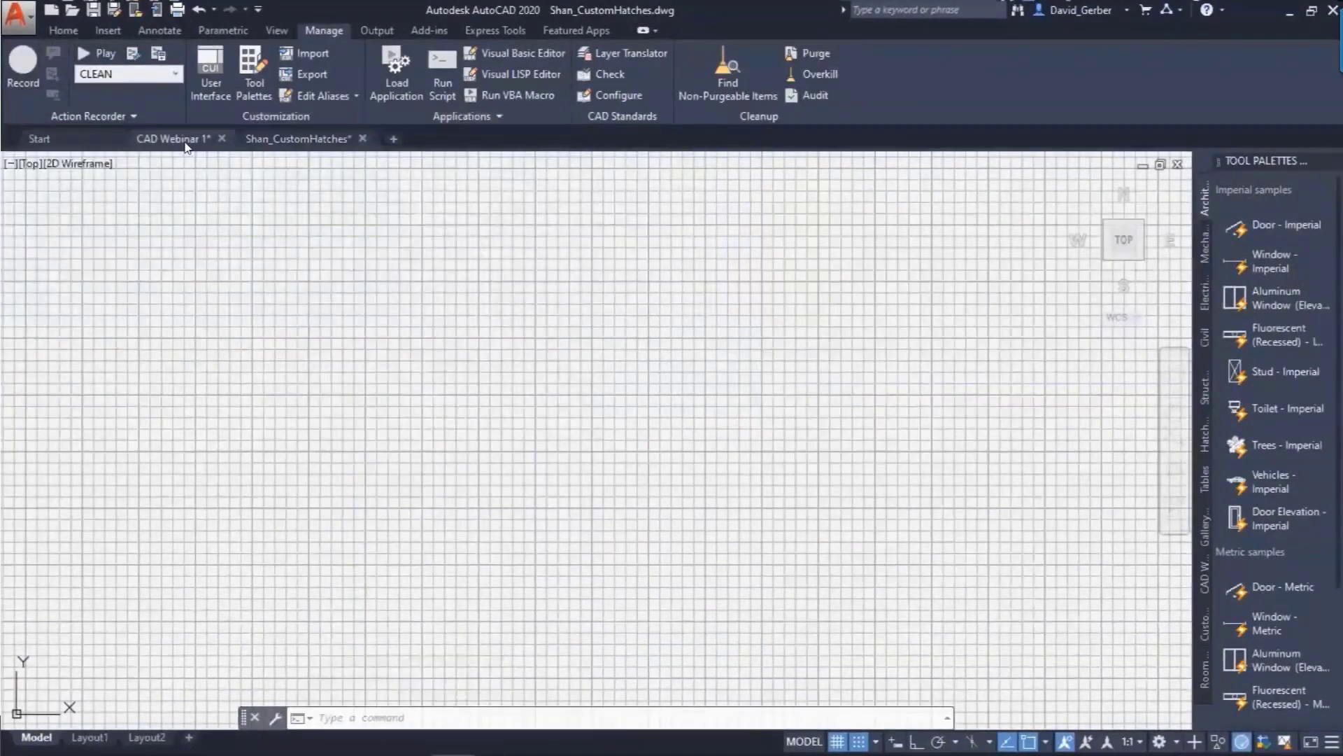
- Return to the CAD Webinar 1 drawing and open the Sheet Set Manager with the SSM command
left_click(183, 139)
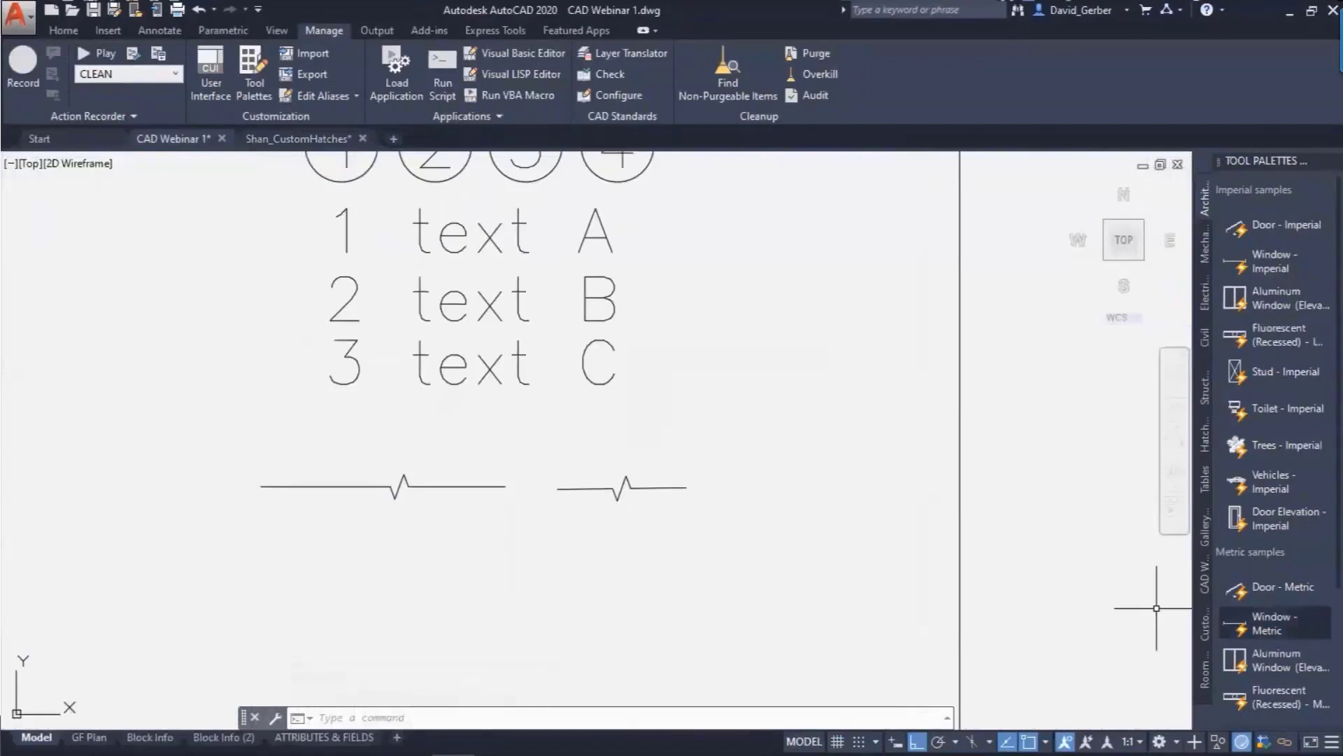
scroll(614, 474, "down", 5)
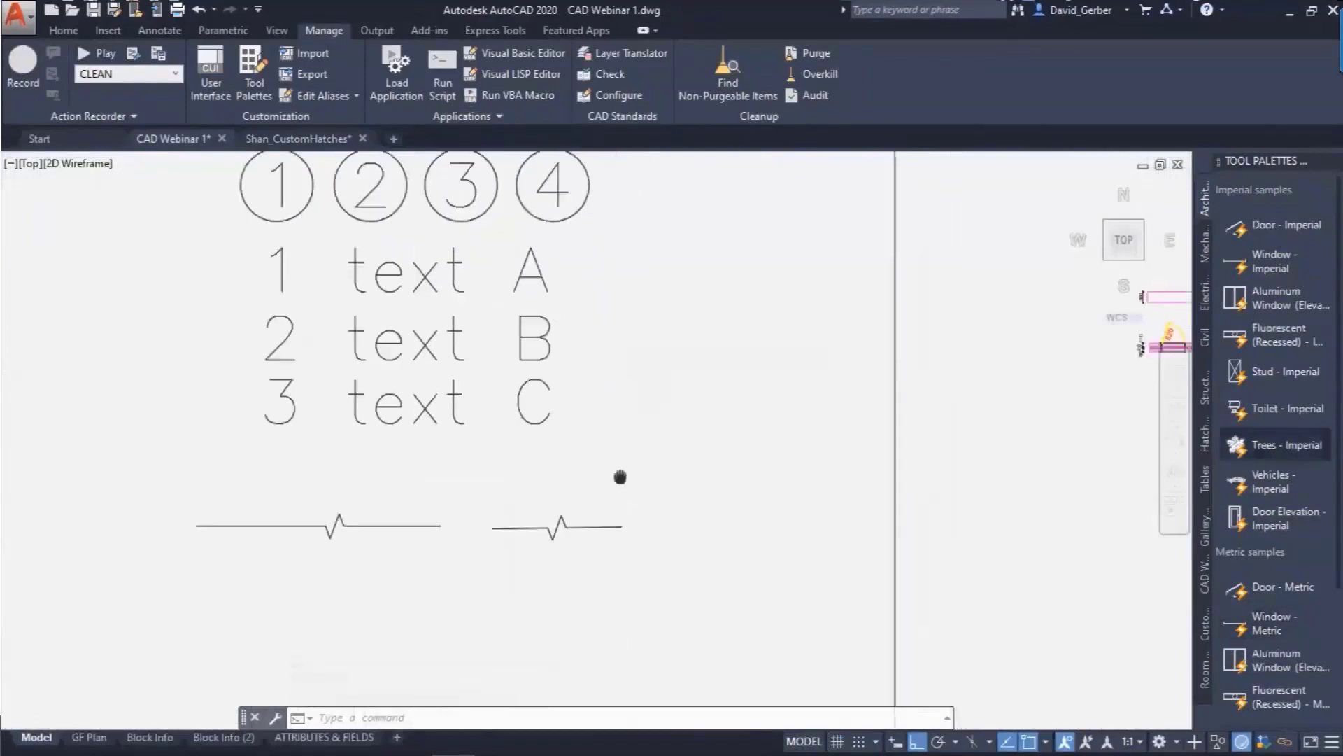
scroll(507, 439, "up", 2)
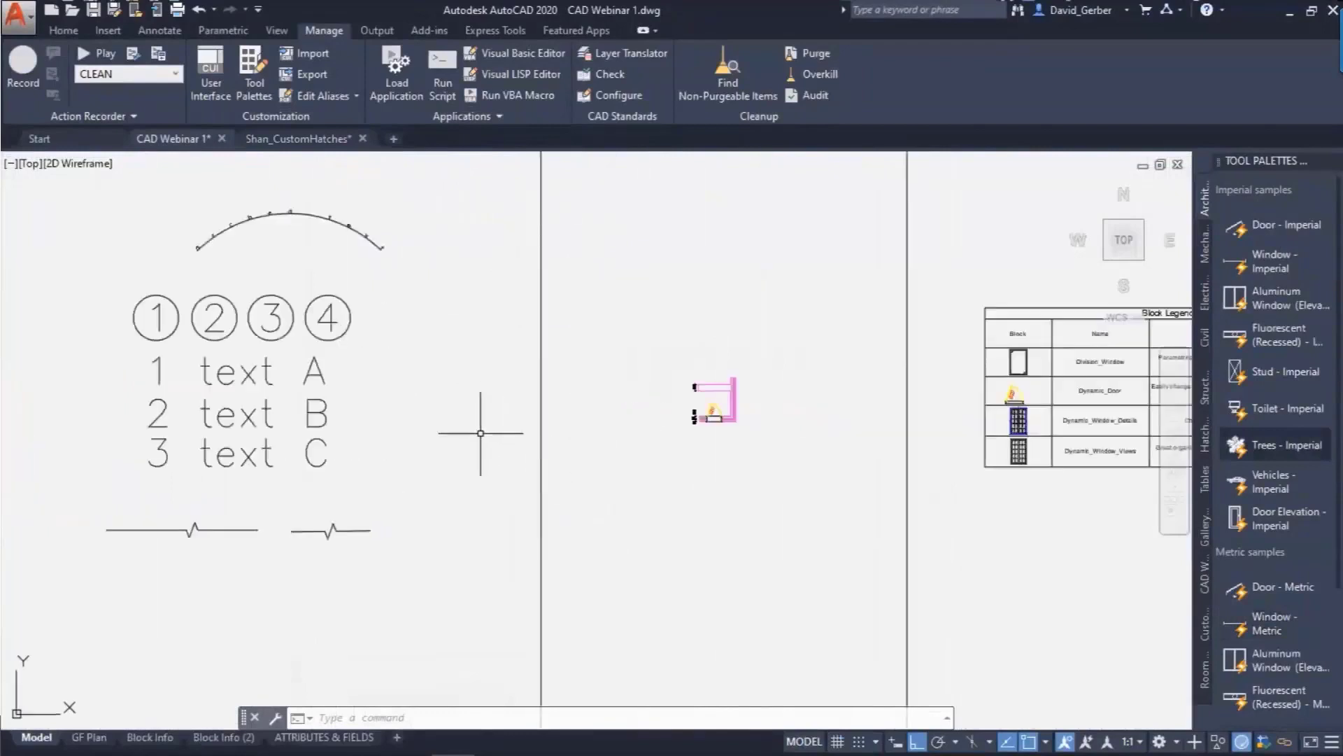
type("SSM")
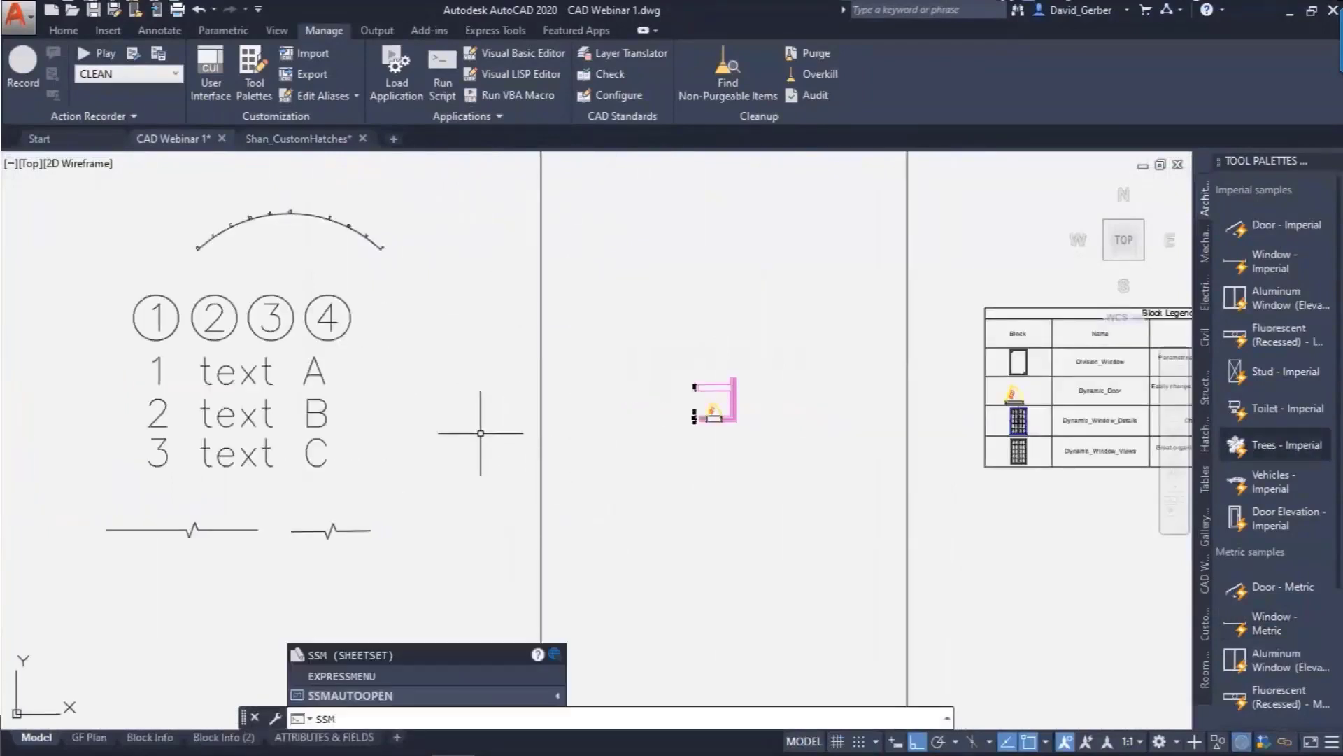
key("Return")
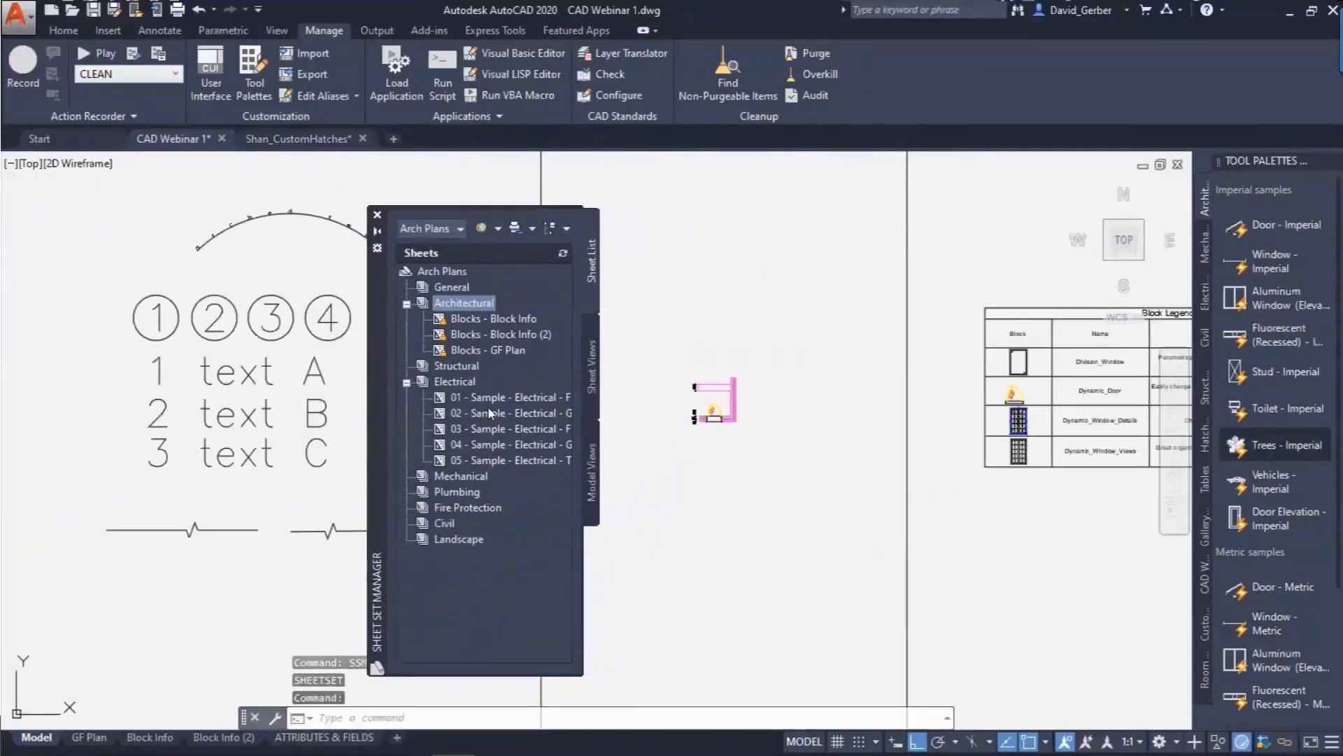
- Close the Tool Palettes and move the Sheet Set Manager over the numbered text at the drawing's left side
left_click(276, 30)
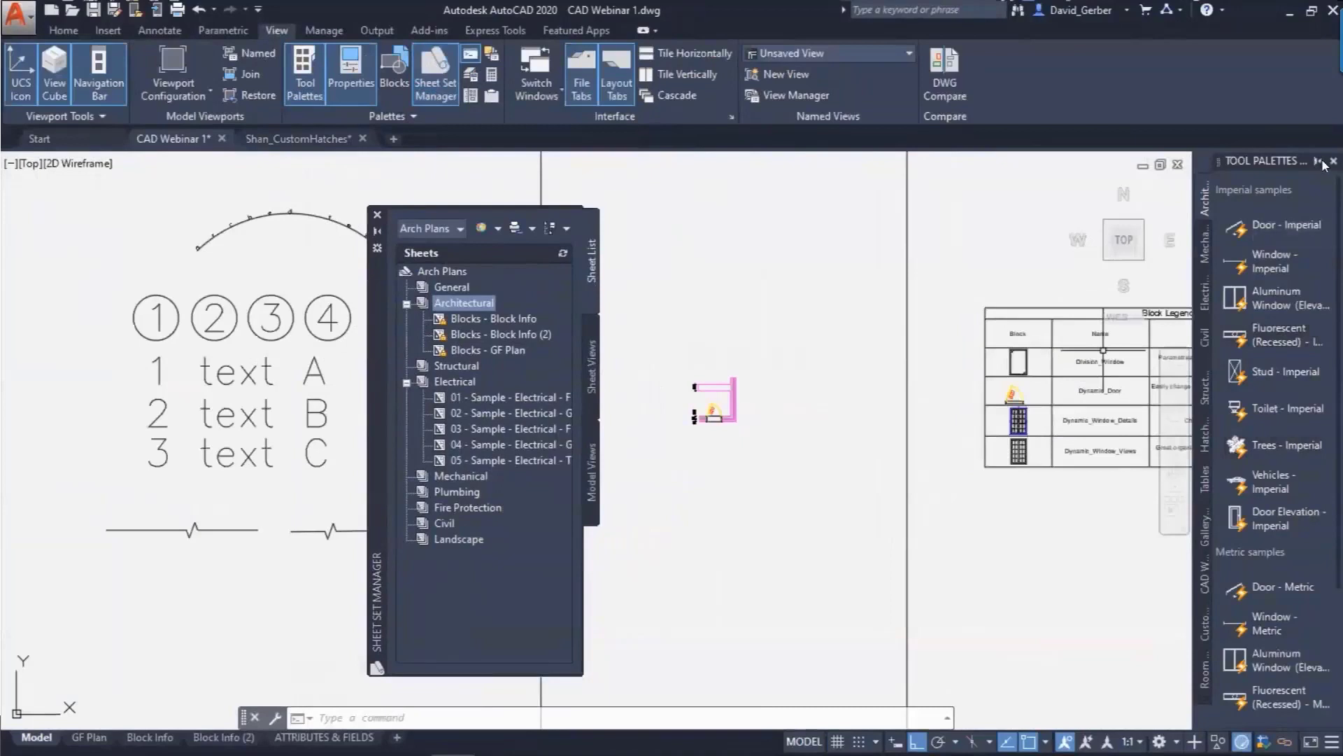
left_click(1333, 161)
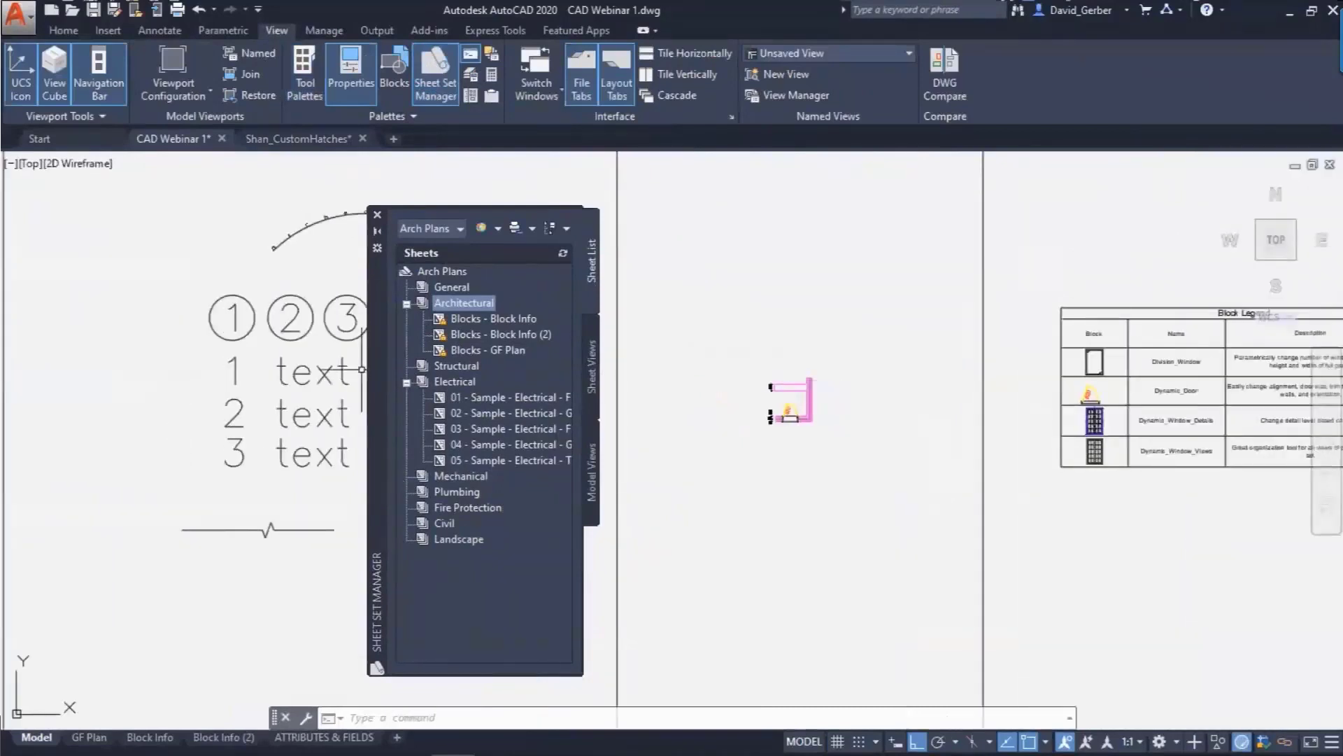
left_click_drag(377, 377, 214, 367)
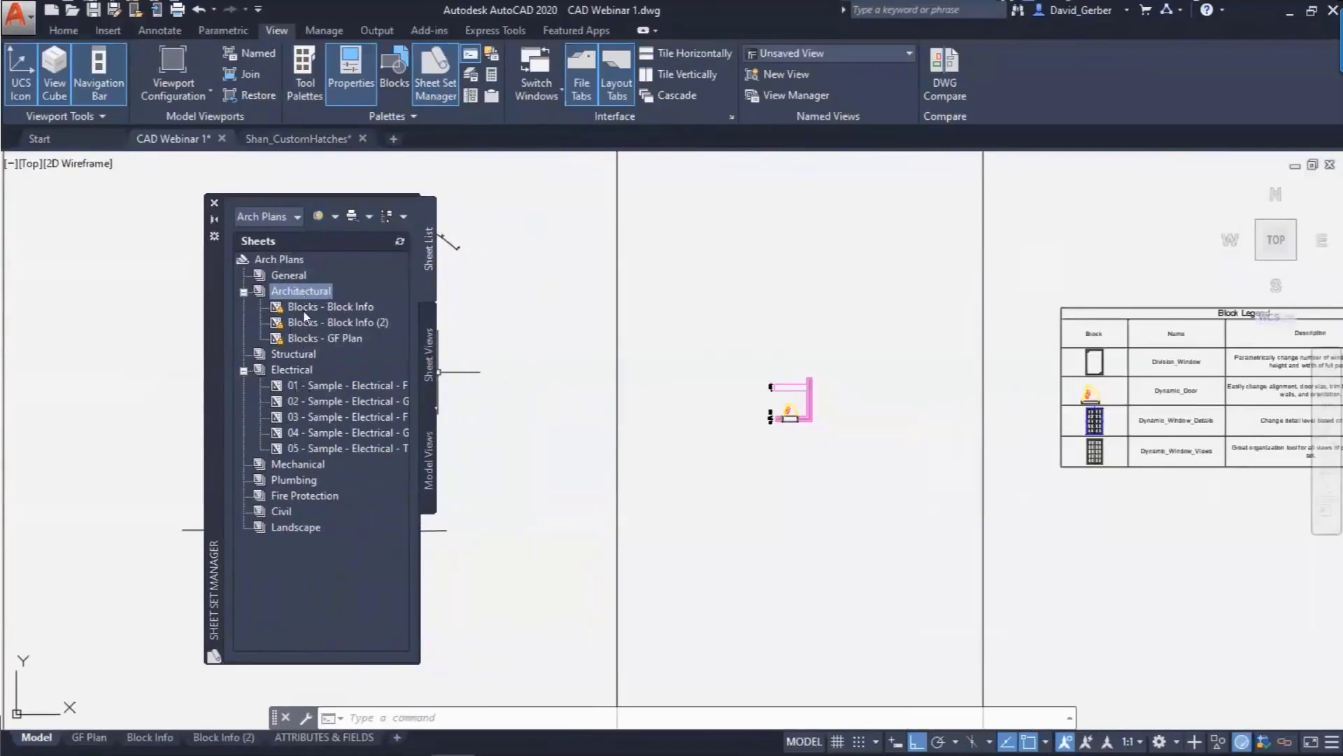
- Import the ATTRIBUTES & FIELDS layout from CAD Webinar 1.dwg as a sheet into the Architectural subset, with the title prefixed by the file name
mouse_move(306, 316)
mouse_move(293, 734)
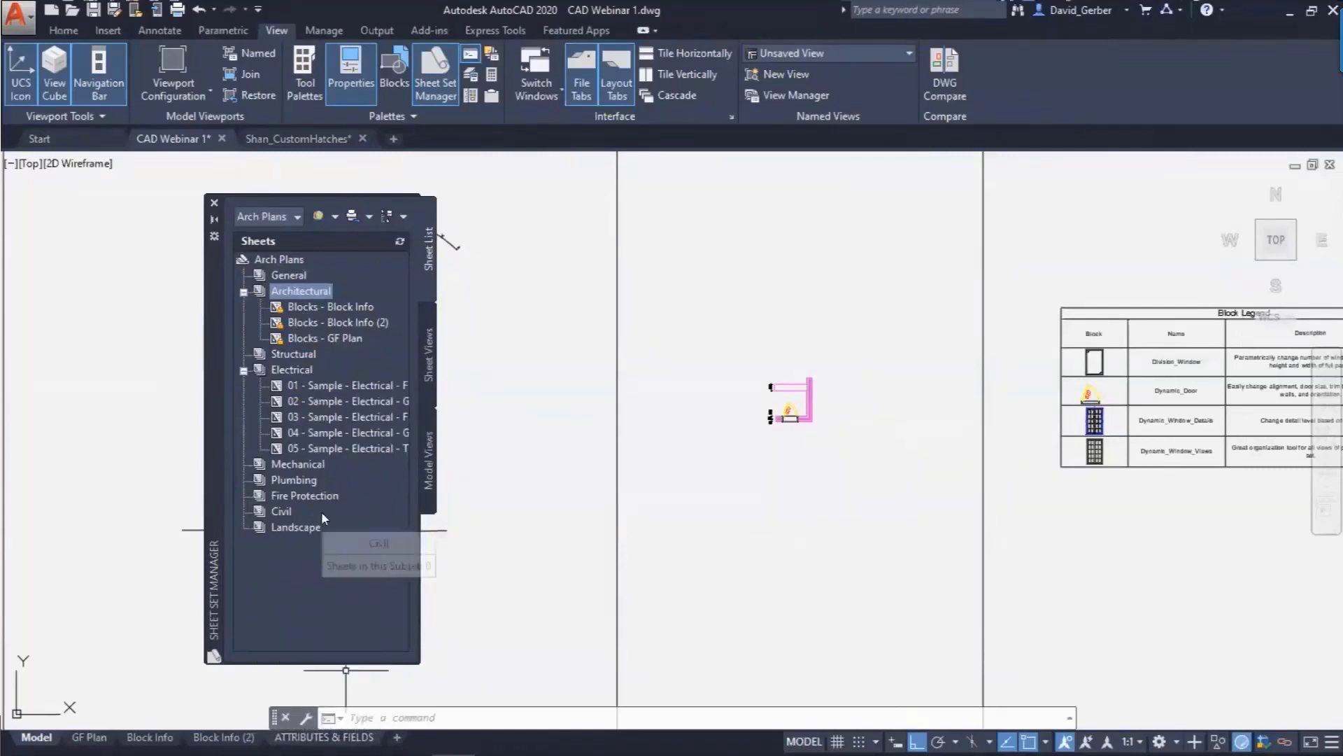
right_click(300, 297)
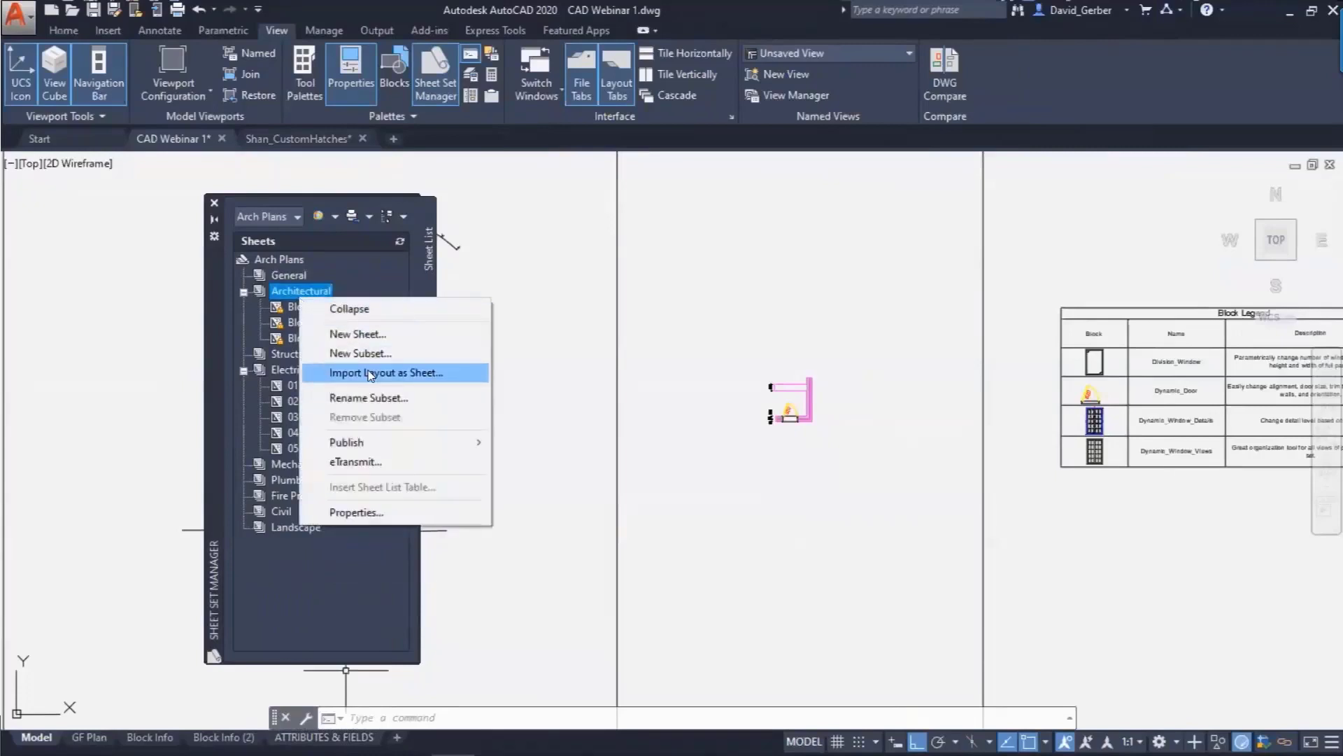
left_click(368, 372)
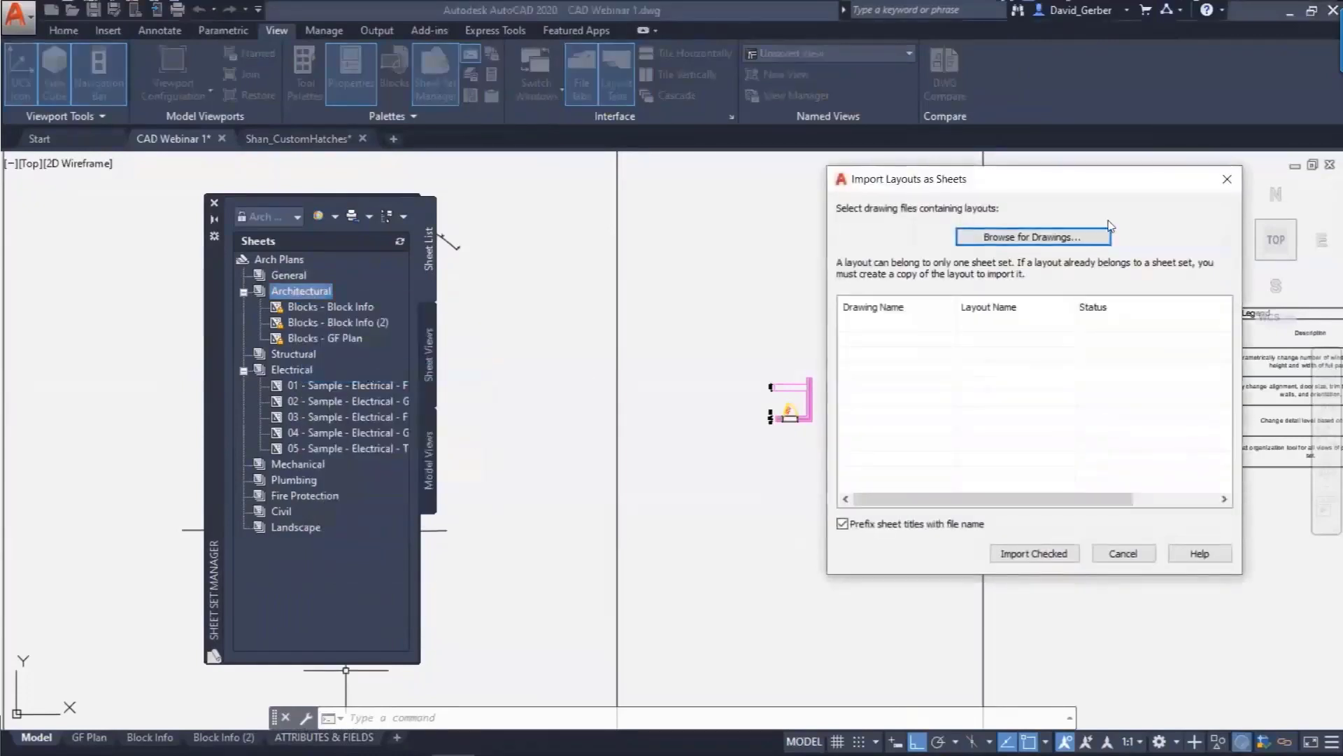
left_click(1081, 235)
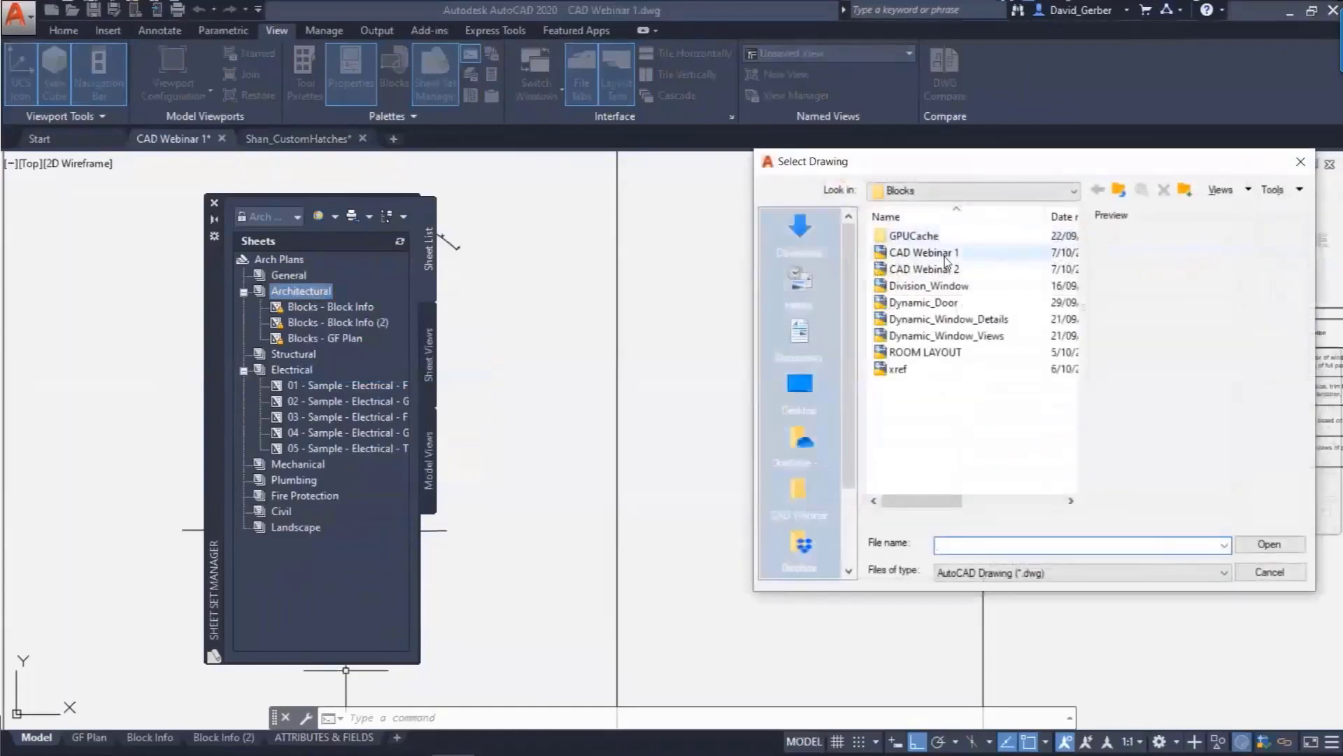
left_click(945, 255)
double_click(944, 258)
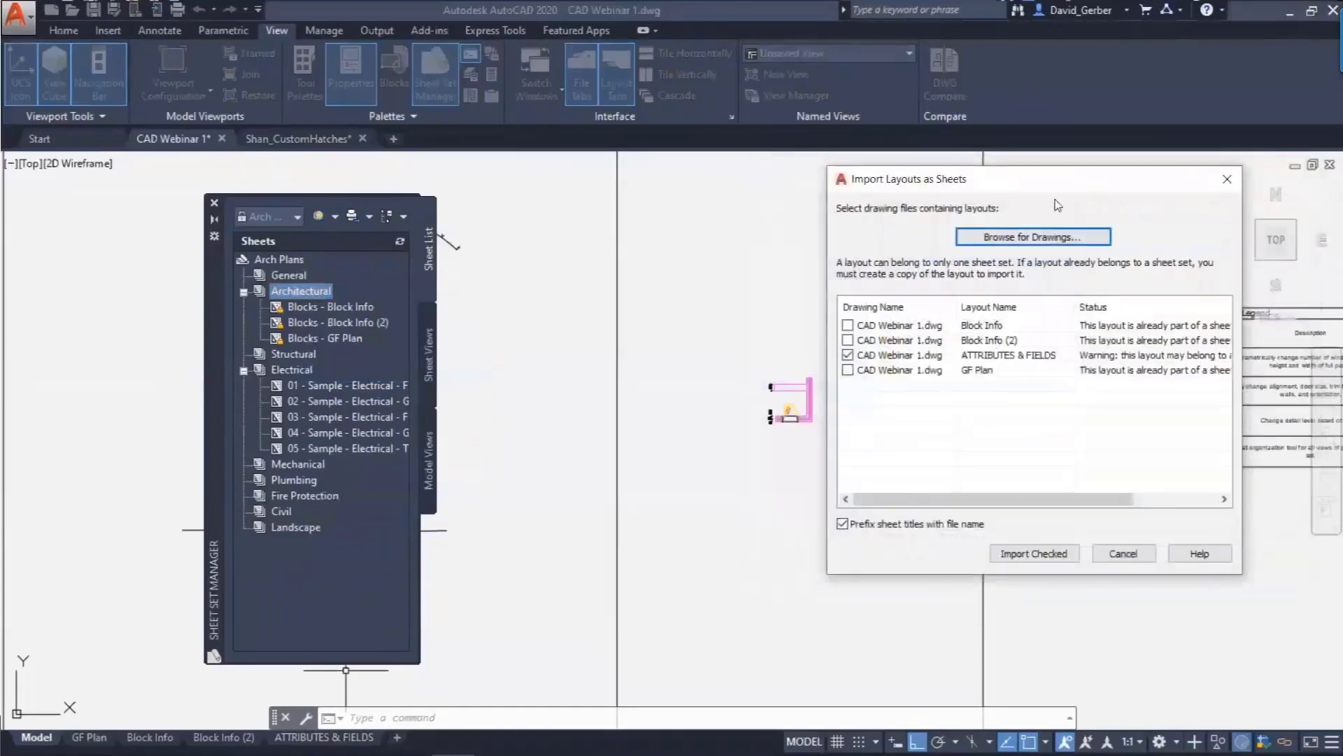
left_click_drag(1031, 184, 857, 187)
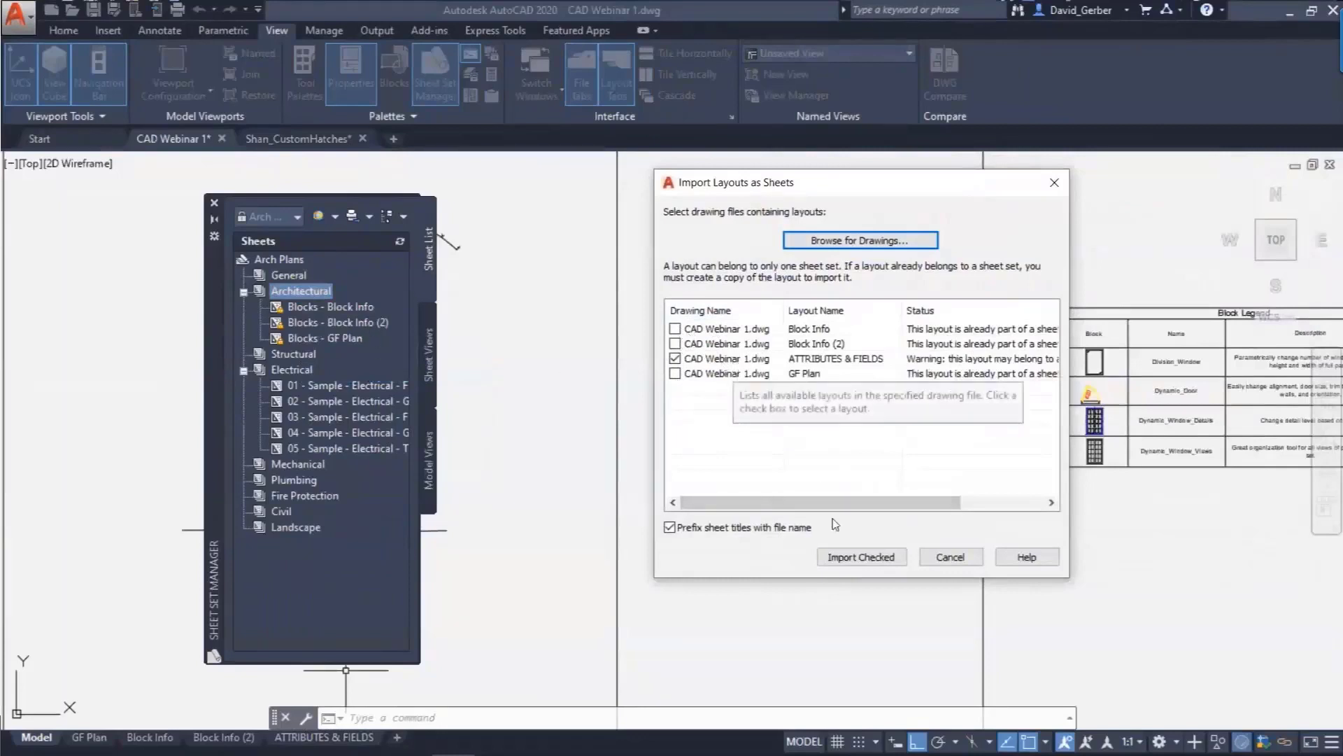
left_click(854, 558)
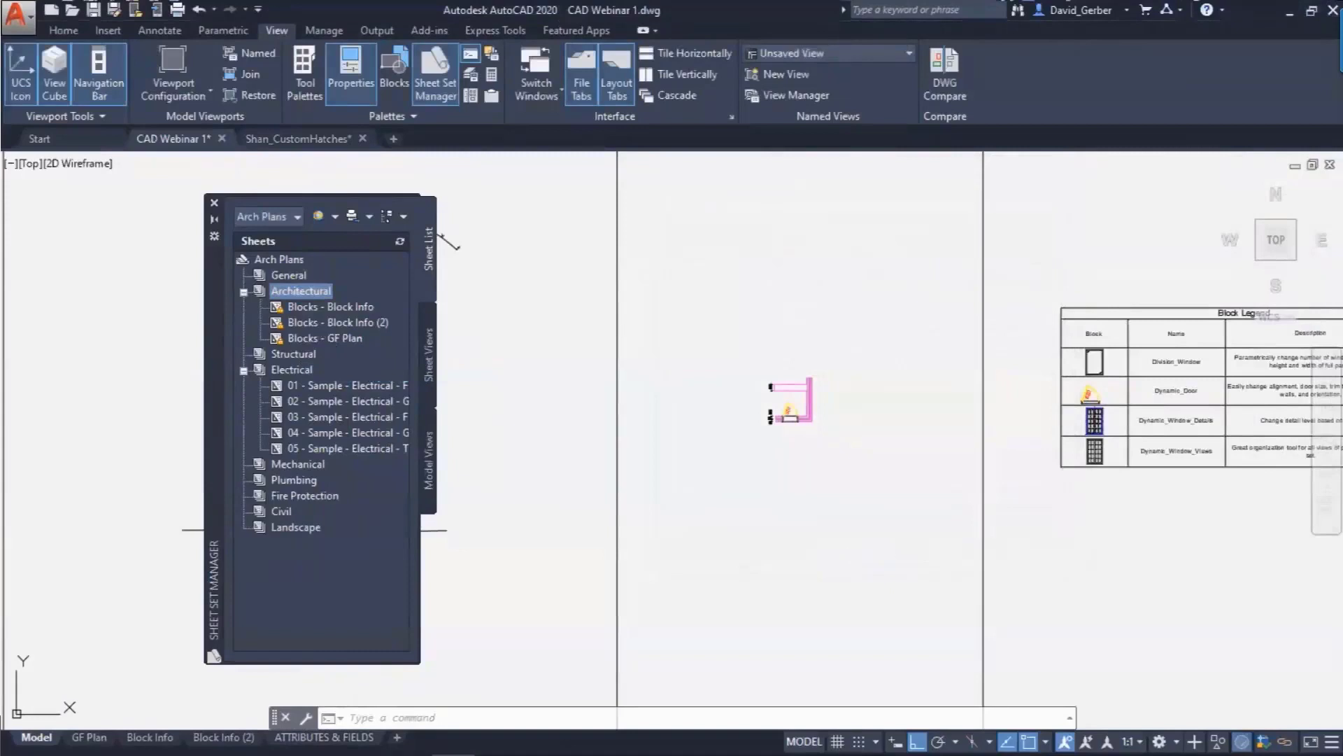
- Set the sheet number of the imported ATTRIBUTES & FIELDS sheet to A-04
left_click(330, 357)
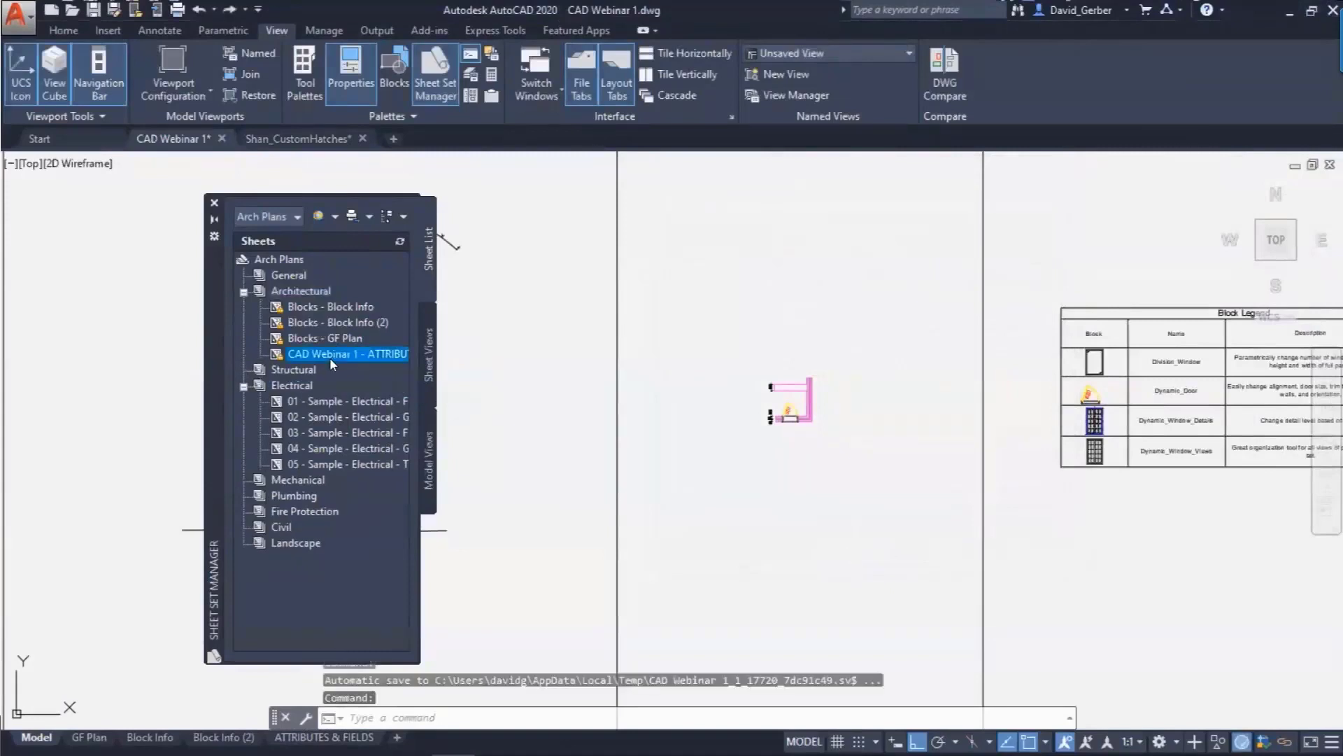
mouse_move(330, 358)
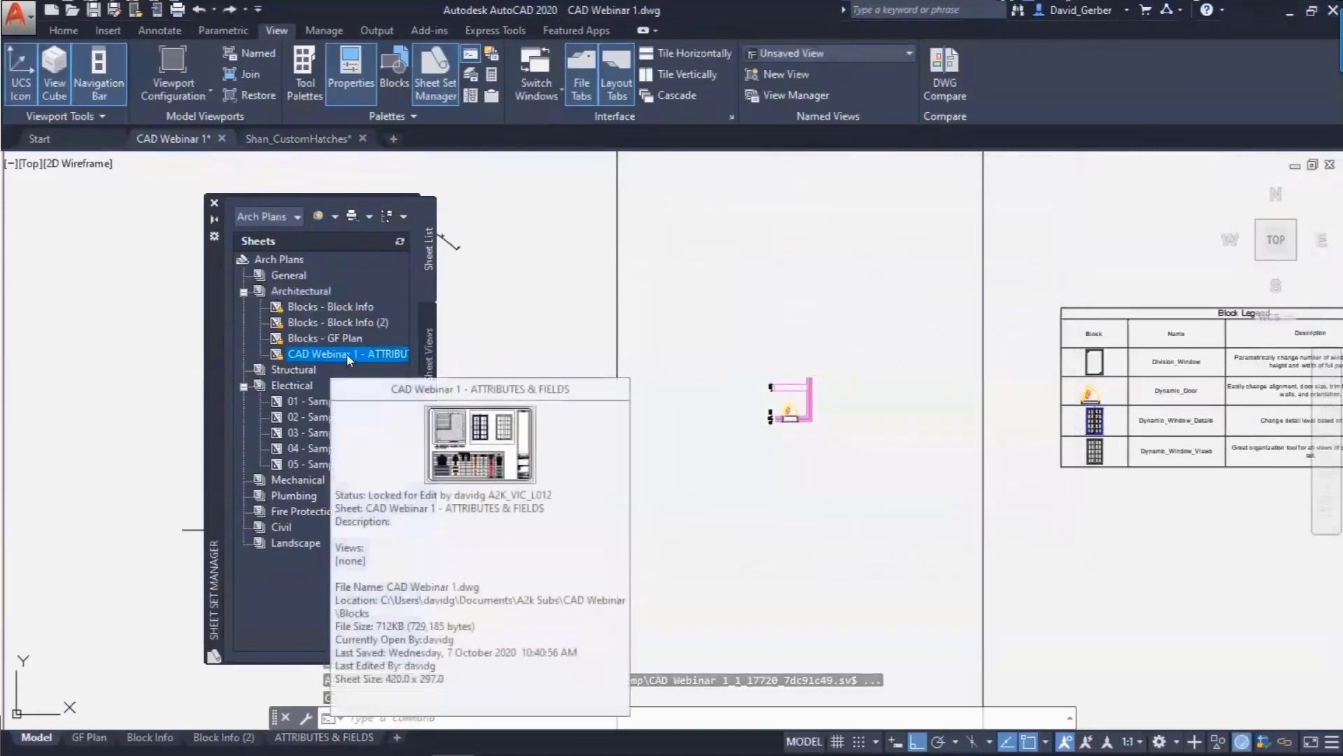
right_click(319, 356)
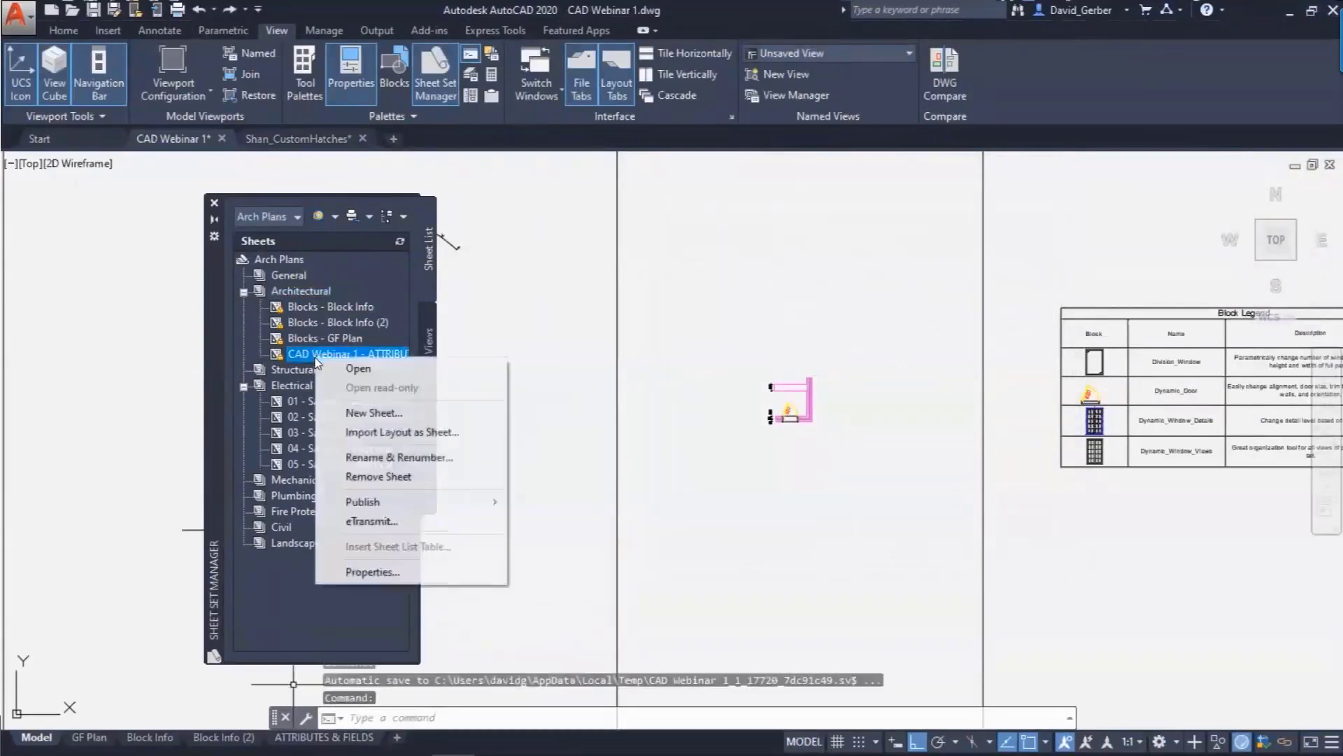
left_click(396, 457)
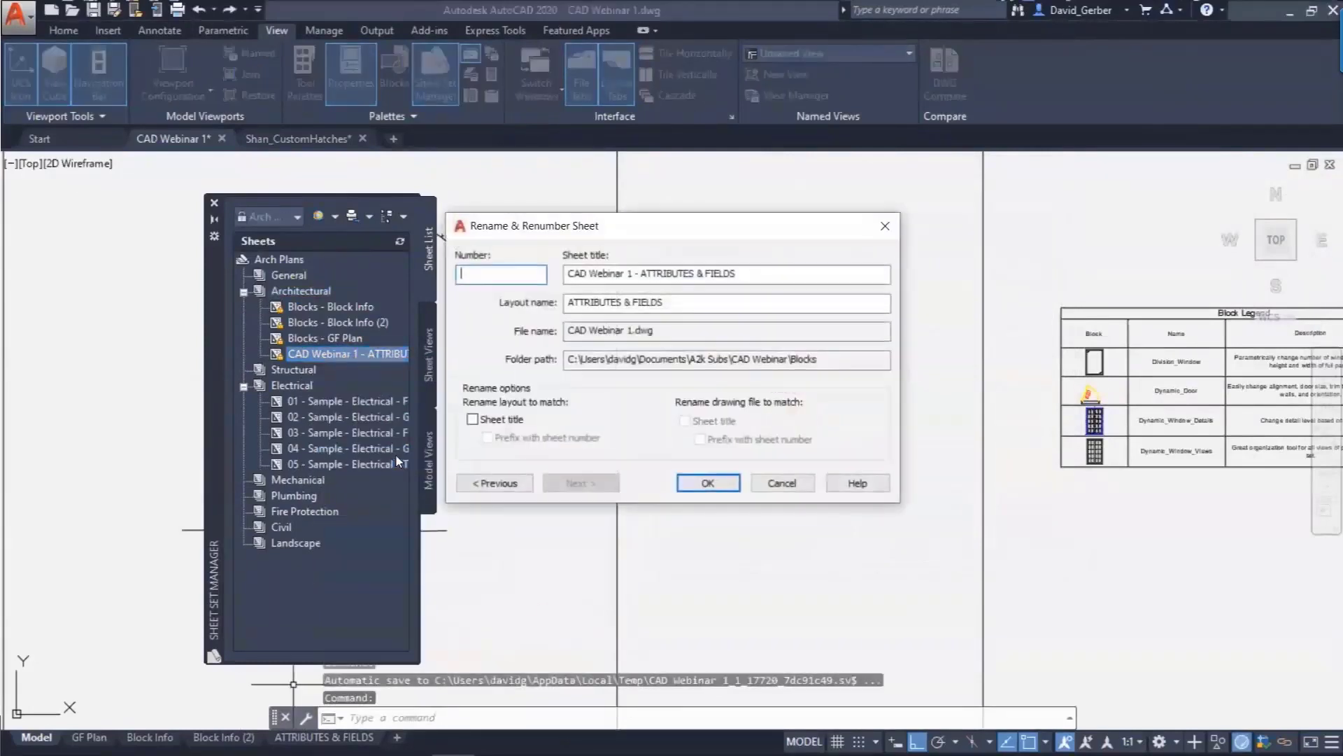
type("A-04")
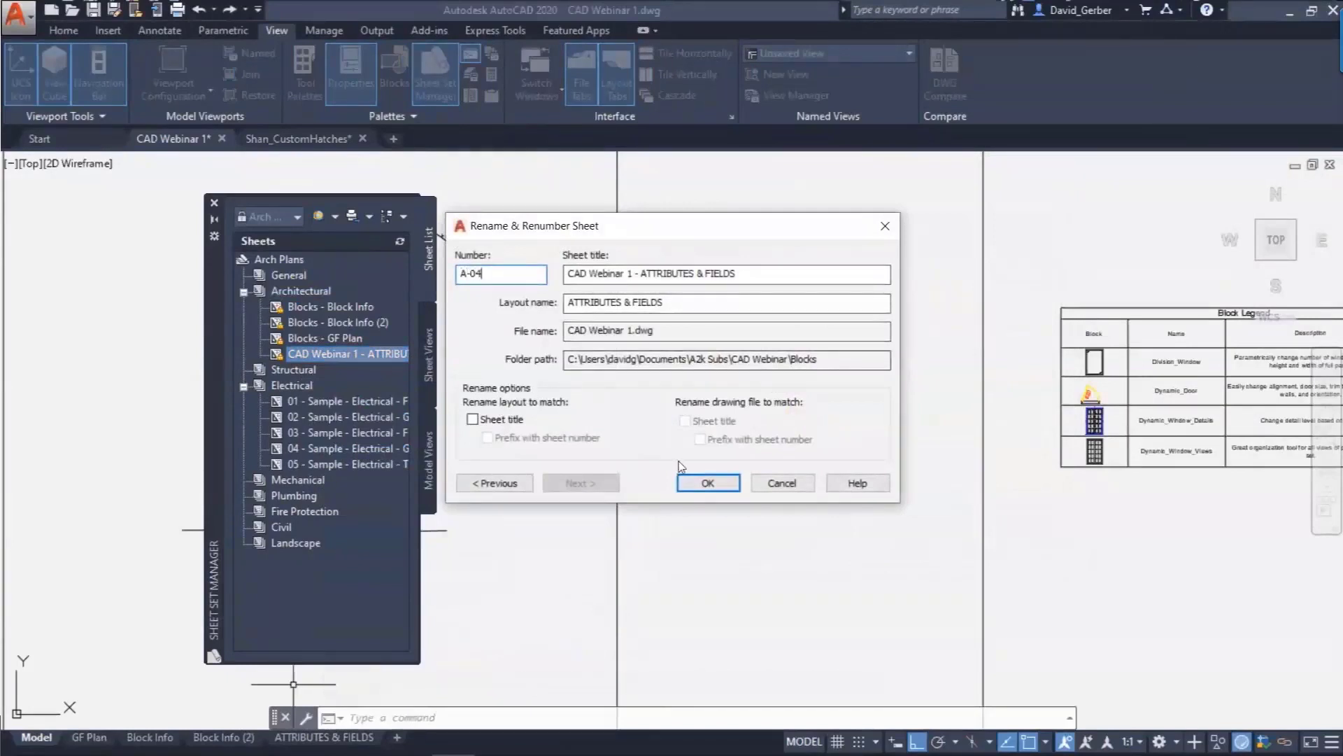
left_click(708, 483)
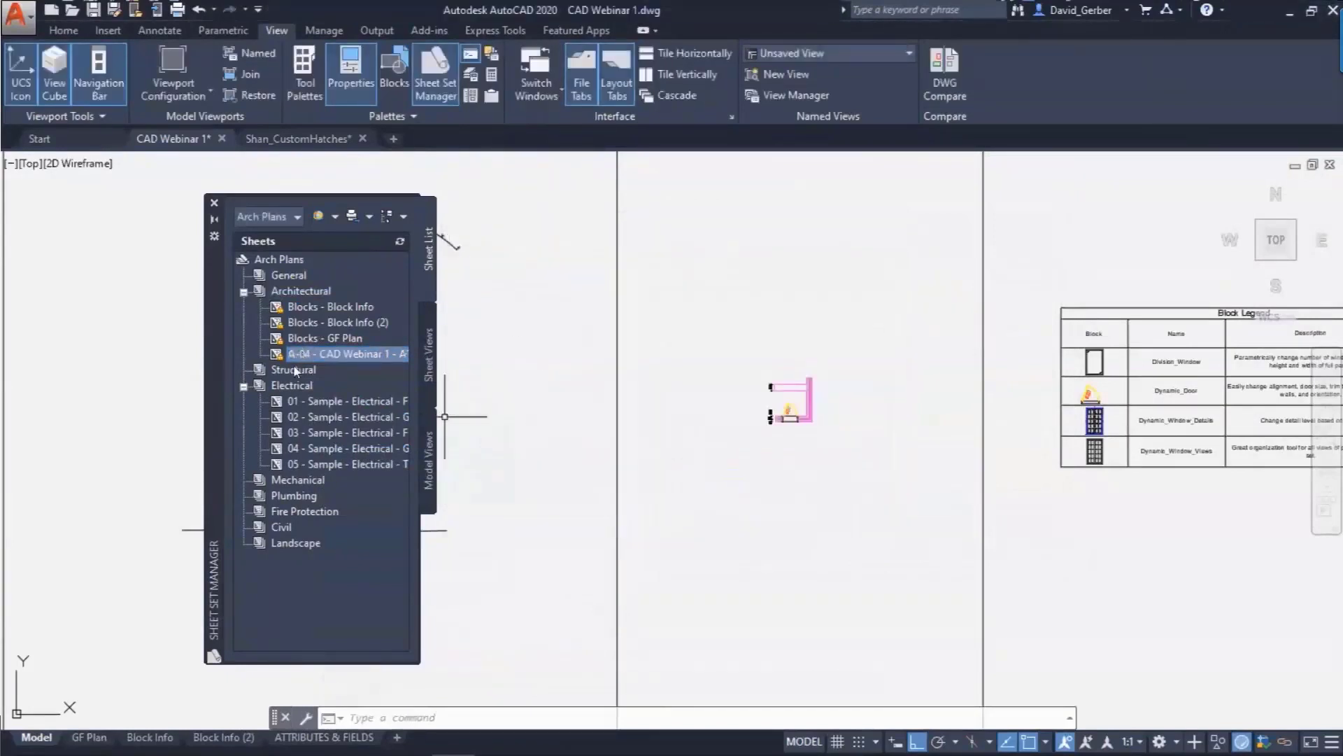
- Open the A-04 sheet and examine the sheet number field in its title block
double_click(310, 353)
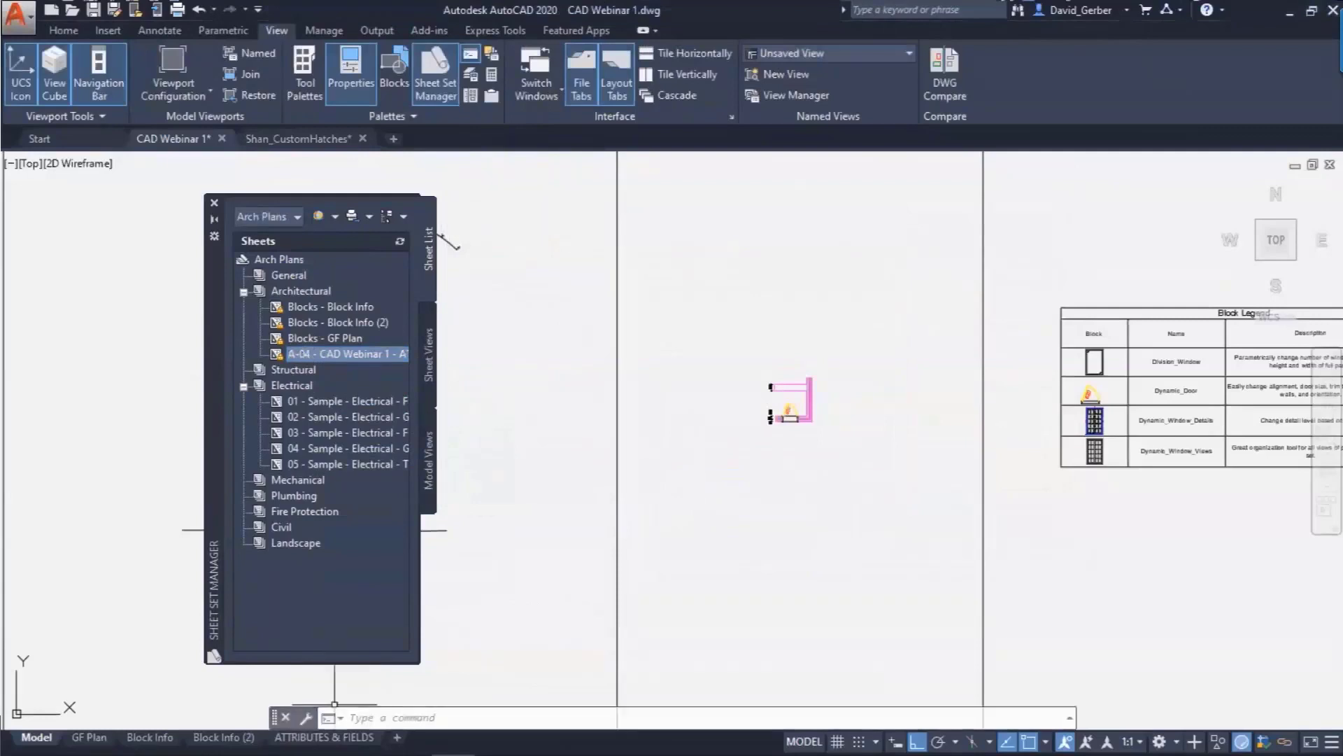
scroll(698, 621, "up", 8)
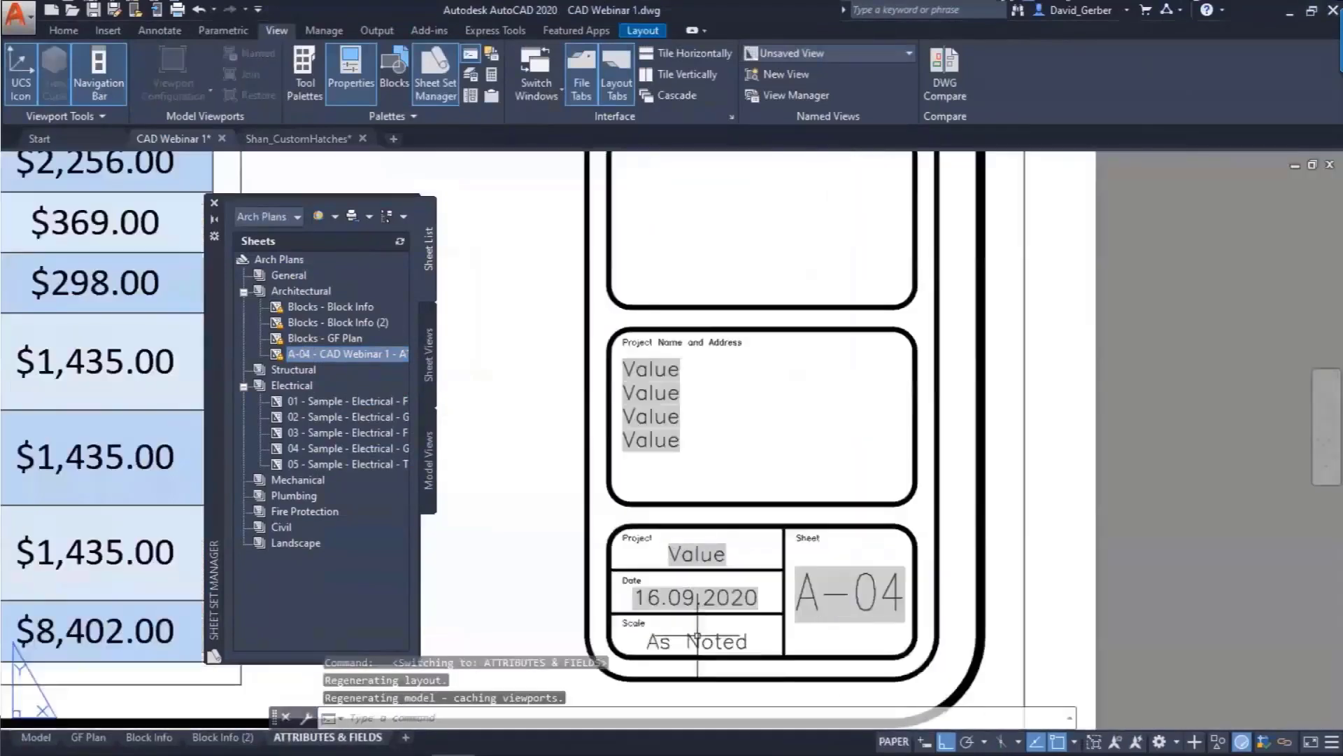
middle_click_drag(842, 584, 852, 441)
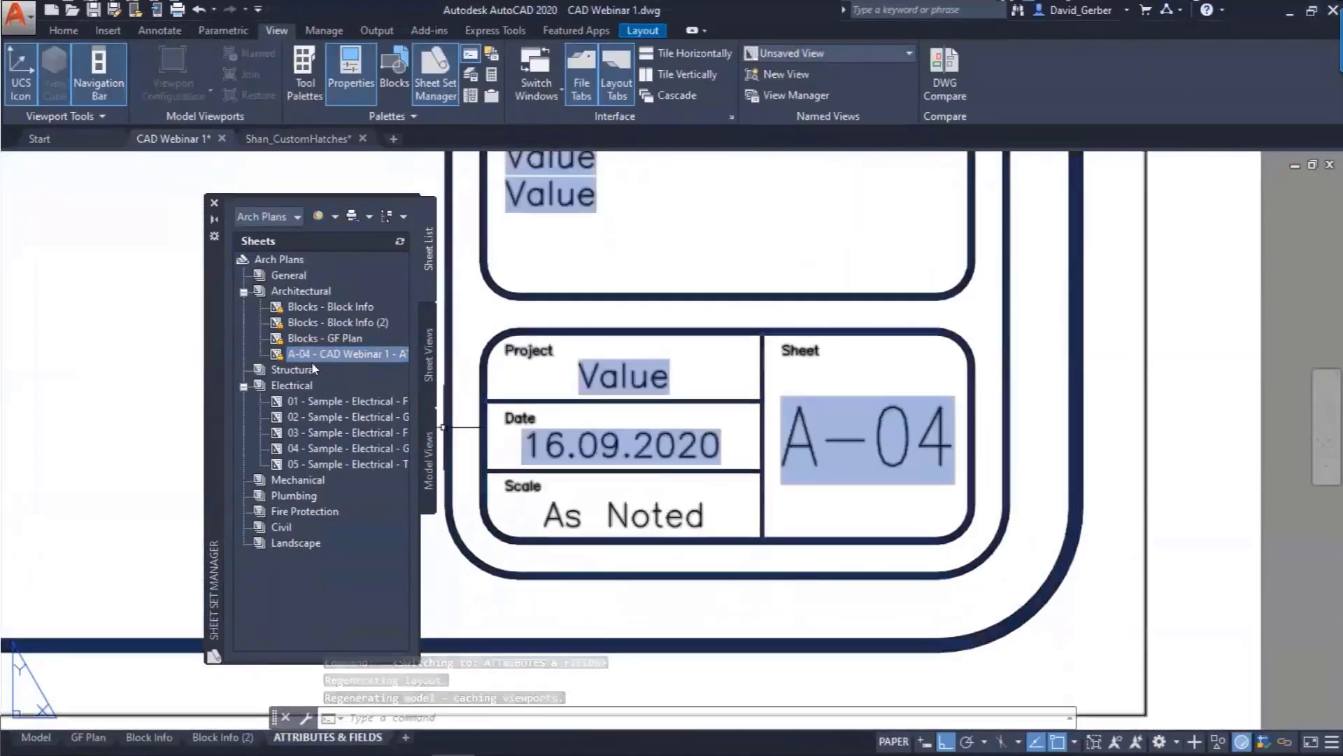
- Renumber the imported CAD Webinar 1 sheet in the Architectural subset as A-03
right_click(313, 354)
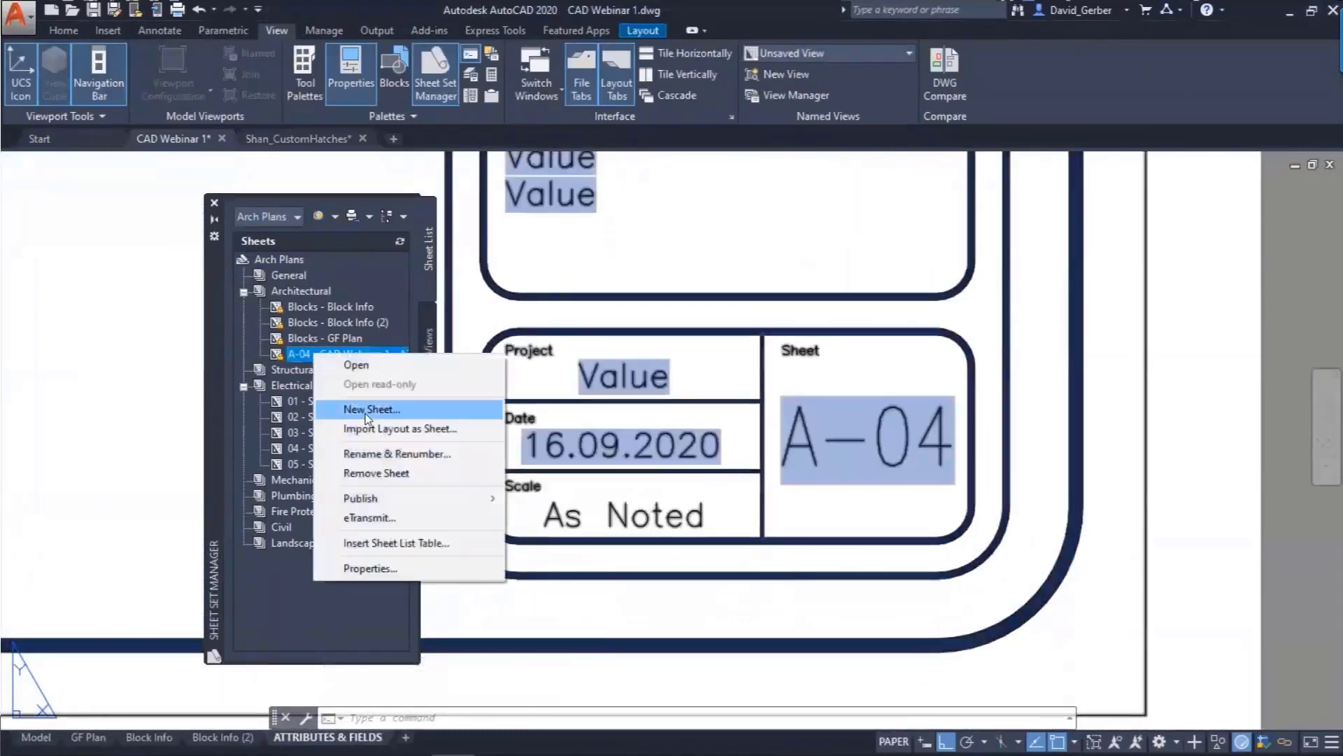
left_click(397, 453)
left_click(499, 275)
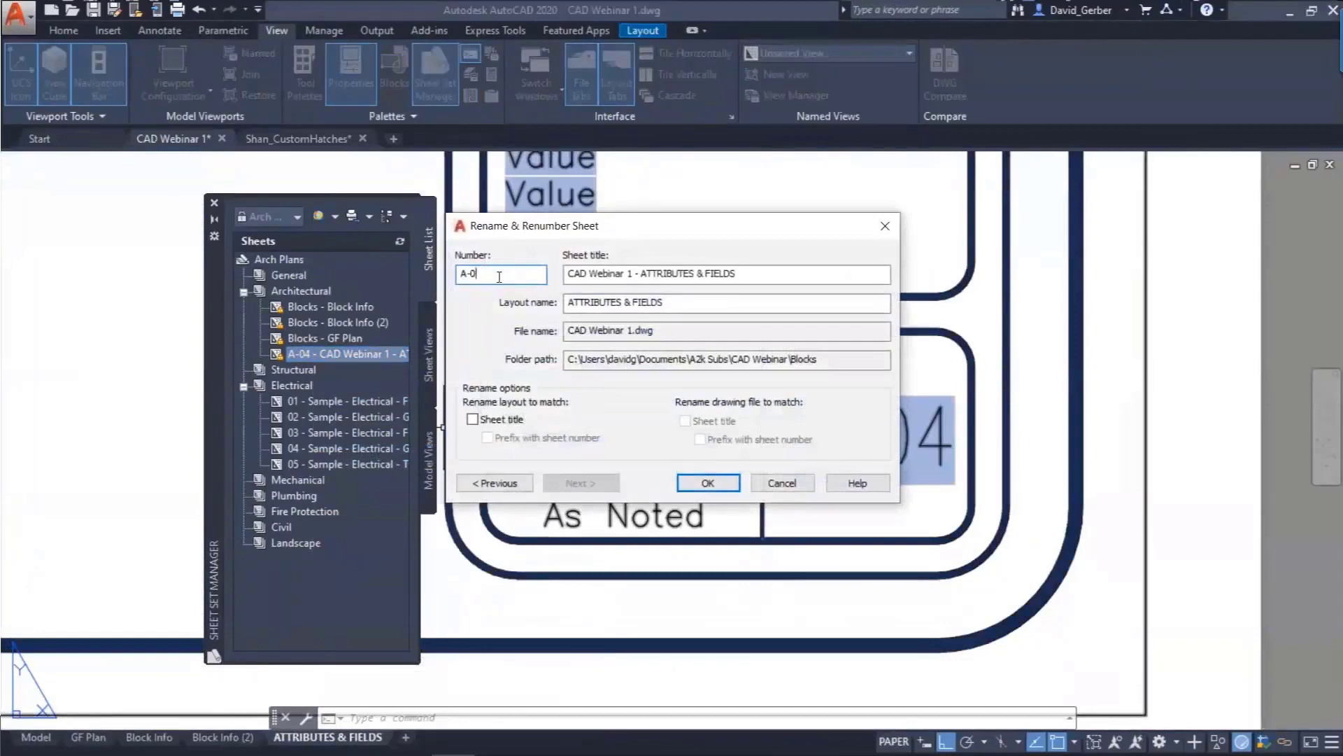
type("3")
key("Return")
- Regenerate the whole drawing, and check the sheet number fields in the title block and the Ground Floor Plan drawing title
type("rea")
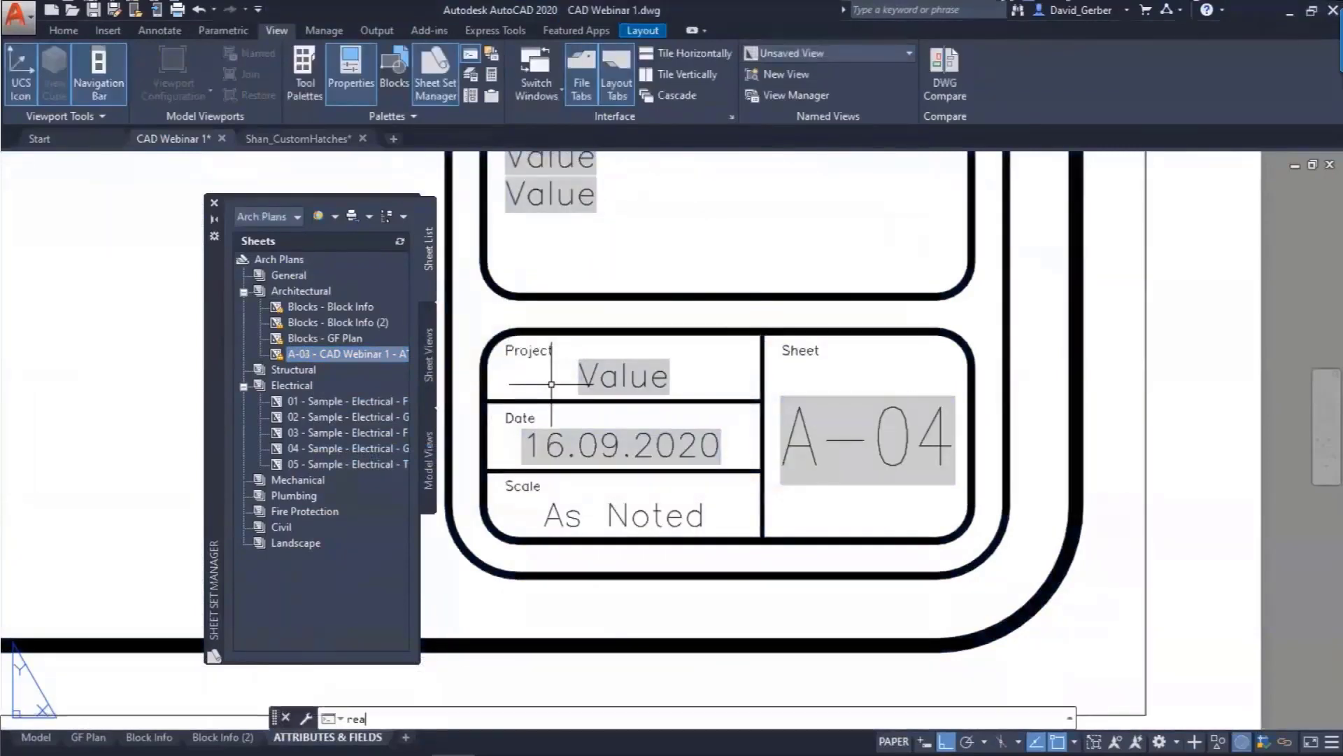
key("Return")
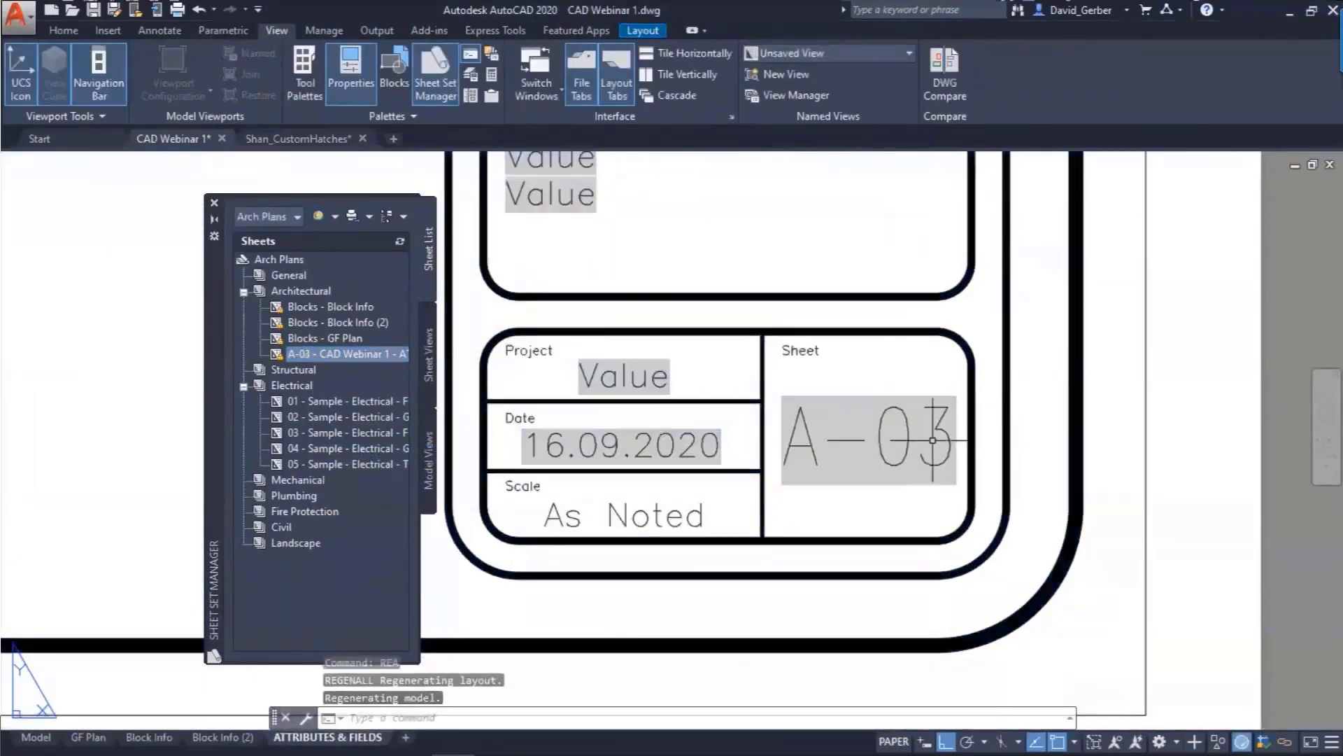
scroll(870, 510, "down", 6)
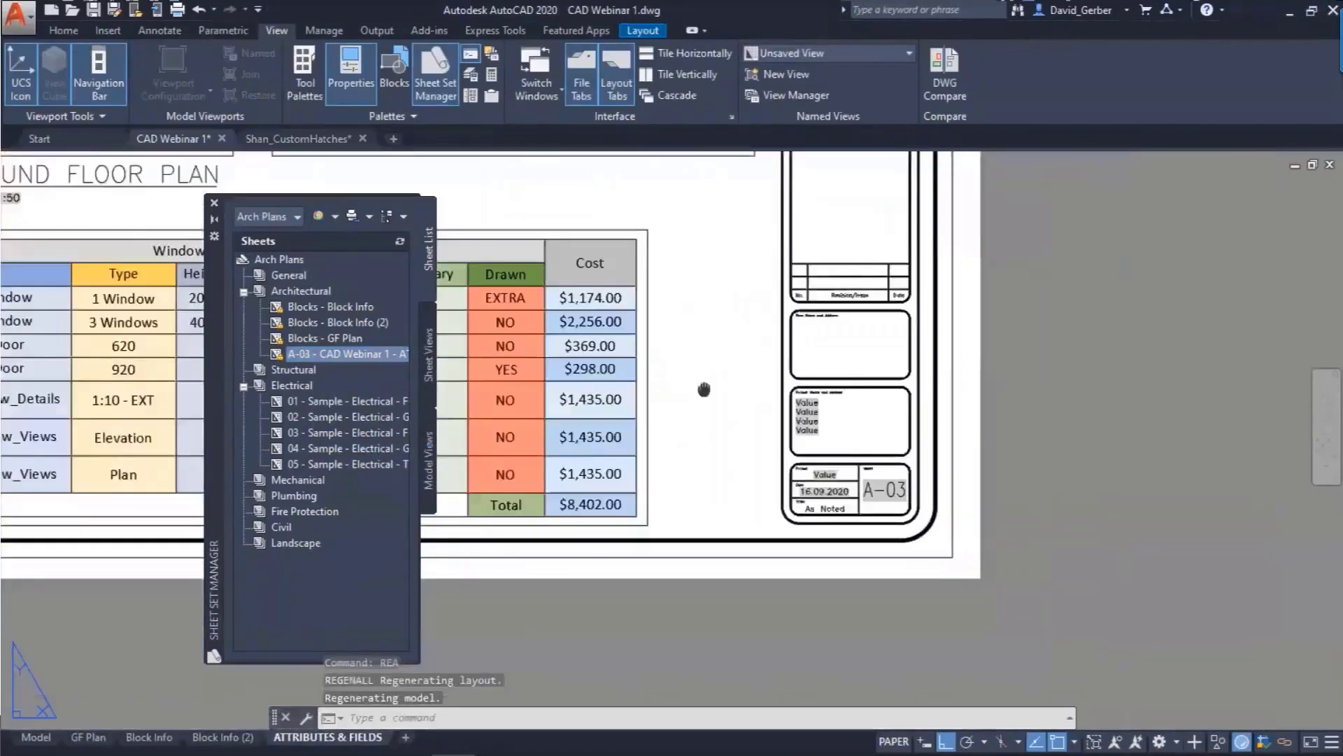
middle_click_drag(704, 389, 1103, 472)
mouse_move(758, 377)
middle_mouse_down()
mouse_move(914, 423)
mouse_move(1127, 446)
middle_mouse_up()
scroll(732, 341, "up", 5)
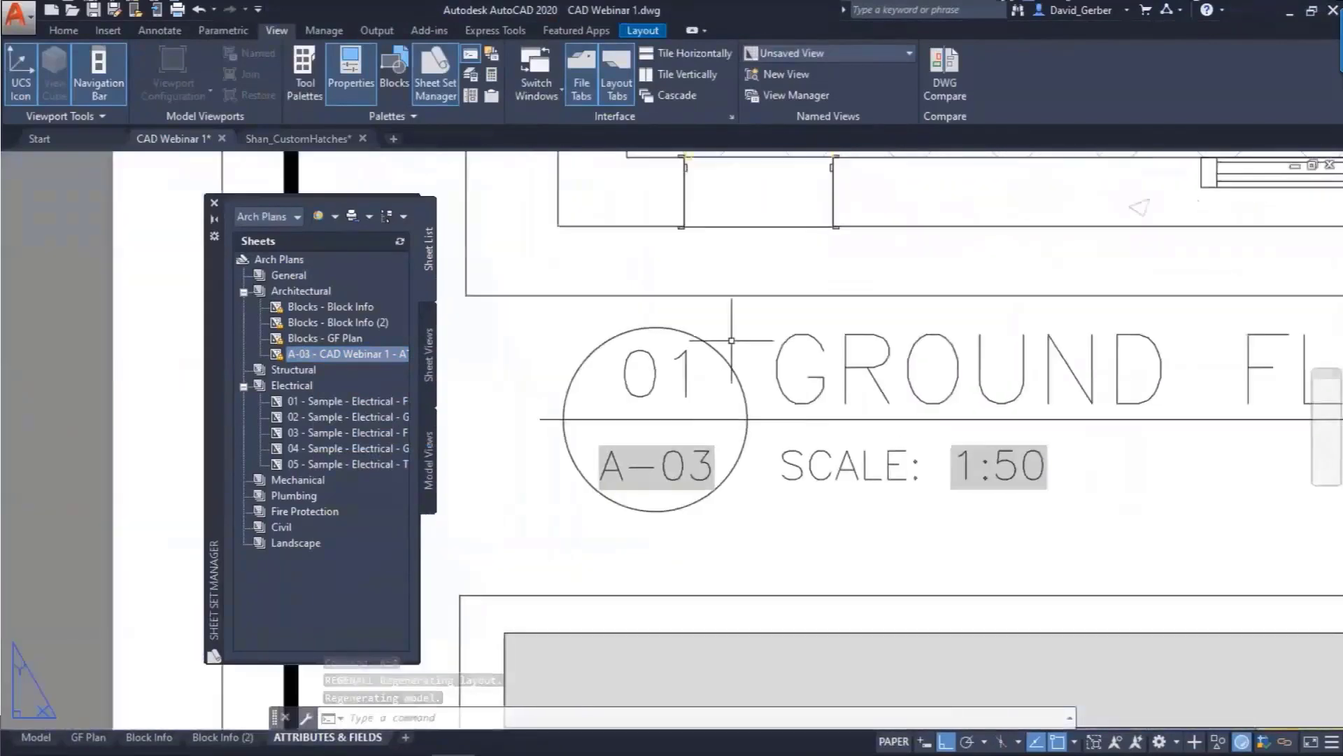
middle_click_drag(685, 394, 618, 376)
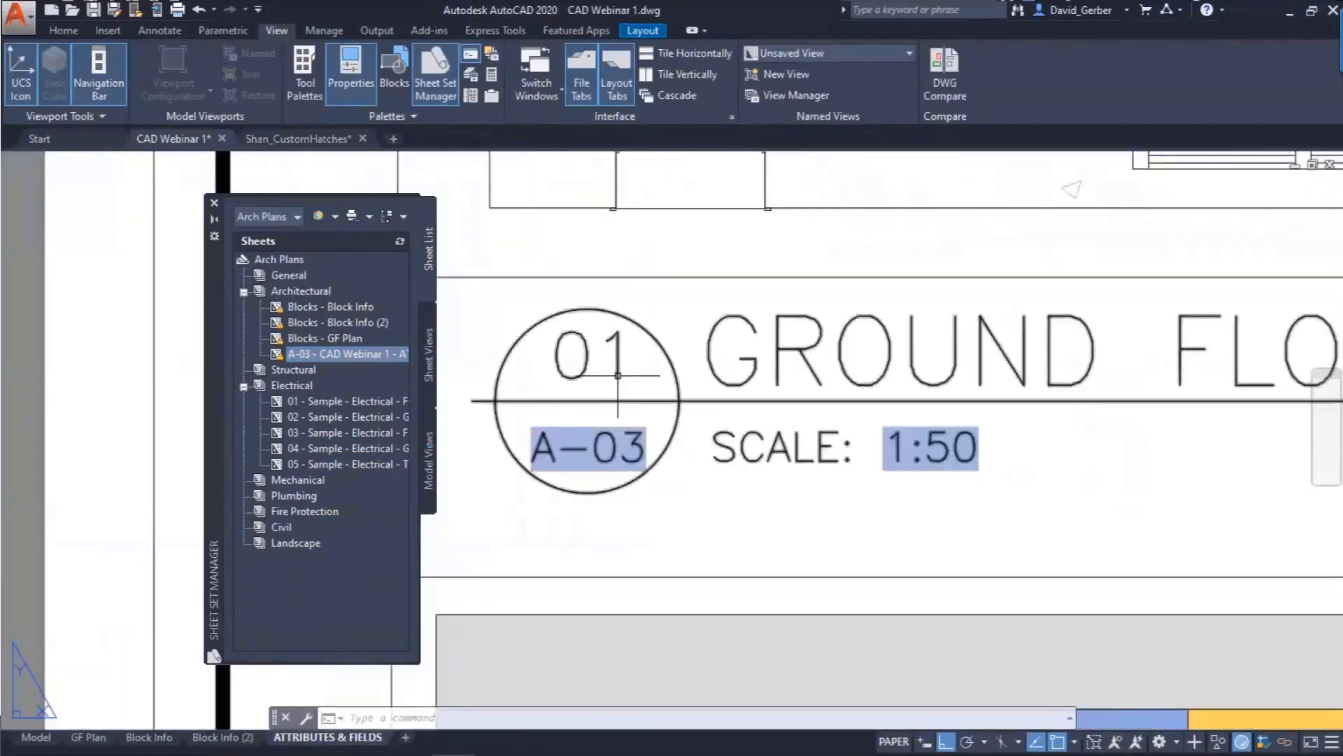
scroll(671, 435, "down", 2)
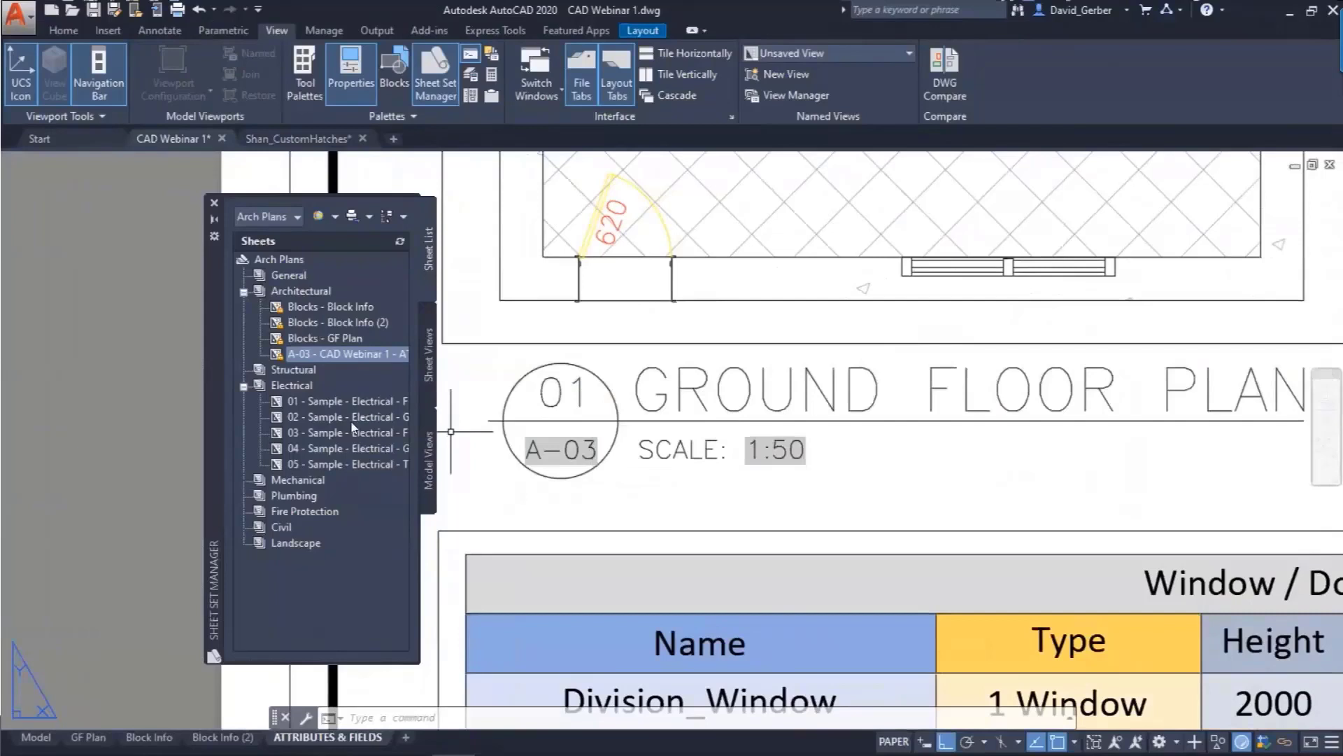
- Examine the new sheet settings of the Architectural subset, including the sheet template, without creating a sheet
right_click(294, 292)
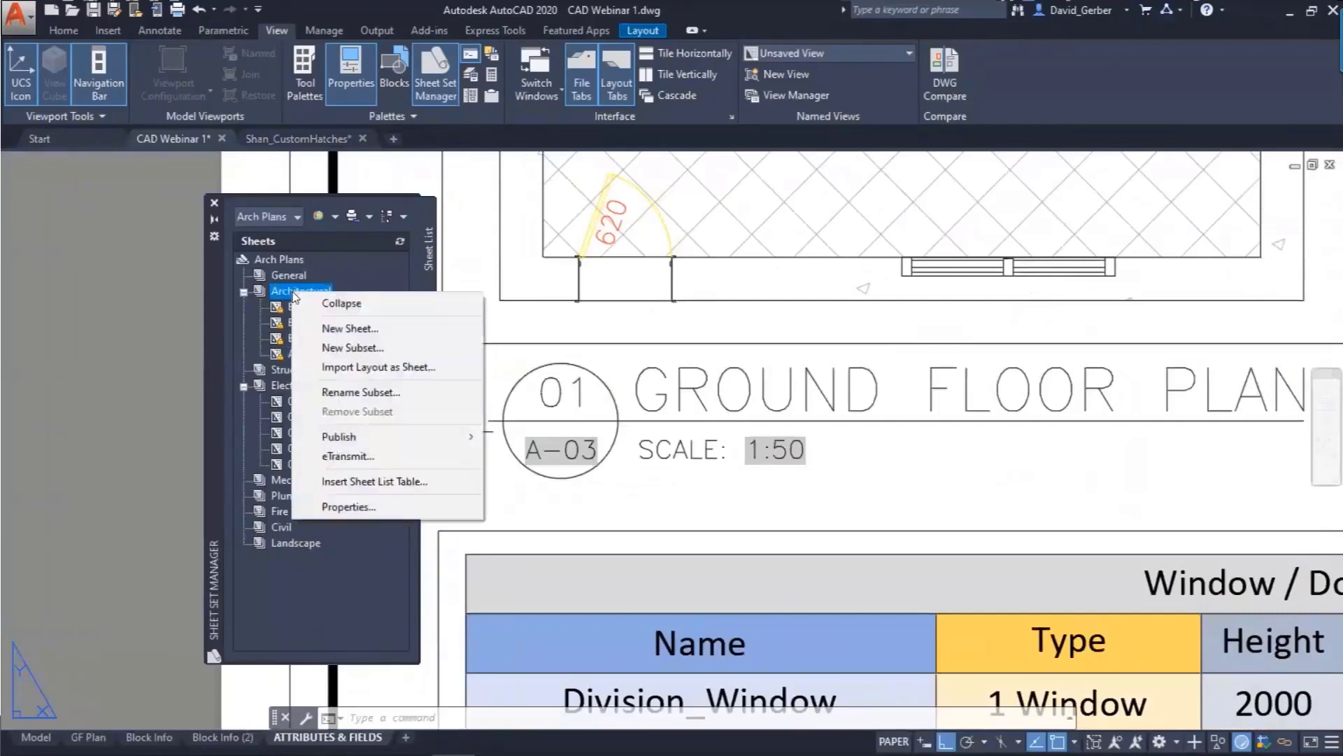
left_click(327, 328)
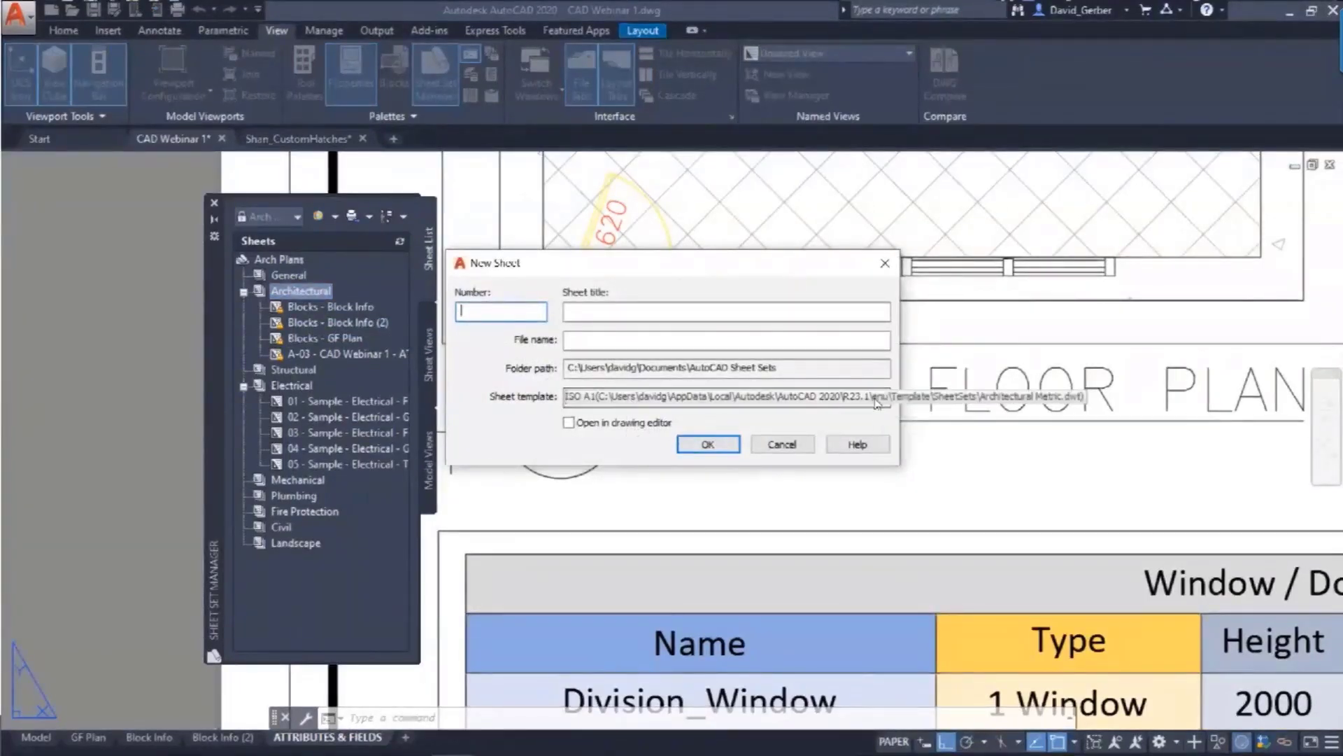
left_click(791, 449)
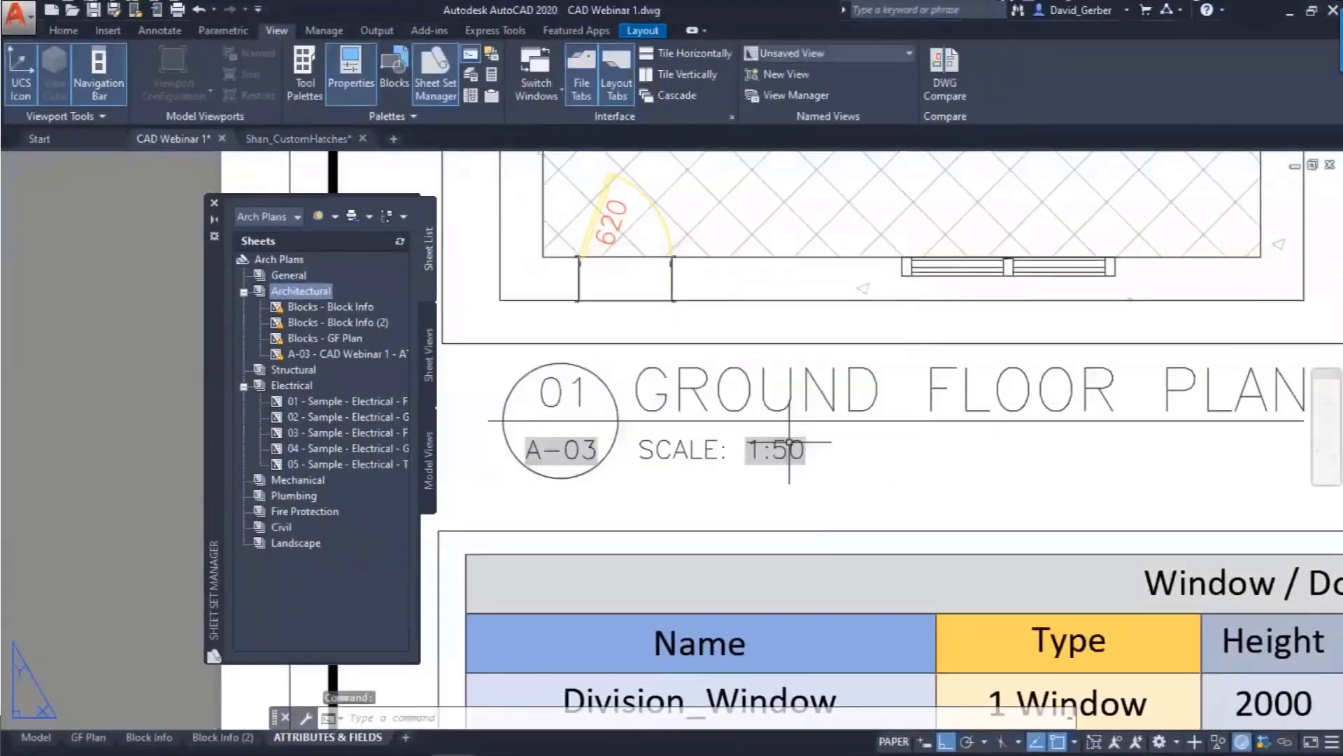
- Copy the Ground Floor Plan drawing title from its viewport's lower-left corner to the same corner of the neighbouring window elevations viewport
scroll(895, 434, "down", 3)
middle_click_drag(902, 437, 799, 397)
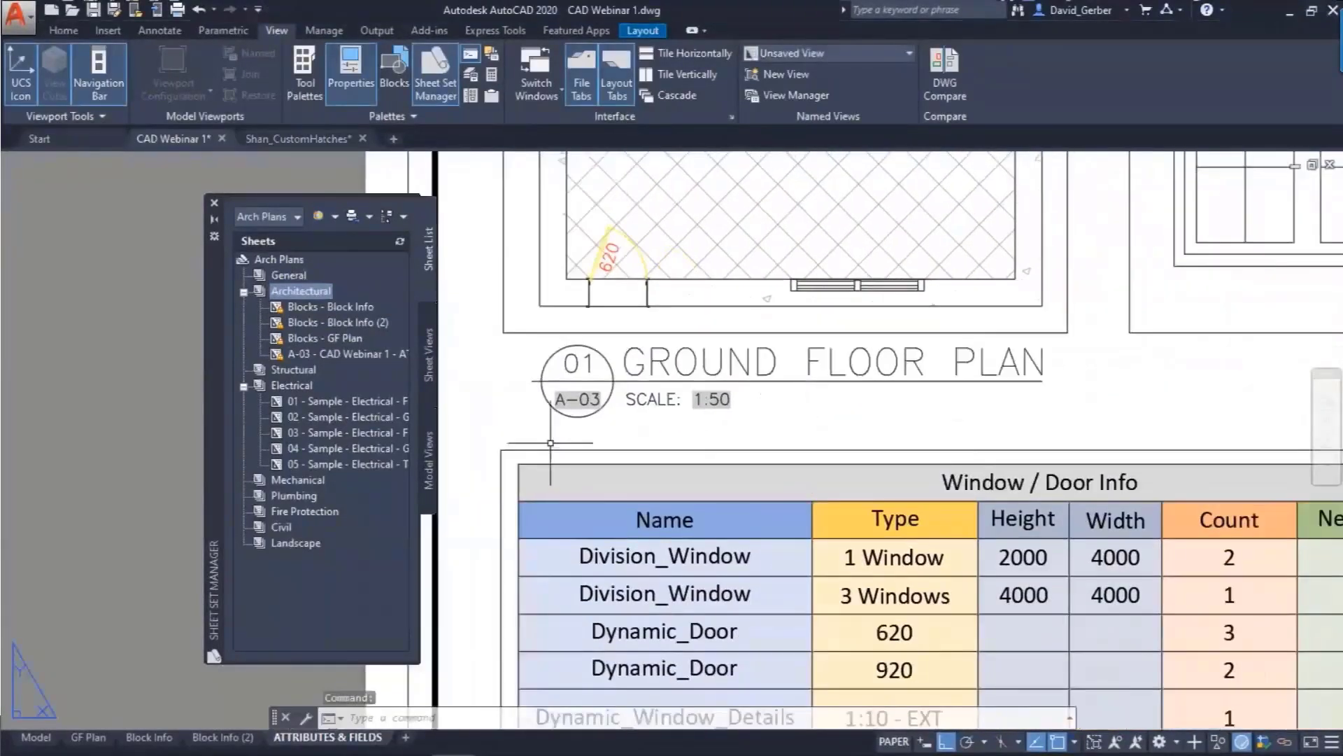
left_click(720, 420)
left_click(557, 365)
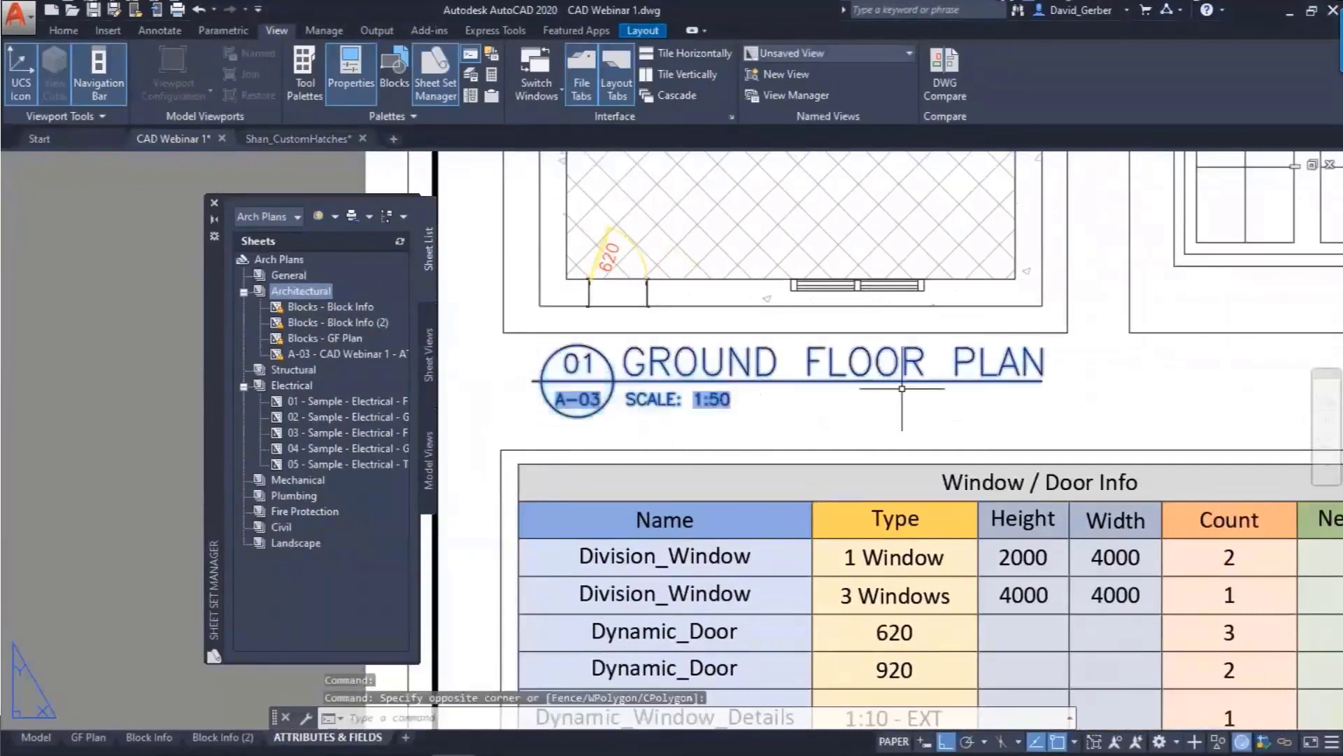
type("copy")
key("Return")
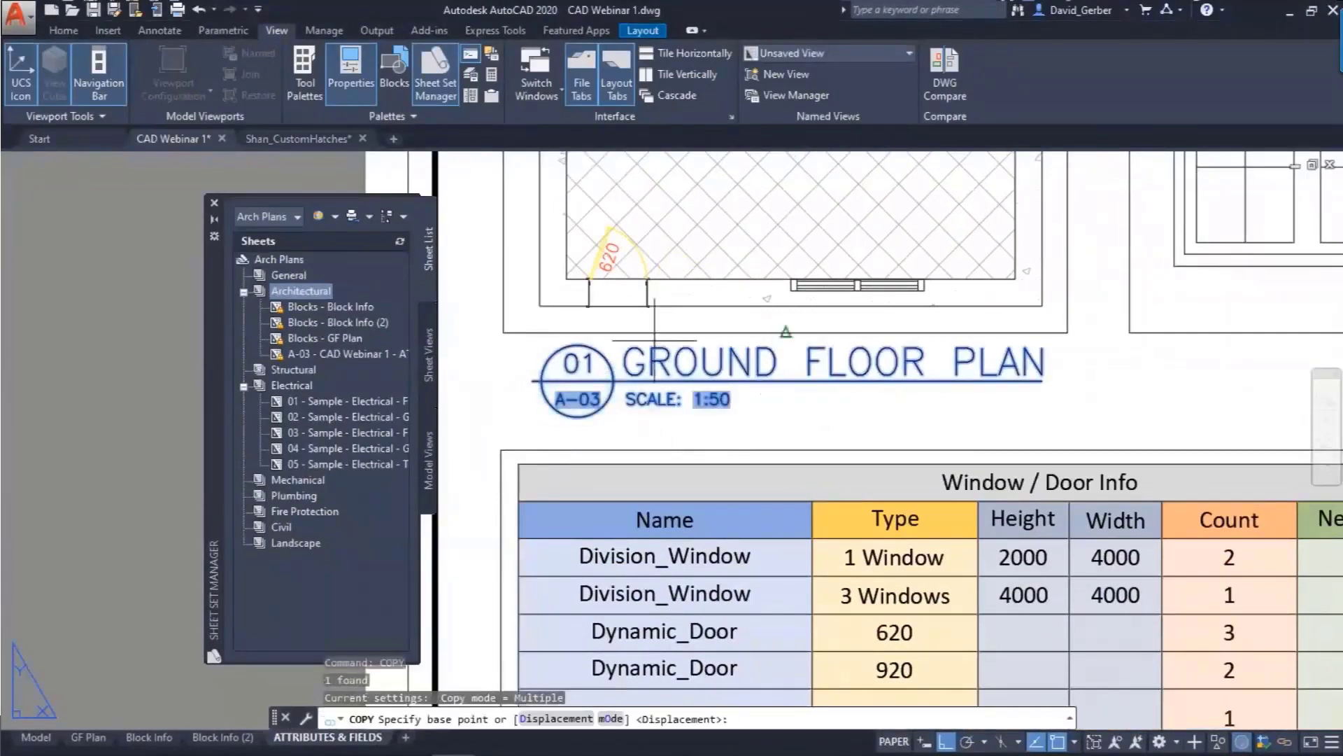
left_click(503, 332)
middle_click_drag(1161, 322, 966, 336)
left_click(936, 335)
mouse_move(1043, 381)
middle_mouse_down()
mouse_move(757, 403)
mouse_move(741, 423)
middle_mouse_up()
key("Escape")
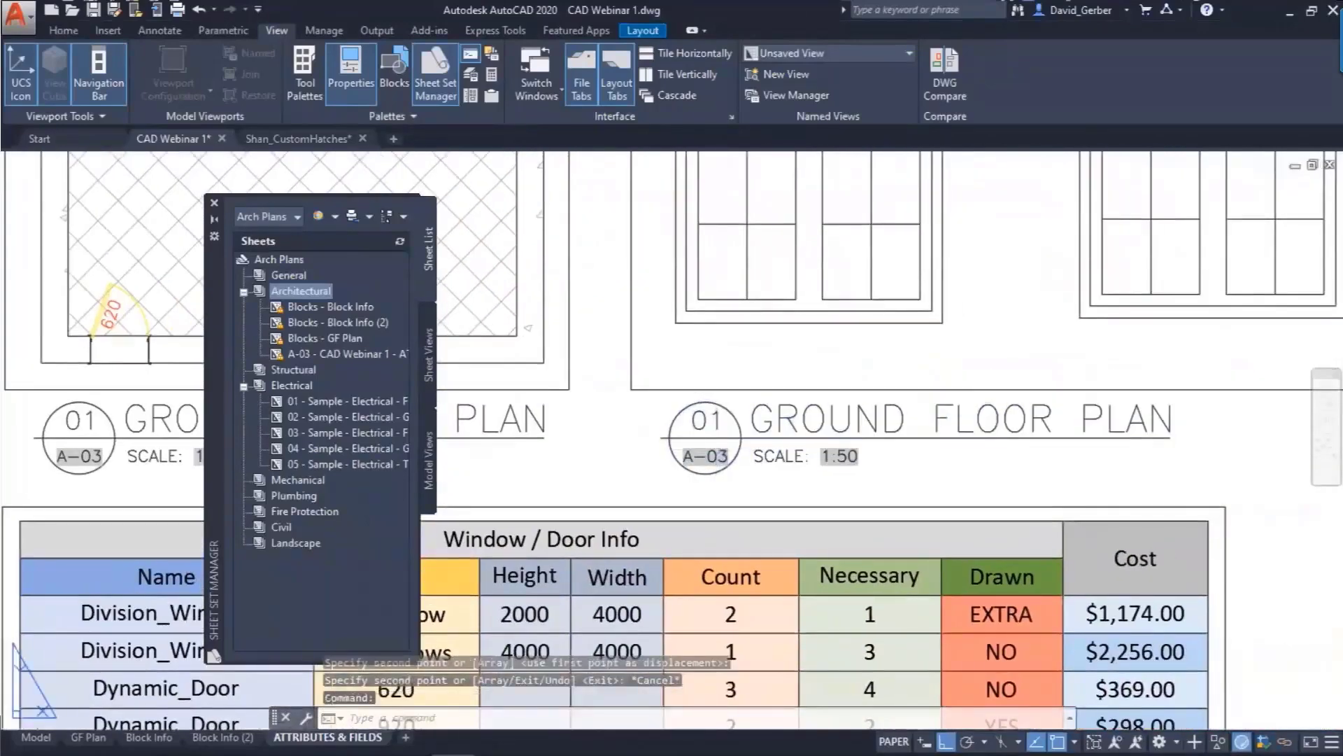
- Relink the copied title's SCALE field to the window elevations viewport, using its Custom scale property in 1:# format
double_click(705, 456)
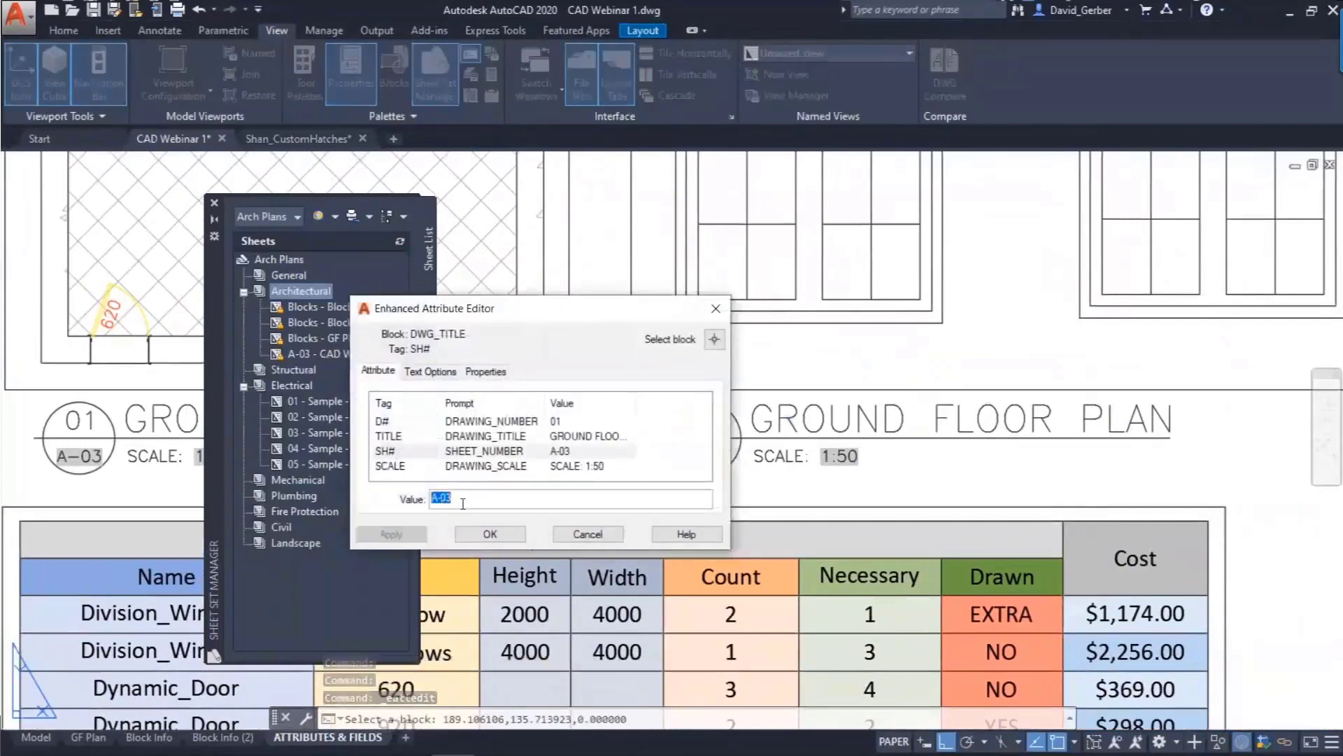
left_click(473, 467)
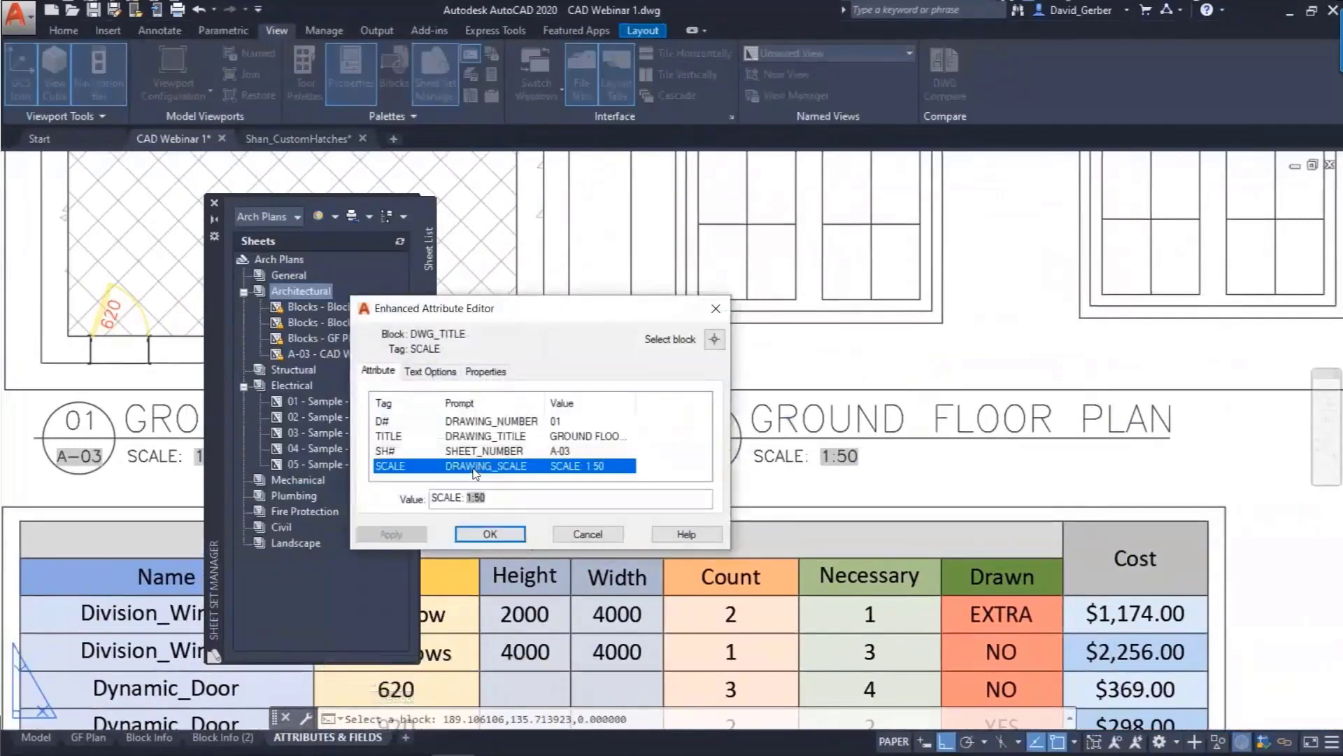
right_click(481, 503)
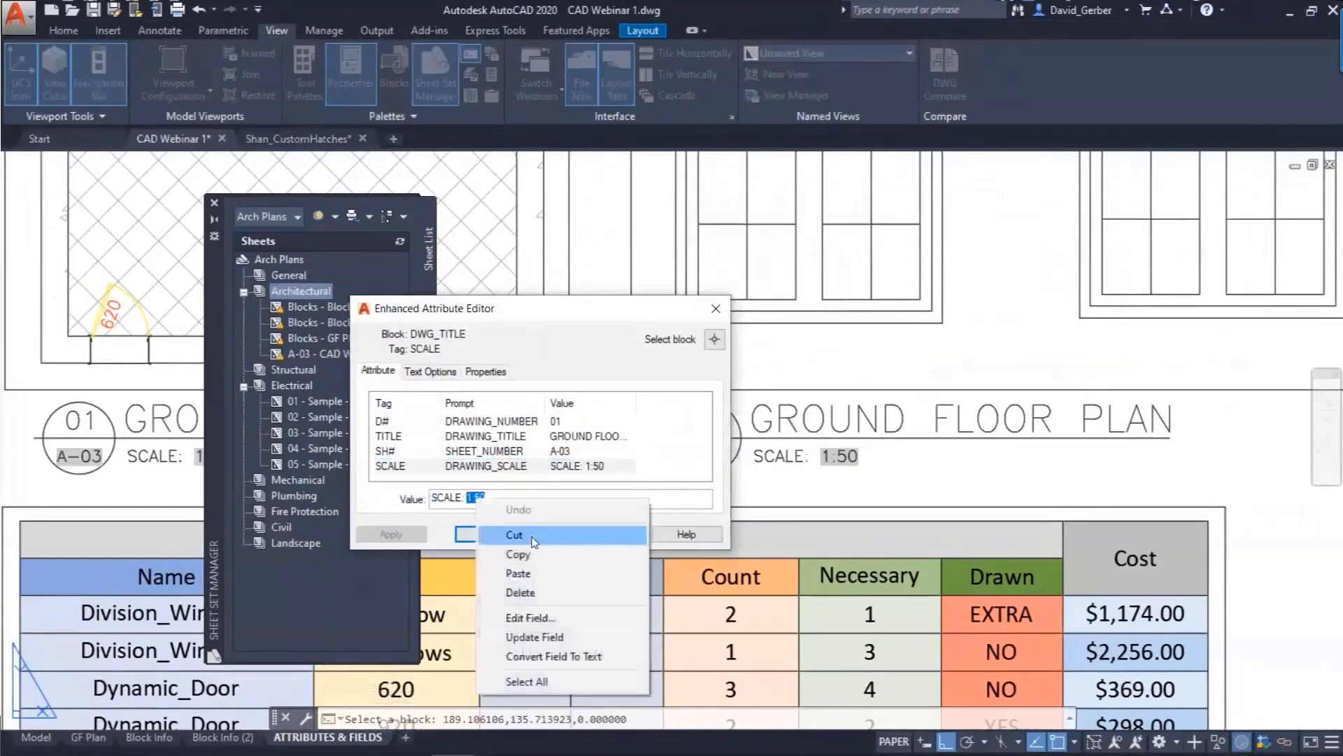
left_click(554, 615)
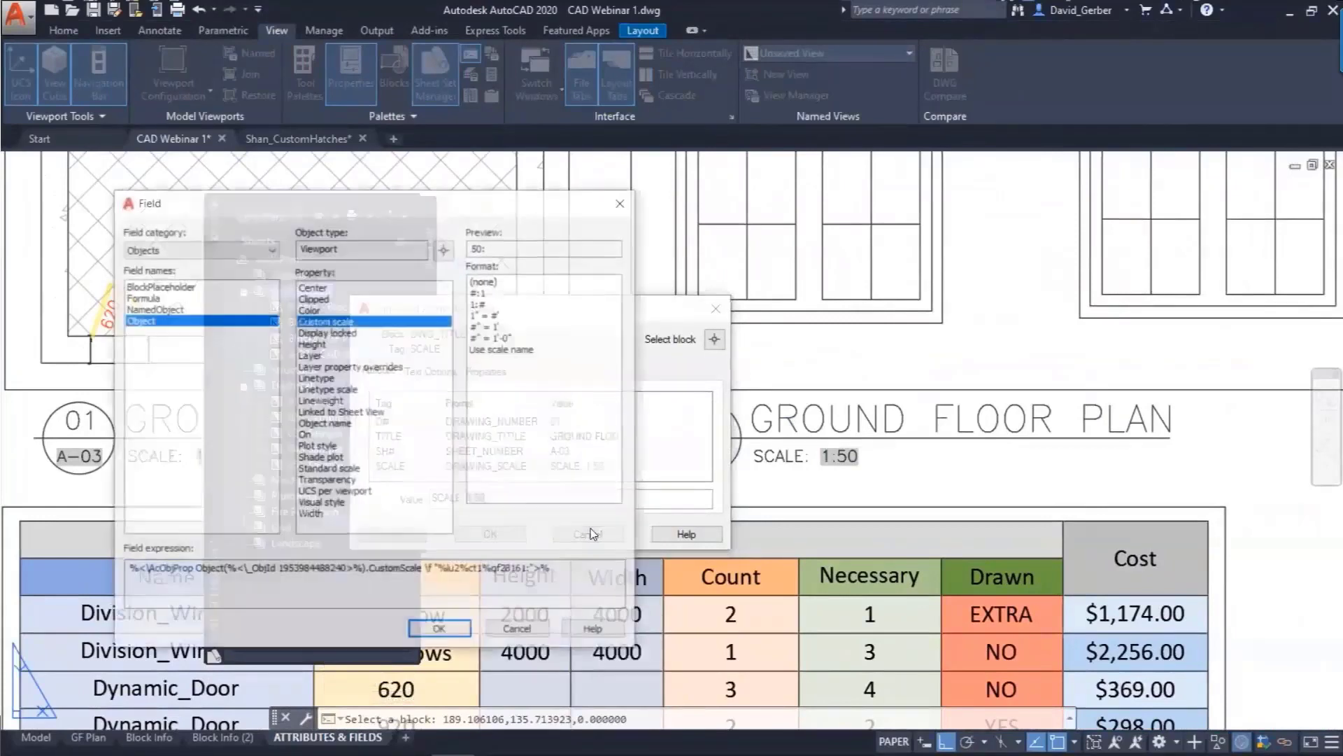
left_click(444, 250)
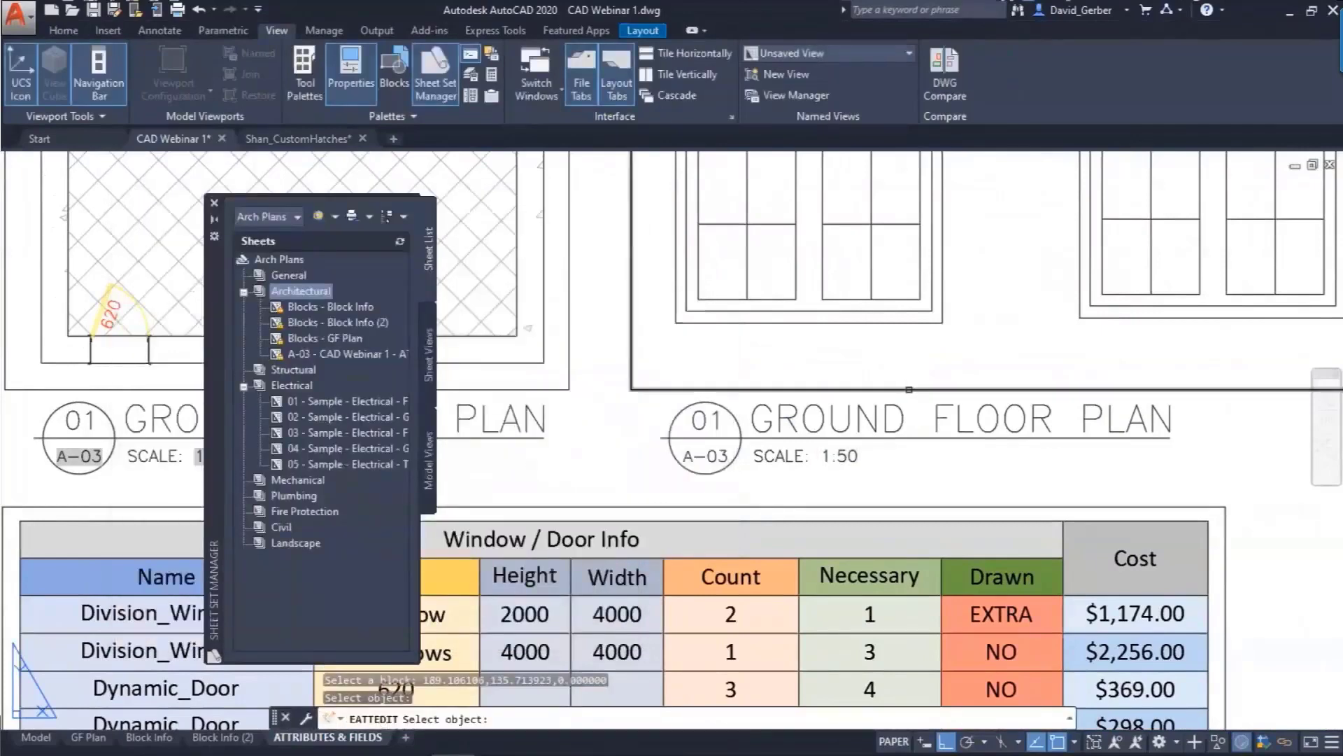
left_click(909, 387)
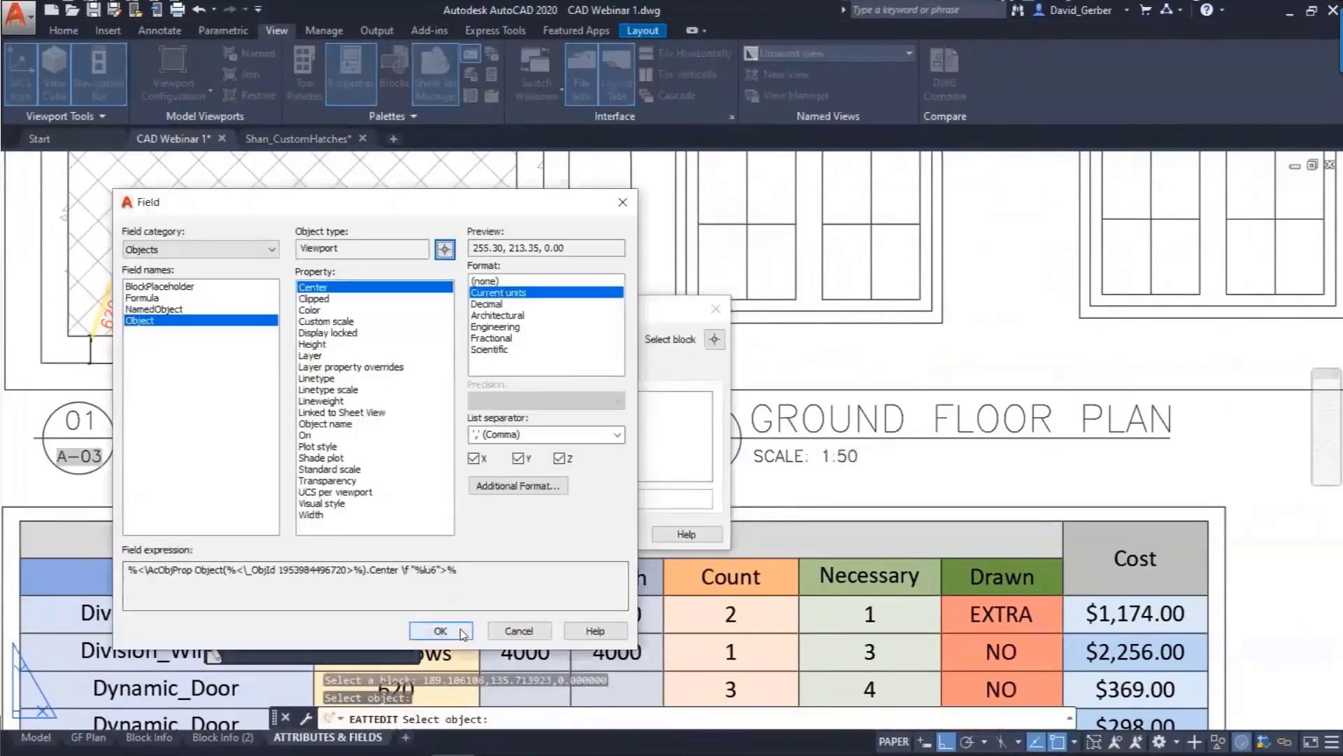
left_click(486, 281)
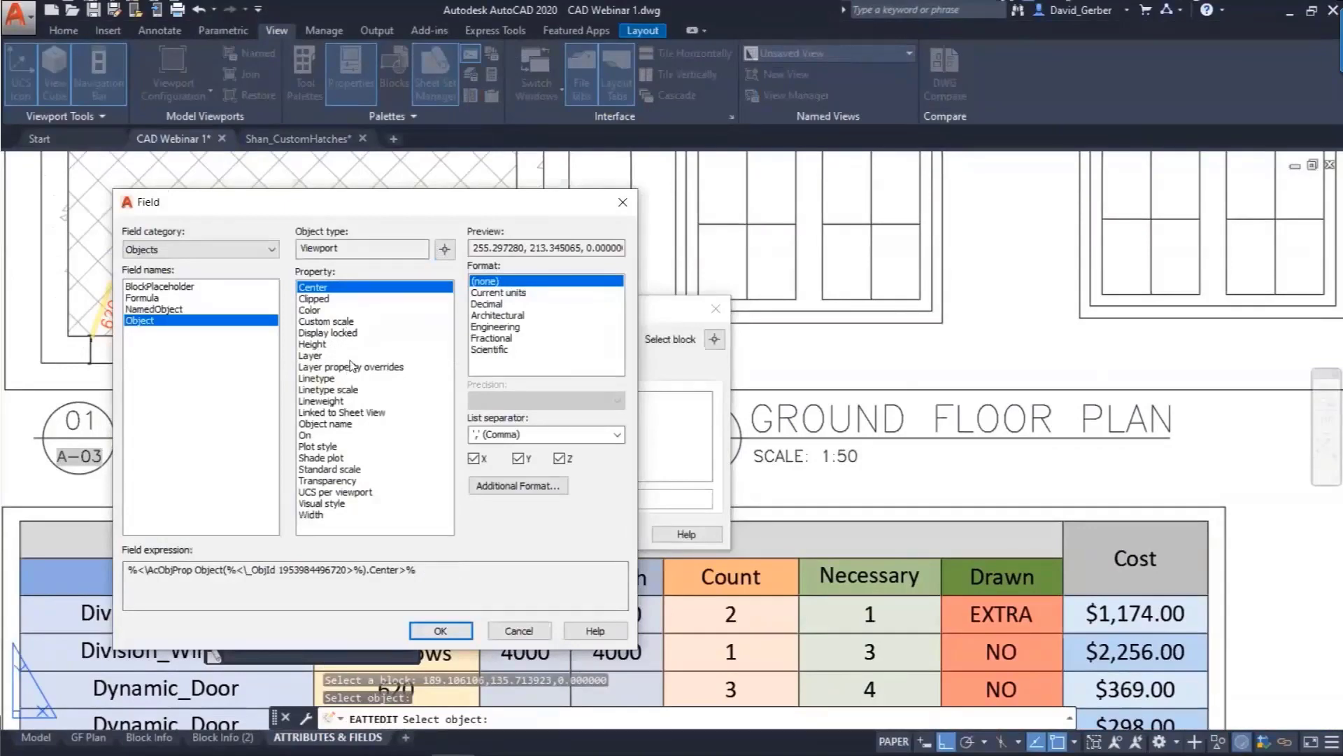
left_click(347, 321)
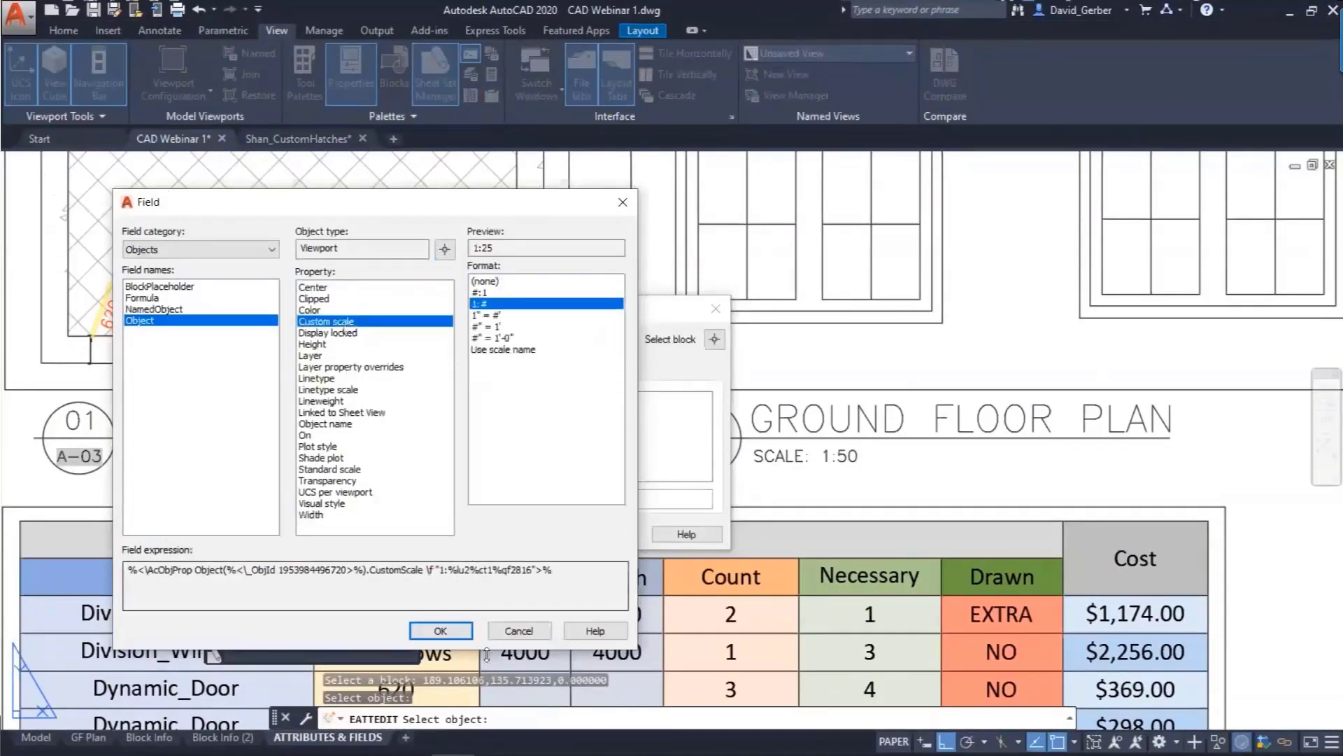
left_click(440, 630)
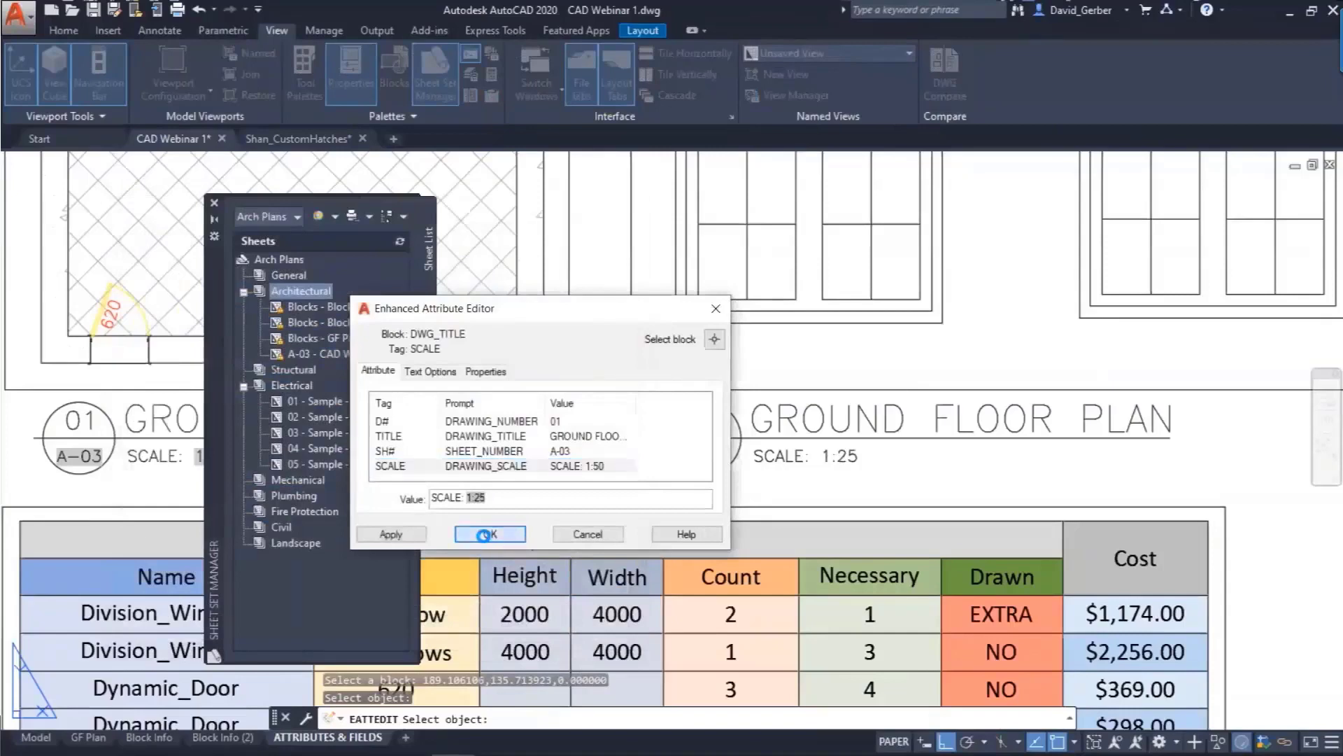
left_click(483, 535)
- Set the window elevations viewport's scale to 1:16 and regenerate the drawing to update the copied title's scale field
scroll(1011, 400, "down", 2)
middle_click_drag(1011, 400, 889, 431)
left_click(903, 543)
left_click(867, 507)
left_click(868, 345)
left_click(904, 492)
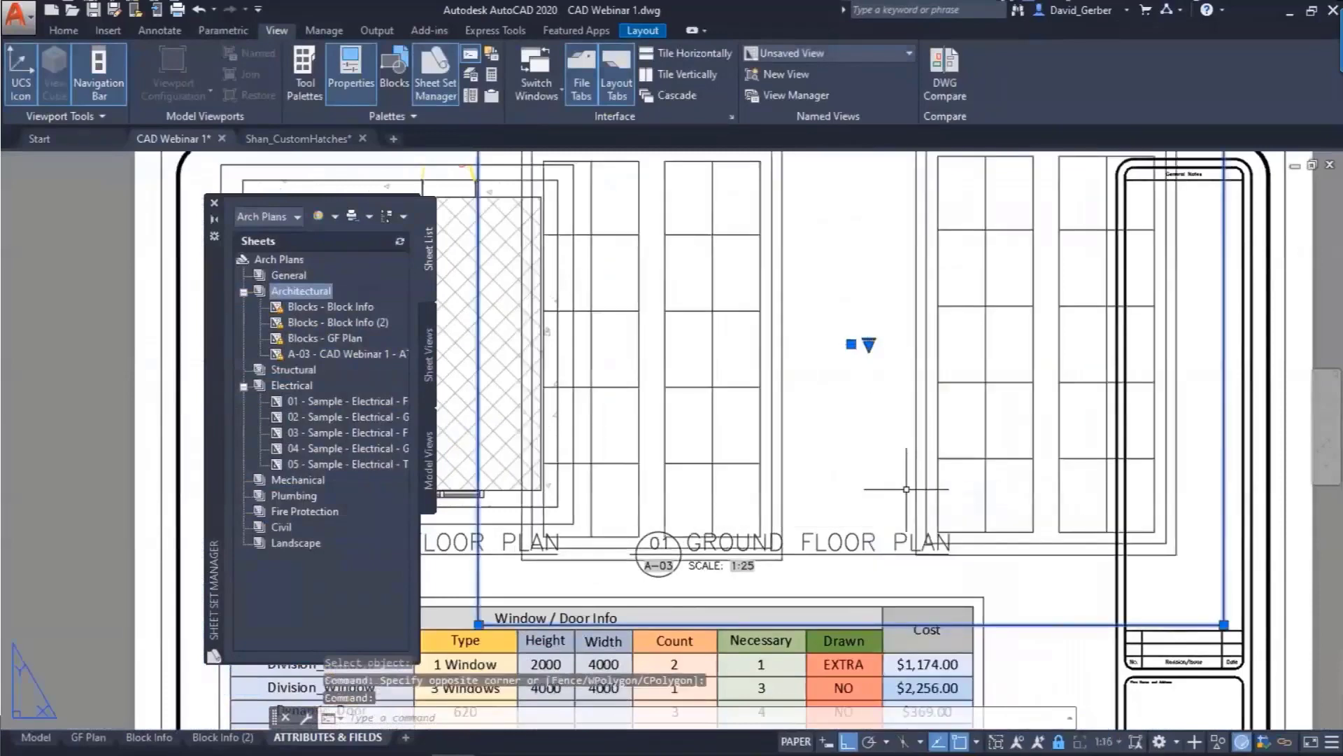
type("REA")
key("Return")
scroll(750, 564, "up", 5)
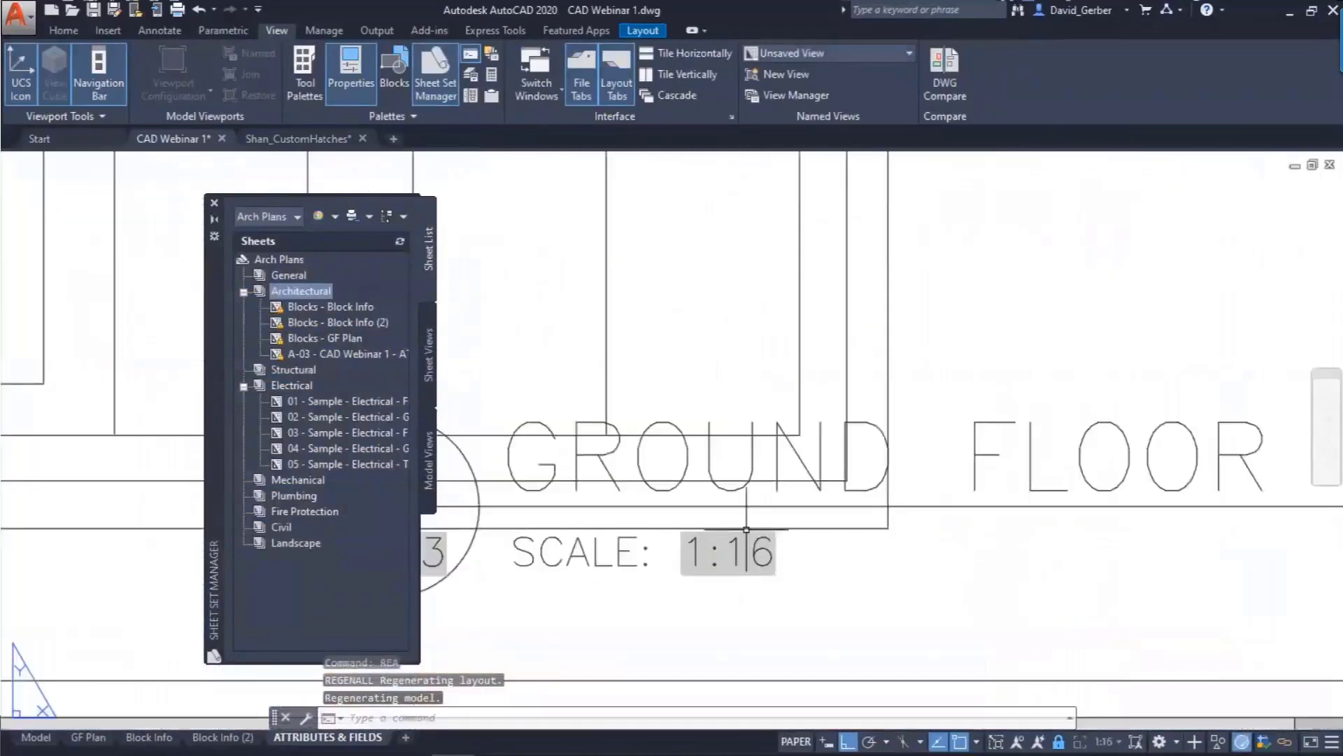
scroll(769, 567, "down", 3)
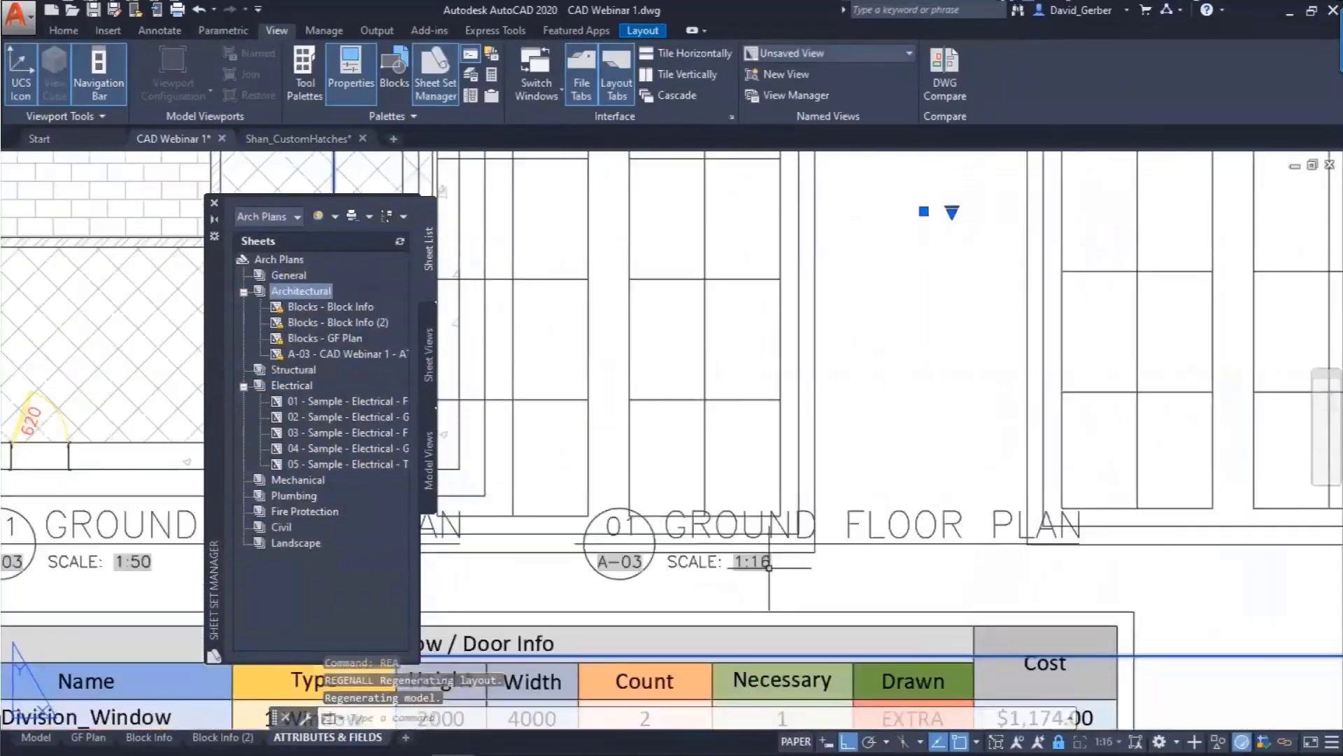
- Set the window elevations viewport's scale to 1:25 and check the scale field in the drawing title below it
middle_click_drag(975, 414, 931, 435)
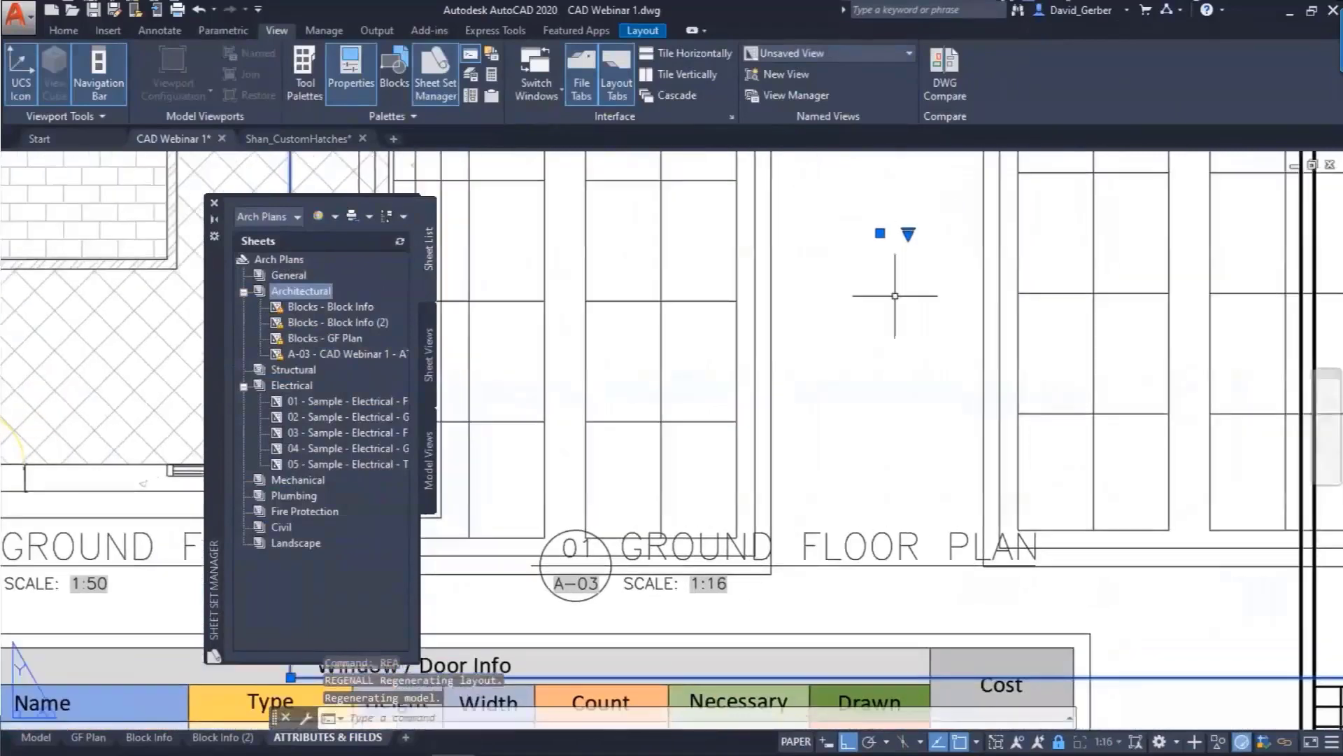
left_click(907, 233)
left_click(948, 421)
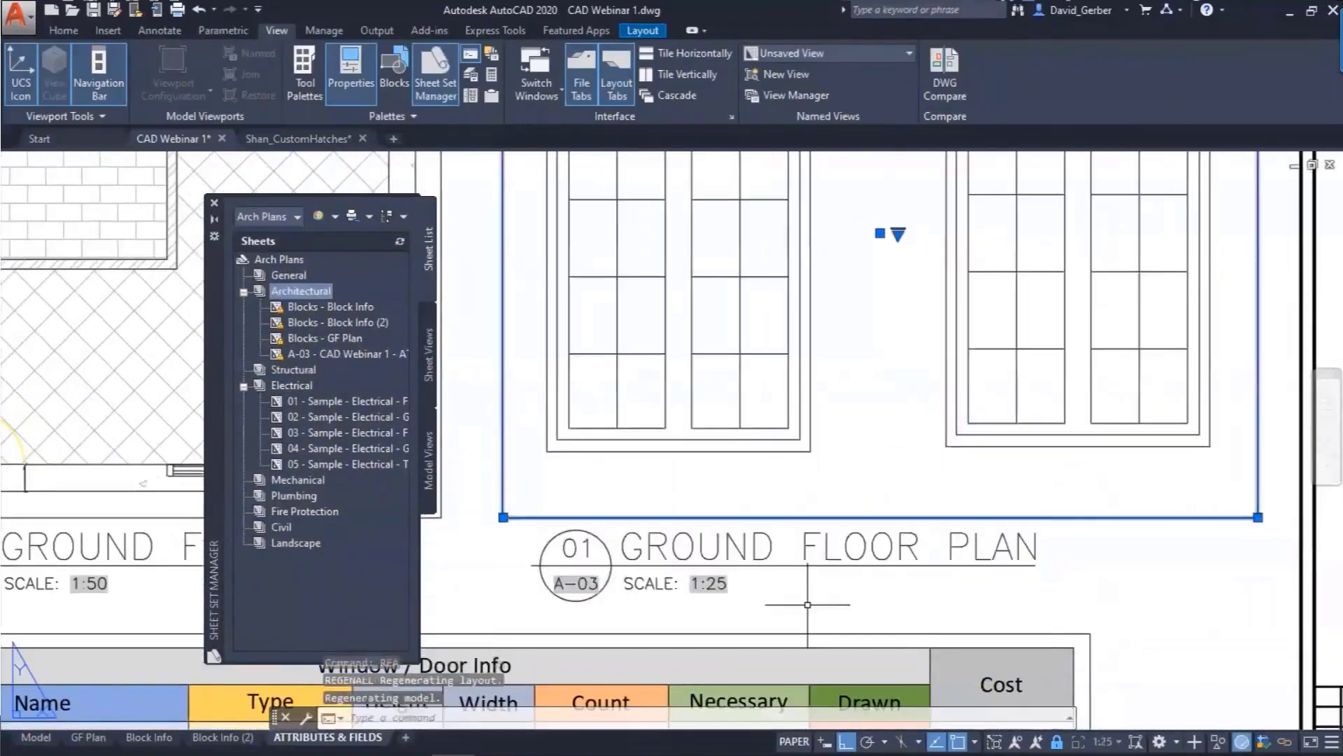
middle_click_drag(808, 604, 920, 567)
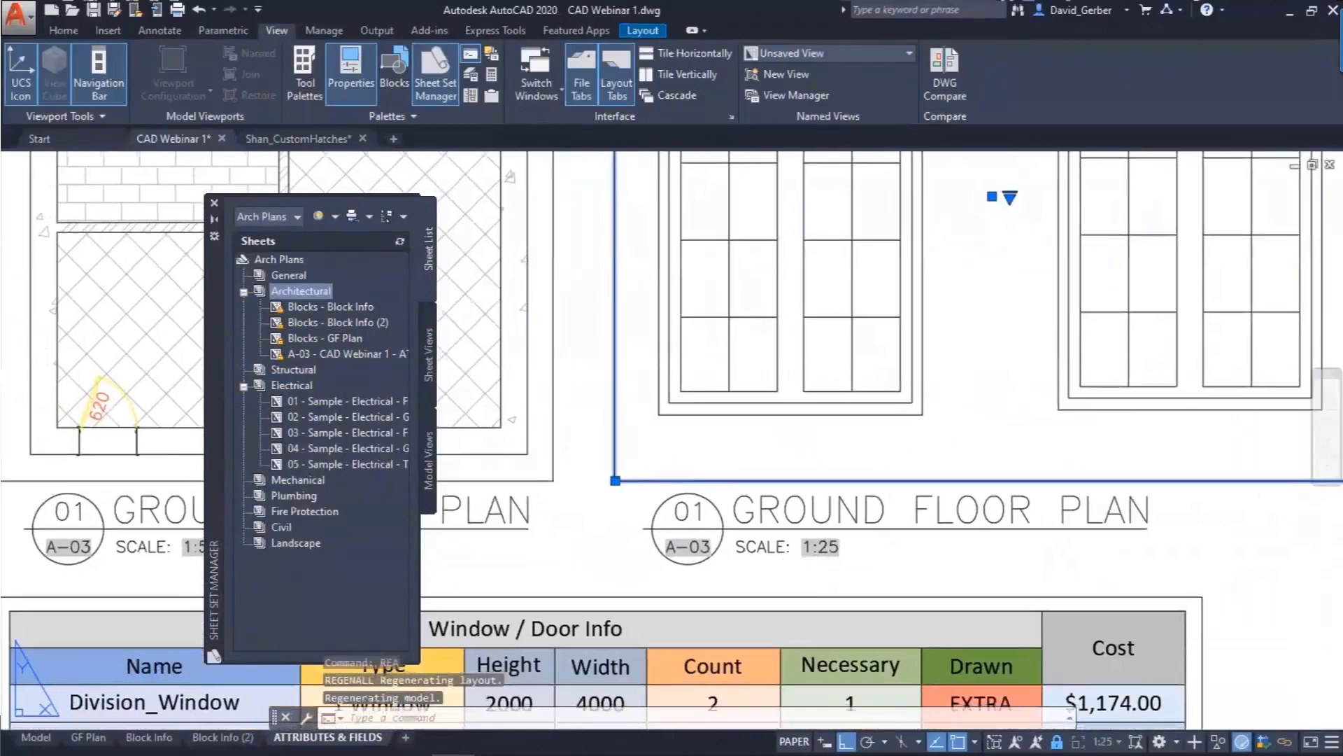
middle_click_drag(827, 553, 875, 504)
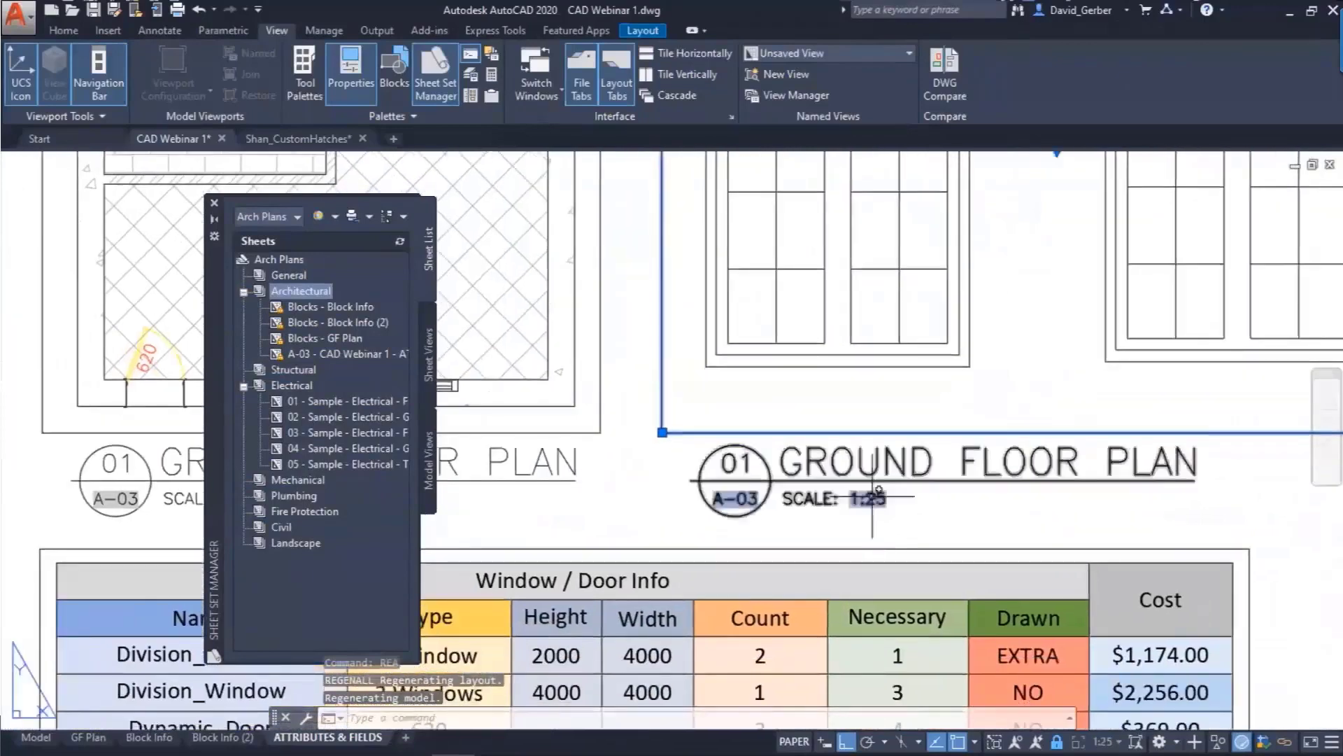
scroll(878, 507, "up", 2)
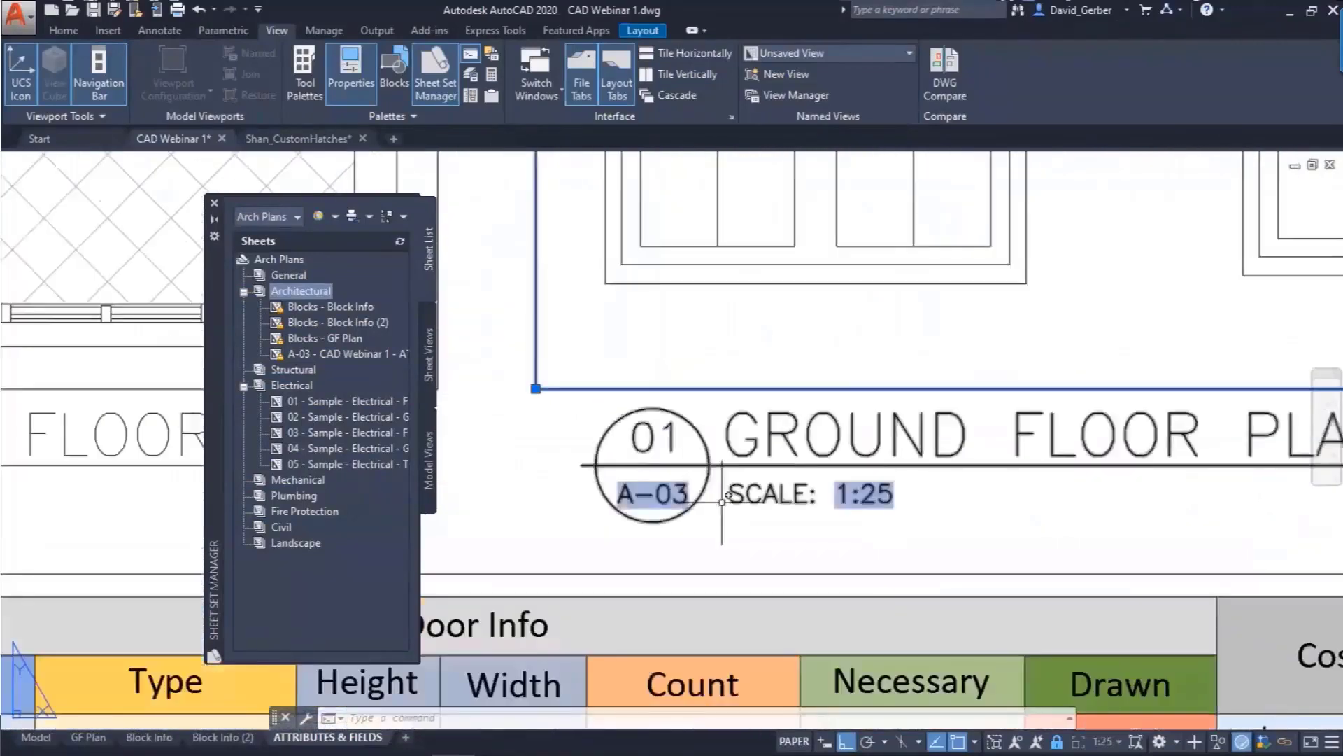
middle_click_drag(930, 525, 869, 501)
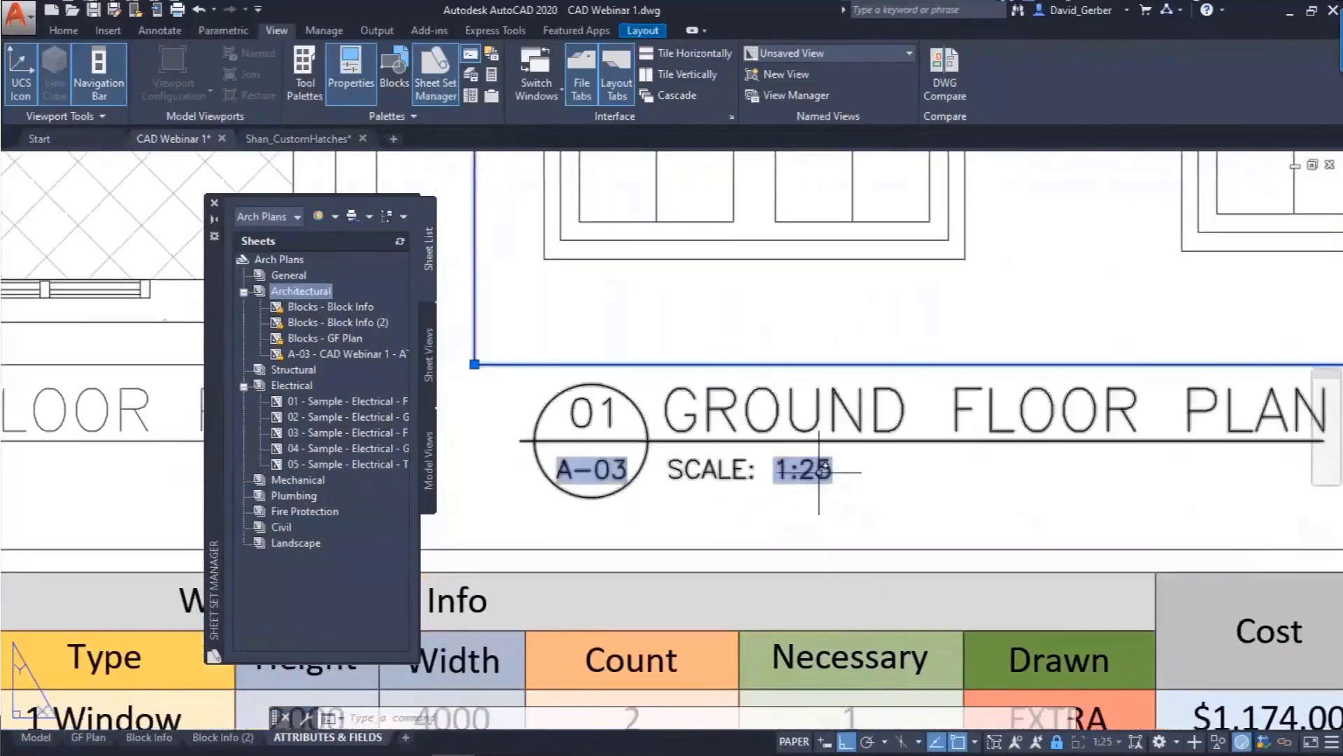
scroll(861, 498, "down", 2)
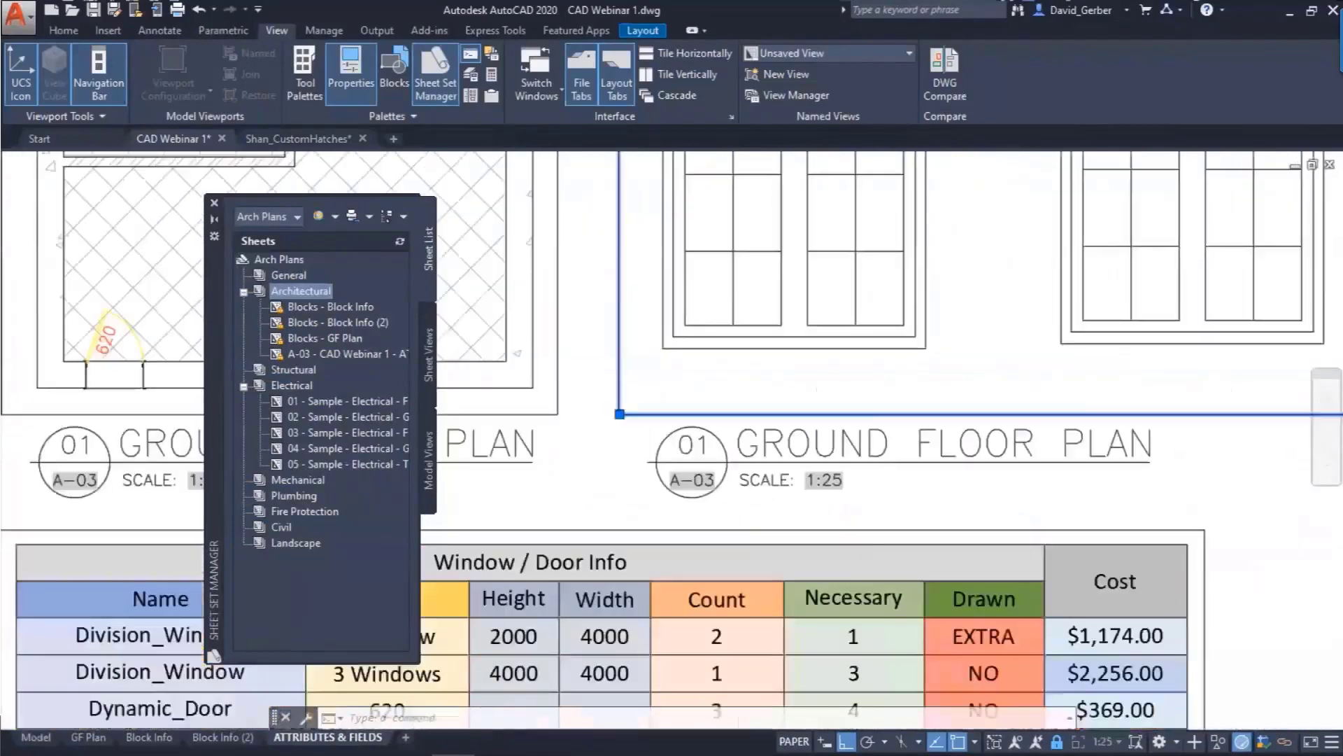
scroll(857, 501, "down", 3)
middle_click_drag(854, 501, 878, 452)
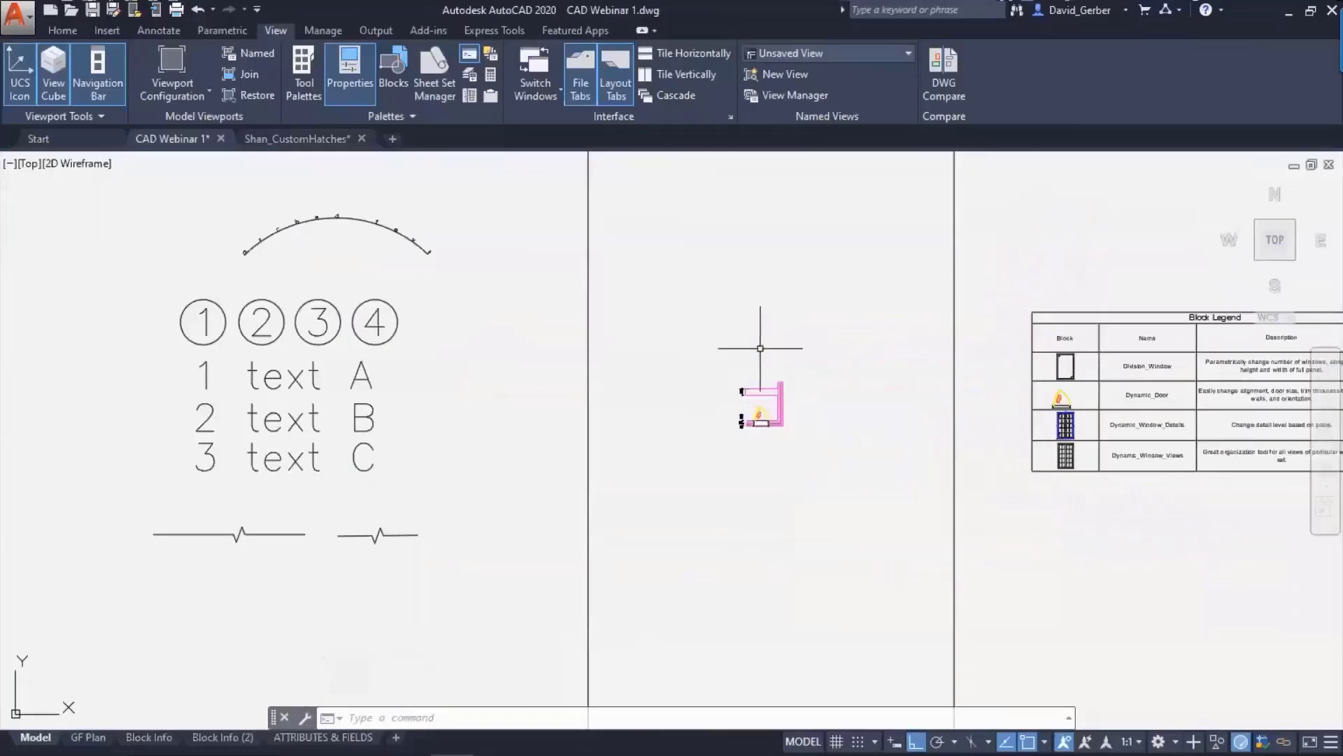
- Compare the Blocks palette opened by INSERT with the classic Insert dialog opened by CLASSICINSERT, and close both without inserting a block
type("INSERT")
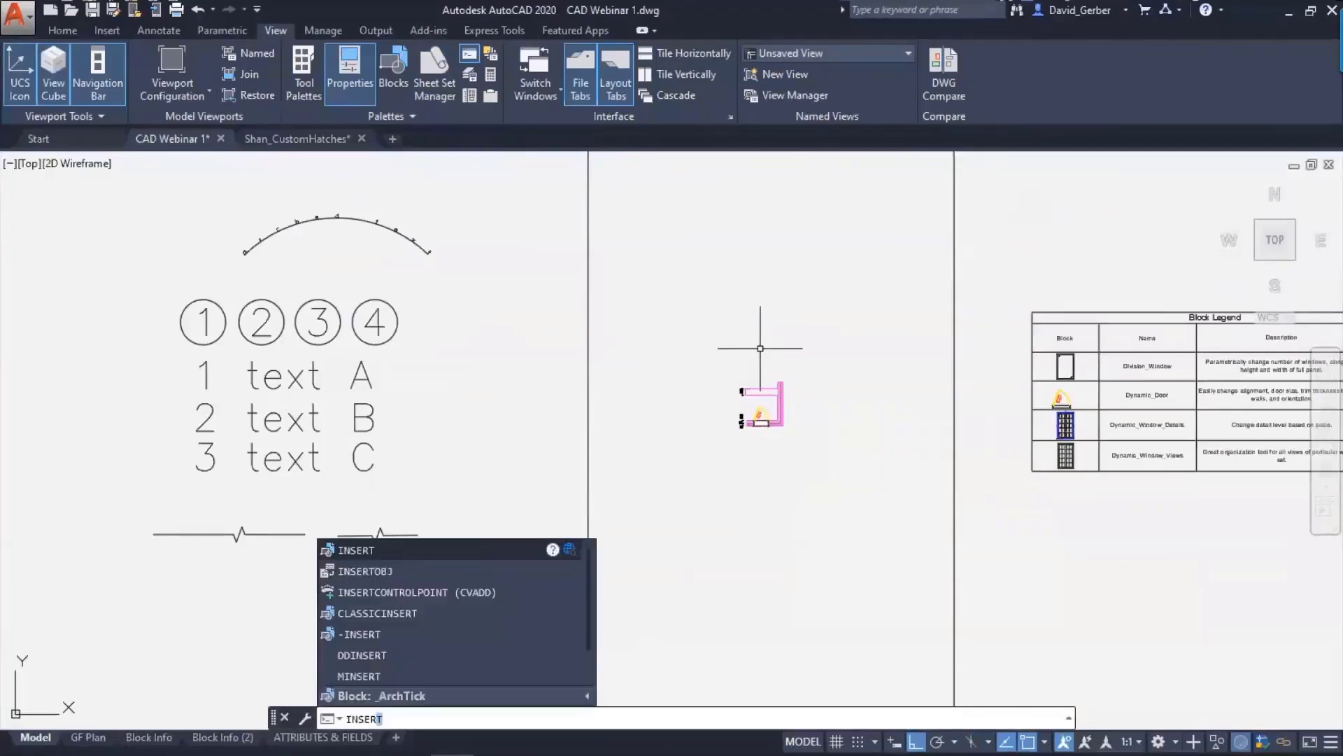
key("Return")
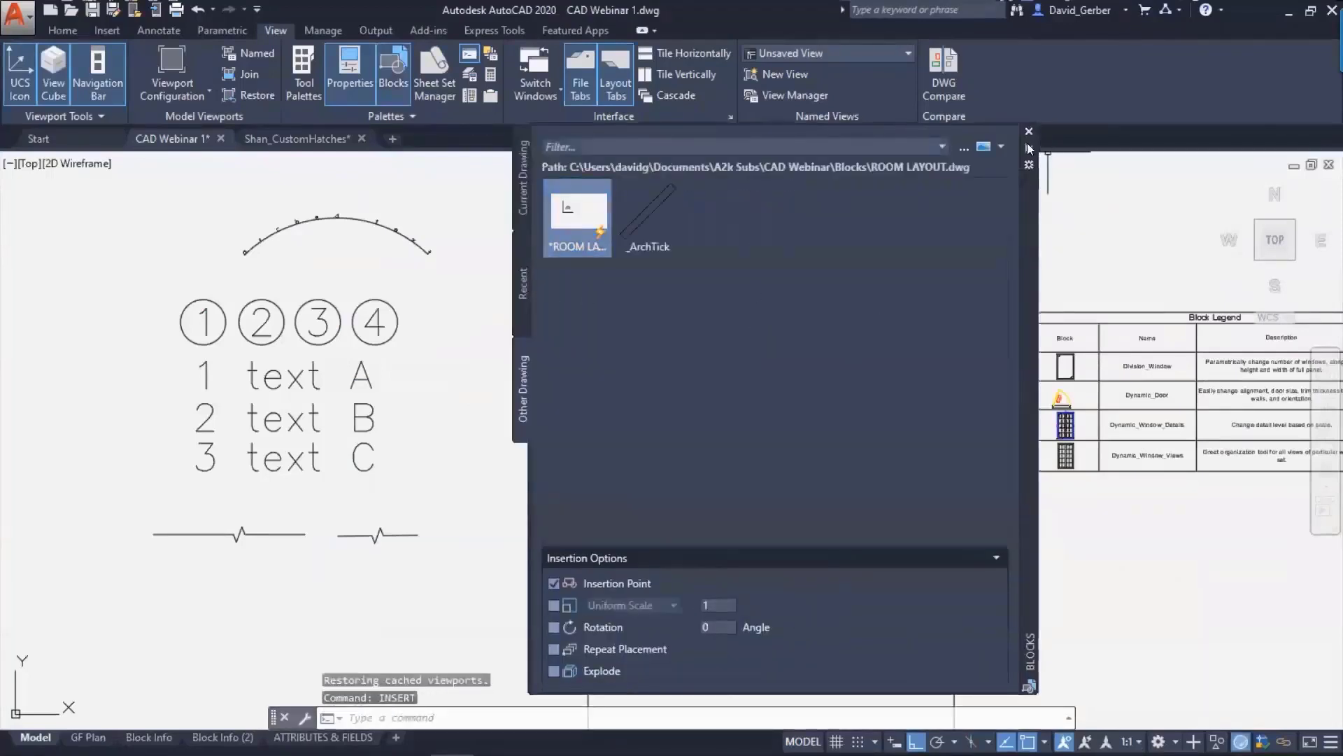
type("classic")
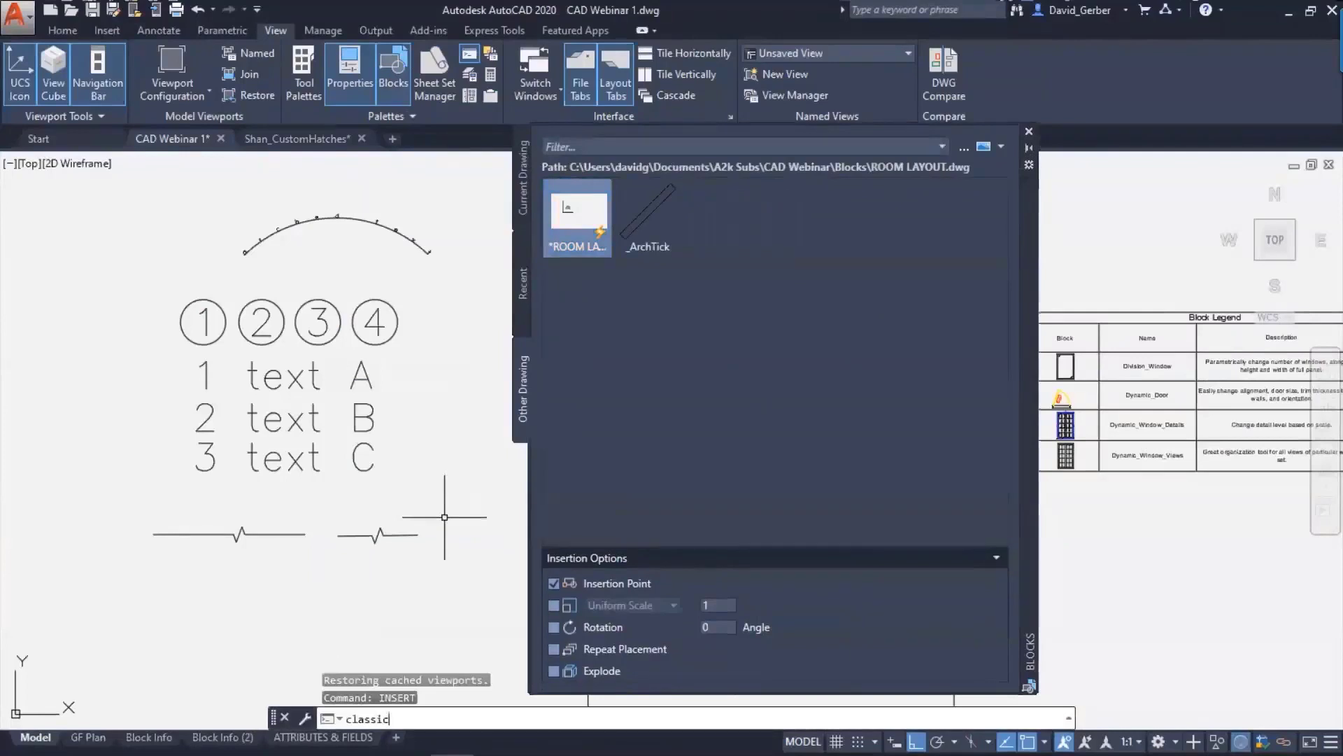
type("insert")
key("Return")
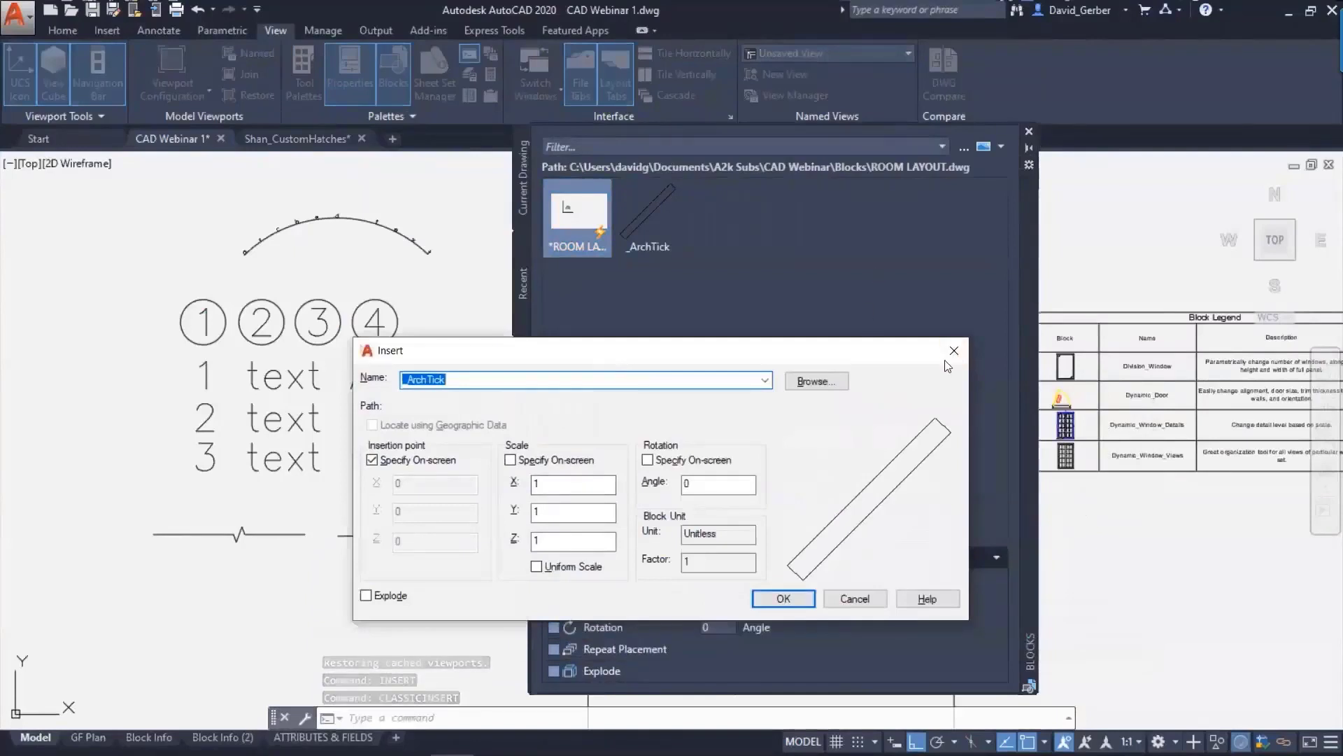
left_click(953, 351)
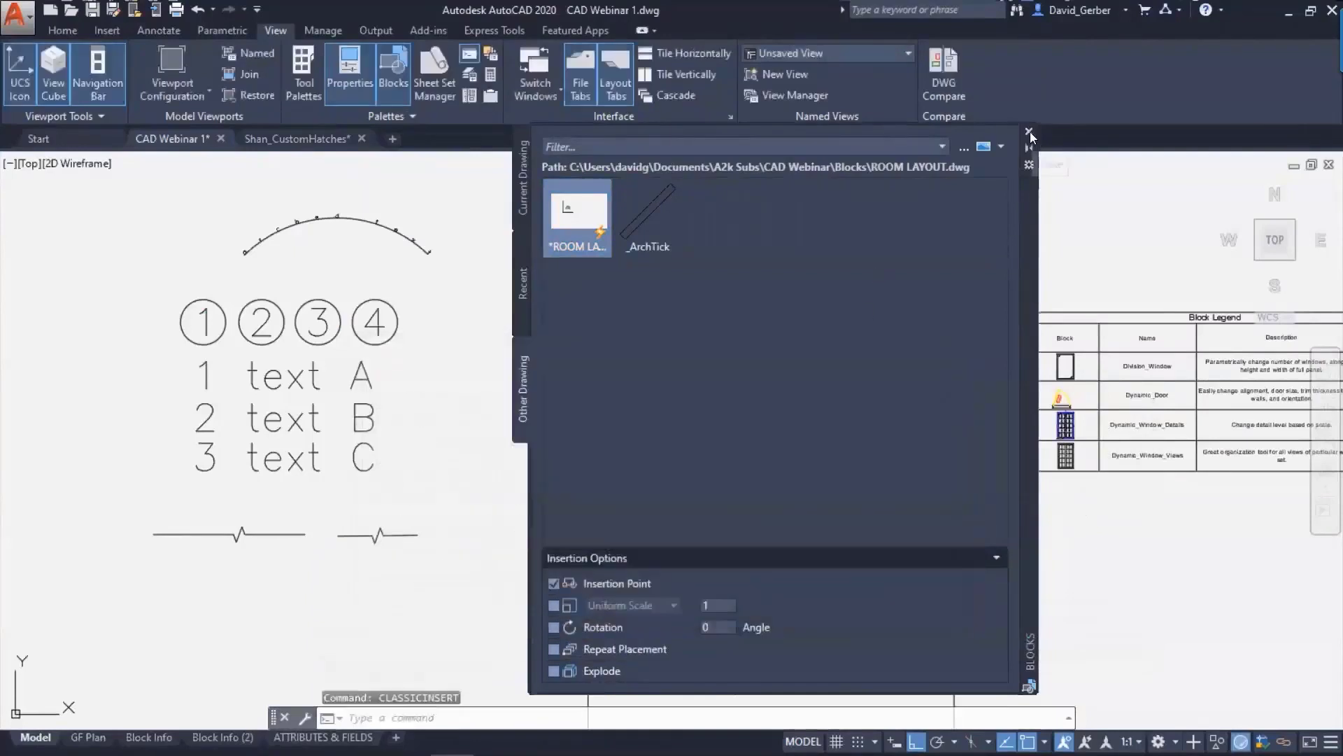
left_click(1029, 132)
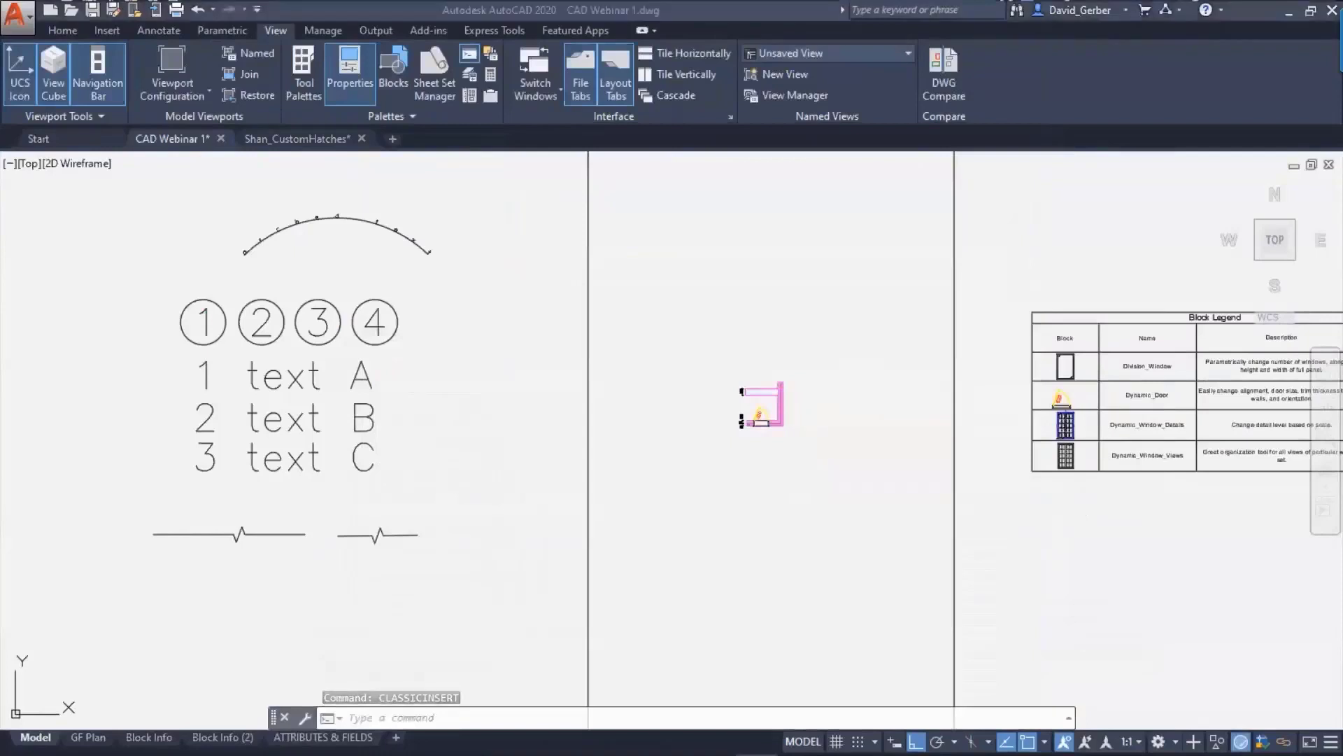
- Open the Customize User Interface editor with CUI, filter the commands by "insert" and select Insert Block - Classic
left_click(347, 718)
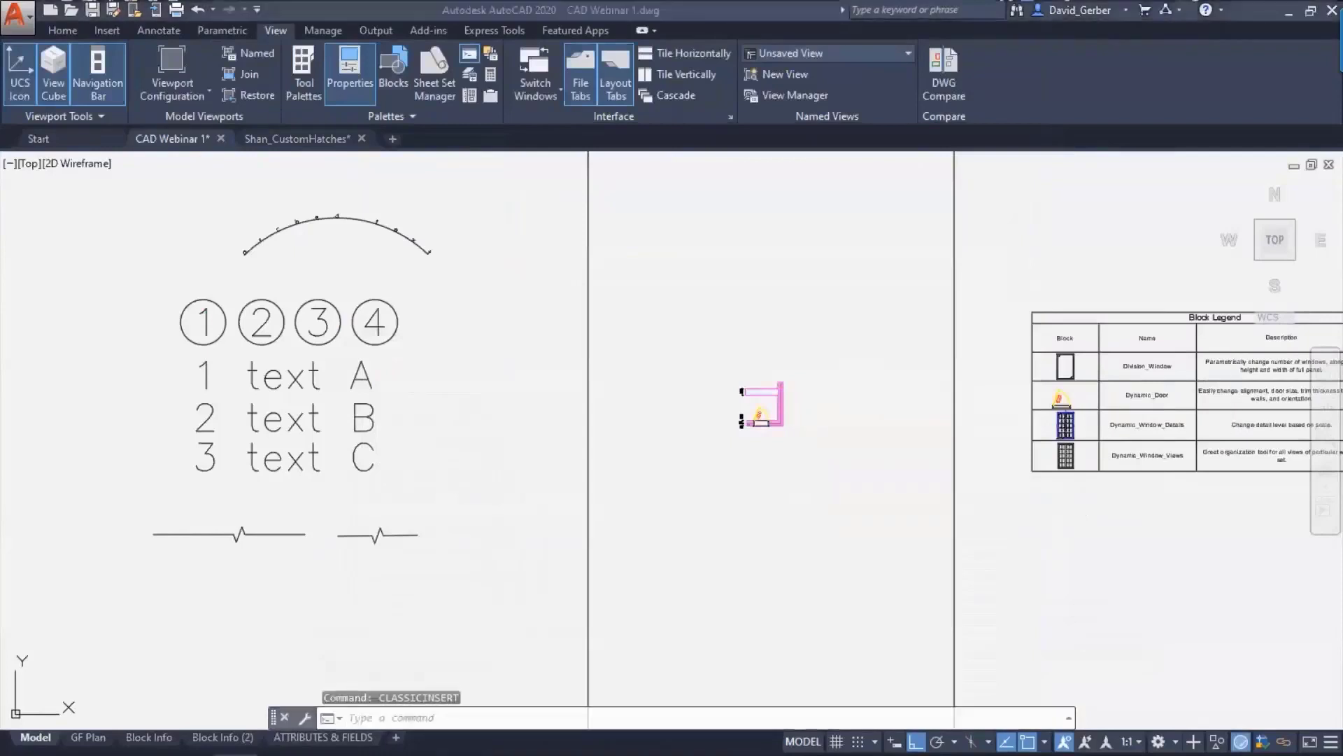
type("cui")
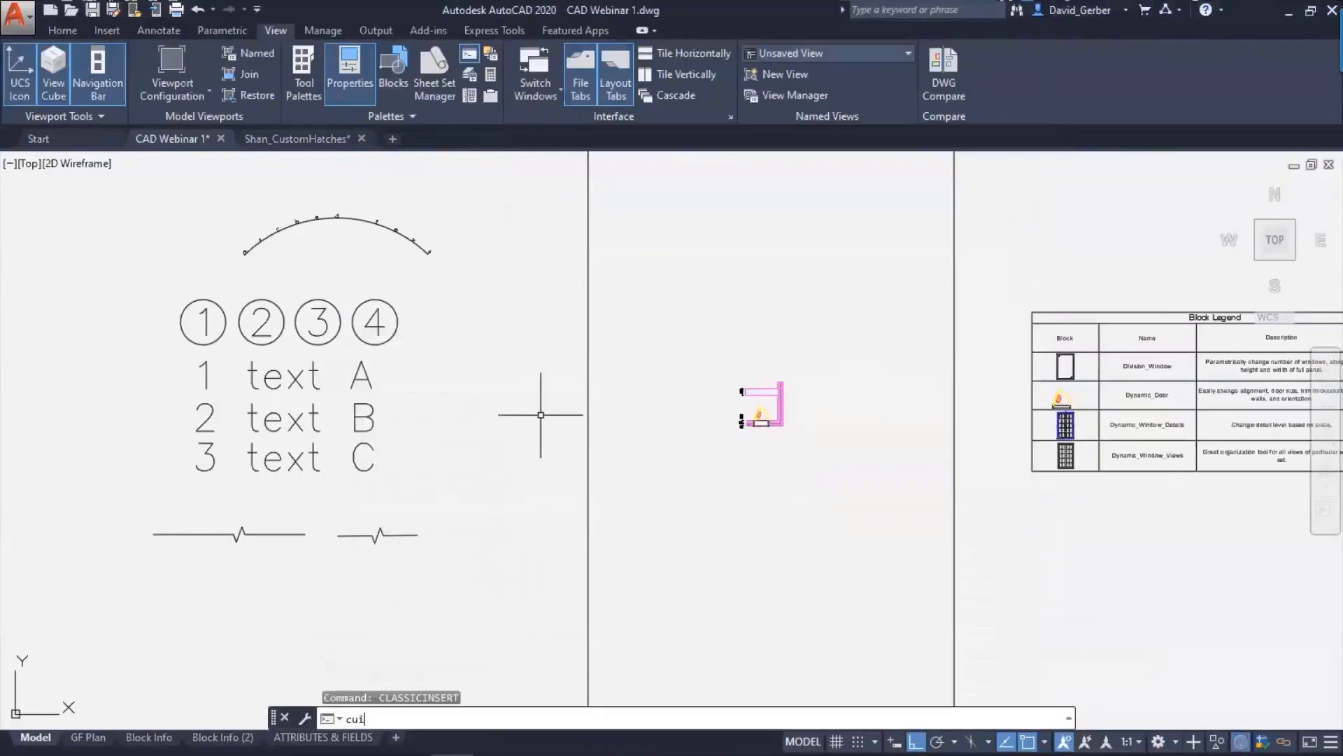
key("Return")
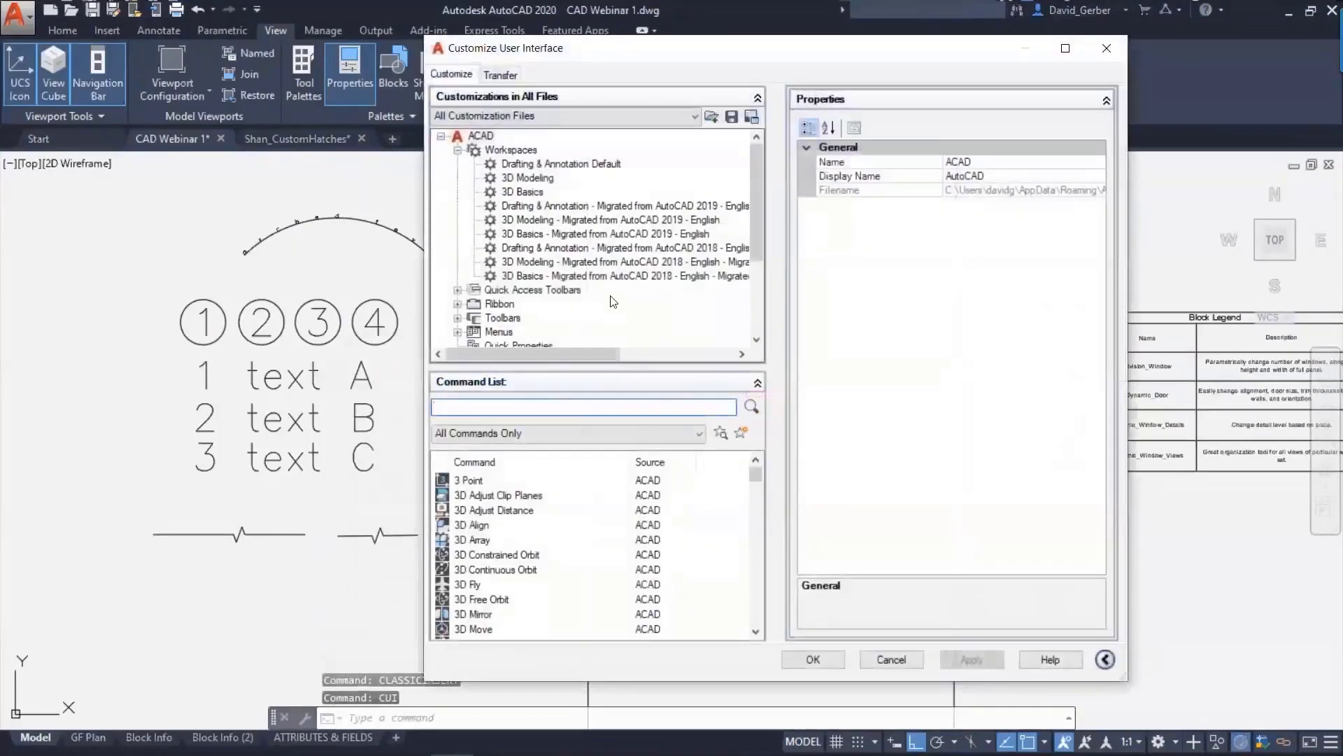
type("inser")
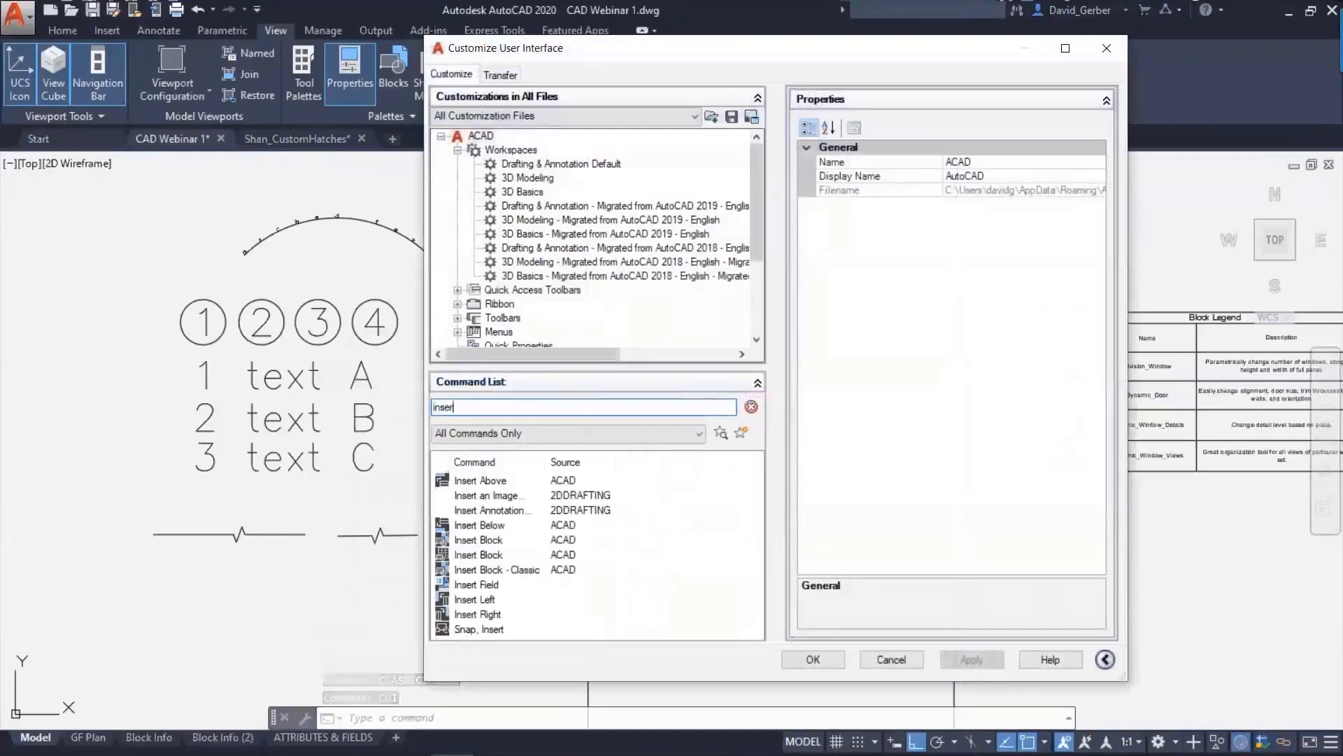
type("t")
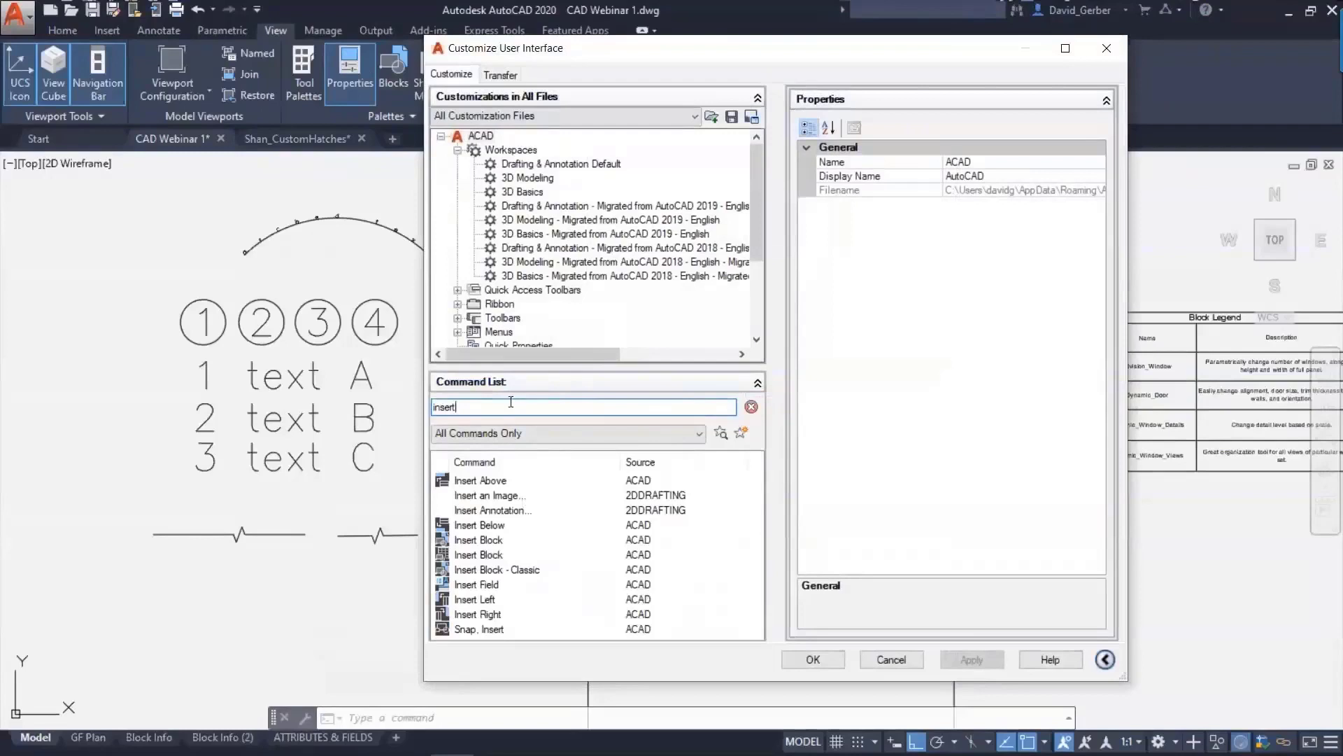
left_click(529, 569)
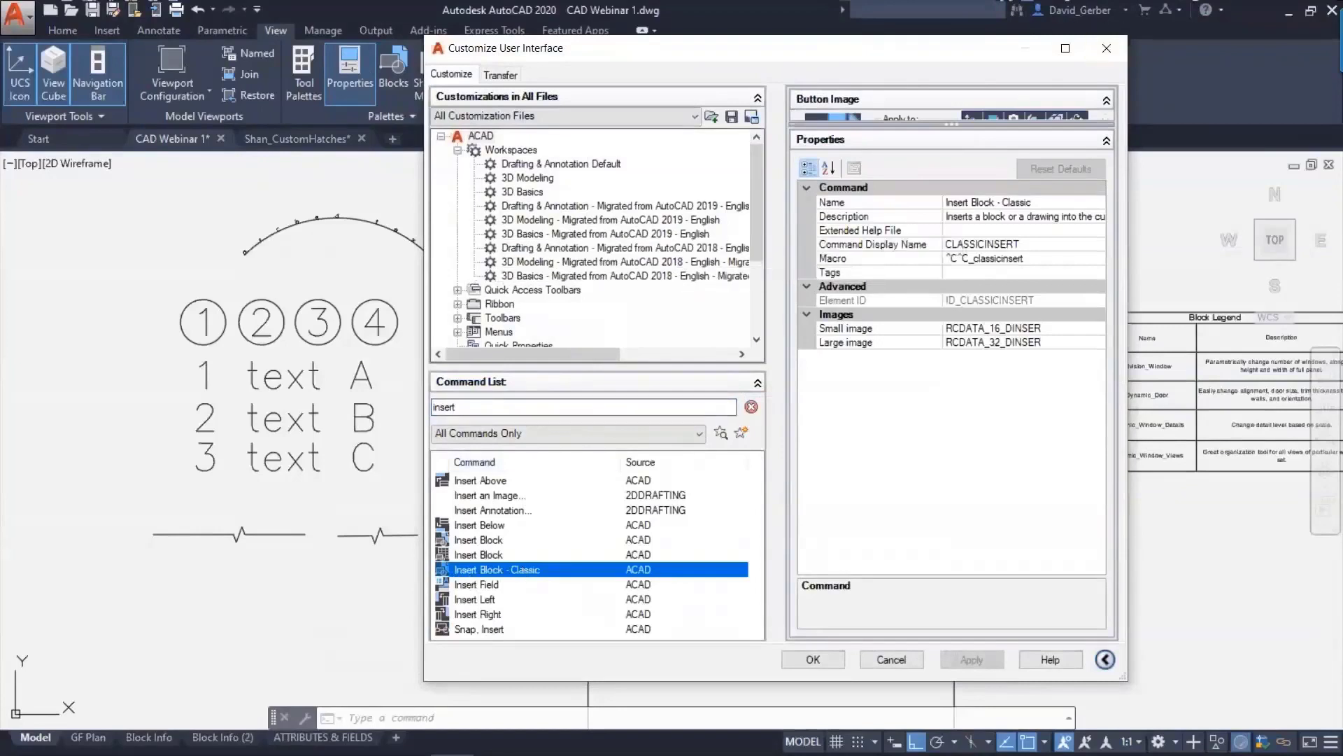
- Add the Insert Block - Classic command to Row 1 of the Insert - Block ribbon panel, ahead of Insert
left_click(458, 304)
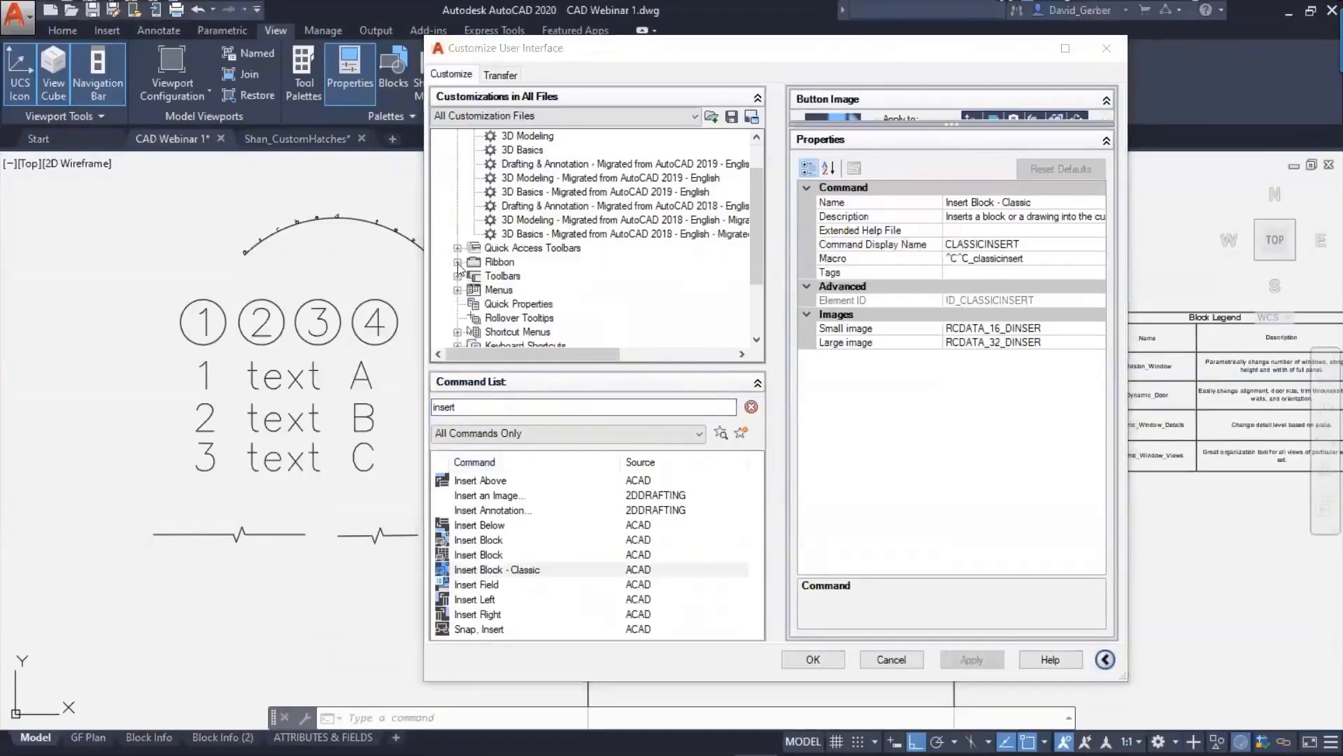
left_click(474, 289)
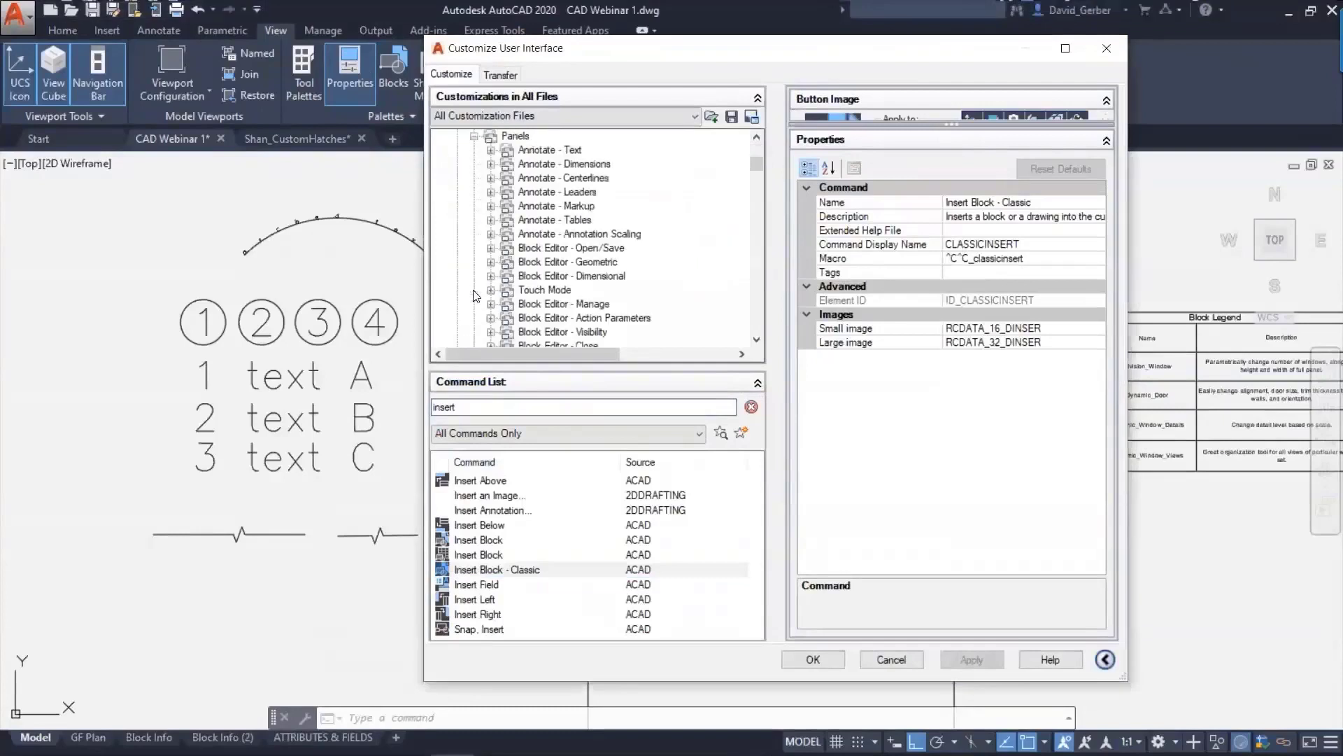
scroll(470, 295, "down", 2)
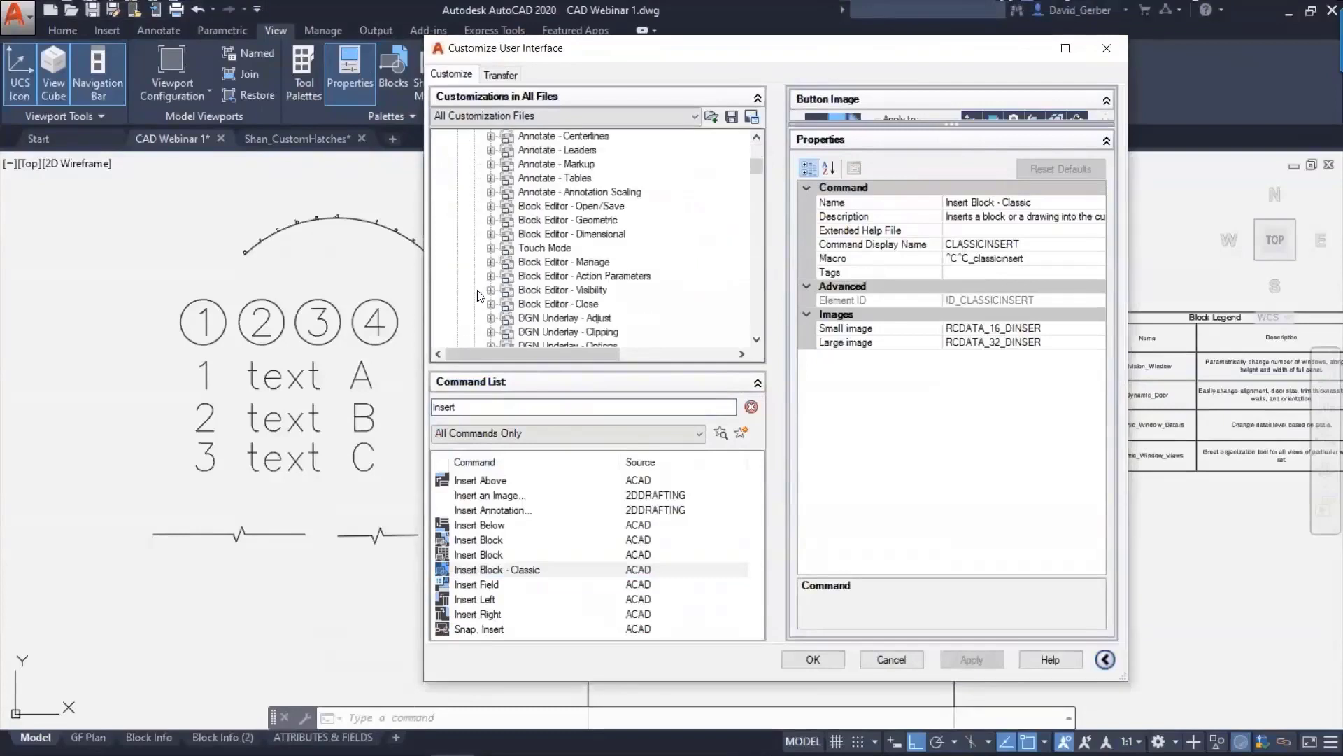
scroll(475, 295, "down", 5)
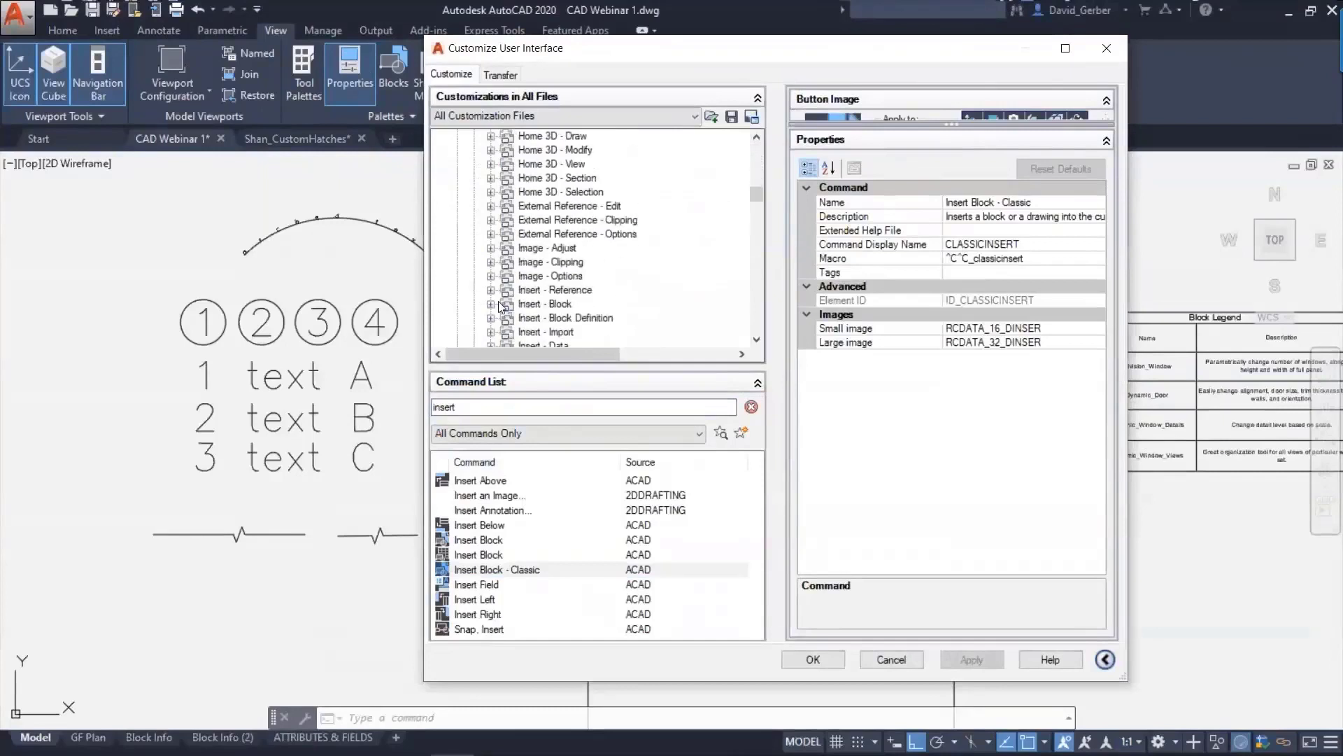
left_click(491, 304)
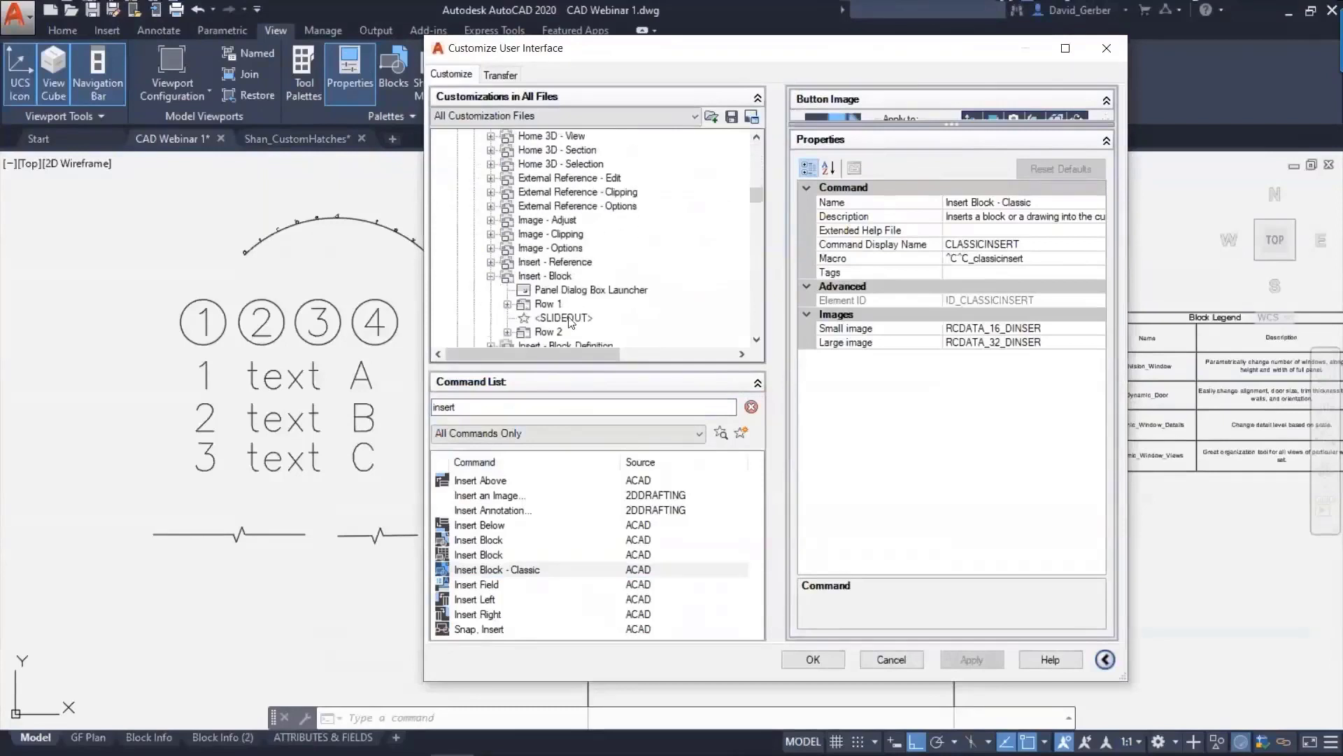
left_click(507, 304)
left_click(569, 276)
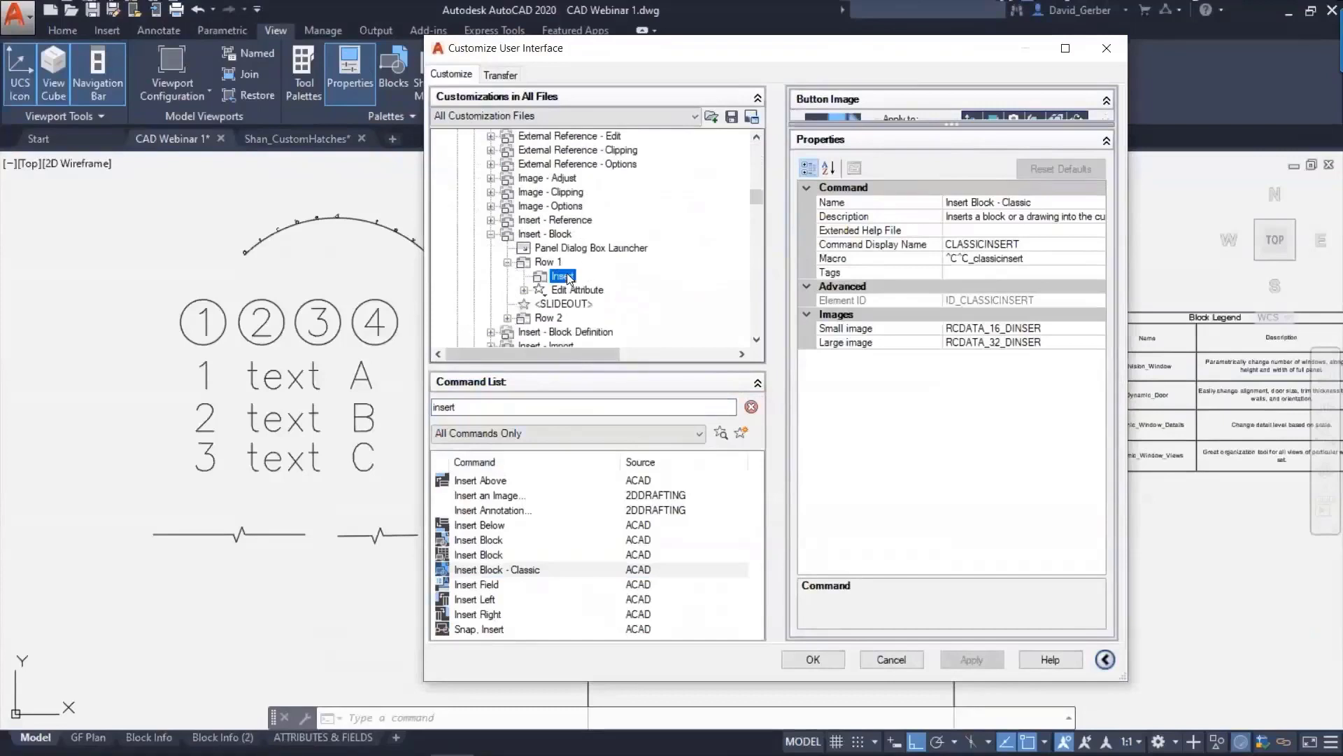
left_click_drag(514, 572, 579, 165)
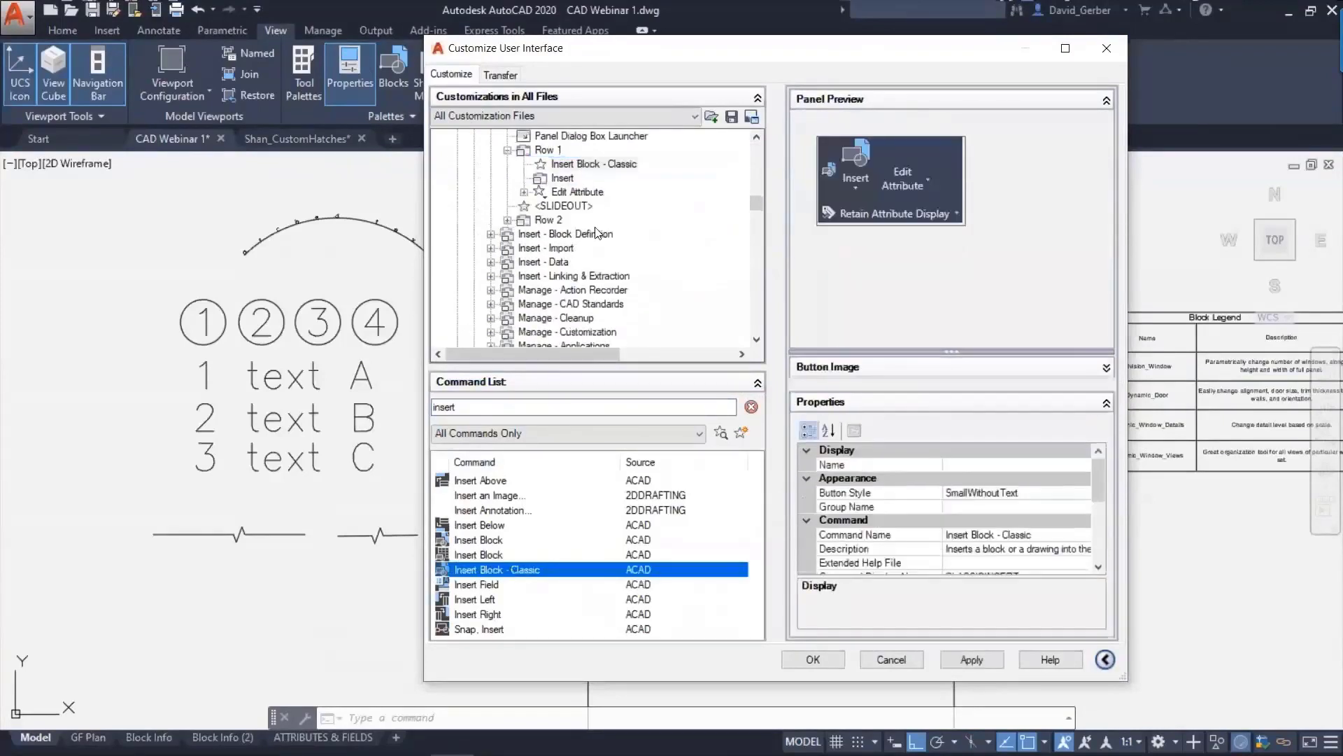
- Set the added Insert Block - Classic button's style to Large with Text (Vertical), save the customization and check the button on the ribbon
left_click(599, 165)
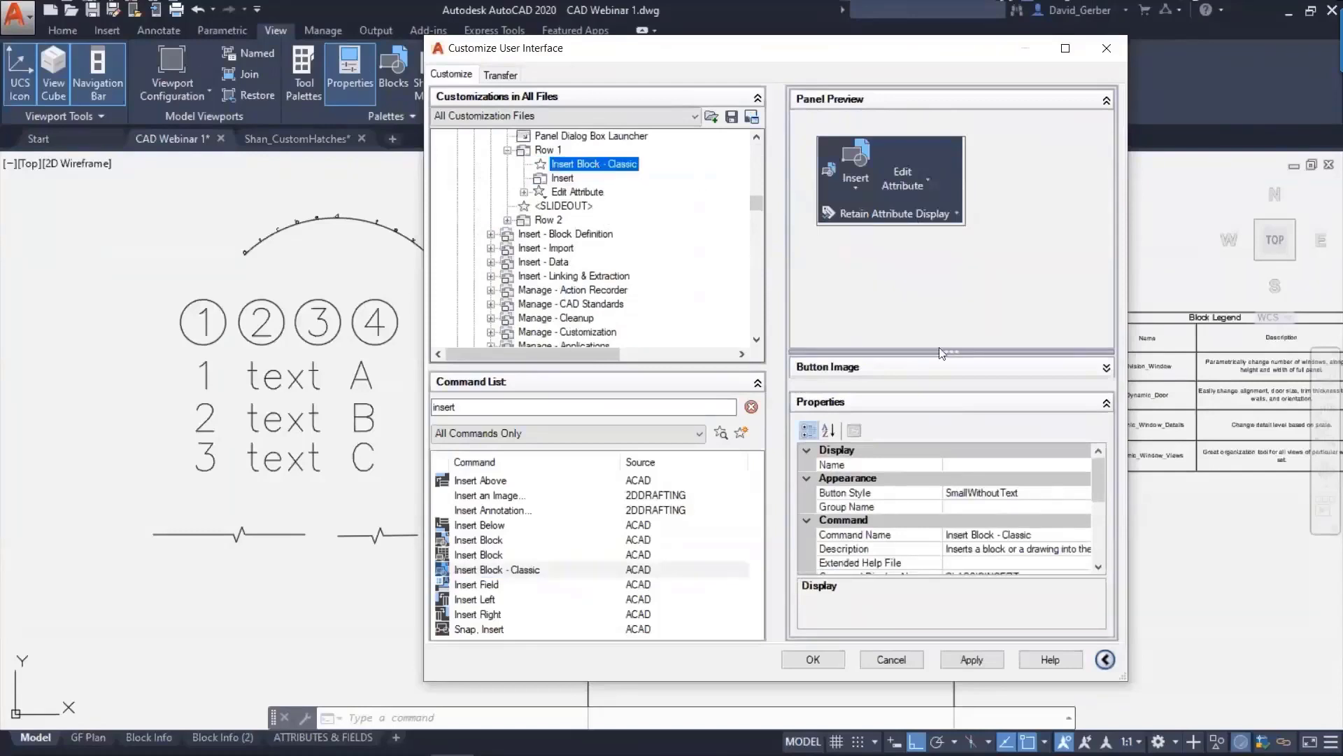
left_click(1002, 493)
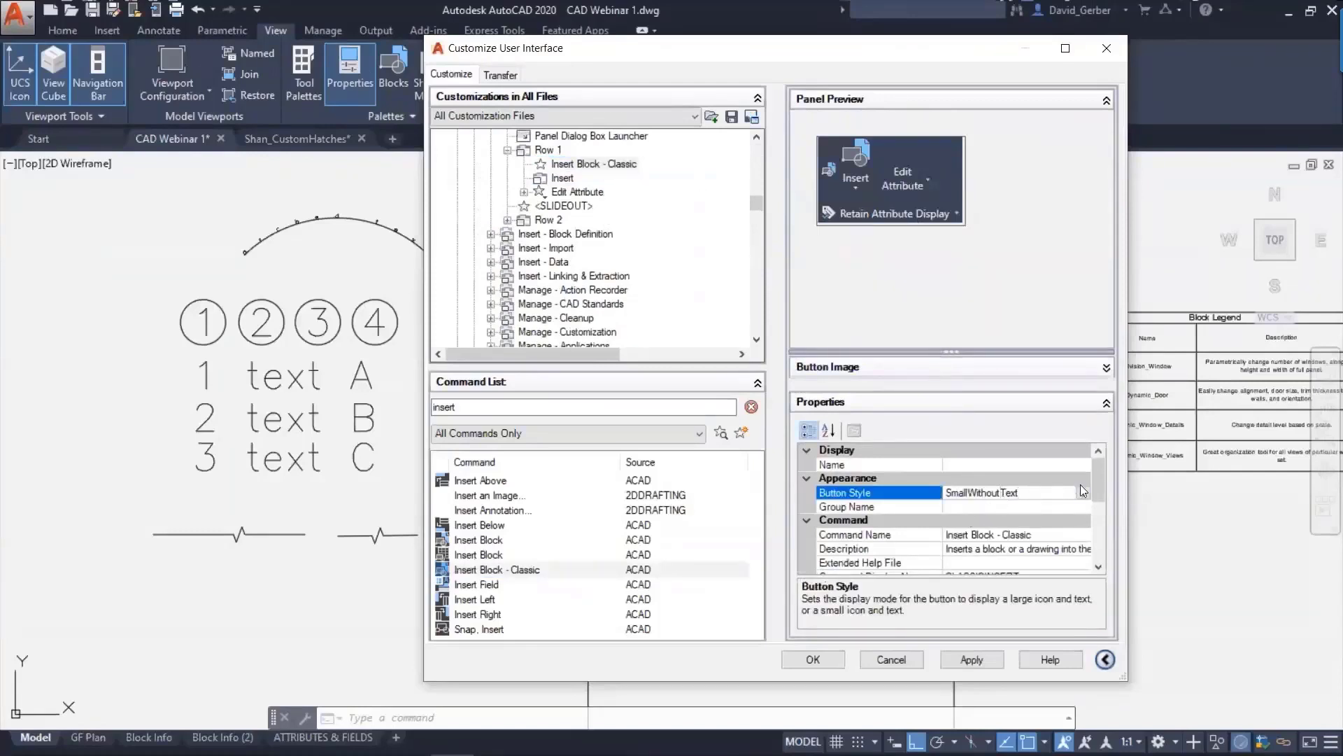
left_click(1082, 494)
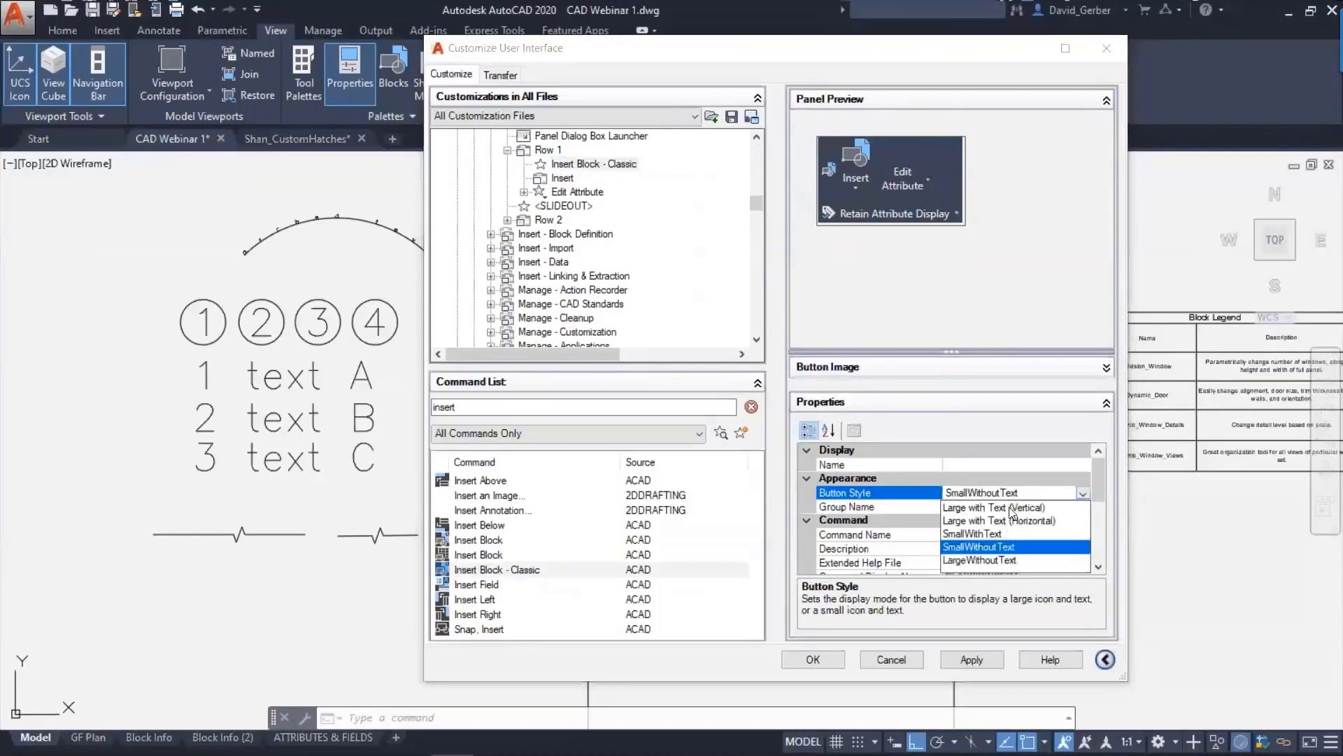
left_click(1010, 509)
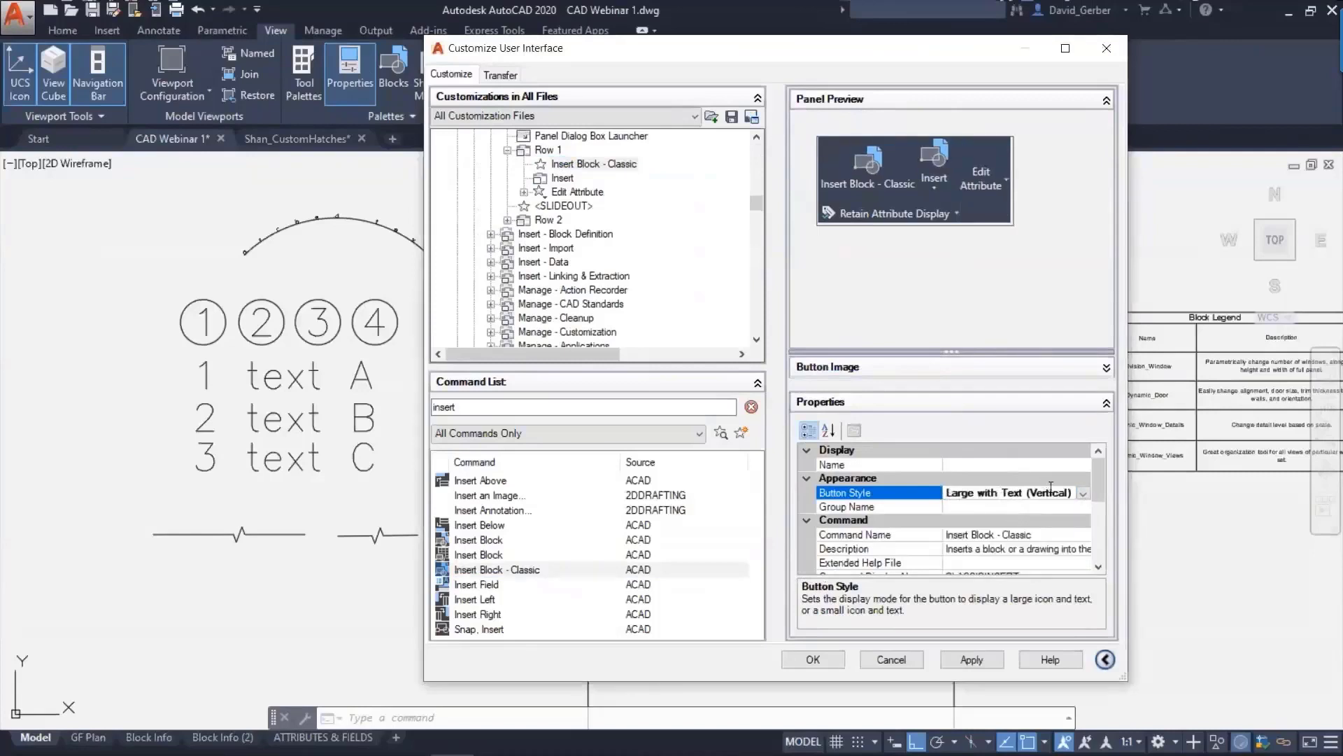
left_click(972, 658)
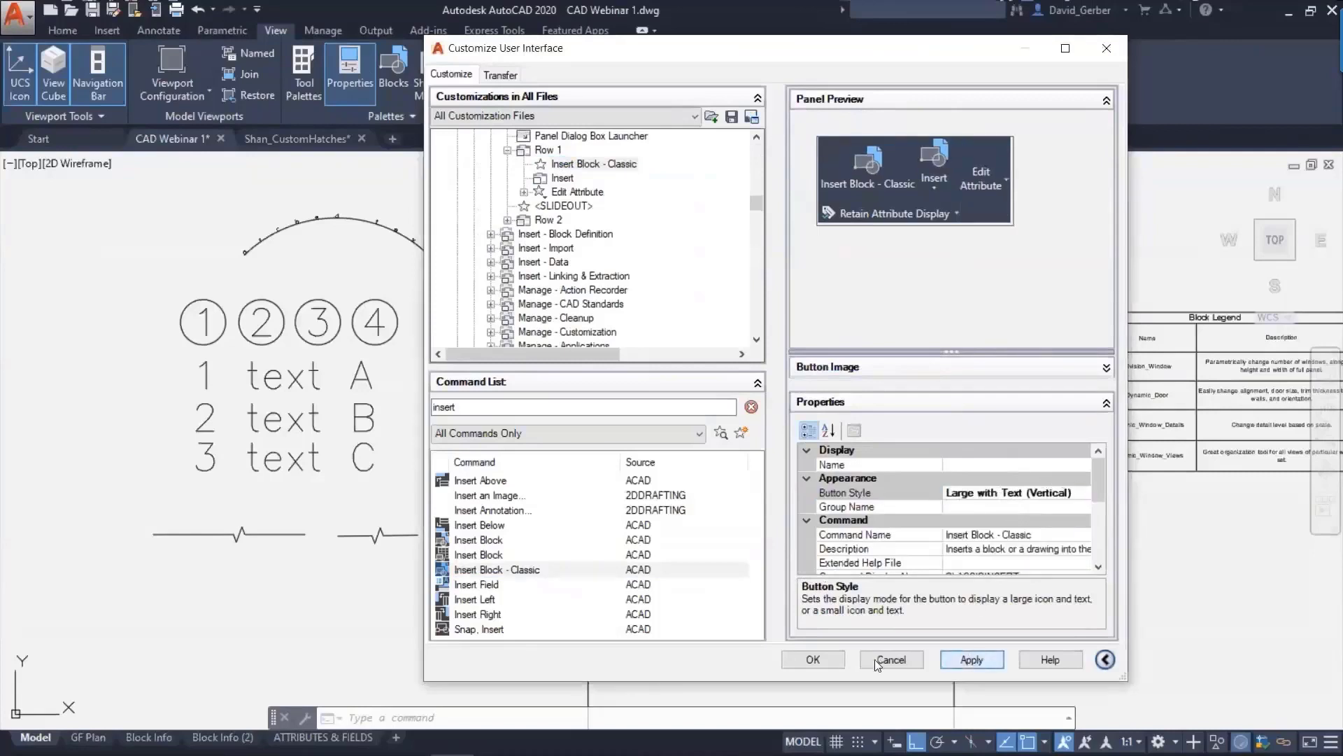
left_click(830, 663)
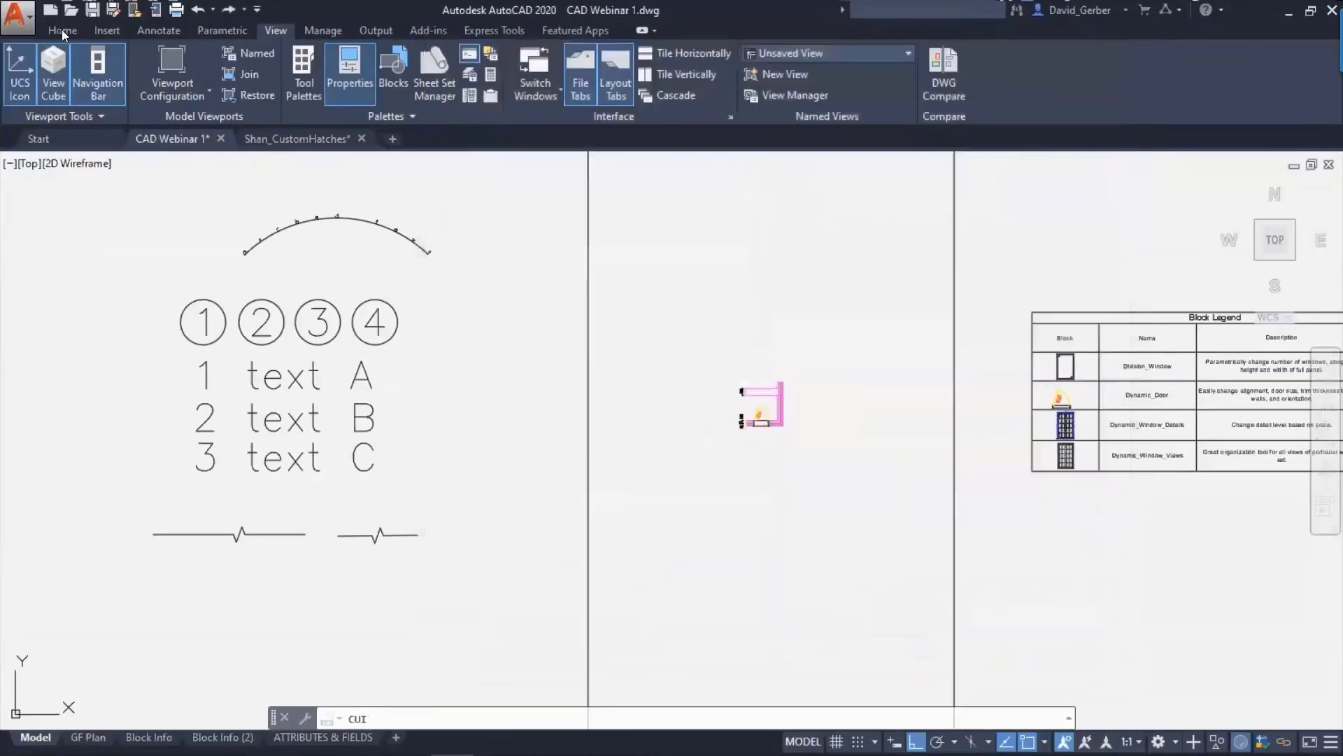
left_click(80, 30)
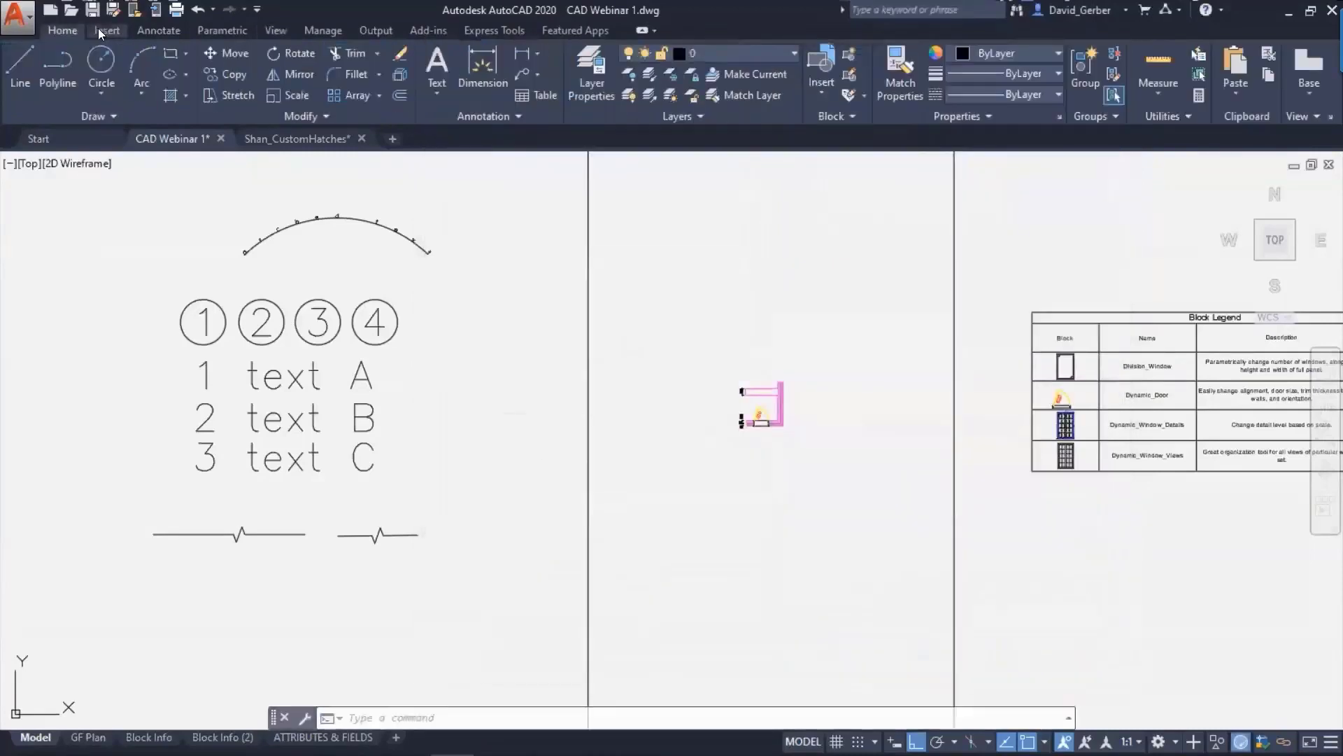
left_click(99, 30)
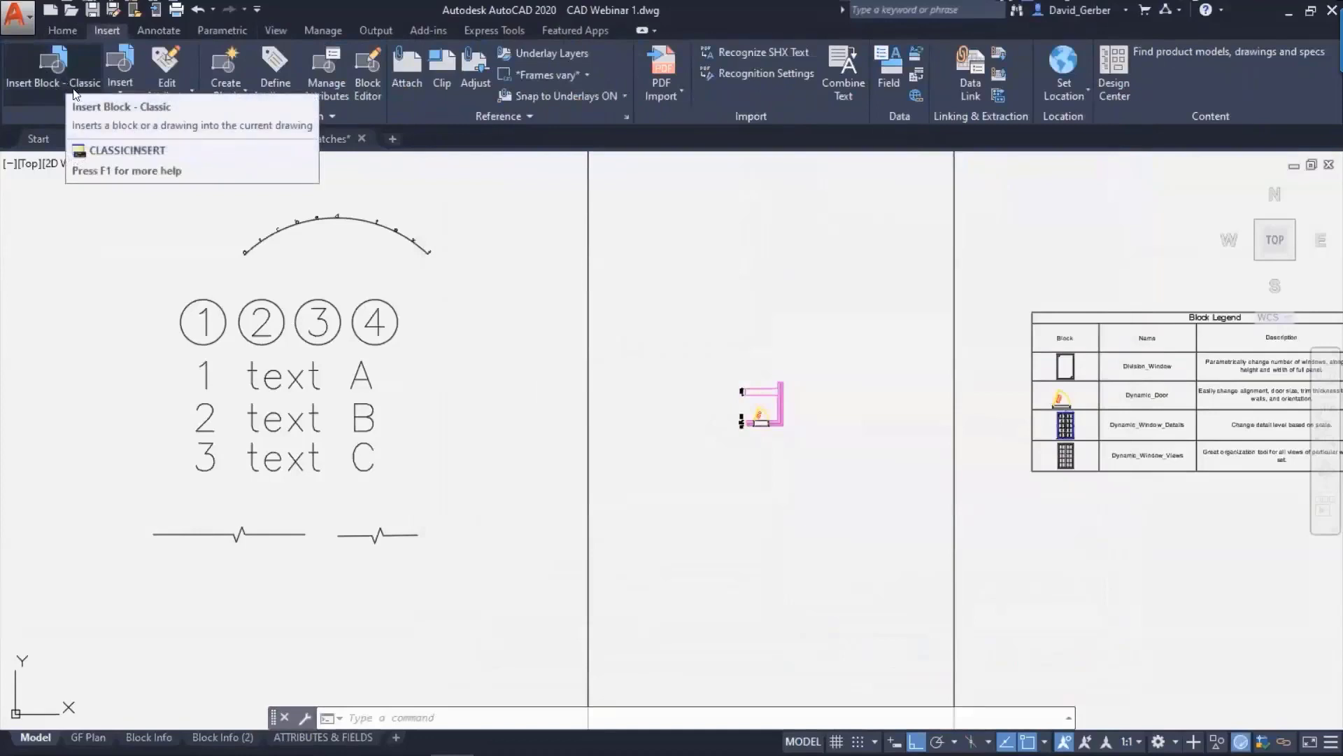
- Open the acad.pgp command alias file in Notepad for editing
type("i")
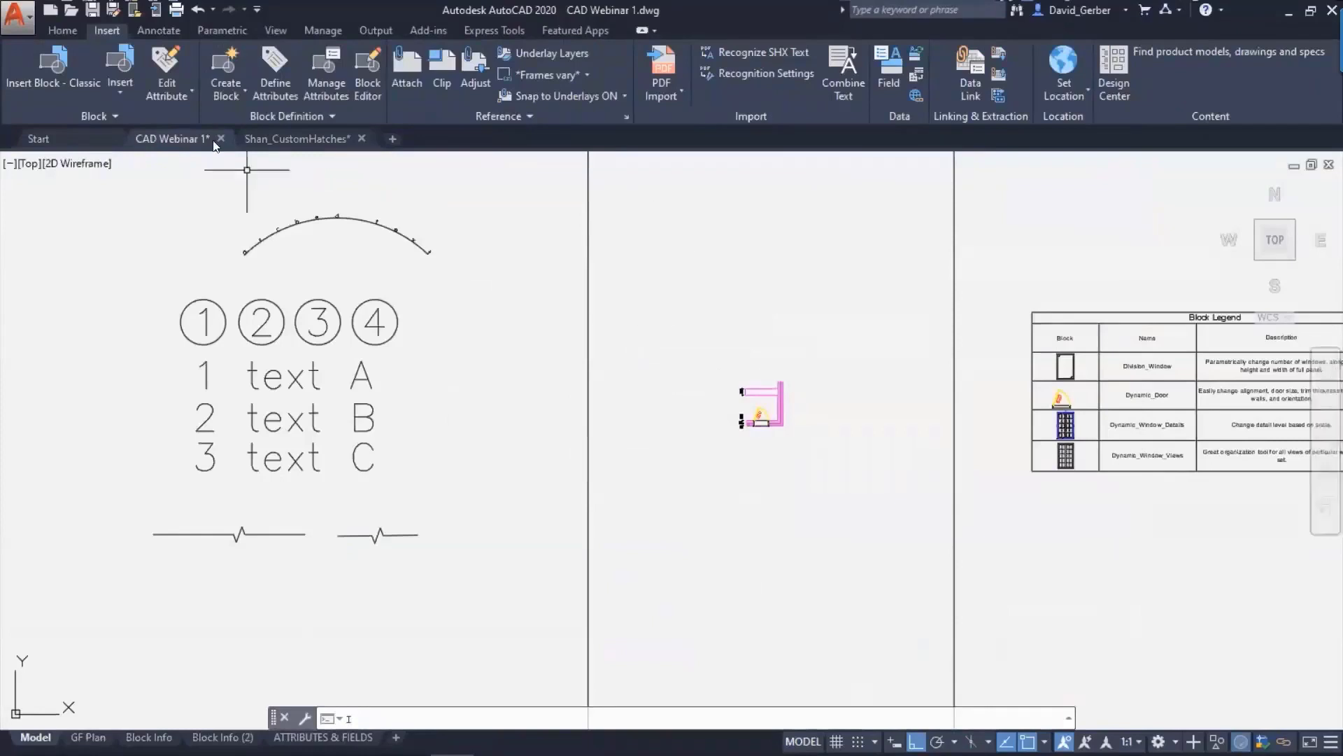
left_click(319, 31)
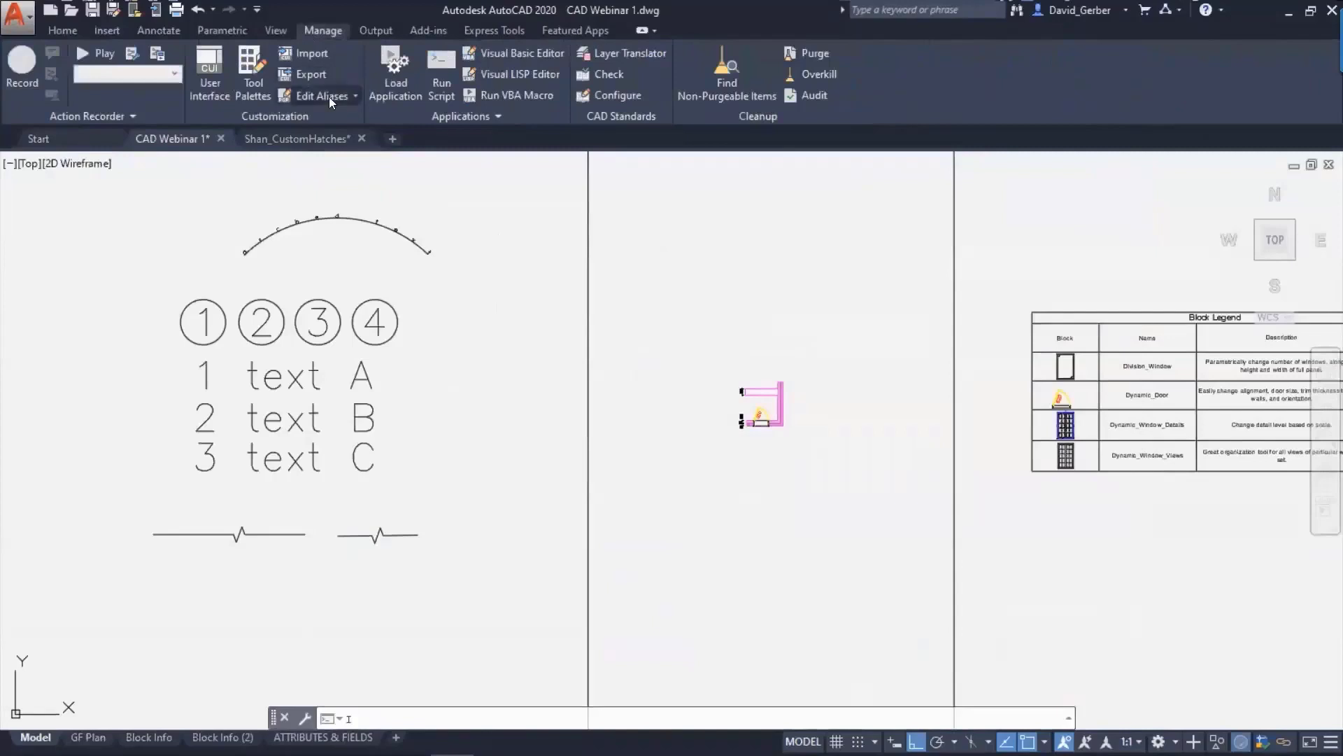
left_click(330, 99)
left_click(336, 124)
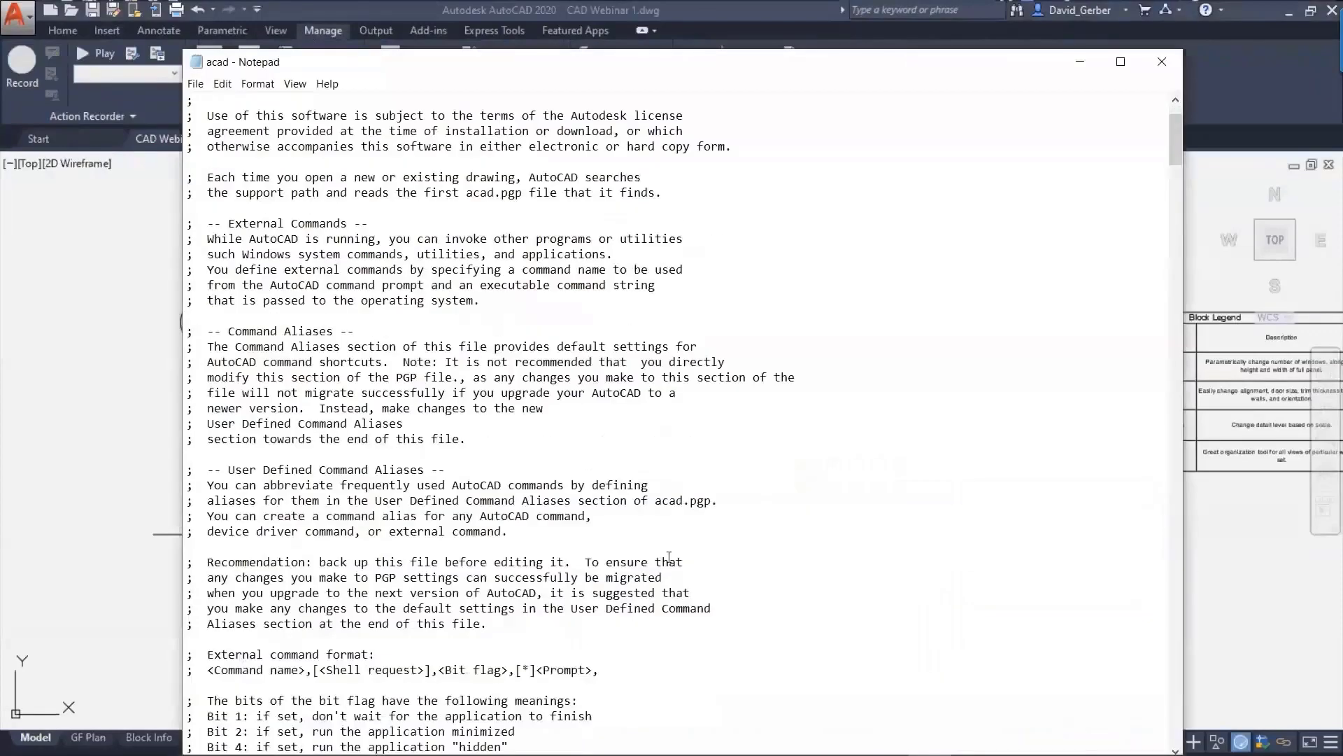
- Search the alias file for "insert" and place the text cursor at the end of the I, *INSERT alias line
scroll(374, 282, "down", 13)
scroll(373, 283, "down", 17)
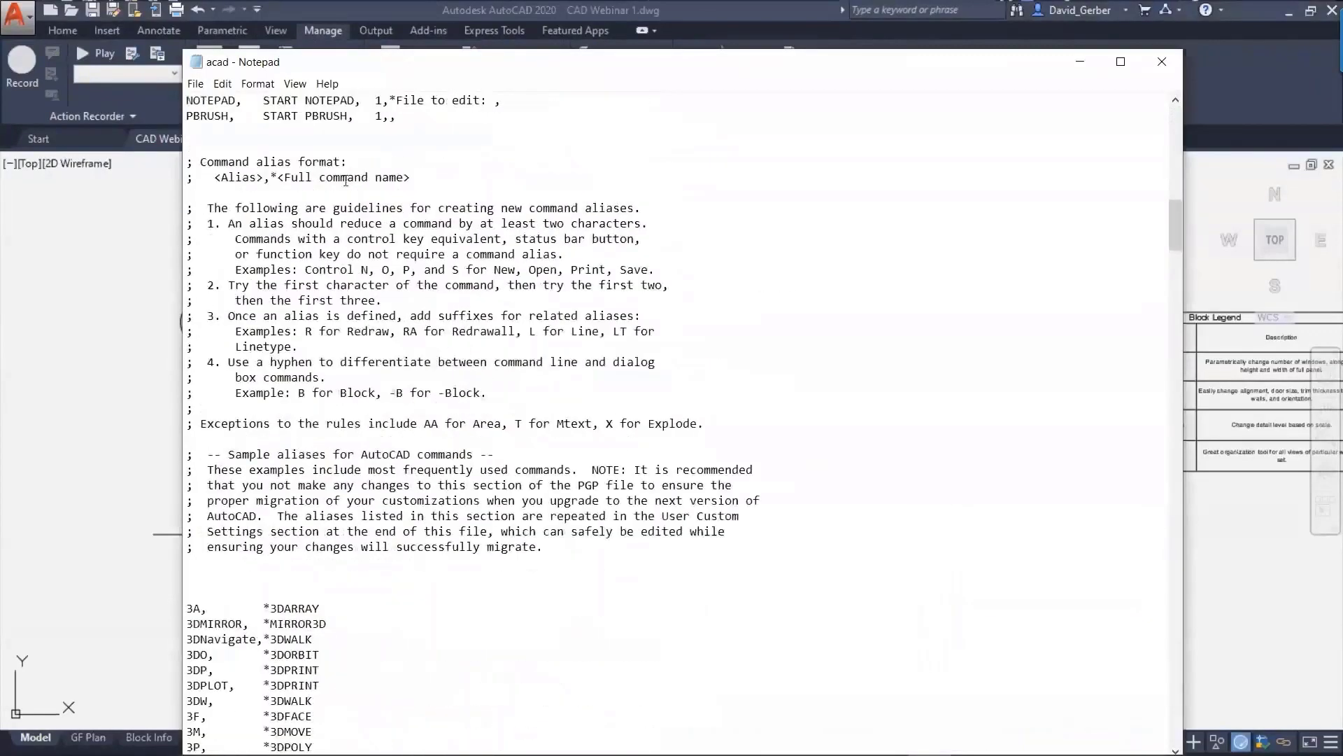
scroll(449, 471, "down", 4)
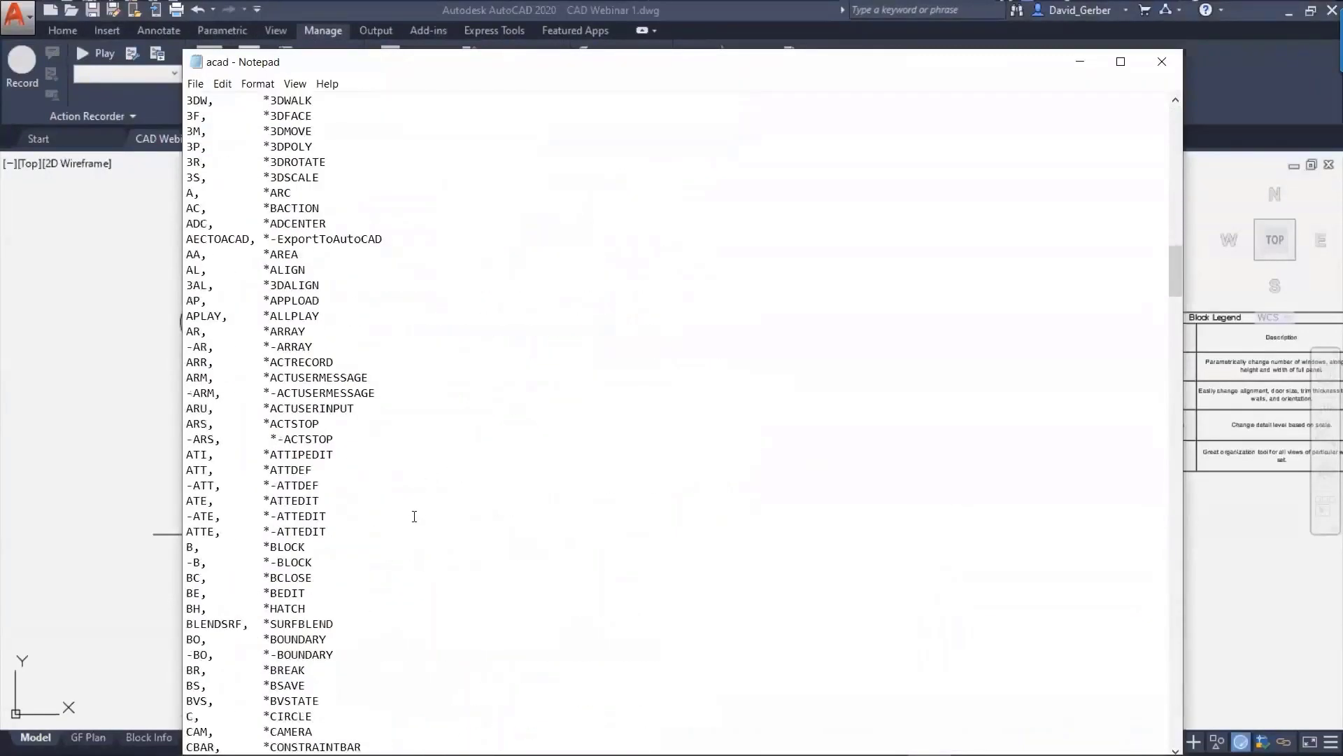
key("ctrl+f")
type("insert")
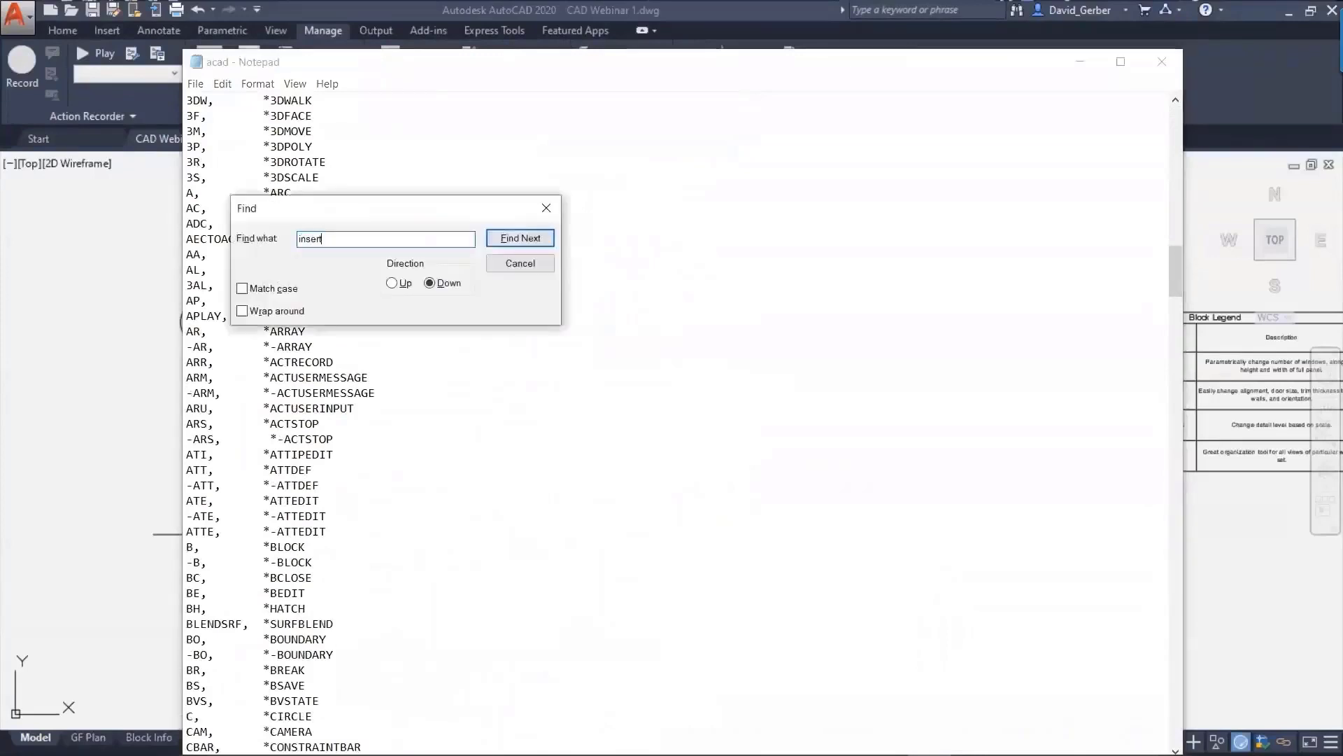
key("Return")
scroll(396, 518, "down", 4)
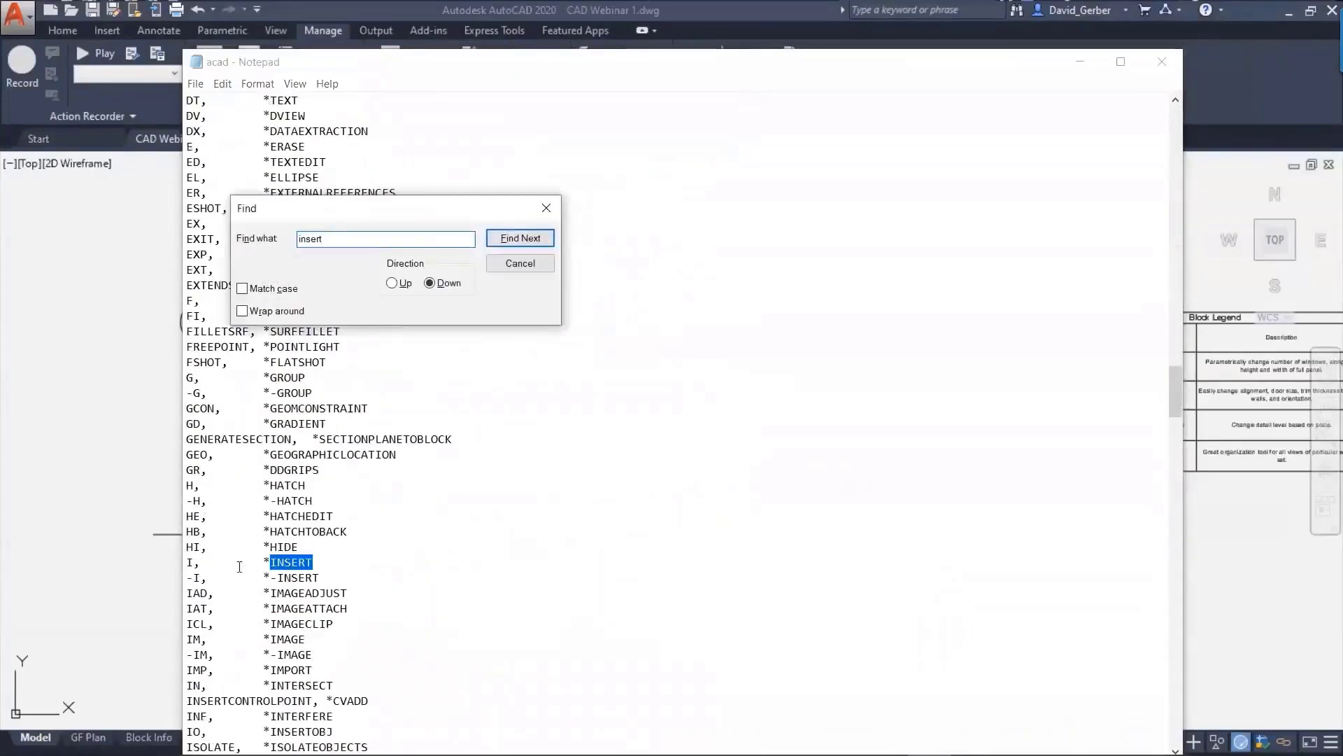
left_click(305, 565)
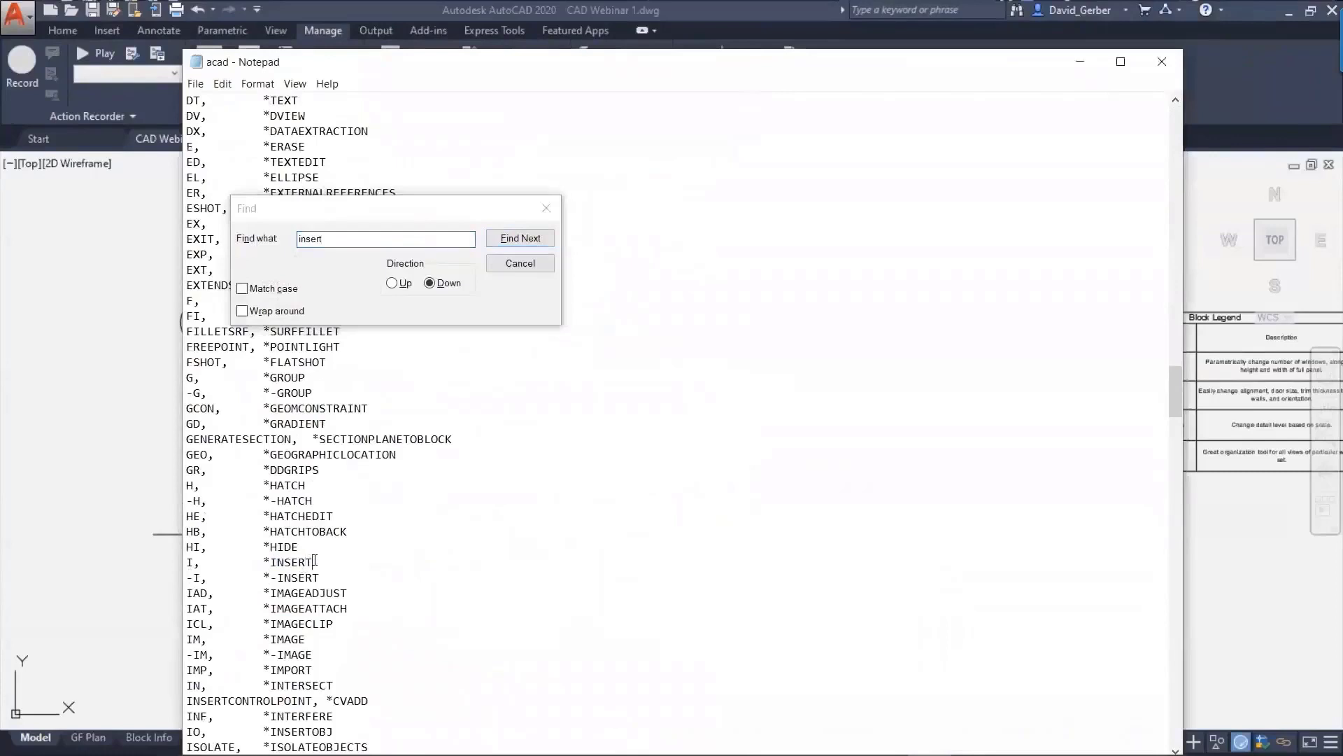
- Change the I alias from INSERT to CLASSICINSERT, end the text search, then save and close the alias file
left_click_drag(314, 562, 275, 558)
left_click(270, 561)
type("CA")
type("ASSIC")
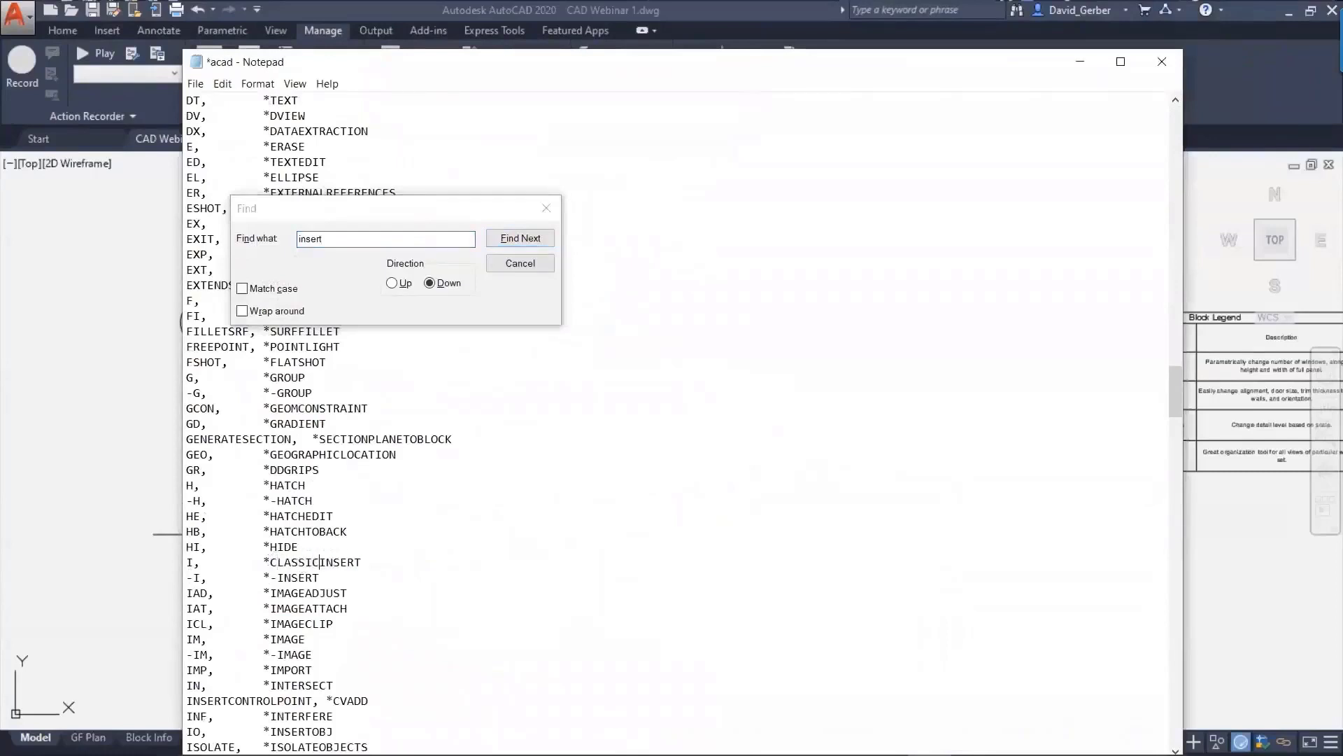
left_click(546, 208)
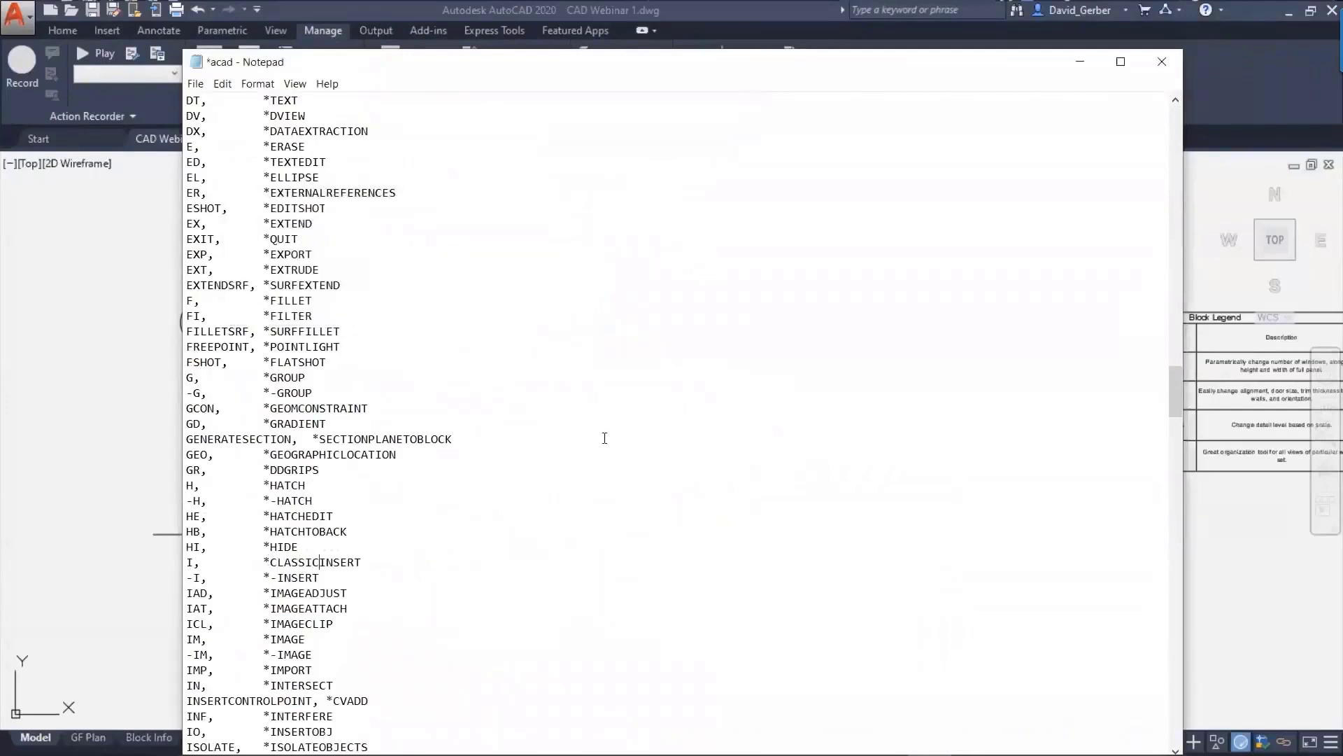
key("ctrl+s")
key("alt+F4")
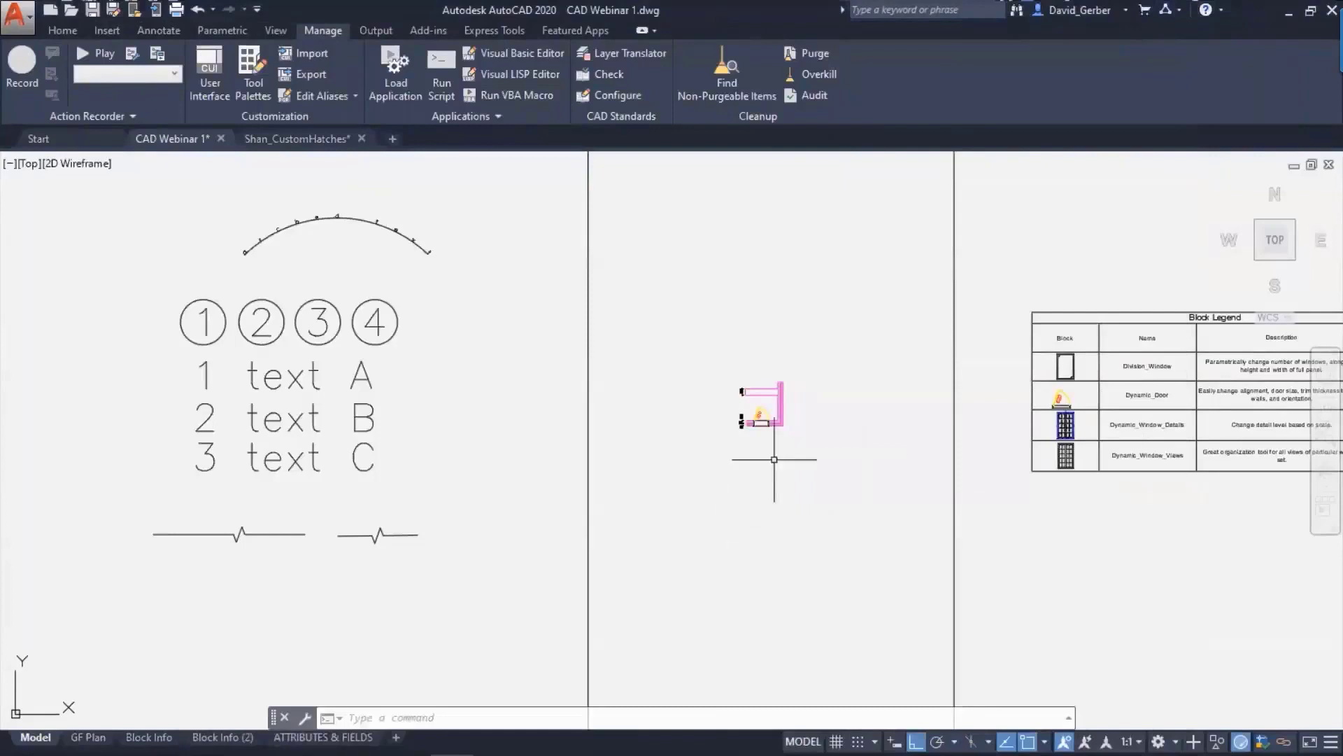
- Reload the command aliases by running REINIT with the PGP File option enabled
type("rein")
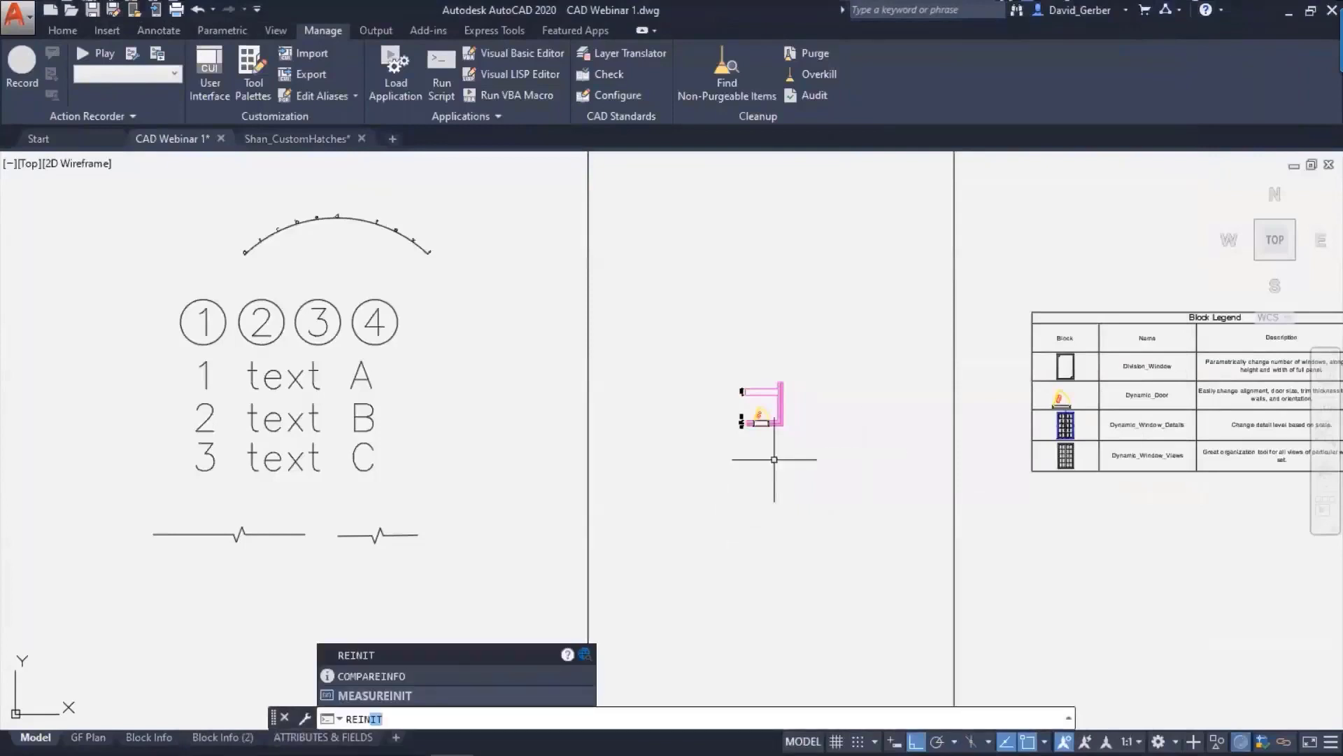
key("Return")
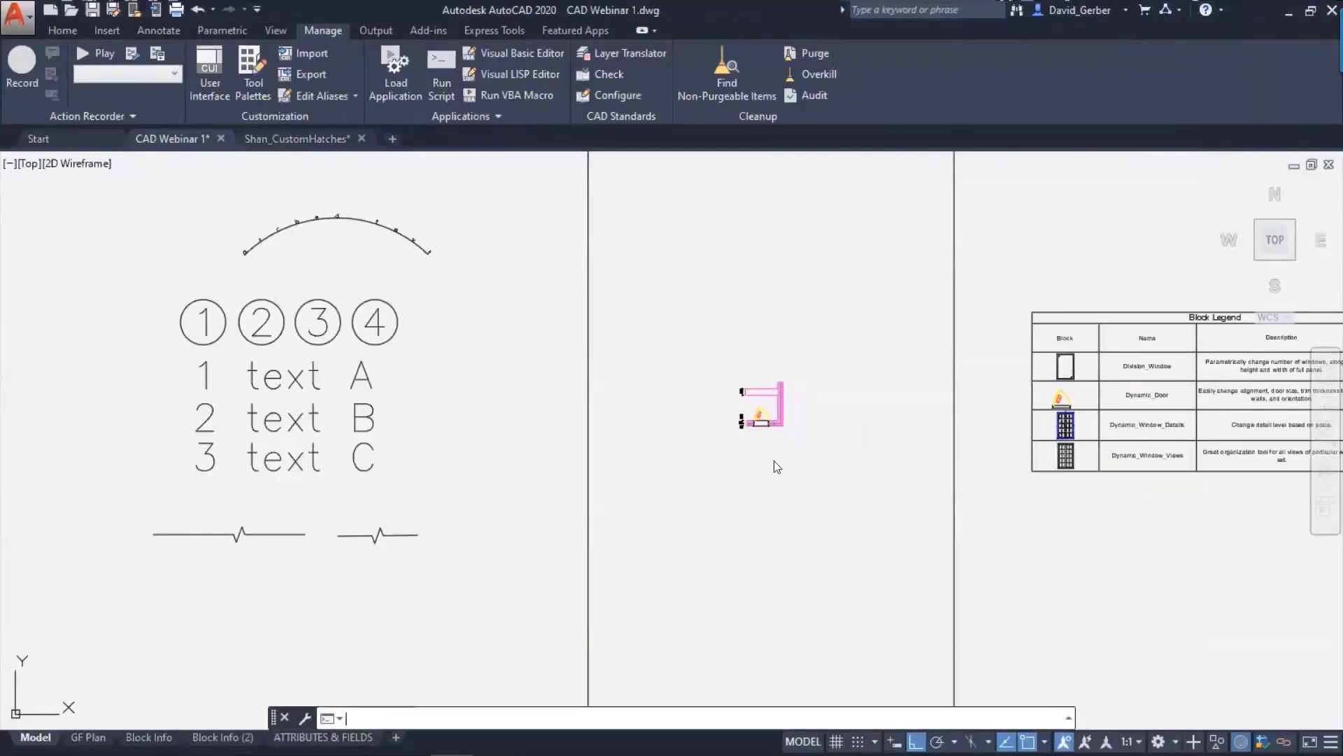
left_click(595, 412)
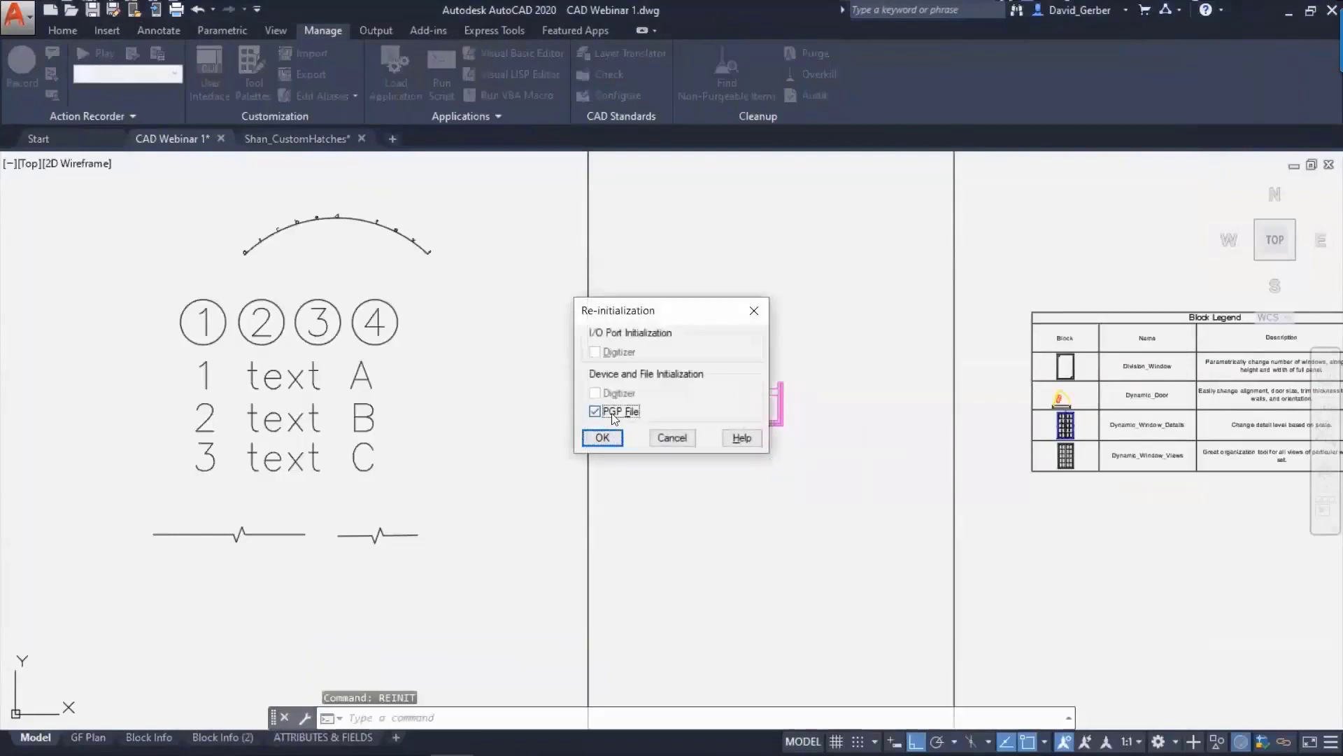
left_click(605, 440)
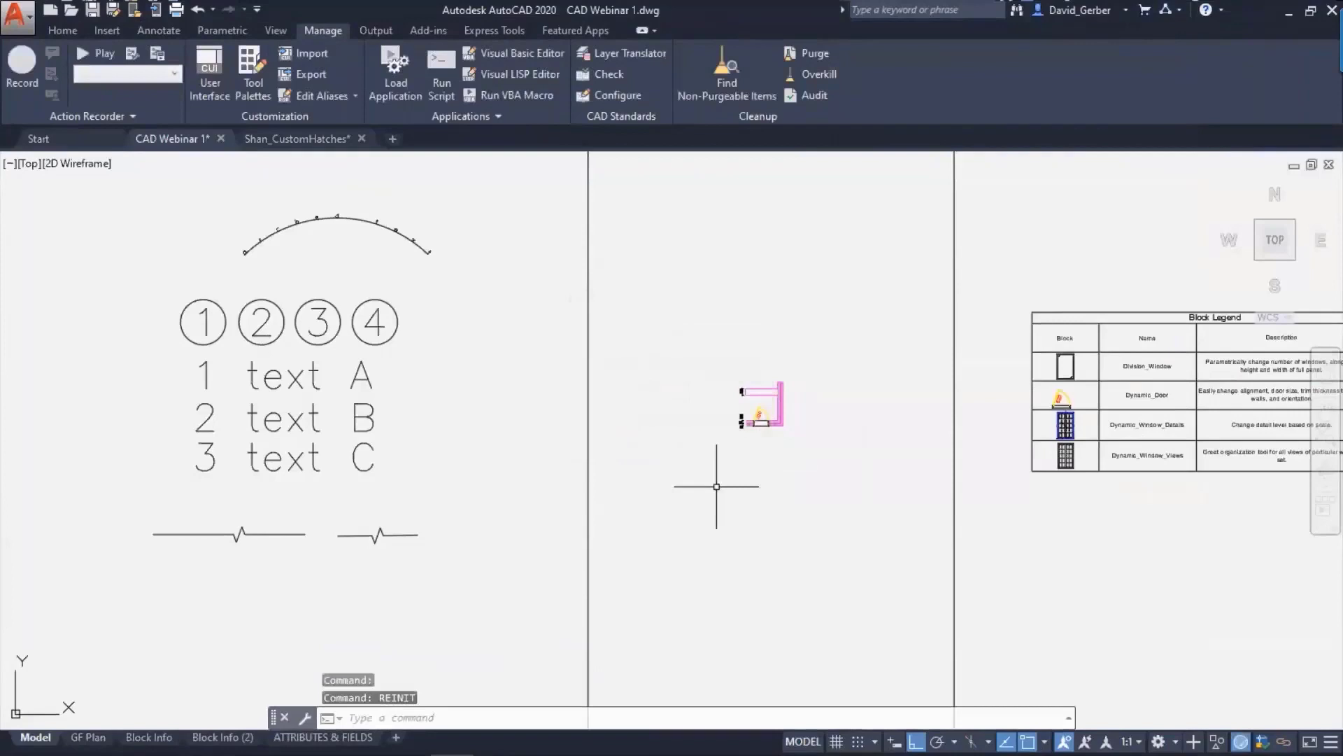
- Test the I alias by running CLASSICINSERT, and dismiss the Insert dialog without inserting a block
type("I")
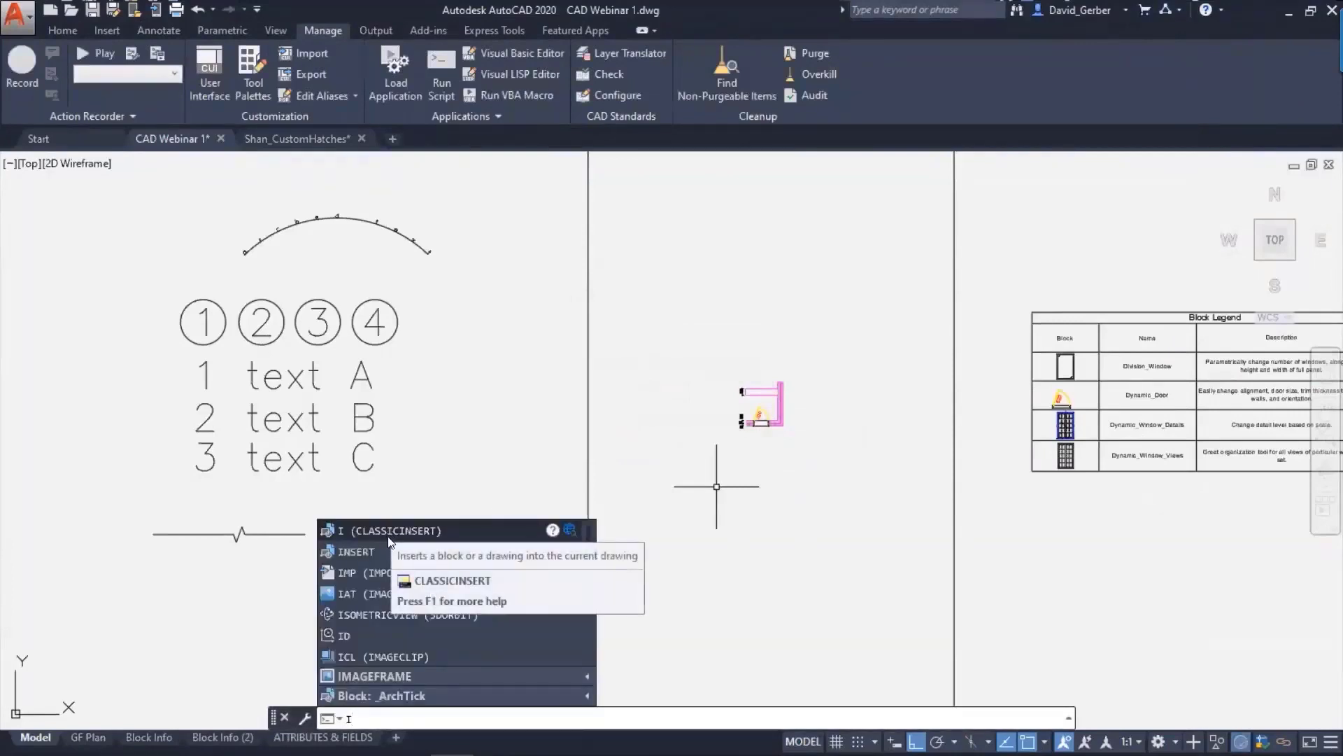
left_click(385, 536)
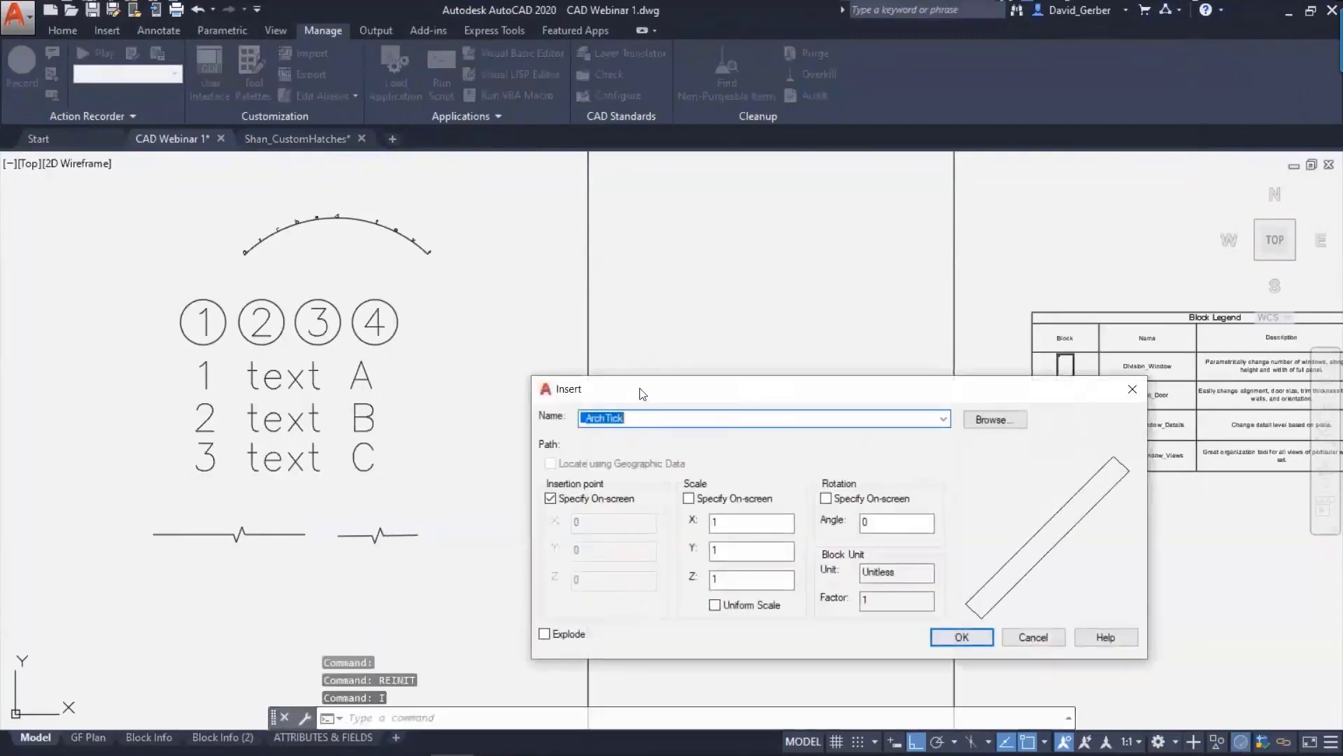
left_click_drag(633, 385, 587, 339)
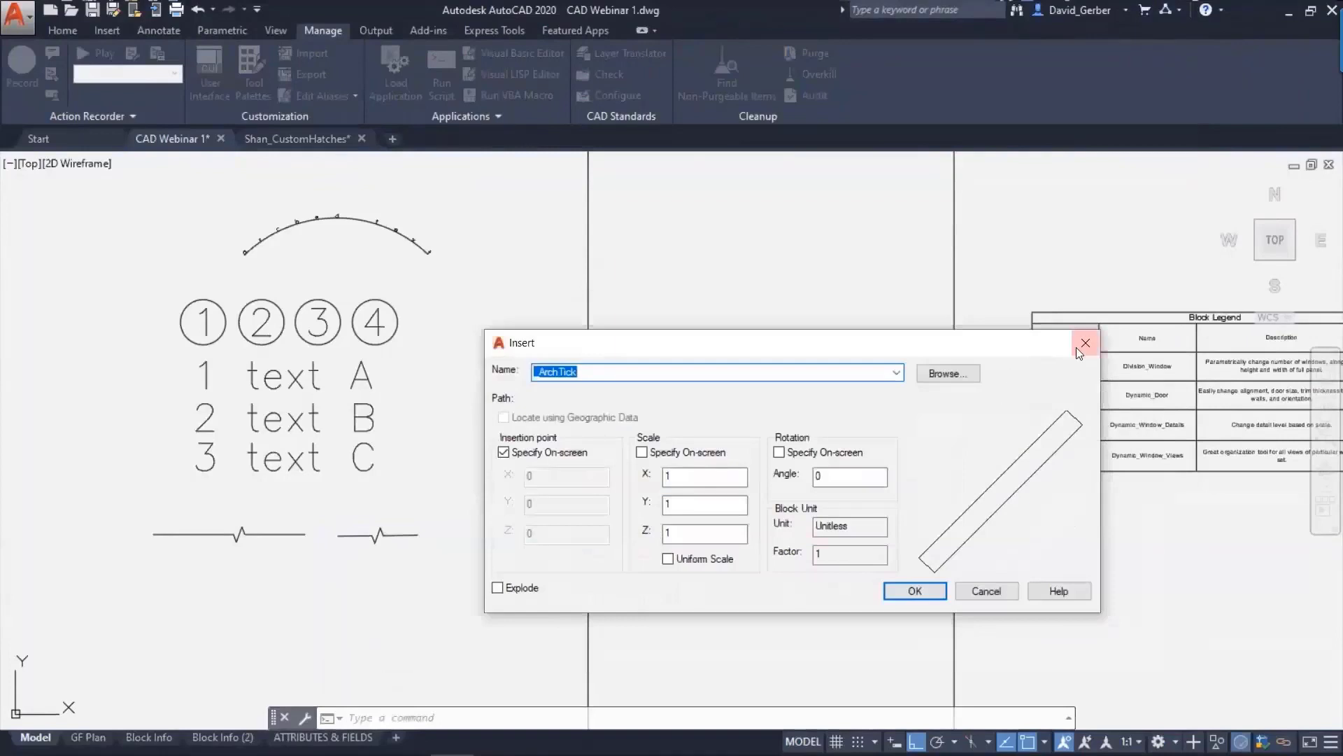
key("Return")
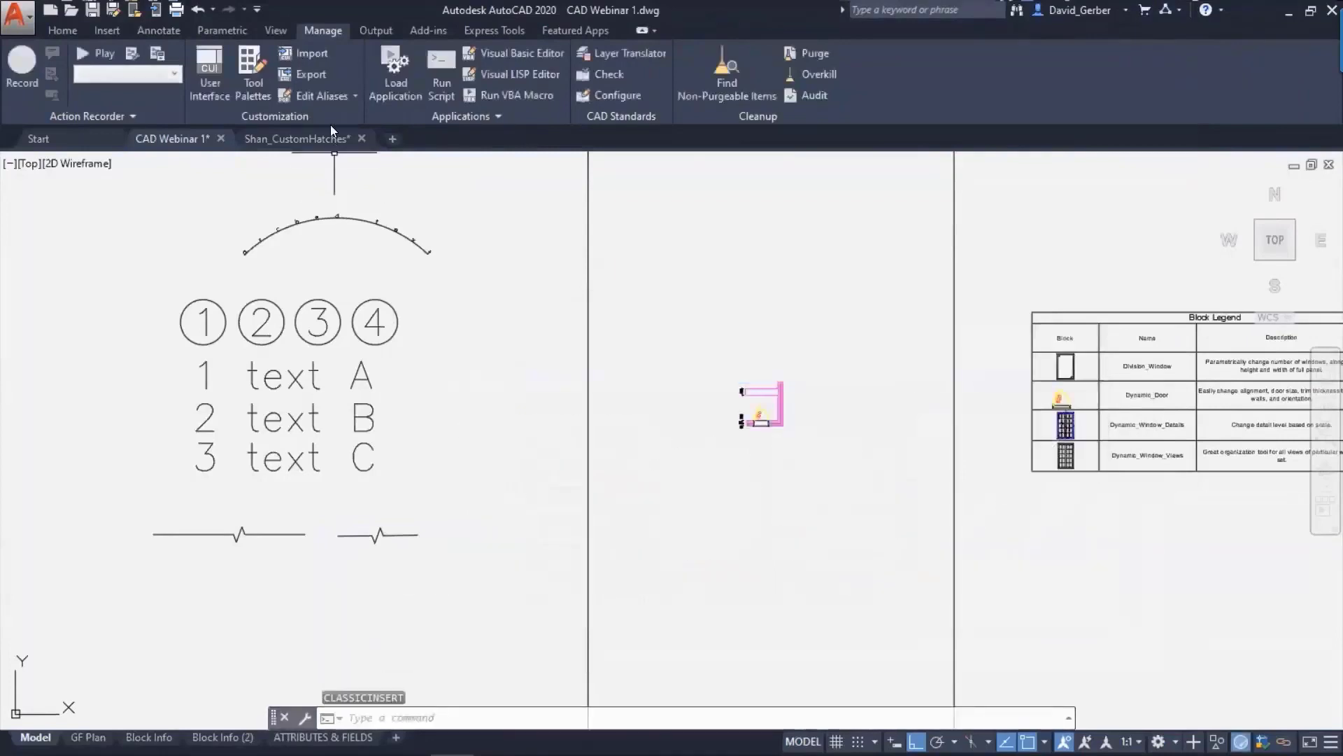
- Reopen the acad.pgp alias file and inspect its full Support folder path in the Save As dialog, without saving
left_click(332, 94)
left_click(326, 123)
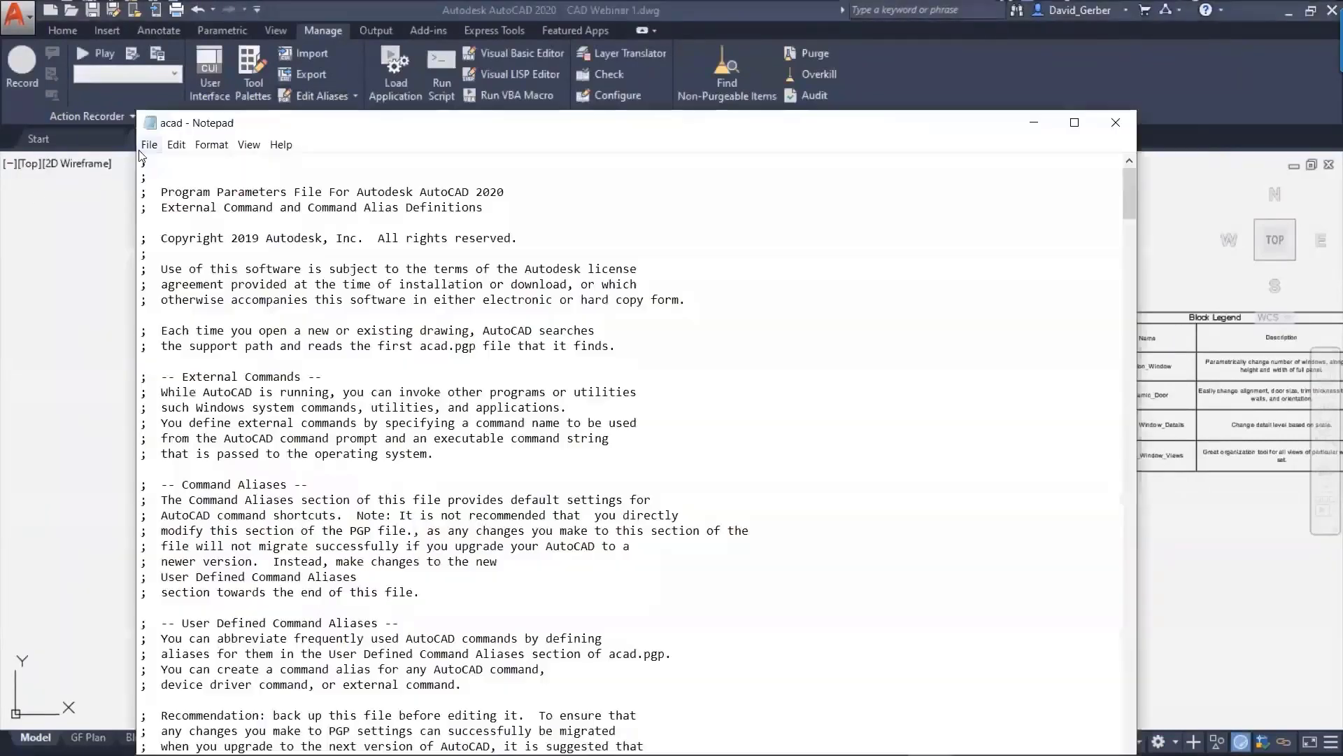
left_click(149, 144)
left_click(209, 226)
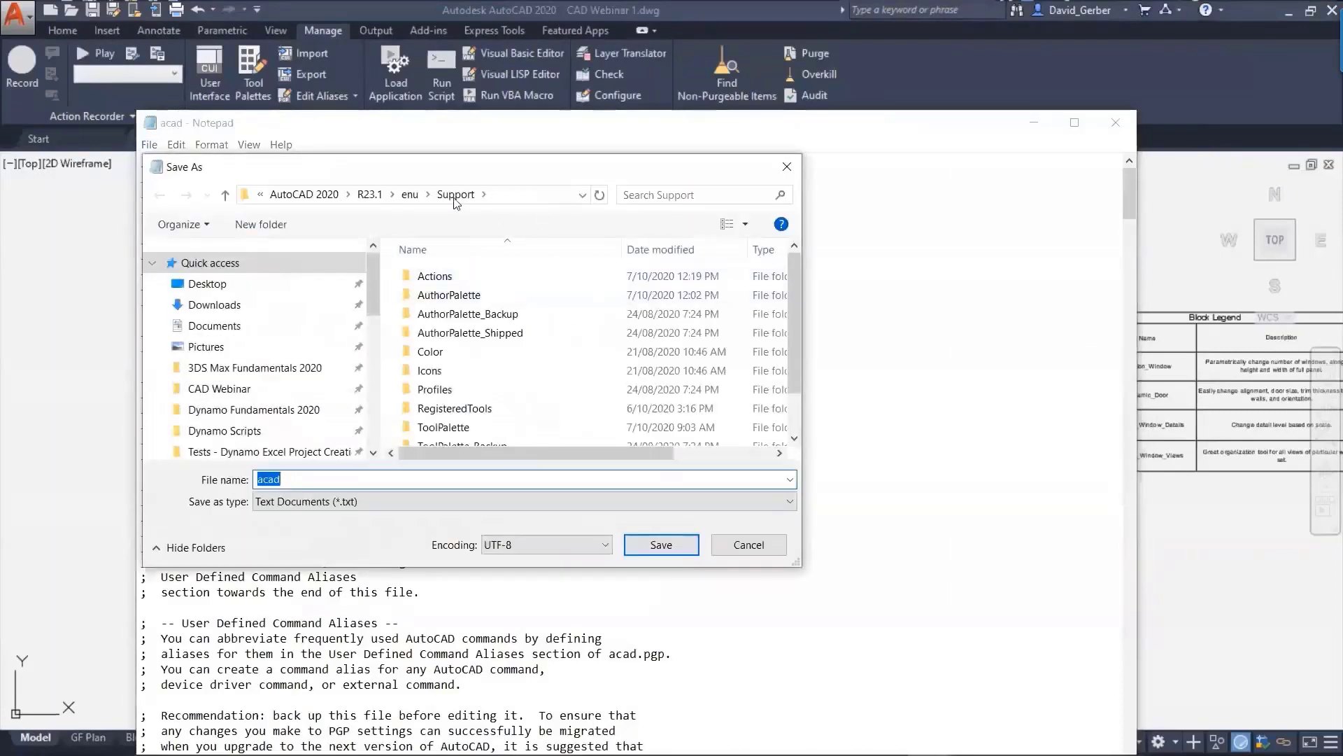
left_click(521, 198)
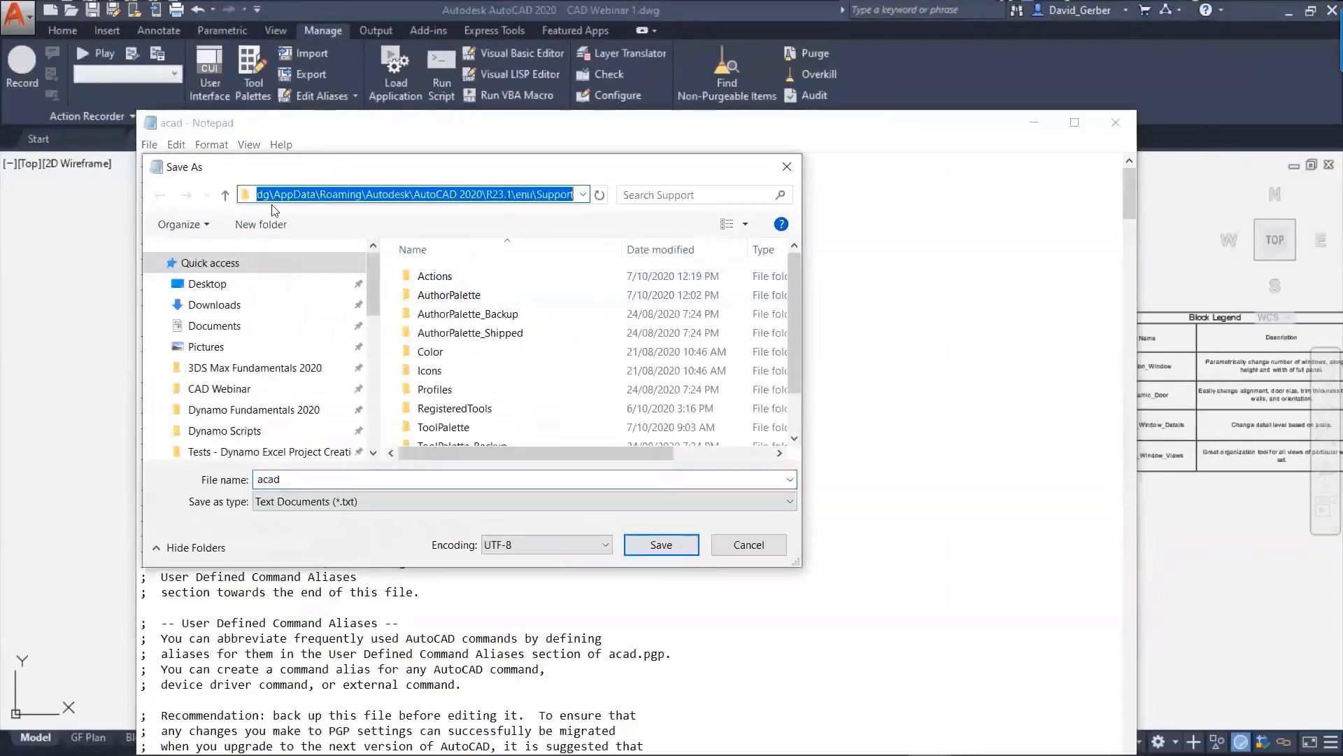
mouse_move(330, 191)
left_mouse_down()
mouse_move(293, 194)
mouse_move(348, 194)
left_mouse_up()
left_click(291, 194)
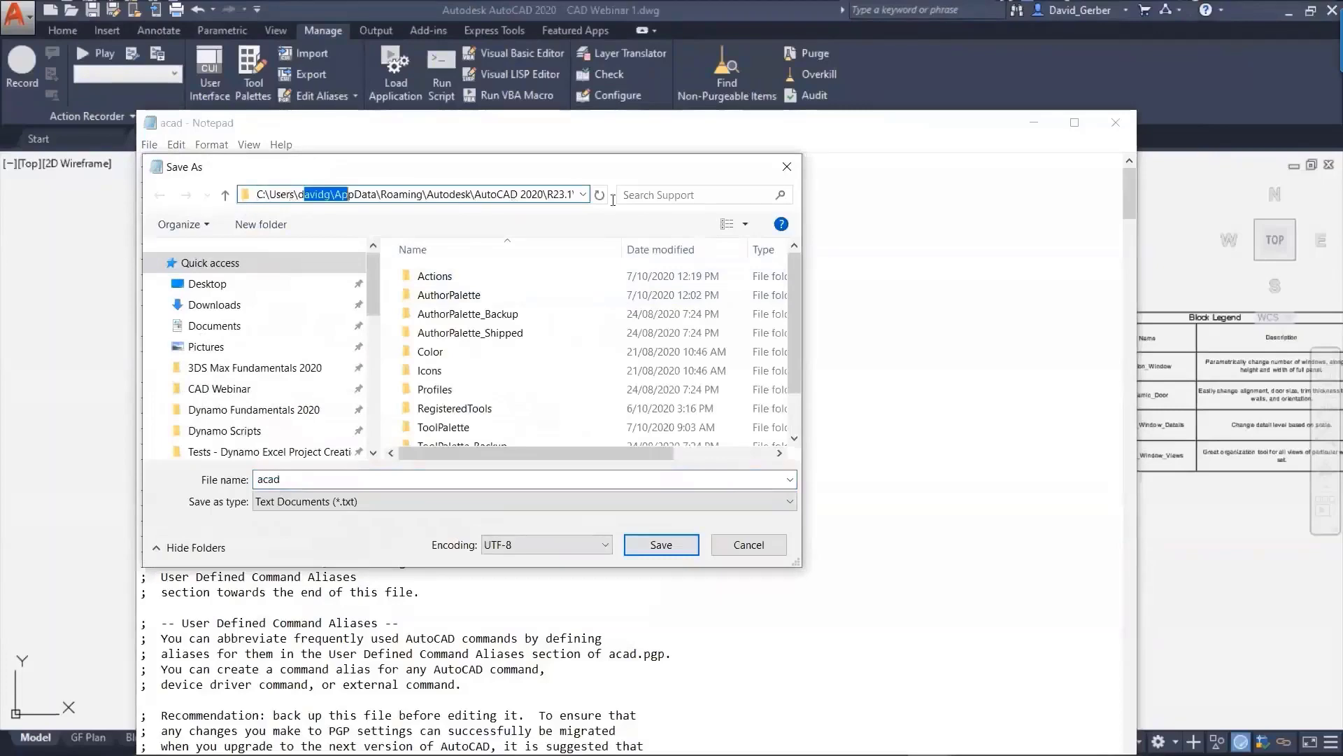
left_click(777, 161)
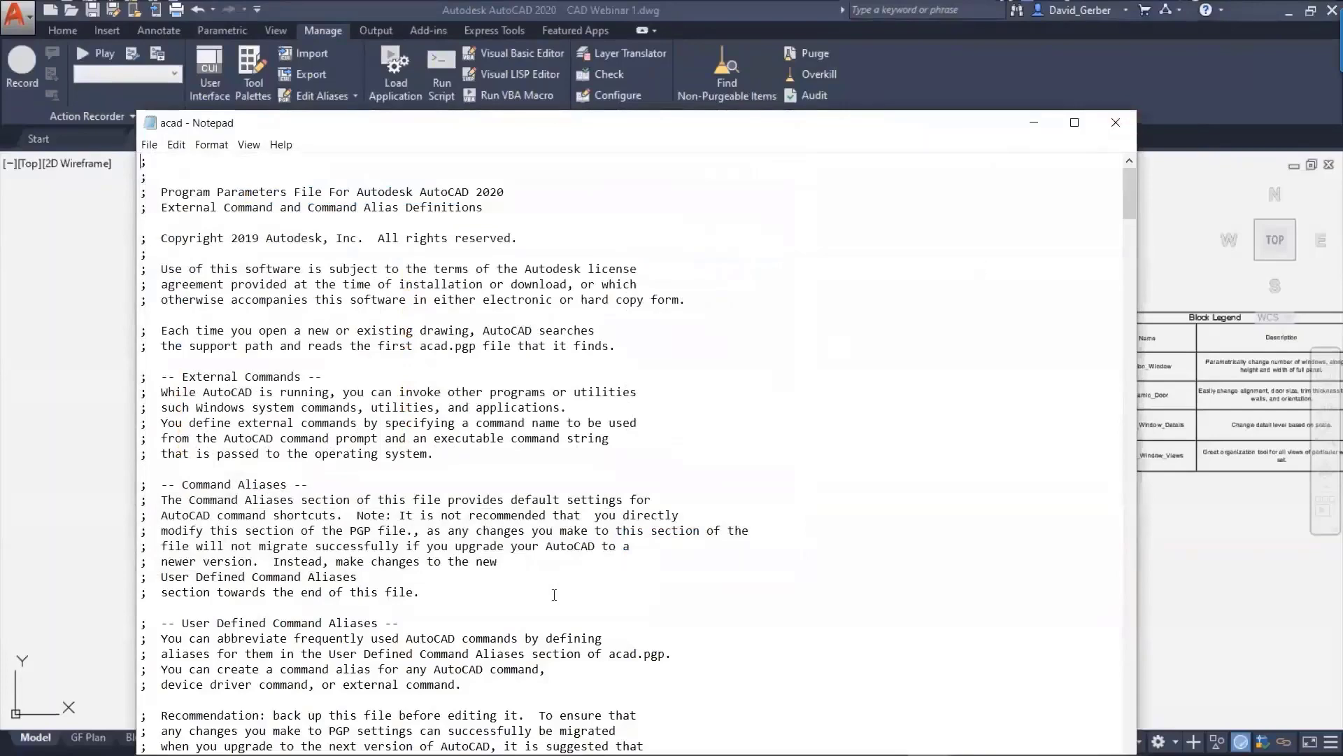
- Examine the CI, *CIRCLE and C, *COPY entries under User Defined Command Aliases, and check the C alias at the AutoCAD command line
scroll(385, 613, "down", 7)
scroll(385, 613, "down", 1)
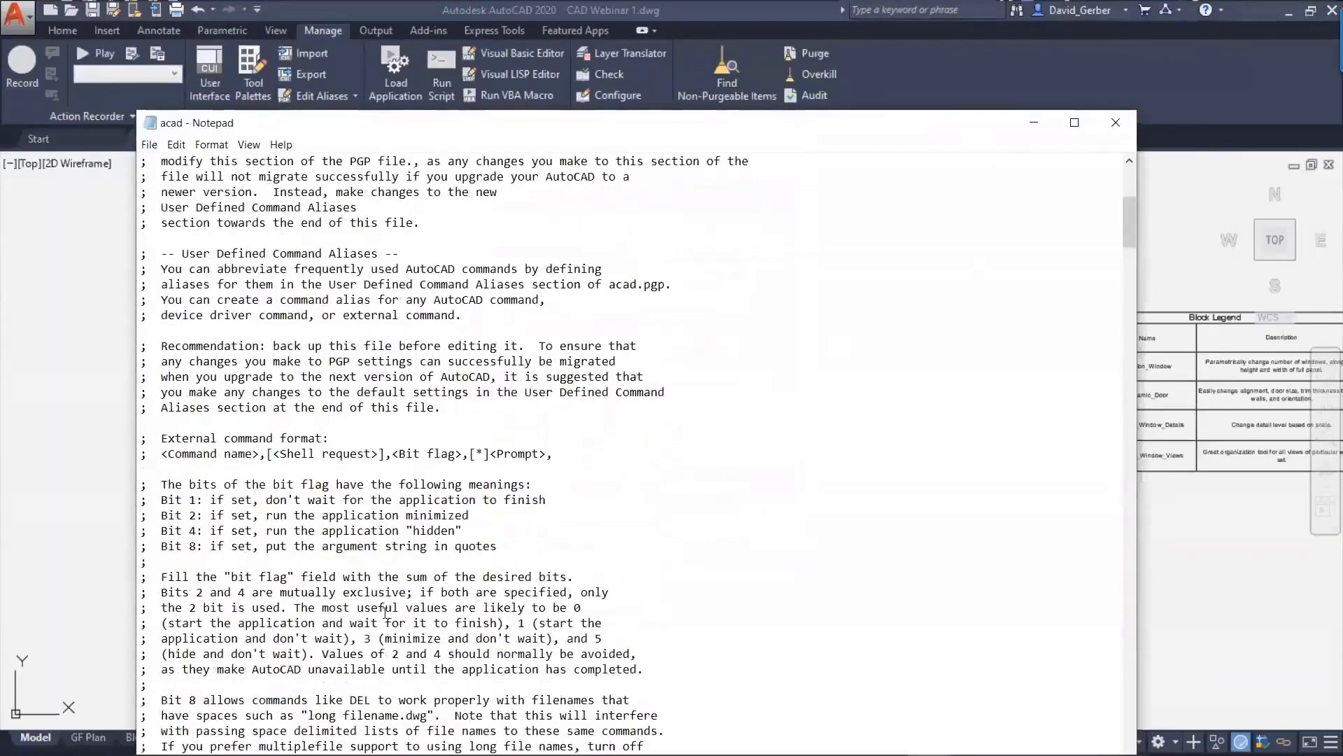
scroll(386, 613, "down", 5)
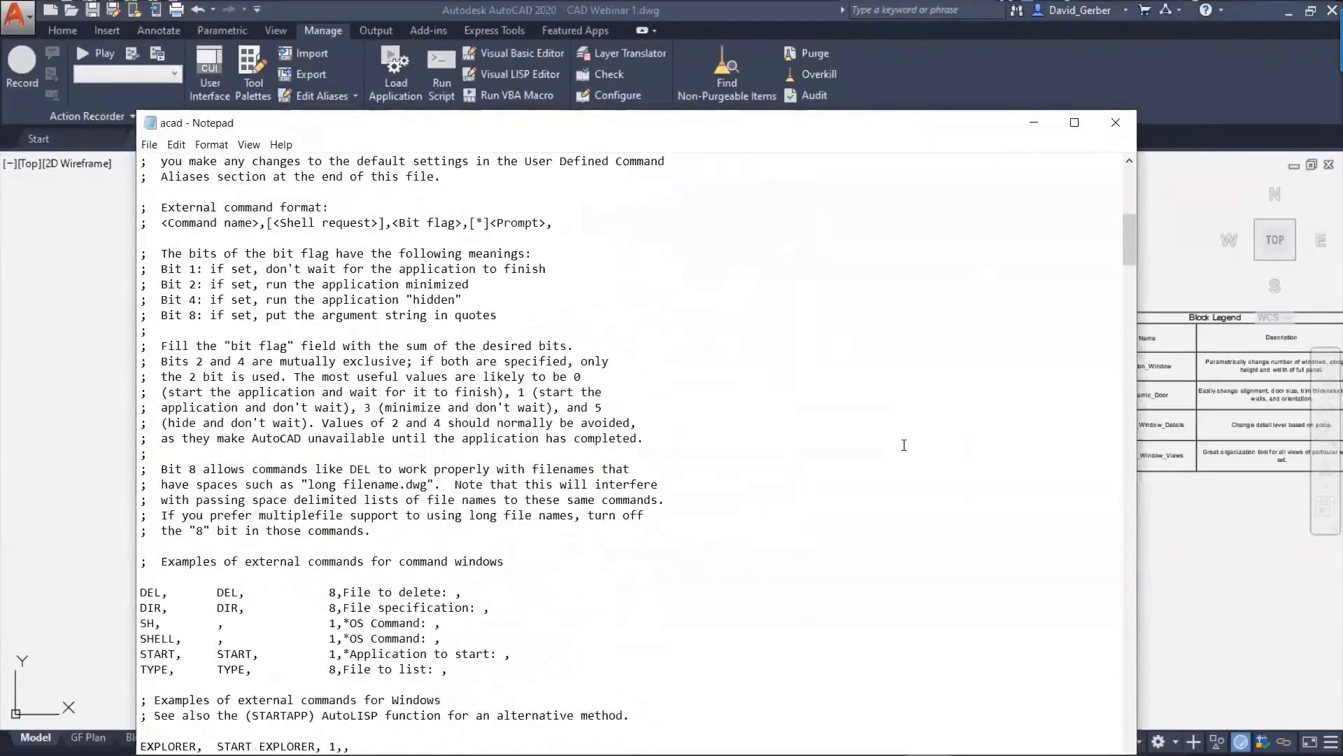
scroll(903, 445, "down", 8)
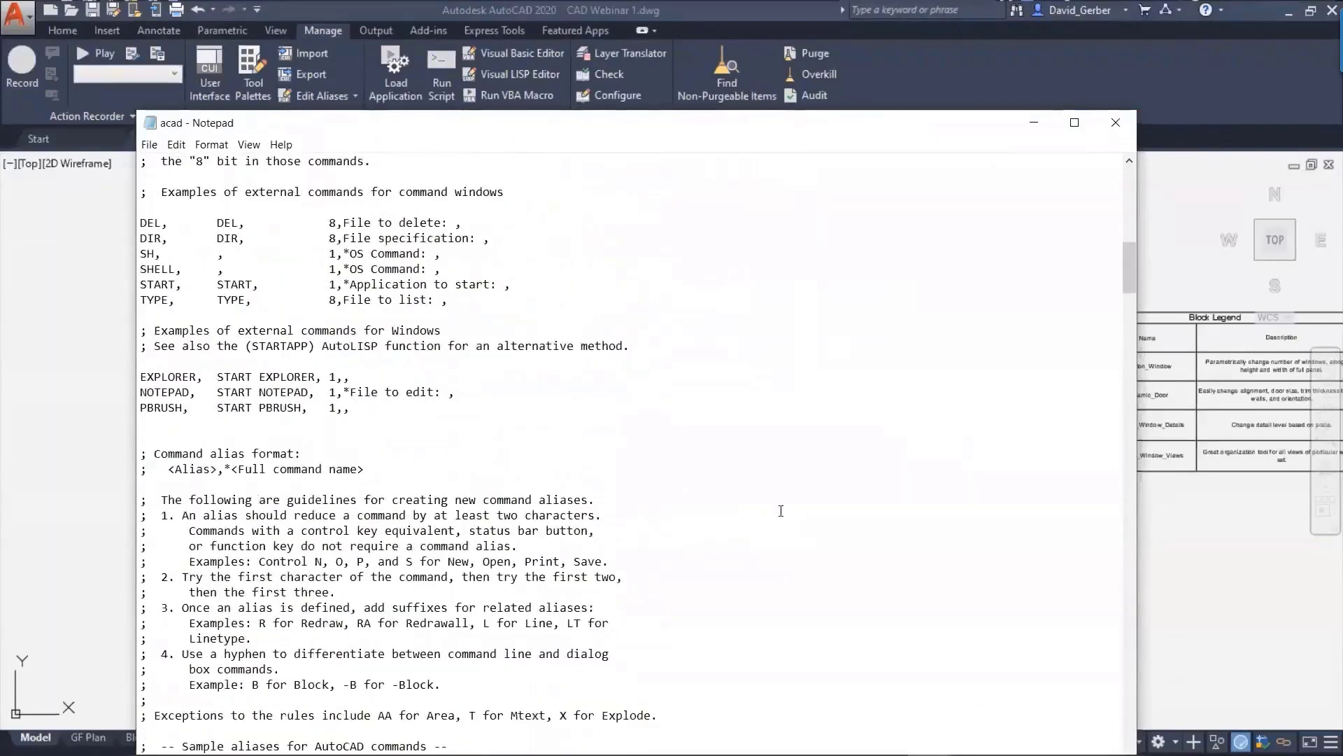
scroll(781, 511, "down", 3)
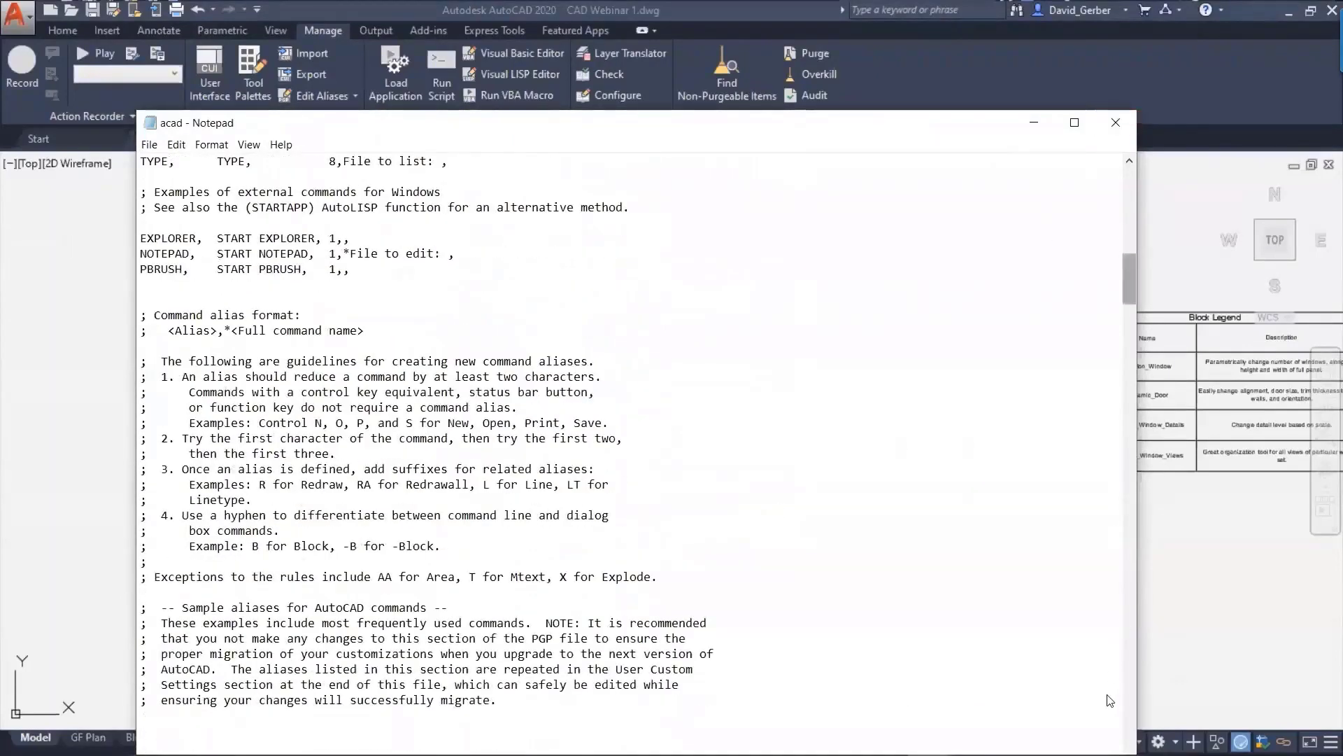
left_click_drag(1111, 700, 1070, 726)
scroll(426, 442, "down", 9)
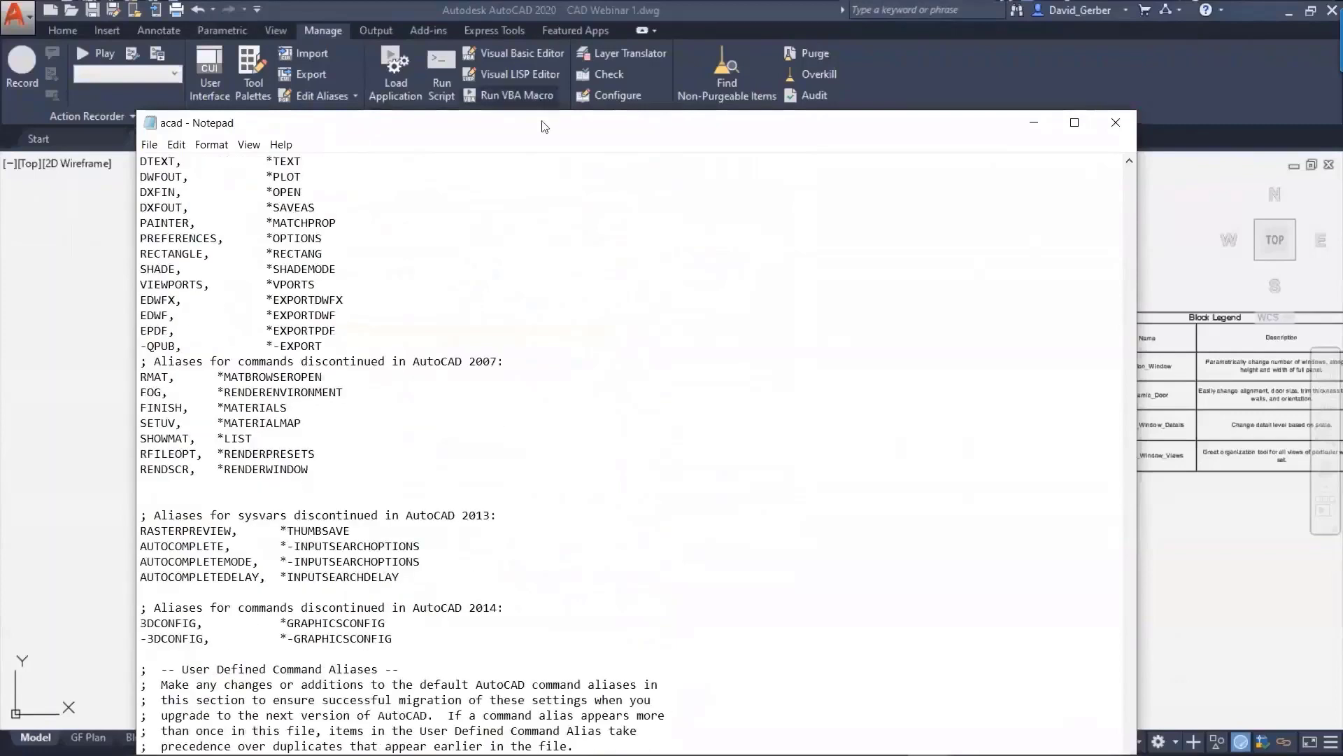
left_click_drag(265, 728, 148, 716)
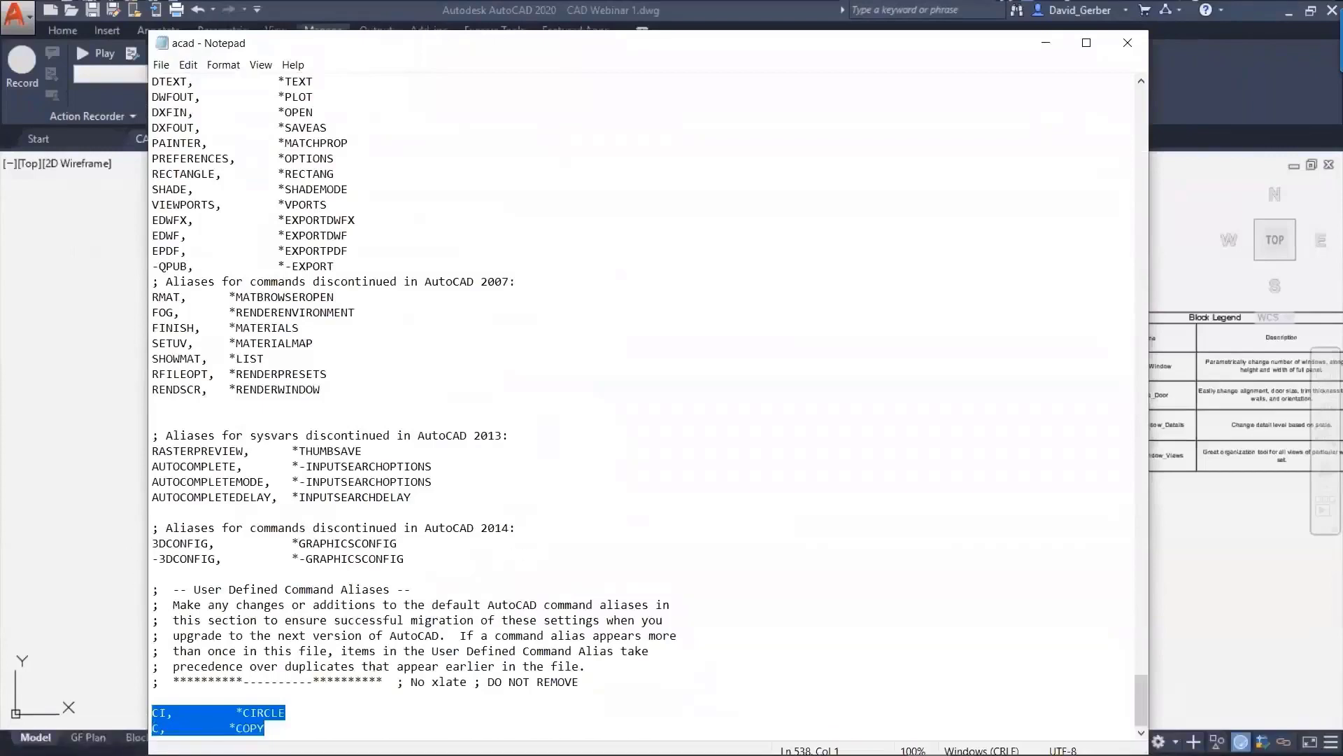
left_click(128, 549)
type("c")
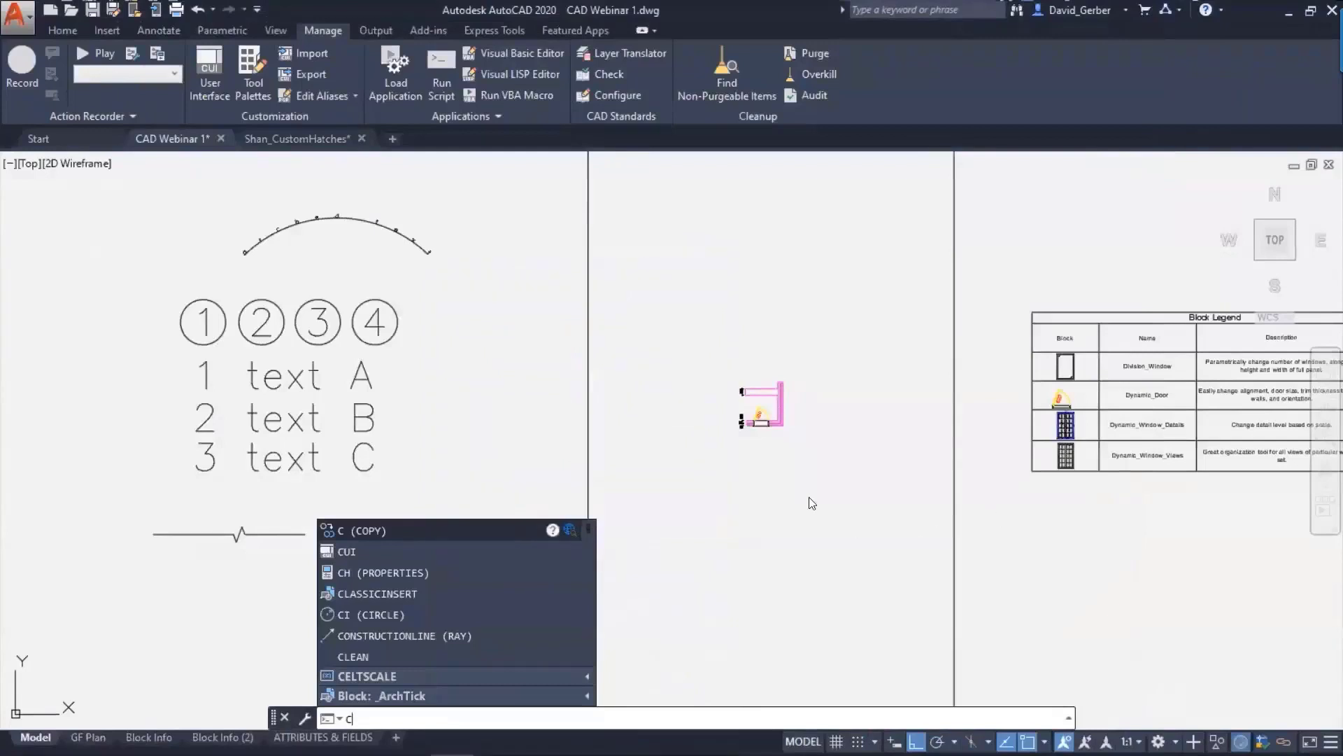
- Open the Customize User Interface editor with CUI, search the command list for "extwal" and select ExtWall - 240
scroll(780, 420, "up", 10)
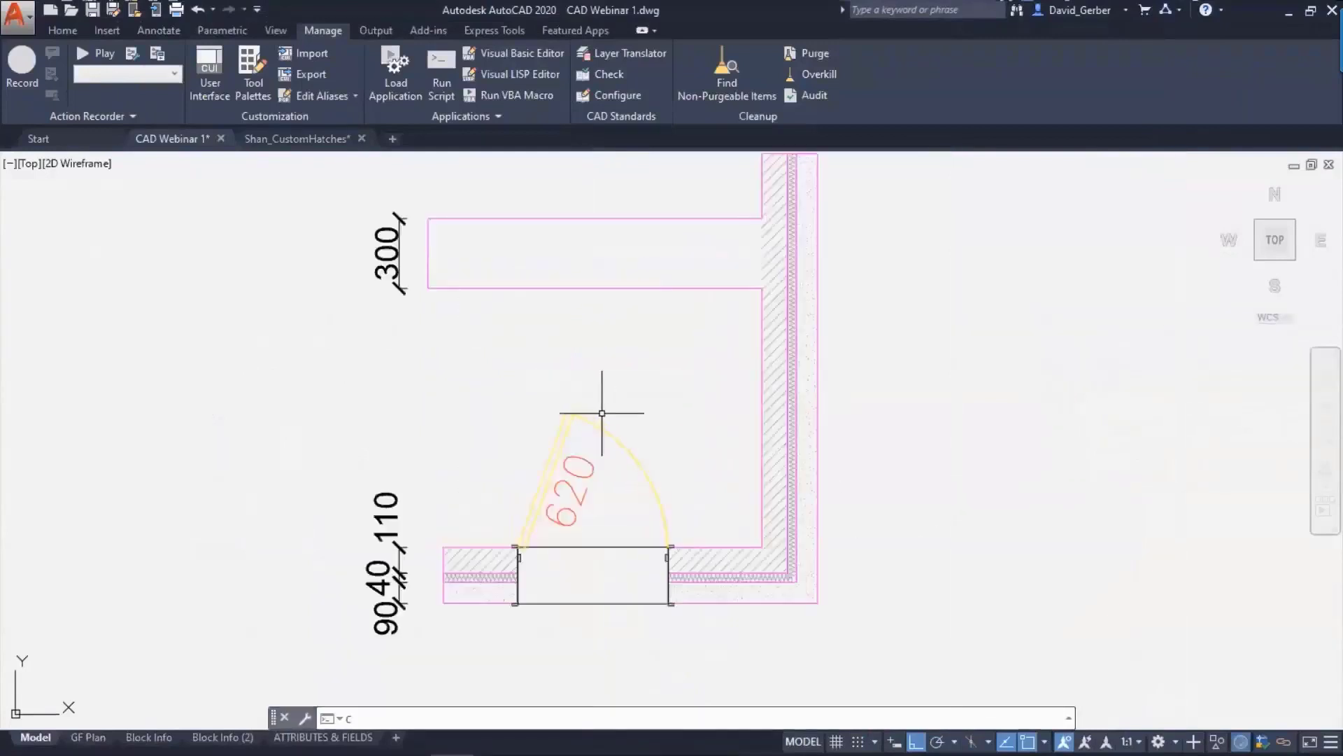
middle_click_drag(602, 413, 580, 454)
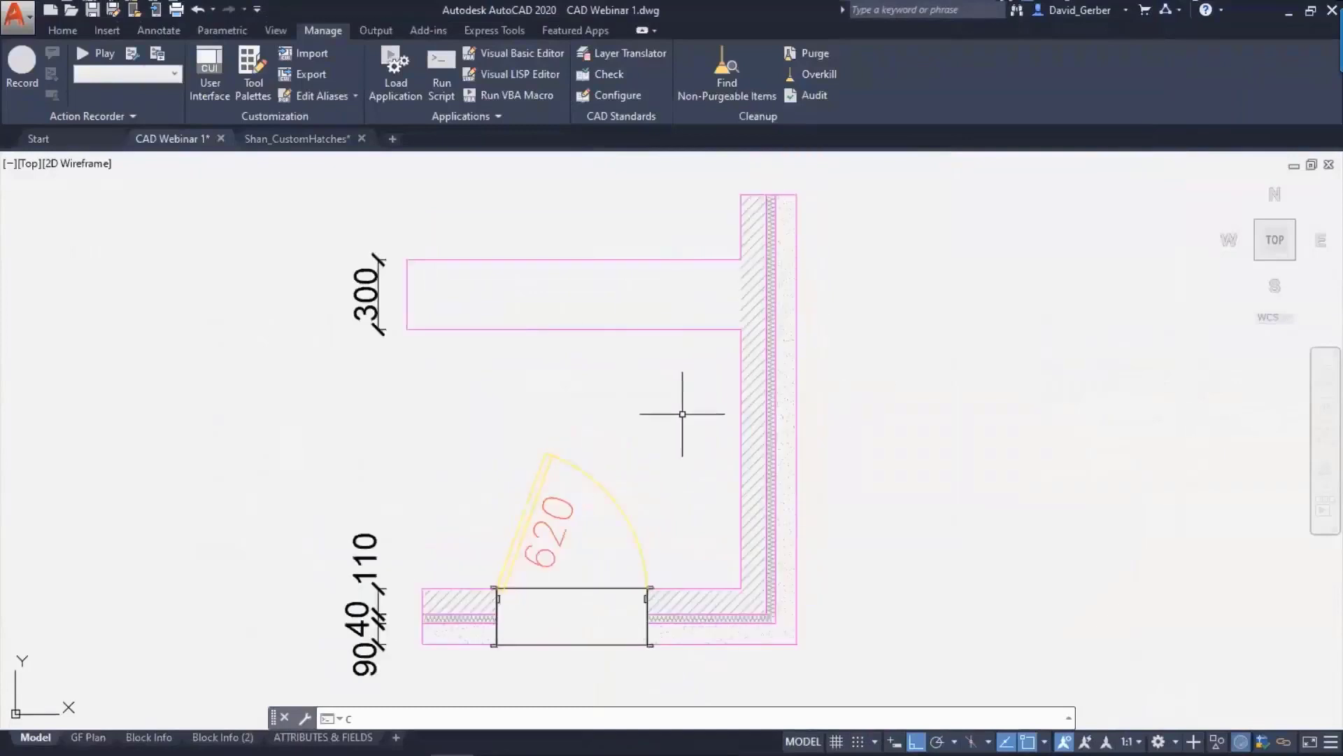
type("cui")
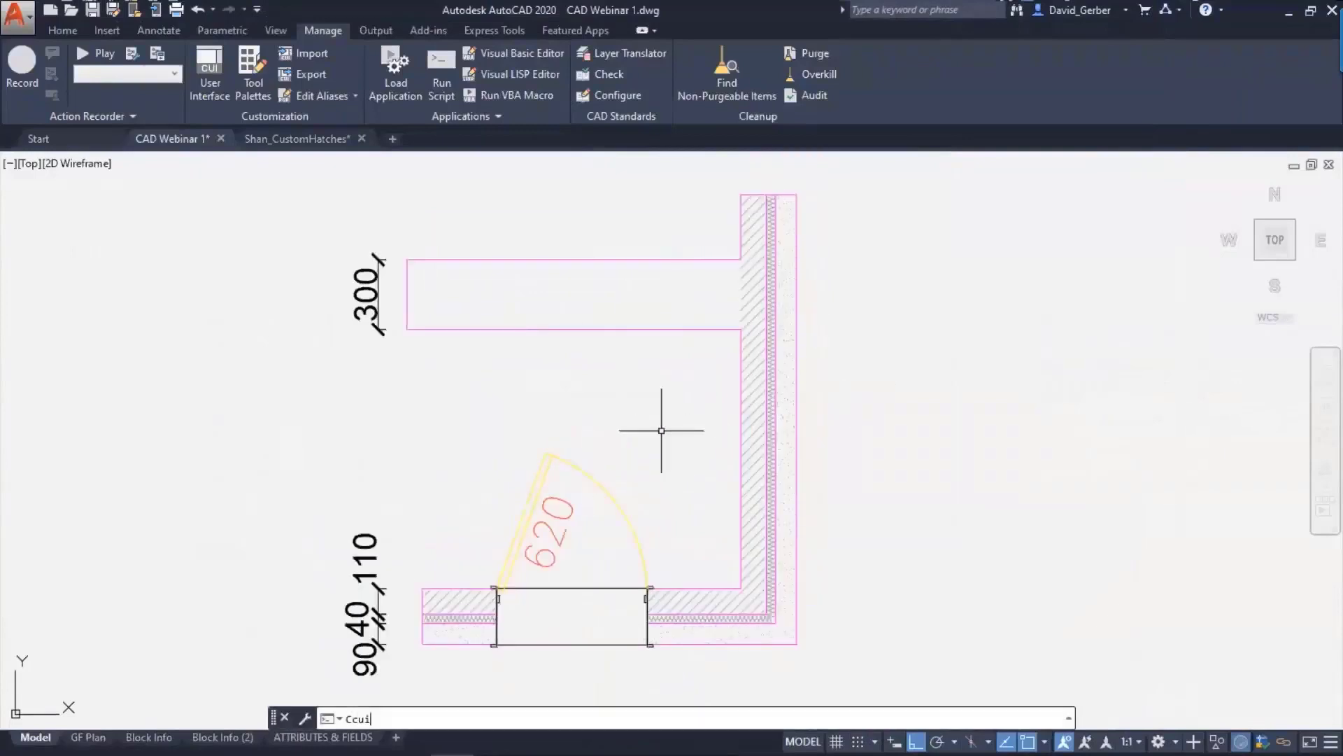
key("Return")
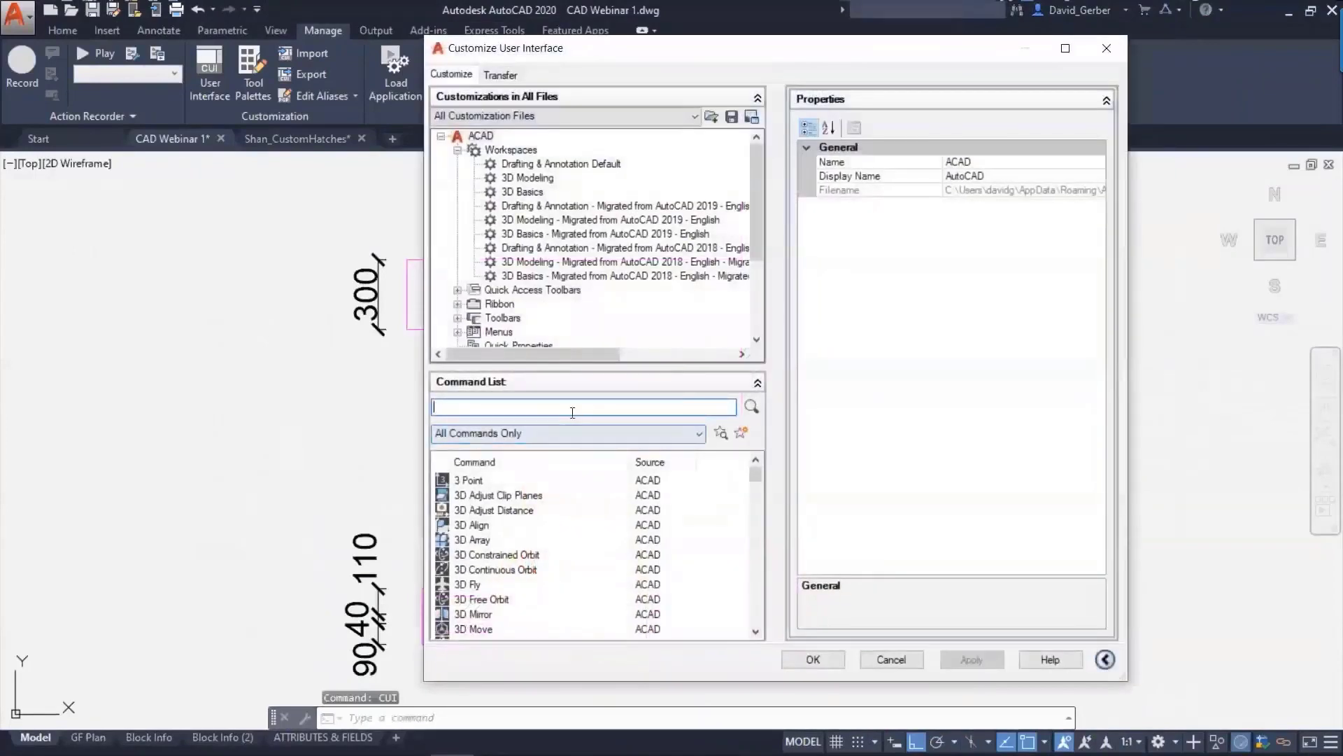
type("ext")
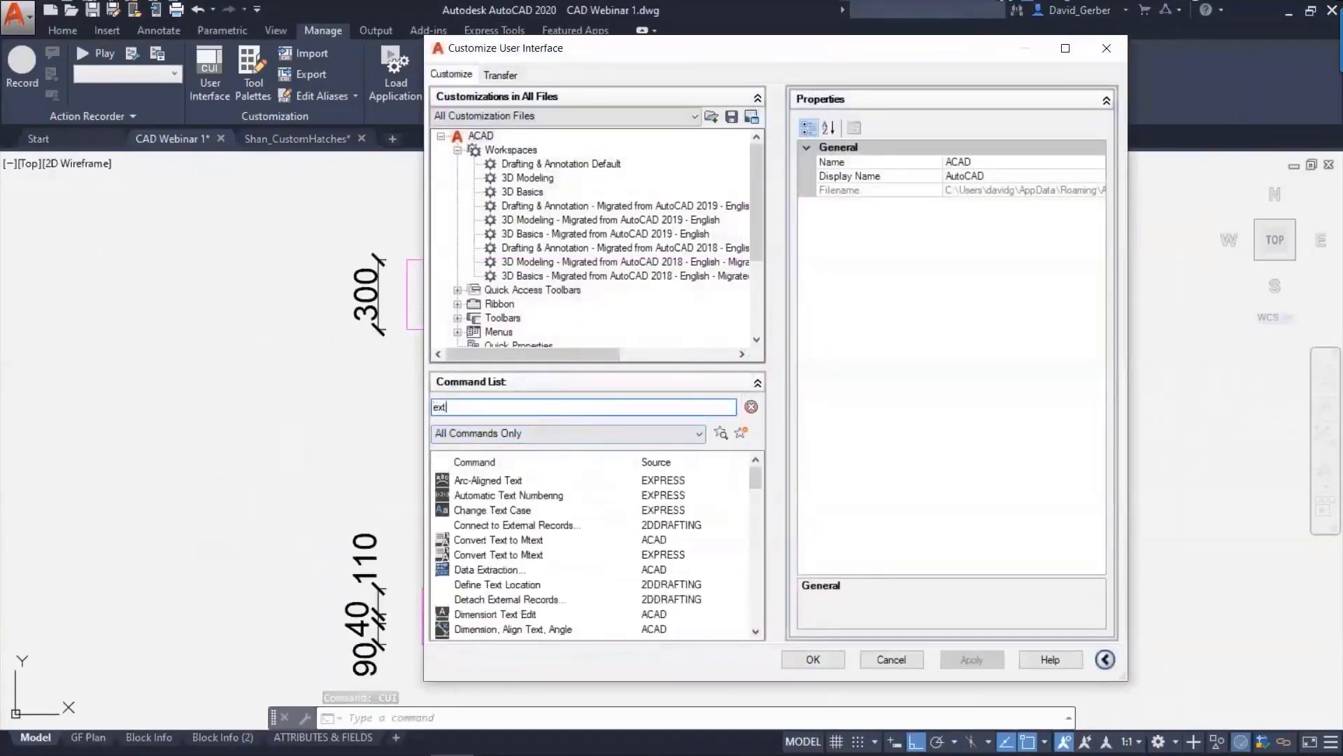
type("wal")
left_click(478, 482)
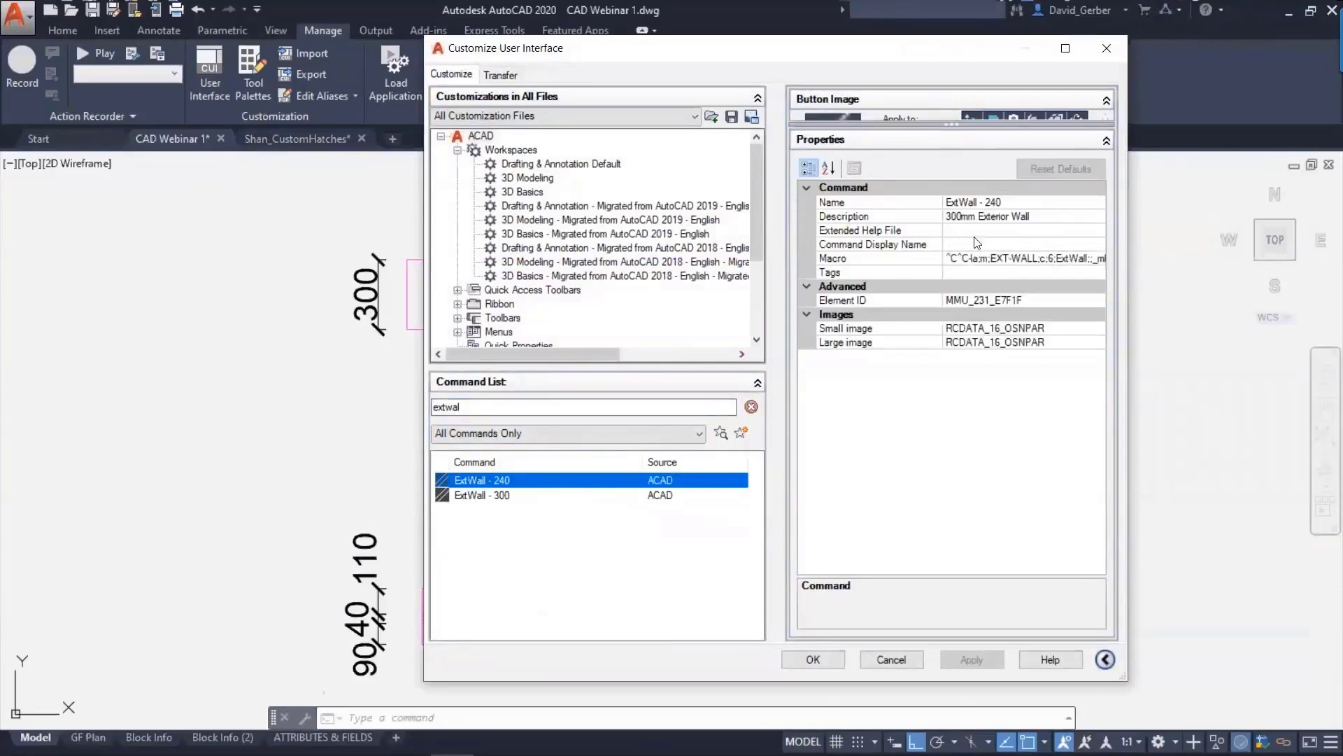
- Enlarge the button image area, view the ExtWall - 300 command's properties and close the customization editor
left_click_drag(864, 125, 872, 268)
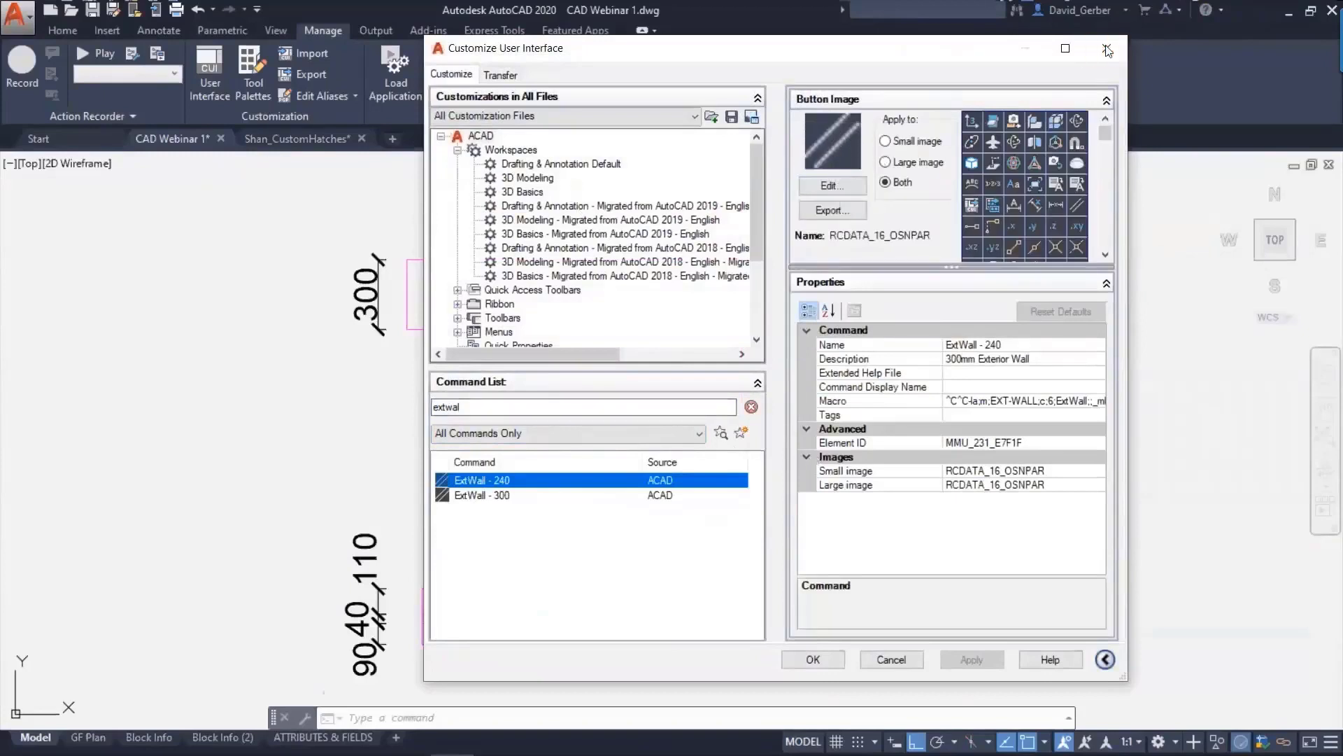
left_click(485, 496)
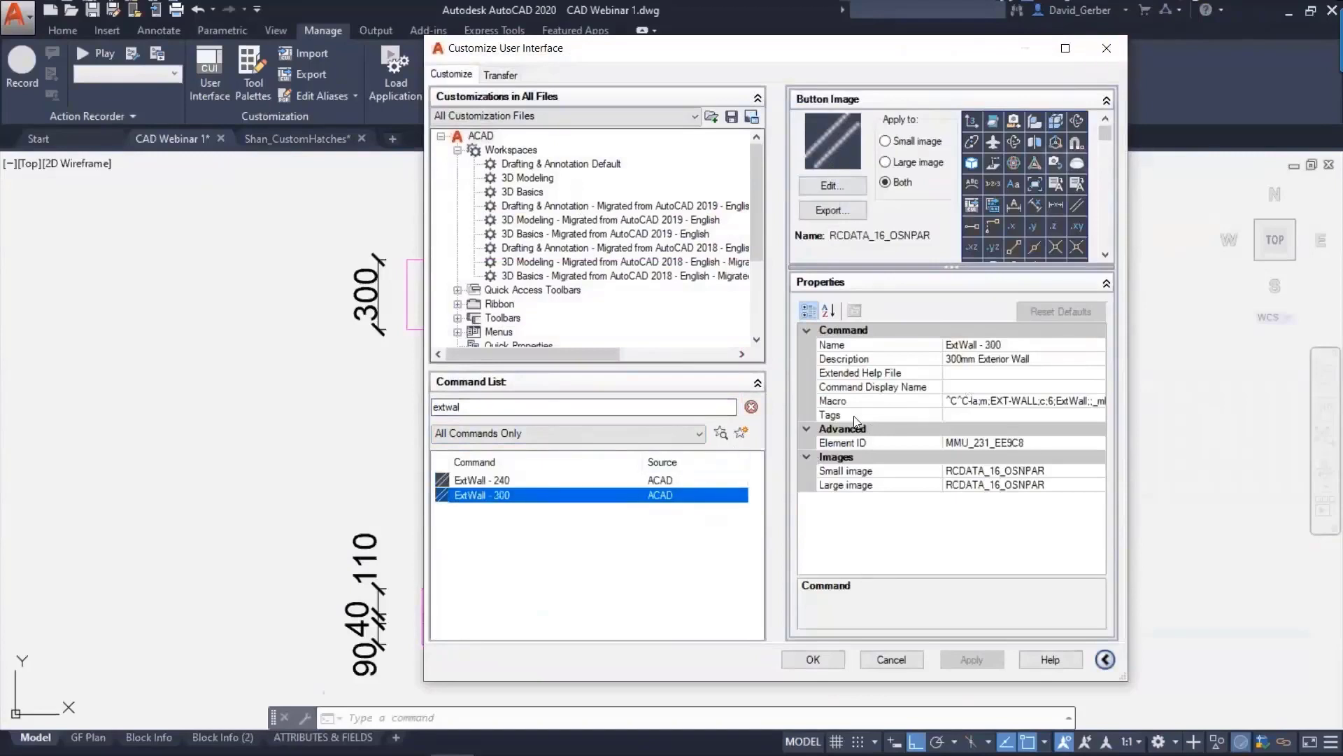
left_click(1104, 49)
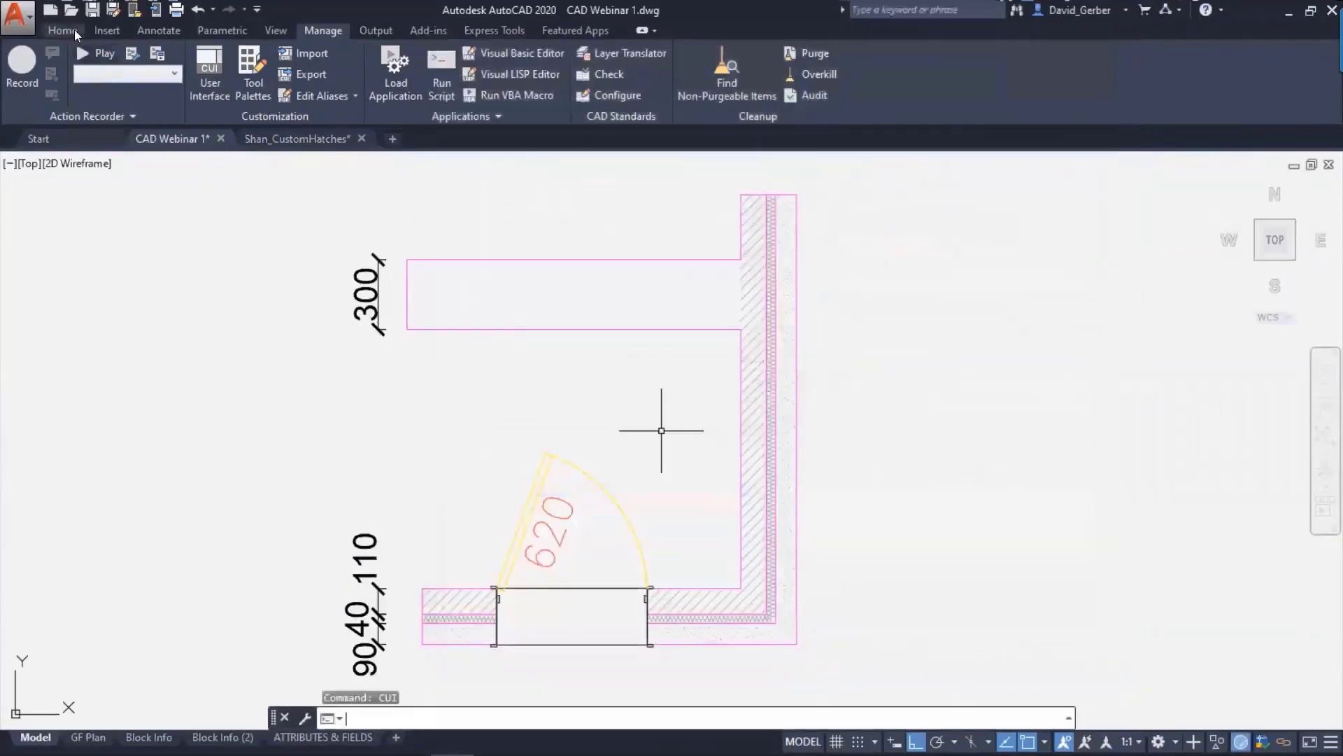
- Start a multiline with the custom 240 mm exterior wall command, list the loaded multiline styles and set the style to 300MM-EXT-WALL
left_click(67, 32)
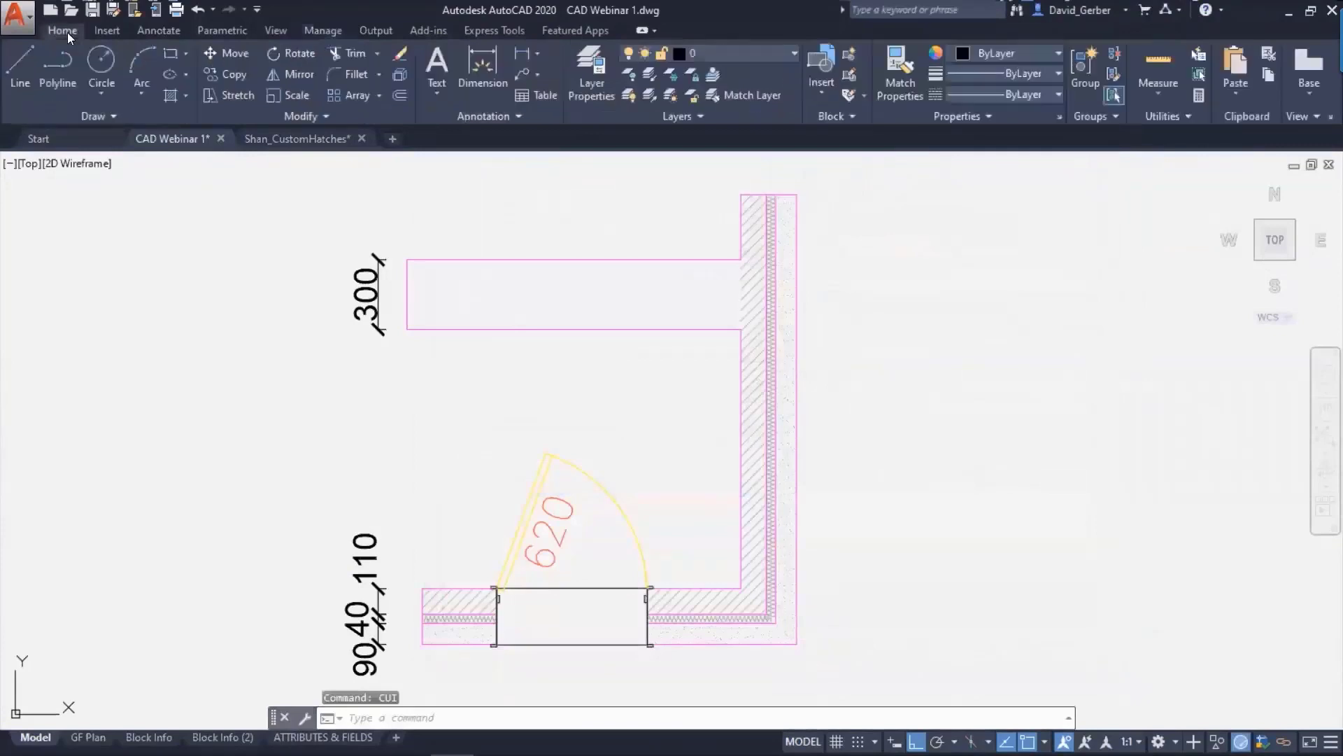
left_click(85, 115)
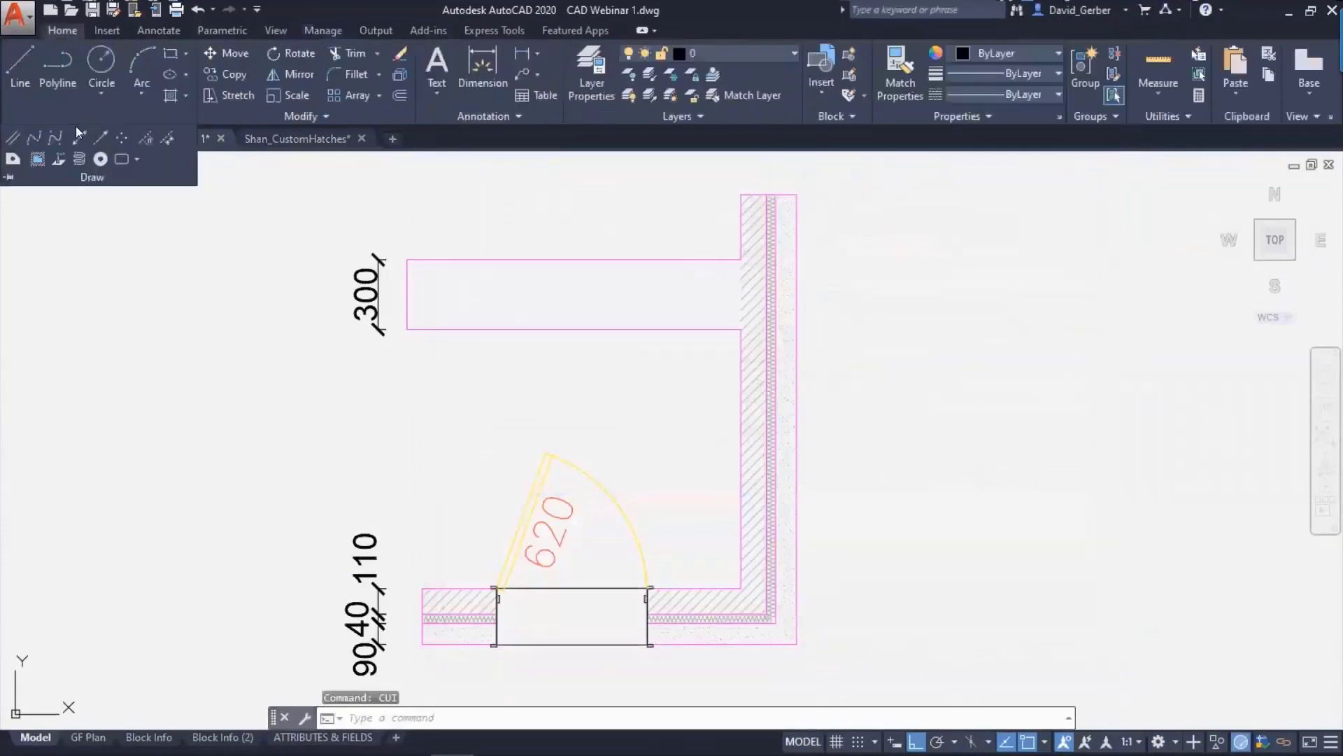
left_click(18, 138)
middle_click_drag(934, 363, 902, 357)
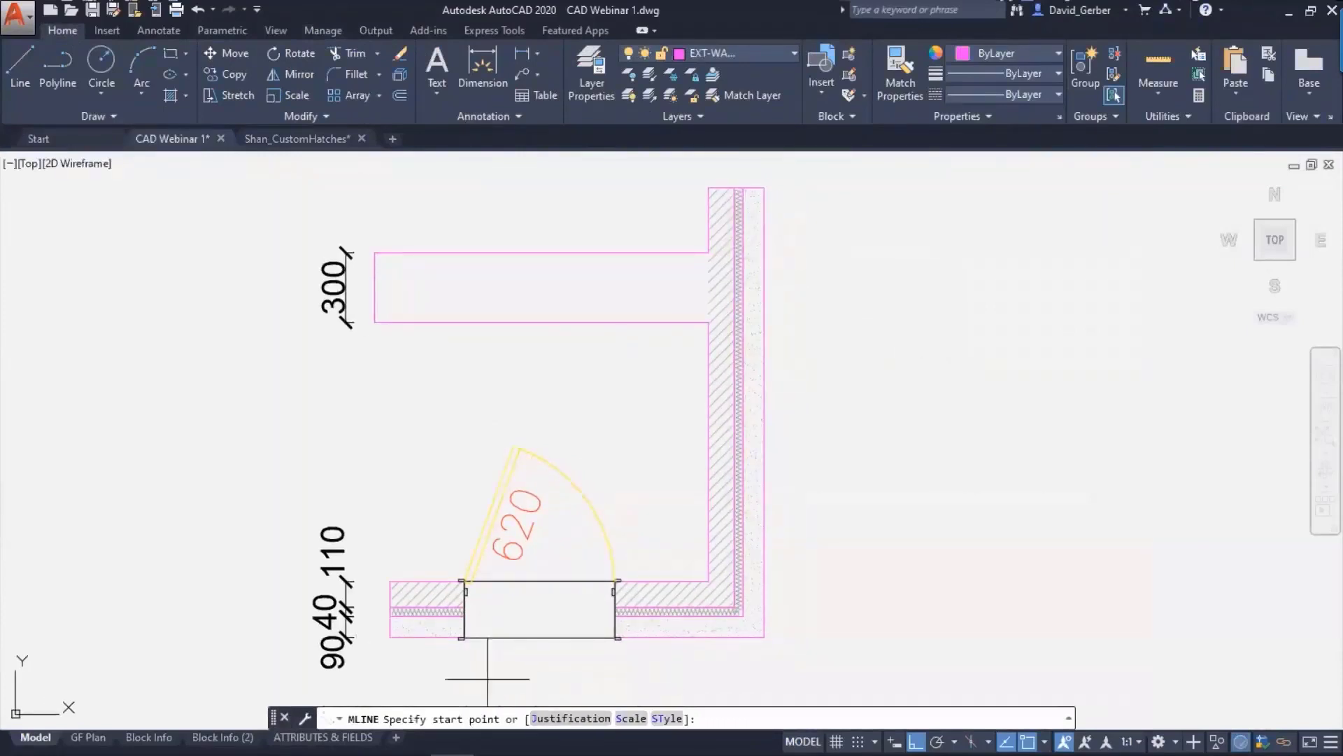
left_click(665, 718)
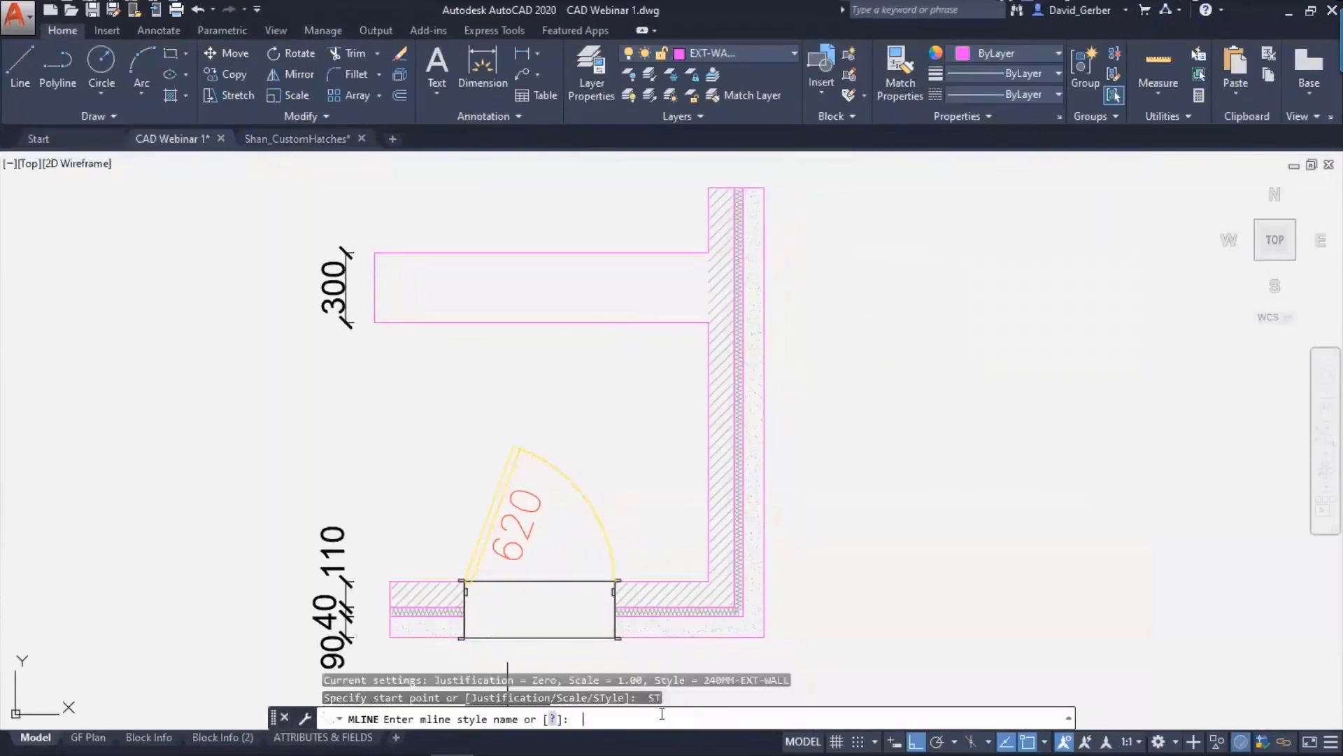
left_click(553, 718)
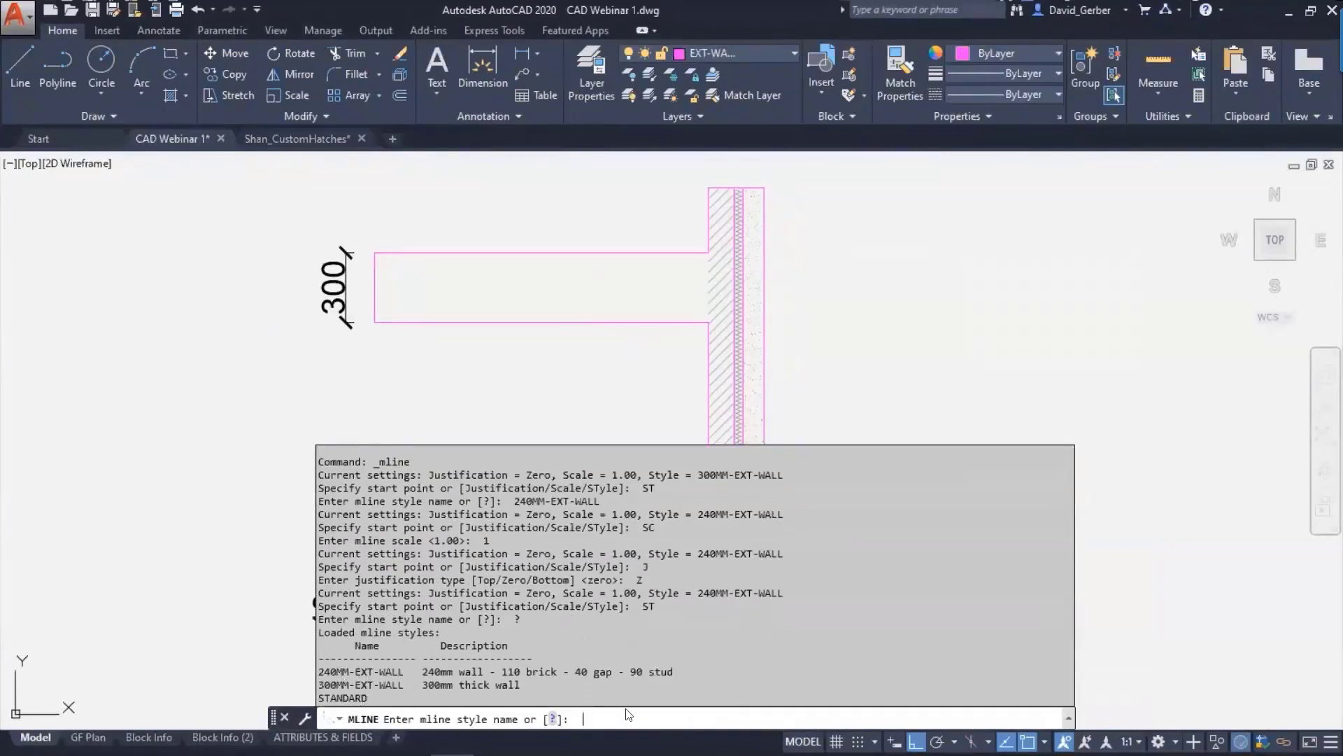
type("300MM-")
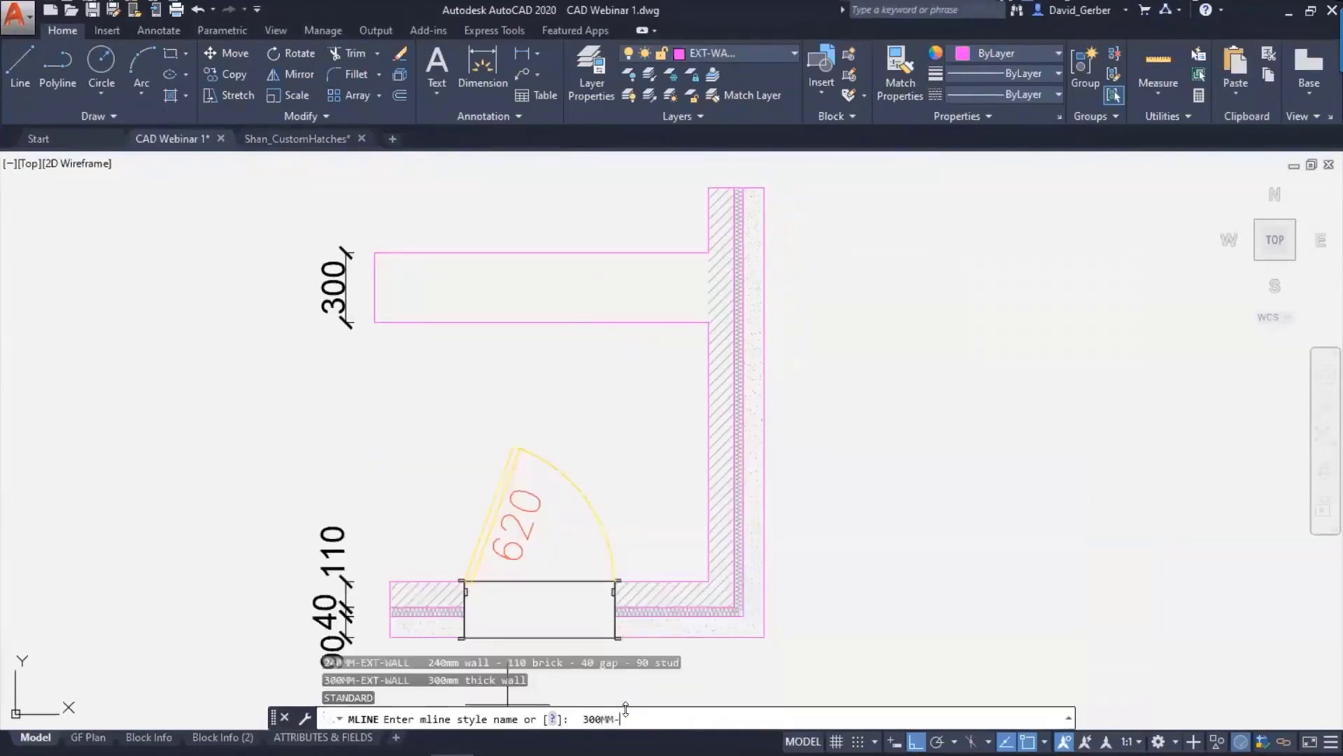
type("EXT-WALL")
key("Return")
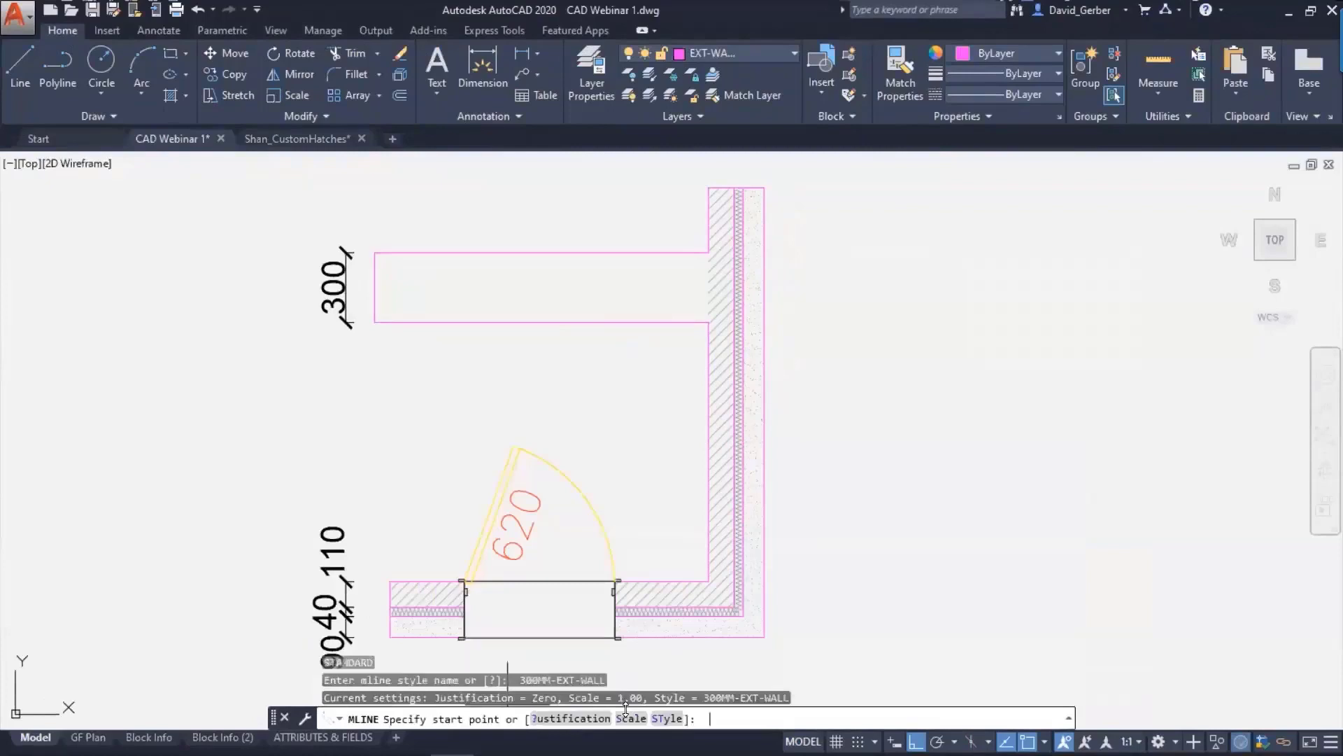
- Draw an L-shaped 300MM-EXT-WALL multiline in the empty area beside the existing exterior wall, one horizontal and one downward leg
left_click(835, 364)
left_click(1044, 343)
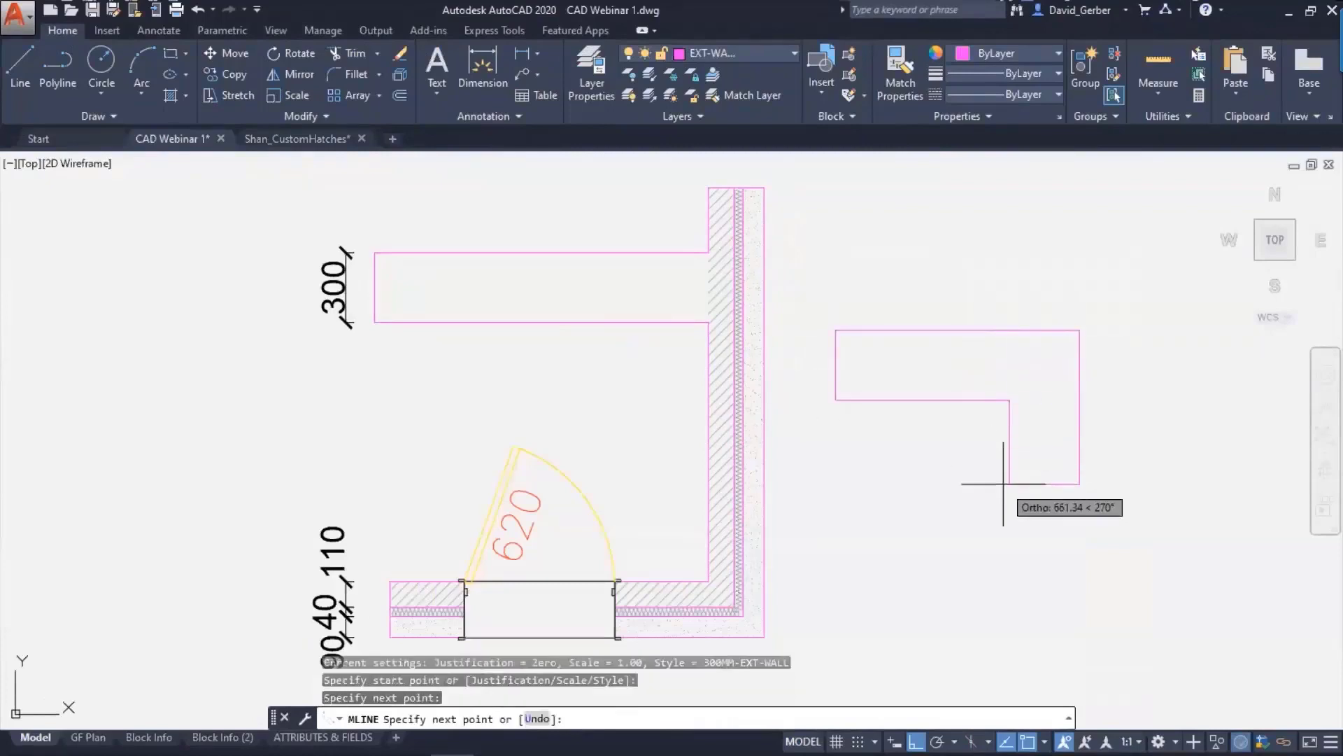
left_click(1025, 516)
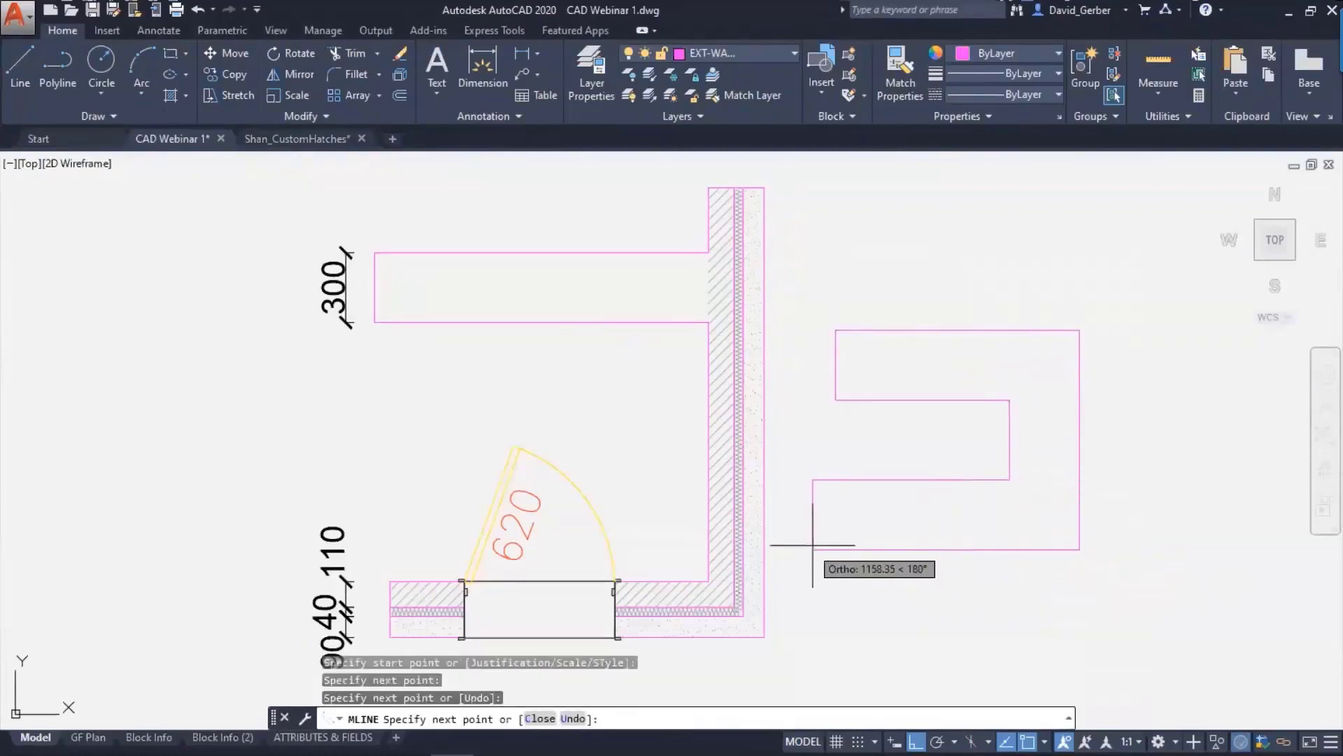
key("Return")
middle_click_drag(930, 490, 849, 447)
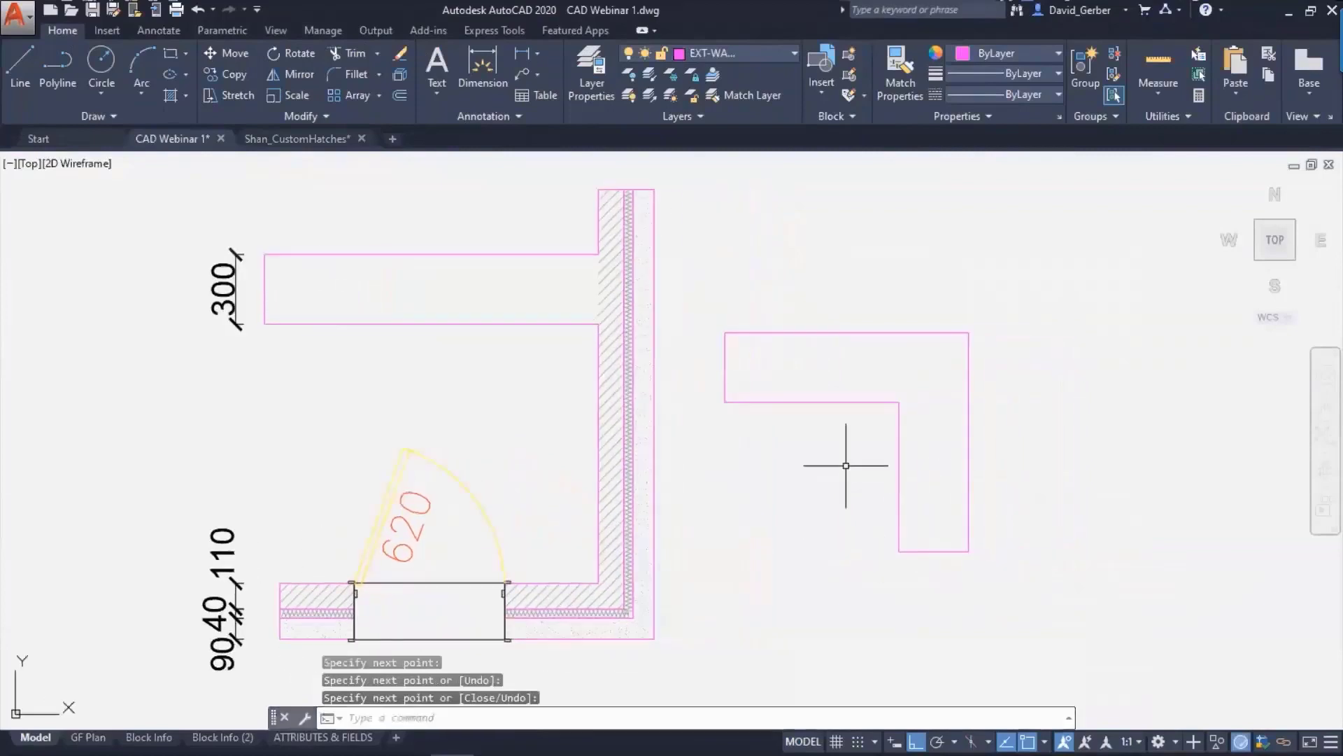
- Draw a second, horizontal 300MM-EXT-WALL multiline outward from the outer face of the L-shaped wall's vertical leg
key("Return")
middle_click_drag(1065, 465, 926, 425)
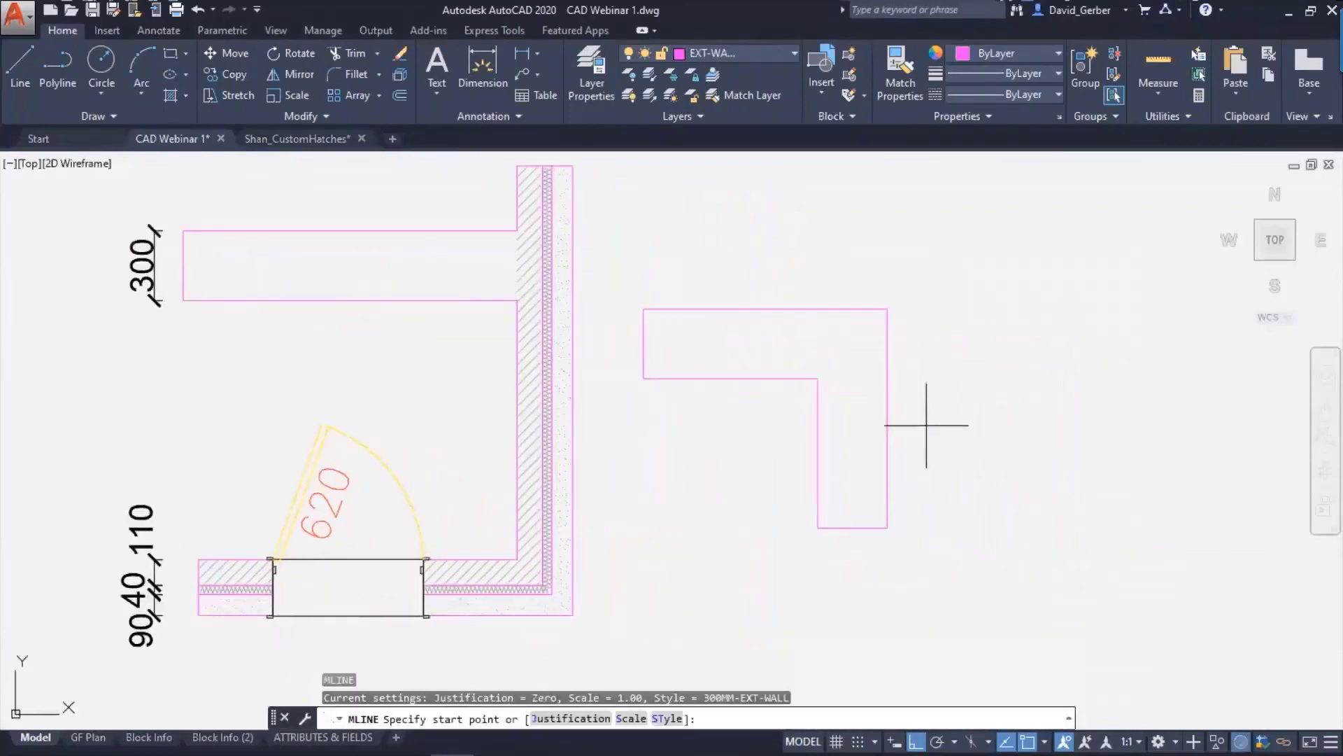
left_click(888, 418)
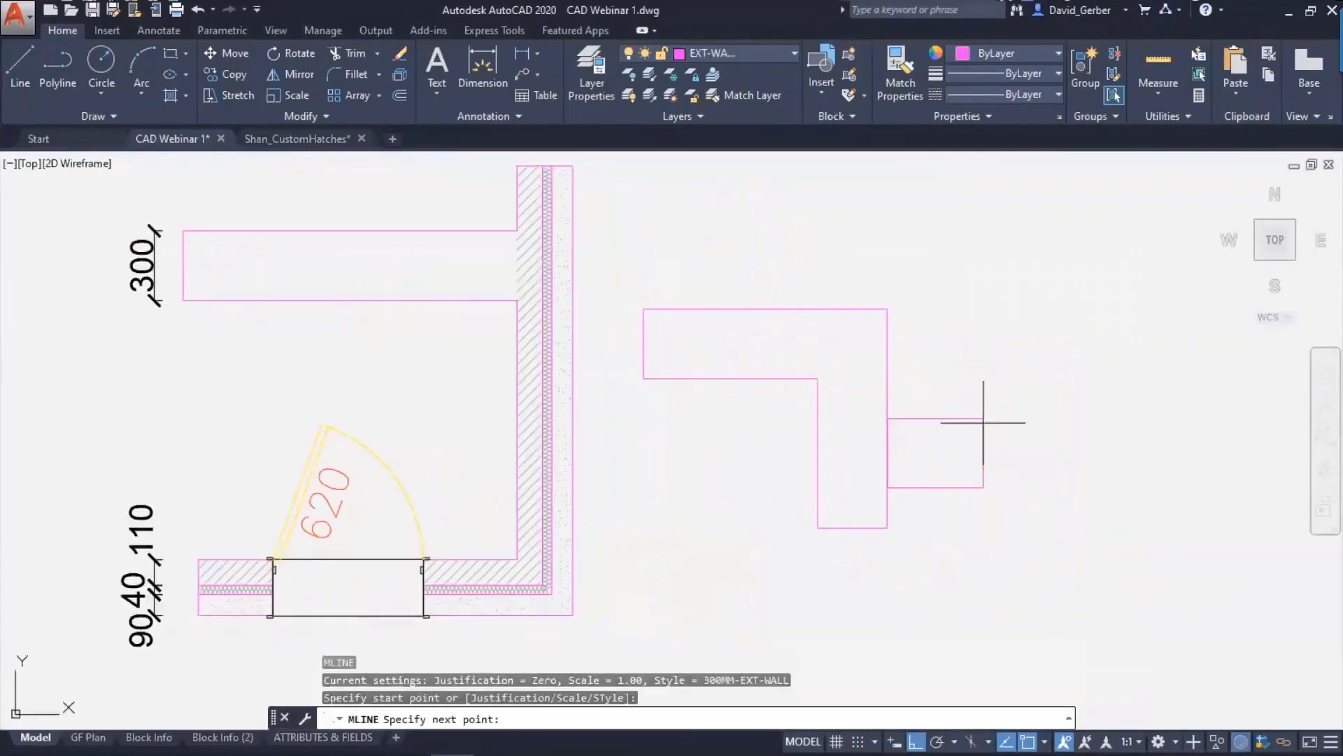
left_click(1151, 419)
key("Return")
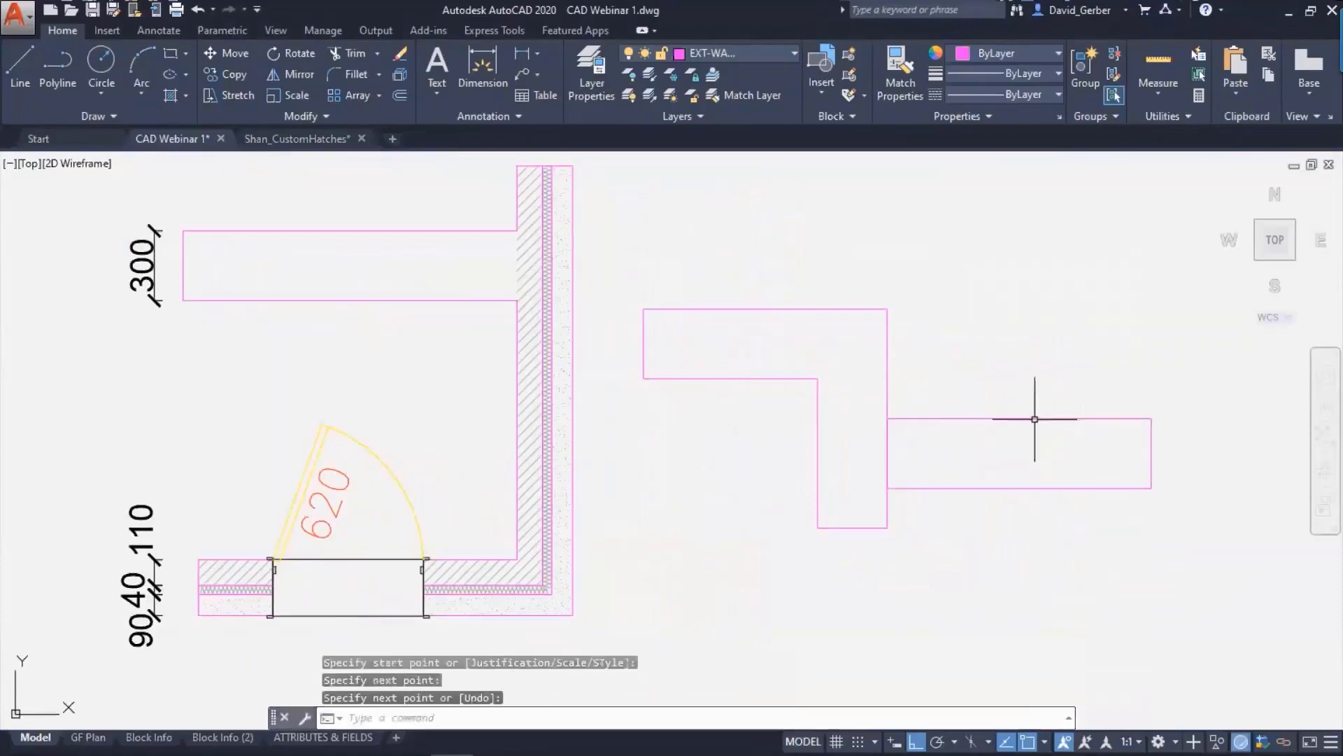
- Join the horizontal wall to the L-shaped wall with the Open Tee multiline edit tool
double_click(1034, 419)
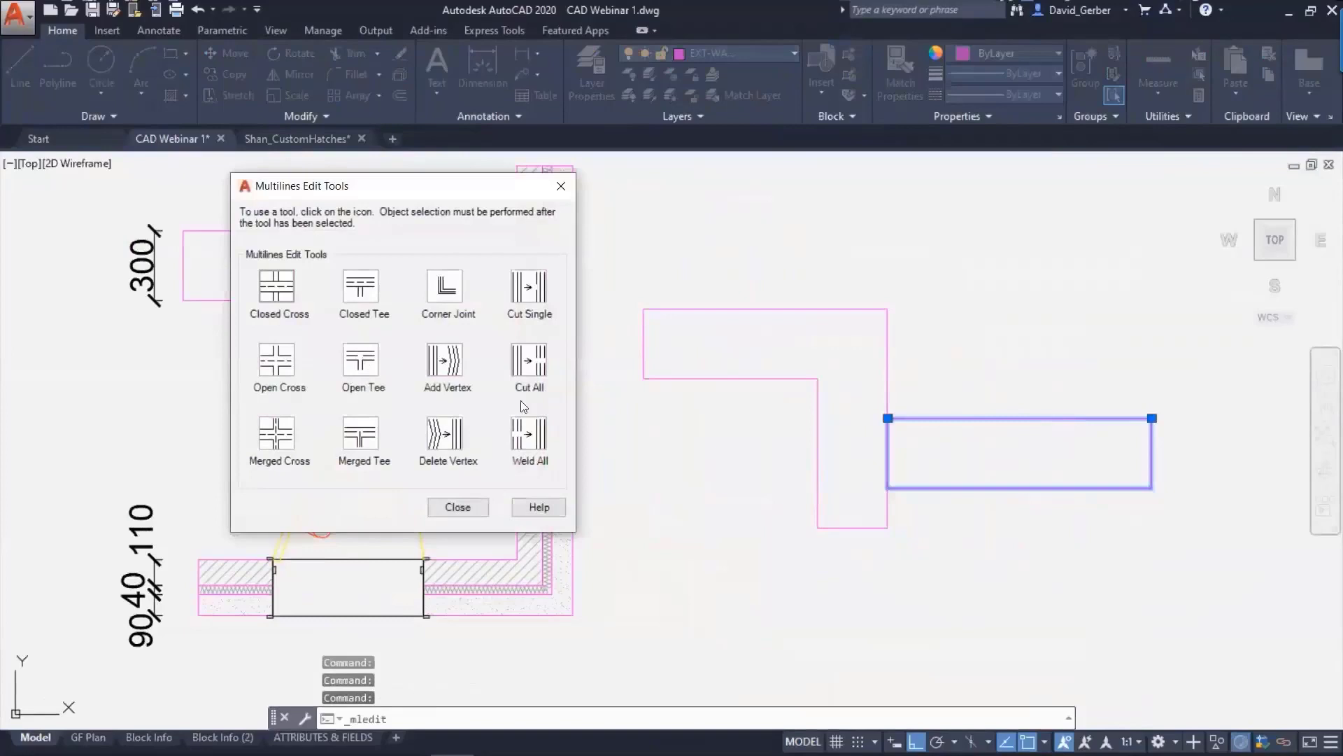
left_click(361, 361)
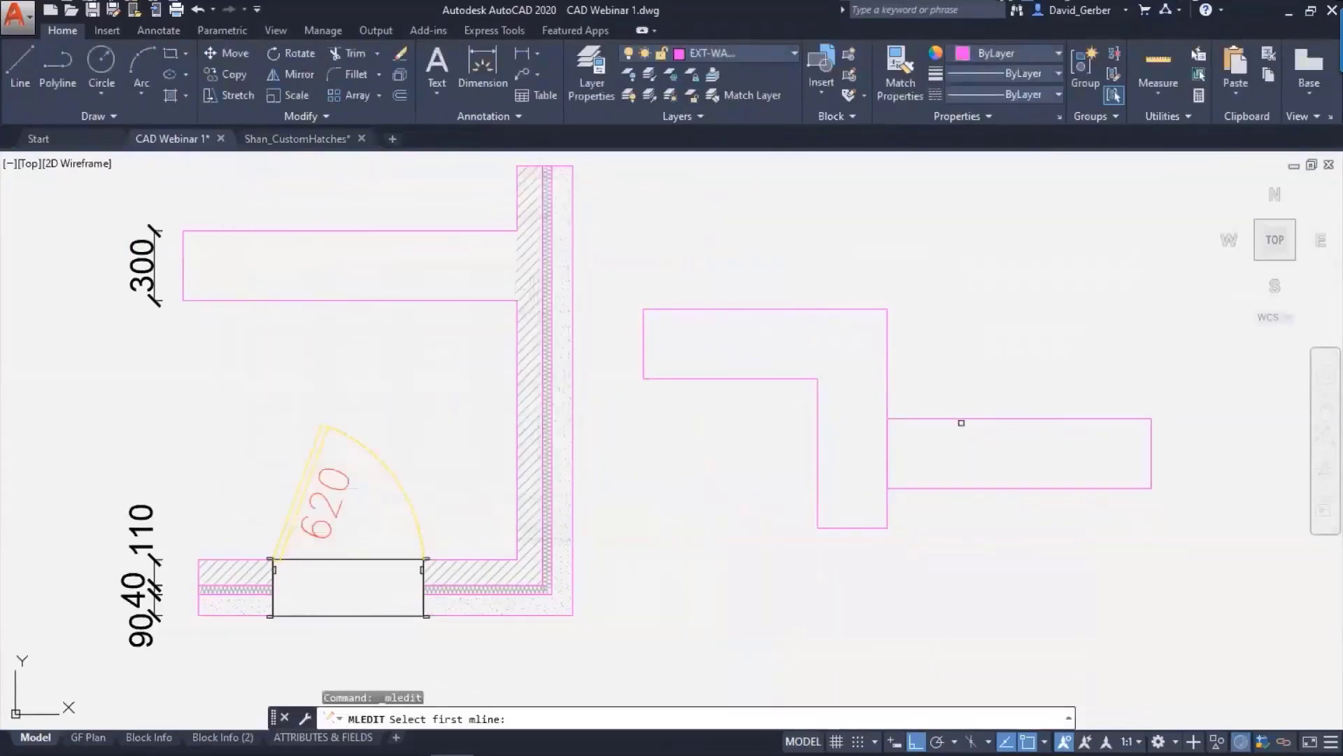
left_click(958, 419)
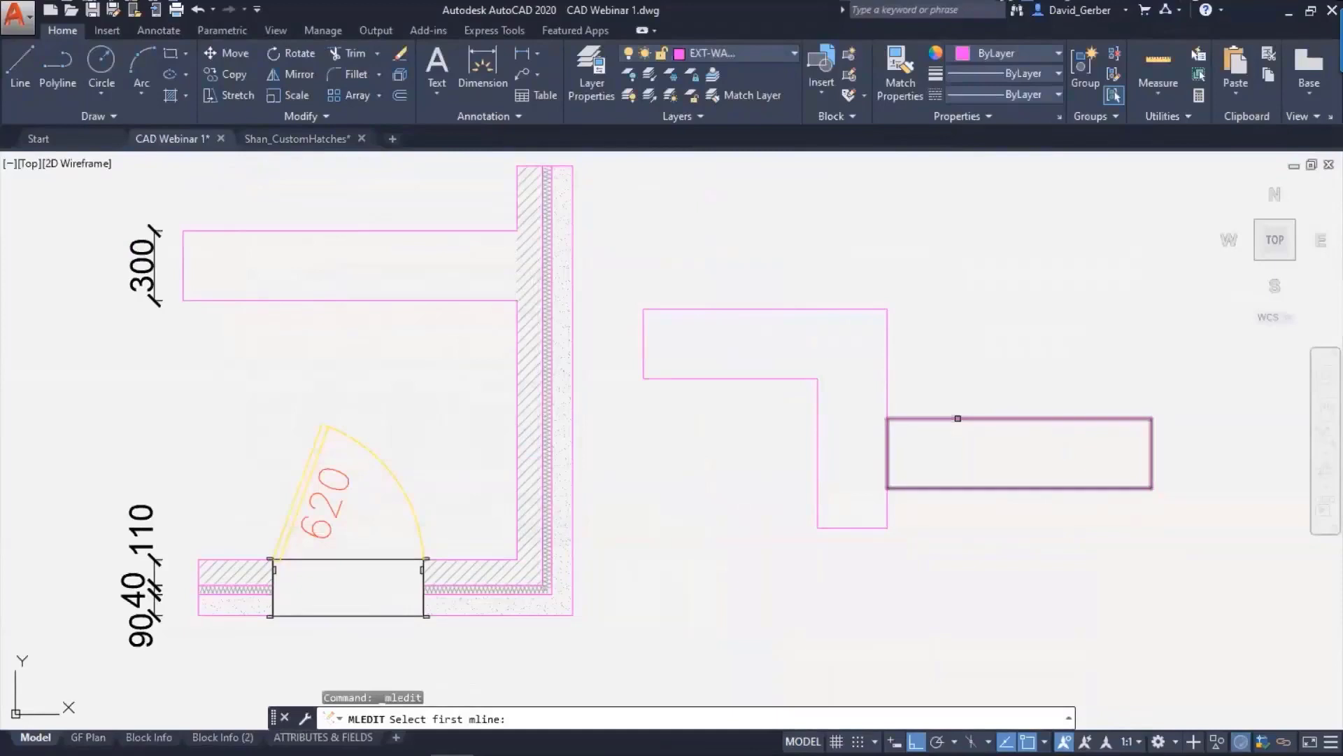
left_click(893, 368)
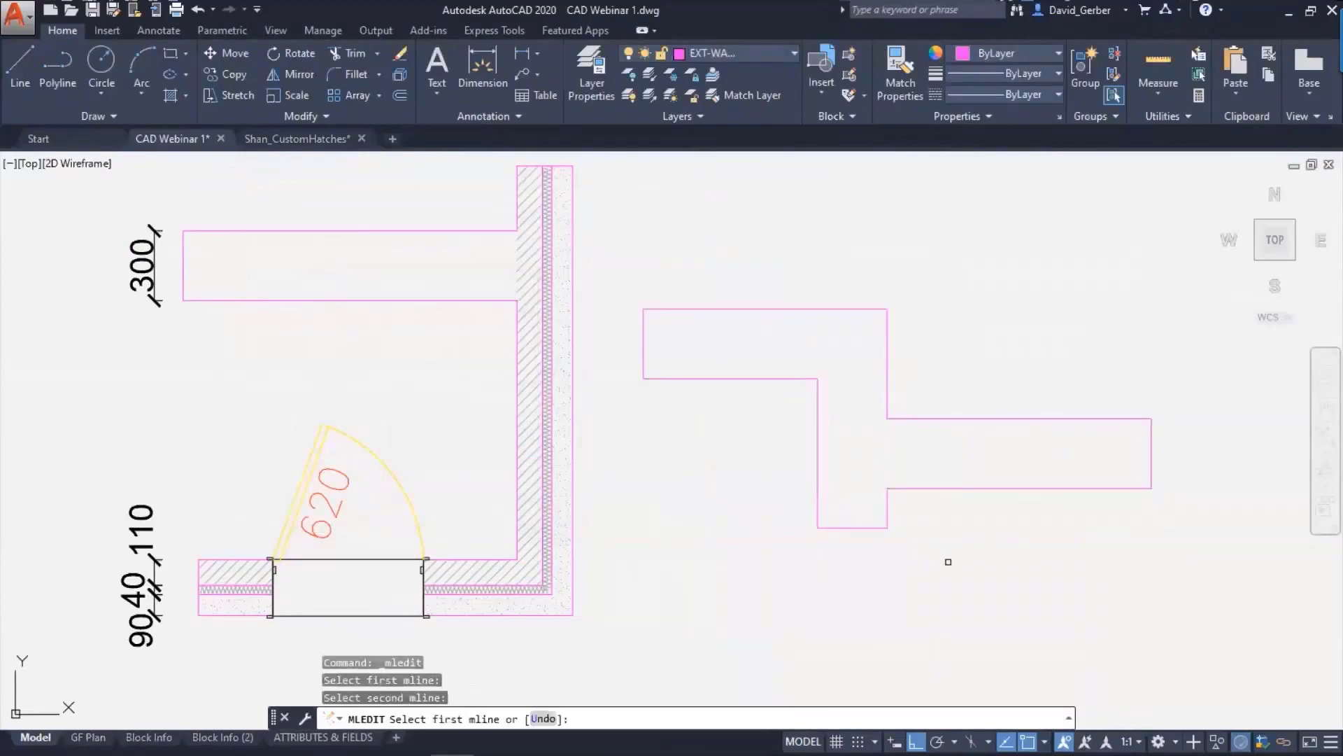
mouse_move(948, 561)
middle_mouse_down()
mouse_move(992, 564)
mouse_move(1015, 594)
middle_mouse_up()
- Erase the two joined test wall multilines
left_click(1084, 613)
left_click(830, 350)
key("Delete")
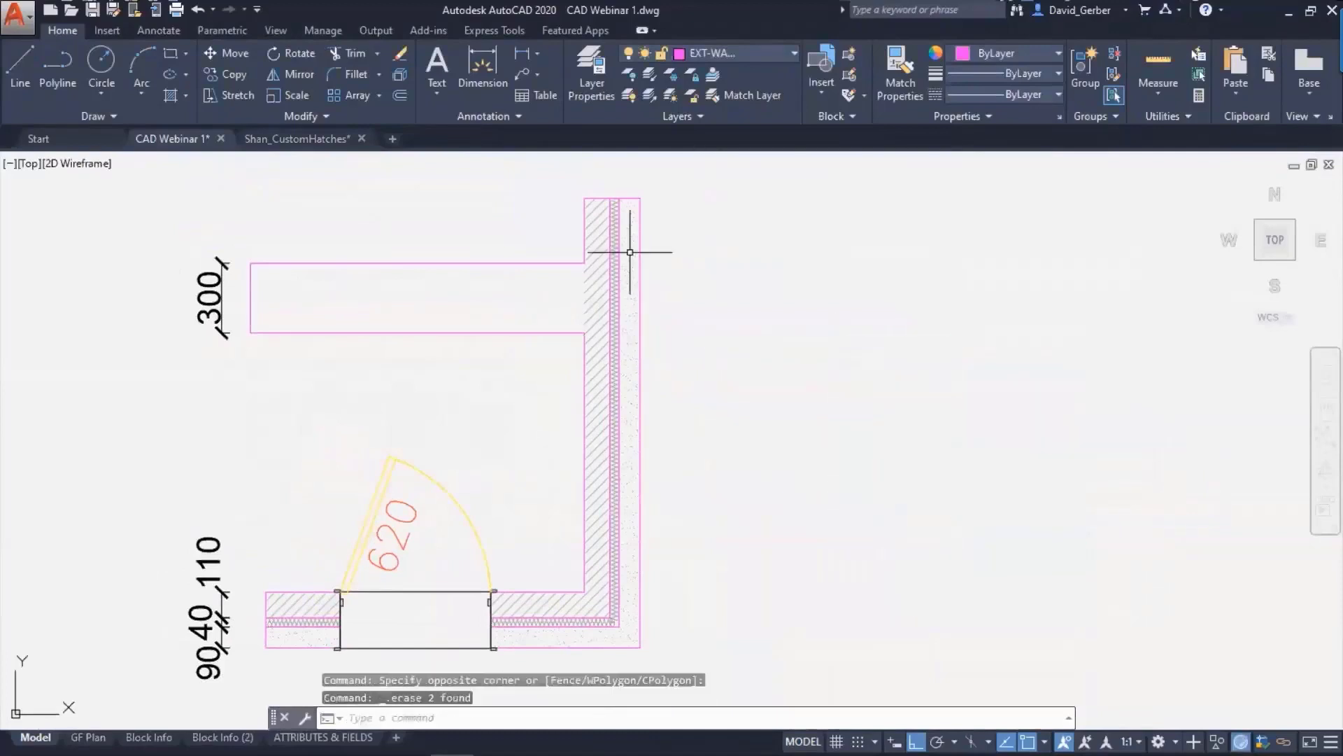
- Erase the original 240 mm exterior wall multiline and the 300 mm wall multiline, leaving the hatches and door in place
left_click(584, 217)
key("Delete")
left_click(474, 240)
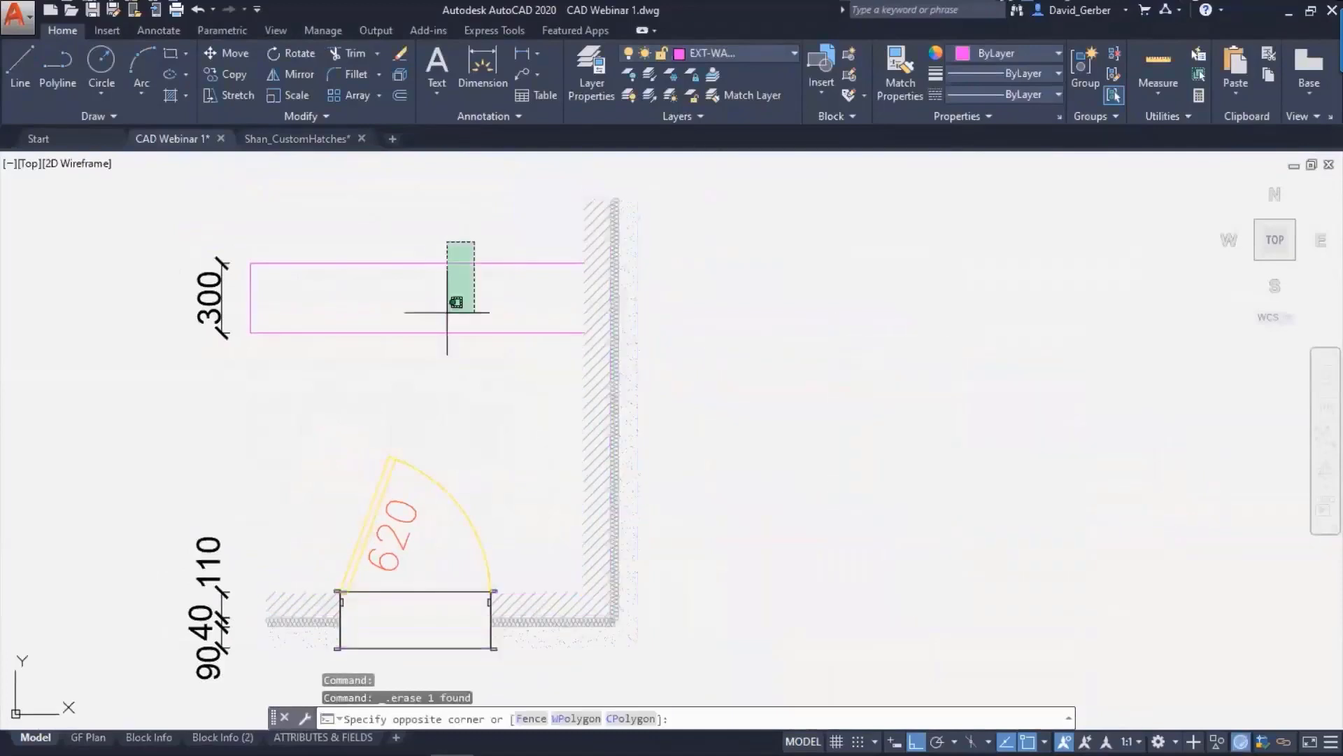
left_click(447, 300)
key("Delete")
- Run MLSTYLE and examine the caps and elements of the 300MM-EXT-WALL style without changing them
type("MLSTYLE")
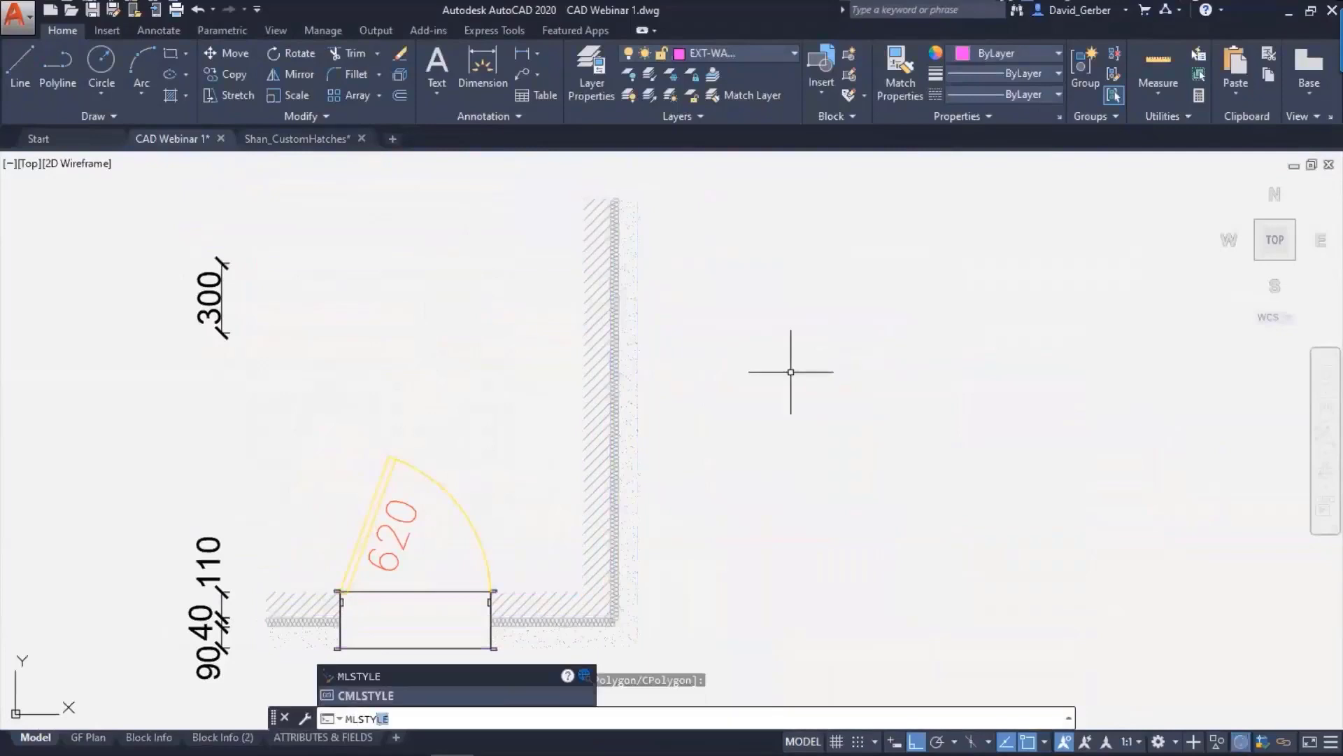
key("Return")
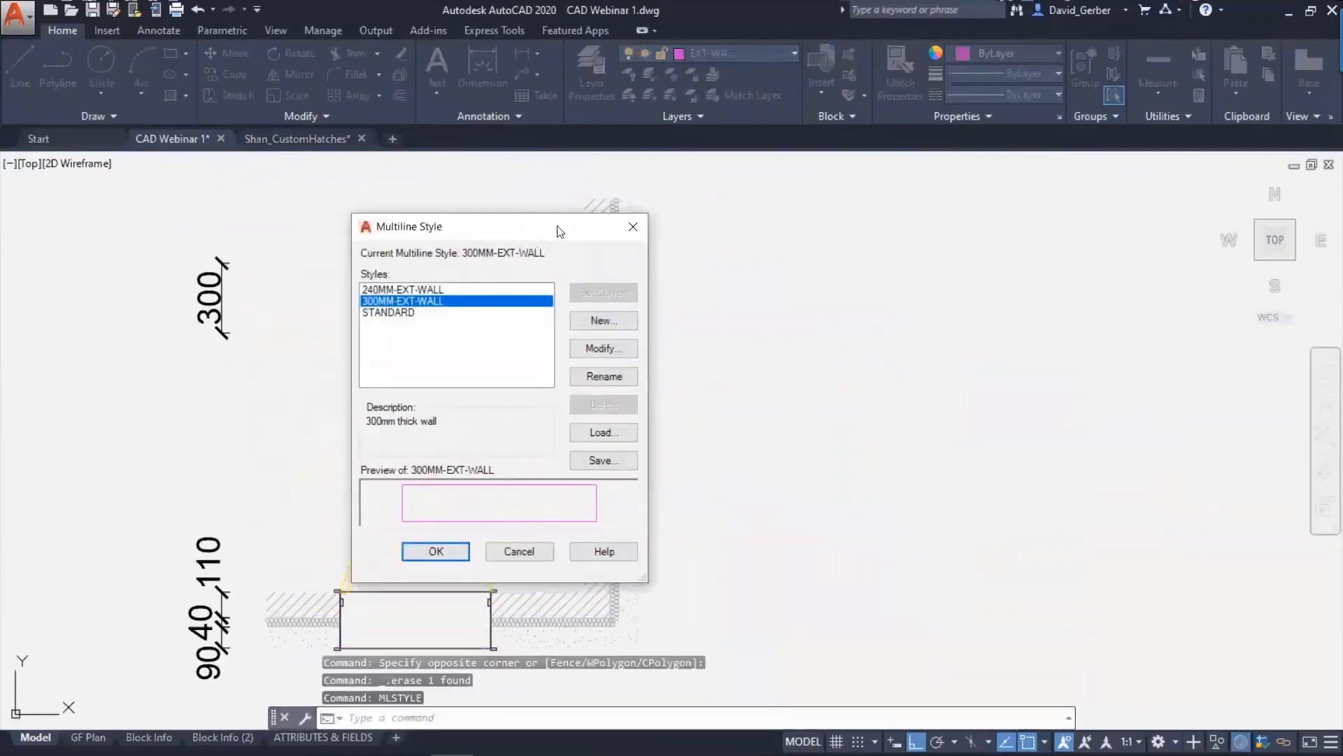
left_click_drag(559, 229, 913, 219)
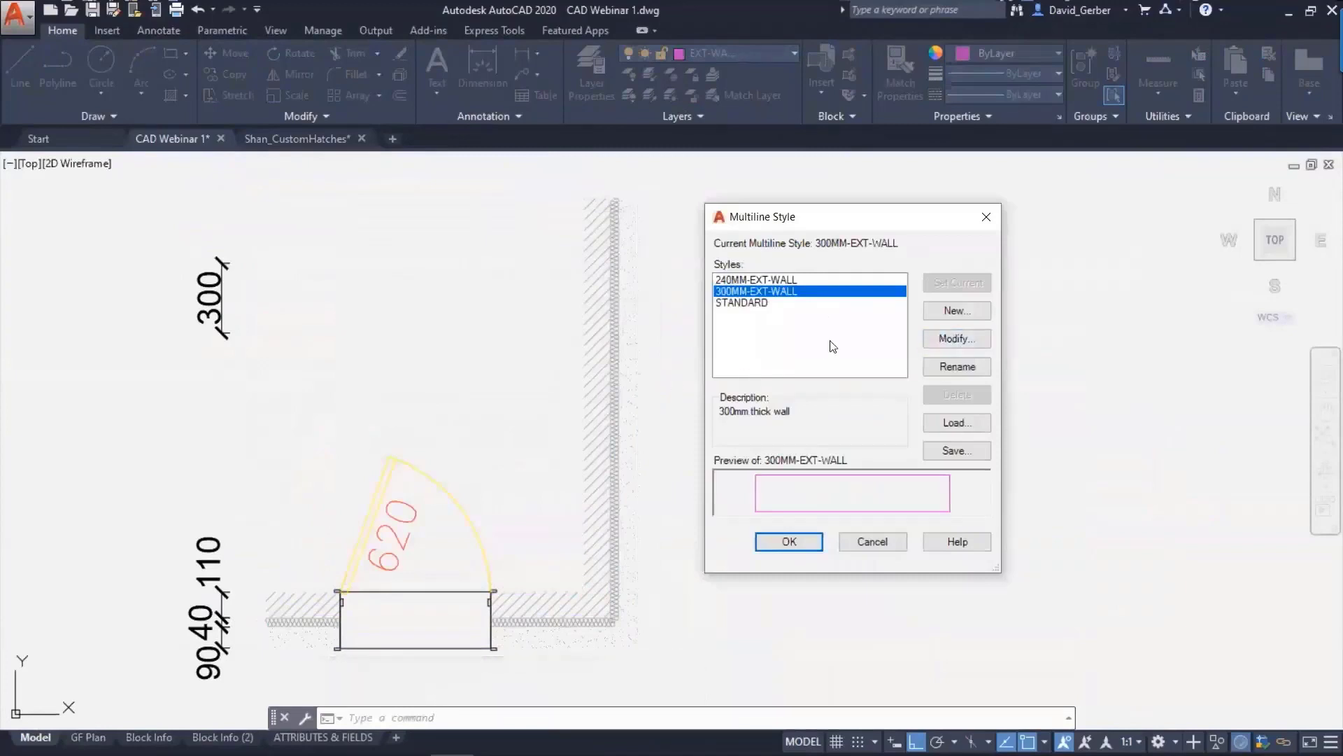
left_click(944, 340)
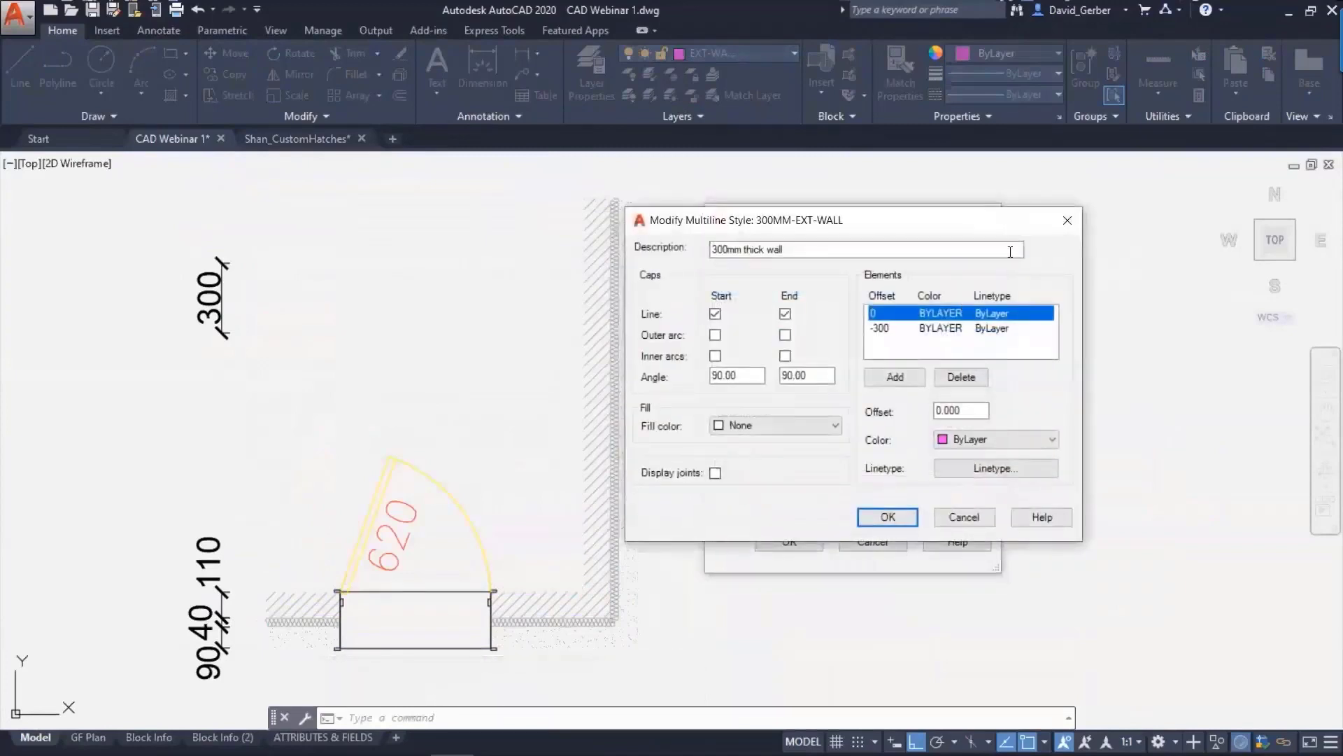
left_click(1065, 220)
- Examine the element offsets of the 240MM-EXT-WALL multiline style and close the style settings without changes
left_click(791, 281)
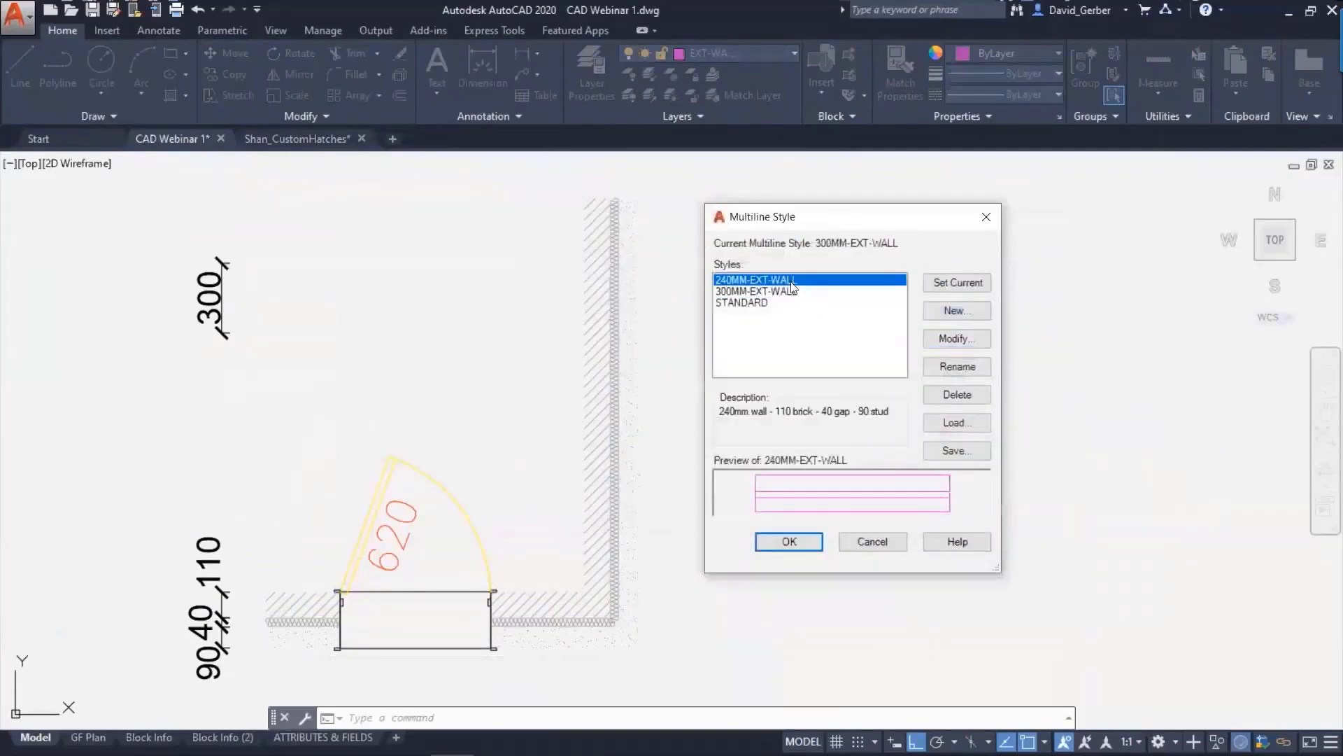
left_click(946, 343)
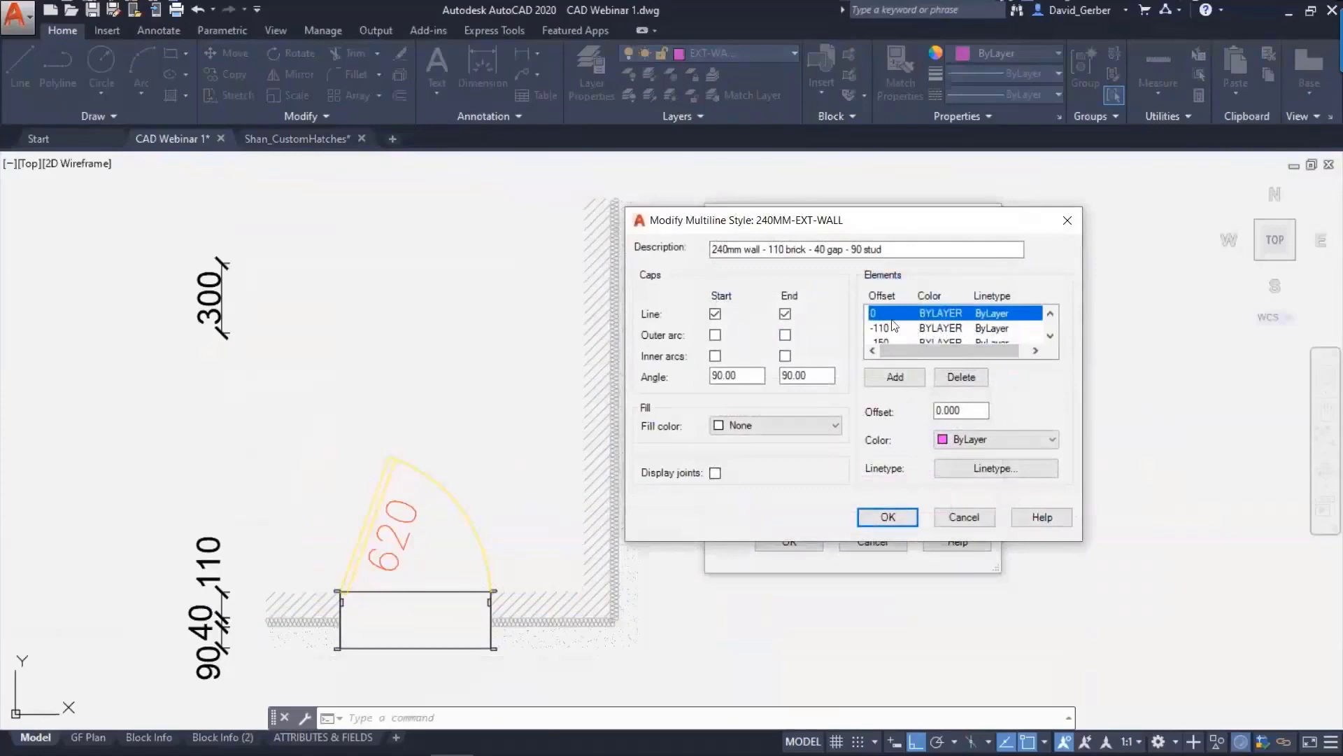
scroll(886, 325, "down", 1)
scroll(890, 326, "down", 1)
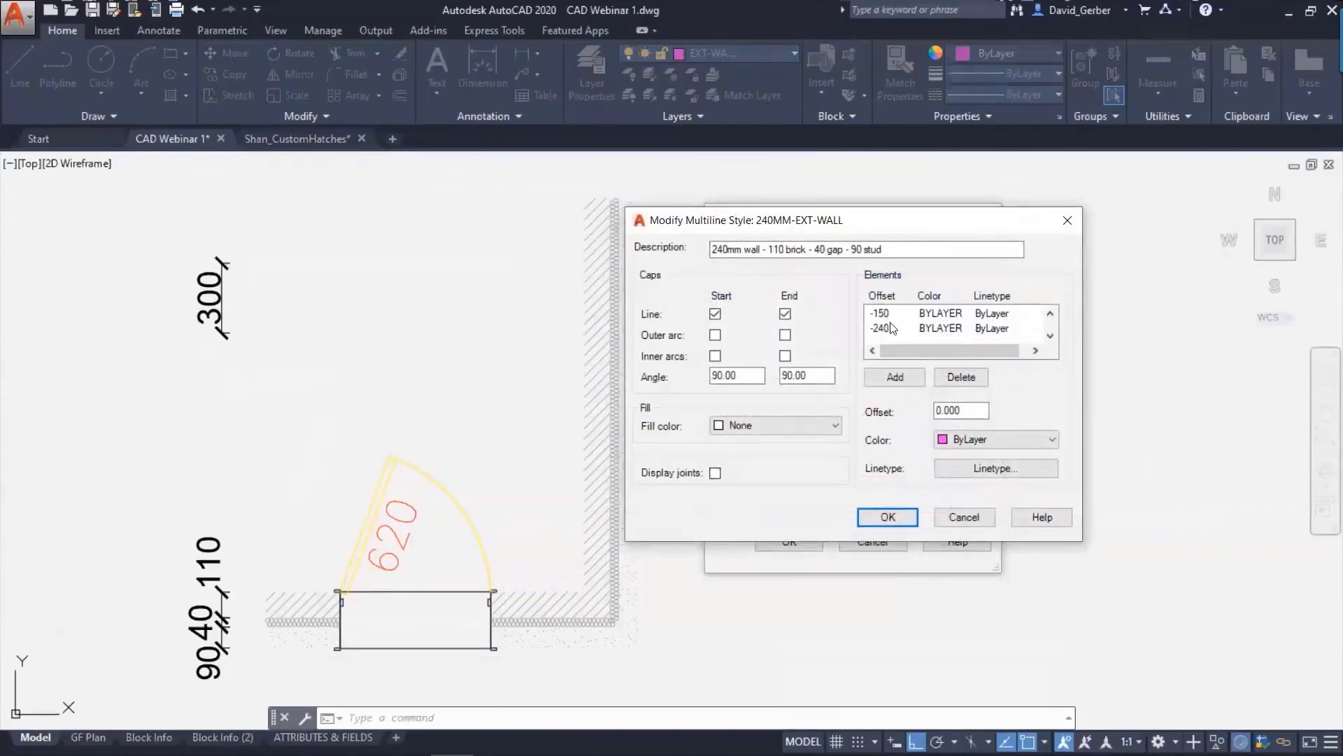
scroll(888, 327, "up", 2)
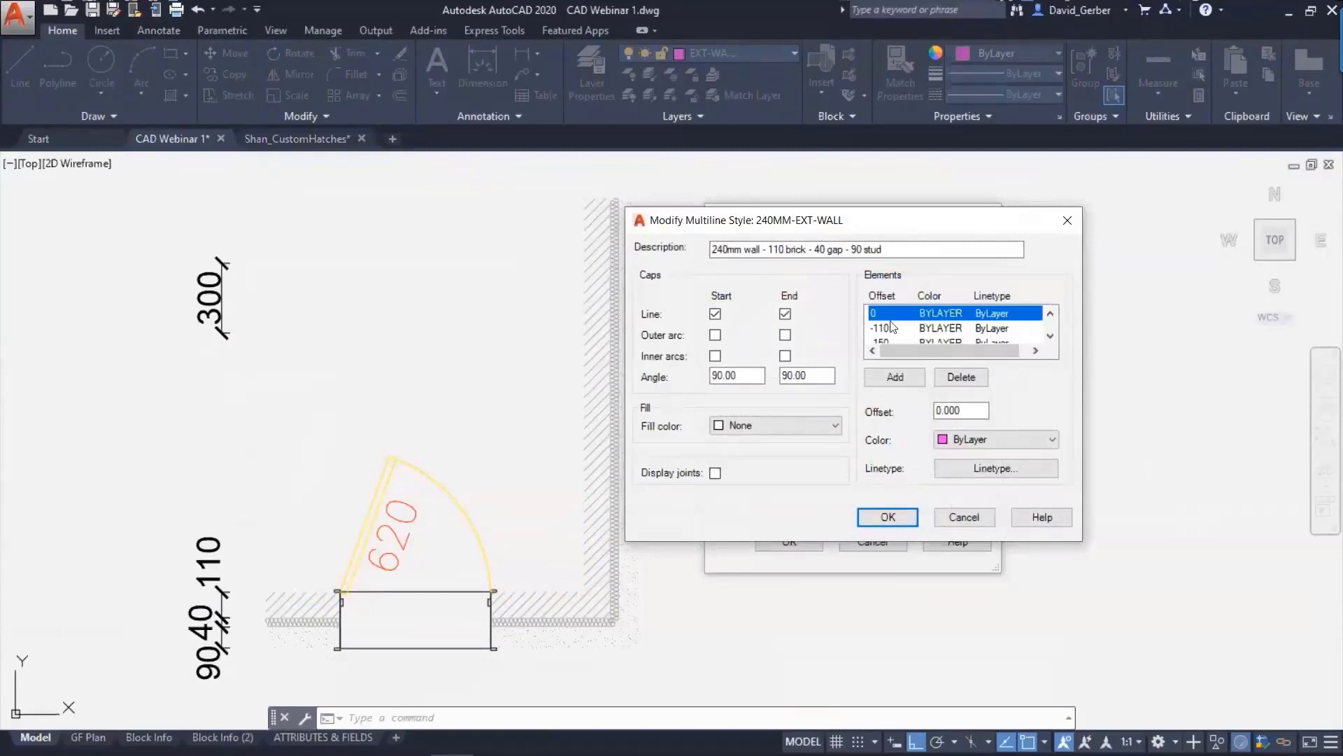
left_click(892, 326)
scroll(893, 328, "down", 1)
left_click(893, 329)
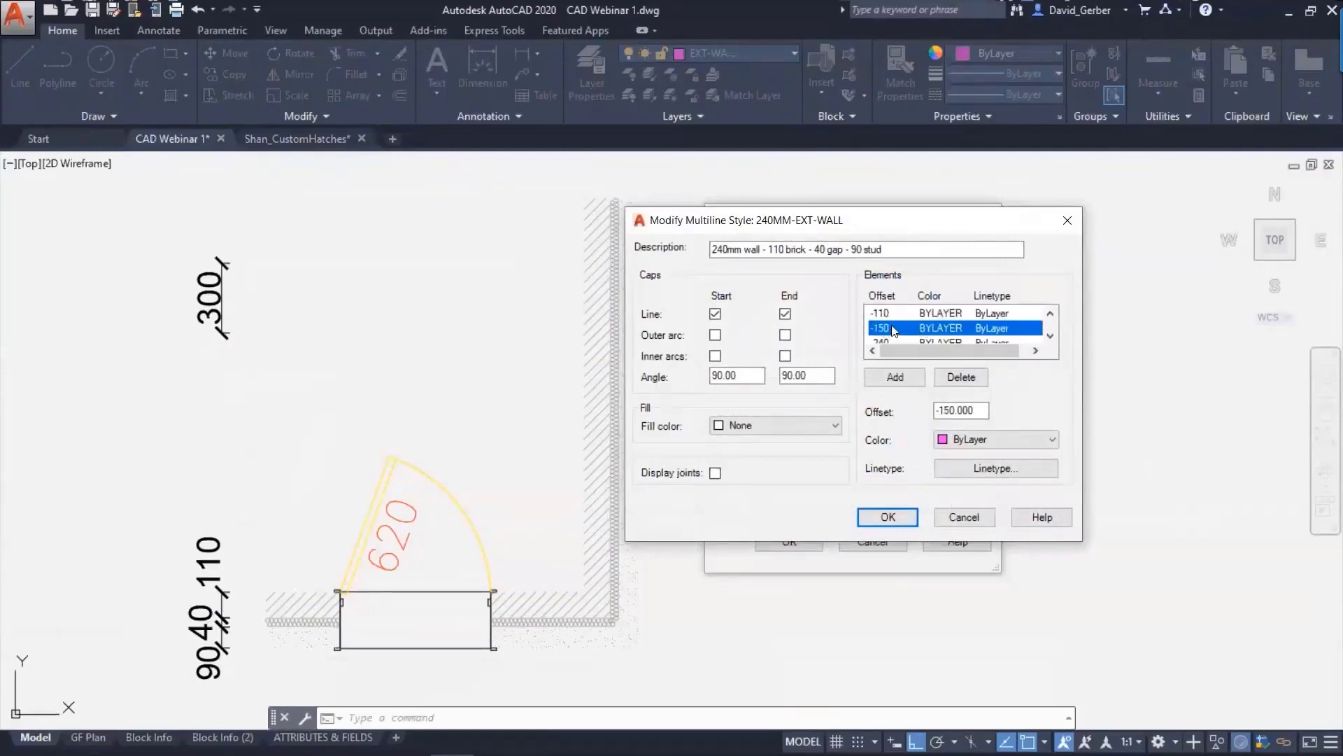
left_click(986, 342)
scroll(988, 342, "up", 1)
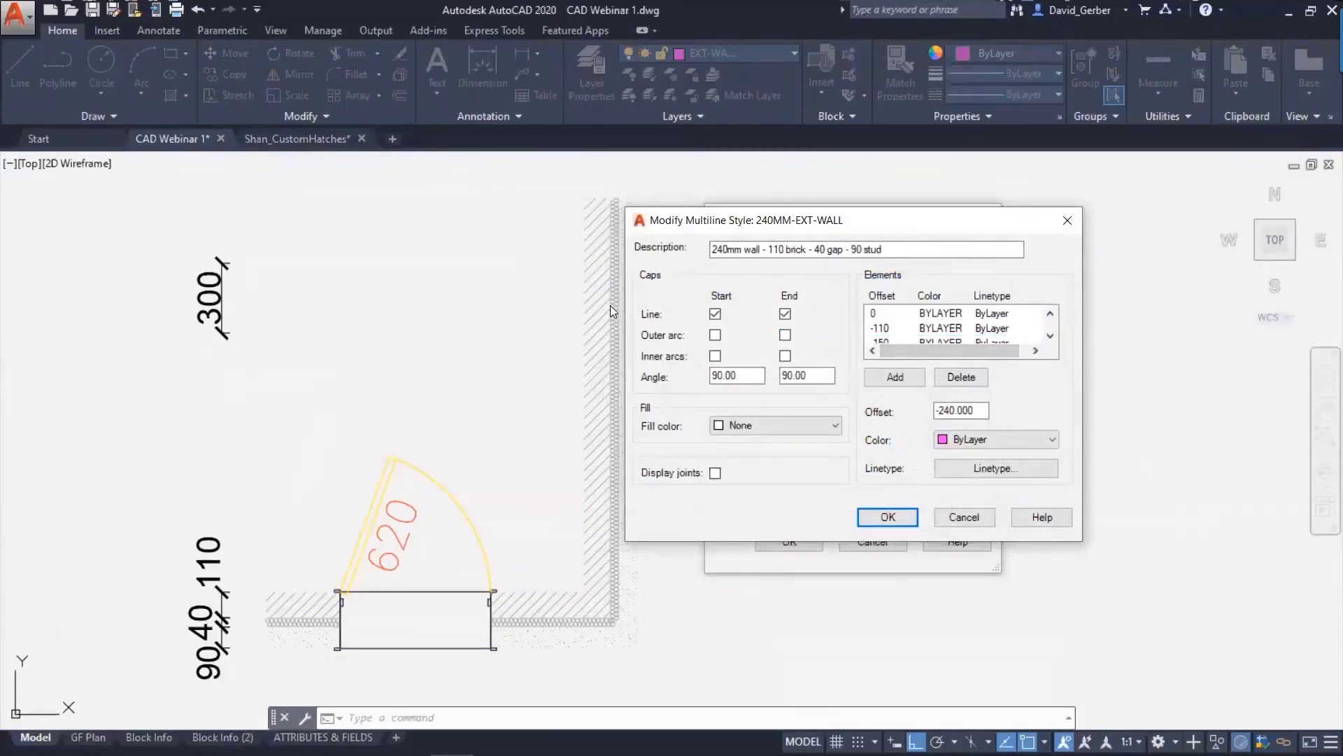
left_click(1069, 221)
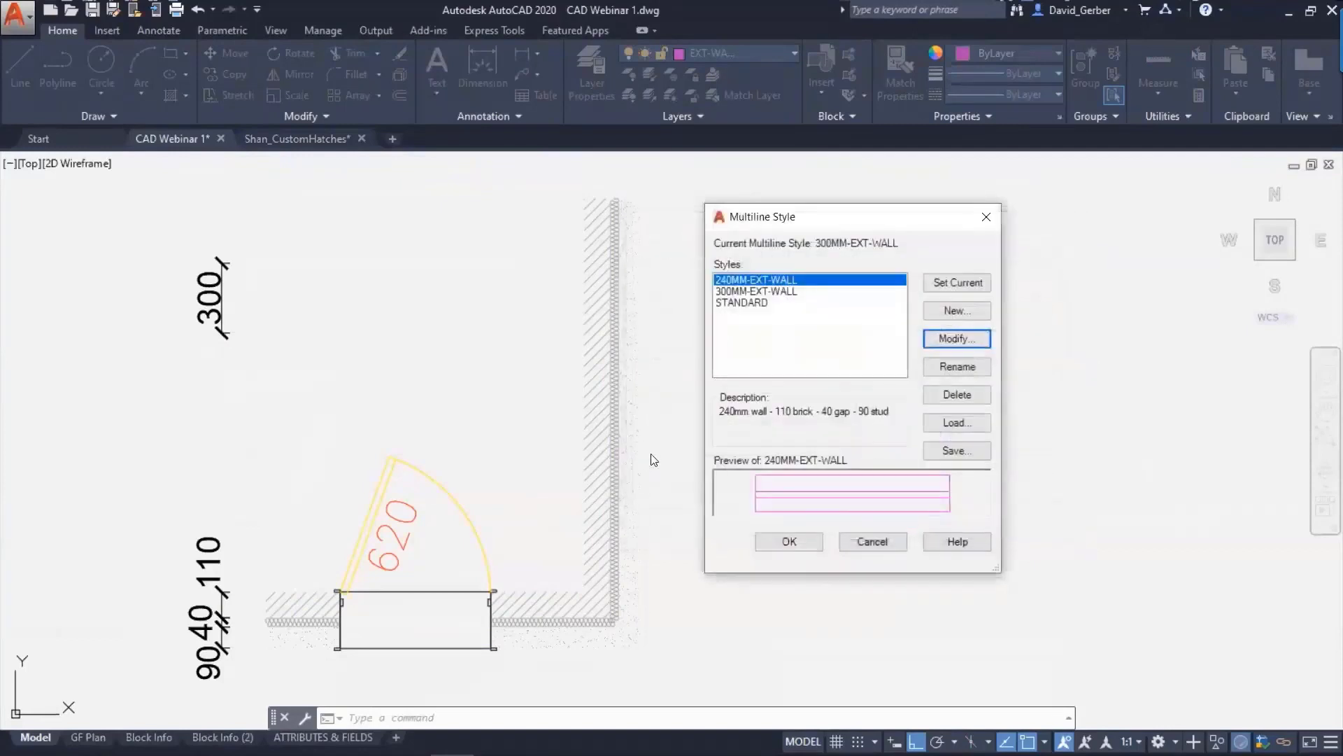
left_click(986, 216)
- Undo the MLSTYLE command and the two erasures to restore the original exterior wall multilines
middle_click_drag(647, 397, 691, 404)
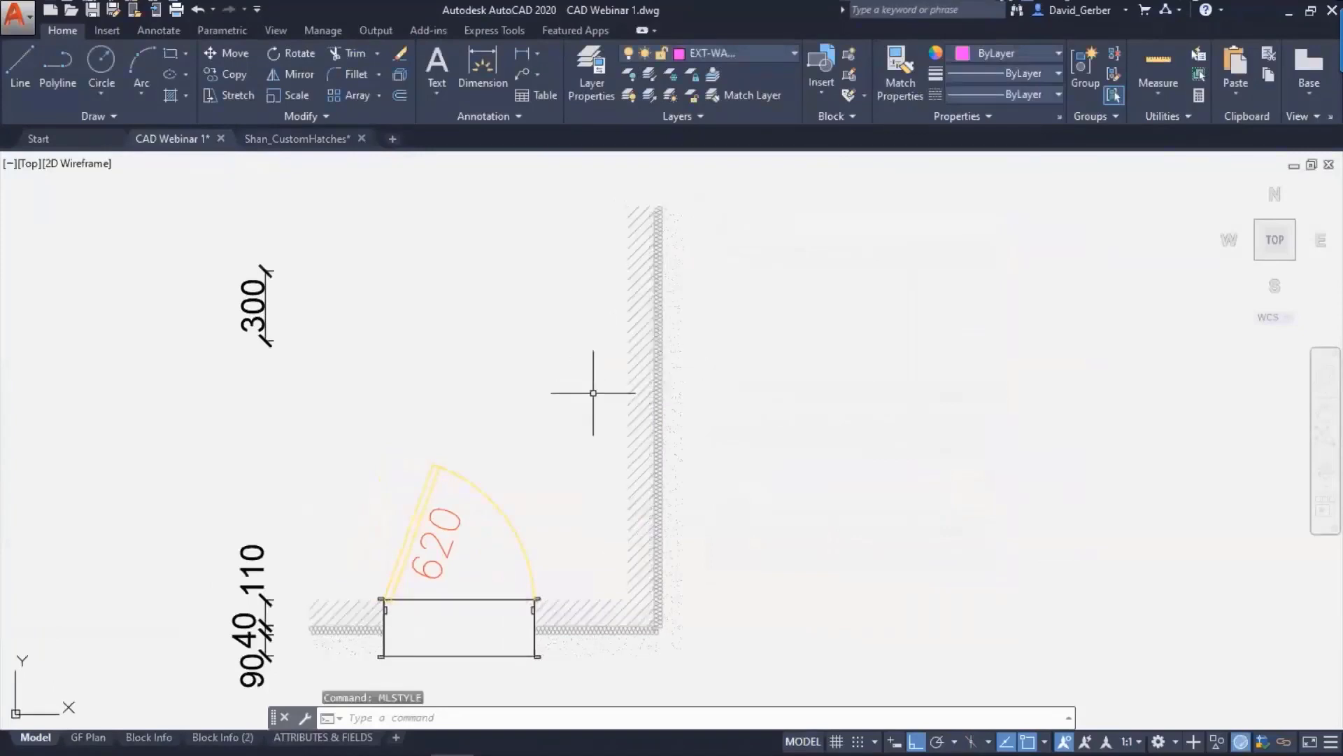
middle_click_drag(592, 393, 647, 382)
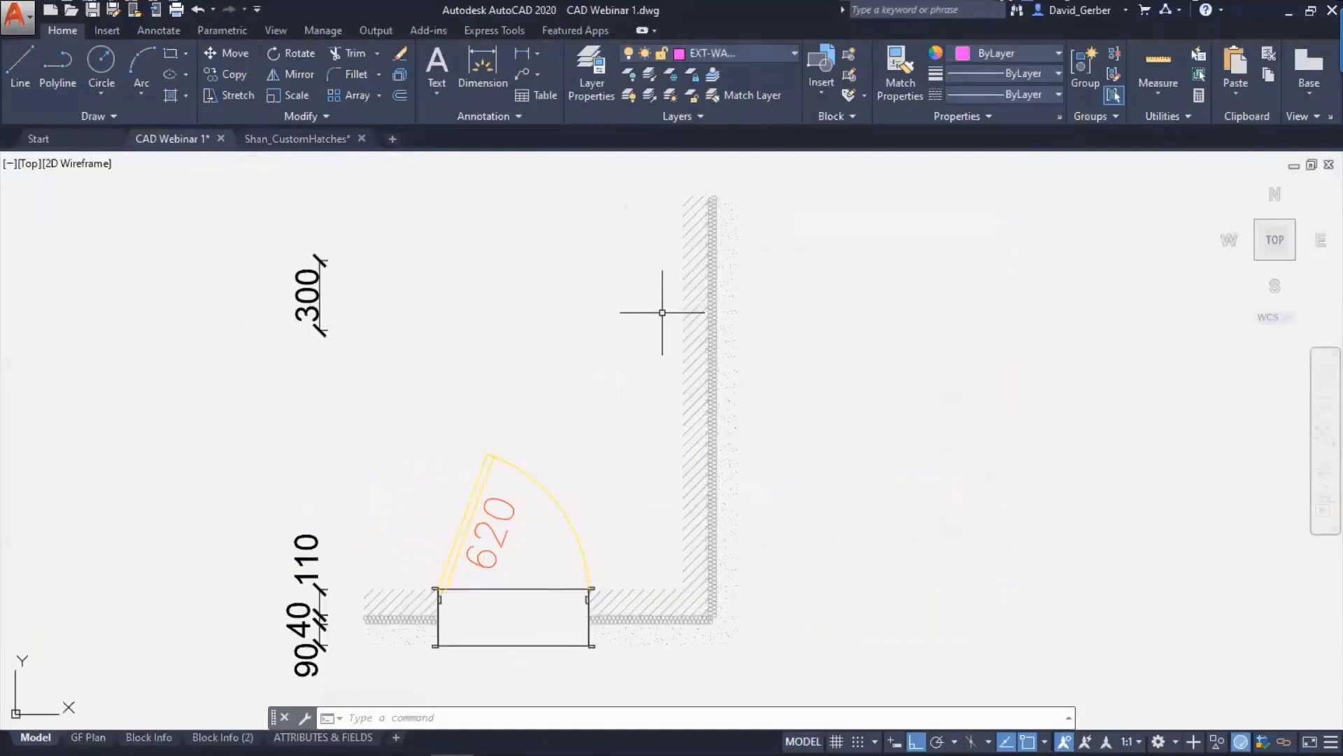
key("ctrl+z")
key("ctrl+z")
key("ctrl+z")
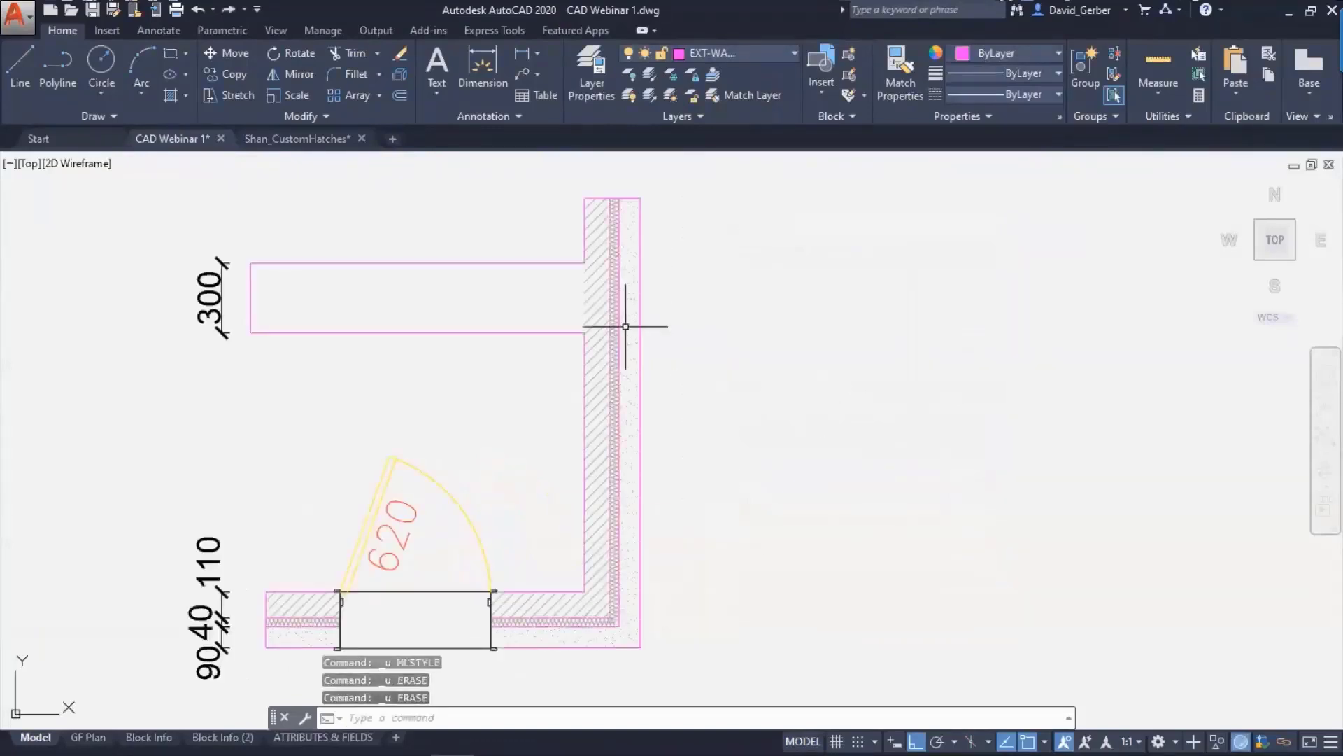
middle_click_drag(776, 385, 861, 375)
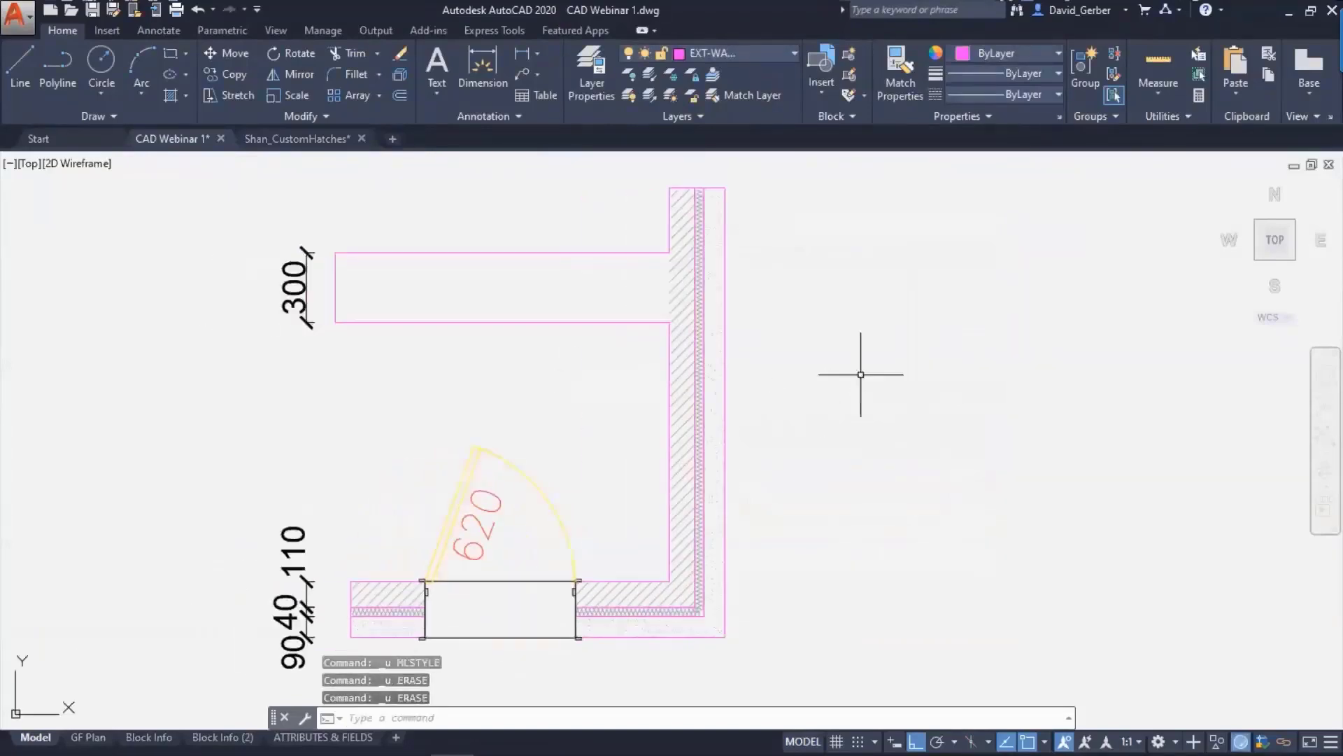
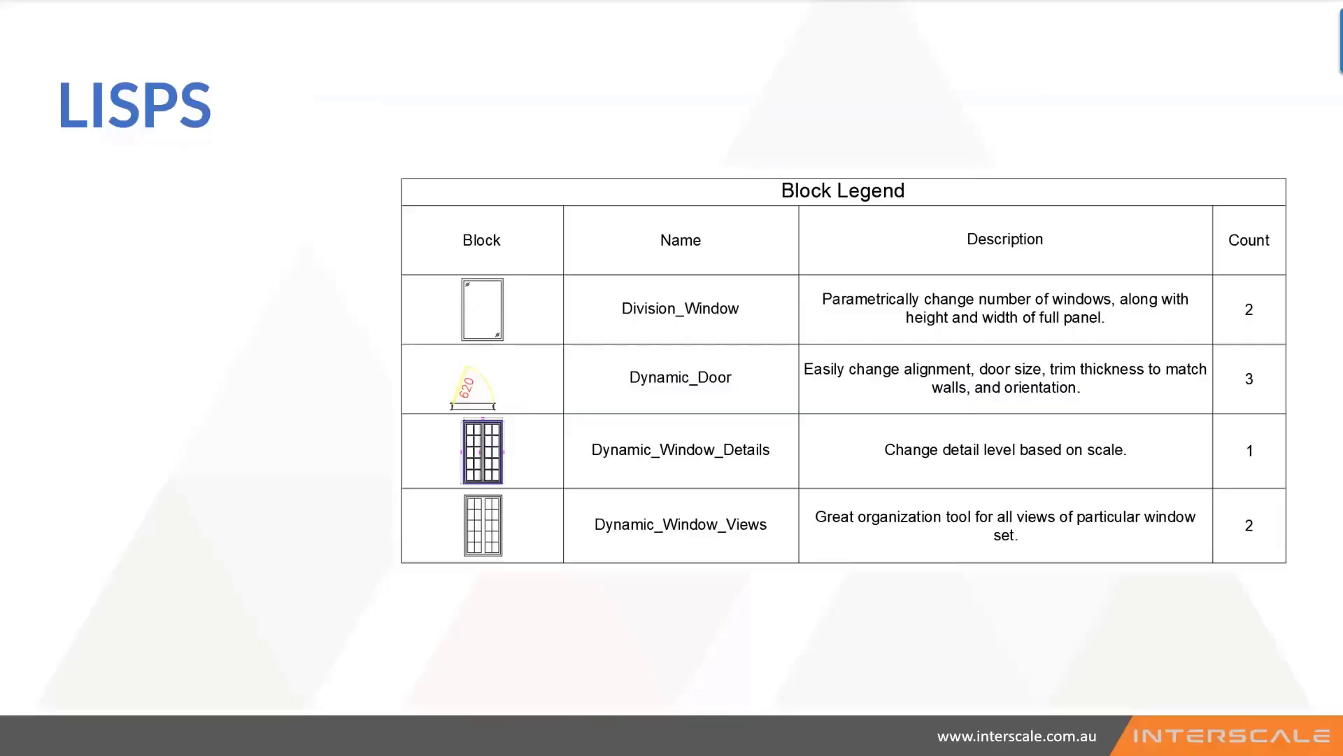
key("Right")
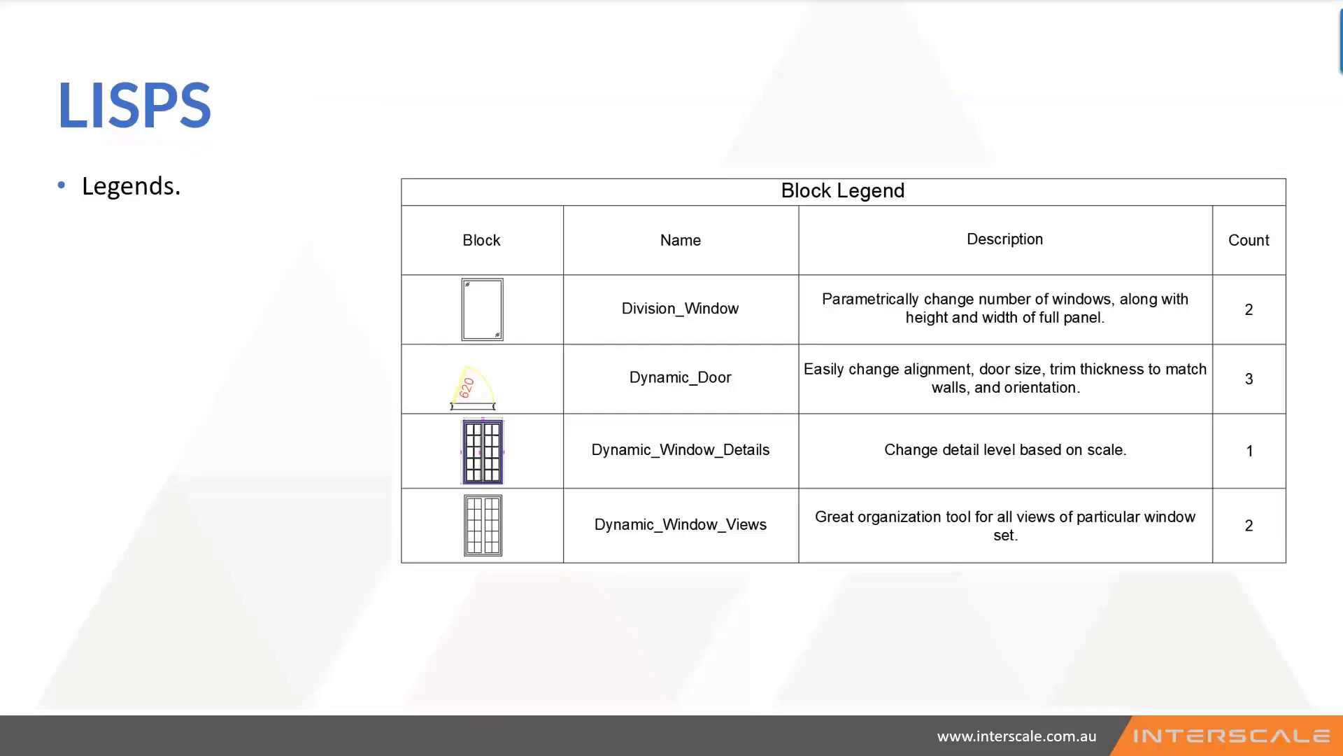
key("Right")
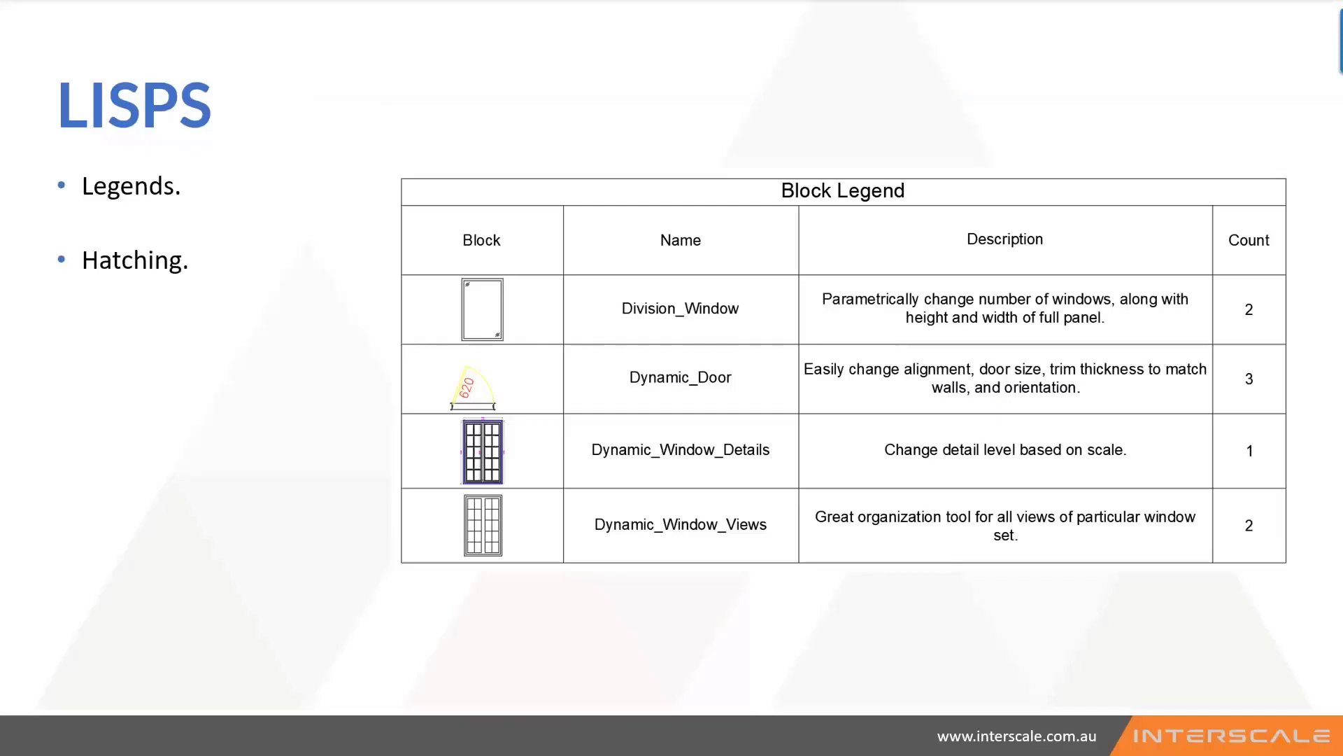
- Switch to AutoCAD and open the Block Info (2) layout containing the block legend table
key("alt+Tab")
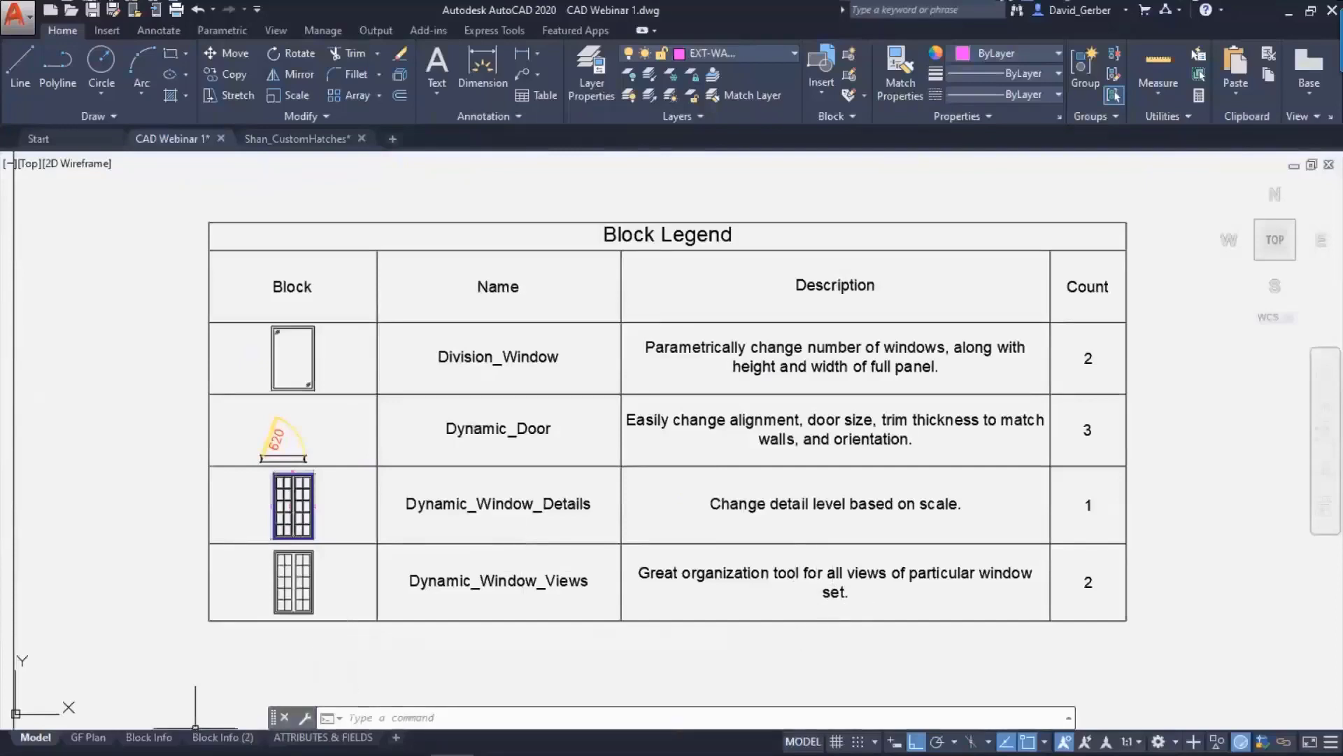
left_click(223, 736)
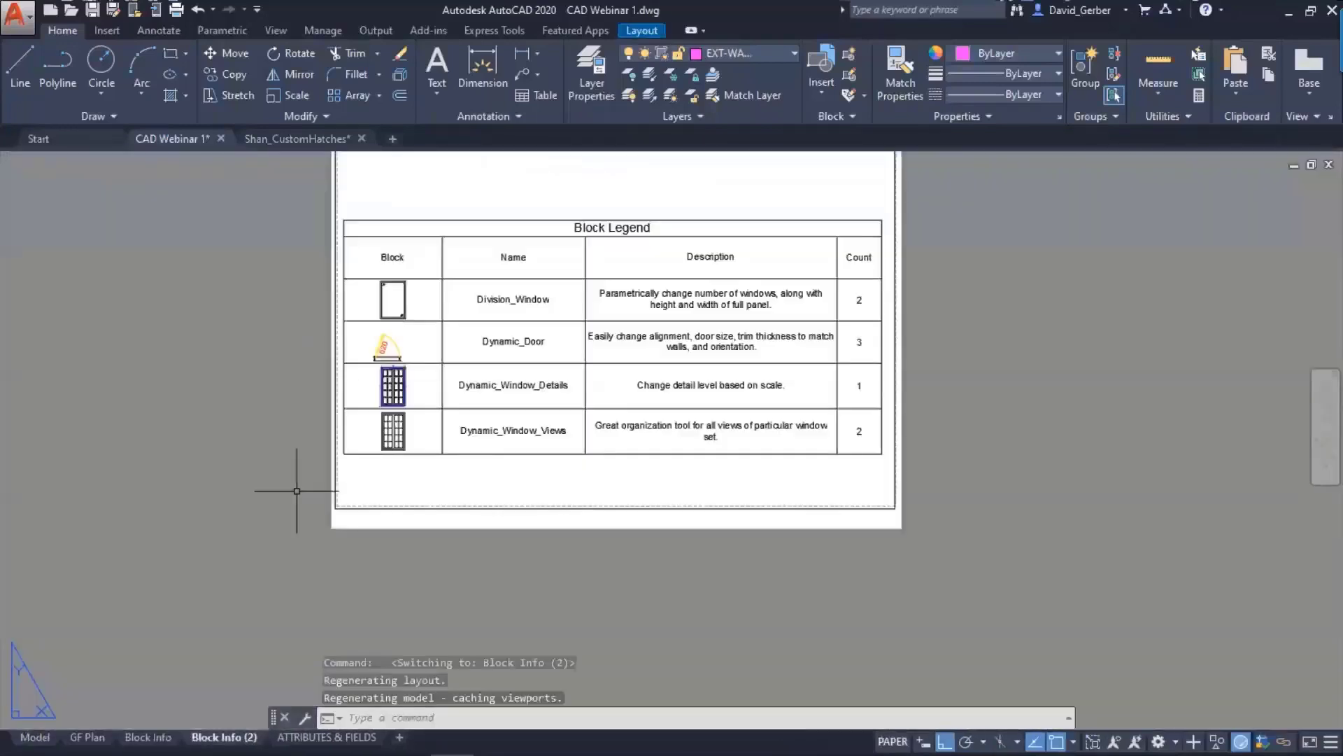
middle_click_drag(516, 425, 543, 474)
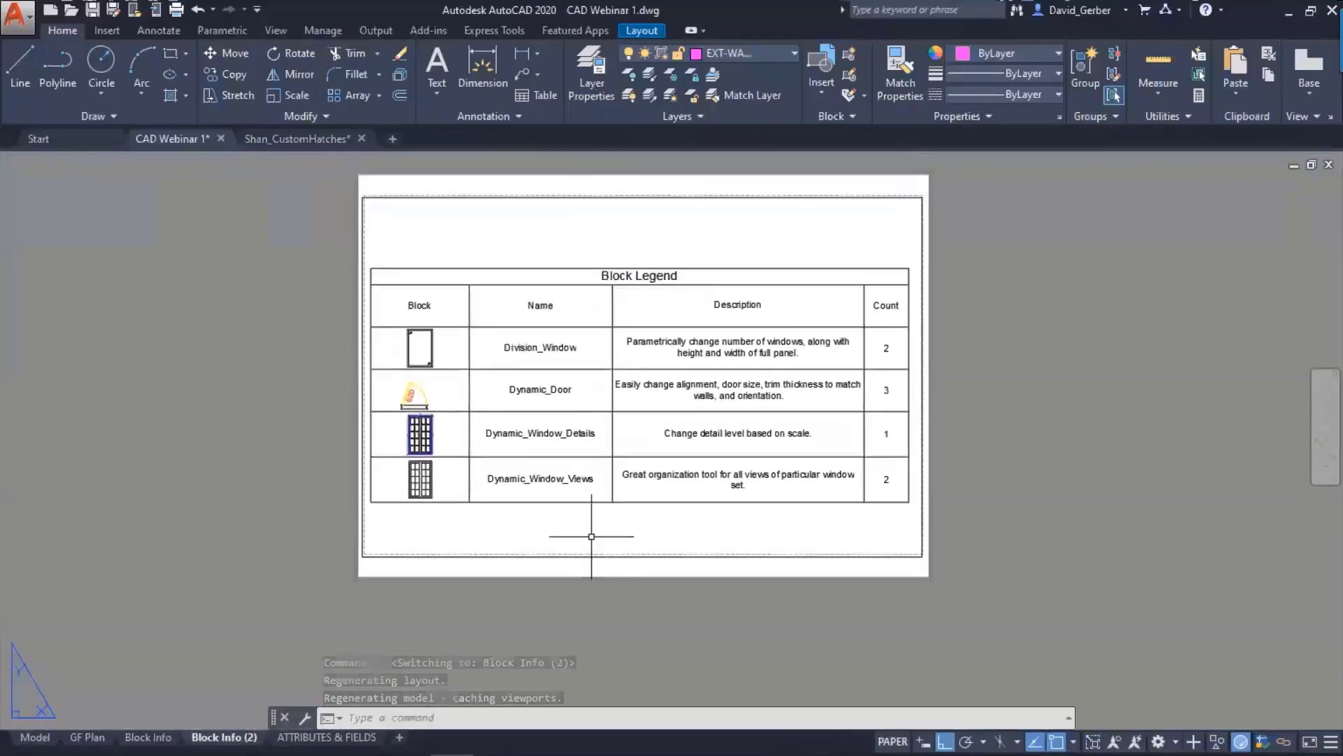
- Use APPLOAD to load BLegend.vlx and LEGEND.LSP from the CAD LISPs folder
type("APPLOAD")
key("Return")
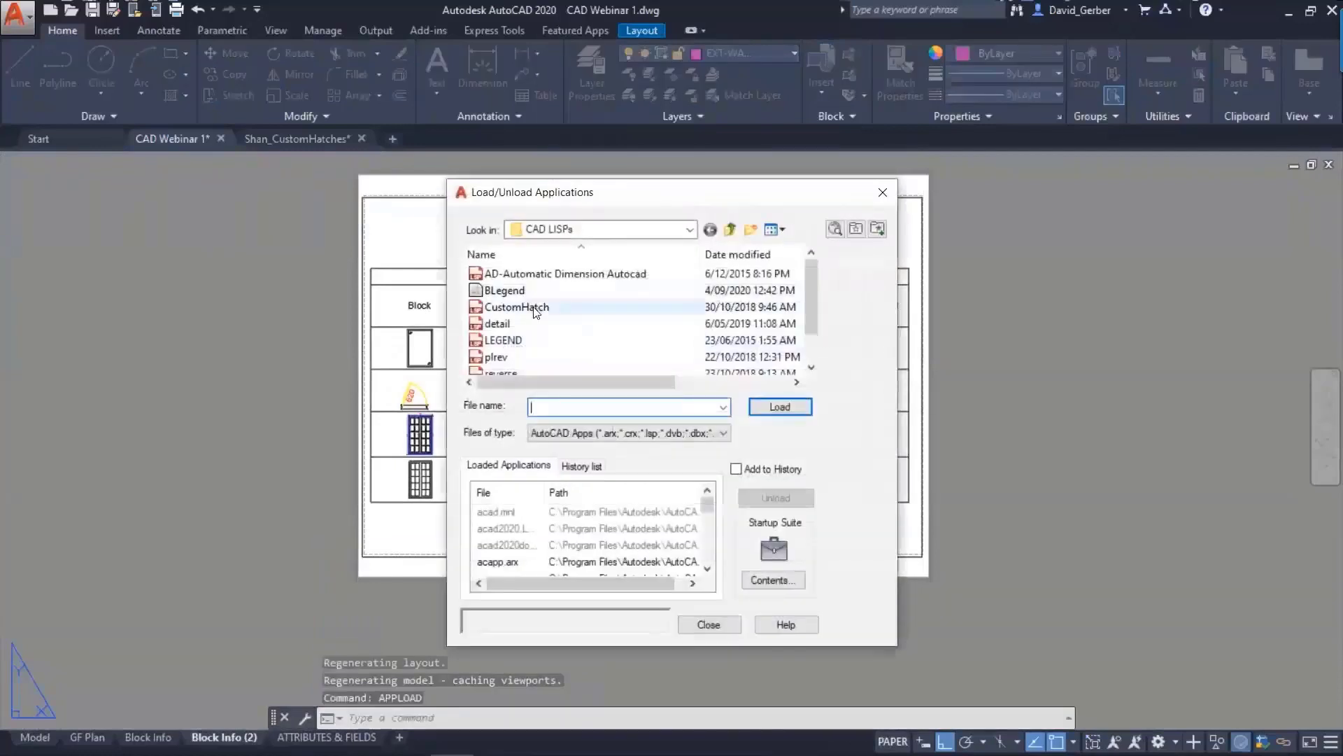
left_click(538, 291)
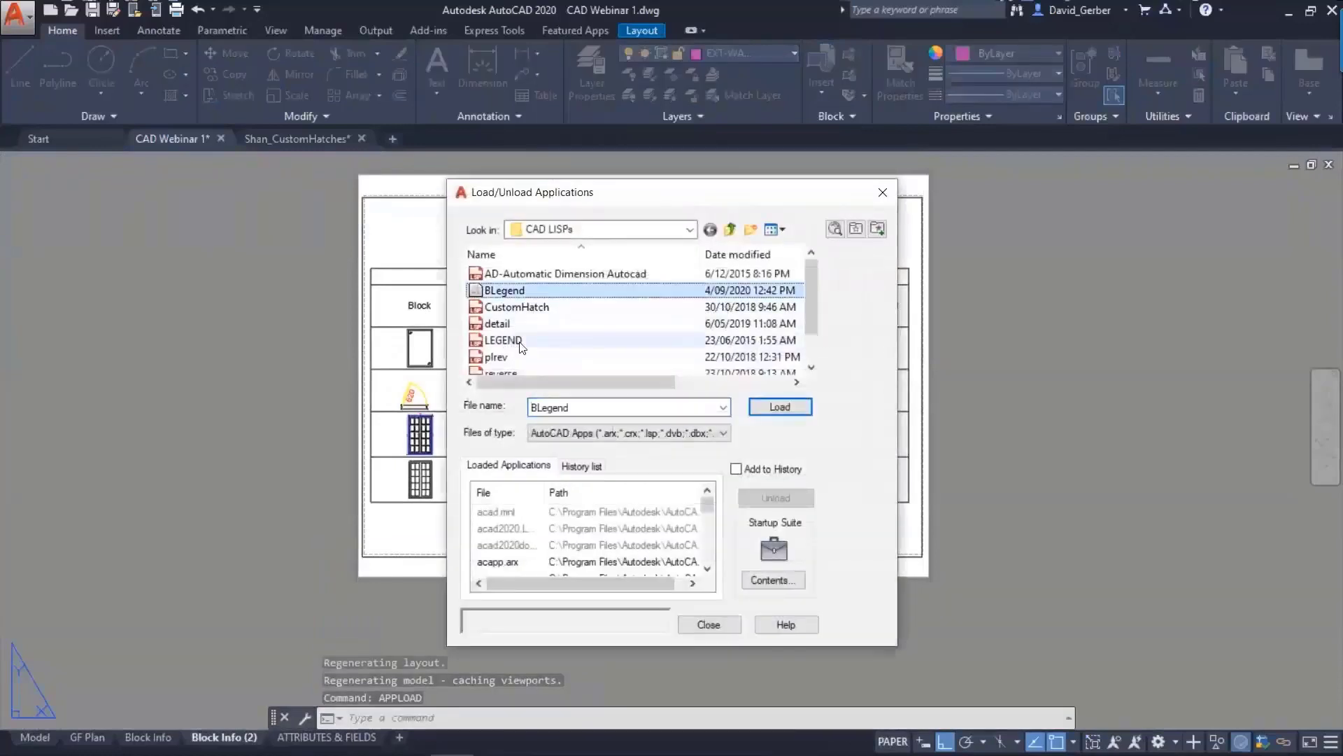
left_click(521, 343, "ctrl")
left_click(780, 407)
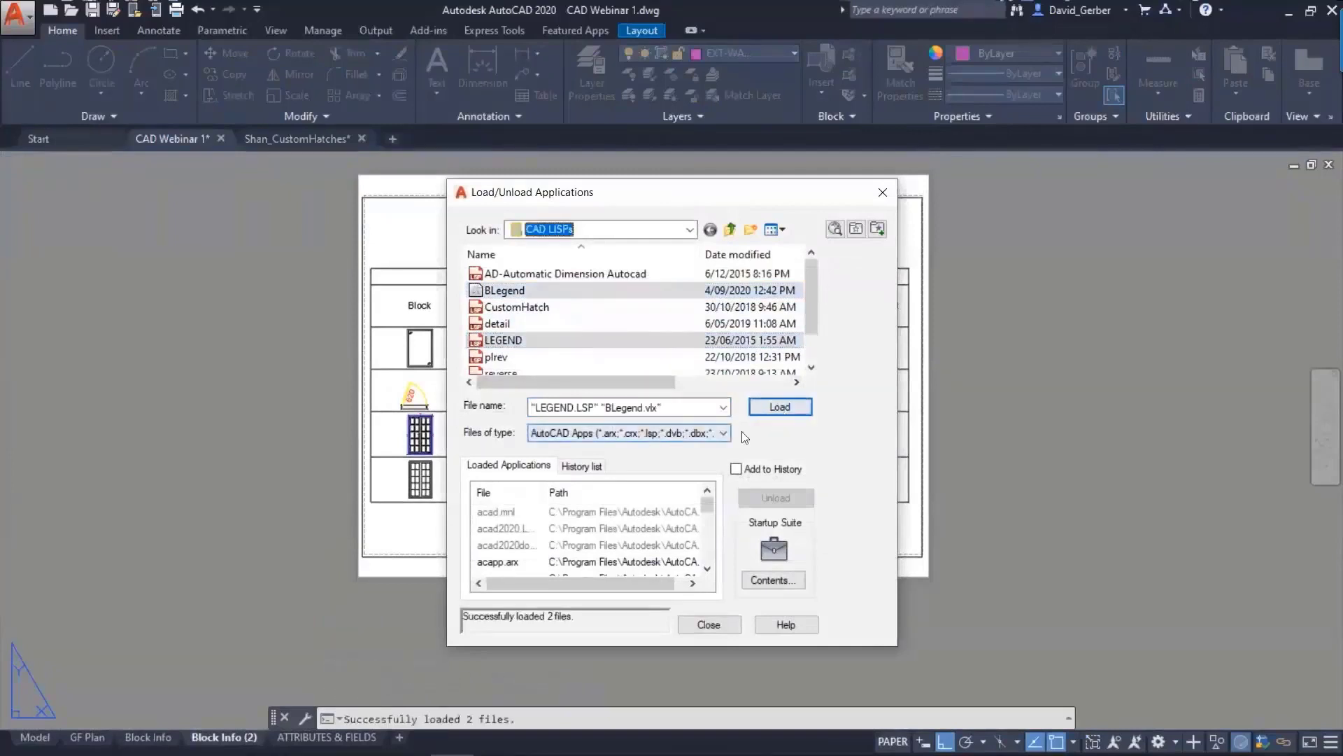
left_click(728, 630)
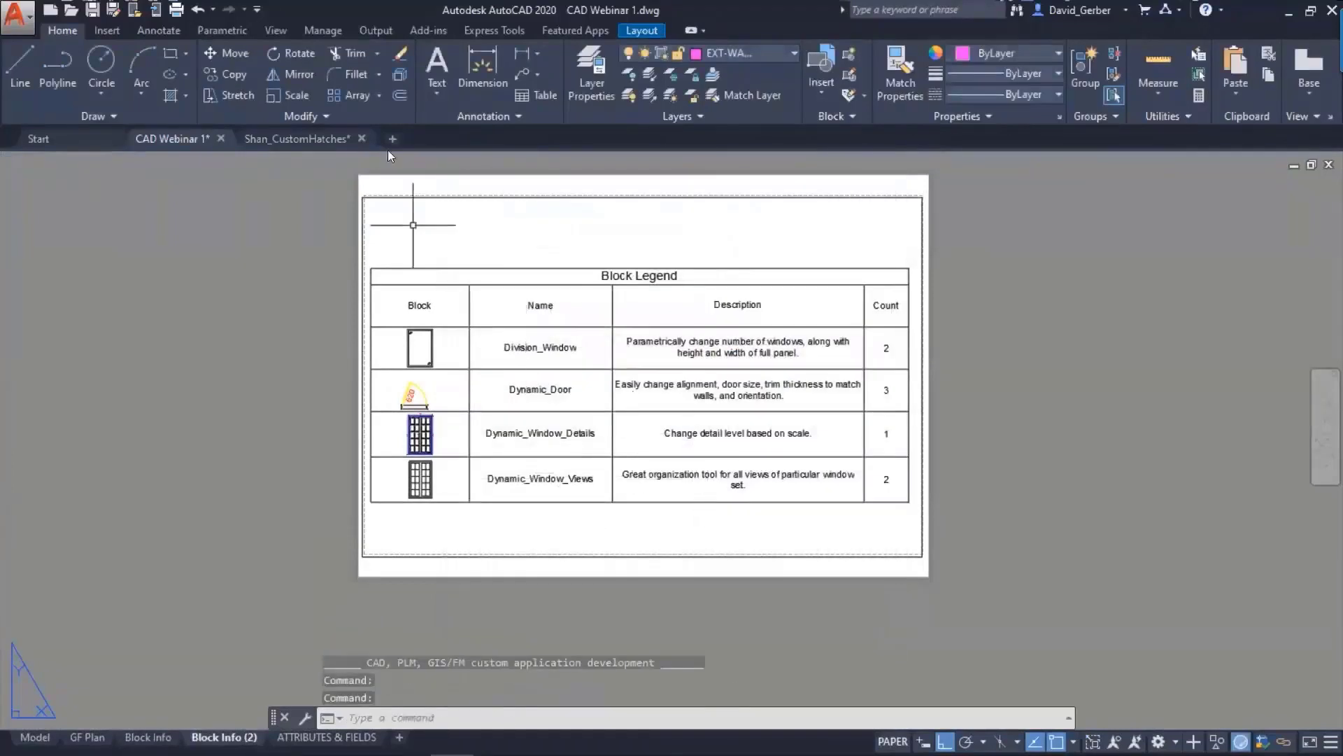
left_click(333, 29)
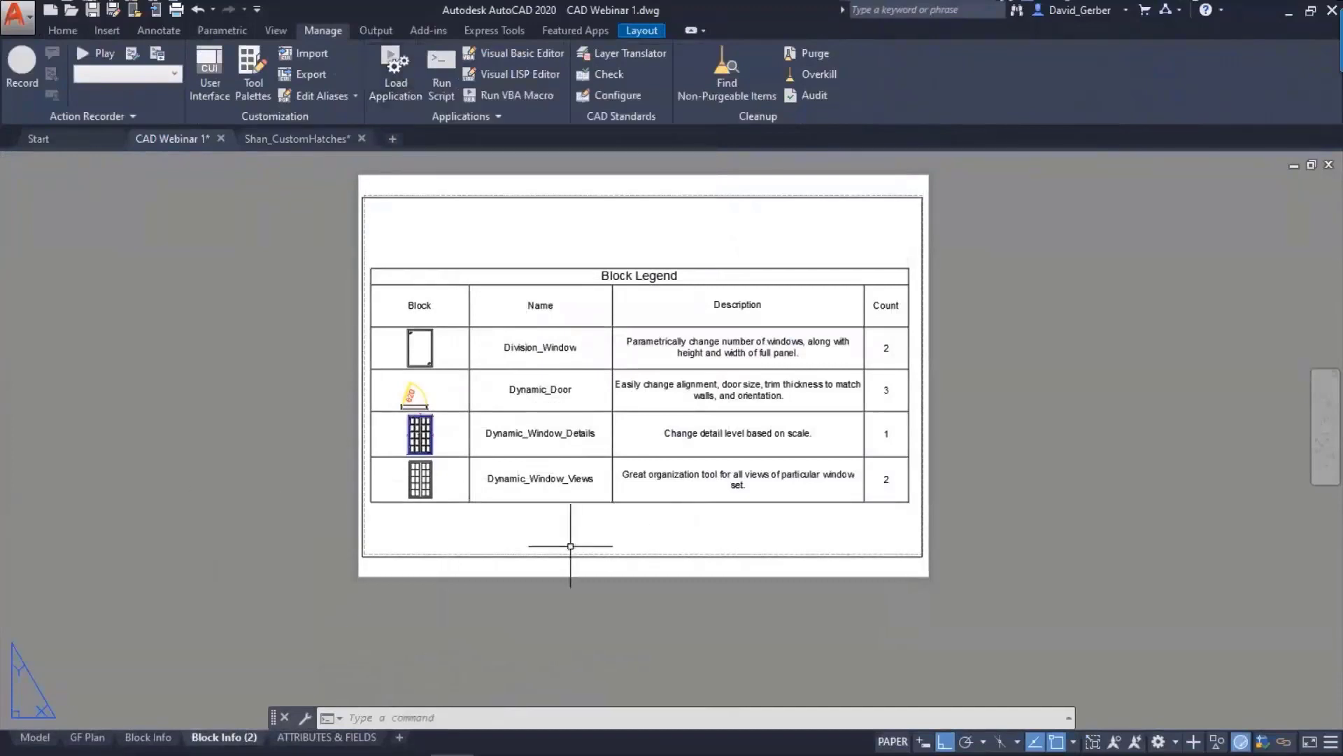
- Run BLEGEND for all blocks and all layers, titled Block Legend, with thumbnails and descriptions
middle_click_drag(570, 546, 620, 538)
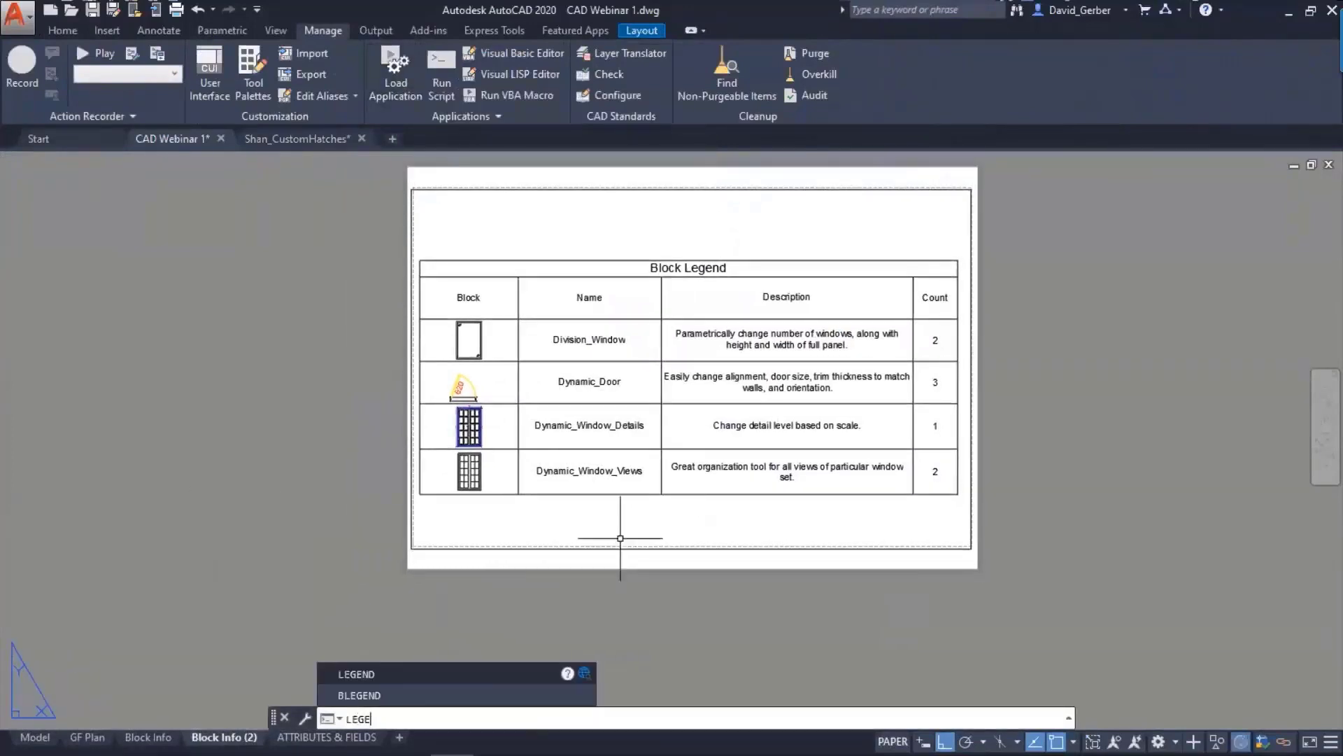
key("BackSpace")
key("BackSpace")
type("BLEN")
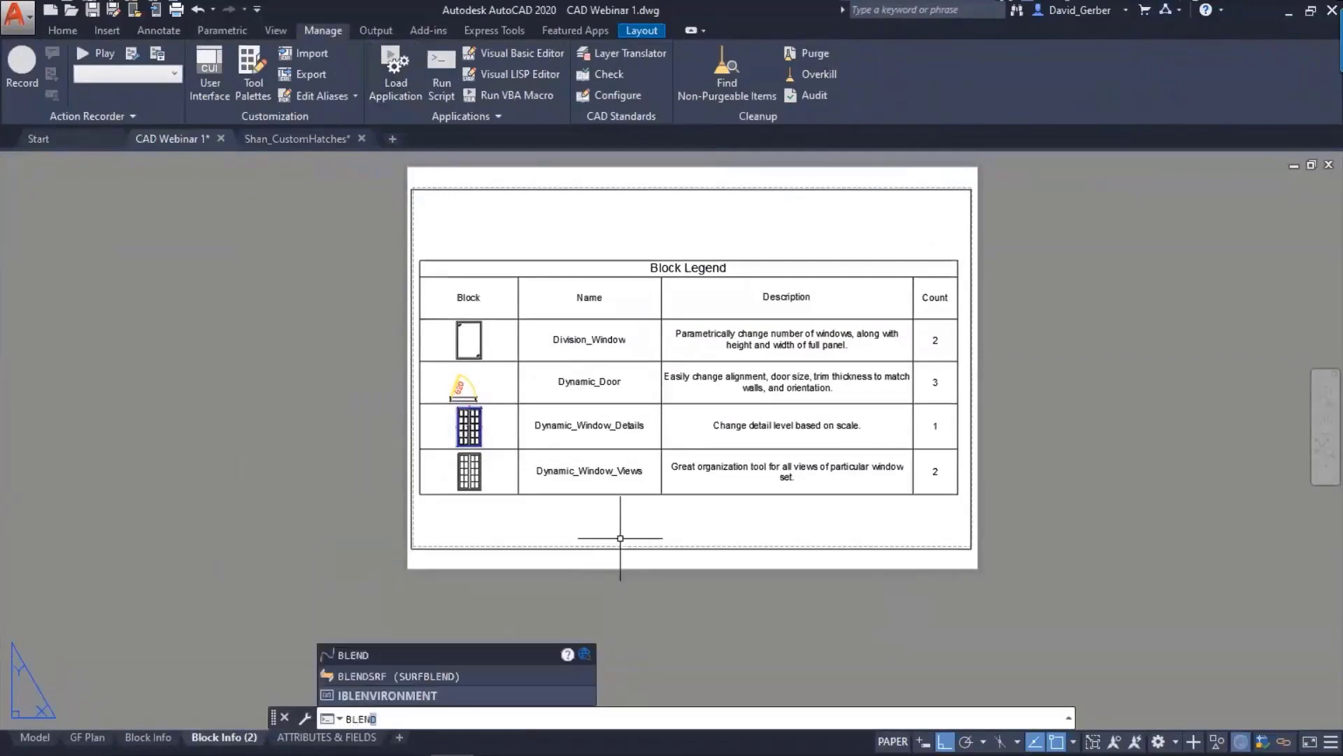
key("BackSpace")
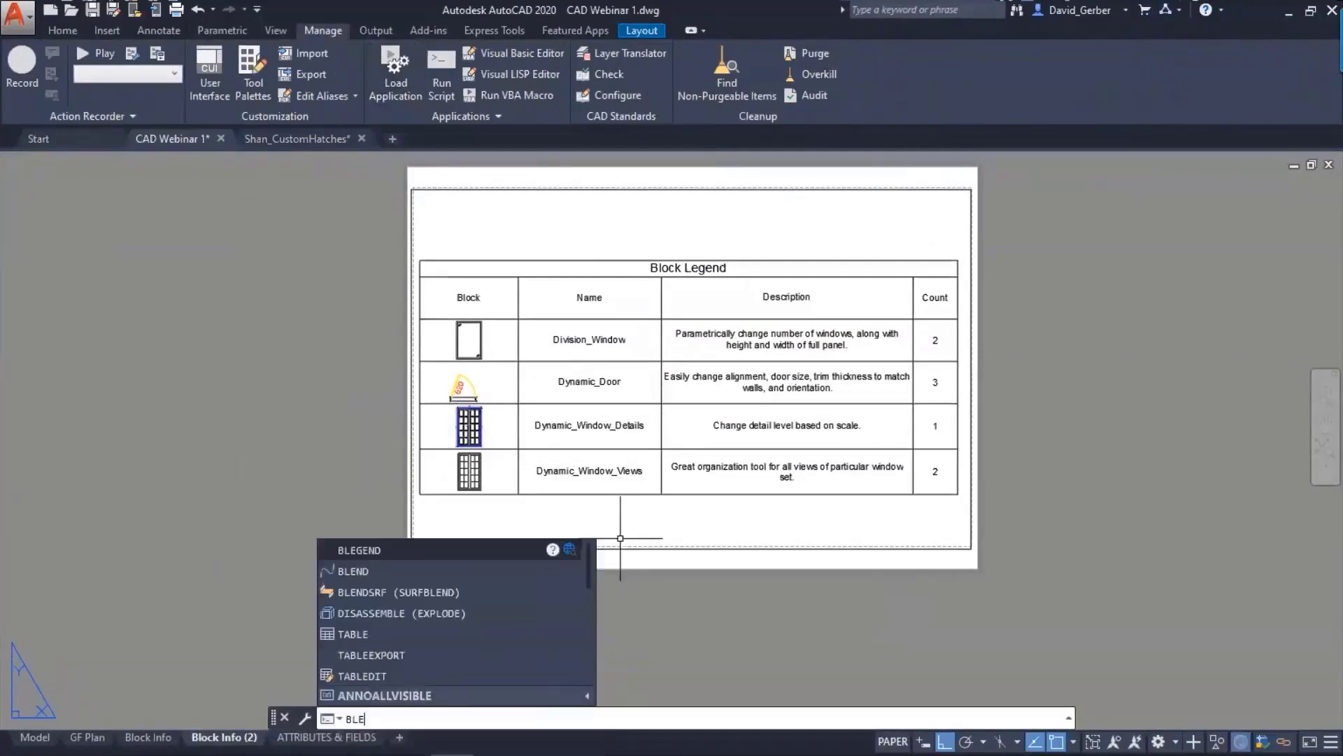
type("GEND")
key("Return")
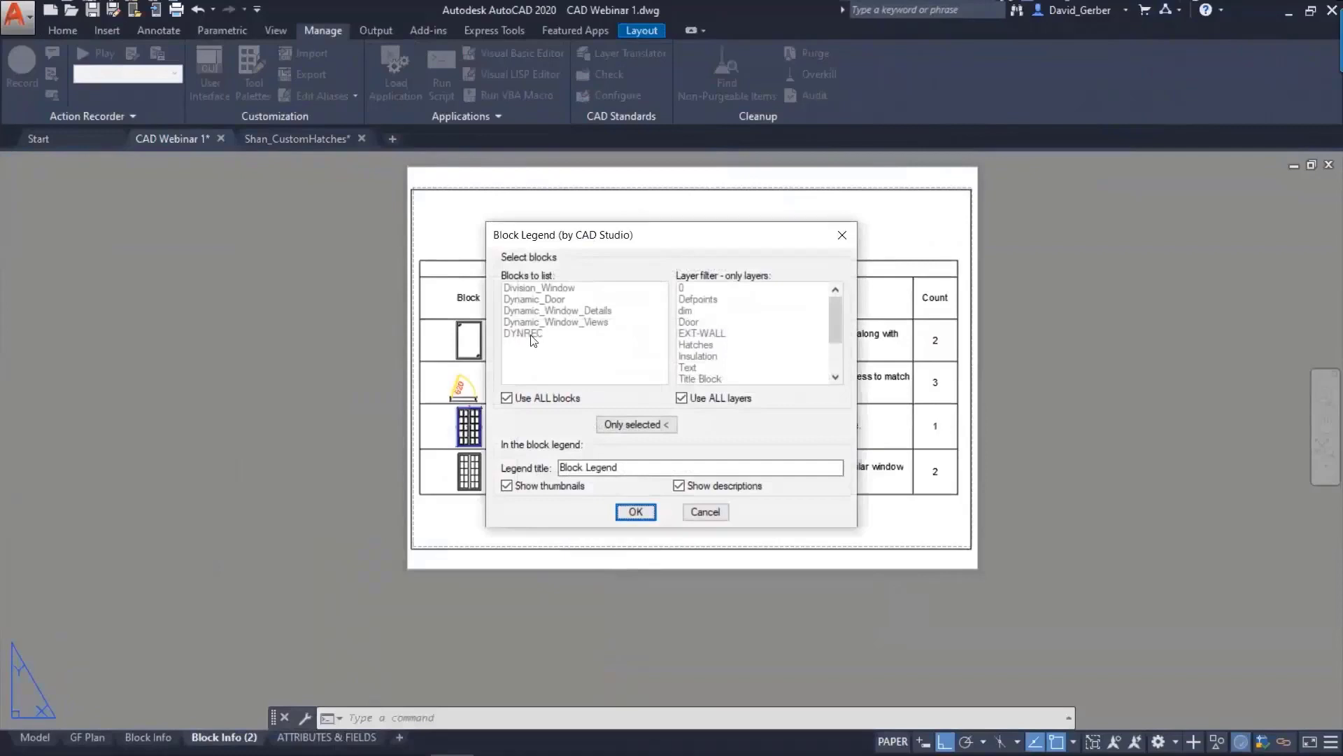
left_click(635, 512)
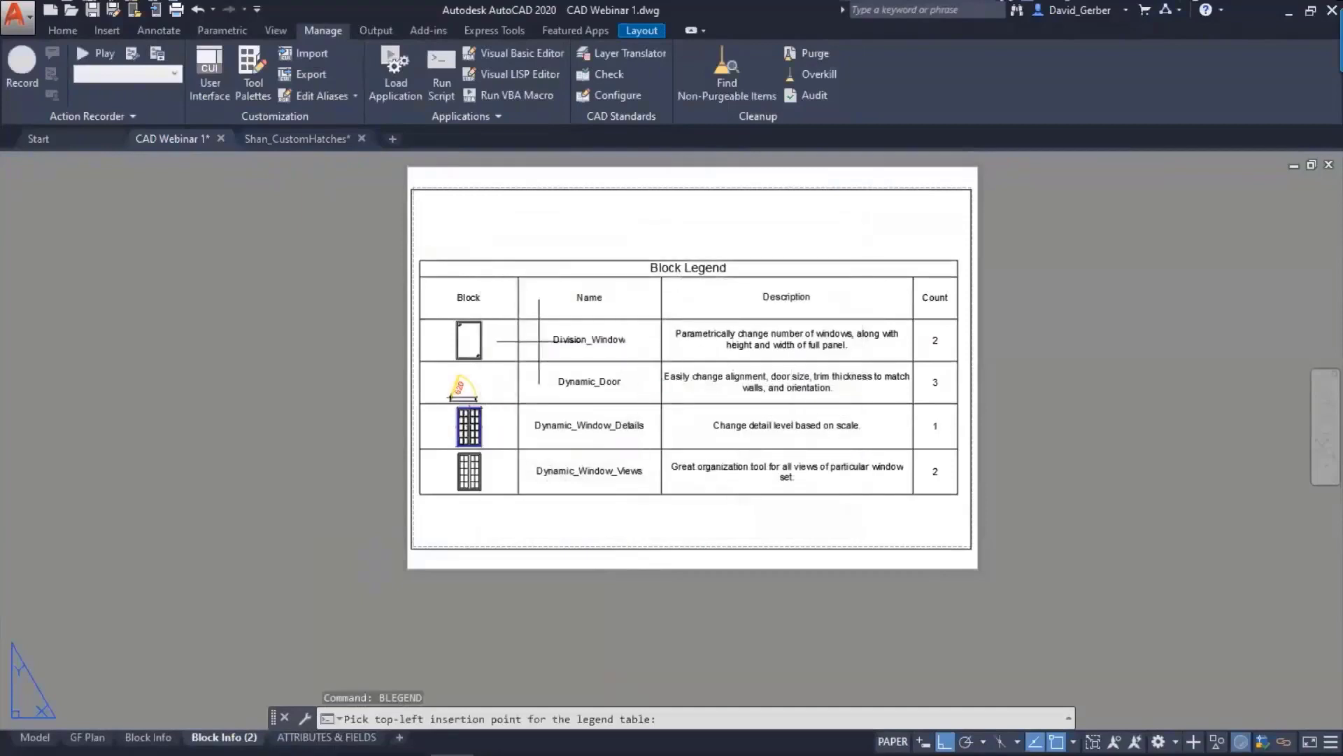
- Place the generated legend at the existing table's upper-left corner and match its width to the existing table
scroll(835, 461, "up", 2)
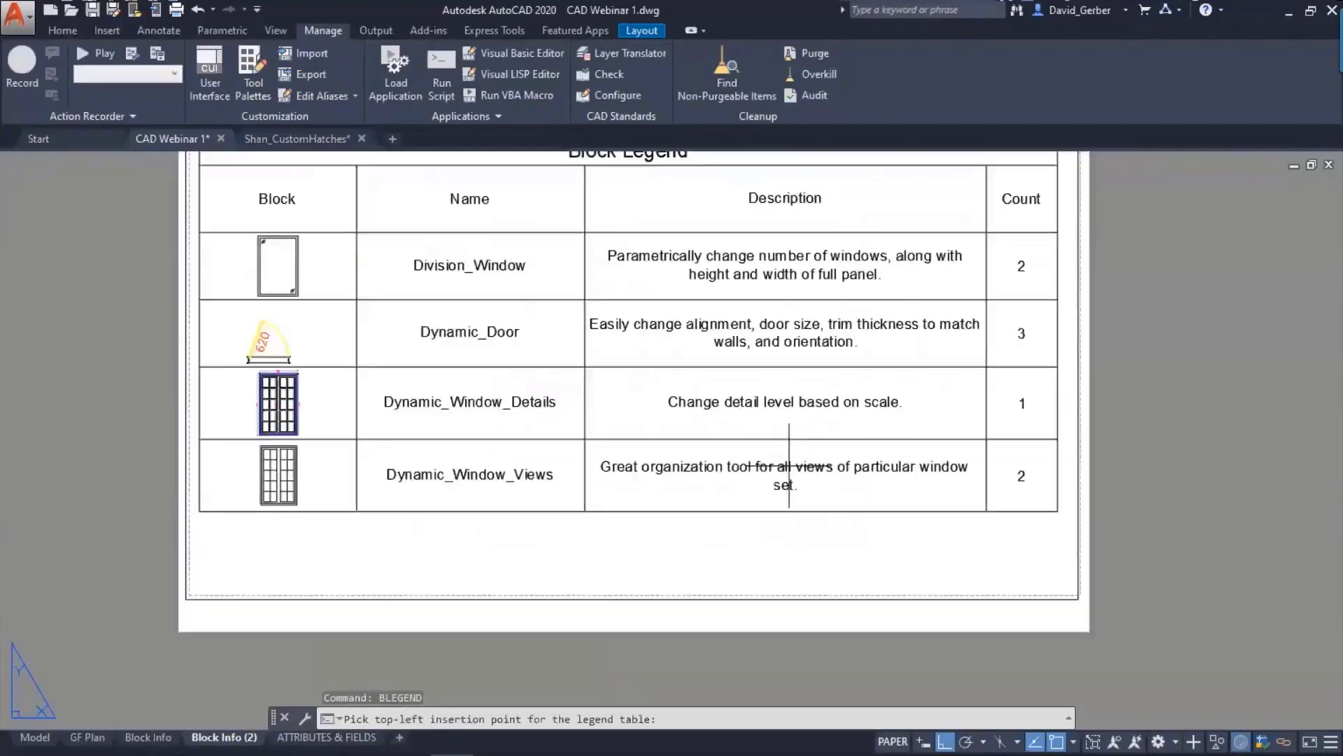
scroll(769, 447, "down", 3)
scroll(420, 267, "up", 4)
left_click(358, 273)
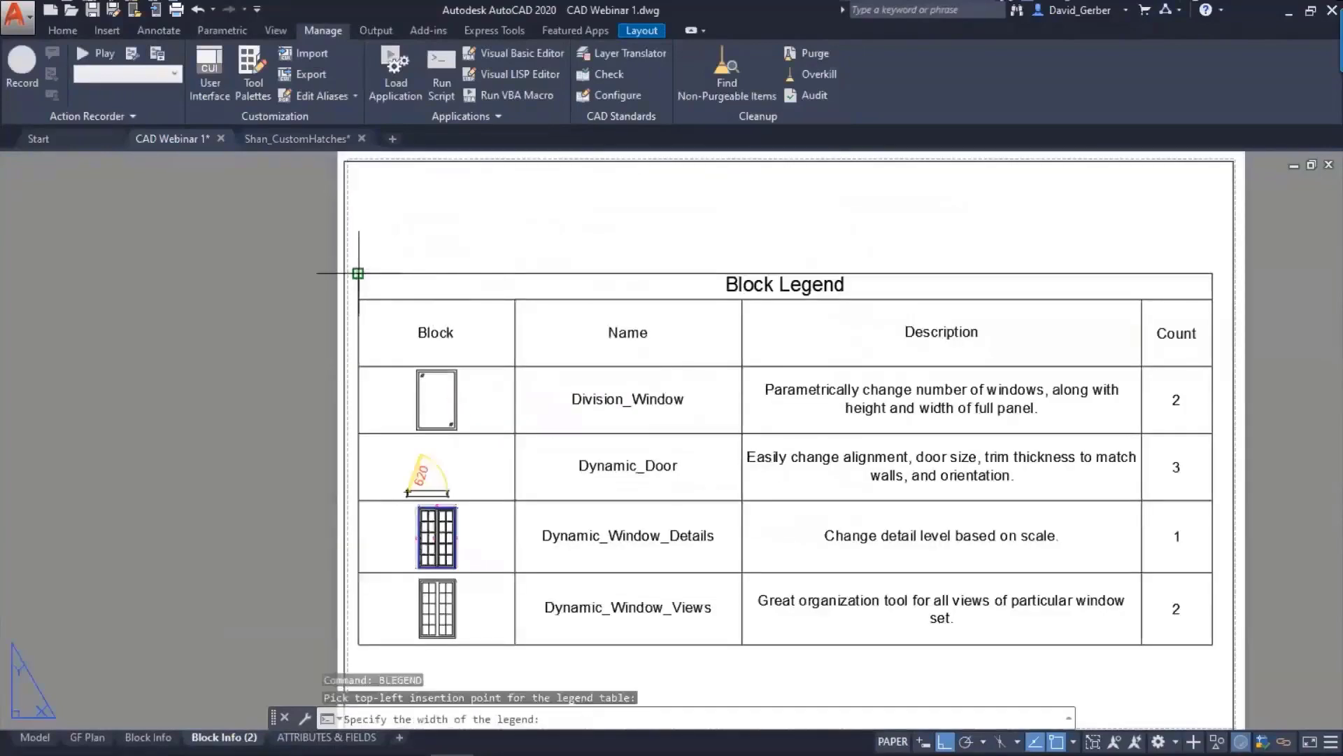
left_click(1213, 272)
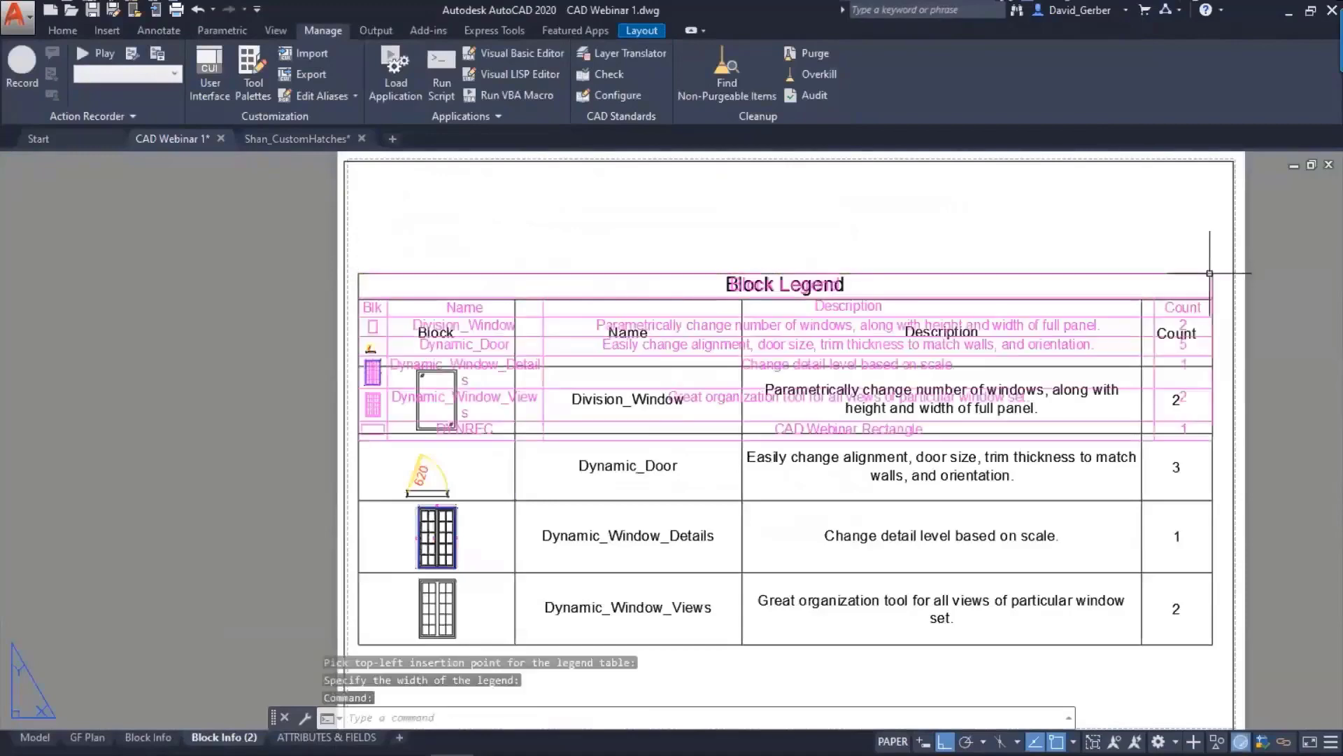
- Stretch the new legend's column dividers to align with the column lines of the existing block legend
scroll(419, 318, "up", 4)
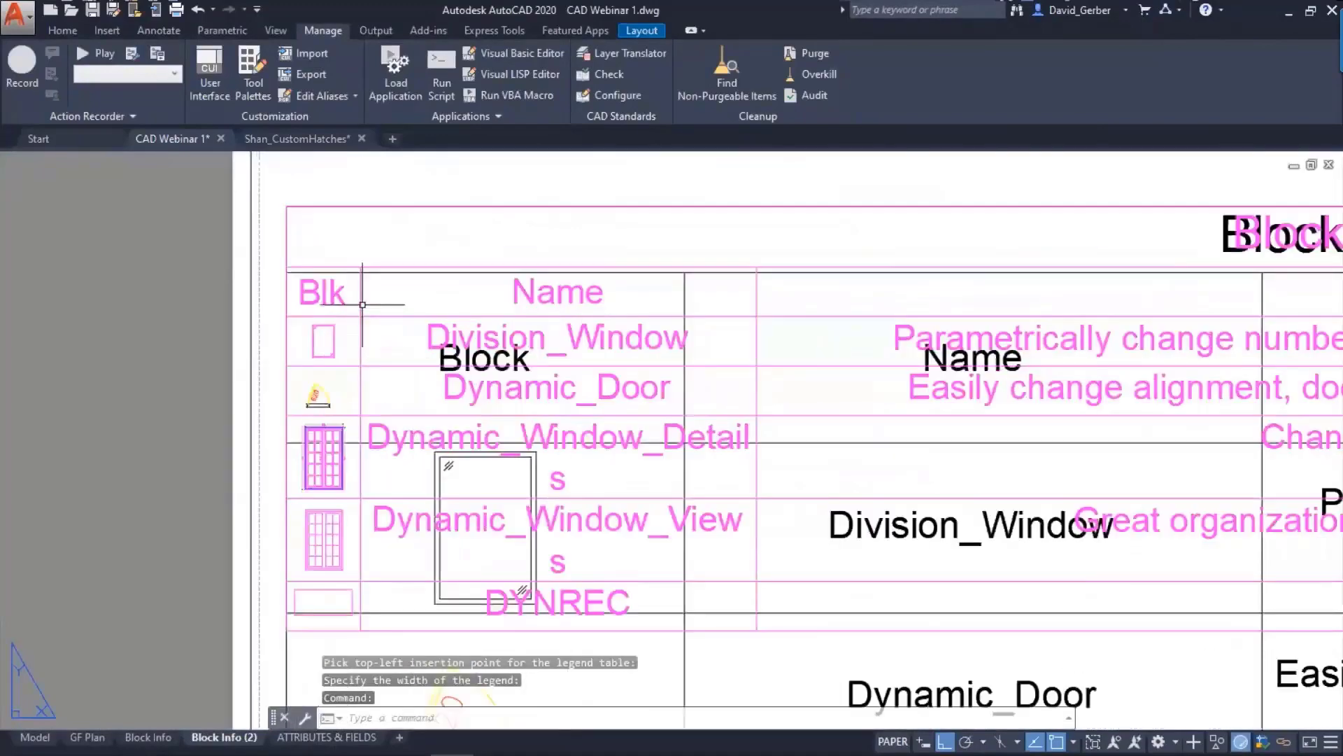
left_click(360, 266)
left_click(360, 266)
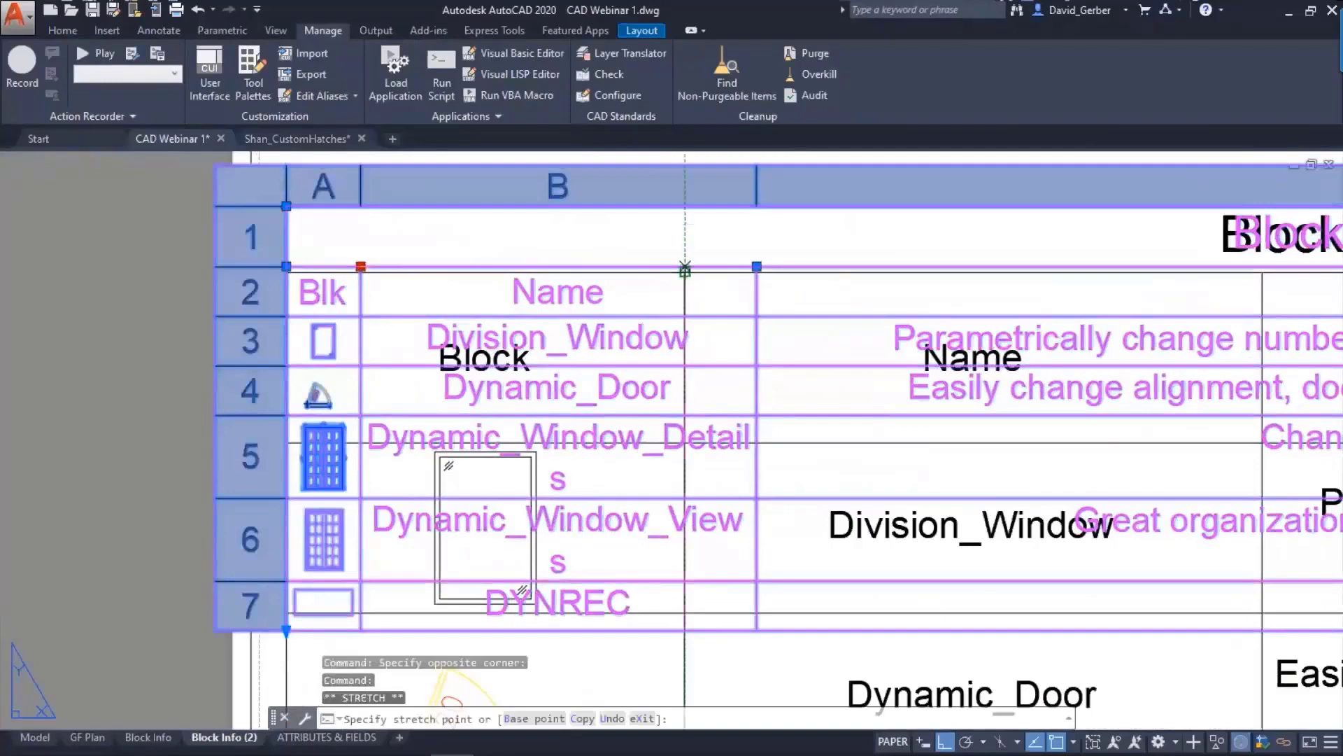
left_click(690, 270)
middle_click_drag(976, 288, 674, 306)
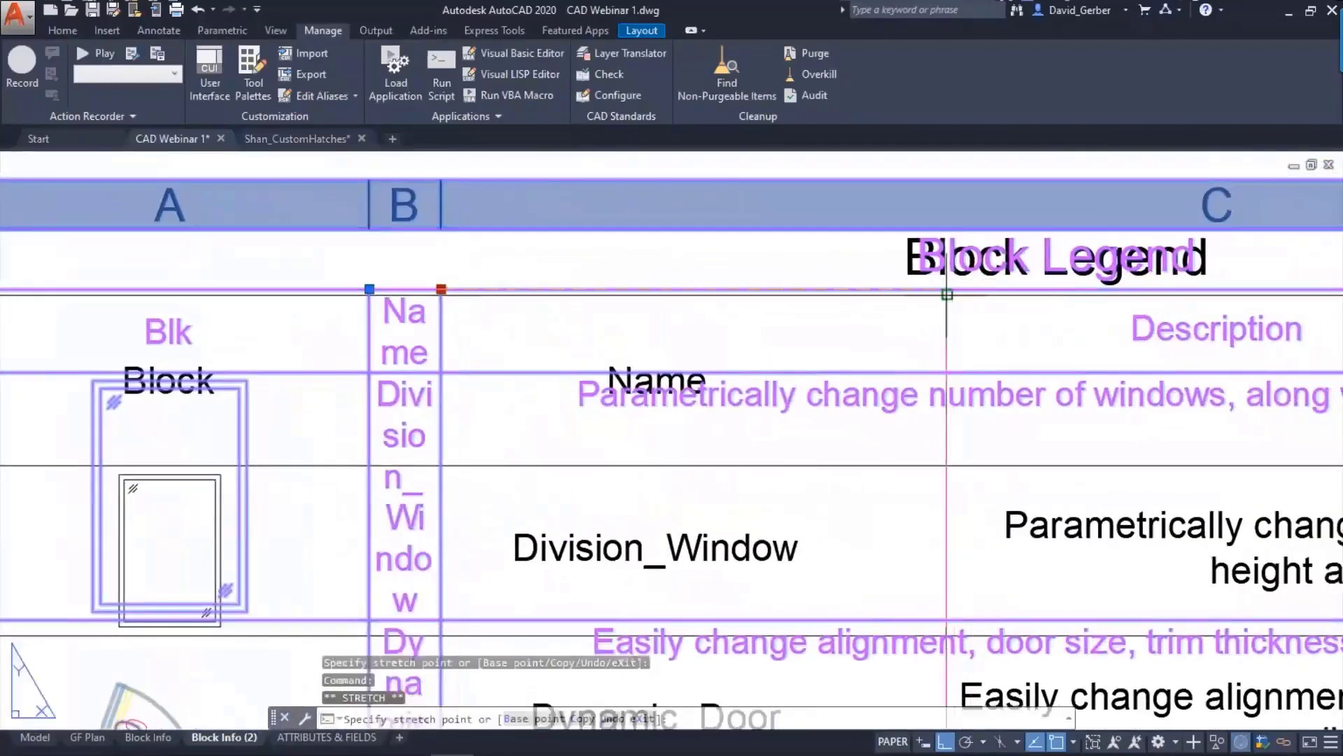
left_click(942, 290)
middle_click_drag(1036, 306, 354, 351)
middle_click_drag(906, 333, 480, 308)
scroll(900, 289, "down", 2)
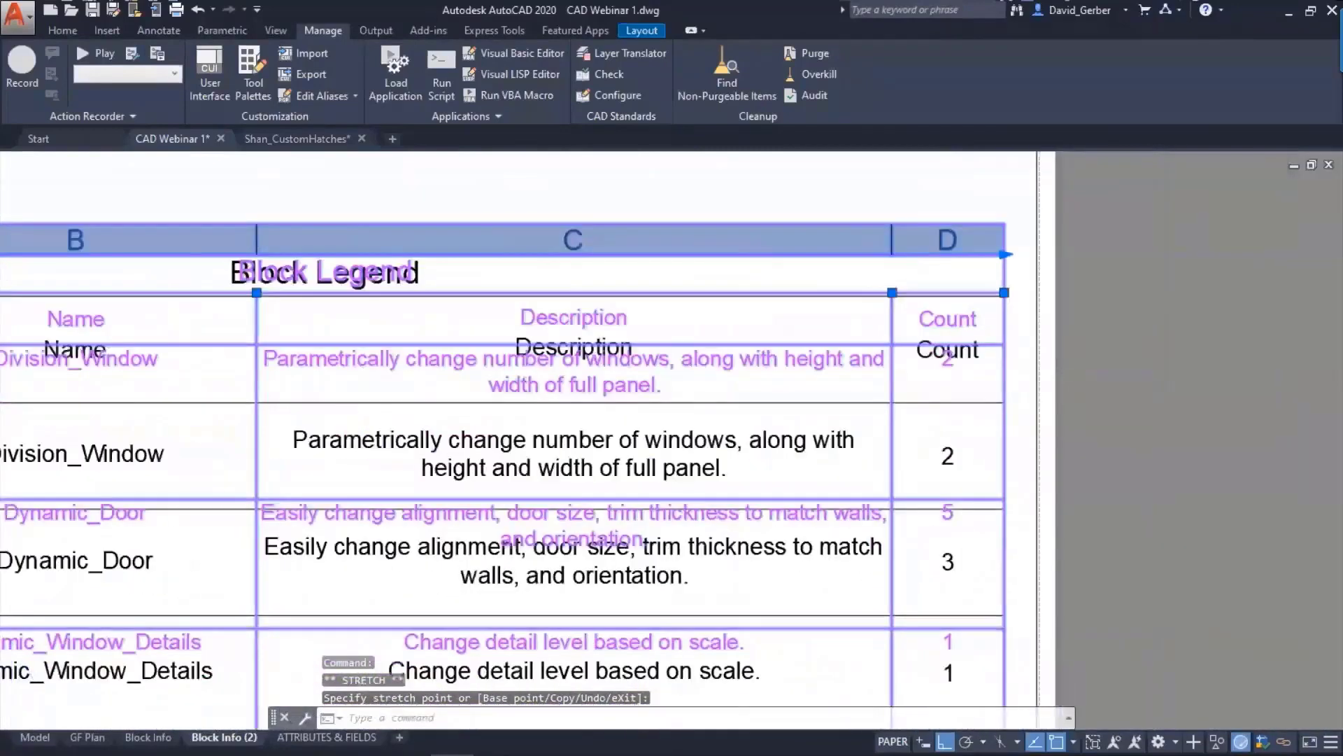
- Move the new block legend off the existing table to the empty area right of the sheet
scroll(896, 261, "down", 4)
middle_click_drag(641, 387, 575, 381)
type("m")
key("Return")
left_click(242, 357)
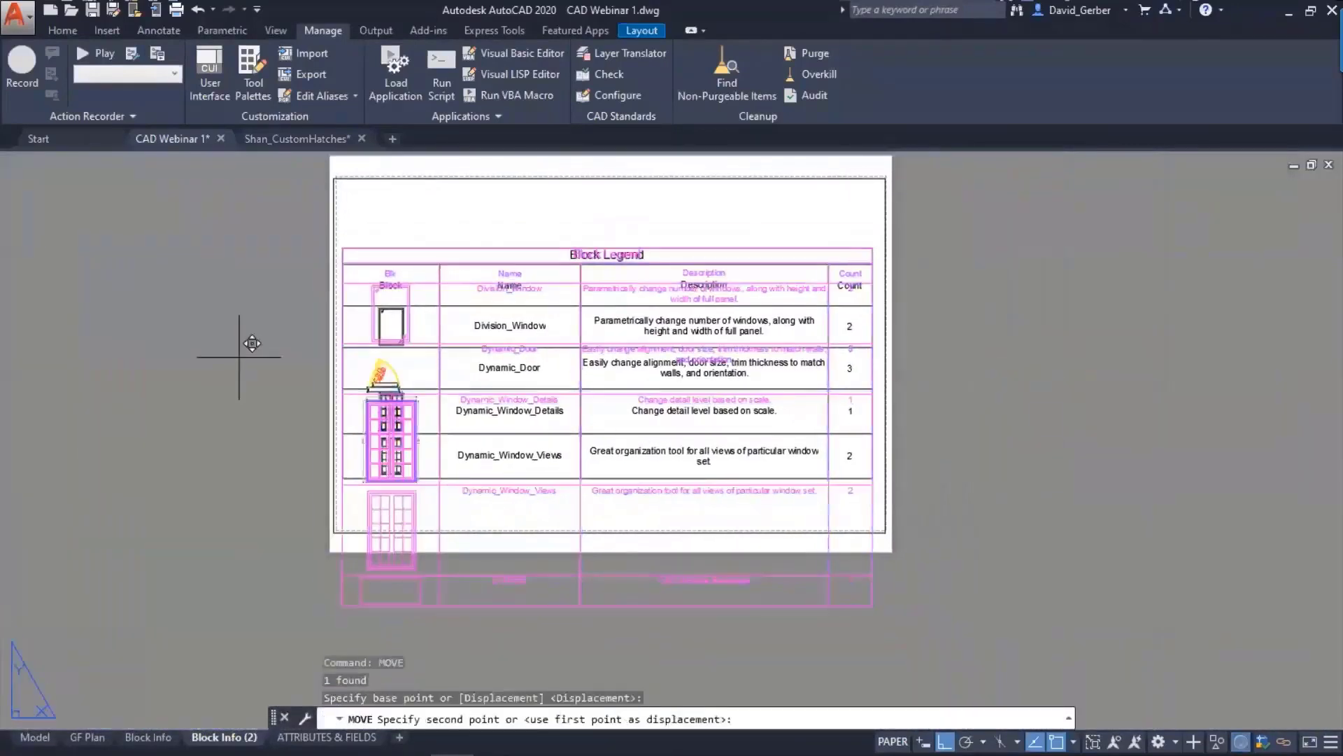
left_click(1082, 364)
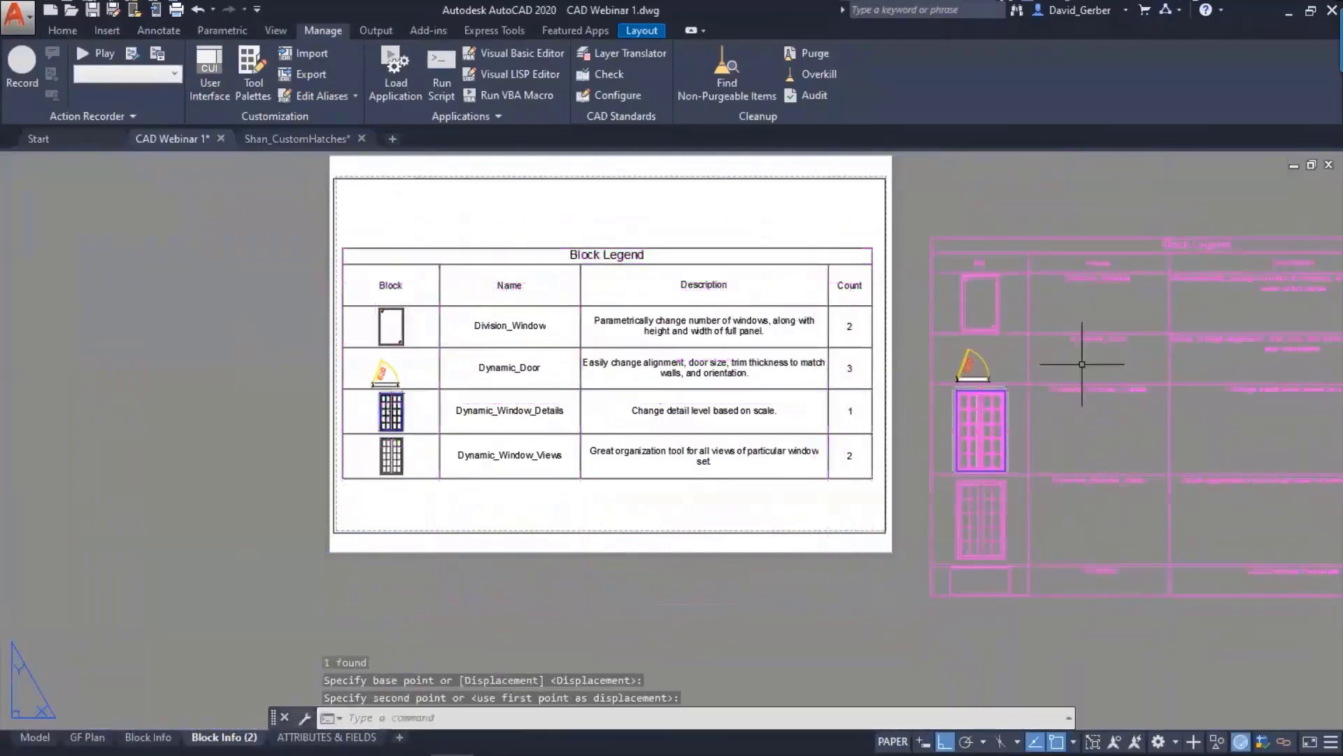
- Change the new block legend table from the EXT-WALL layer to a layer with black linework
middle_click_drag(1034, 365, 527, 455)
scroll(568, 416, "up", 2)
scroll(496, 370, "up", 4)
middle_click_drag(447, 337, 334, 345)
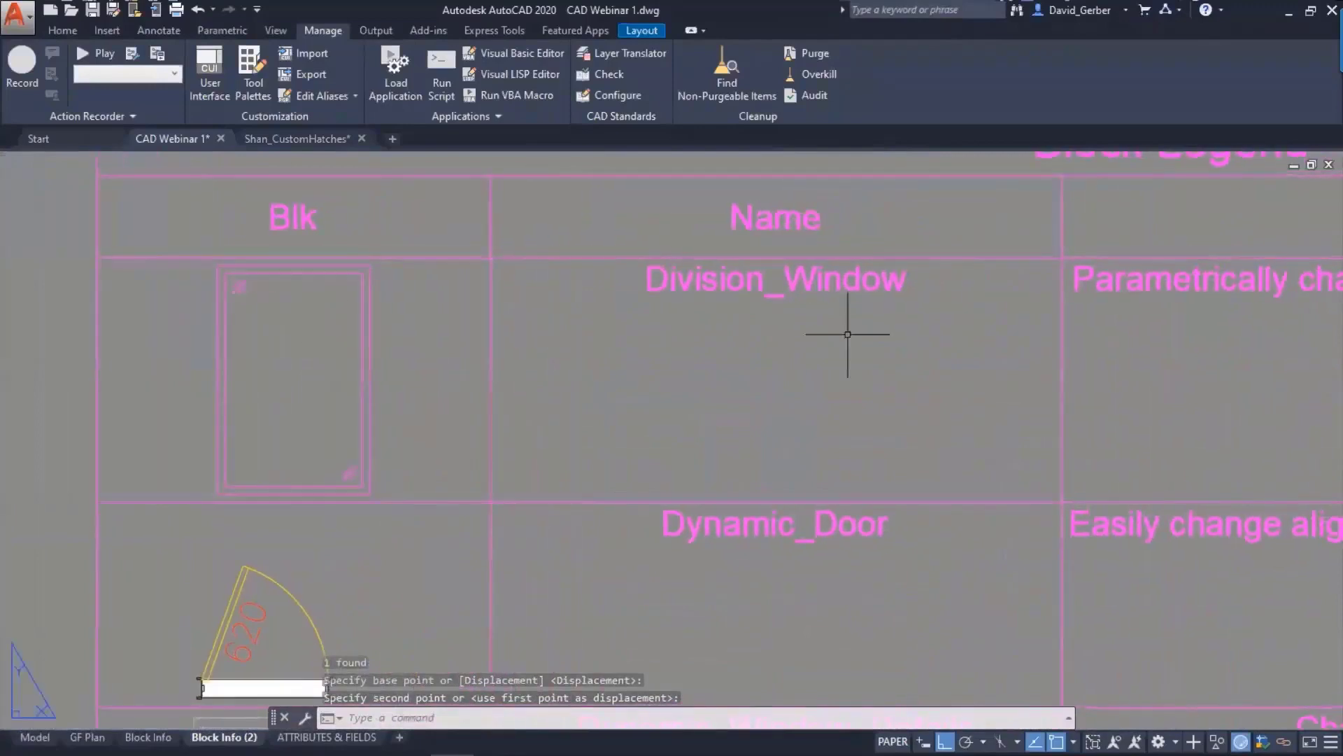
middle_click_drag(1054, 370, 319, 417)
middle_click_drag(922, 359, 741, 363)
scroll(742, 363, "down", 2)
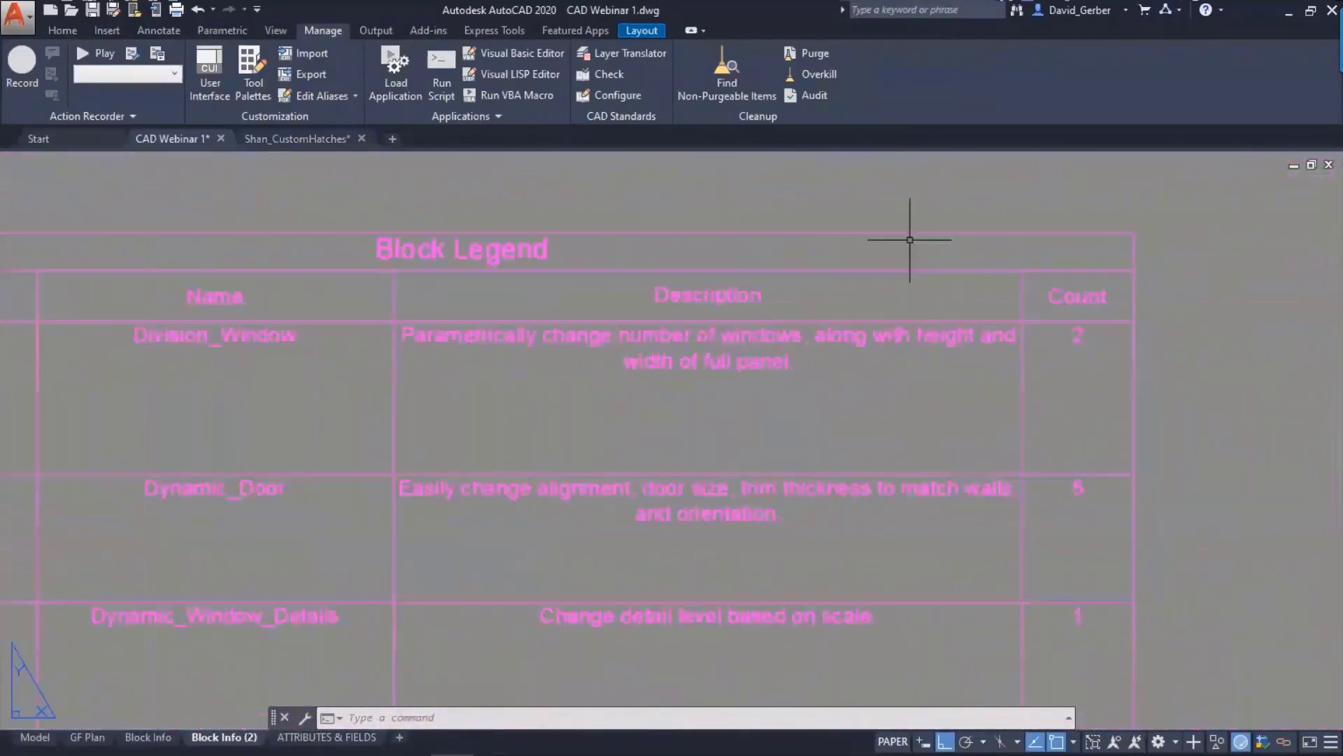
left_click(909, 239)
left_click(729, 343)
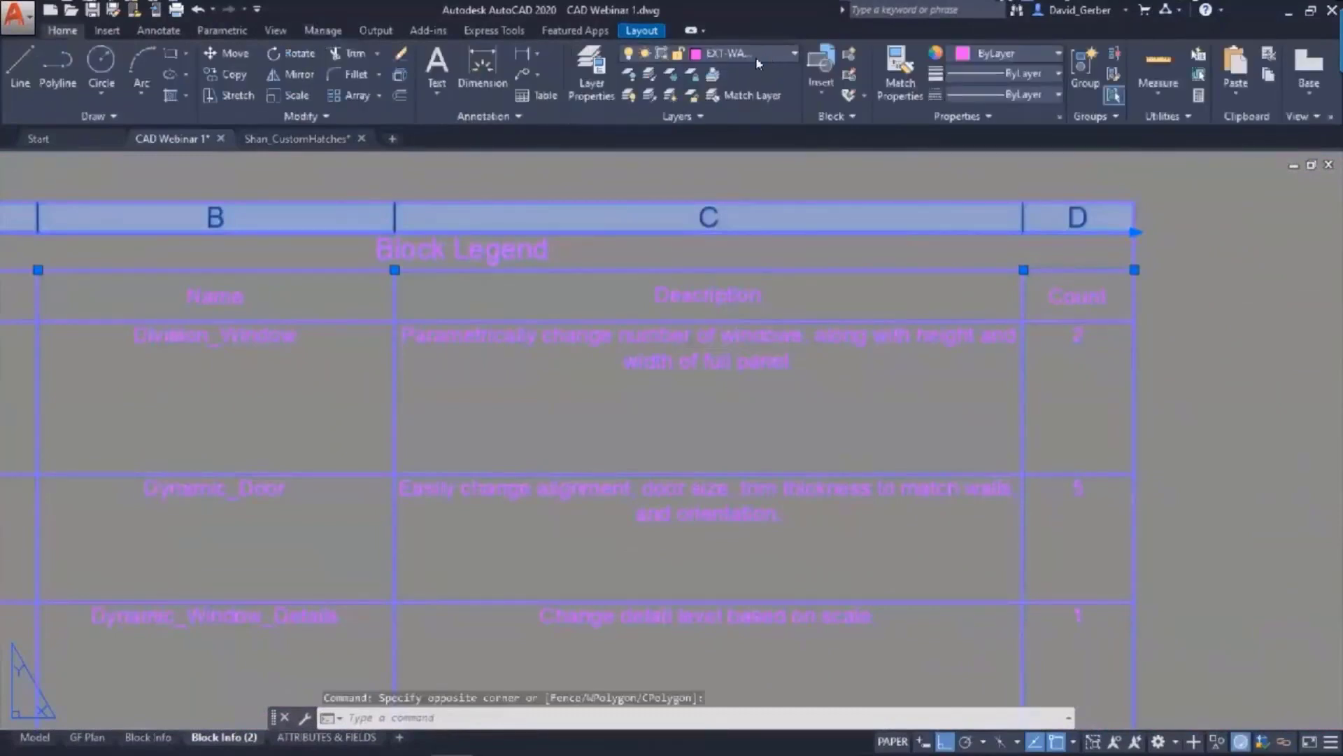
left_click(756, 59)
left_click(737, 72)
middle_click_drag(1083, 504, 1124, 434)
key("Escape")
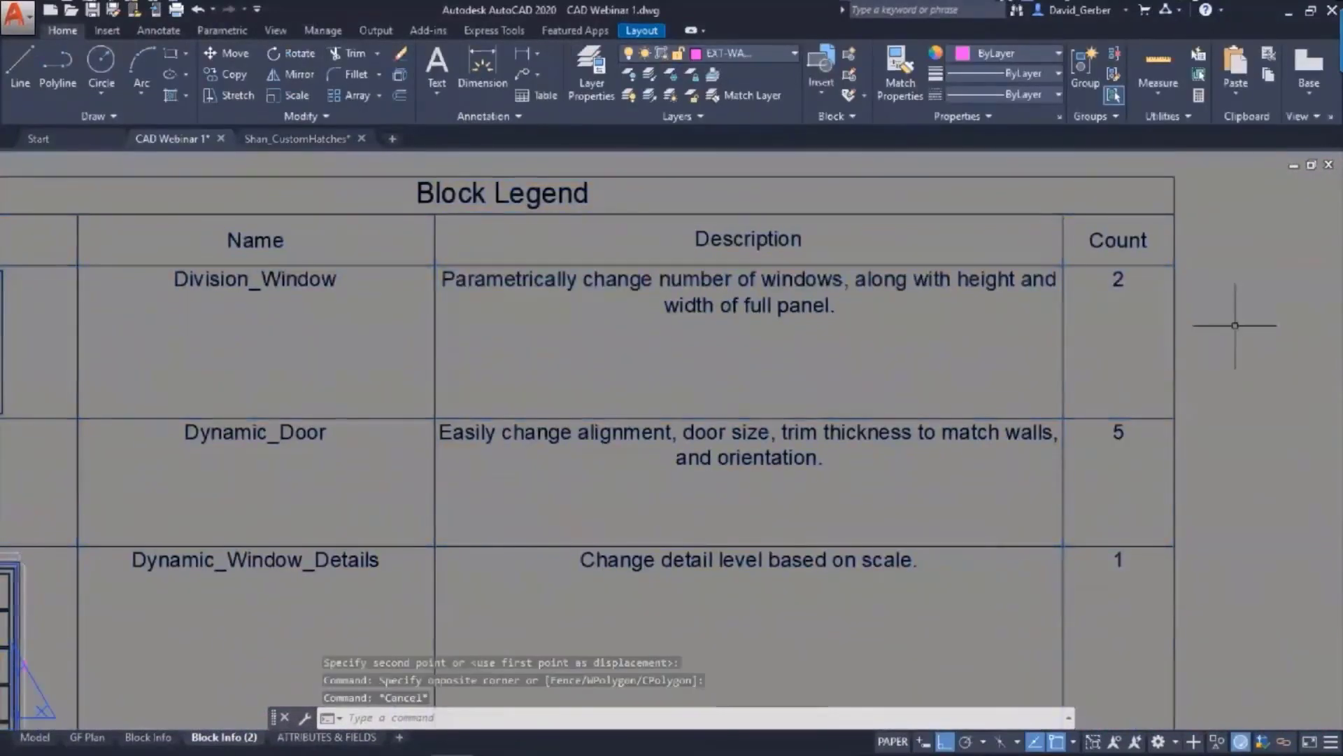
- Examine the lower rows of the new legend, including the thumbnail, description and count of the DYNREC block
middle_click_drag(790, 580, 876, 274)
middle_click_drag(874, 527, 854, 291)
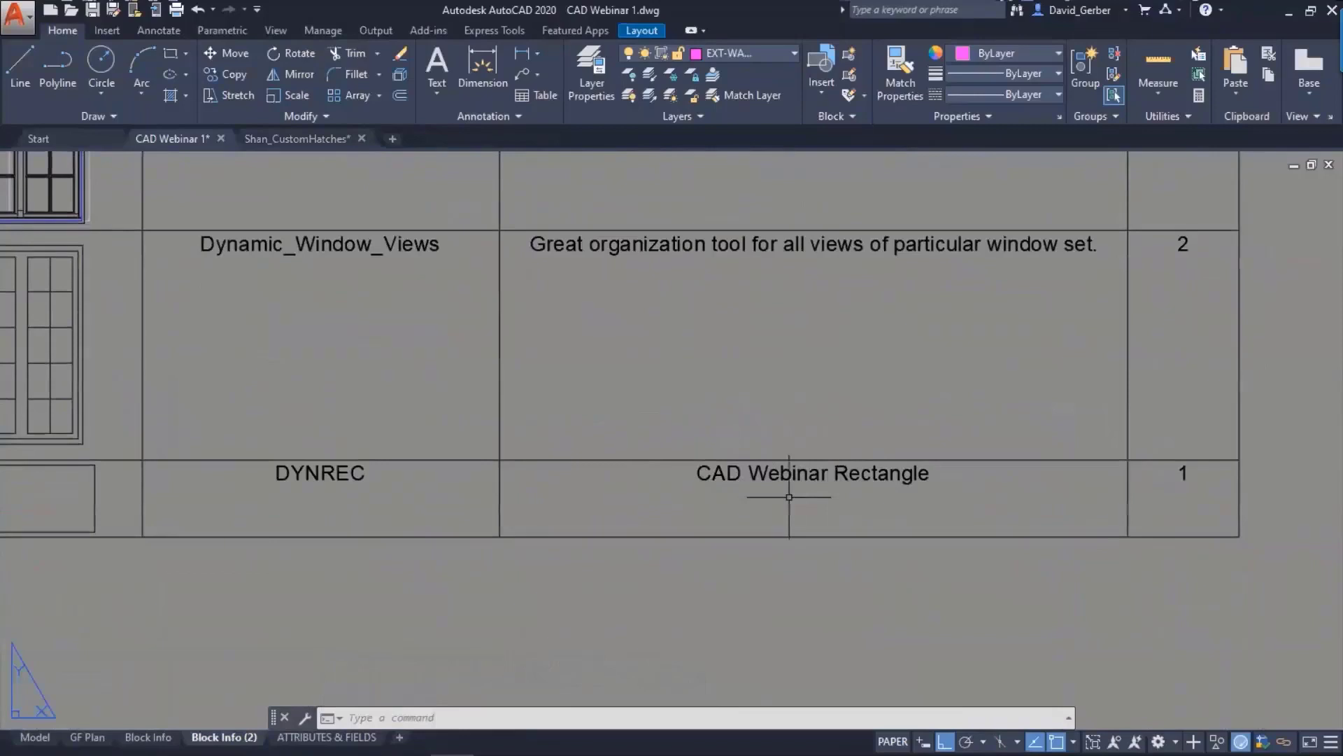
scroll(941, 486, "down", 2)
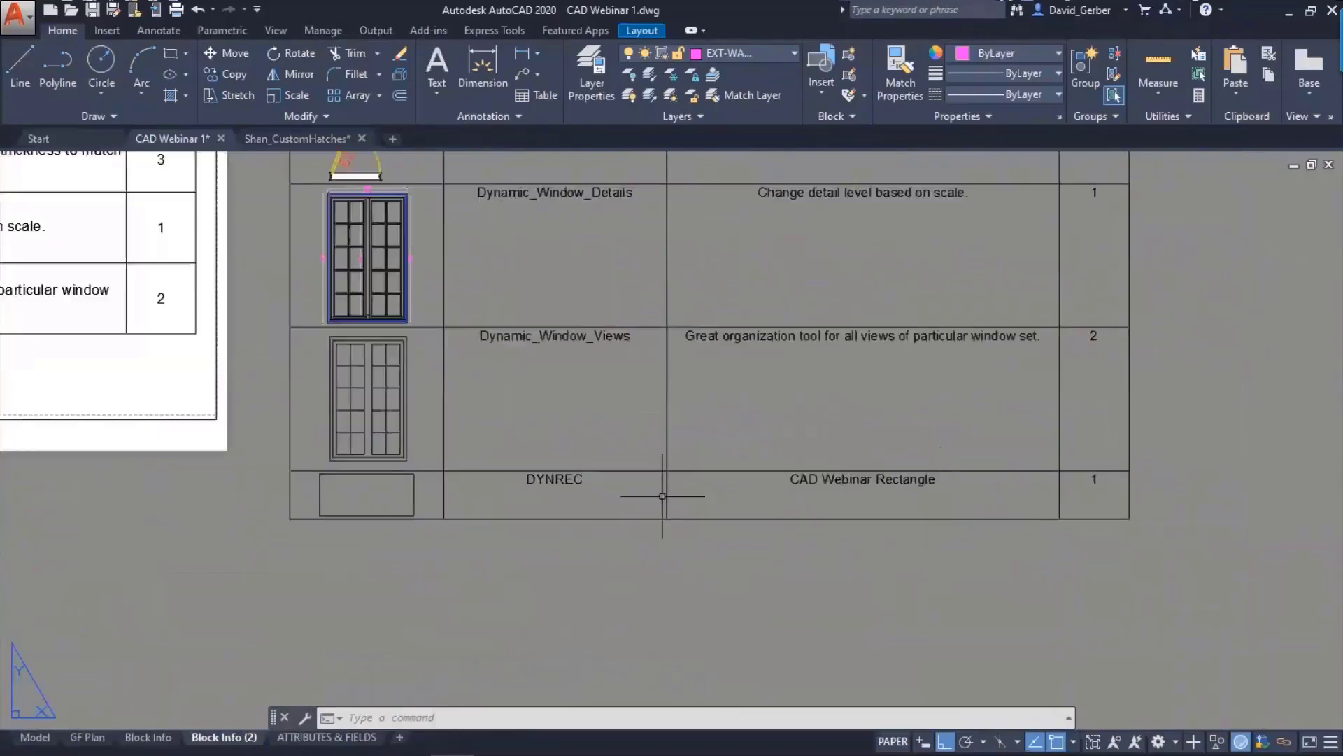
middle_click_drag(662, 496, 775, 501)
middle_click_drag(1175, 480, 1197, 503)
middle_click_drag(795, 445, 812, 461)
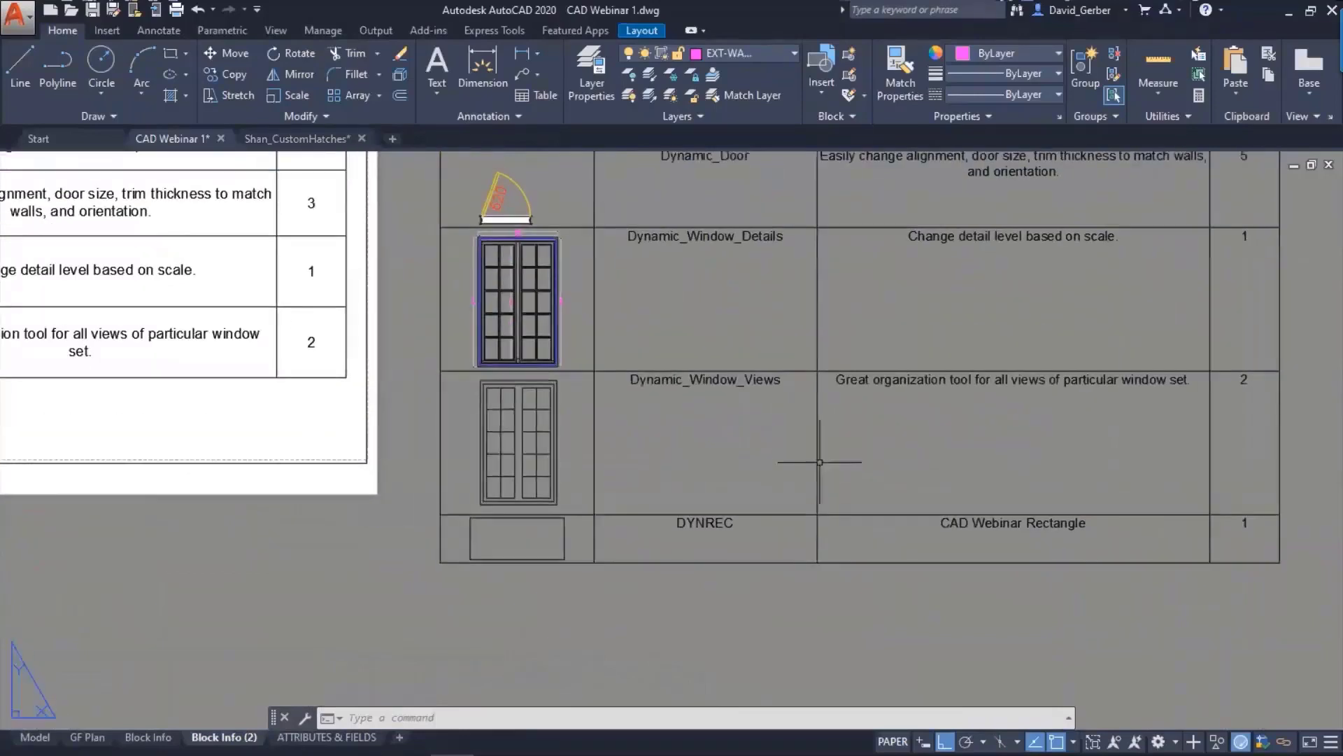
- In model space, run the LEGEND routine on the first three columns of rectangles and place the layer legend above the EXT-WALL sample
left_click(148, 736)
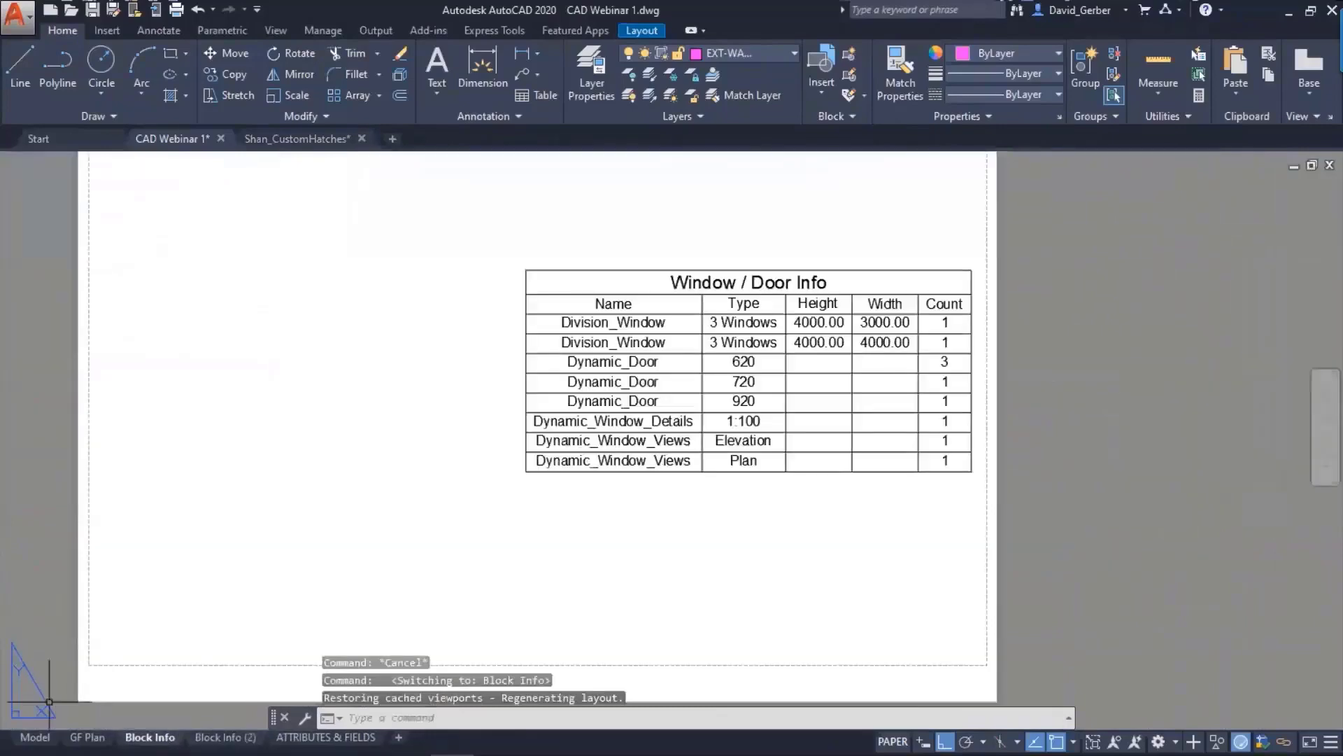
left_click(35, 738)
scroll(803, 453, "down", 5)
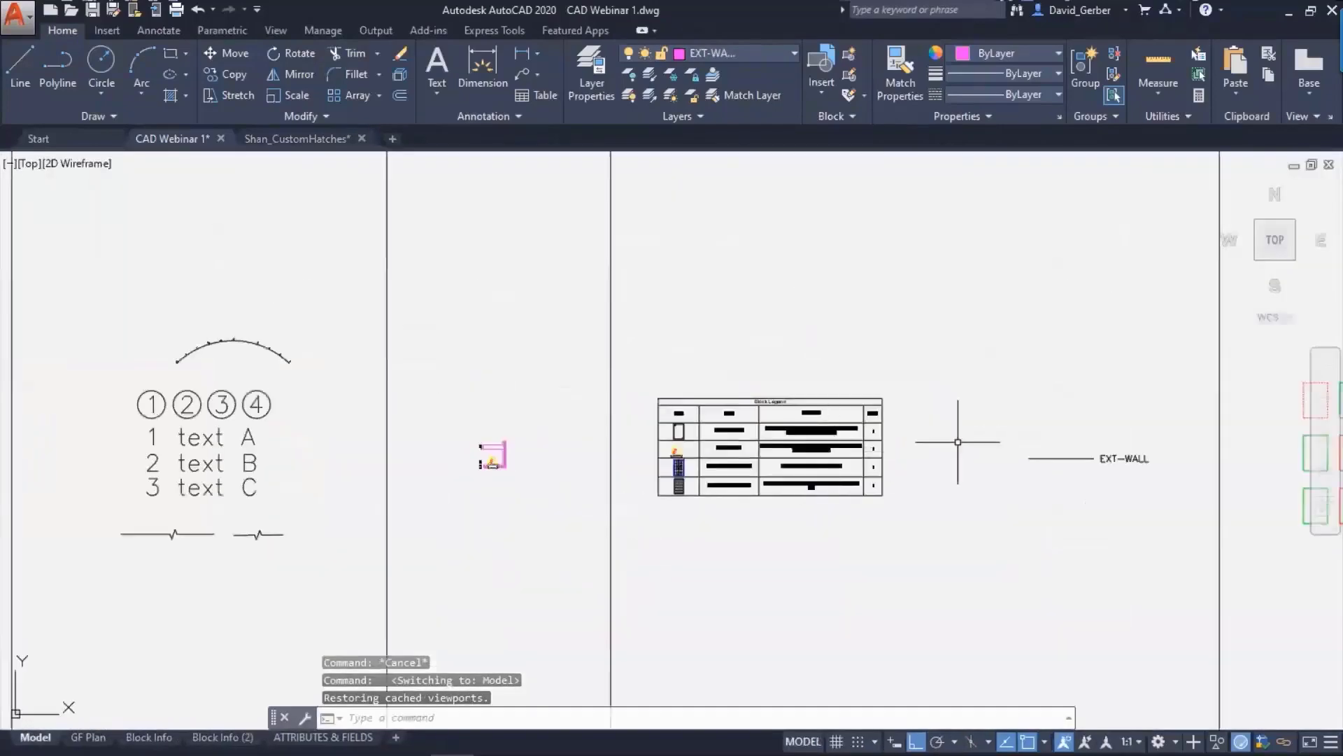
middle_click_drag(1105, 459, 652, 395)
scroll(792, 408, "up", 2)
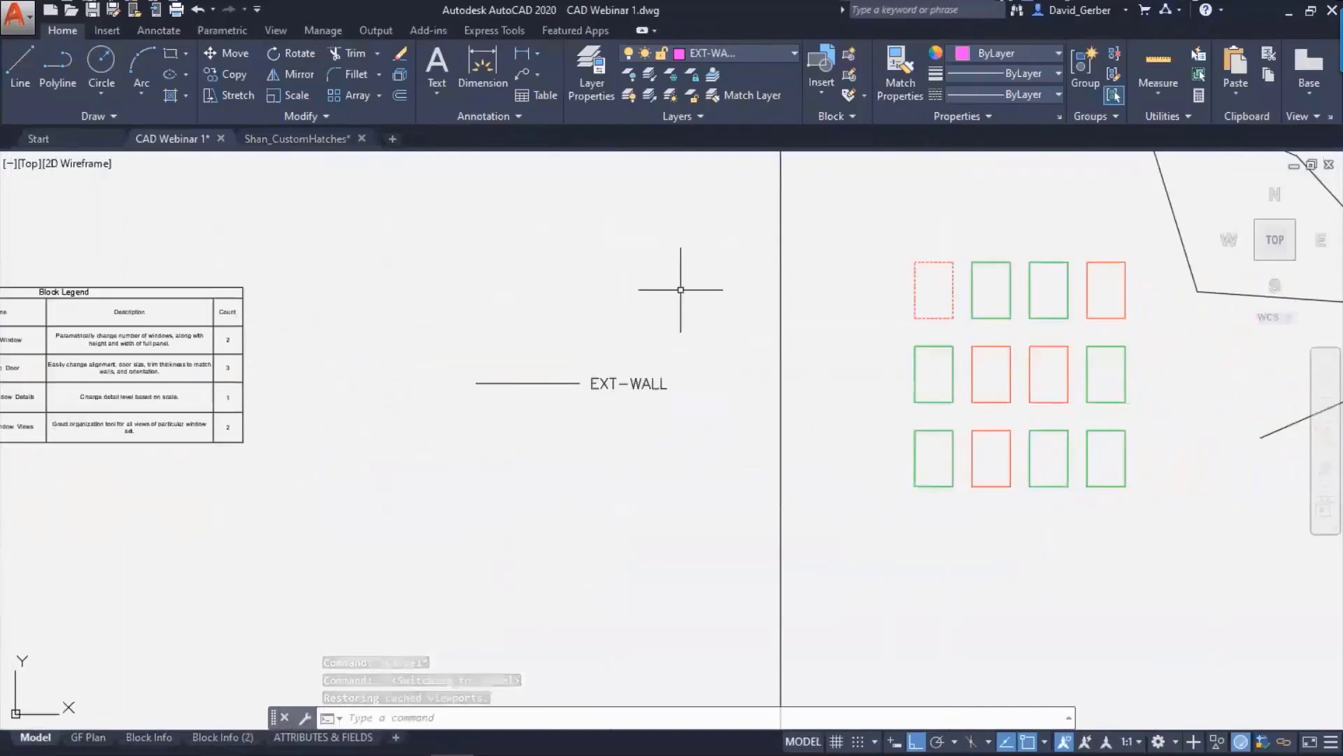
type("LEGEND")
key("Return")
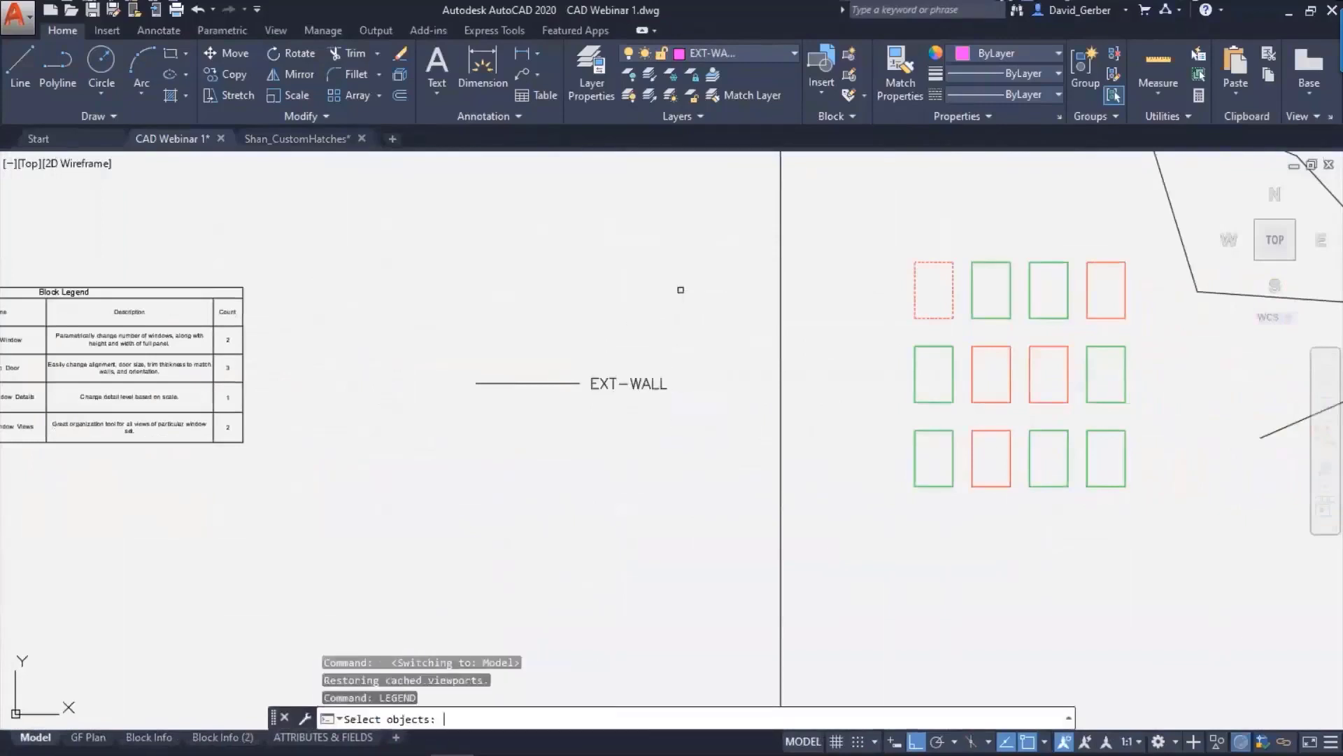
left_click(1056, 214)
left_click(827, 669)
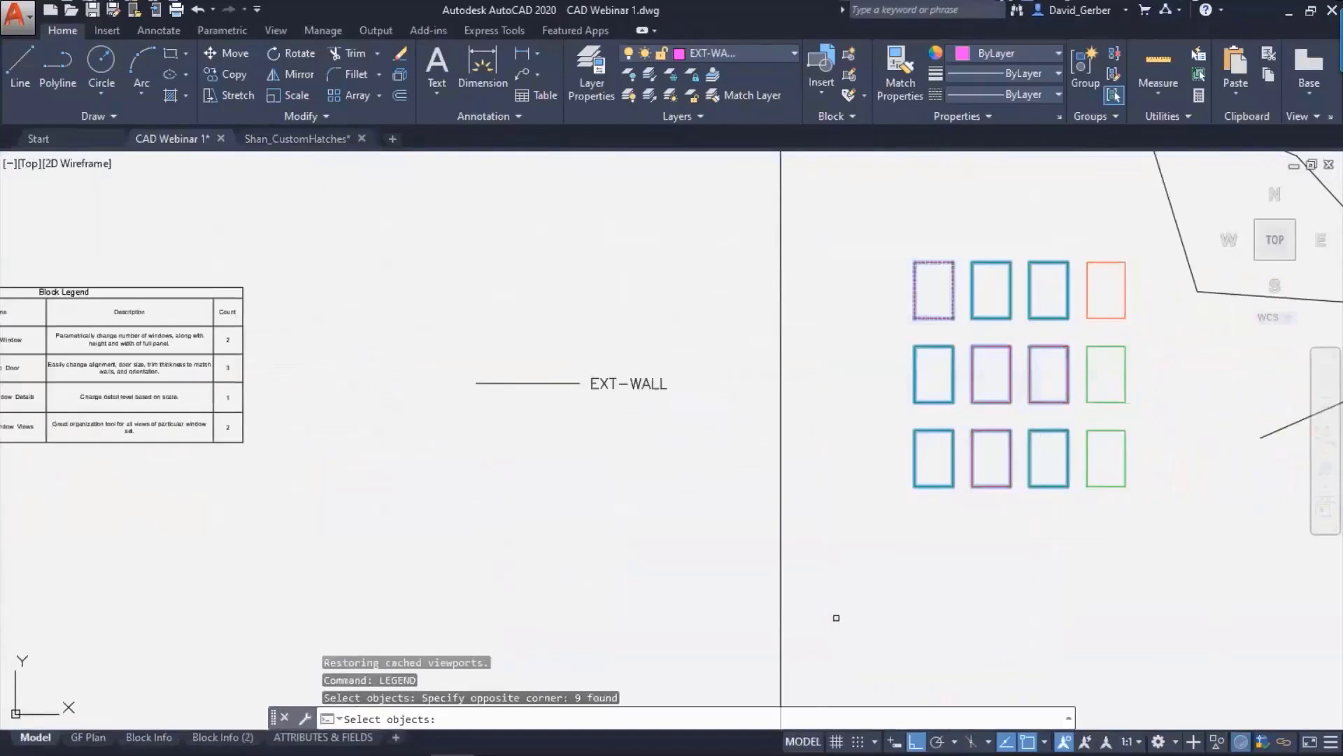
key("Return")
scroll(577, 336, "up", 2)
left_click(580, 370)
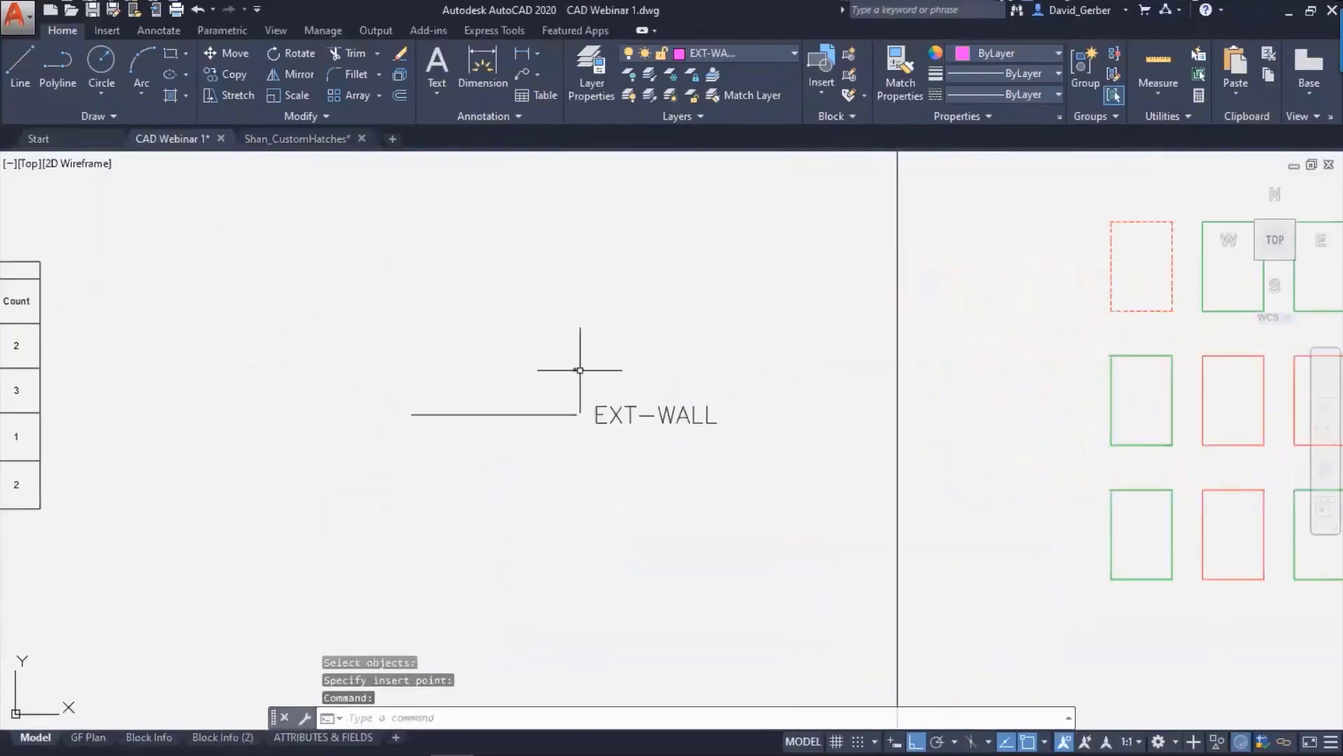
- Scale the tiny layer legend by a factor of 150 from the left end of its Type B line
scroll(580, 370, "up", 5)
left_click(749, 344)
left_click(571, 230)
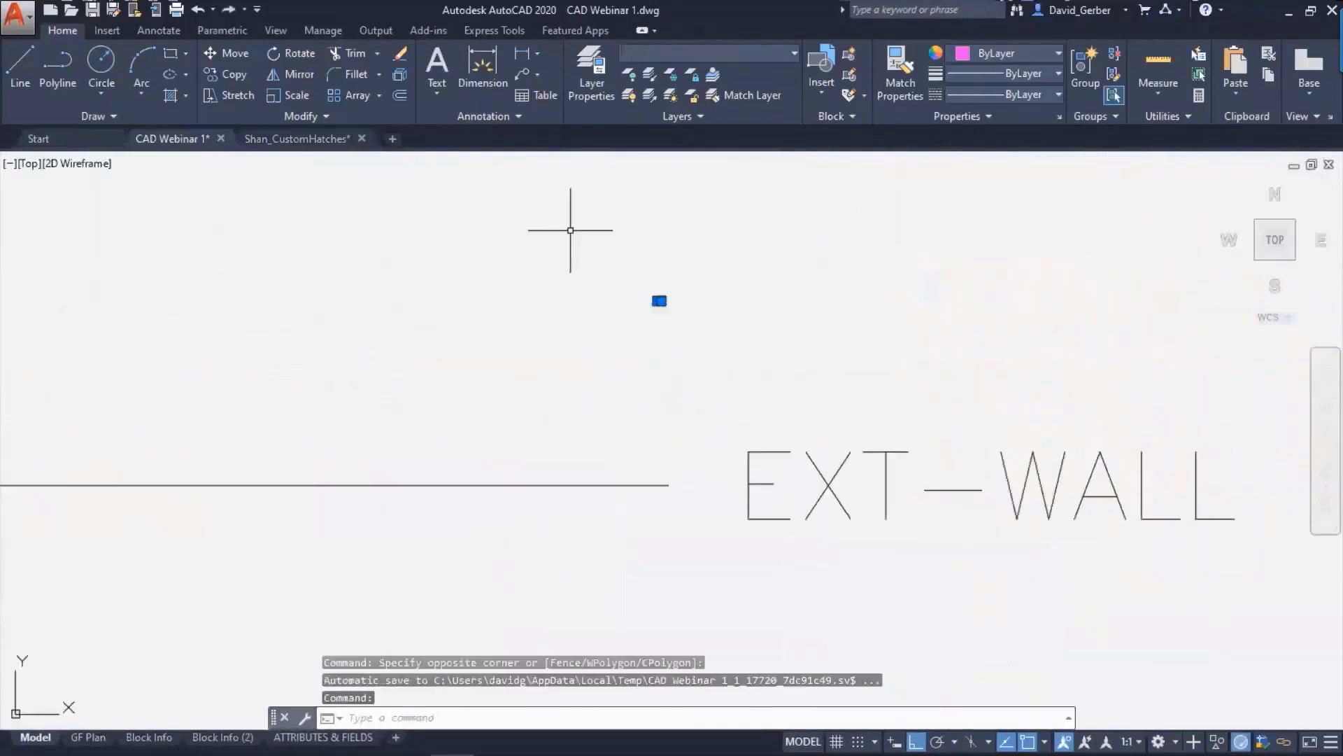
type("sca")
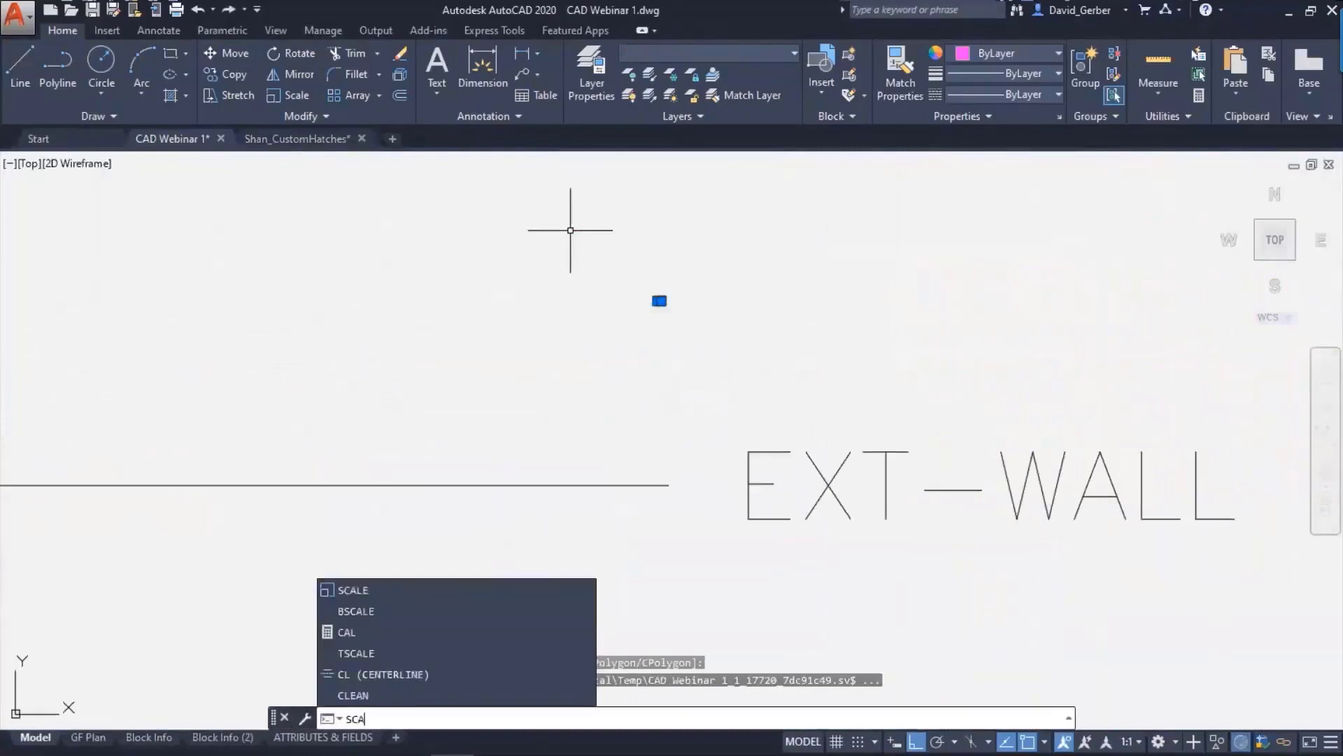
type("l")
key("Return")
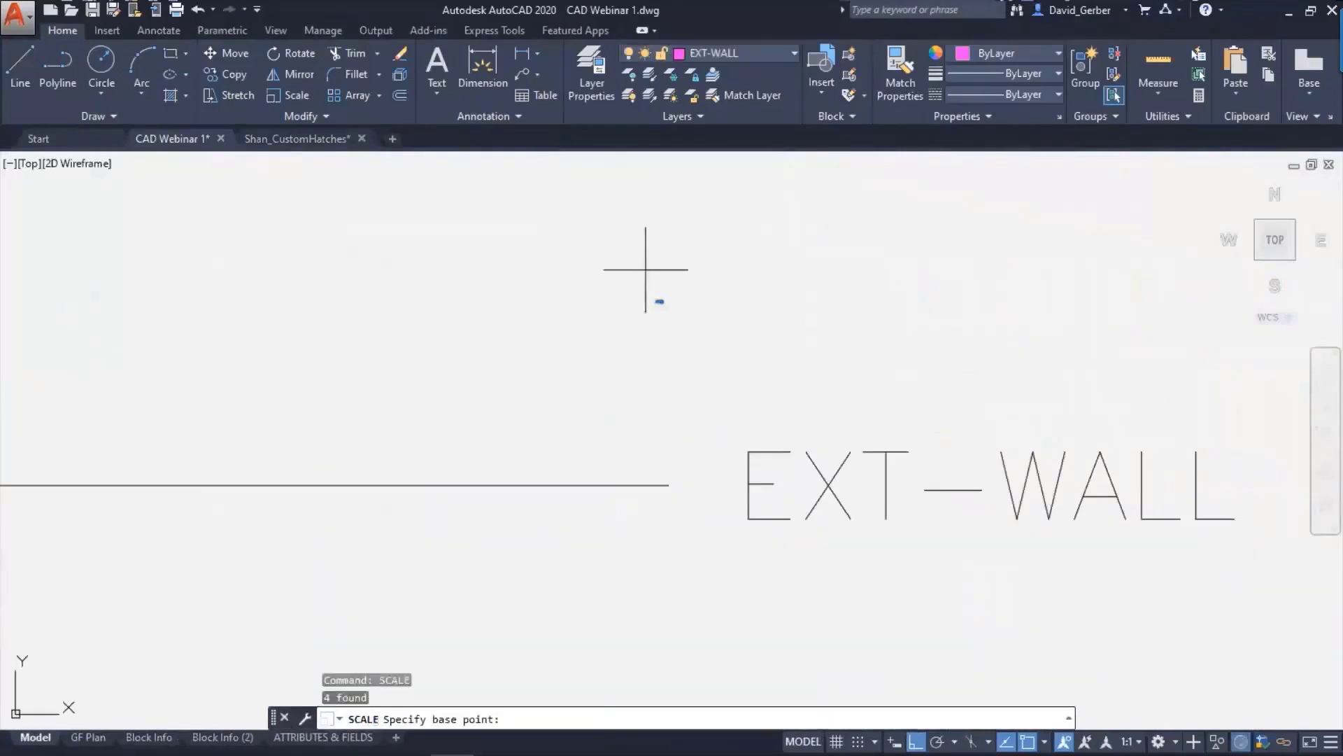
scroll(643, 278, "up", 10)
left_click(543, 284)
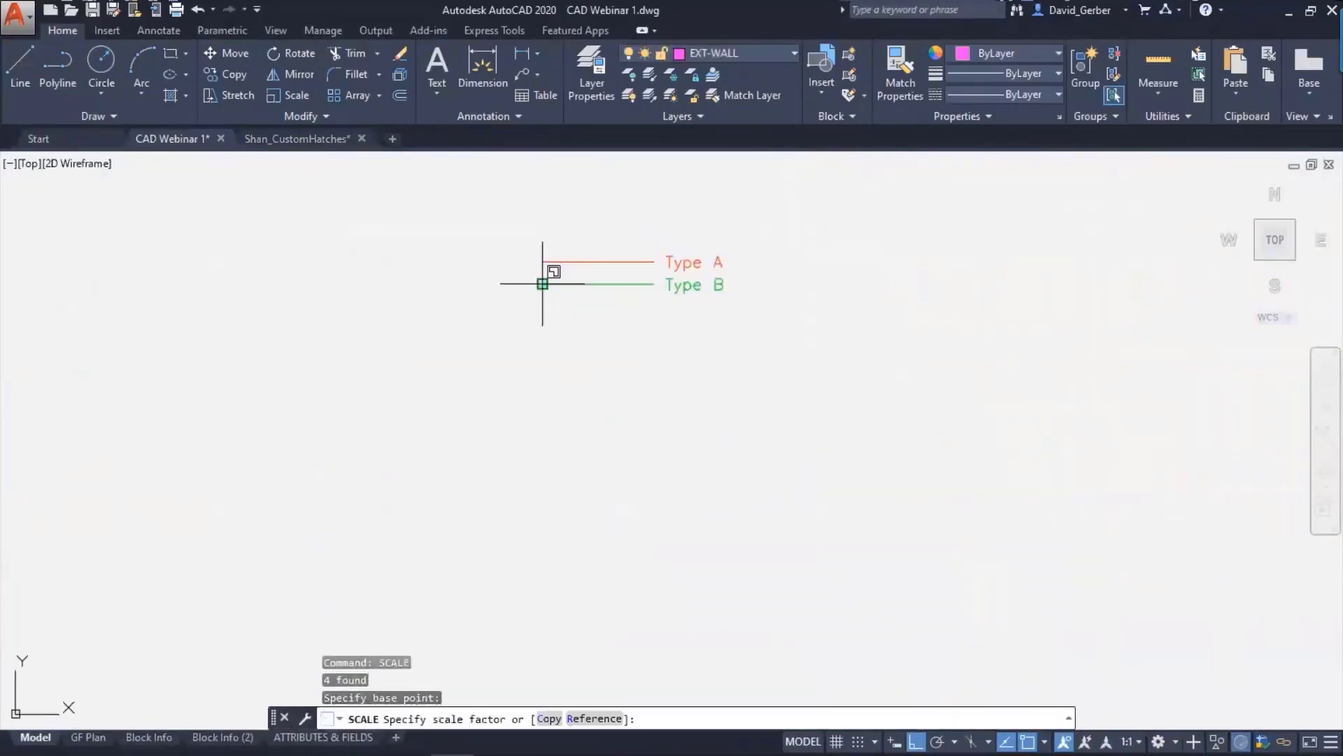
type("150")
key("Return")
scroll(639, 368, "down", 5)
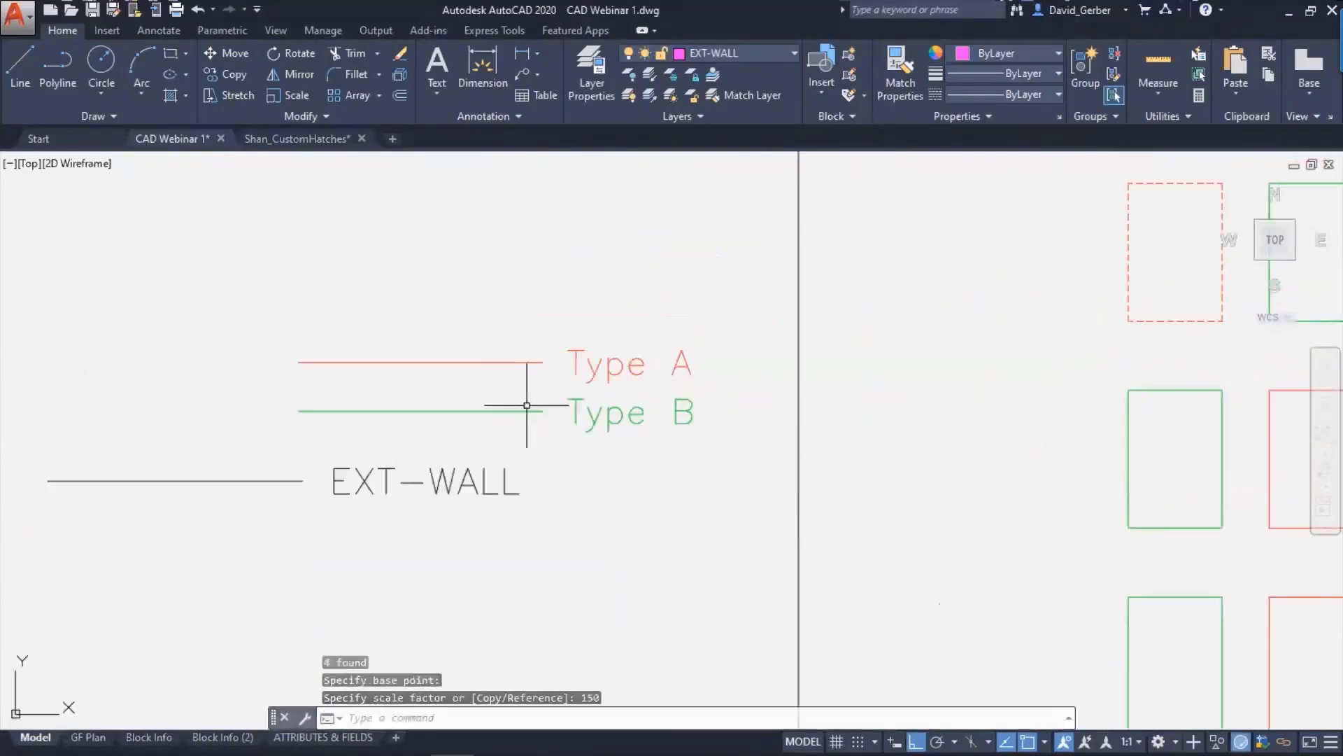
- Compare the legend's Type A and Type B labels with the matching entries in the layer list
scroll(473, 366, "up", 3)
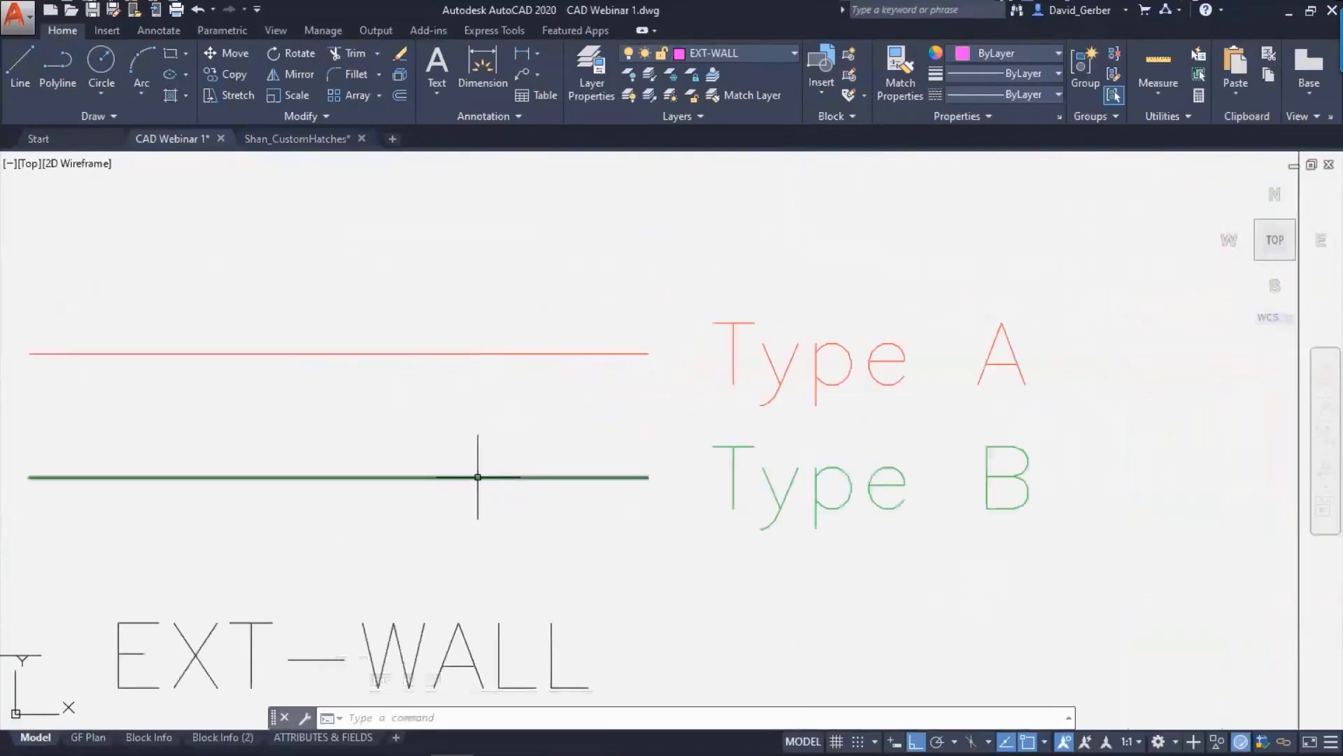
left_click(1074, 528)
left_click(929, 299)
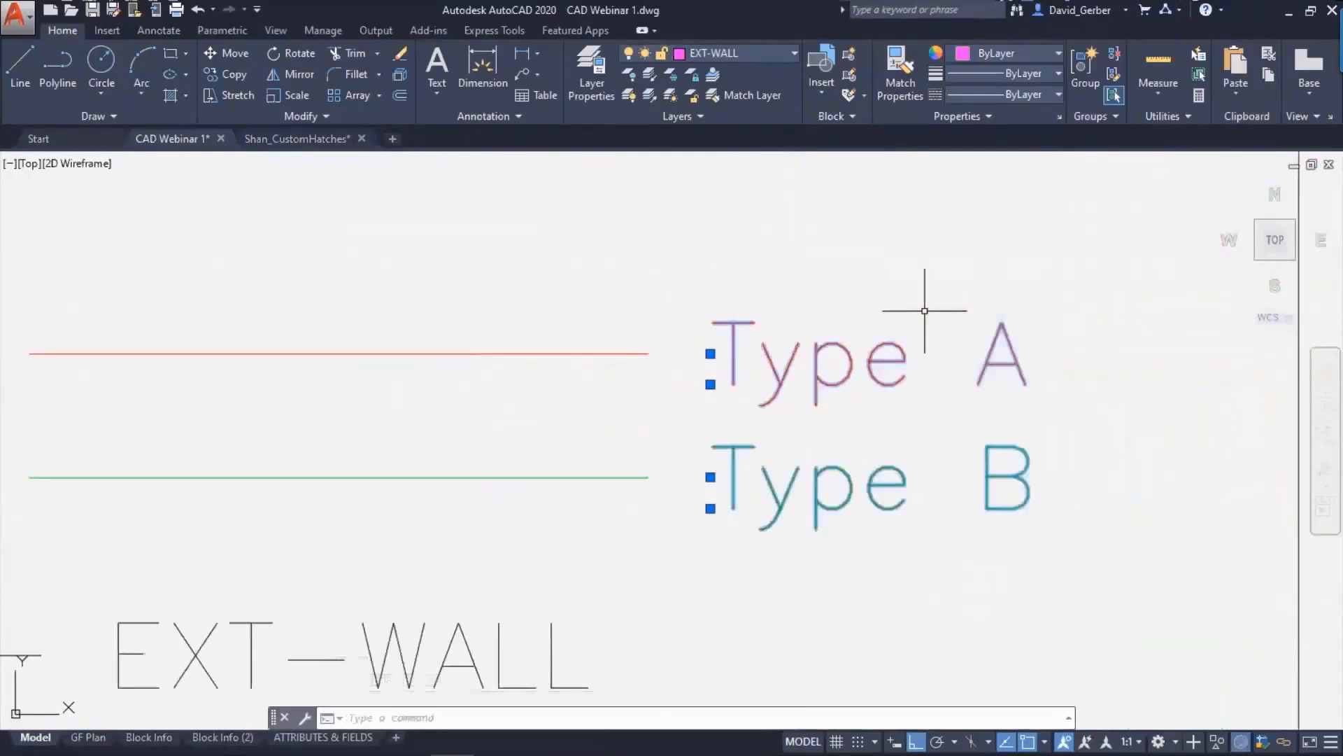
key("Escape")
type("layer")
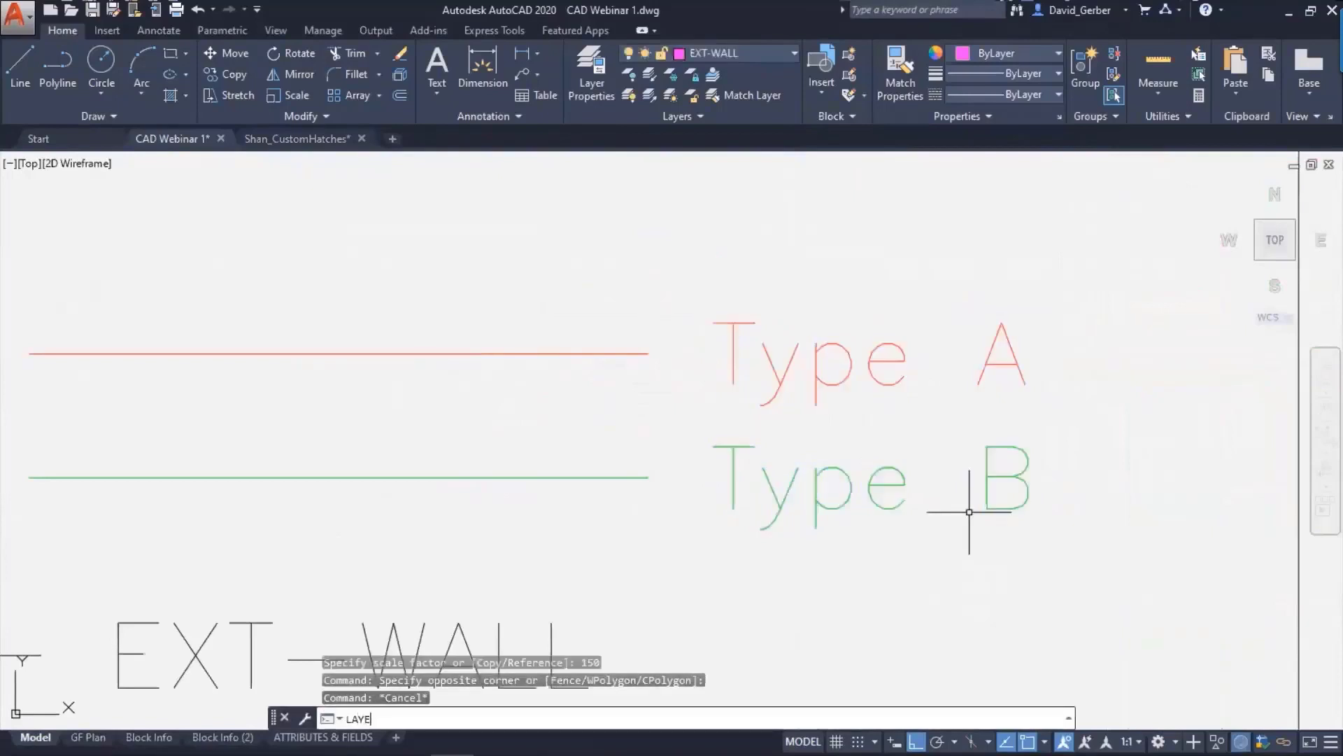
key("Return")
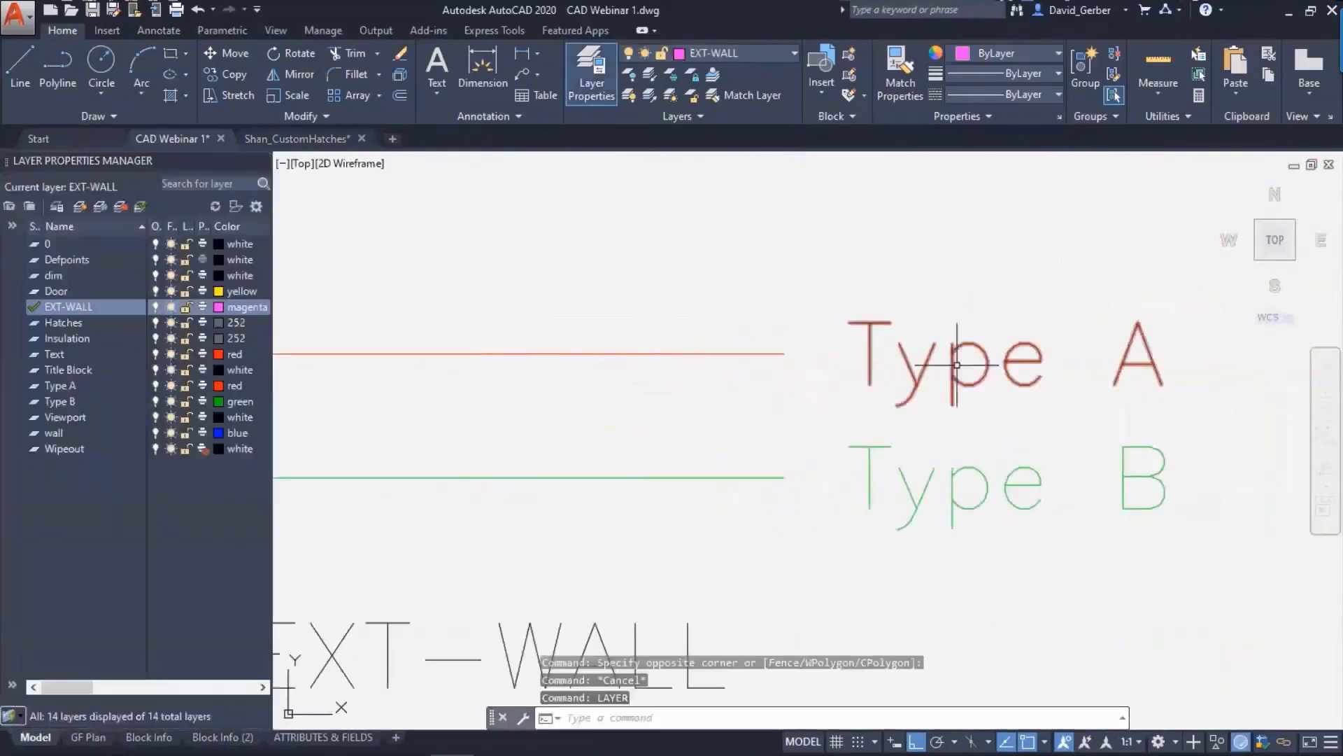
left_click(65, 387)
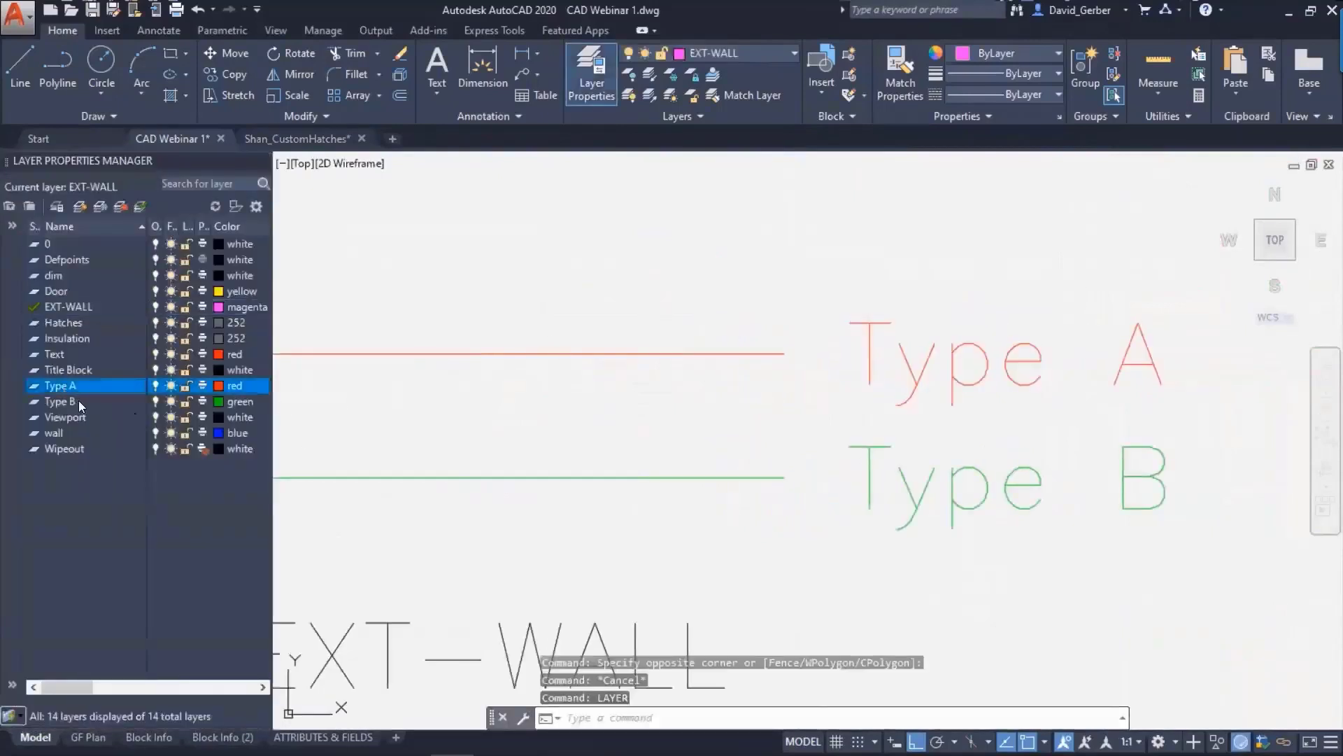
left_click(65, 404)
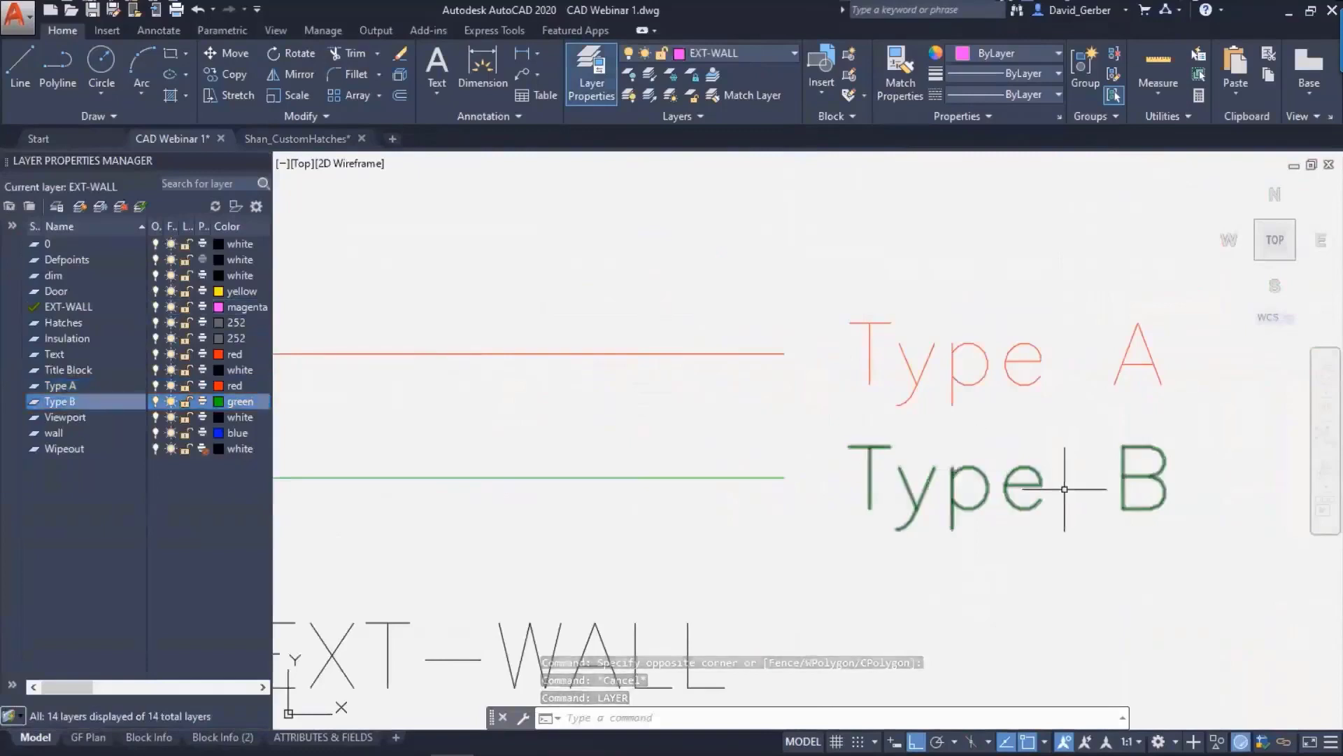
- Move the Type A and Type B legend entries horizontally so their line ends align with the end of the EXT-WALL line
middle_click_drag(1064, 488, 948, 459)
scroll(909, 380, "down", 4)
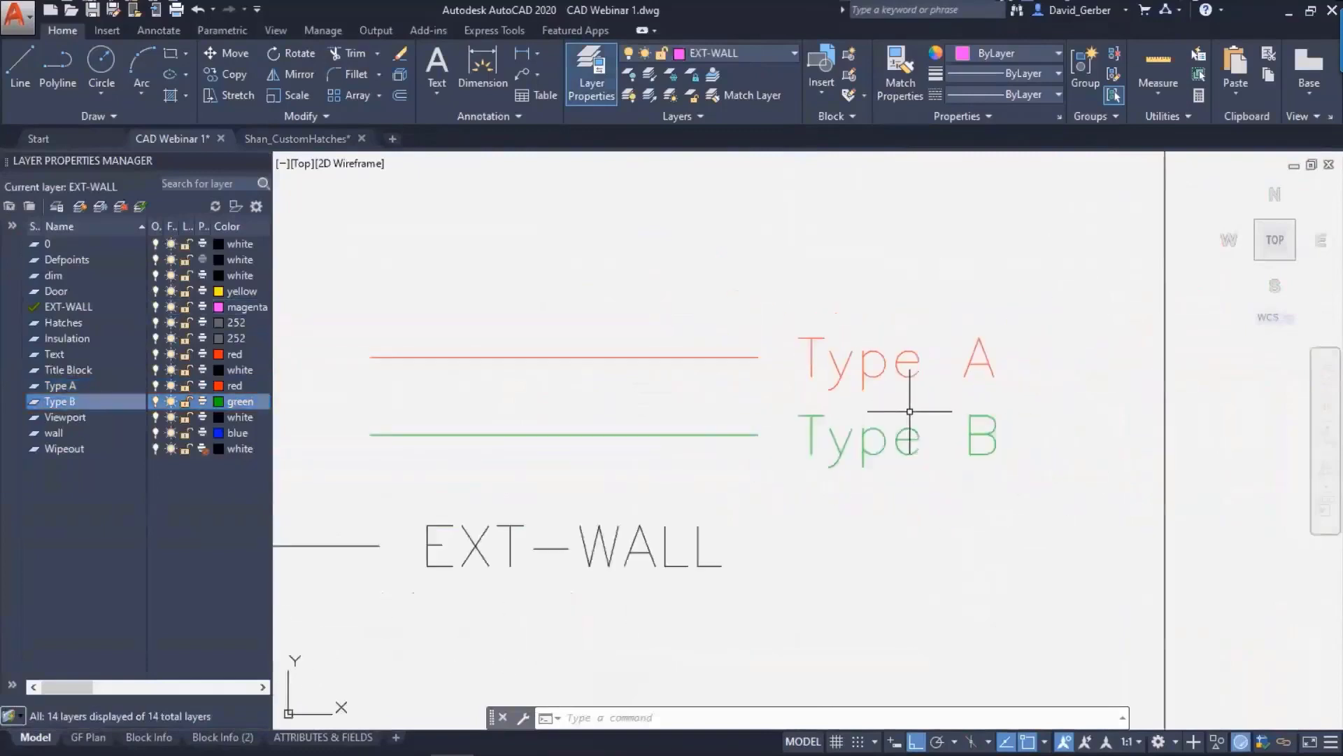
middle_click_drag(728, 478, 900, 473)
left_click(1061, 506)
left_click(799, 284)
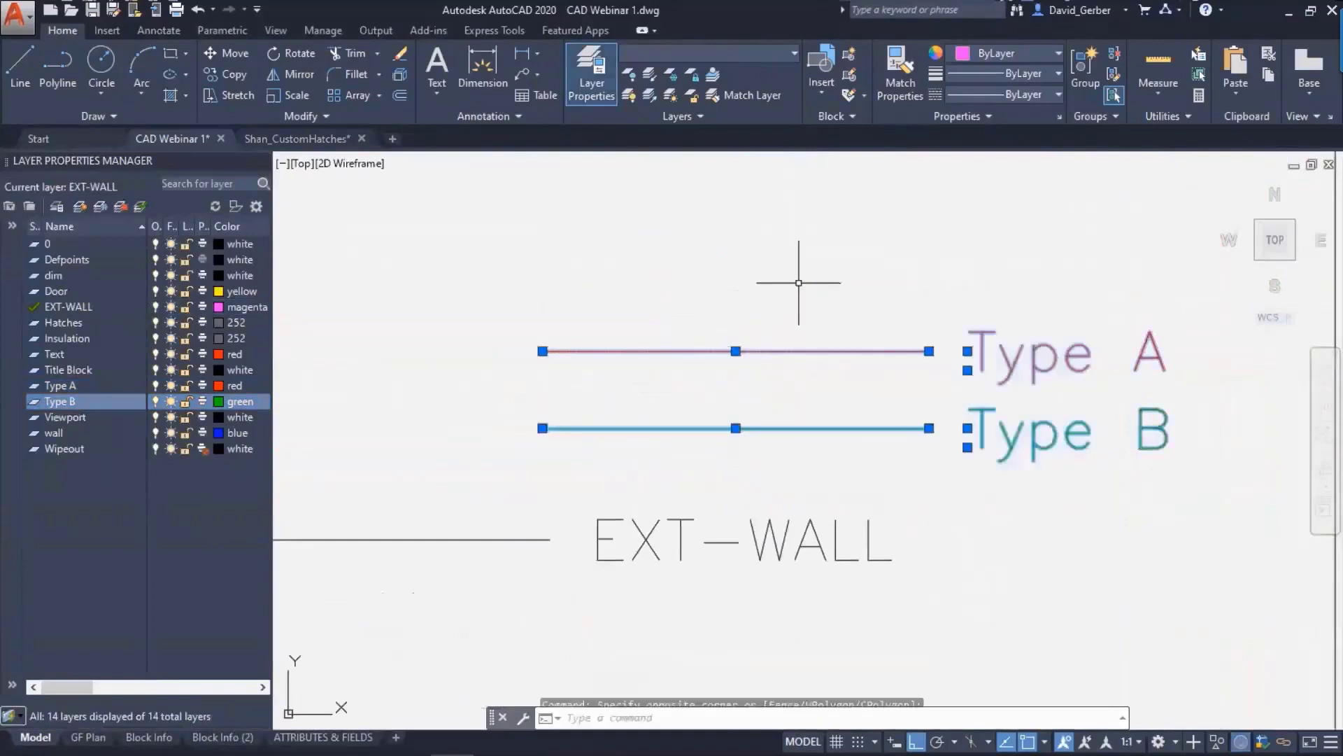
type("m")
key("Return")
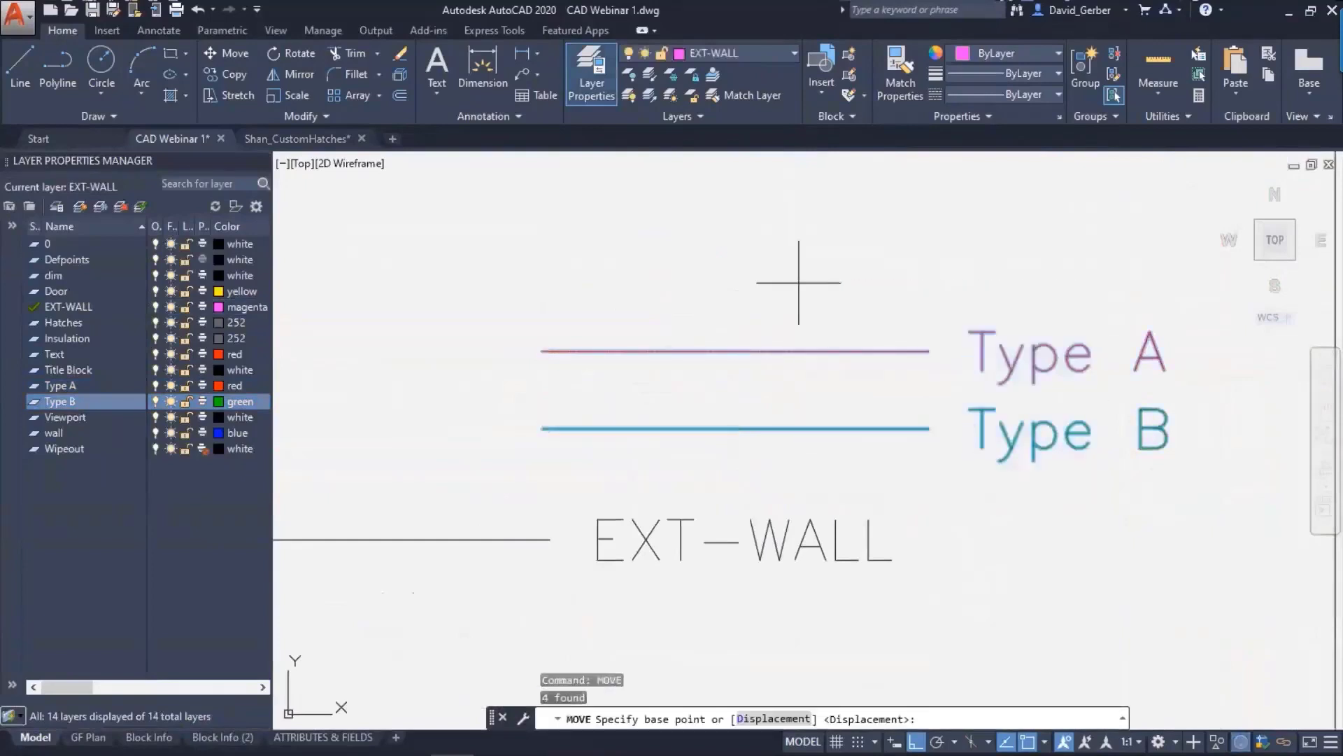
left_click(929, 427)
left_click(549, 429)
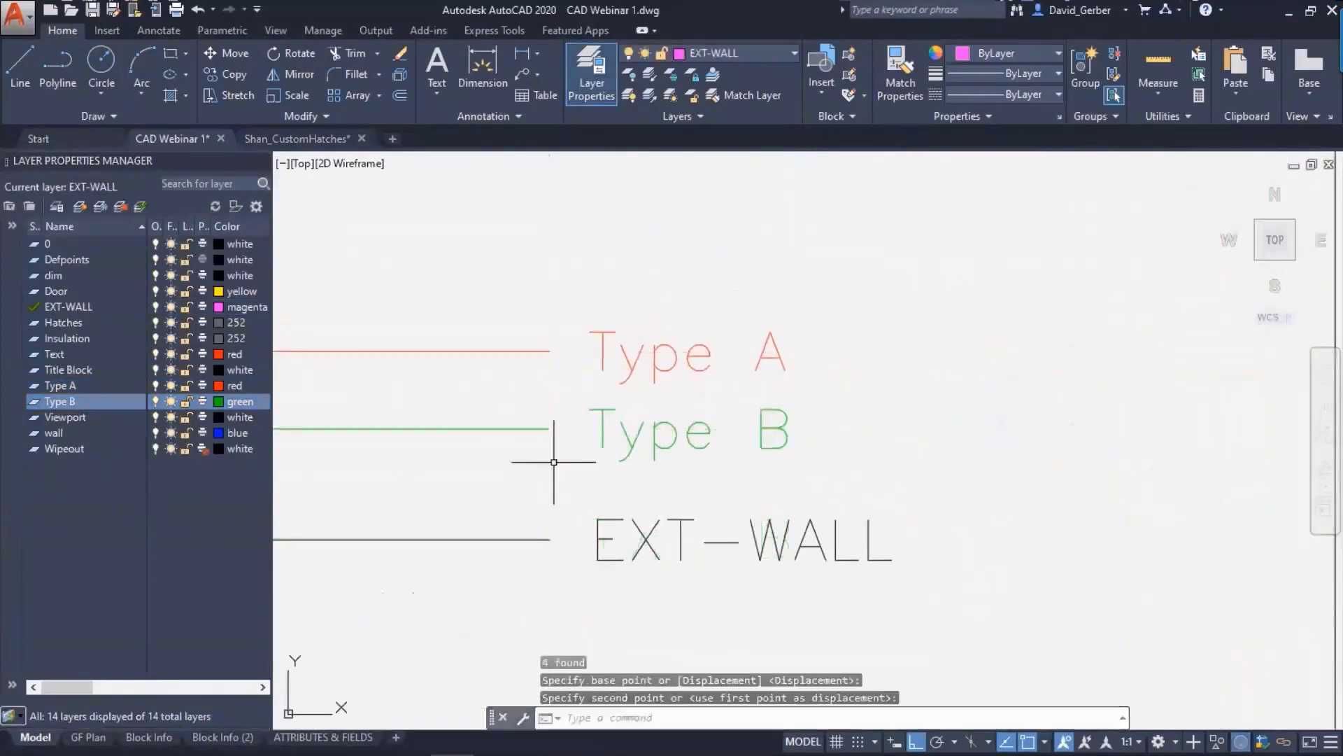
scroll(610, 441, "down", 2)
scroll(741, 419, "up", 2)
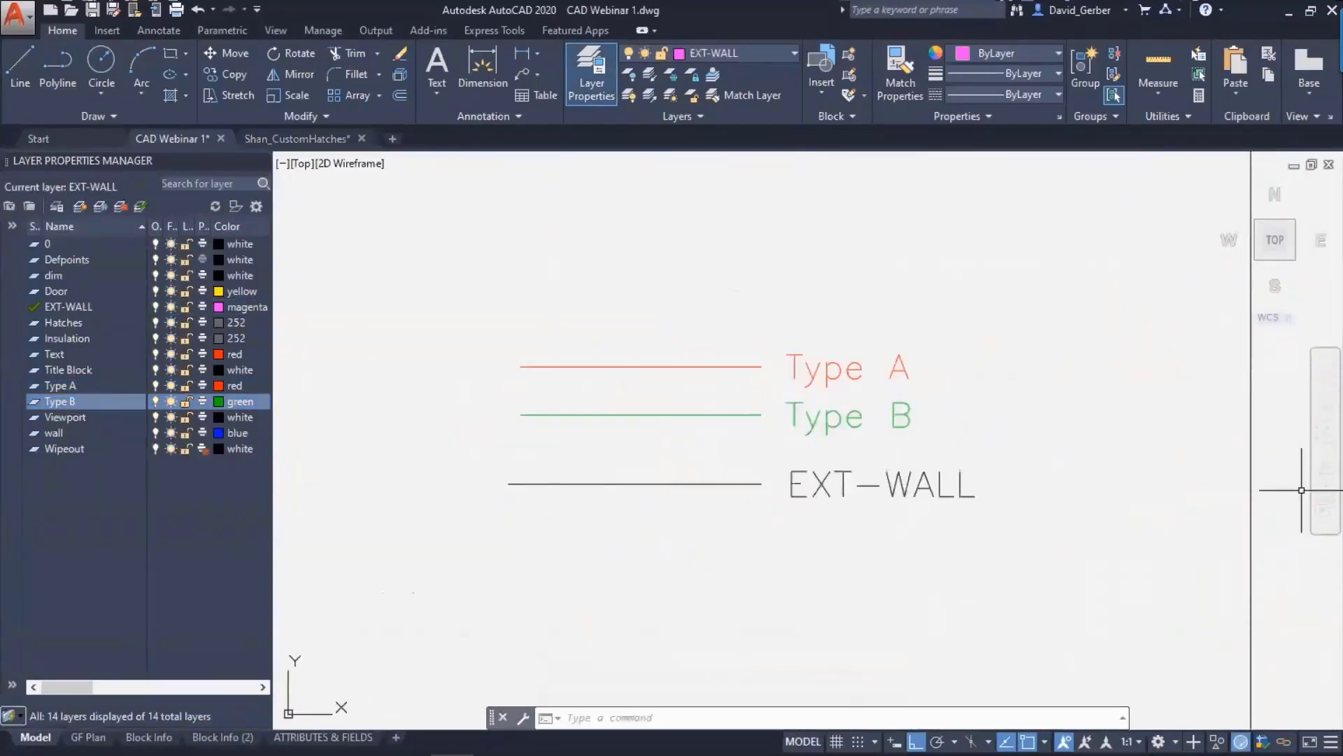
- Switch to the Shan_CustomHatches drawing and look through its hatch artwork to find the BLK 240 tile at the origin
scroll(980, 462, "down", 3)
middle_click_drag(984, 459, 538, 410)
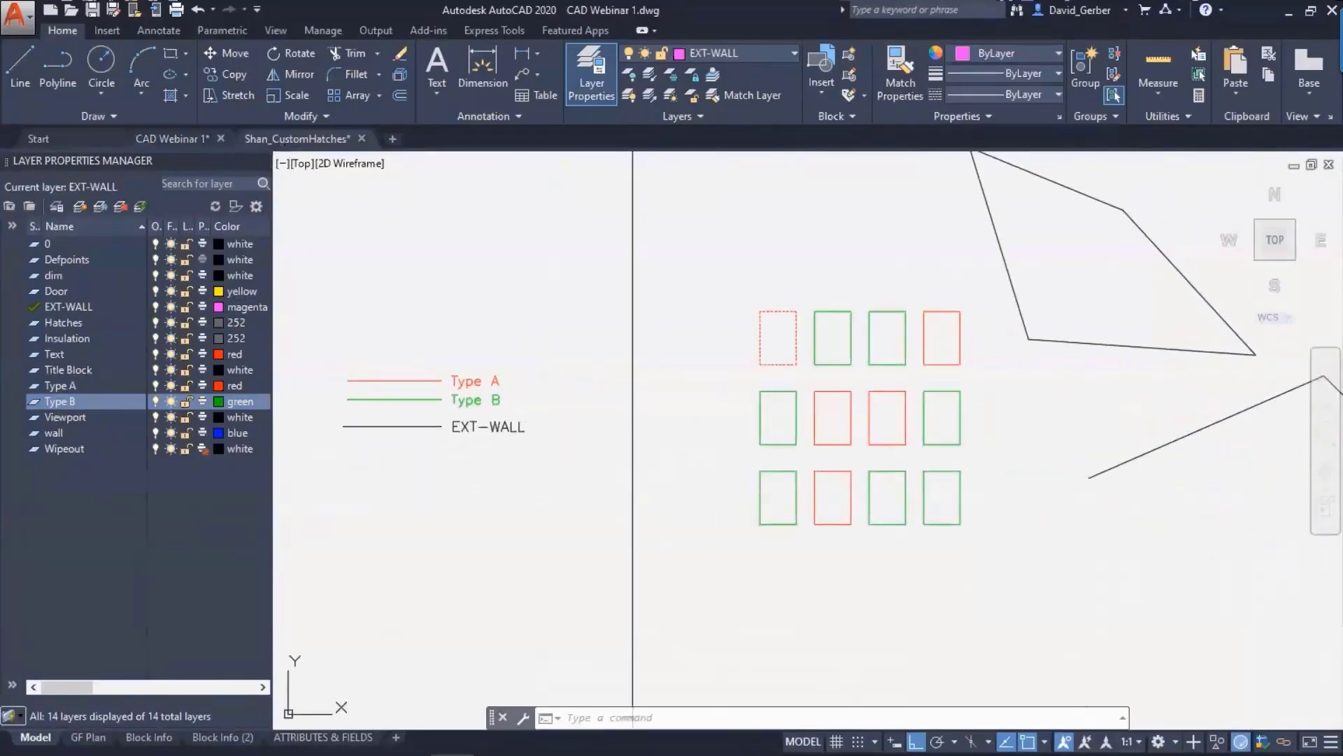
left_click(297, 138)
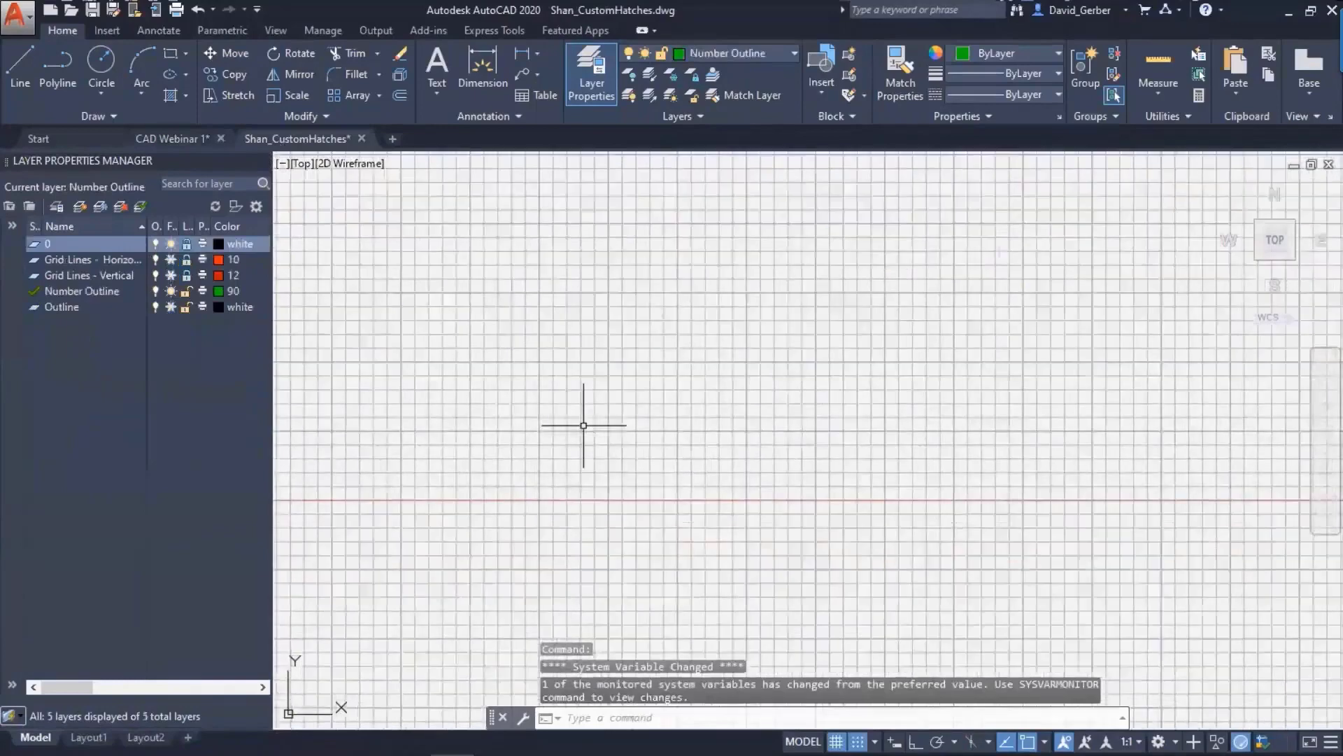
scroll(584, 425, "down", 9)
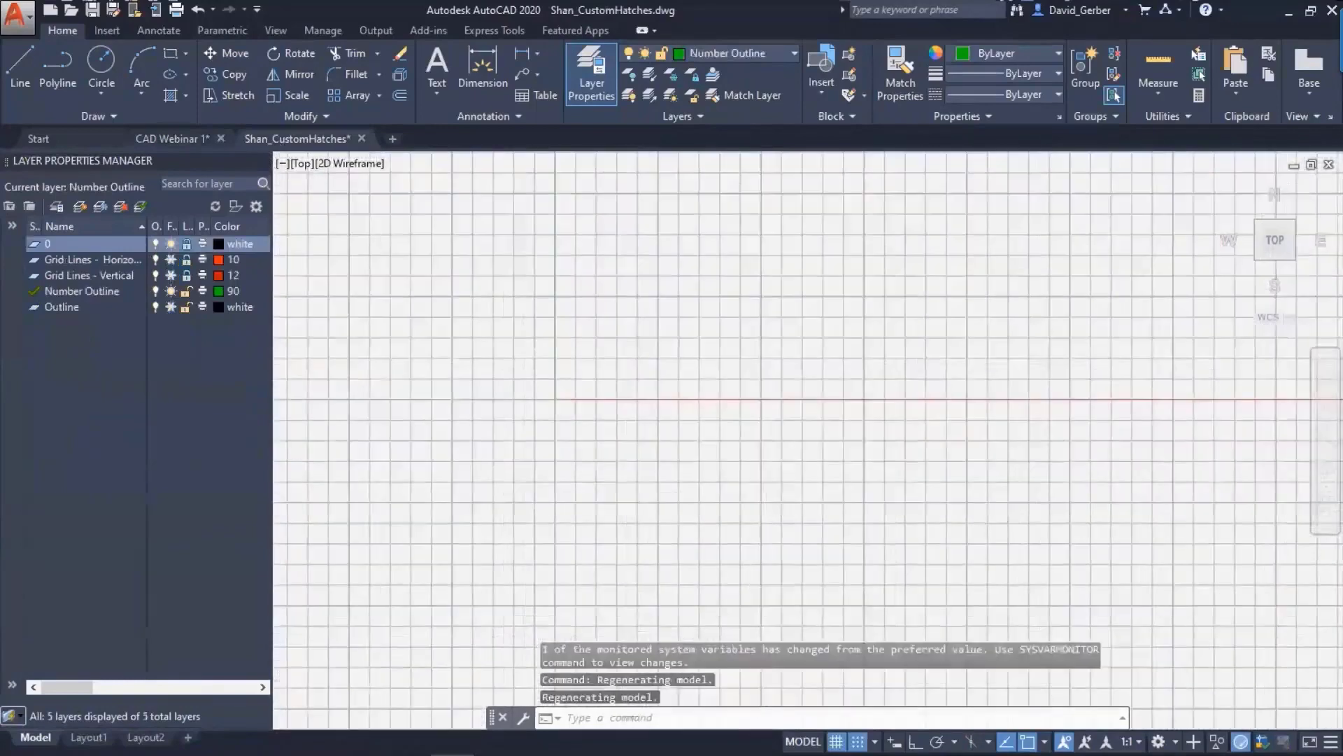
scroll(600, 346, "up", 4)
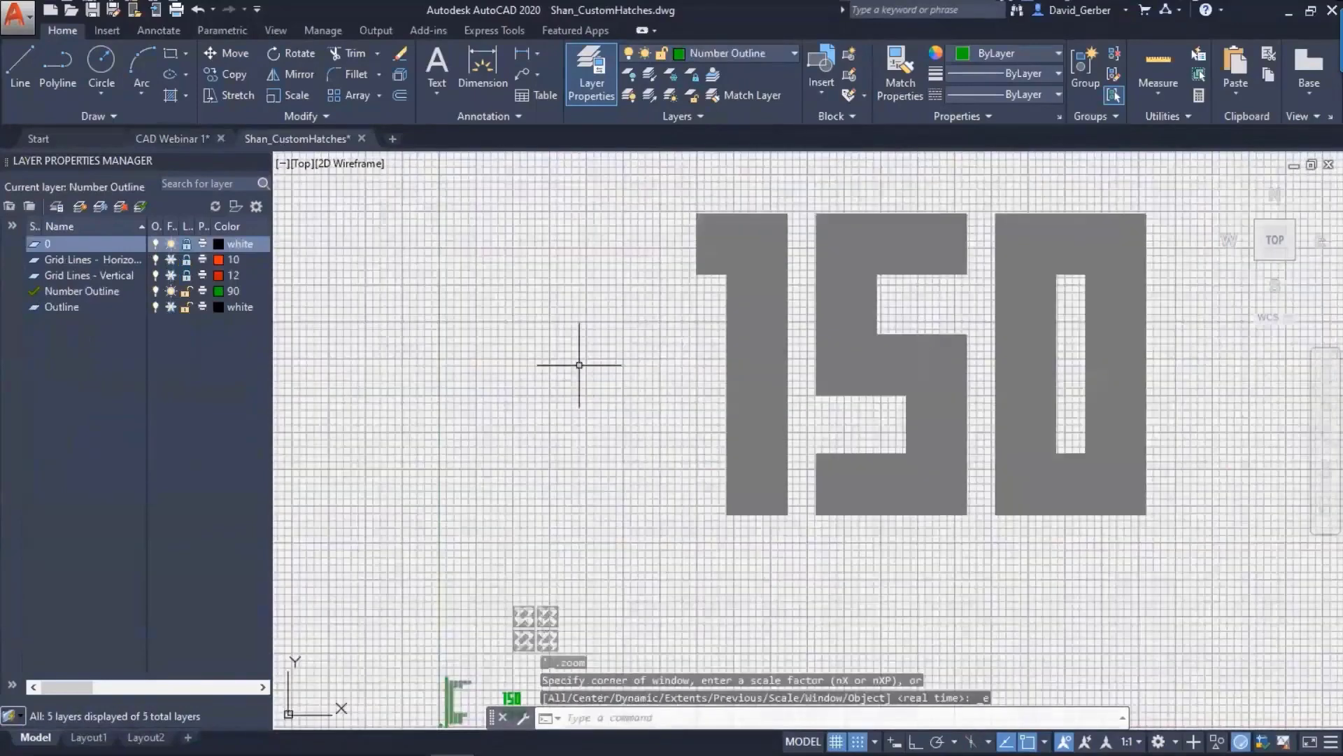
middle_click_drag(579, 564, 700, 308)
scroll(700, 307, "up", 2)
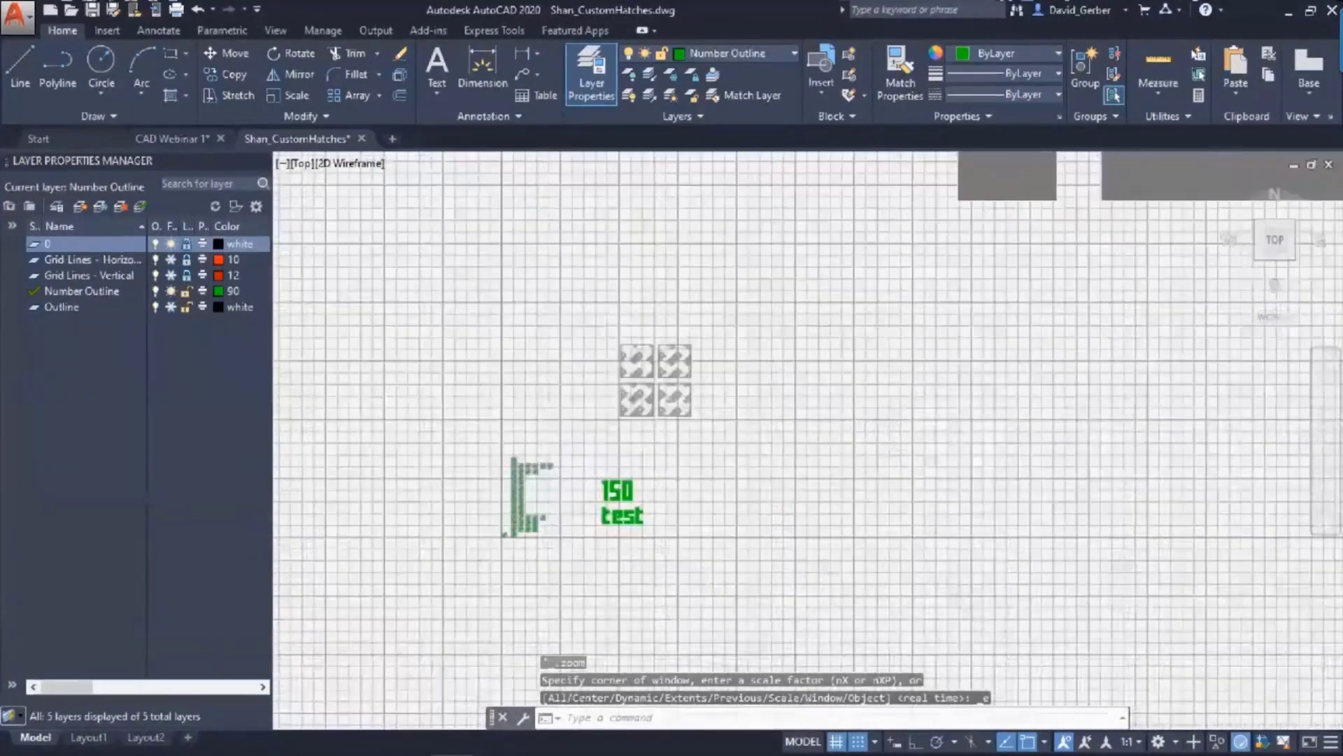
scroll(616, 553, "up", 6)
middle_click_drag(620, 564, 829, 419)
middle_click_drag(399, 522, 518, 249)
scroll(479, 265, "up", 10)
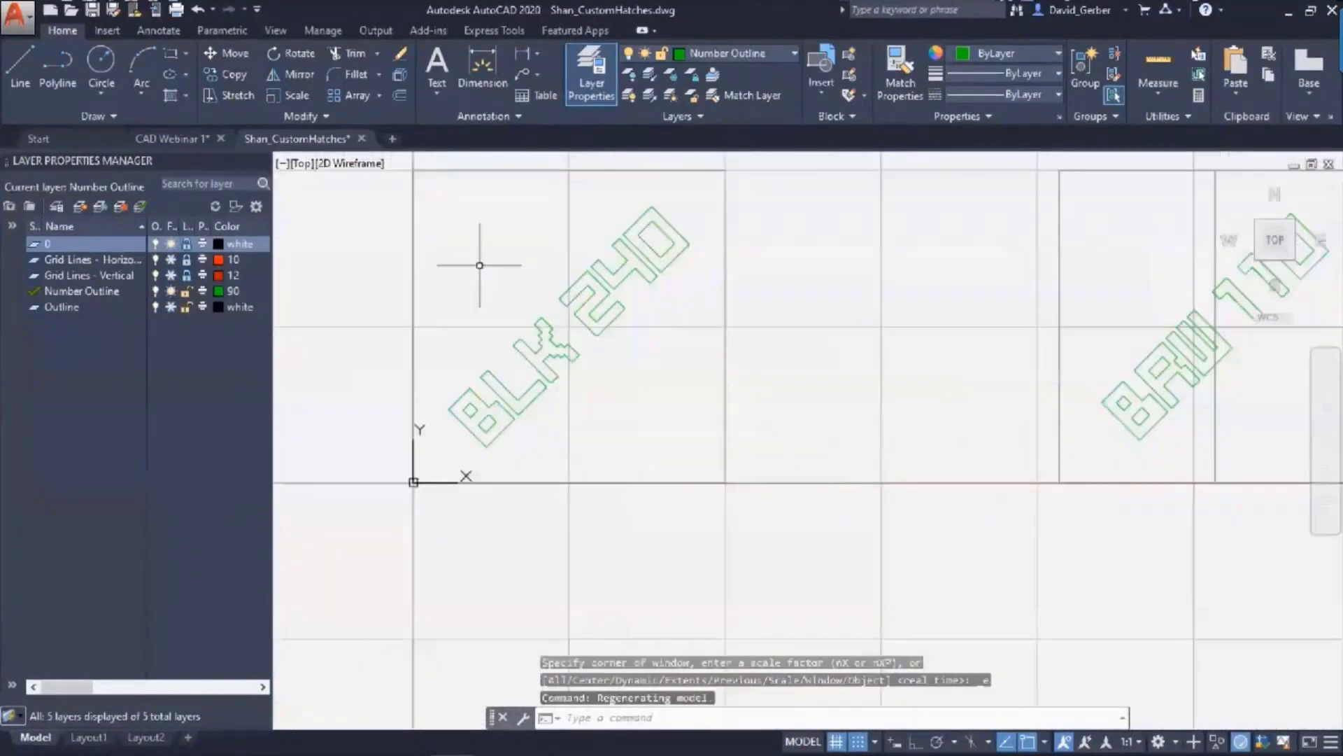
- Examine the BLK 240 tile's square boundary and outlined lettering
scroll(456, 278, "down", 2)
left_click(457, 278)
left_click(423, 293)
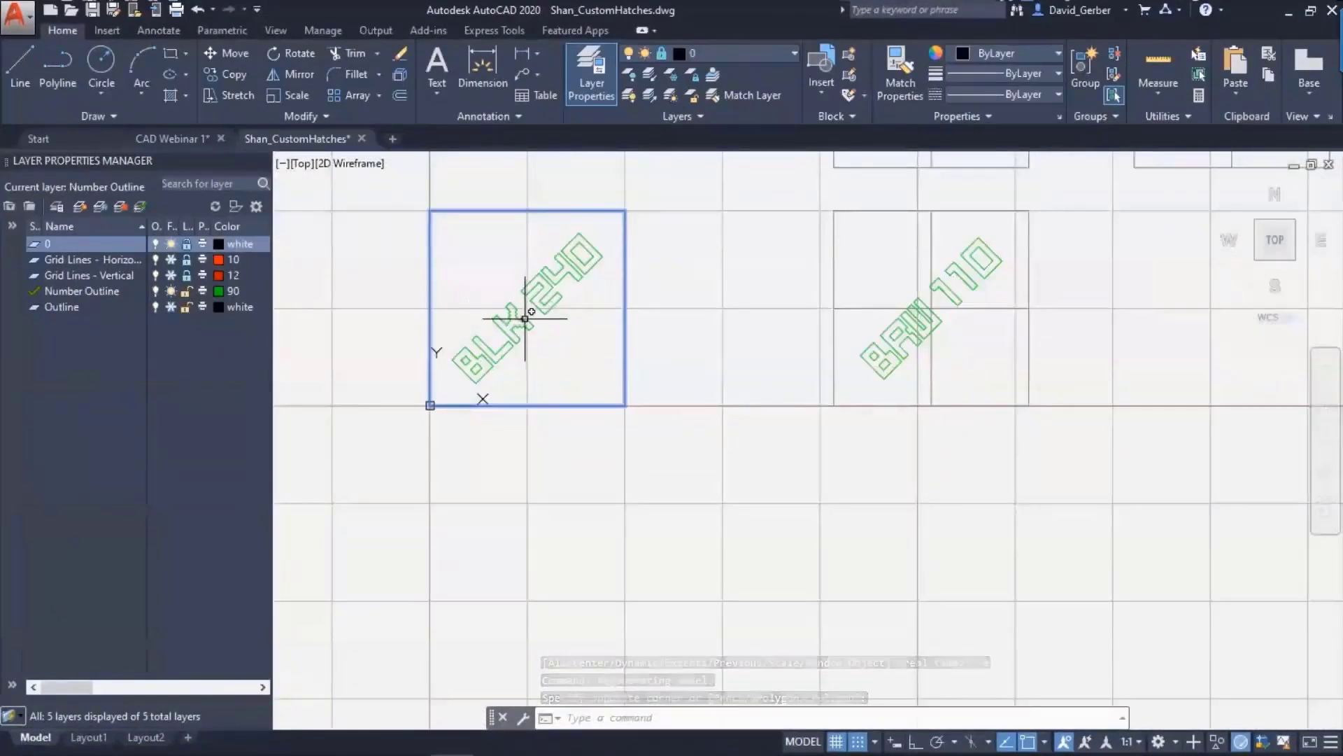
scroll(538, 287, "up", 5)
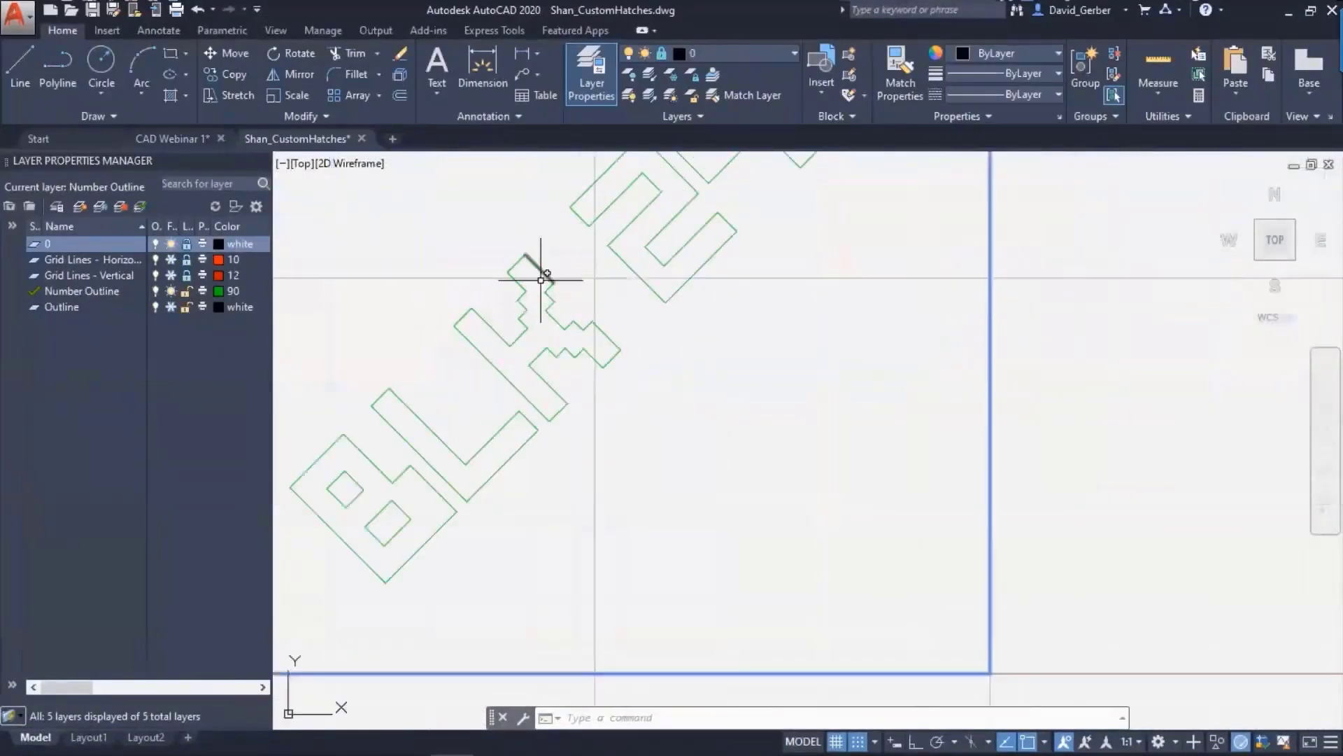
scroll(541, 279, "down", 10)
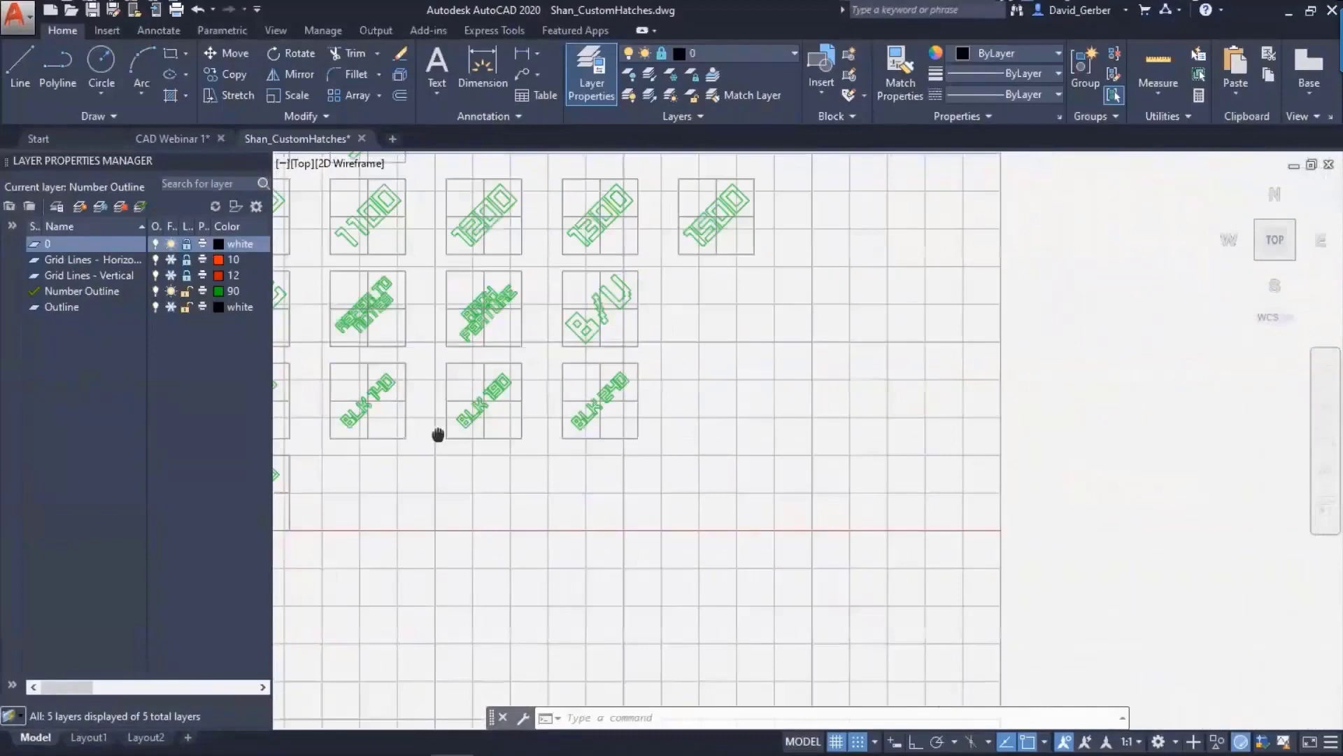
- Convert the green 150 text above the word "test" into linework with the Express Tools text Explode command
scroll(438, 434, "down", 4)
middle_click_drag(857, 398, 573, 463)
scroll(708, 276, "up", 2)
middle_click_drag(707, 276, 707, 440)
key("Escape")
left_click(966, 422)
left_click(829, 383)
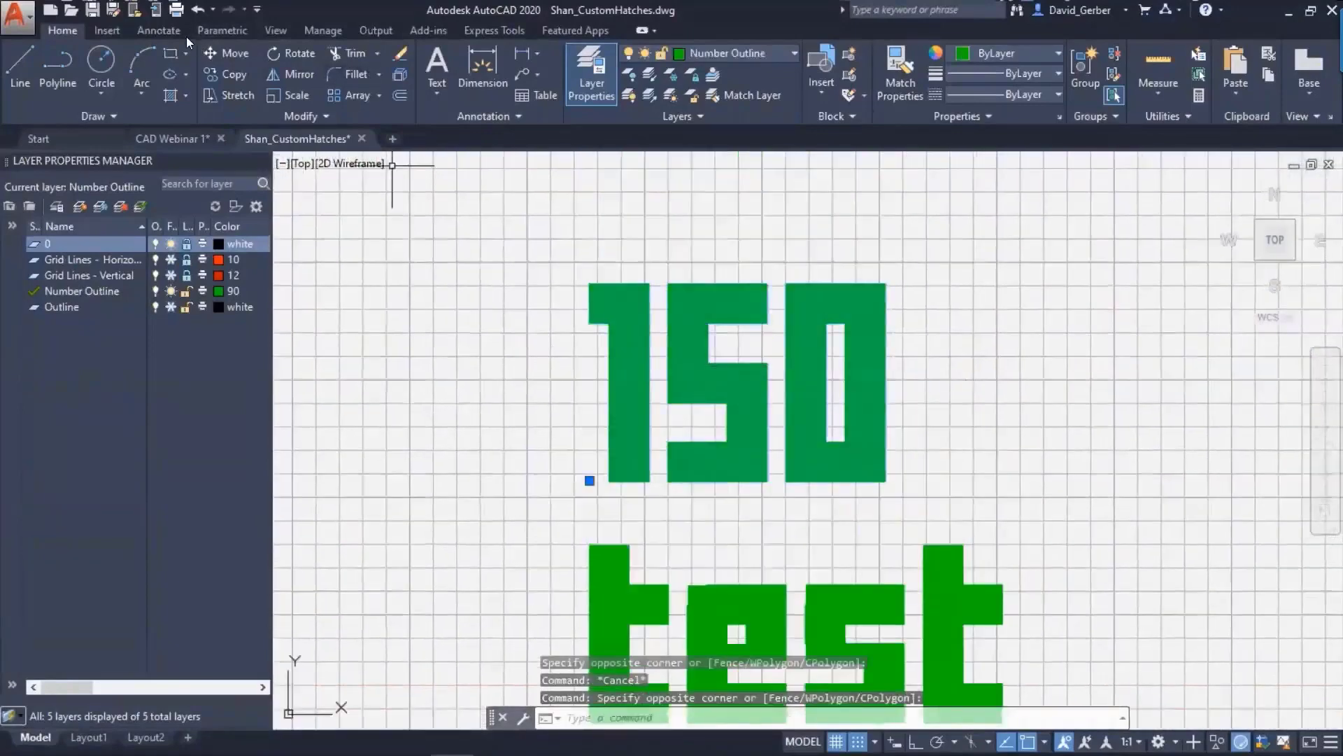
left_click(322, 30)
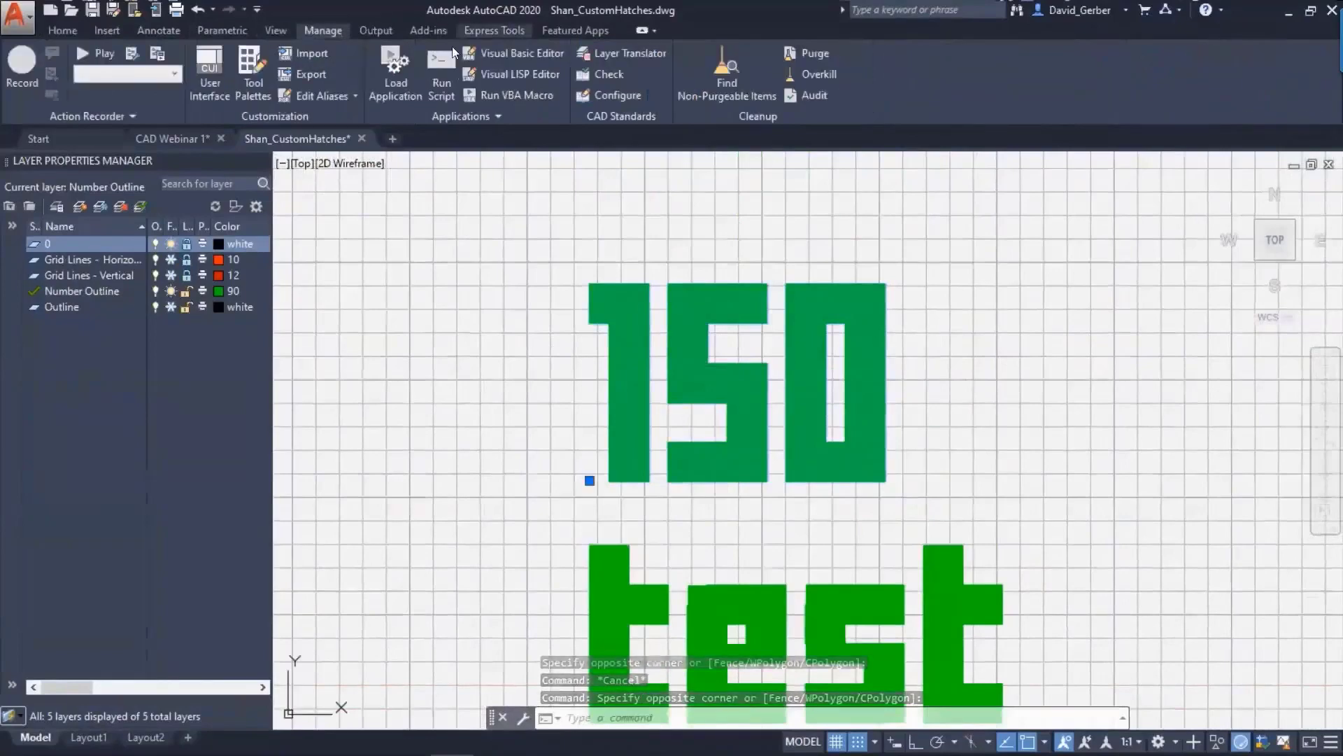
left_click(494, 30)
left_click(286, 95)
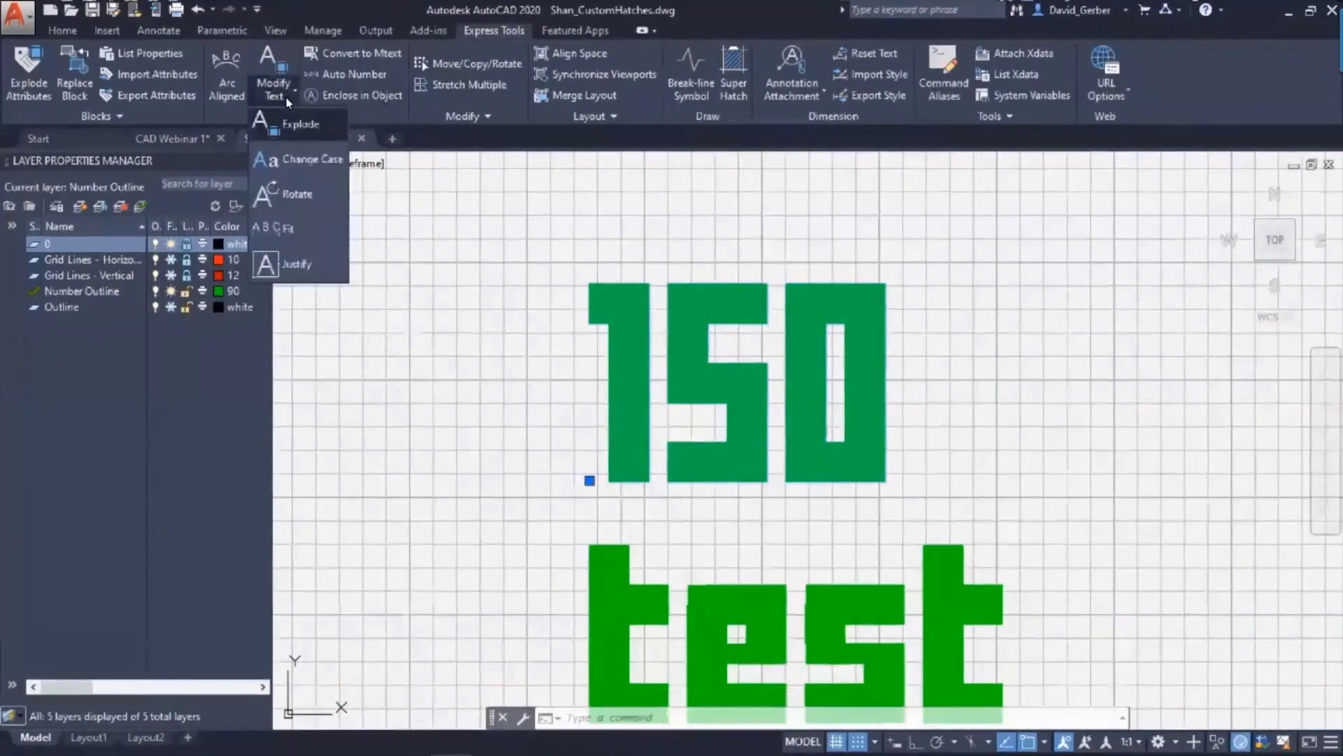
left_click(285, 133)
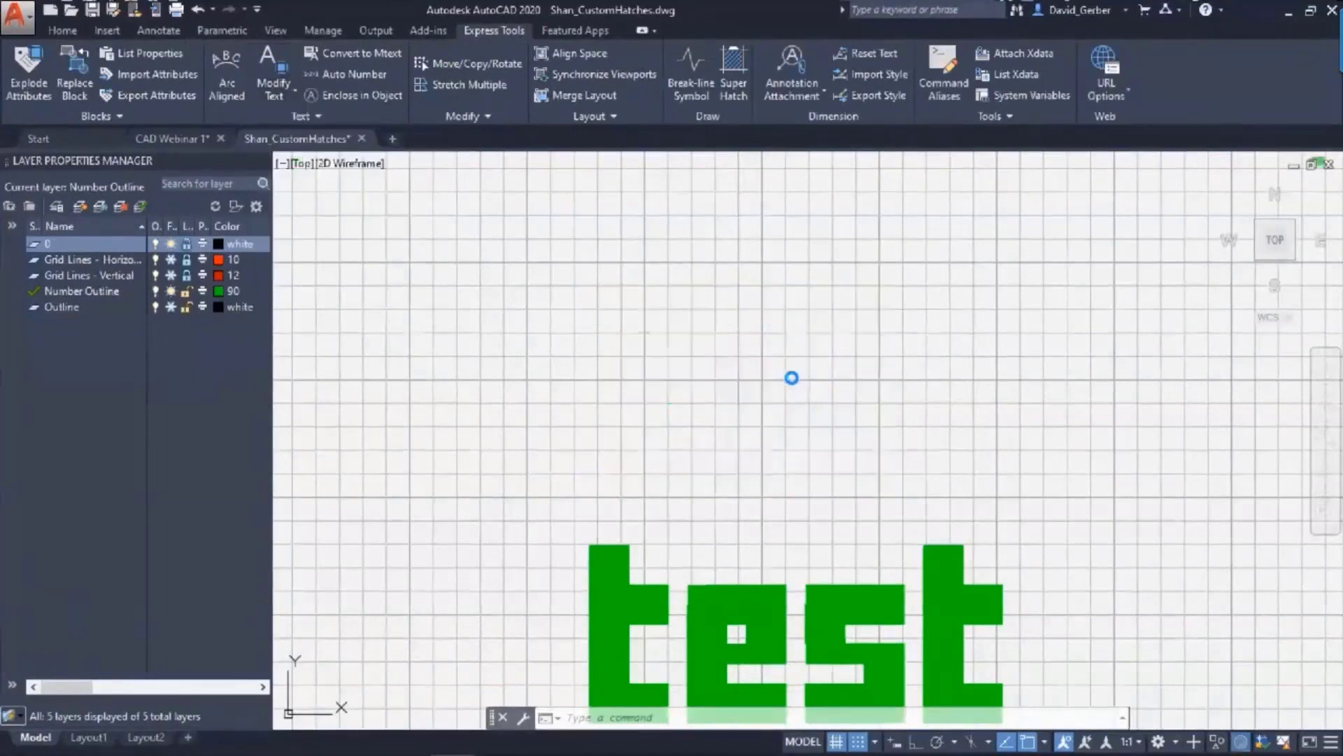
- Examine the exploded 150 outlines above "test" and the four grey sample squares hatched with 150, 250, 350 and 450
scroll(833, 333, "down", 2)
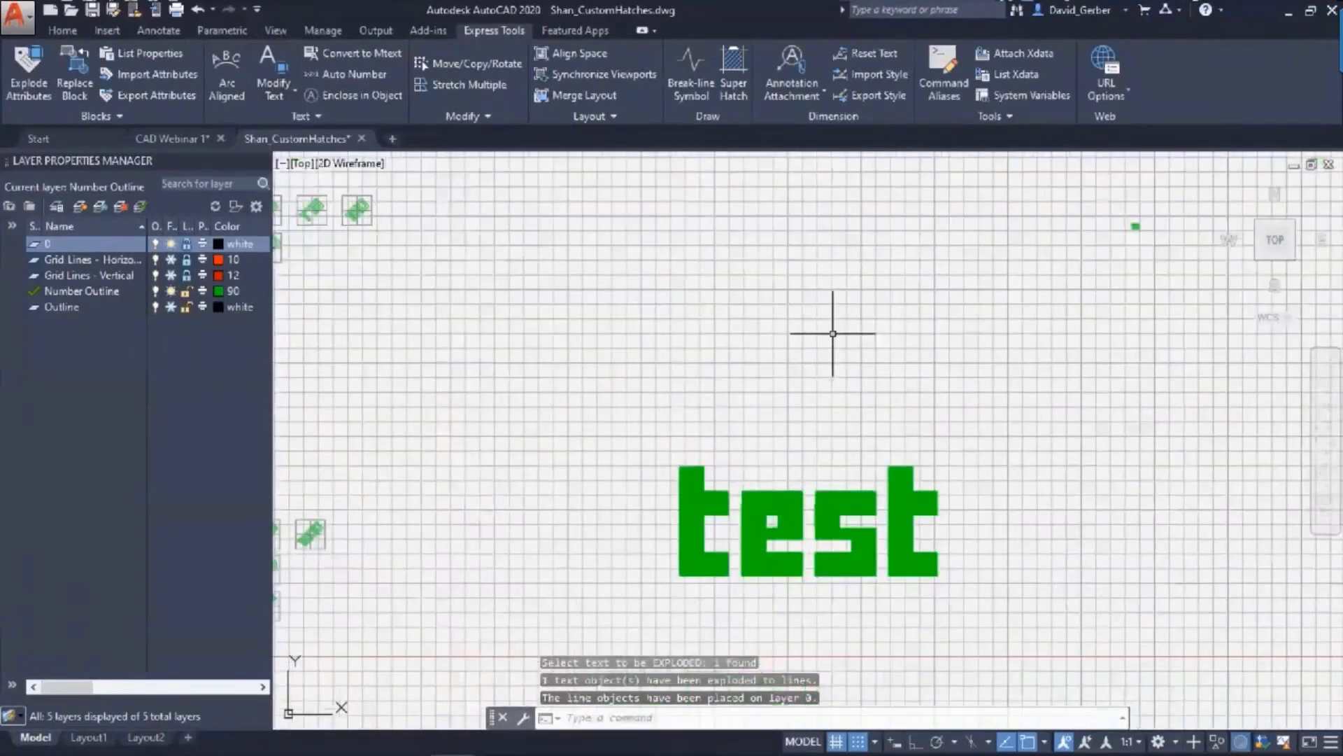
scroll(833, 333, "down", 2)
scroll(750, 330, "up", 10)
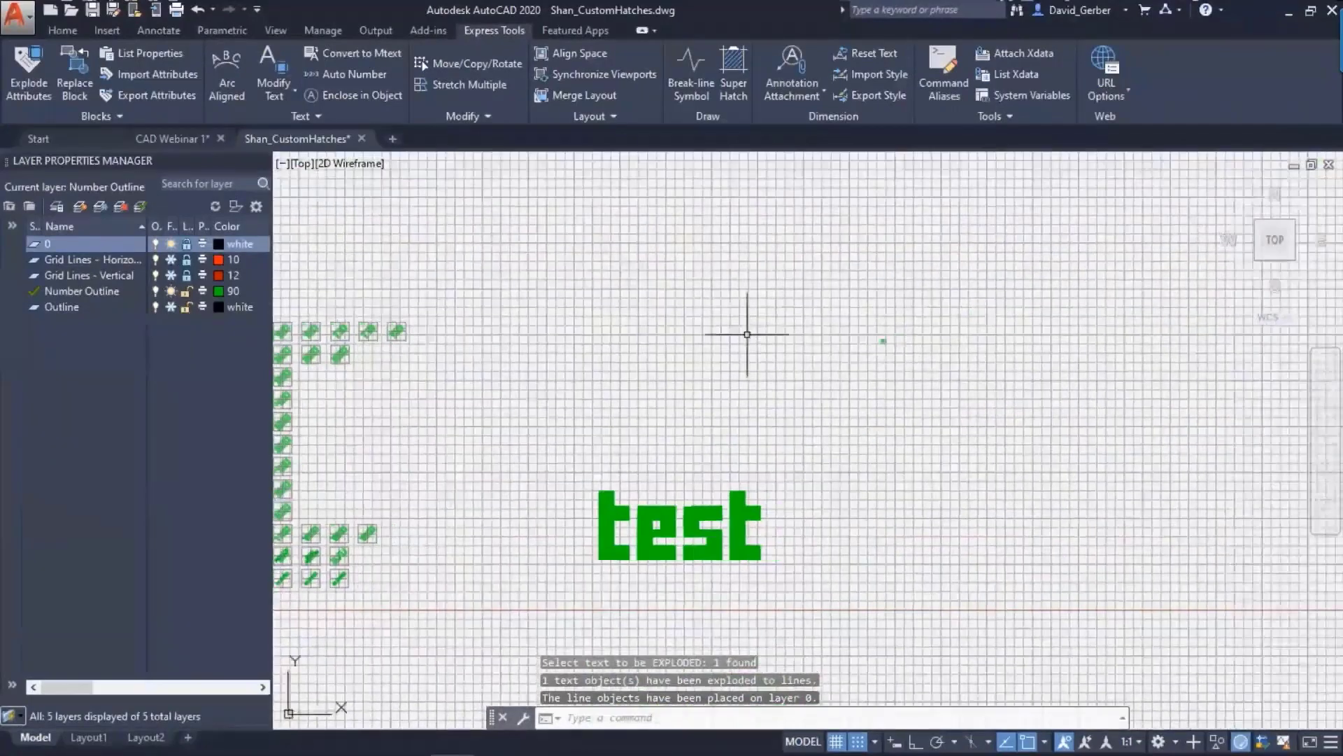
scroll(772, 393, "down", 10)
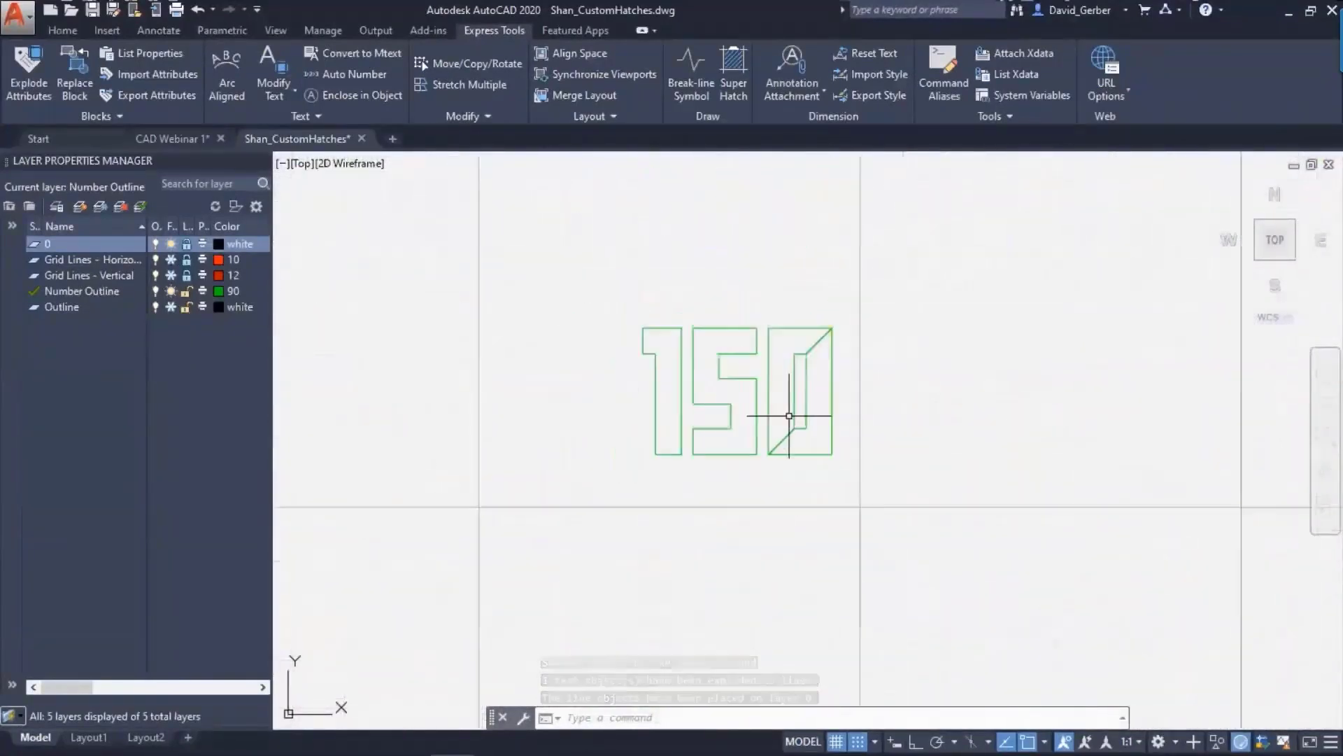
scroll(506, 532, "down", 5)
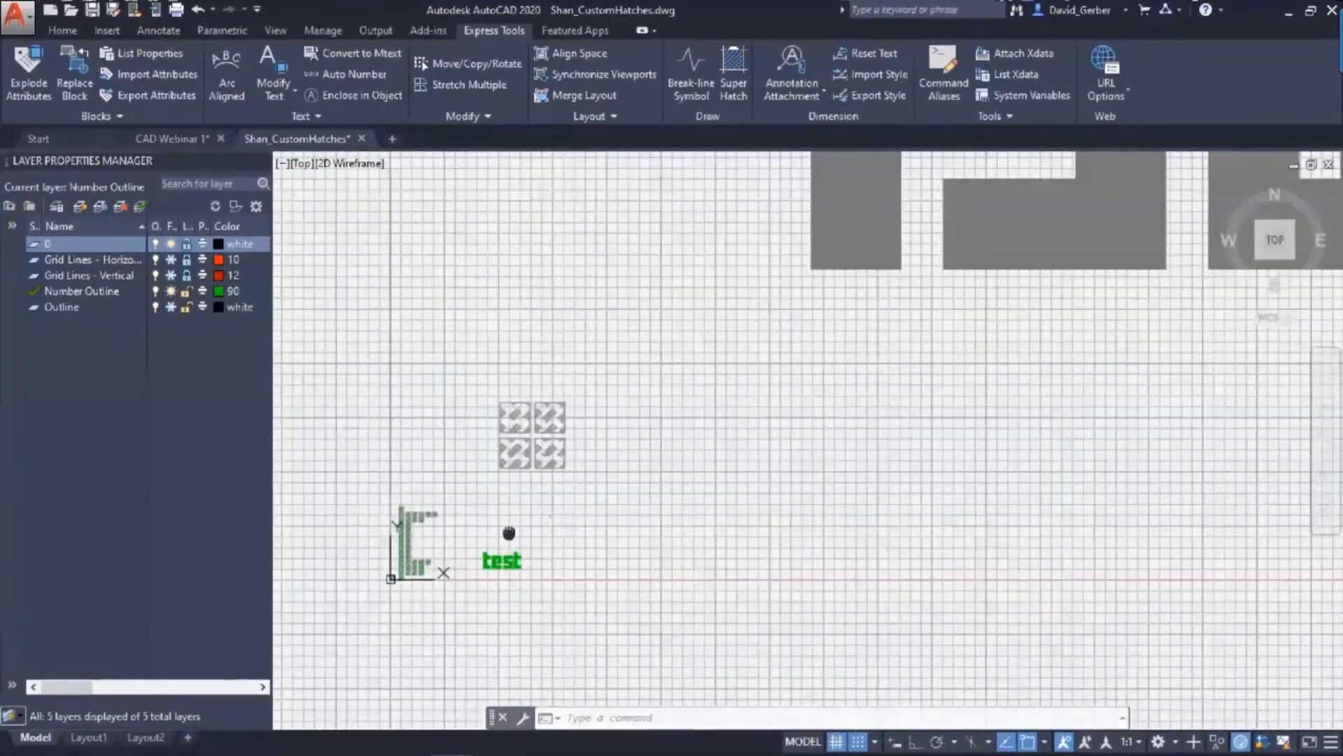
middle_click_drag(507, 549, 720, 462)
scroll(711, 380, "up", 5)
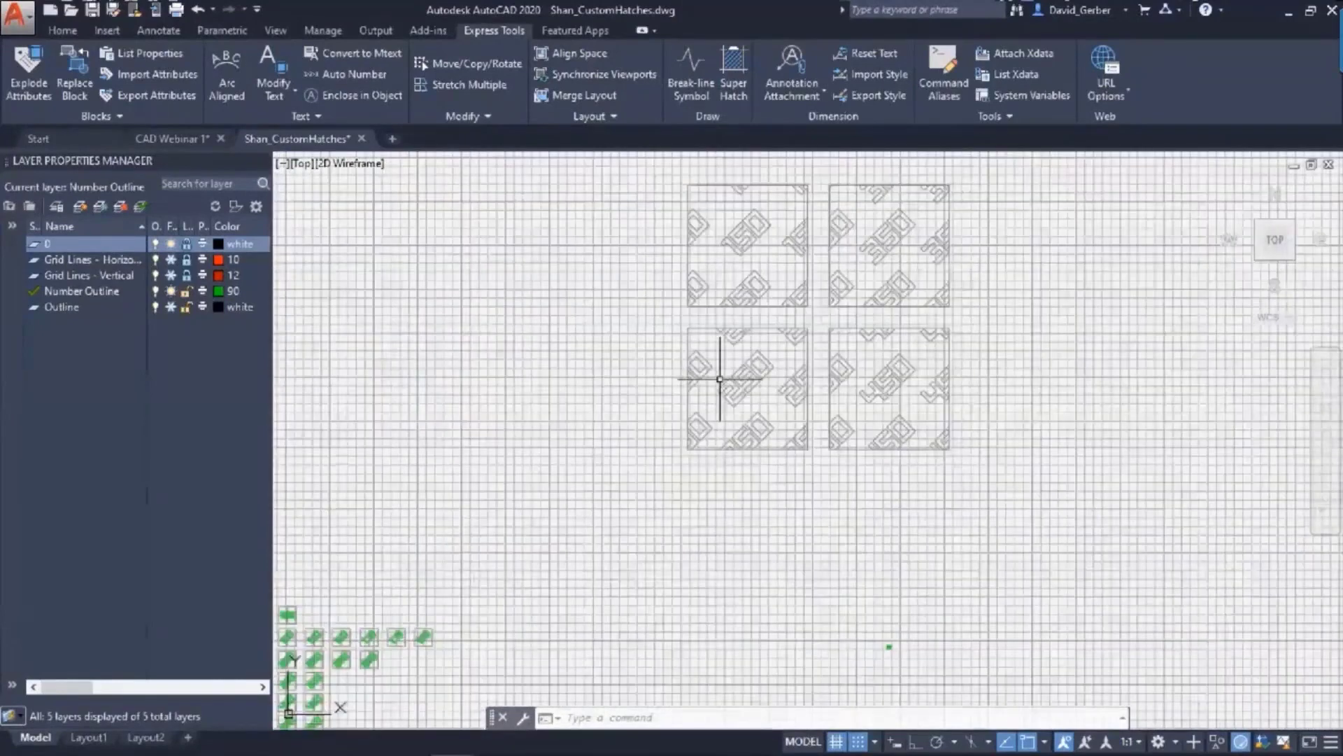
scroll(748, 378, "up", 5)
middle_click_drag(749, 378, 651, 431)
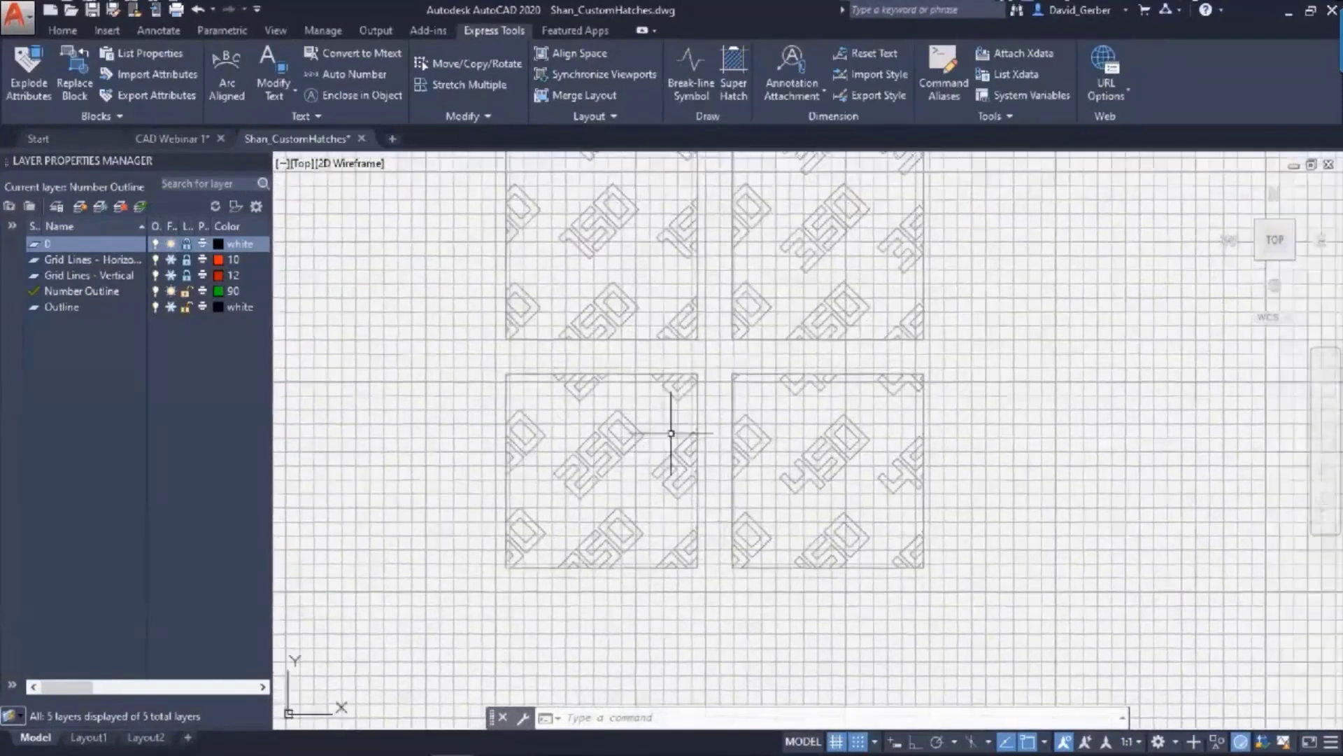
middle_click_drag(819, 304, 730, 368)
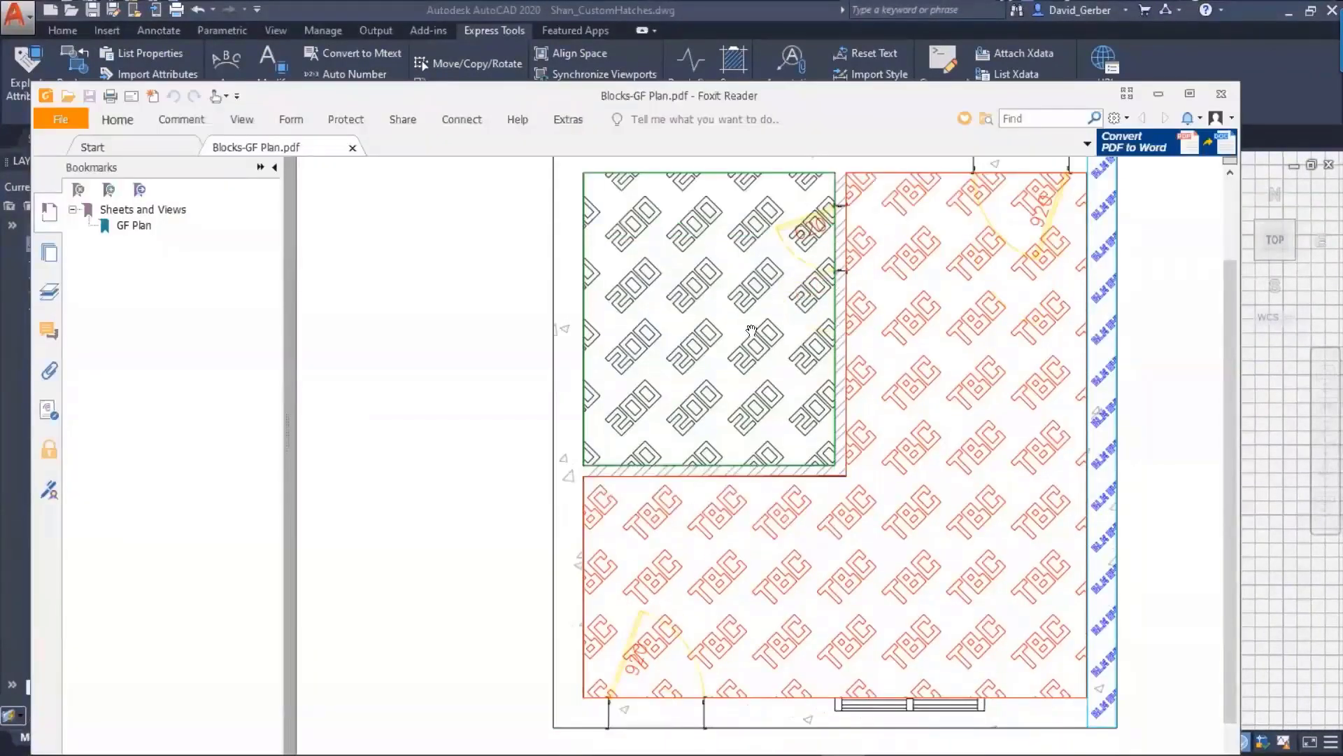
- Examine the 200, TBC and BLK hatches on the ground-floor plan in Blocks-GF Plan.pdf, and close Foxit Reader
scroll(966, 455, "down", 1)
scroll(964, 327, "up", 1)
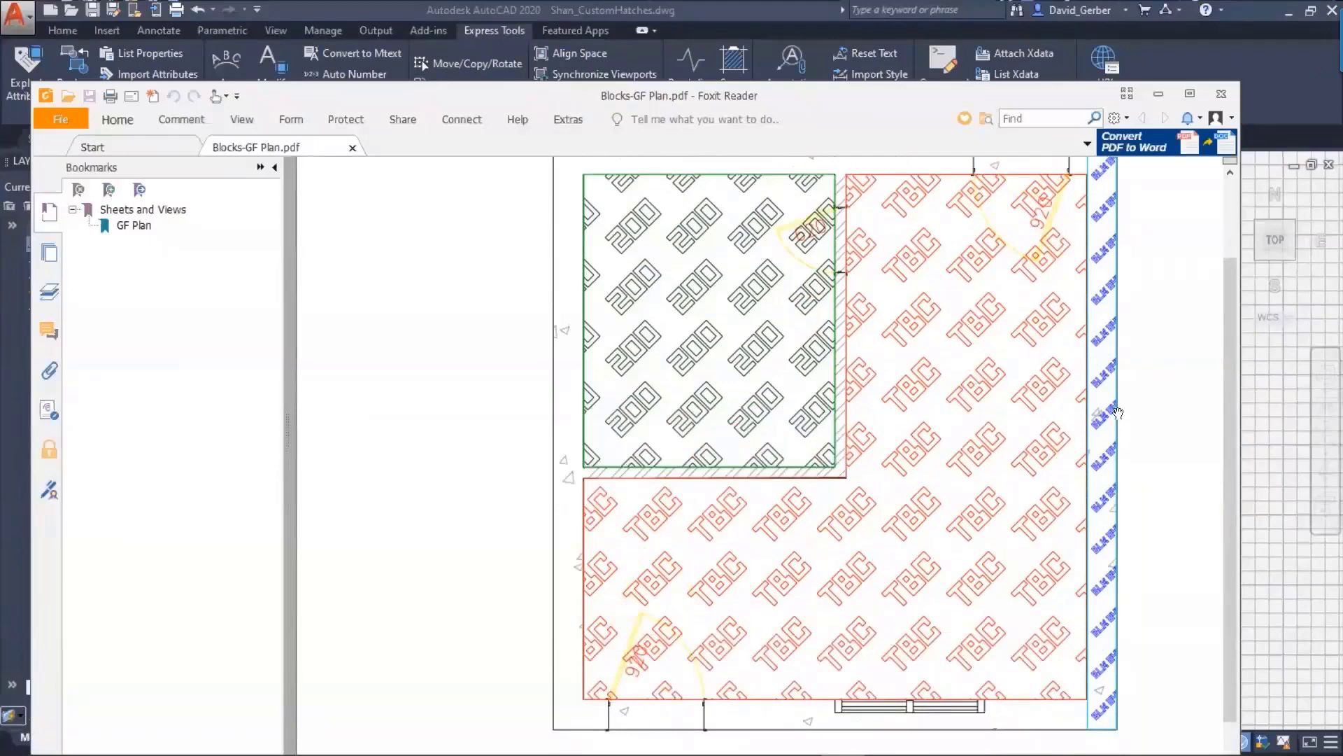
scroll(1091, 365, "up", 1, "ctrl")
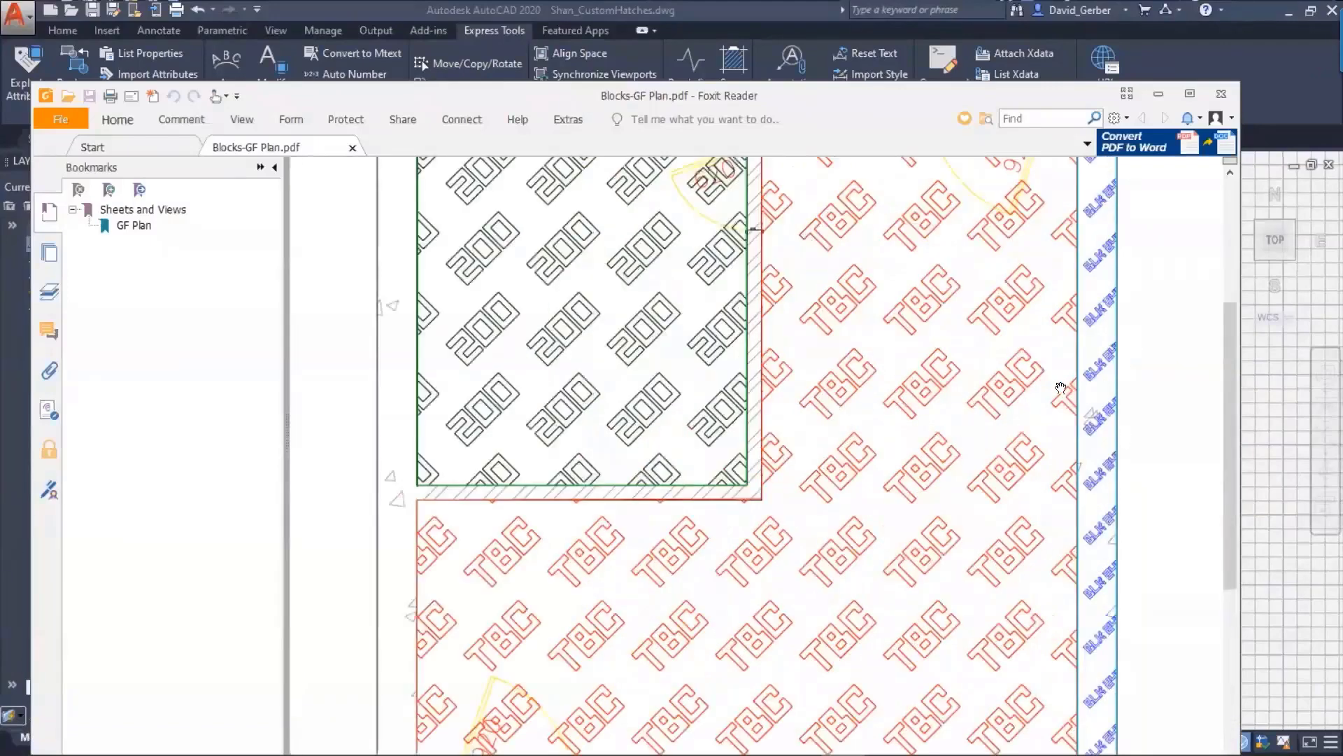
scroll(1081, 374, "up", 1, "ctrl")
scroll(1050, 463, "up", 1, "ctrl")
scroll(1049, 463, "up", 1, "ctrl")
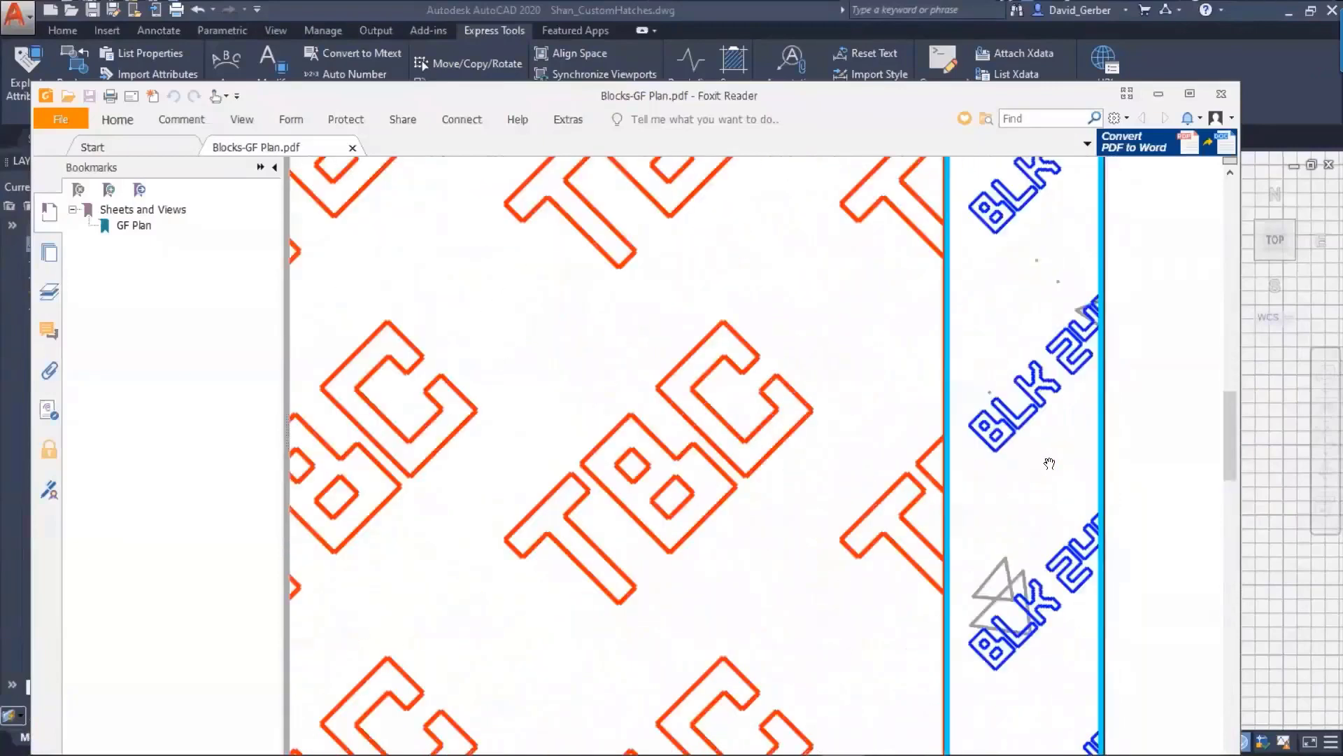
scroll(927, 469, "down", 1, "ctrl")
scroll(943, 448, "down", 1, "ctrl")
scroll(851, 435, "down", 3)
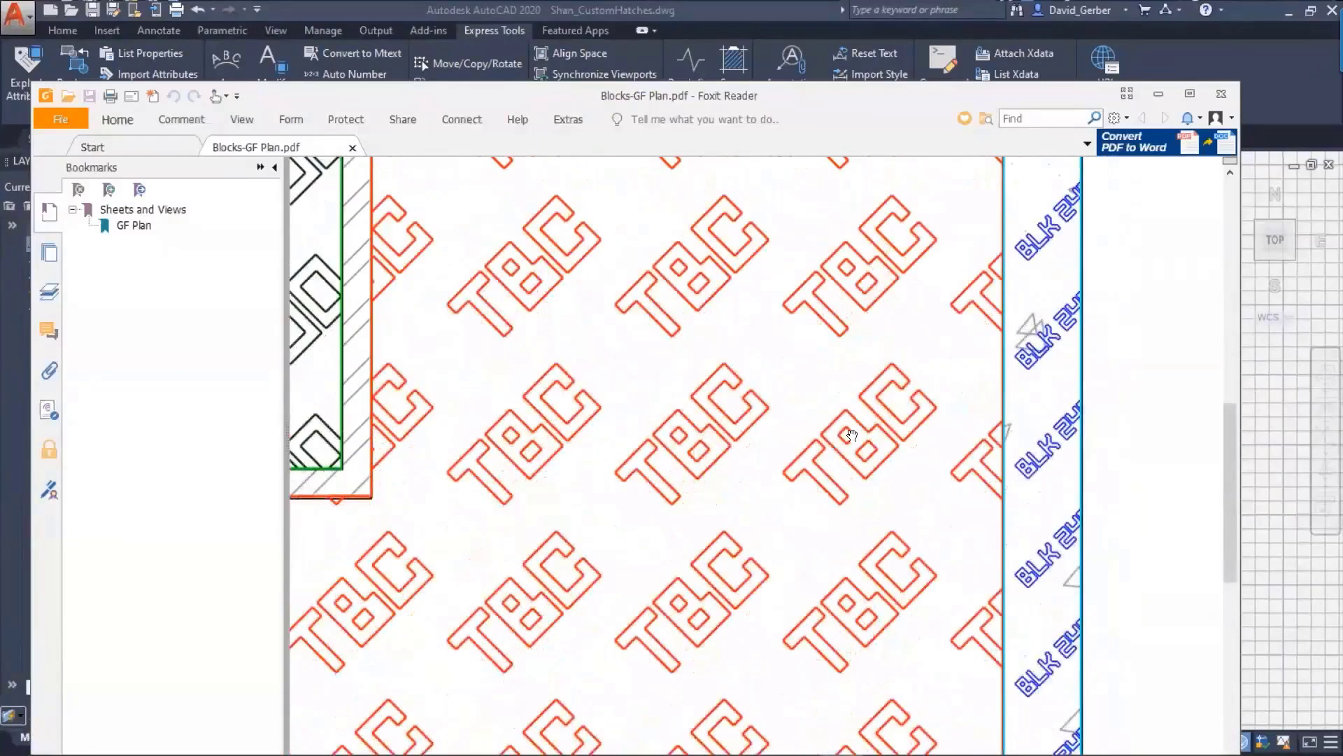
scroll(839, 448, "down", 1, "ctrl")
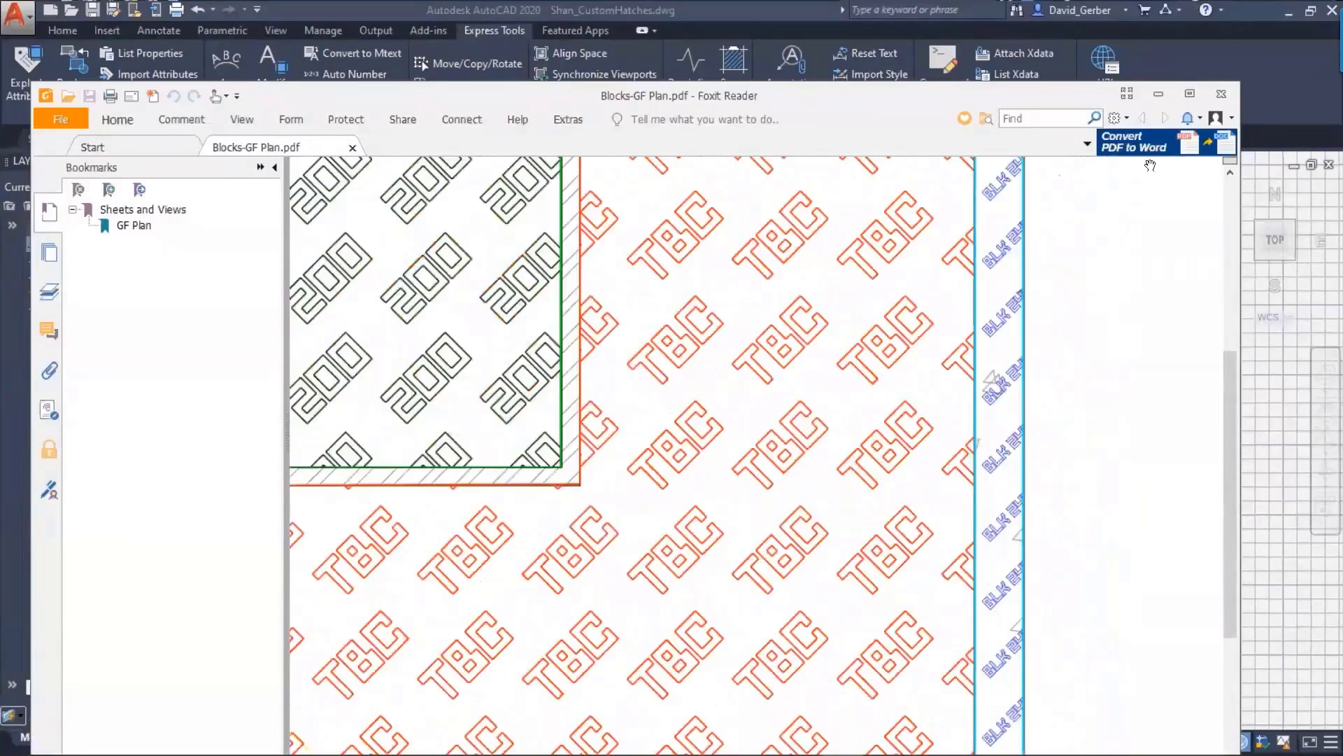
scroll(910, 424, "down", 2, "ctrl")
scroll(700, 515, "down", 1, "ctrl")
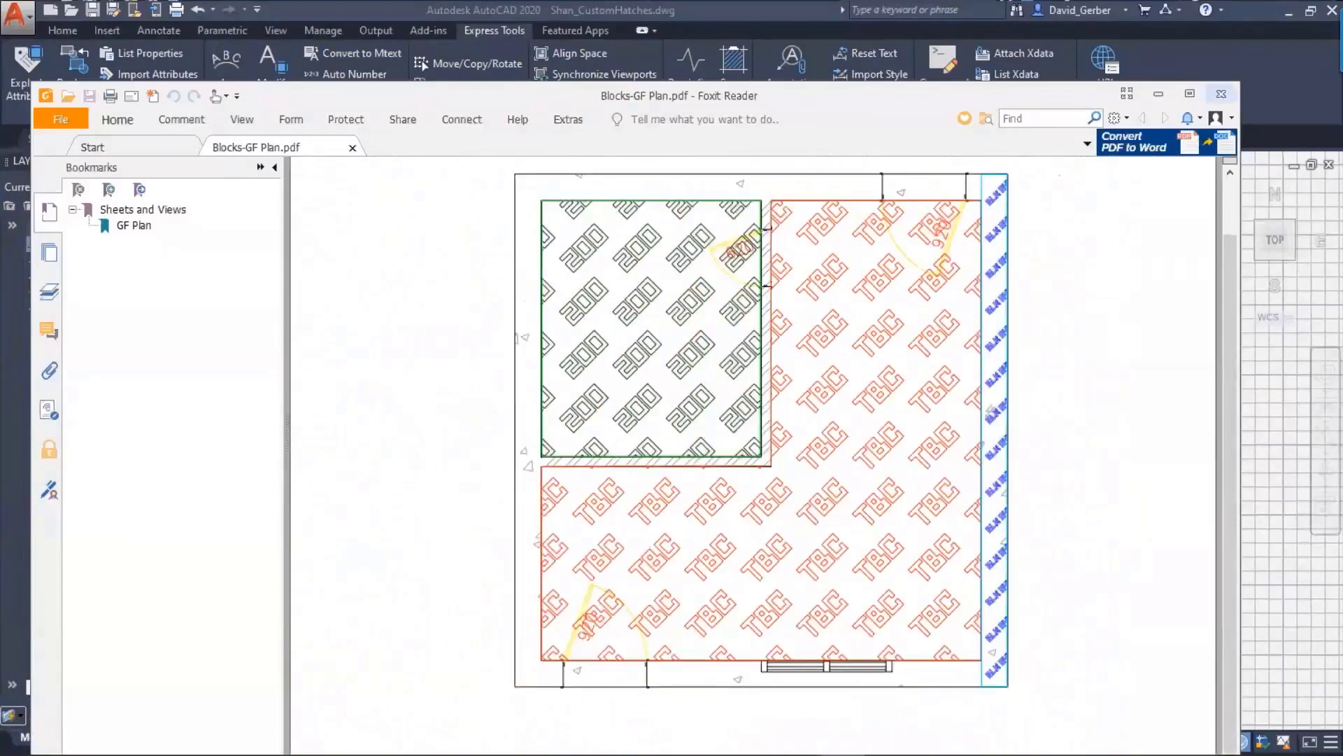
left_click(1221, 94)
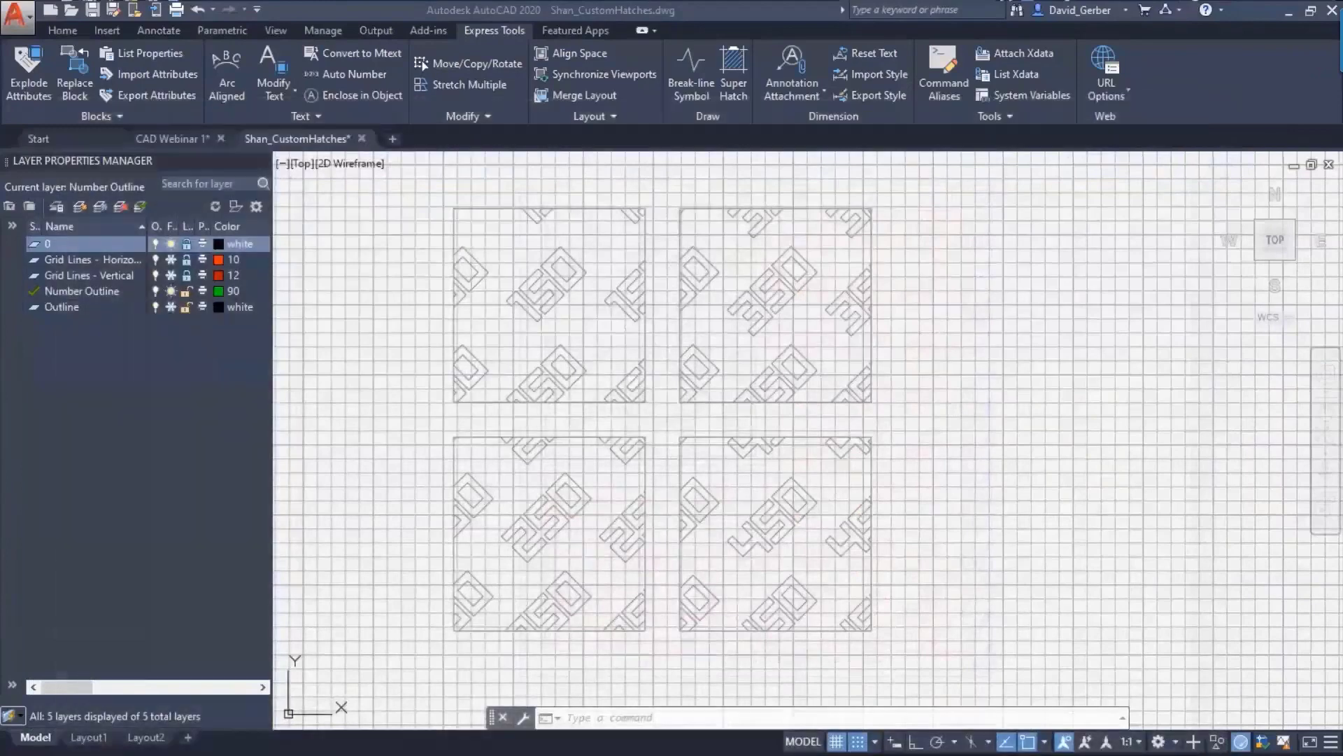
- Find the BLK 240 tile at the origin again and examine its square boundary and lettering
middle_click_drag(549, 638, 736, 465)
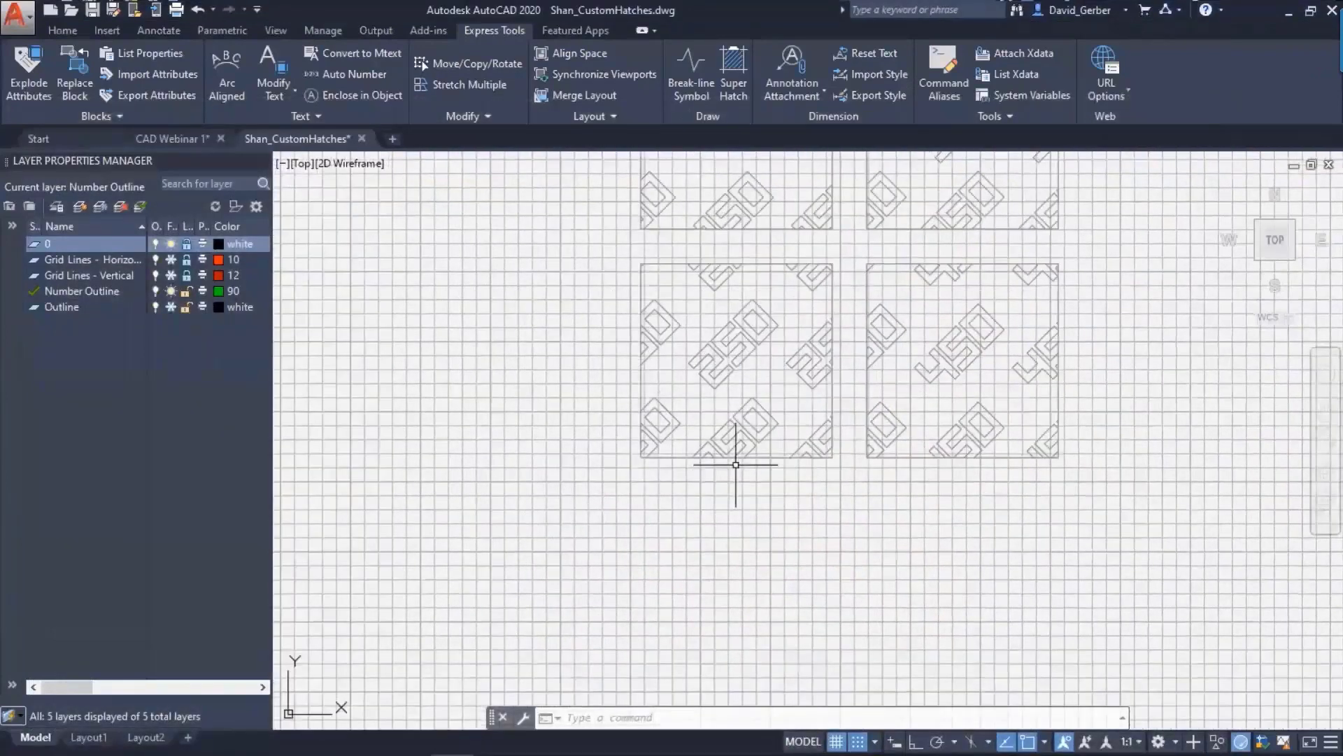
scroll(736, 464, "down", 4)
scroll(477, 710, "up", 8)
middle_click_drag(477, 710, 720, 530)
middle_click_drag(538, 727, 714, 458)
scroll(593, 483, "up", 2)
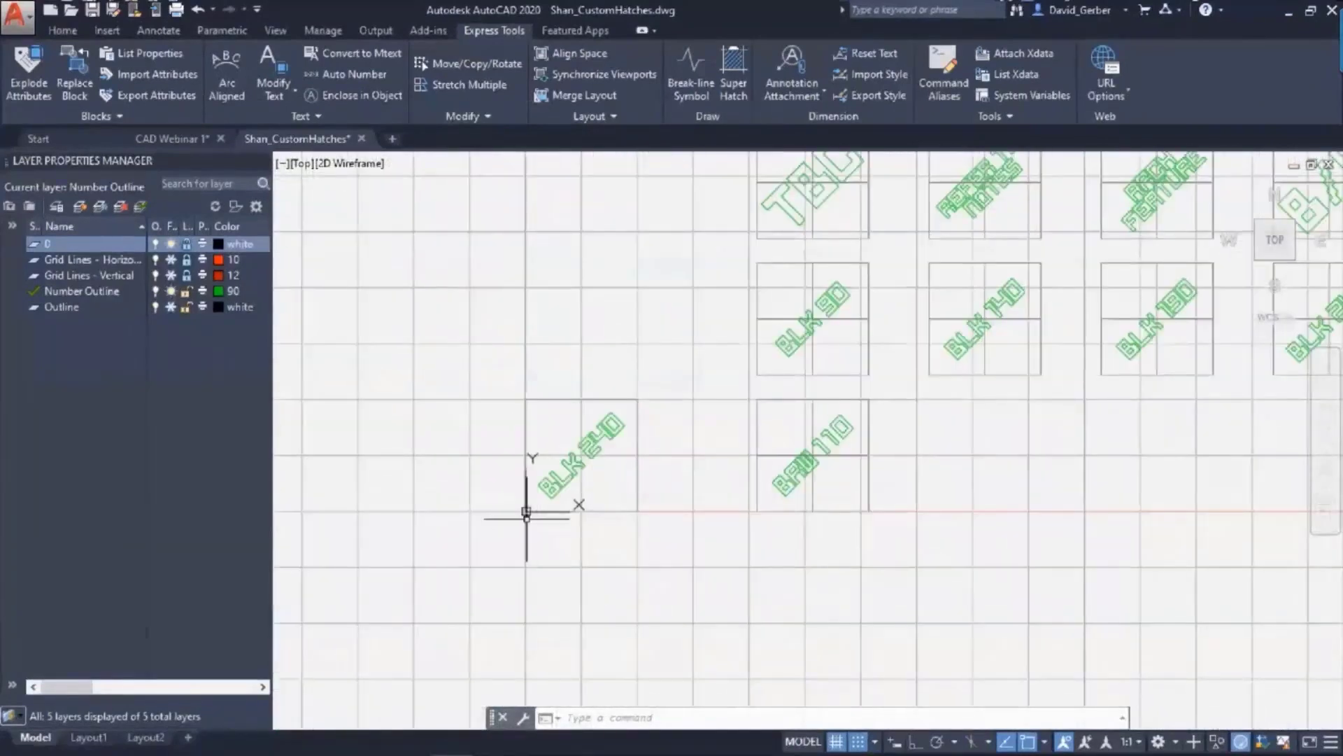
scroll(556, 474, "up", 2)
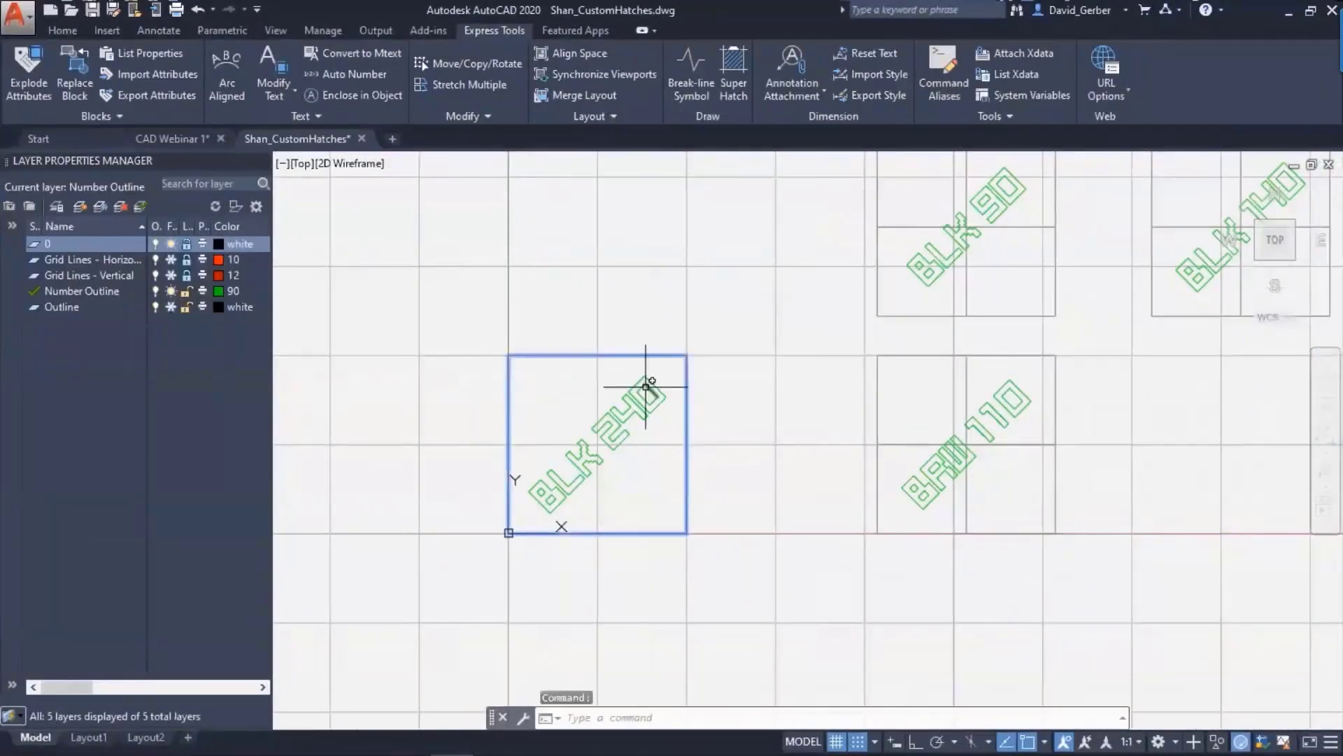
key("Escape")
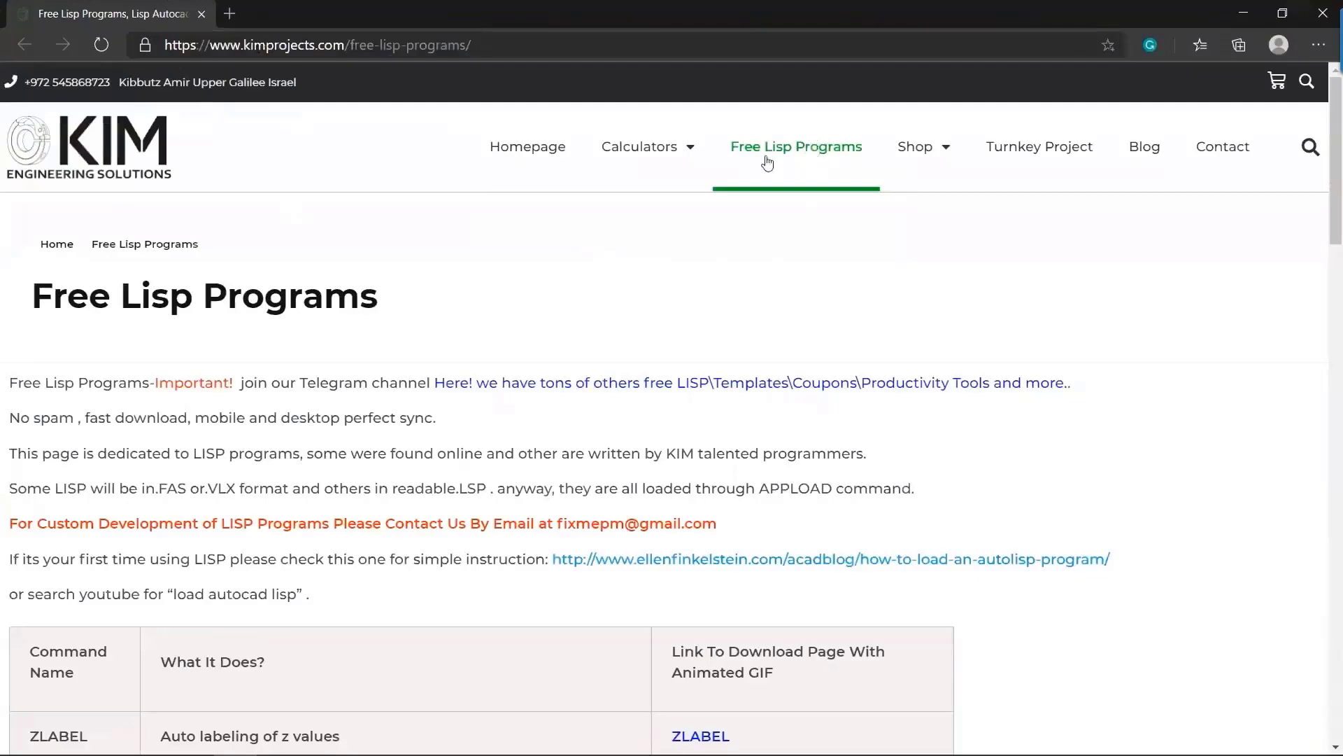
- Look through the command table on KIM's Free Lisp Programs web page, including the LEGEND entry, and minimize the browser
scroll(521, 450, "down", 5)
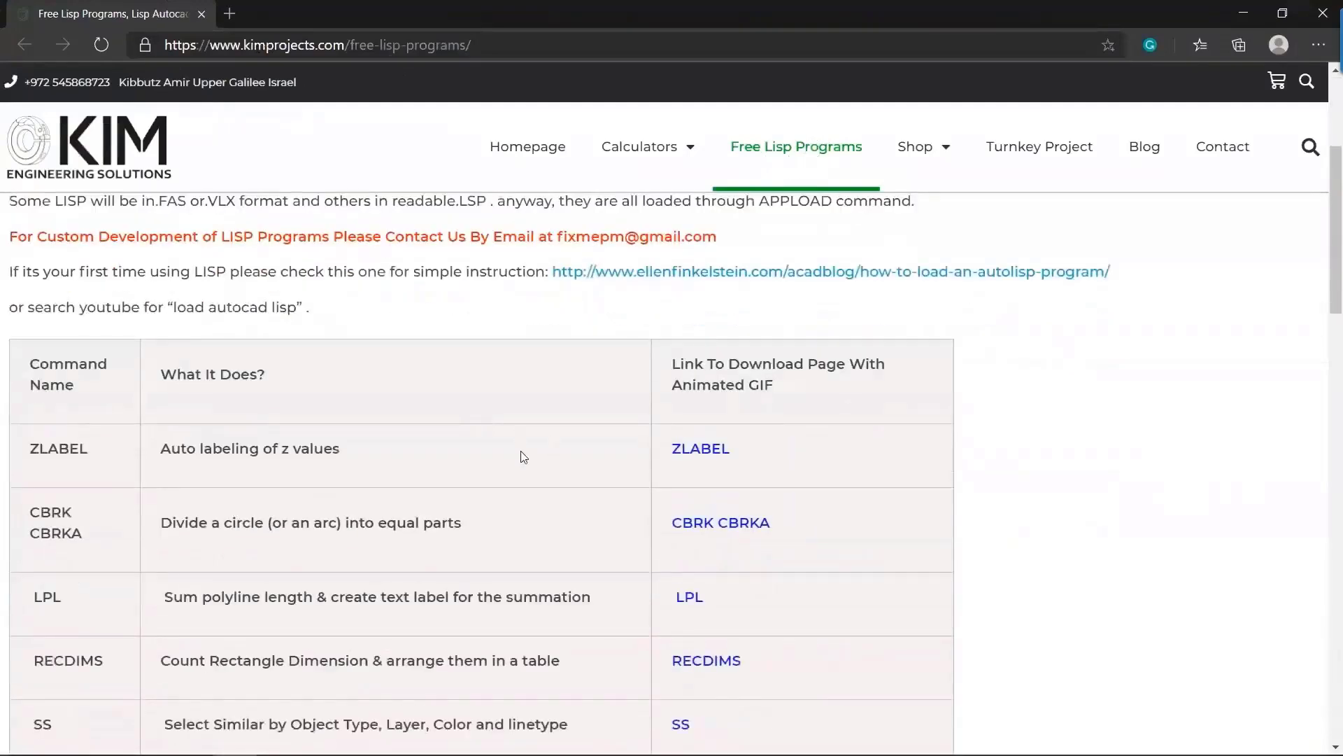
scroll(545, 438, "down", 2)
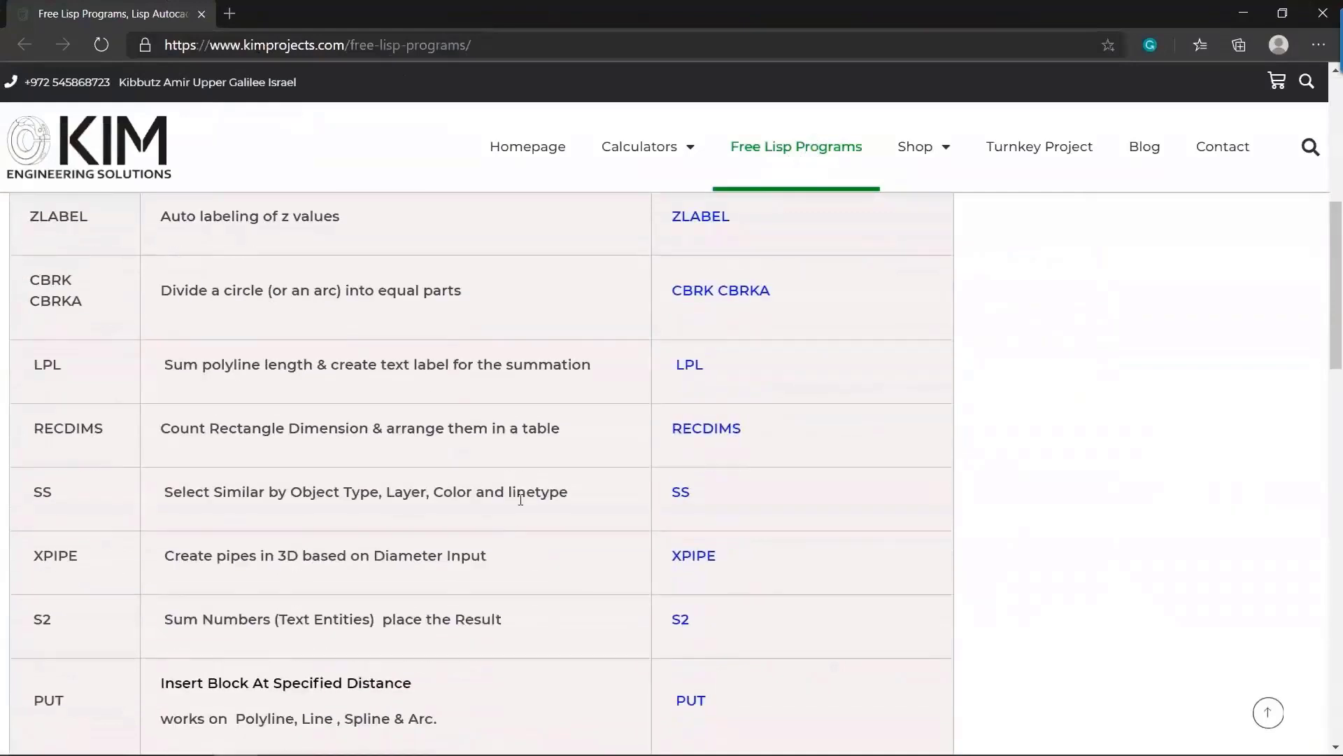
scroll(520, 499, "down", 6)
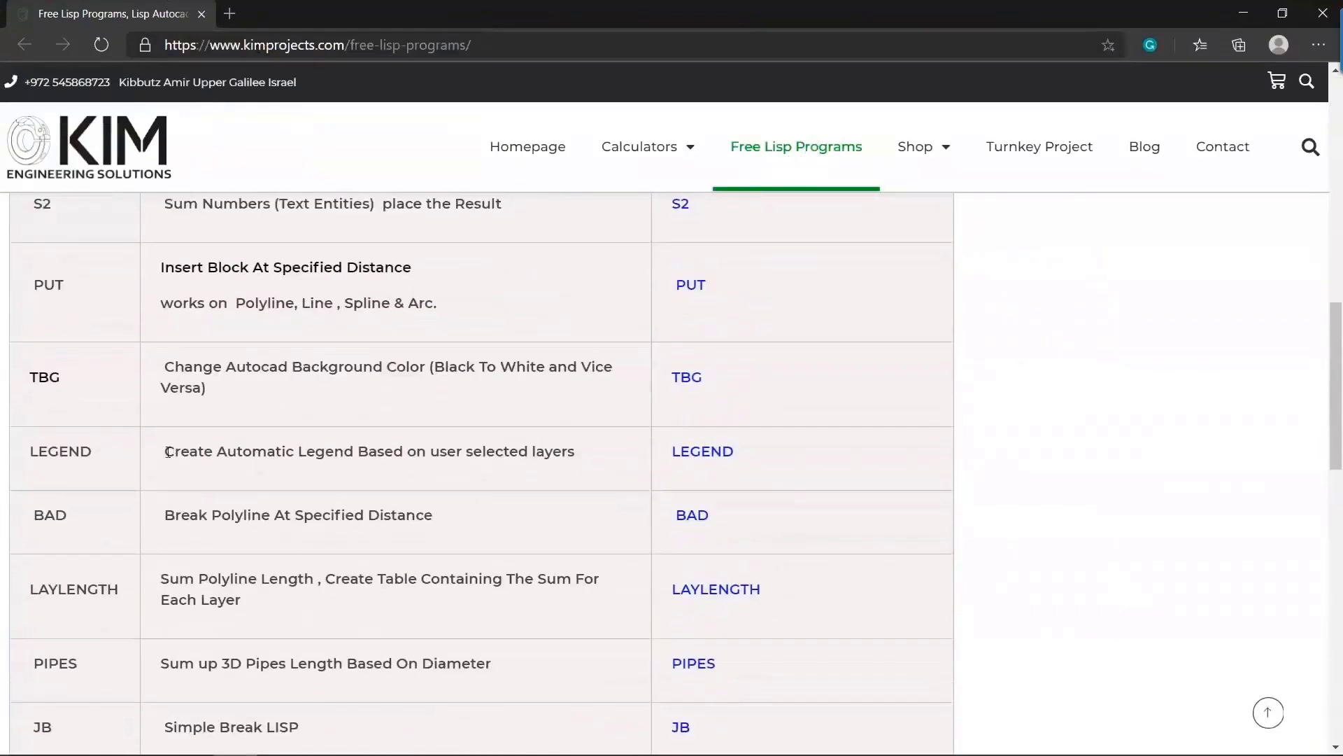
left_click_drag(164, 452, 559, 473)
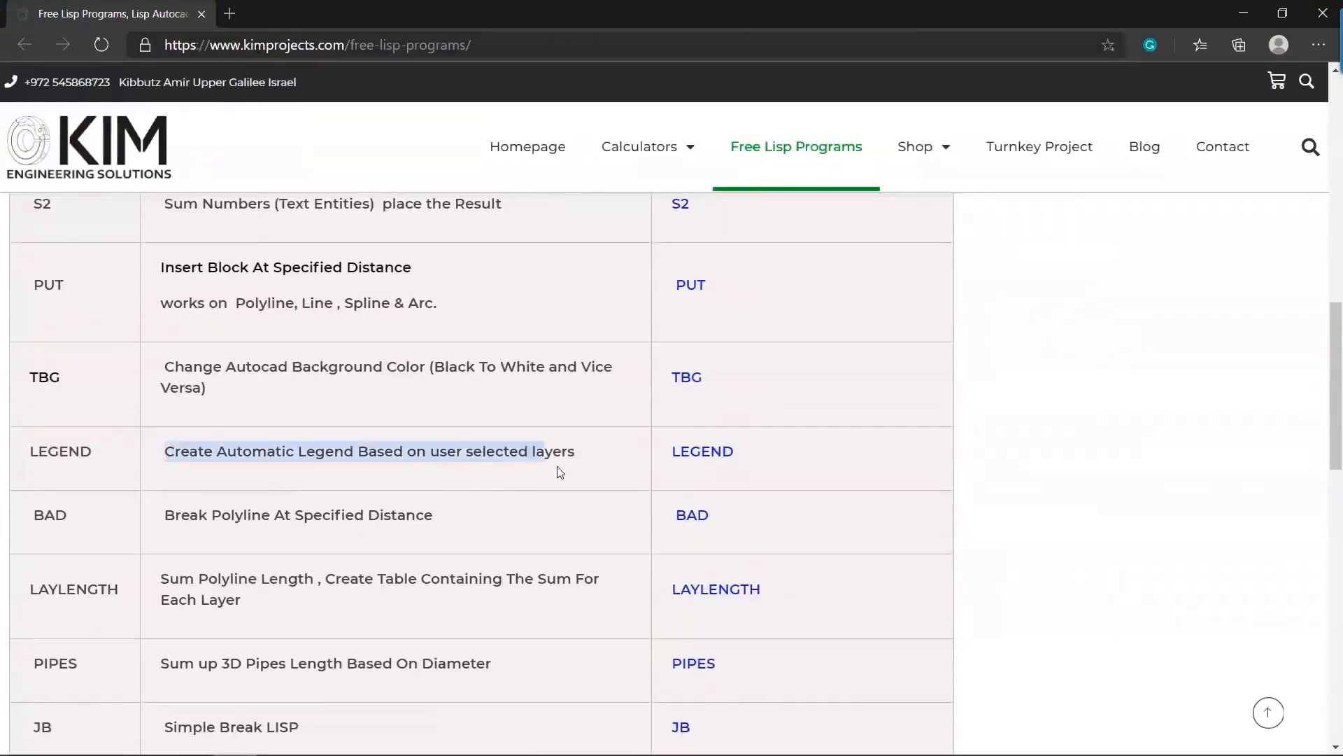
left_click(526, 485)
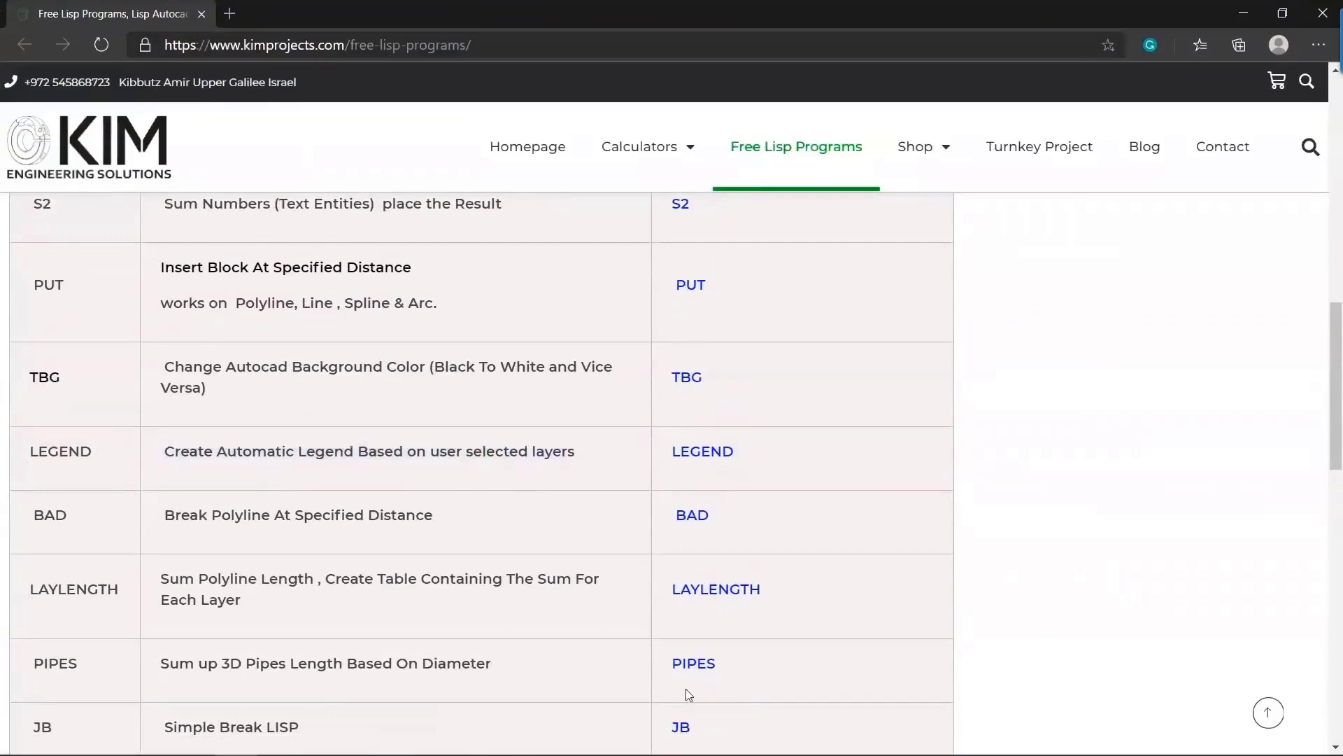
scroll(560, 506, "down", 9)
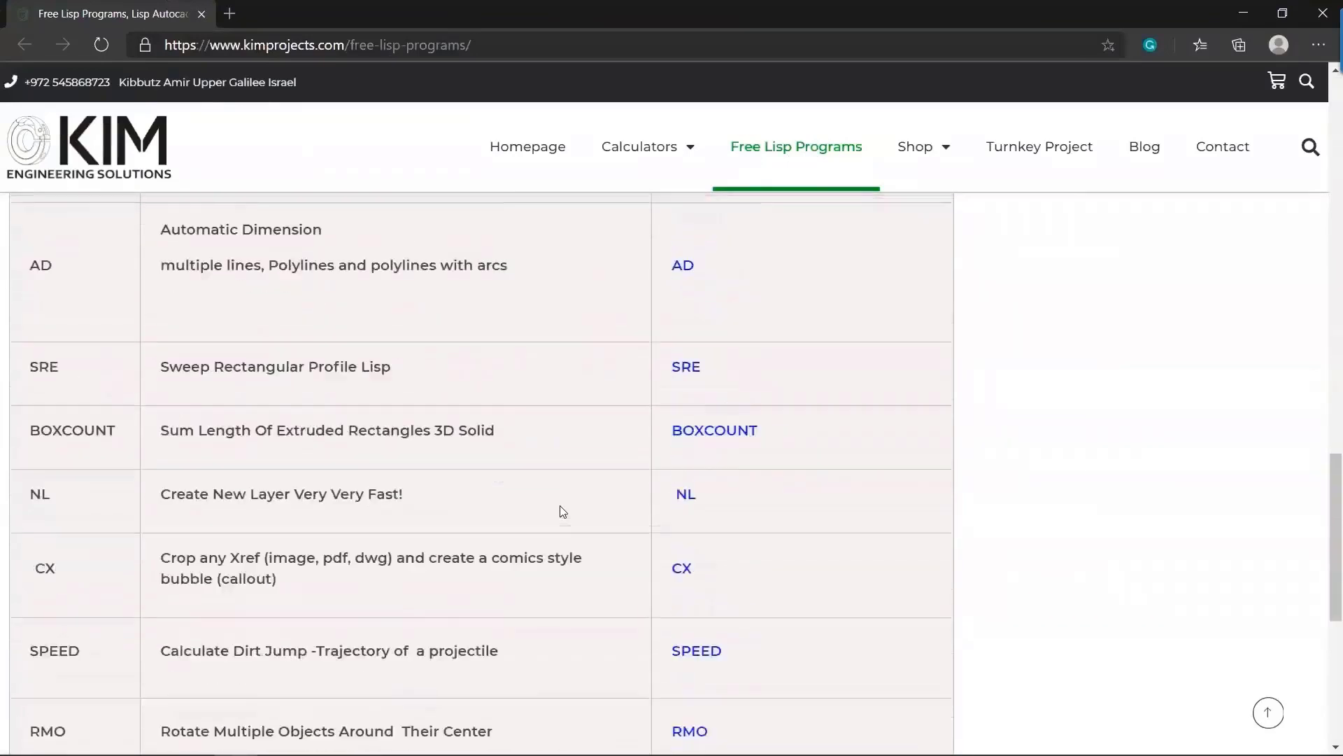
scroll(564, 511, "down", 6)
scroll(503, 456, "up", 10)
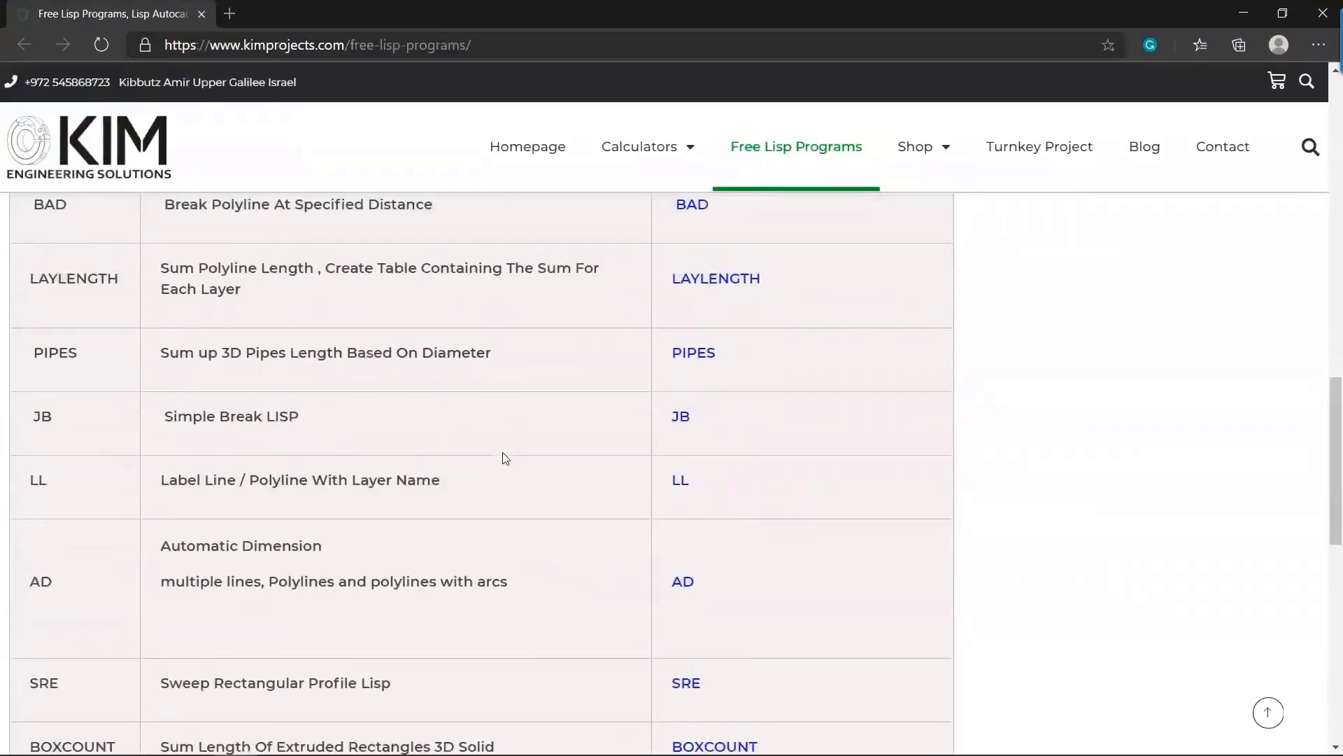
scroll(505, 457, "up", 20)
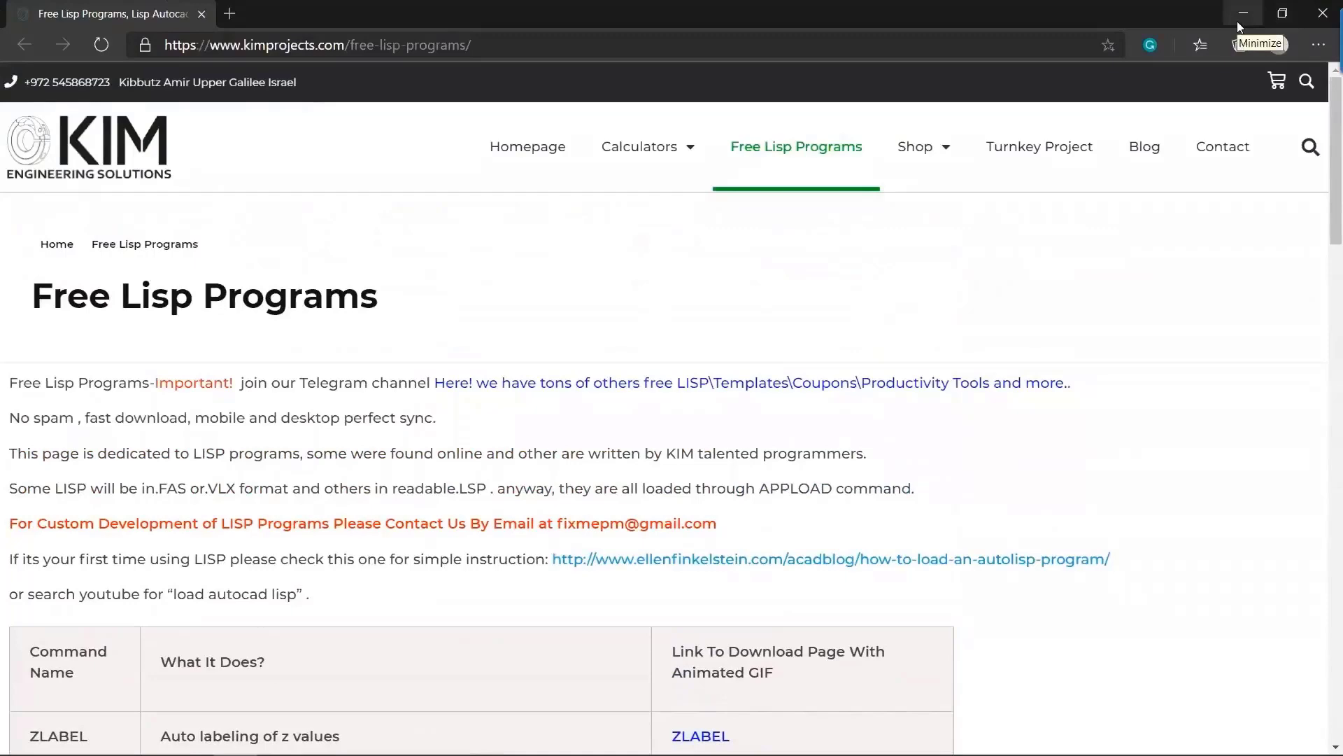
left_click(1237, 13)
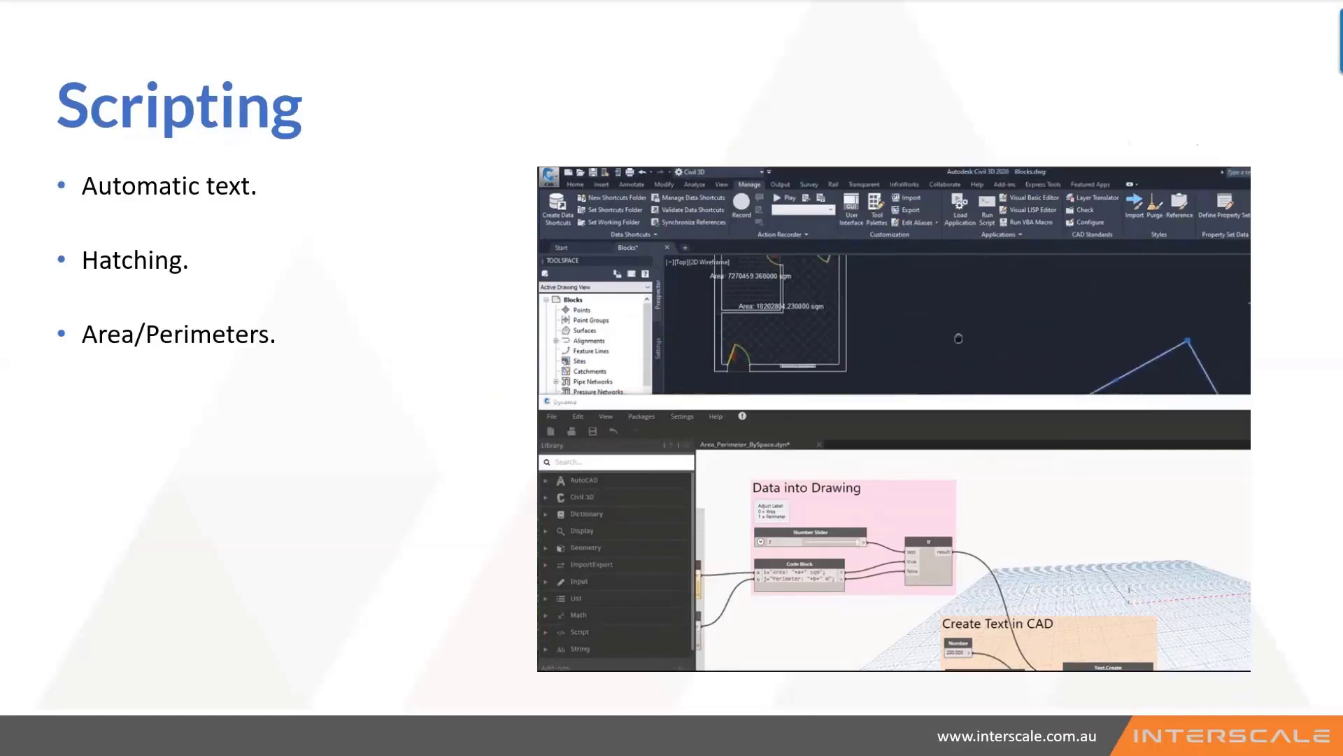
key("Right")
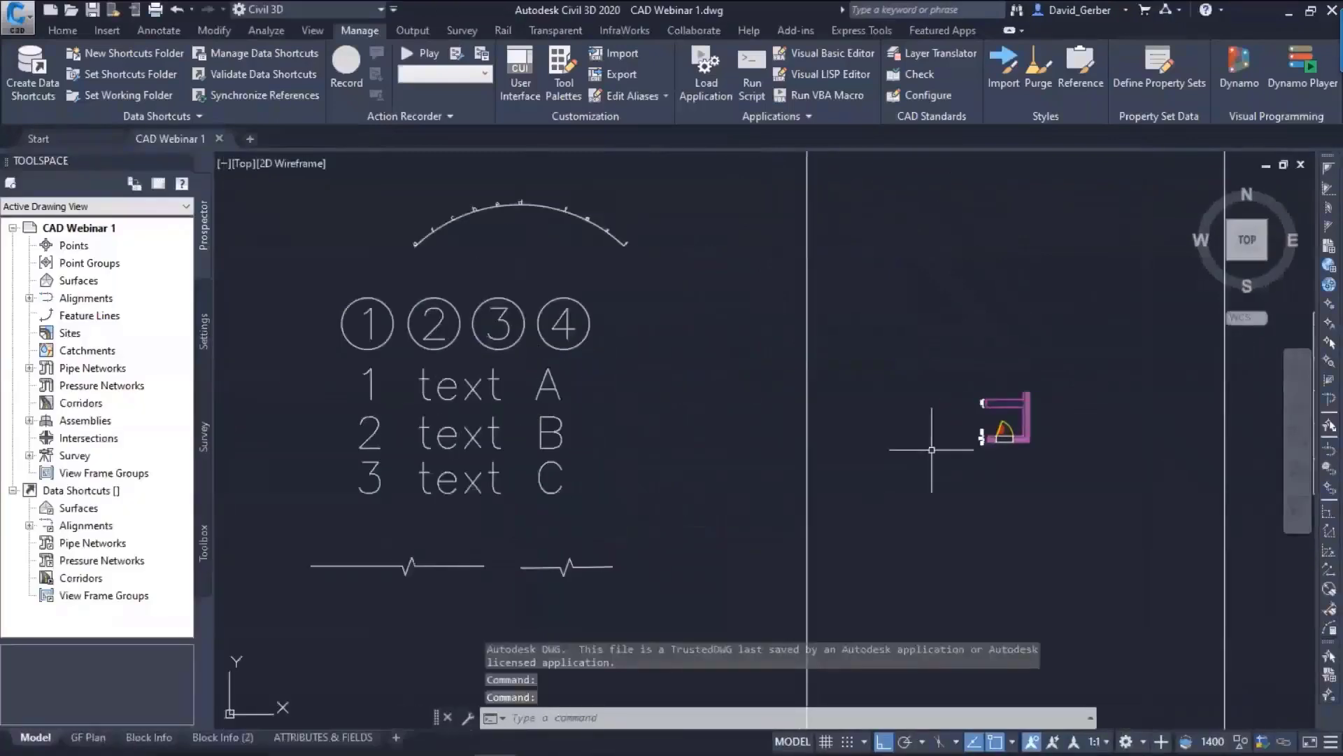
- Find the grid of red and green rectangles and the white polylines beside it in Civil 3D's CAD Webinar 1 drawing
middle_click_drag(977, 451, 530, 411)
scroll(896, 419, "down", 4)
middle_click_drag(1101, 422, 498, 419)
scroll(862, 387, "up", 4)
middle_click_drag(859, 377, 731, 419)
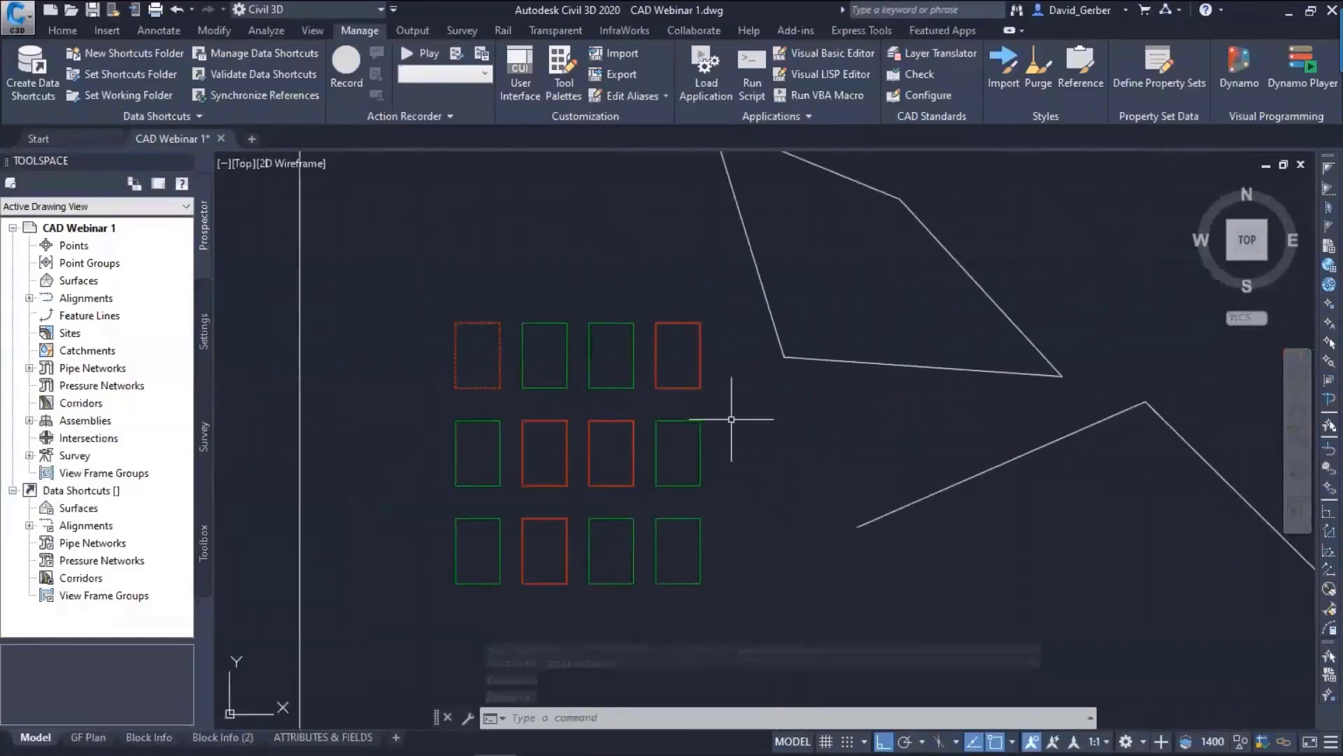
middle_click_drag(708, 360, 737, 406)
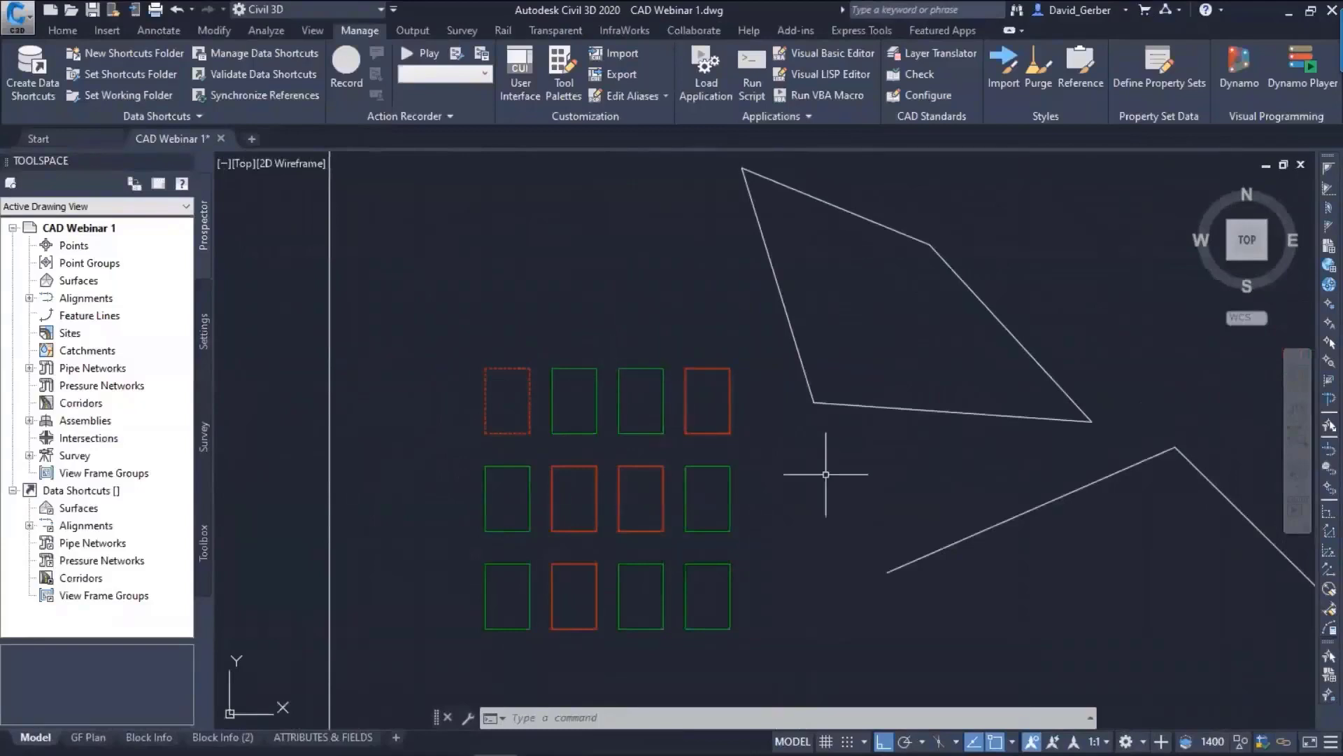
middle_click_drag(824, 464, 763, 443)
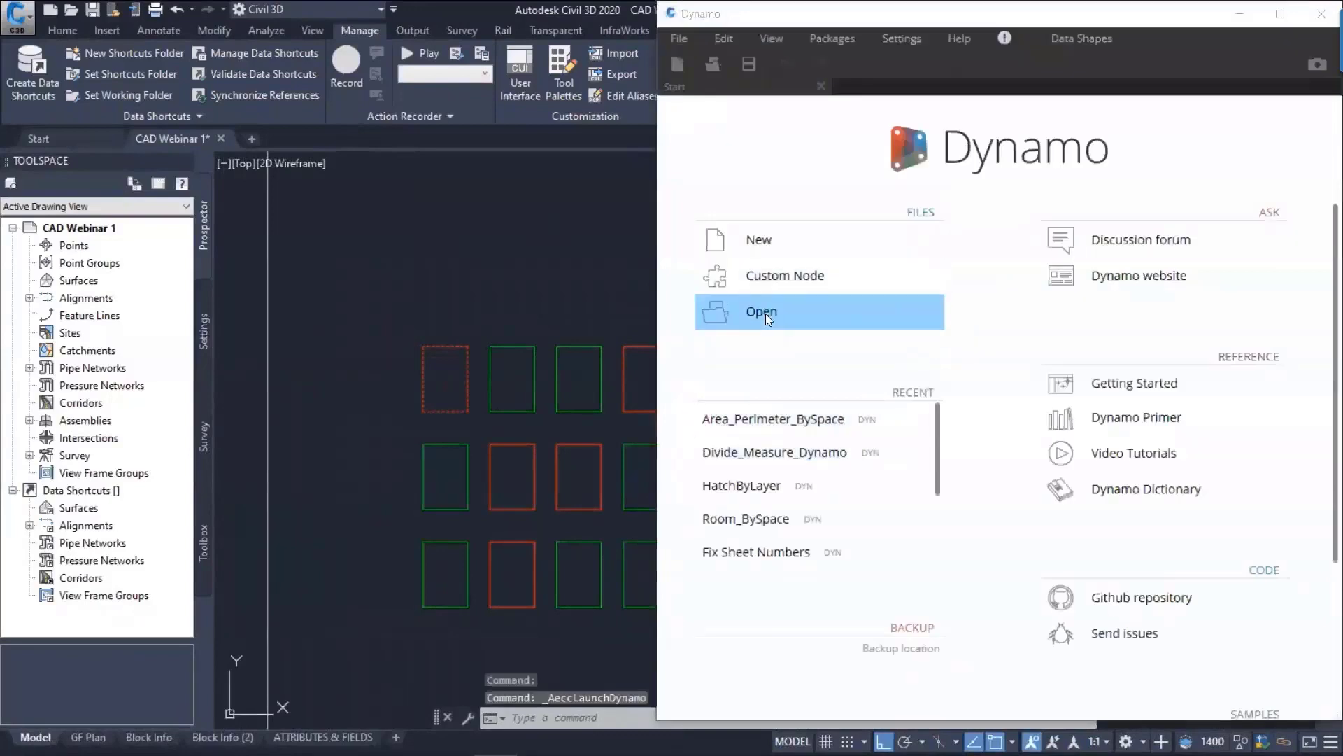
- Open the Divide_Measure_Dynamo.dyn script from the C3D scripts folder in Dynamo and locate its "Select Polyline in Civil 3D" group
left_click(766, 314)
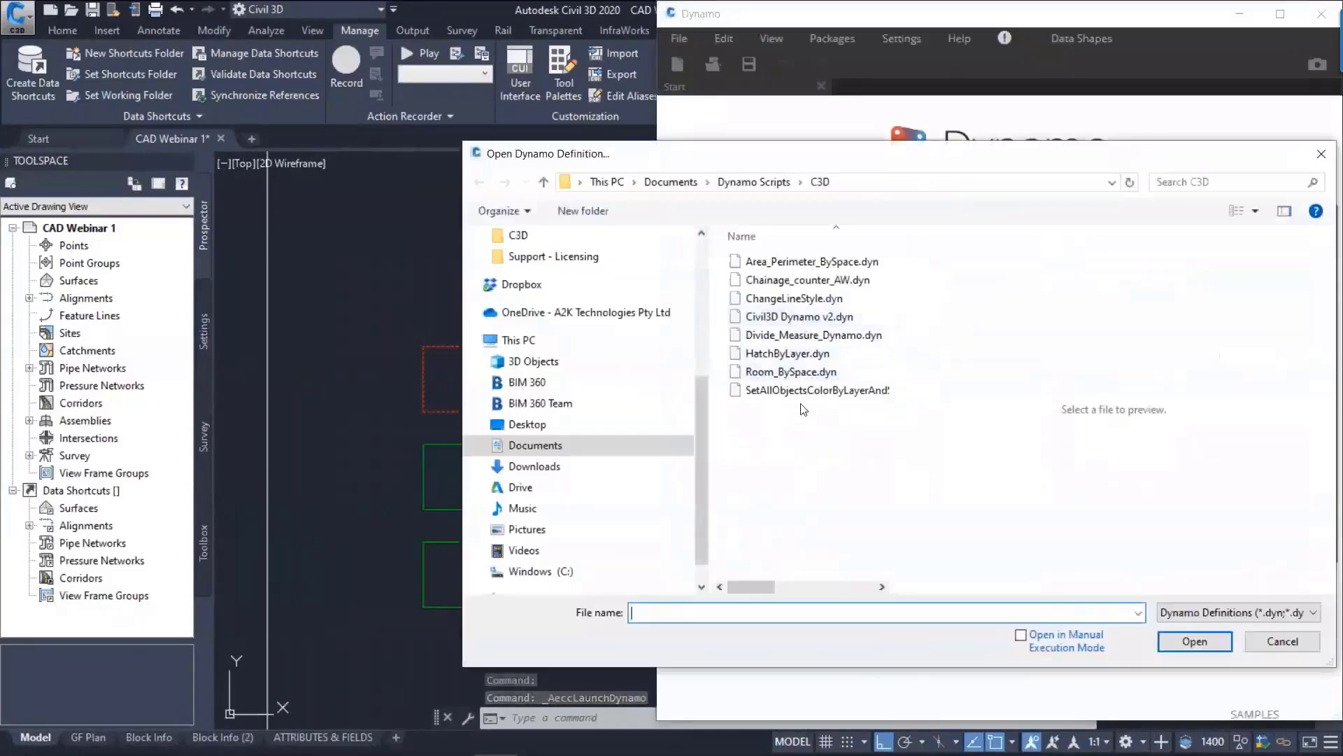
left_click(810, 336)
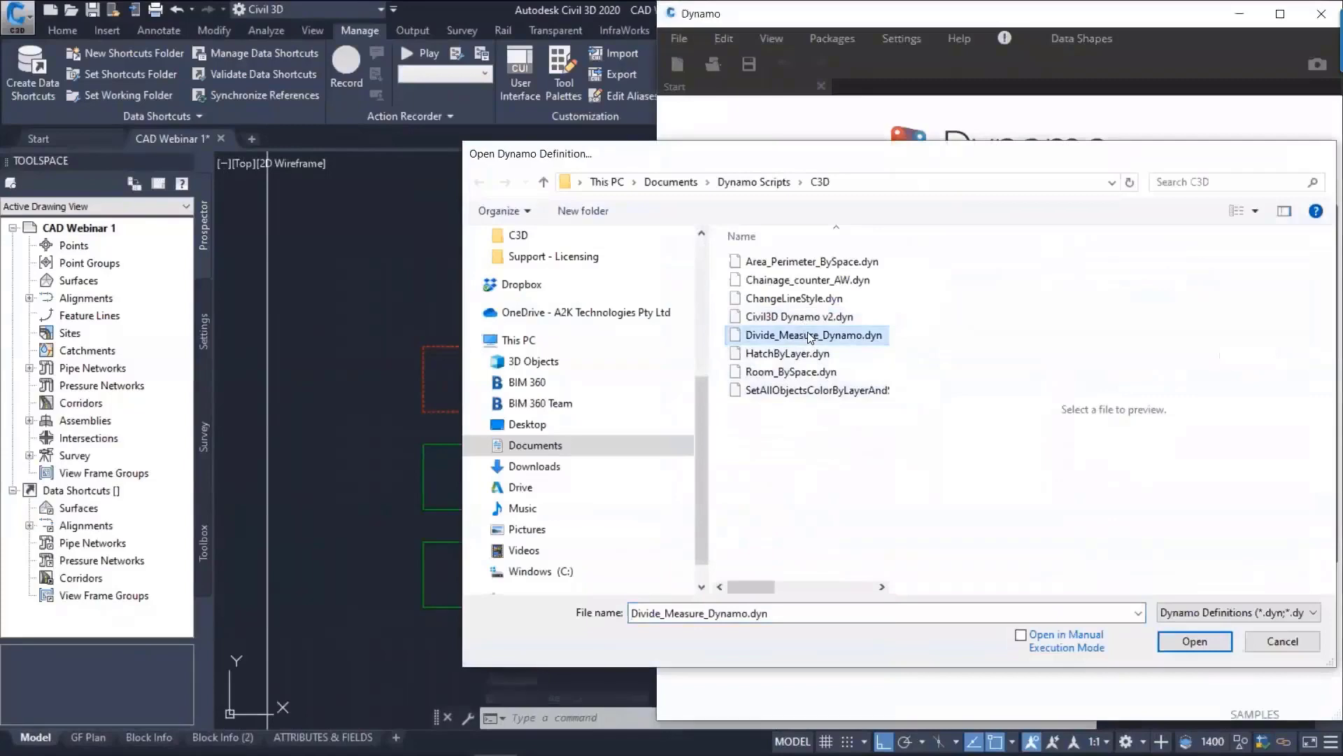
double_click(809, 336)
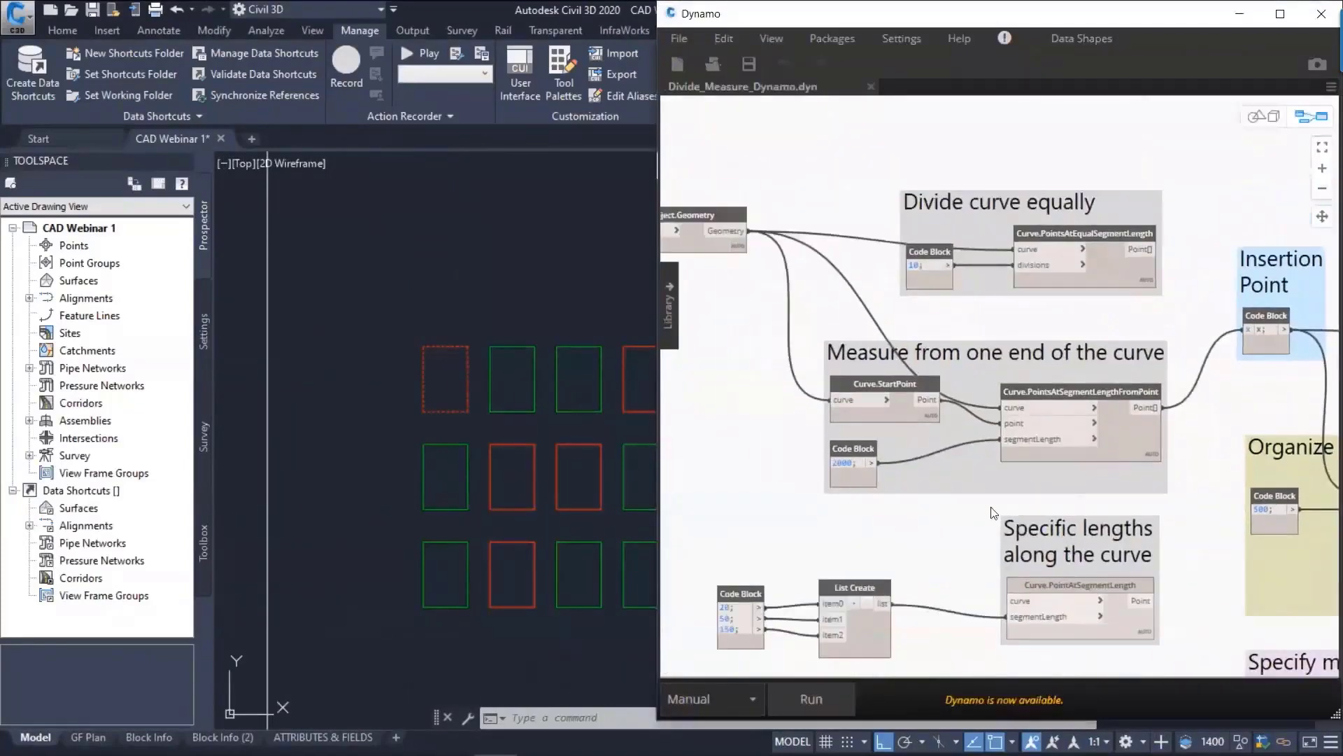
middle_click_drag(978, 508, 1264, 563)
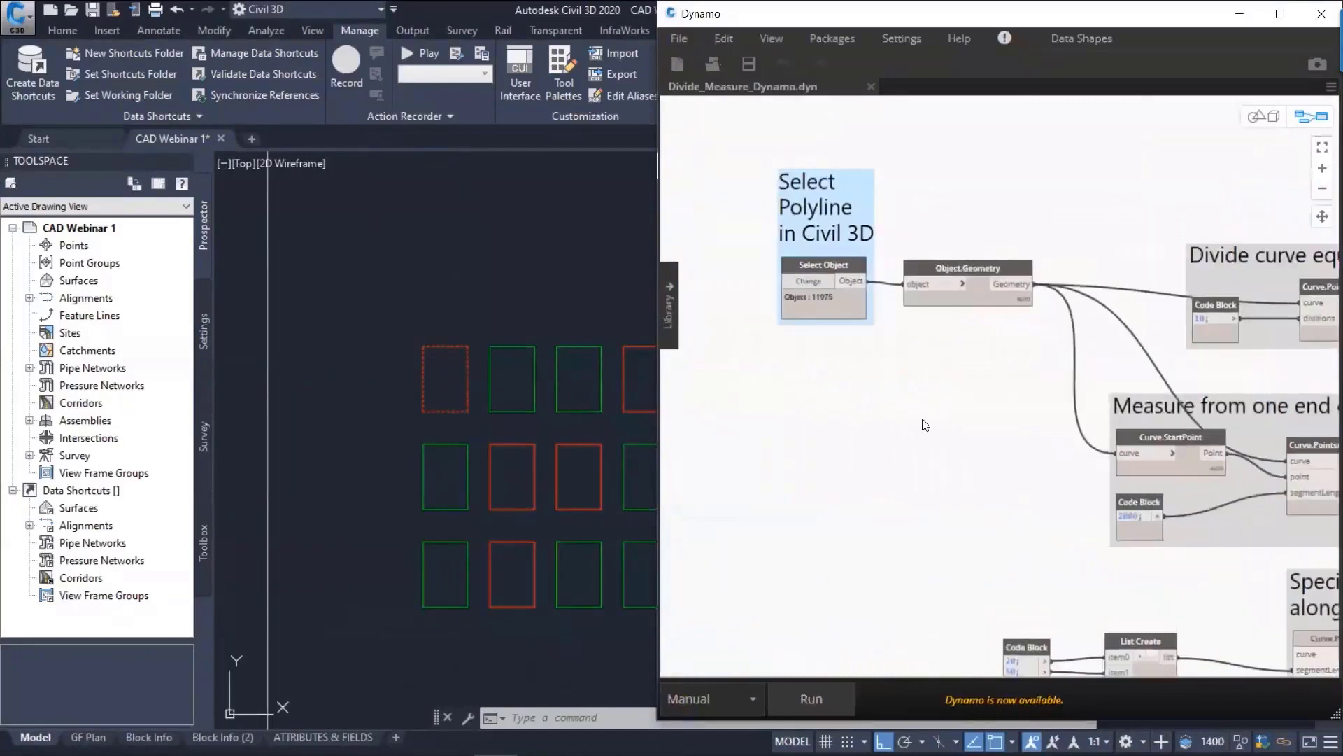
- Find the open zigzag polyline in the drawing and examine the script's divide, measure, Specific lengths, Insertion Point and Organize Circles groups
middle_click_drag(551, 422, 252, 383)
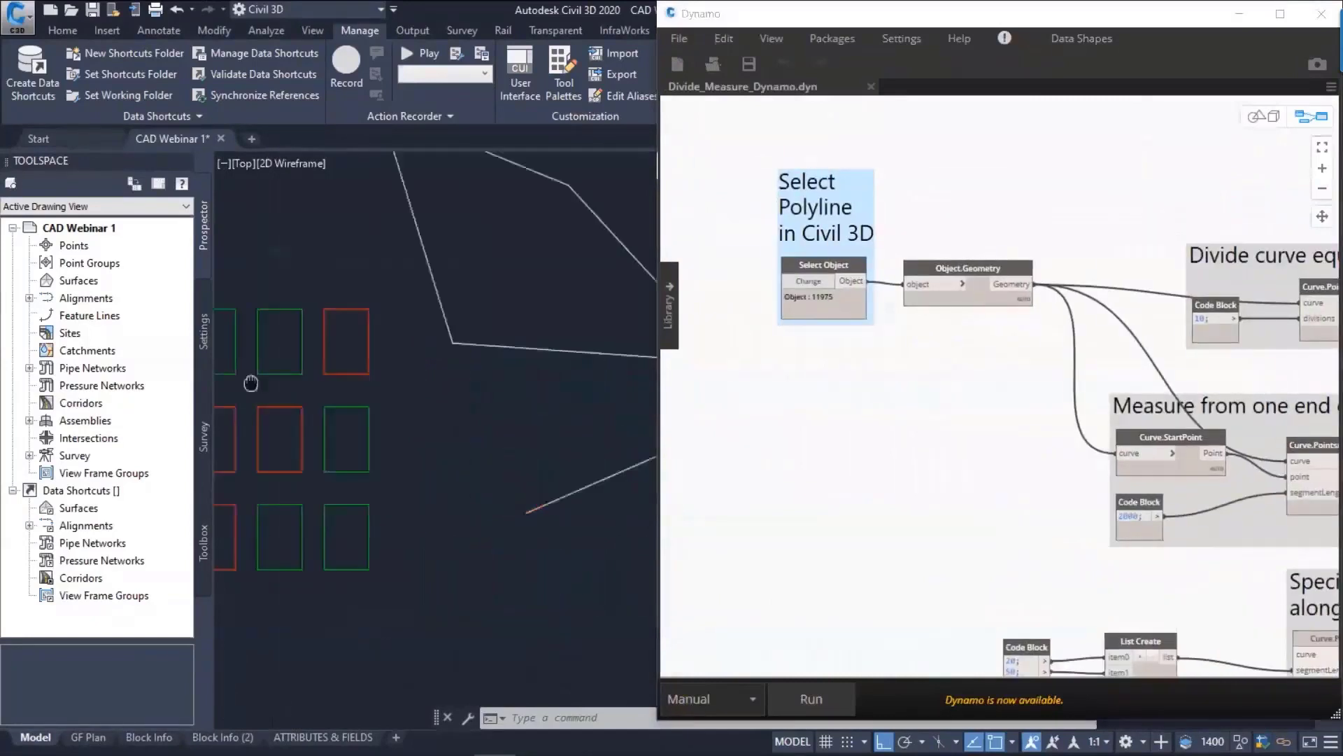
scroll(251, 383, "down", 4)
scroll(423, 410, "up", 2)
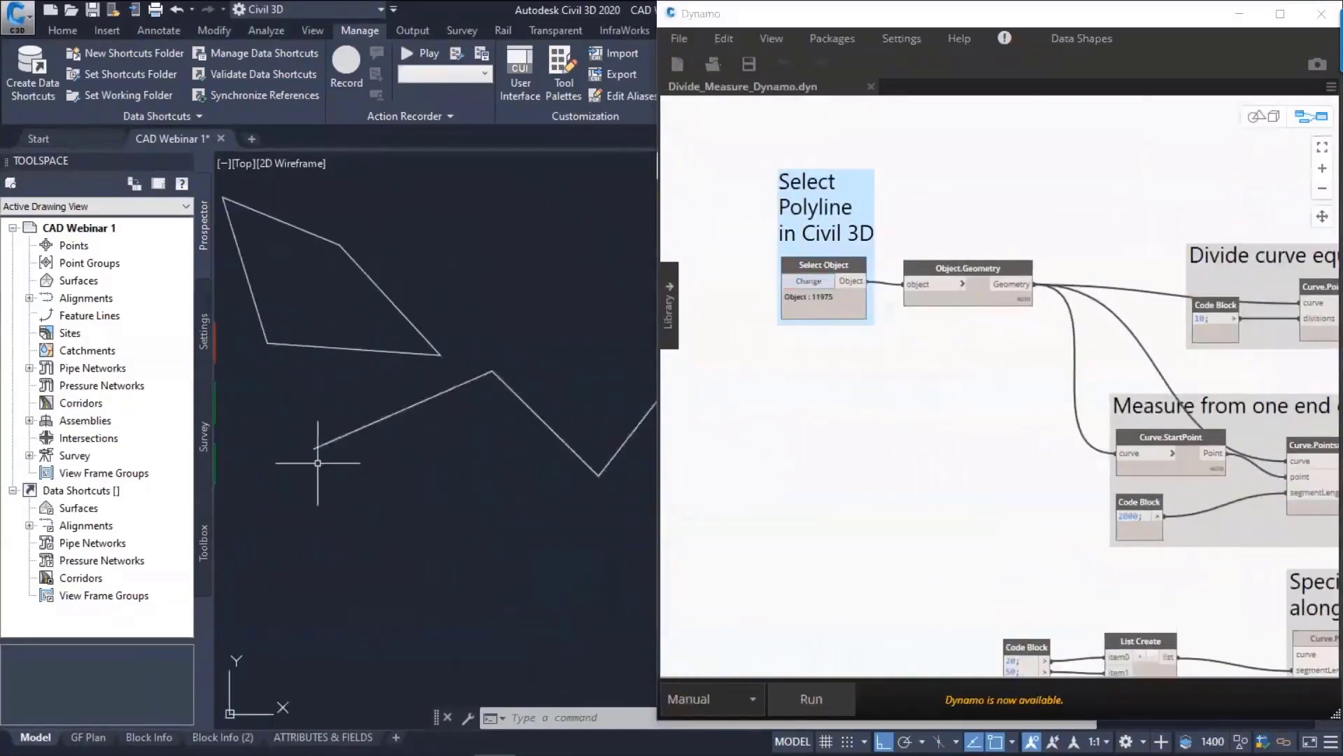
left_click(366, 422)
middle_click_drag(964, 351, 819, 341)
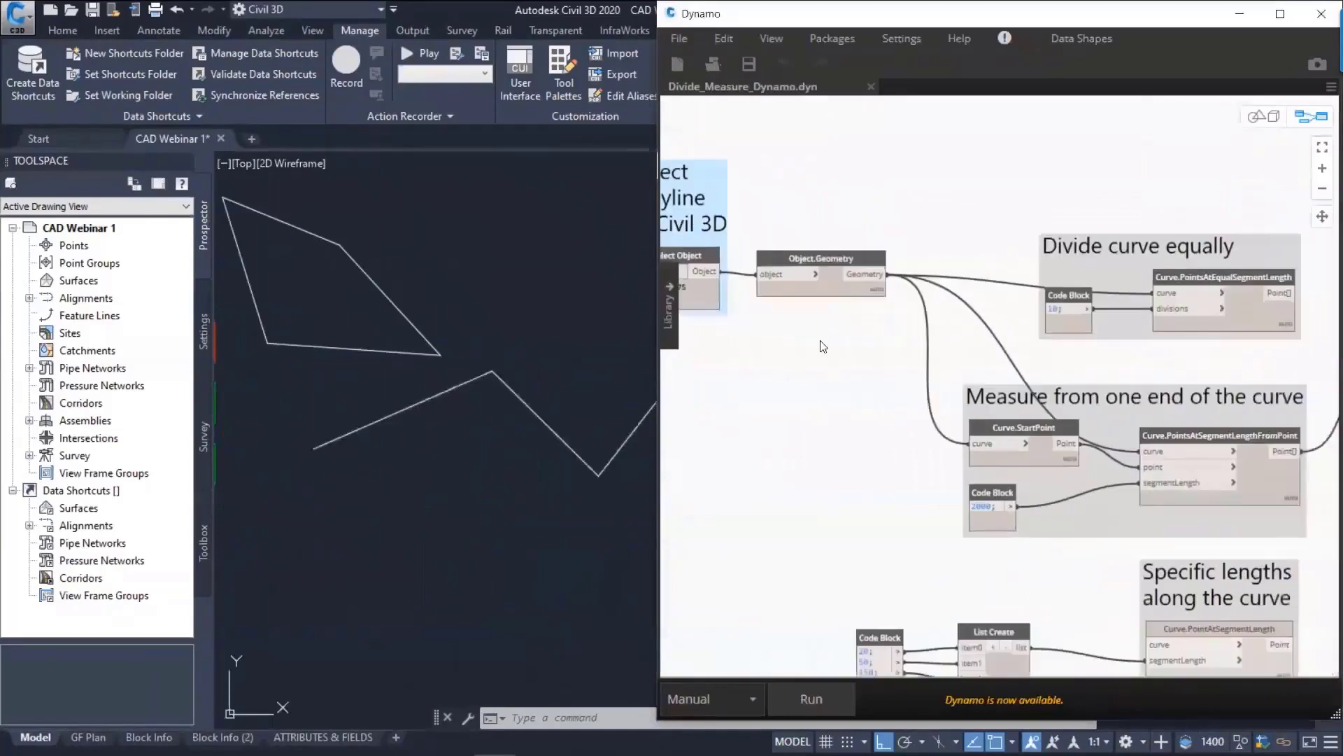
mouse_move(1109, 240)
middle_mouse_down()
mouse_move(918, 208)
mouse_move(864, 222)
middle_mouse_up()
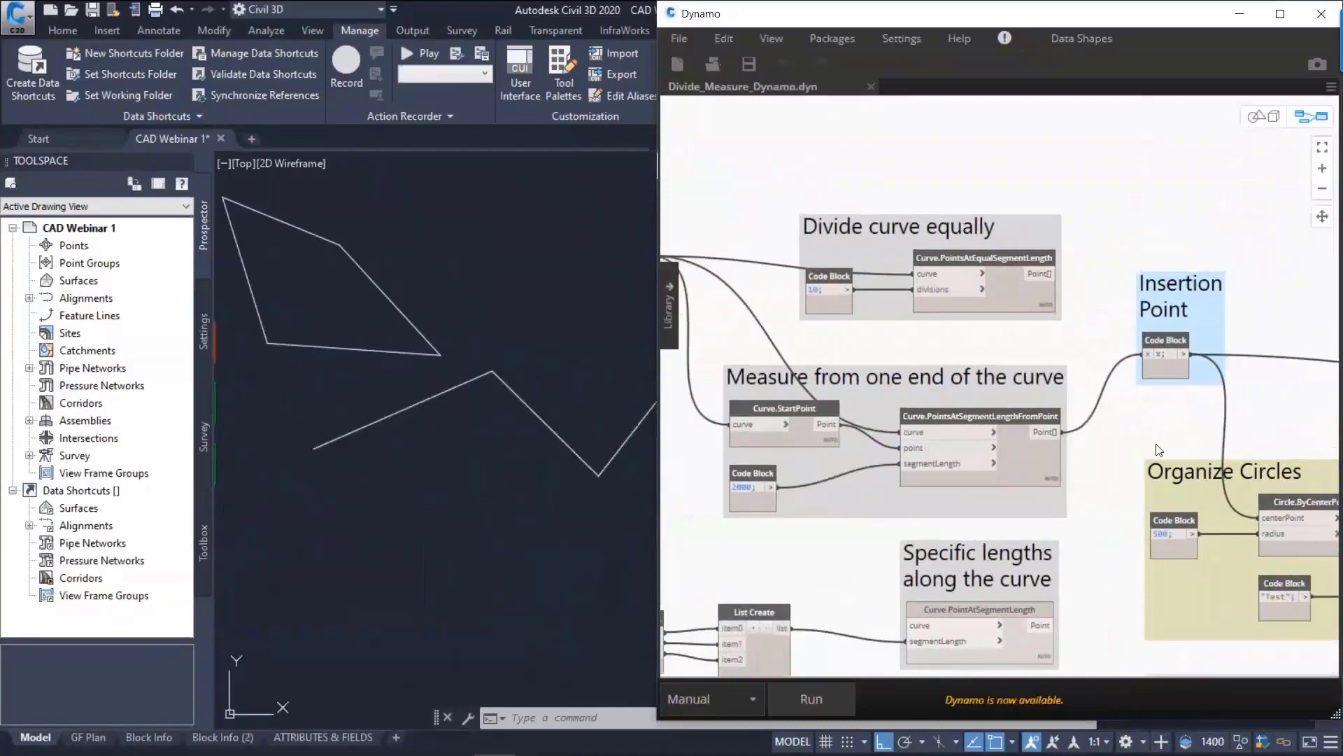
middle_click_drag(1062, 440, 715, 351)
middle_click_drag(1023, 354, 1009, 360)
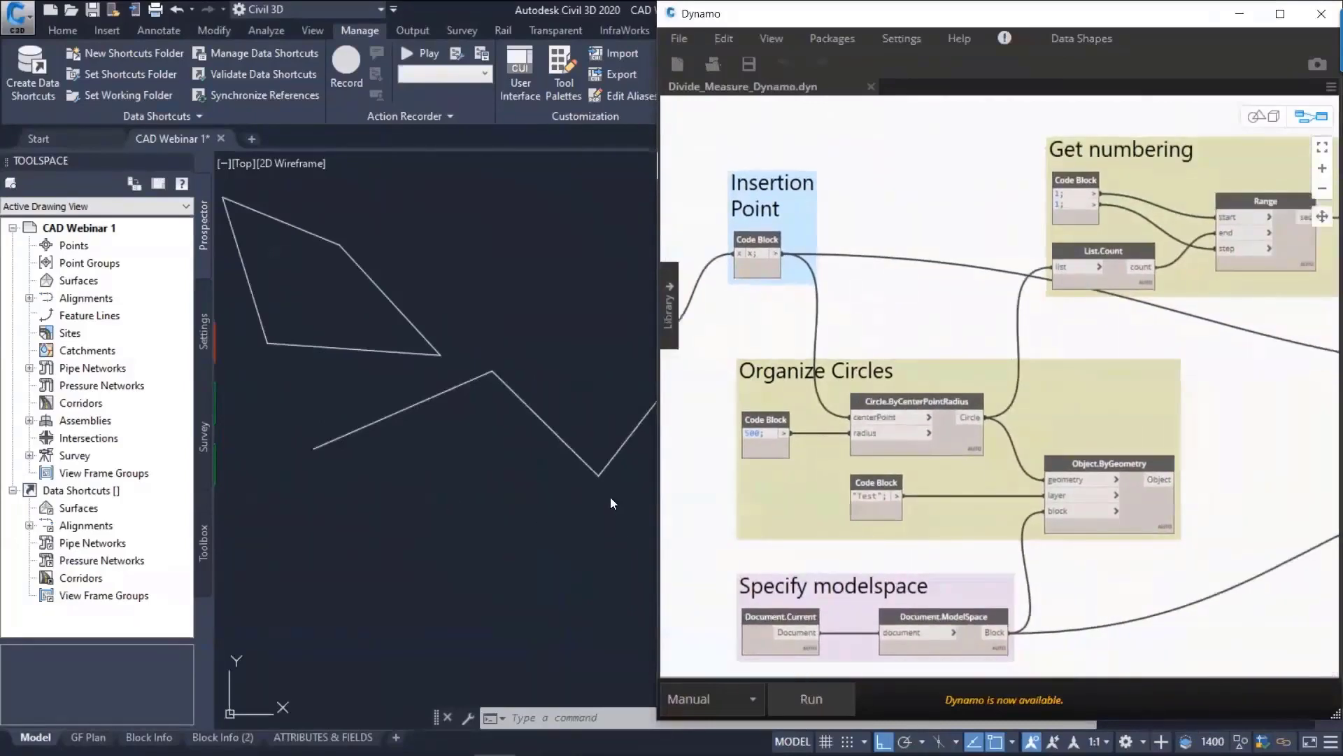
- Run the script to place numbered circles along the zigzag polyline, and switch its run mode to Automatic before minimizing Dynamo
left_click(793, 702)
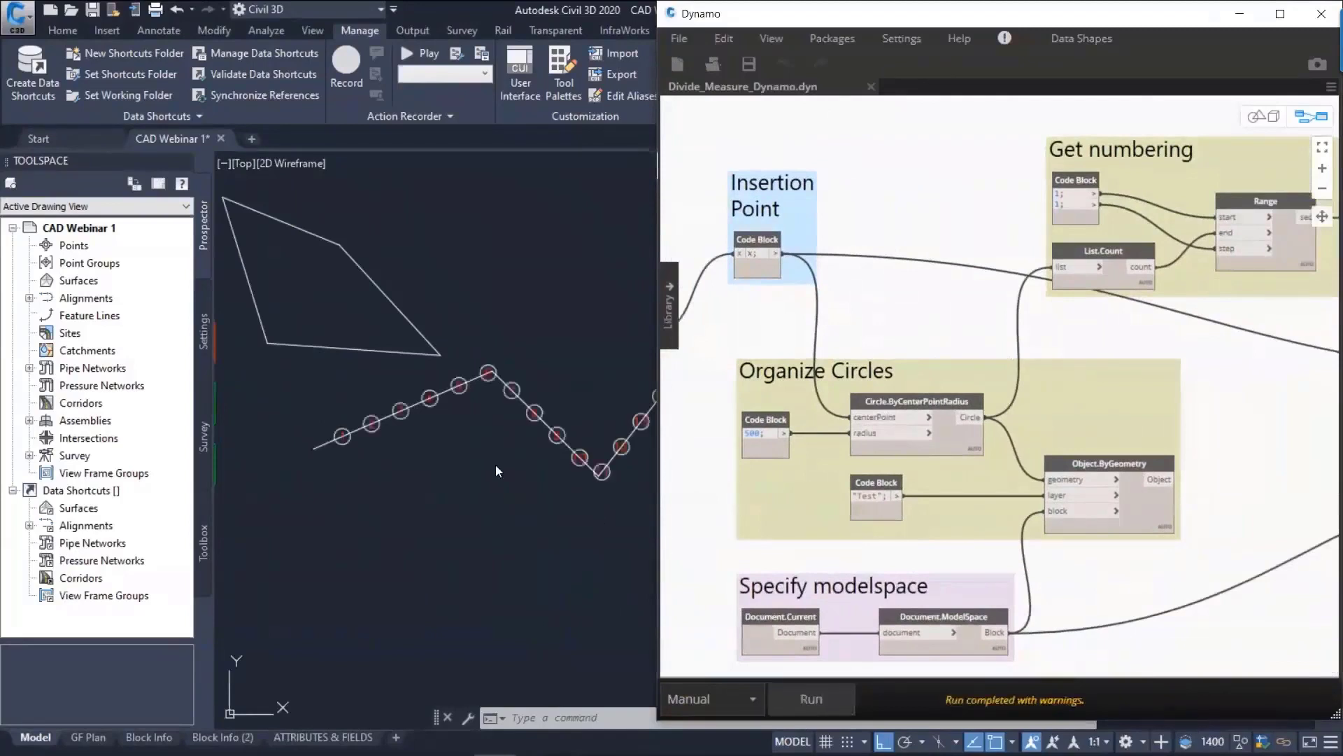
scroll(356, 429, "up", 2)
left_click(722, 704)
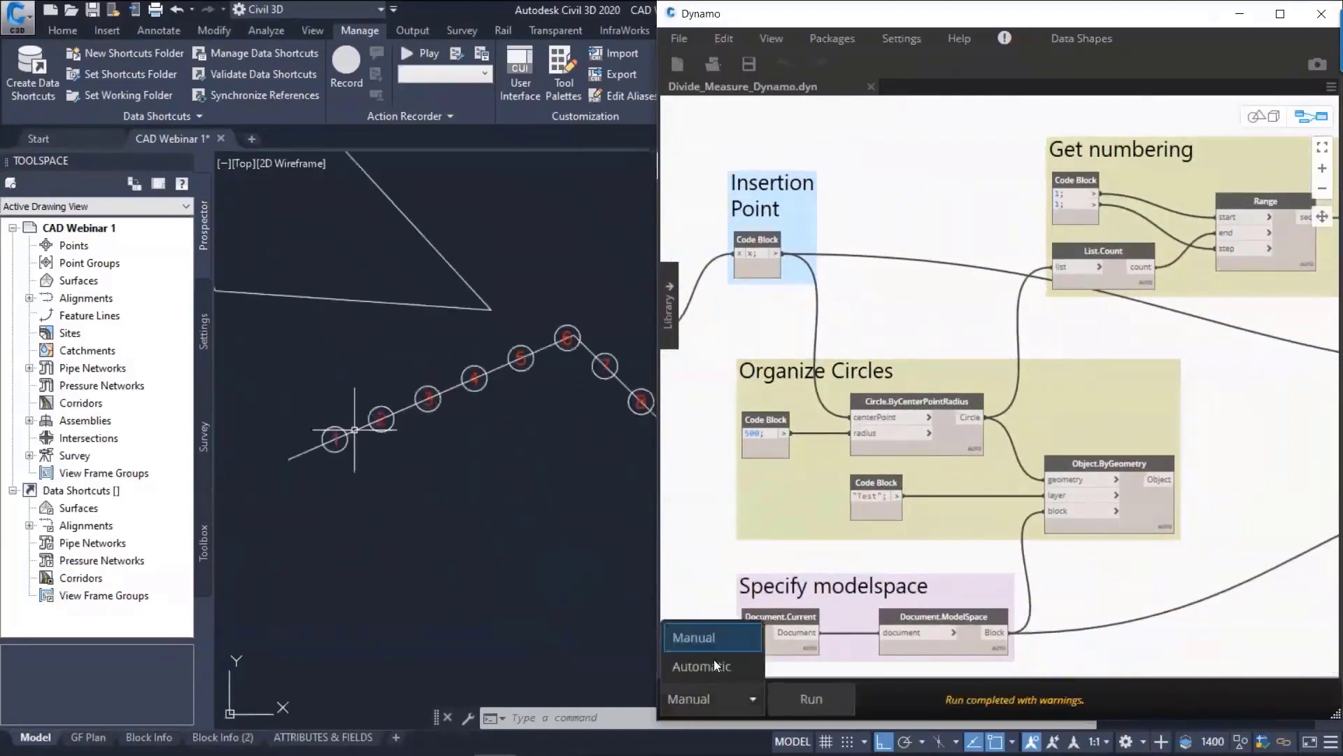
left_click(700, 634)
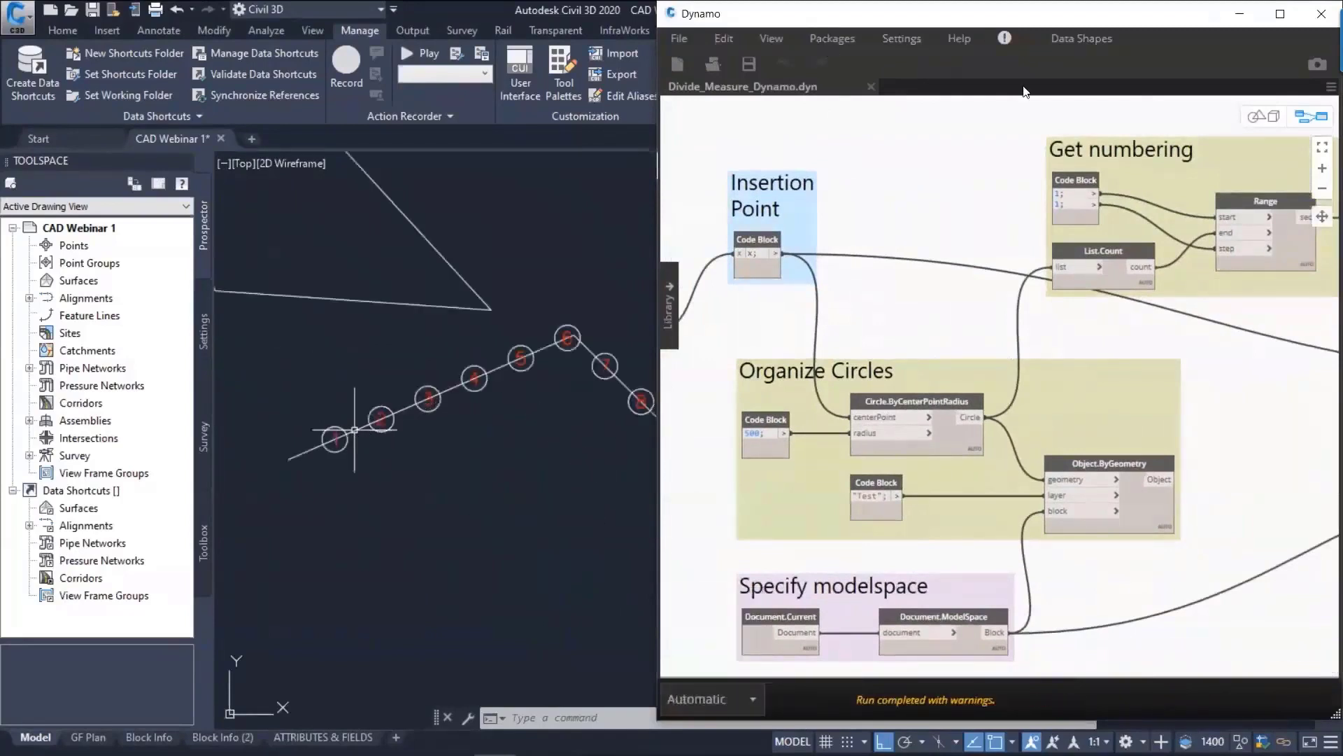
left_click(1239, 13)
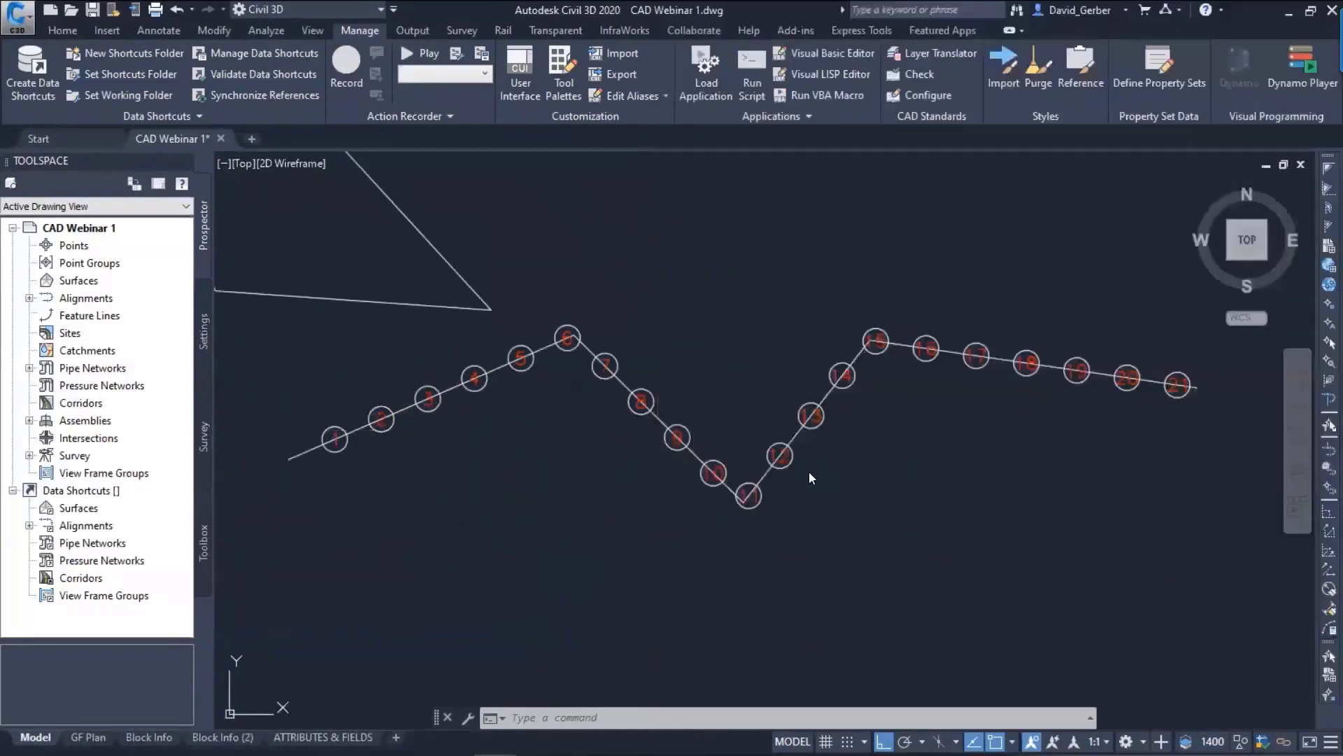
- Select the zigzag polyline and stretch its lowest vertex straight downward
left_click(797, 433)
left_click(743, 501)
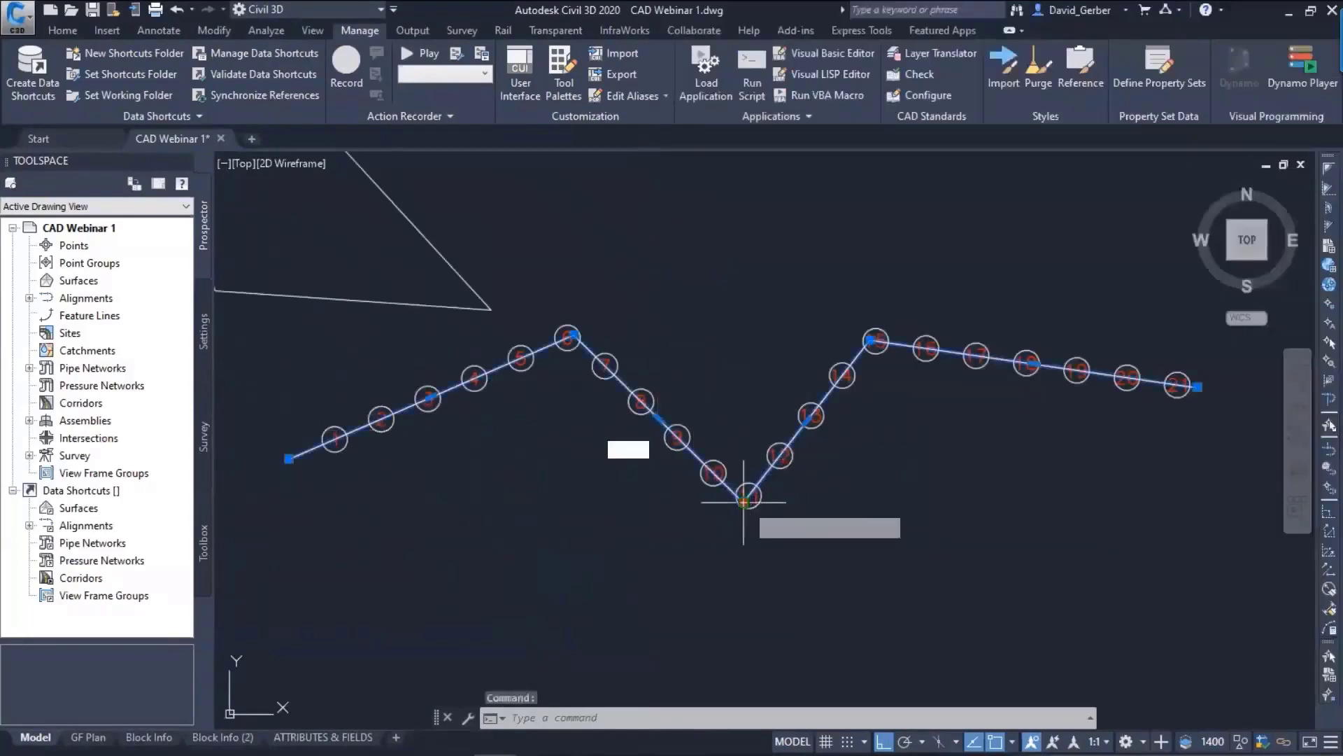
left_click(744, 633)
- Stretch the right end vertex of the zigzag polyline straight down
middle_click_drag(921, 580, 857, 460)
middle_click_drag(1006, 319, 785, 338)
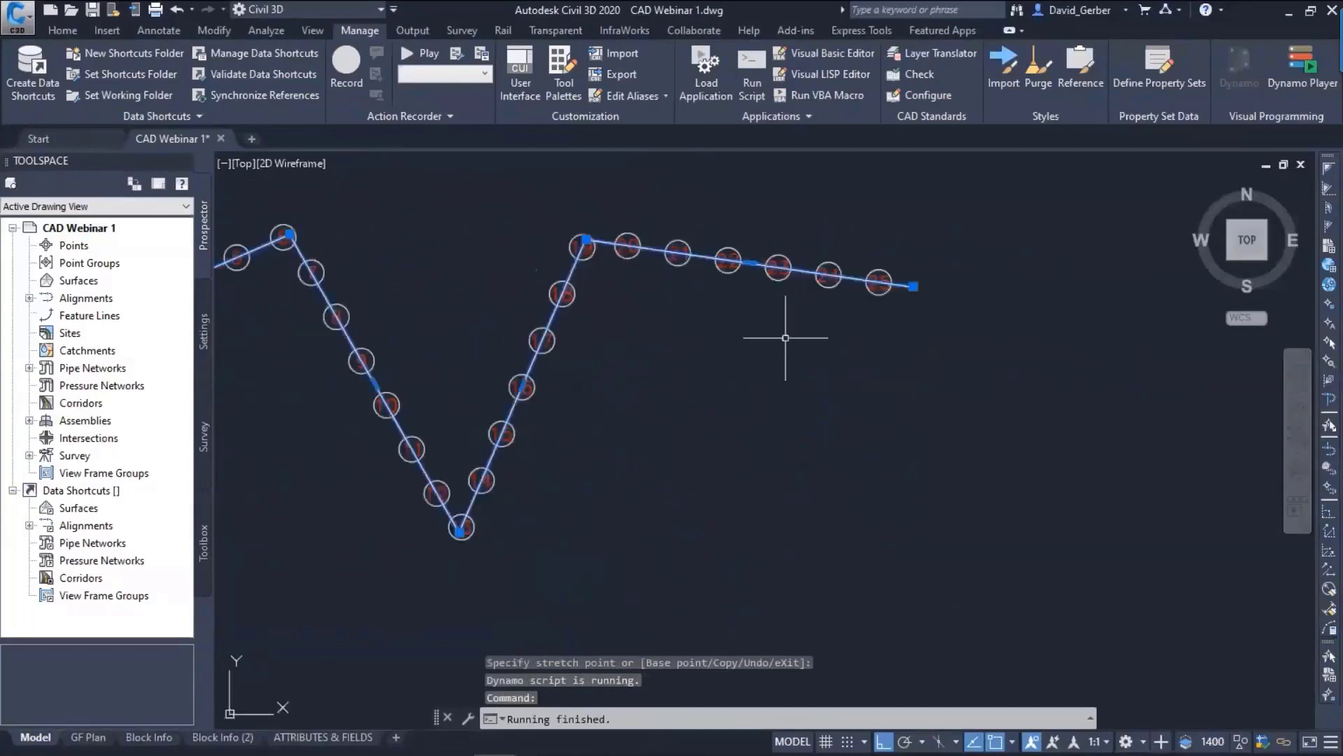
left_click(913, 285)
left_click(913, 481)
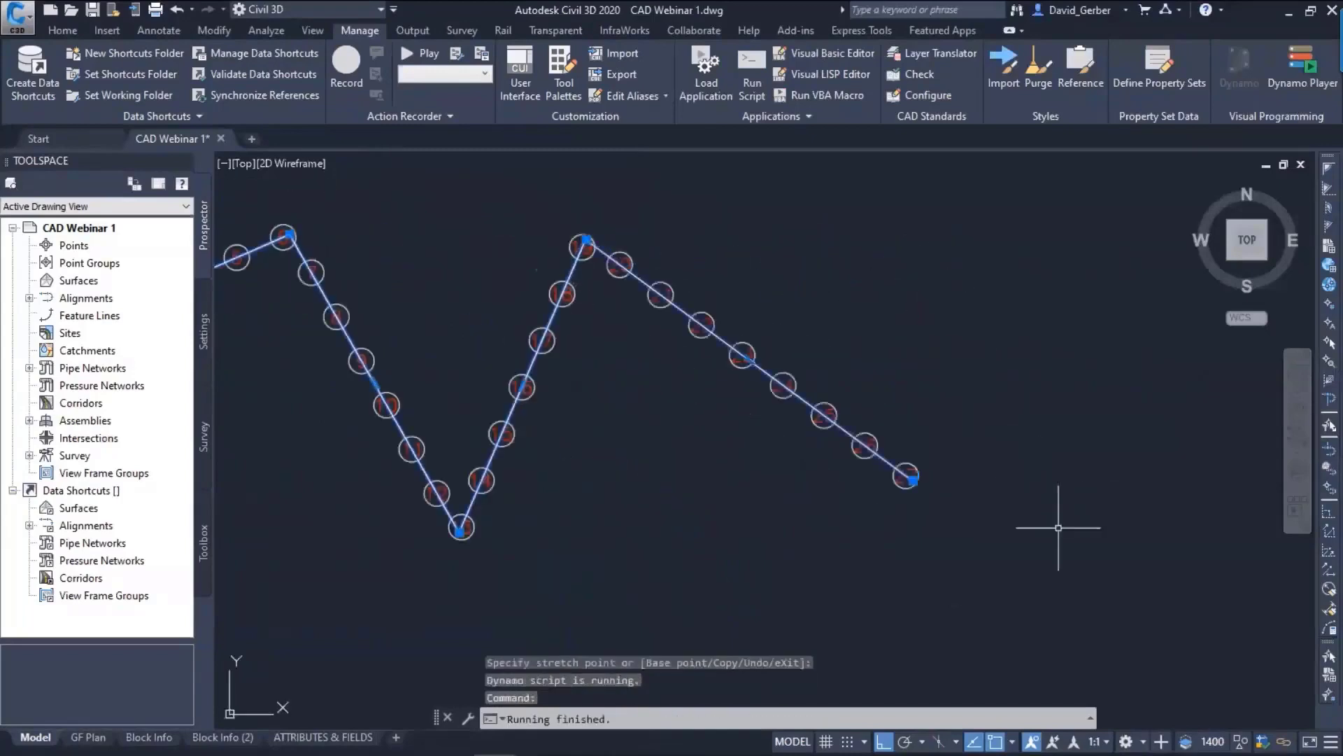
- Stretch the polyline's end vertex farther out to the lower right with Ortho off, and clear the selection
middle_click_drag(982, 507, 845, 441)
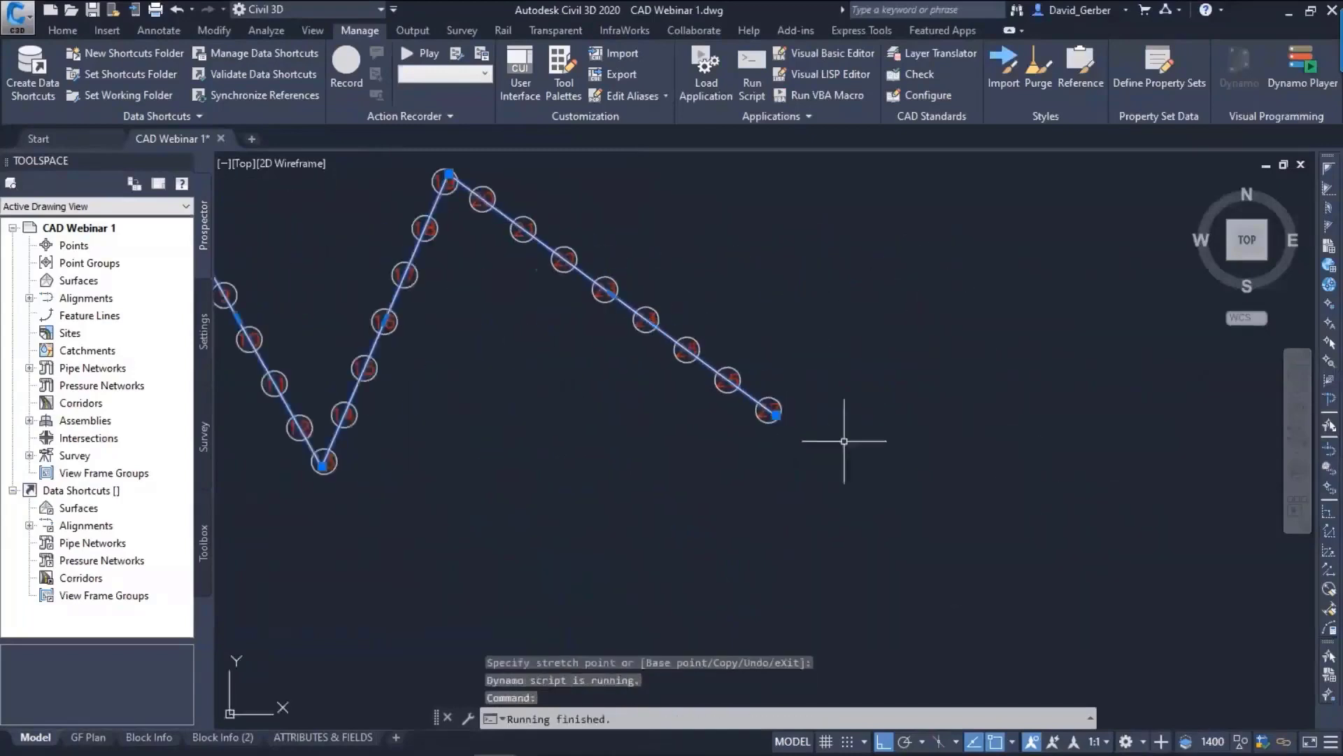
left_click(775, 414)
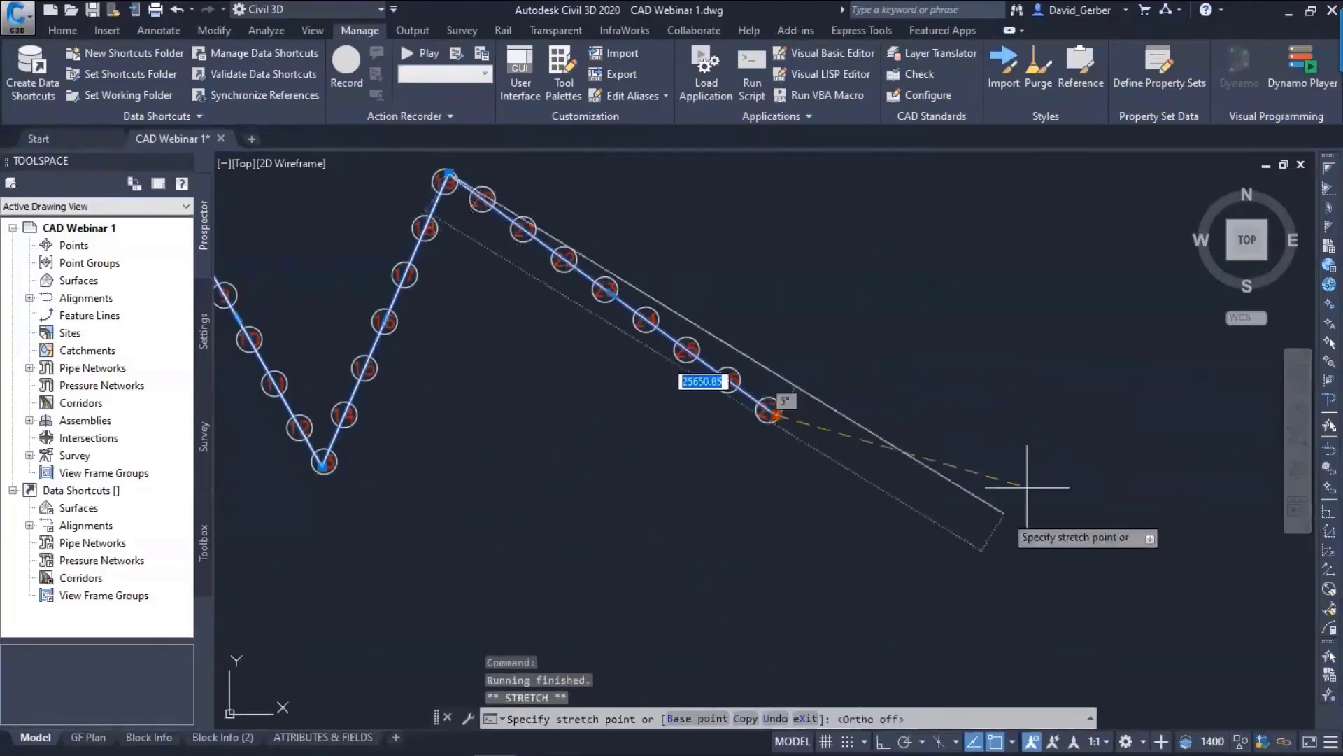
left_click(1132, 482)
middle_click_drag(1082, 551, 1063, 551)
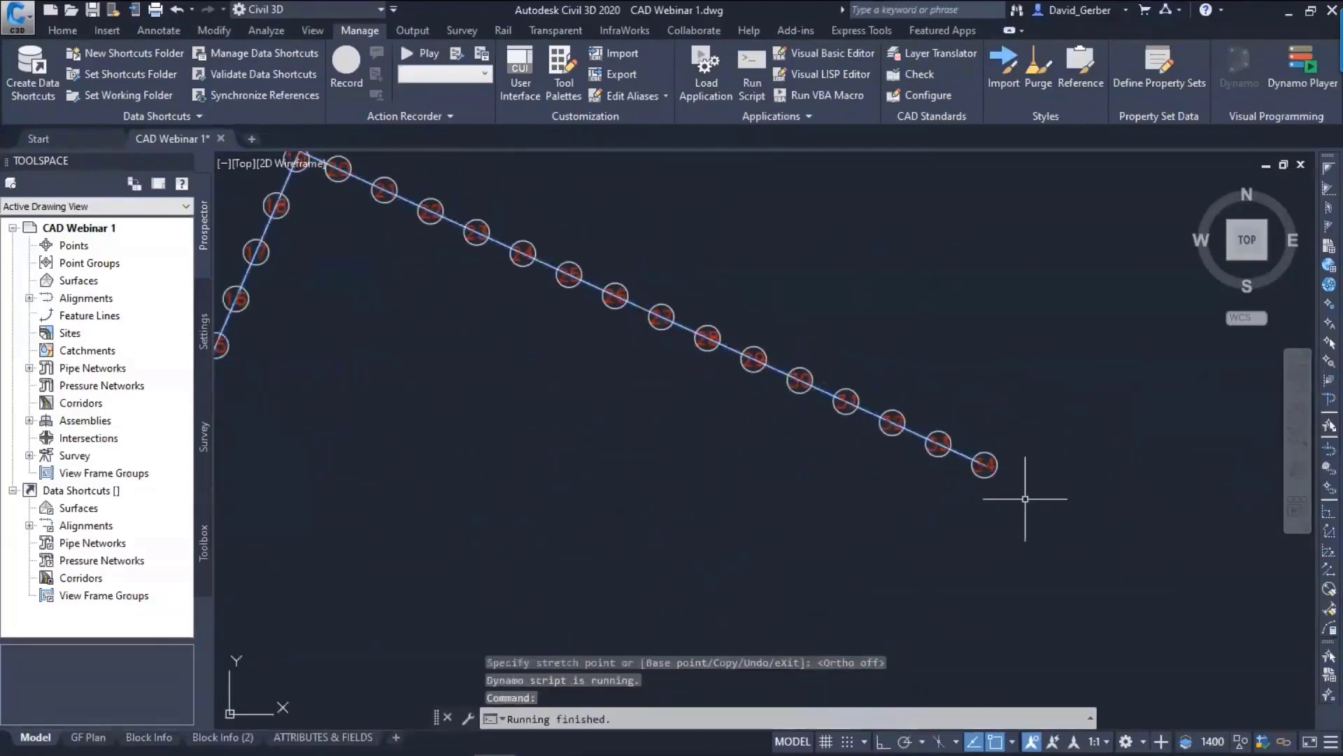
key("Escape")
scroll(975, 495, "down", 2)
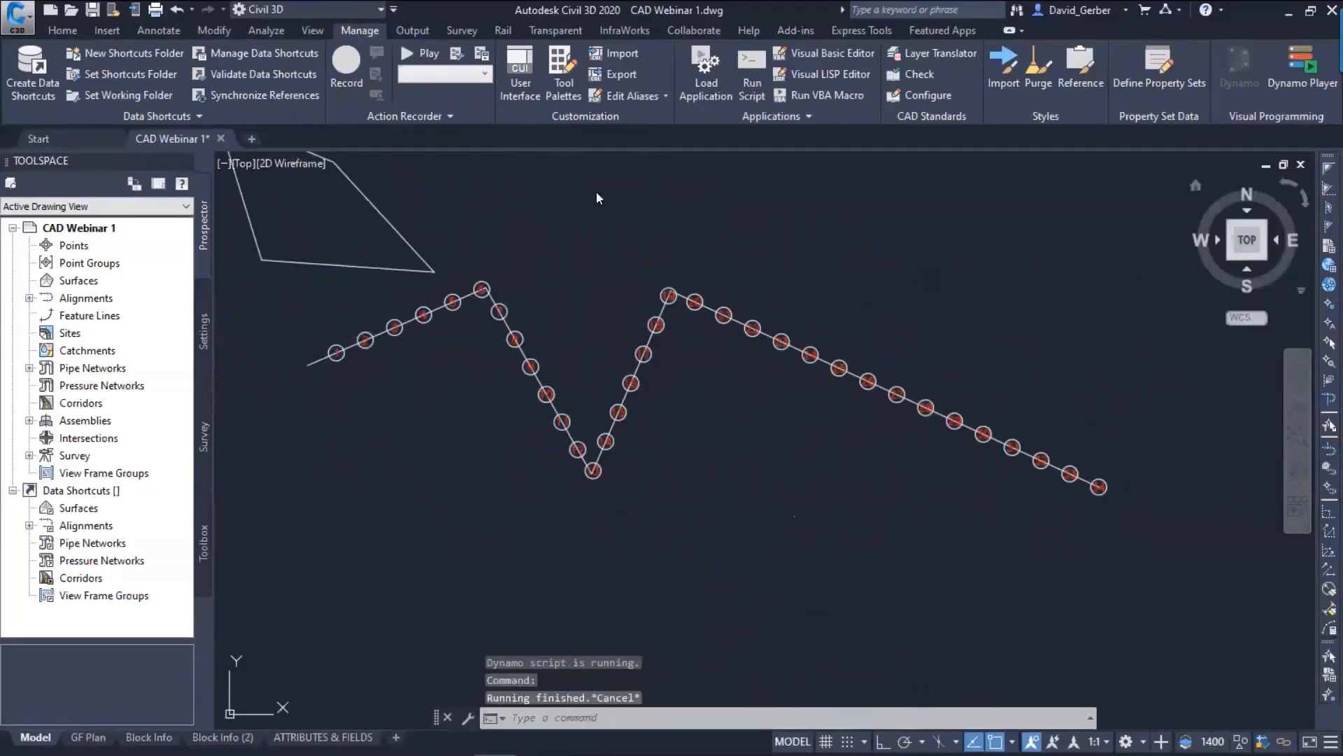
- In Dynamo, connect the points output of the "Divide curve equally" group to the Insertion Point code block, and return to the drawing
key("alt+Tab")
middle_click_drag(515, 393, 774, 410)
scroll(612, 341, "up", 1)
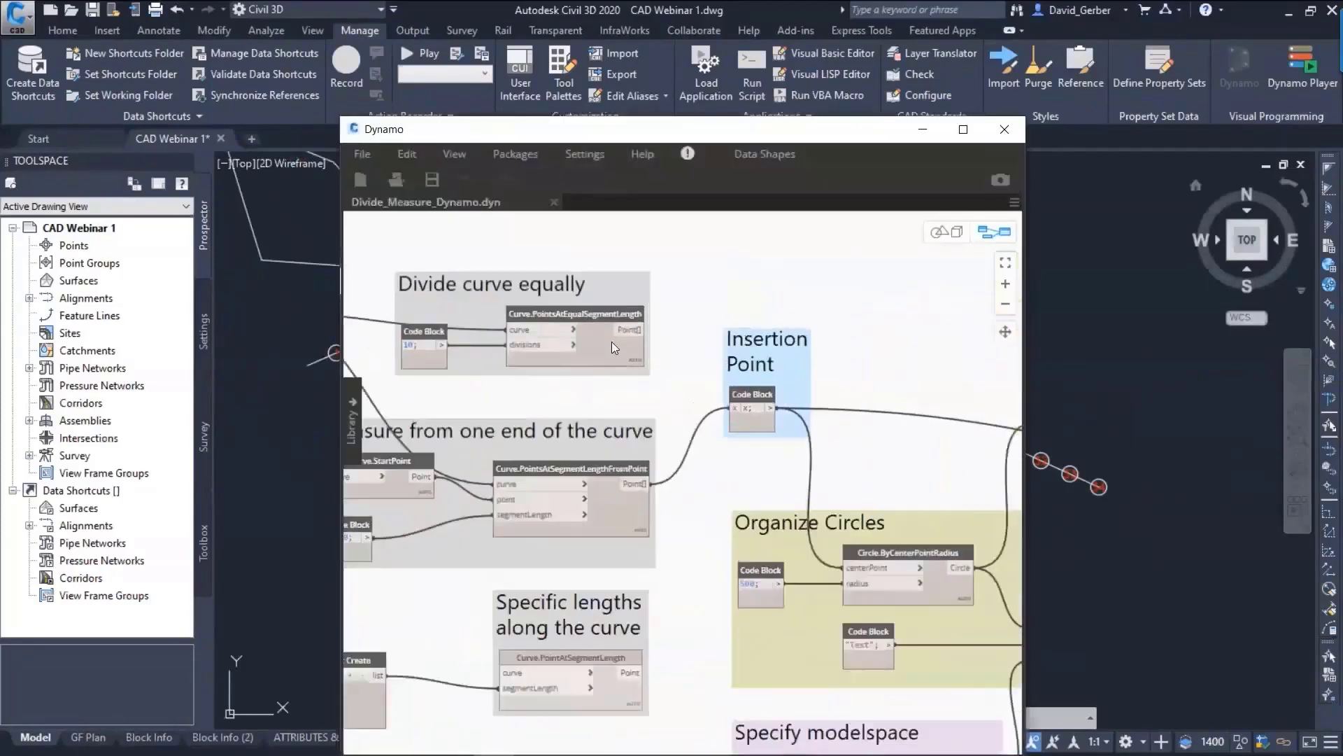
left_click_drag(644, 329, 733, 408)
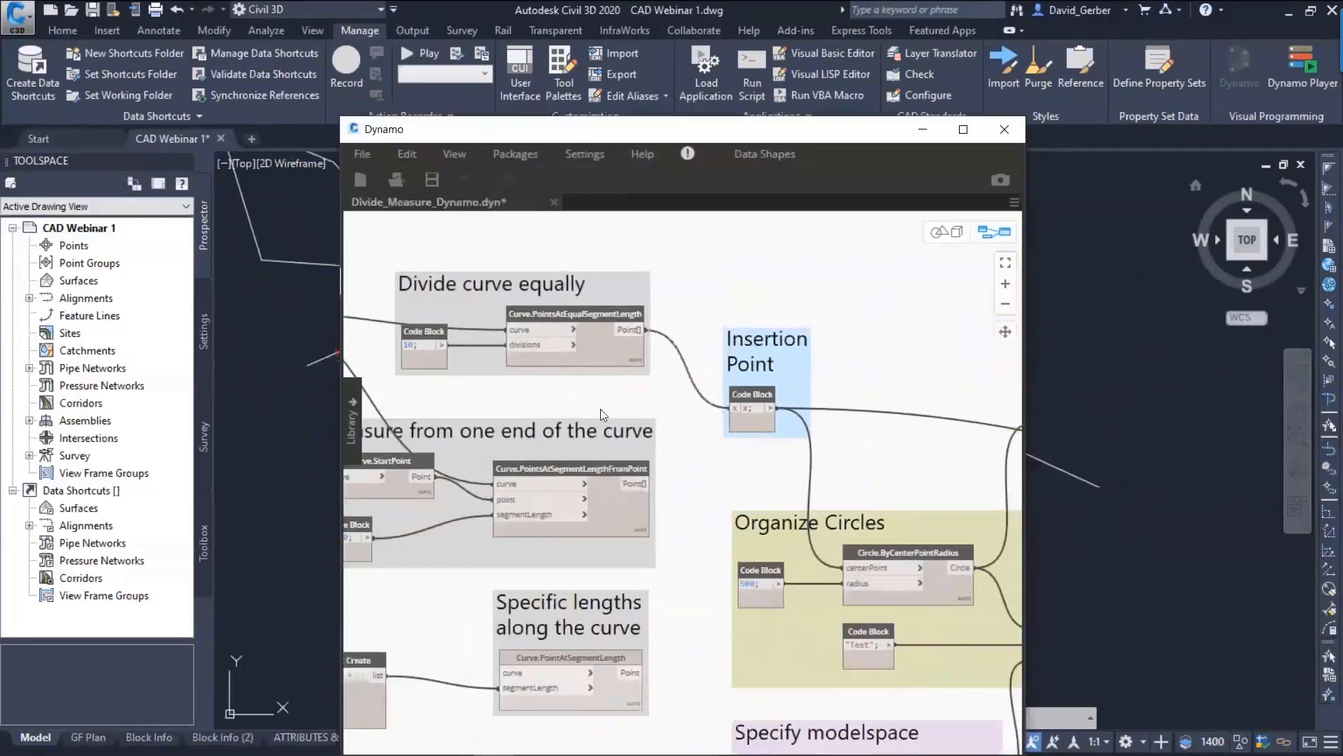
double_click(412, 343)
left_click(1066, 179)
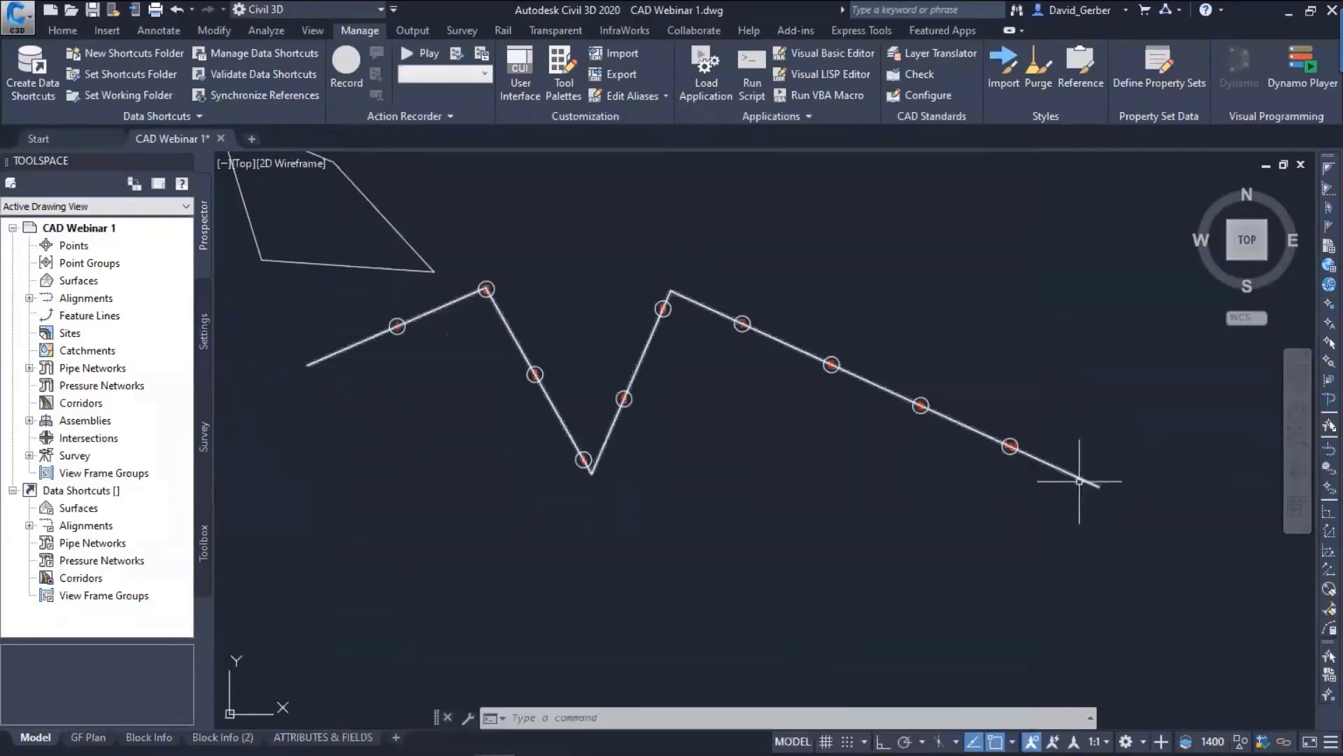
- Select the zigzag polyline and stretch its right end vertex inward to the lower left, shortening the last segment
left_click(1101, 455)
left_click(1065, 526)
left_click(1100, 485)
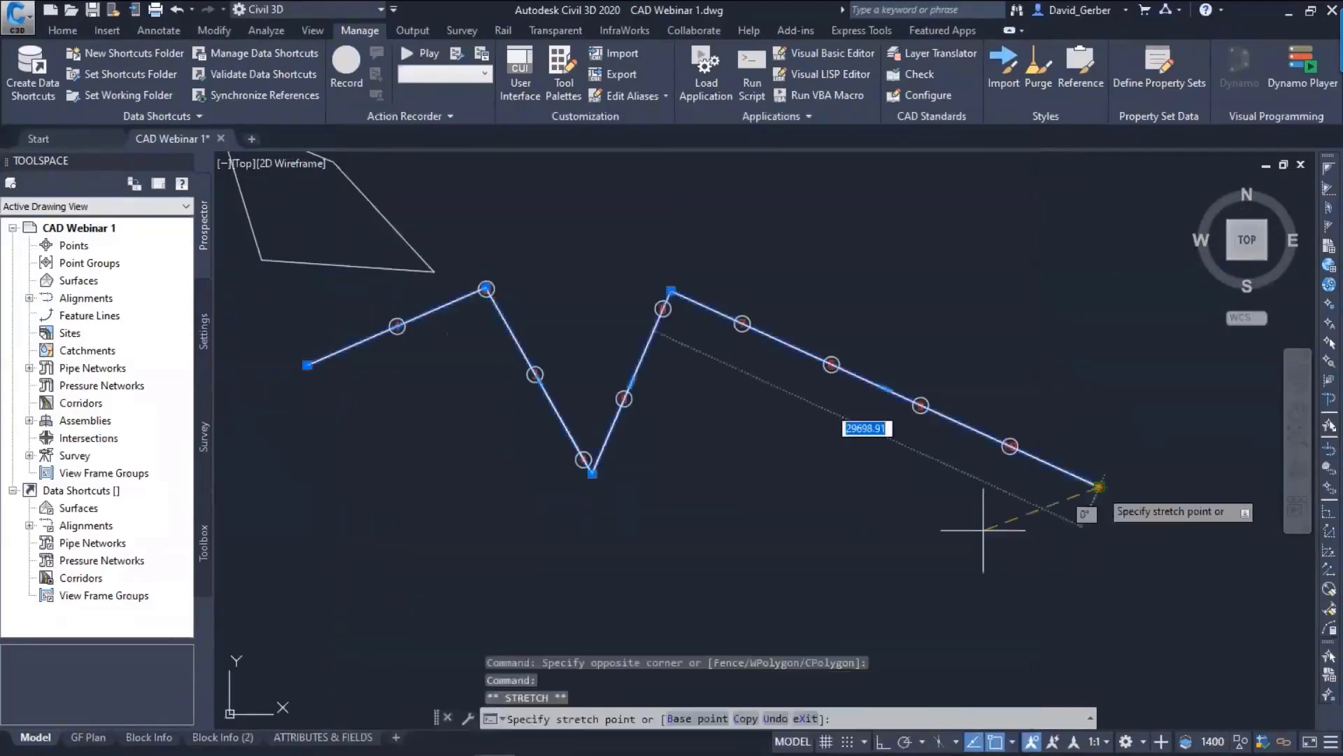
left_click(828, 534)
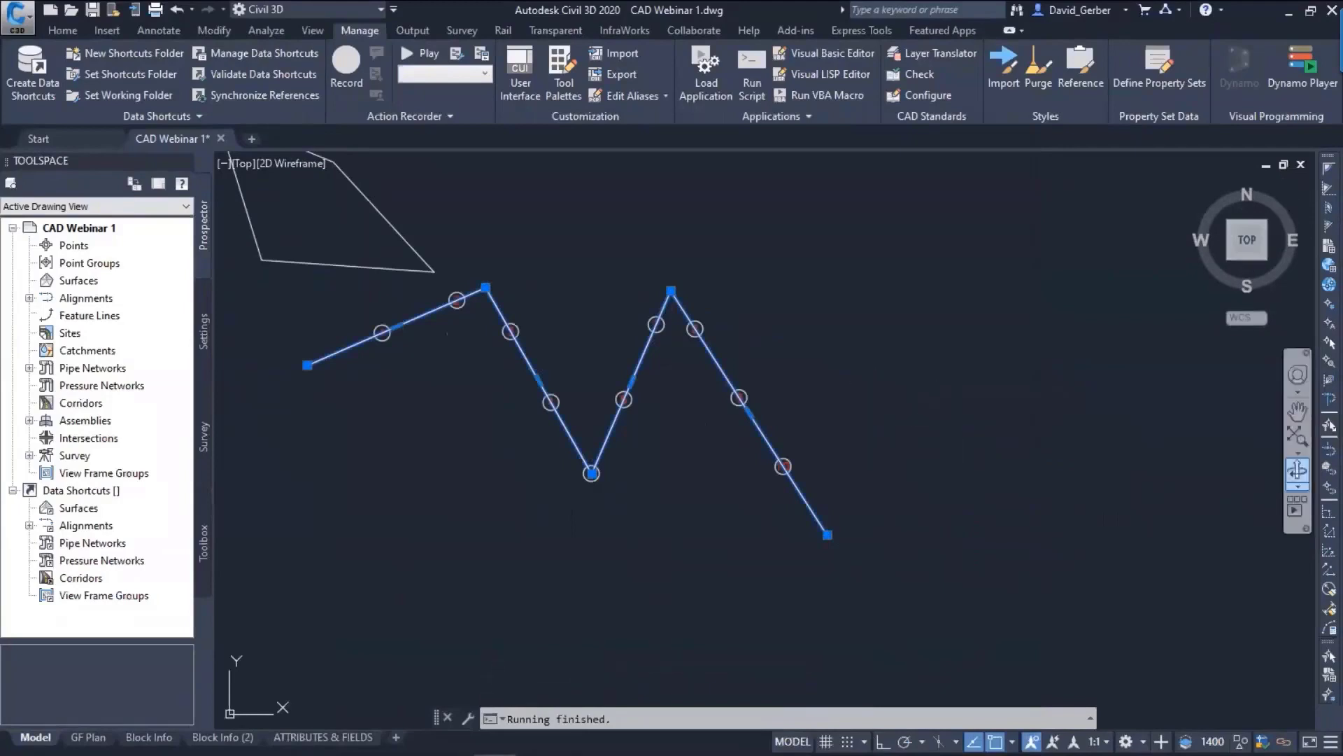
- Set the divisions in the "Divide curve equally" group to 20 and check the numbered circles along the whole polyline
scroll(883, 494, "up", 2)
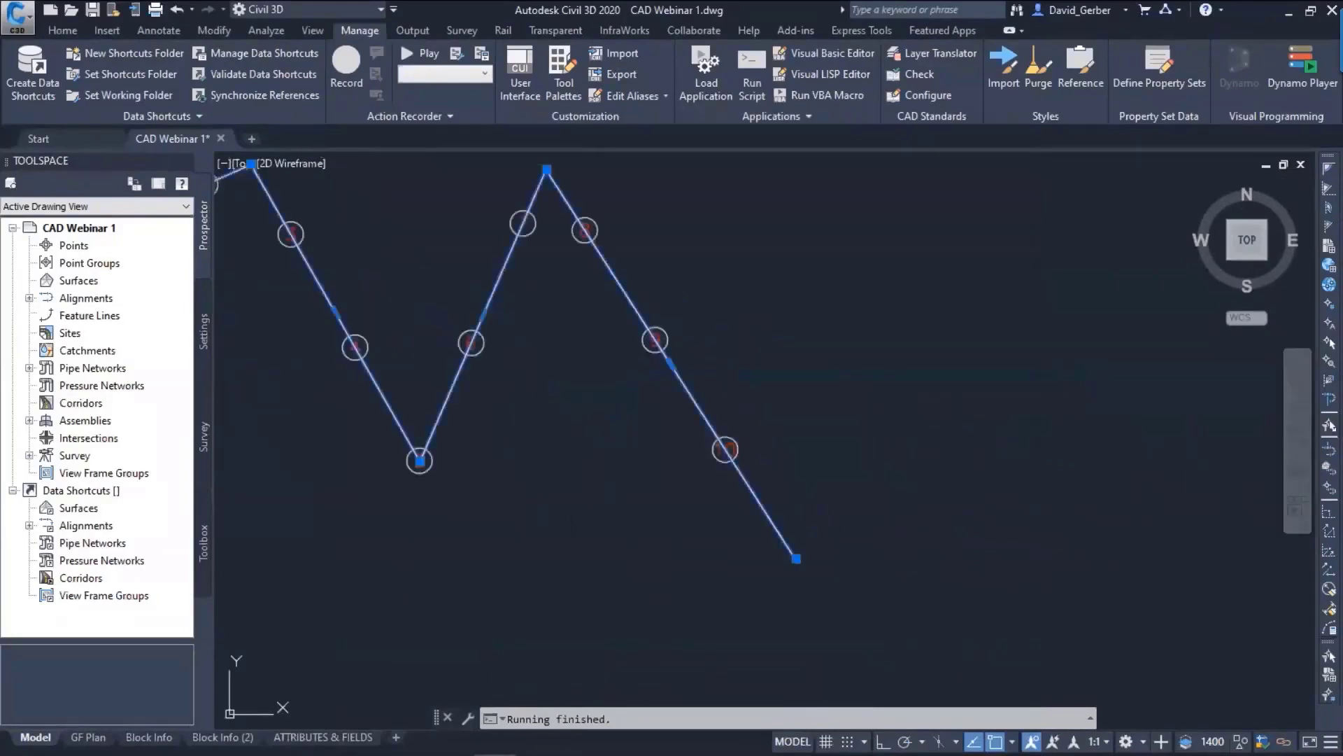
key("Escape")
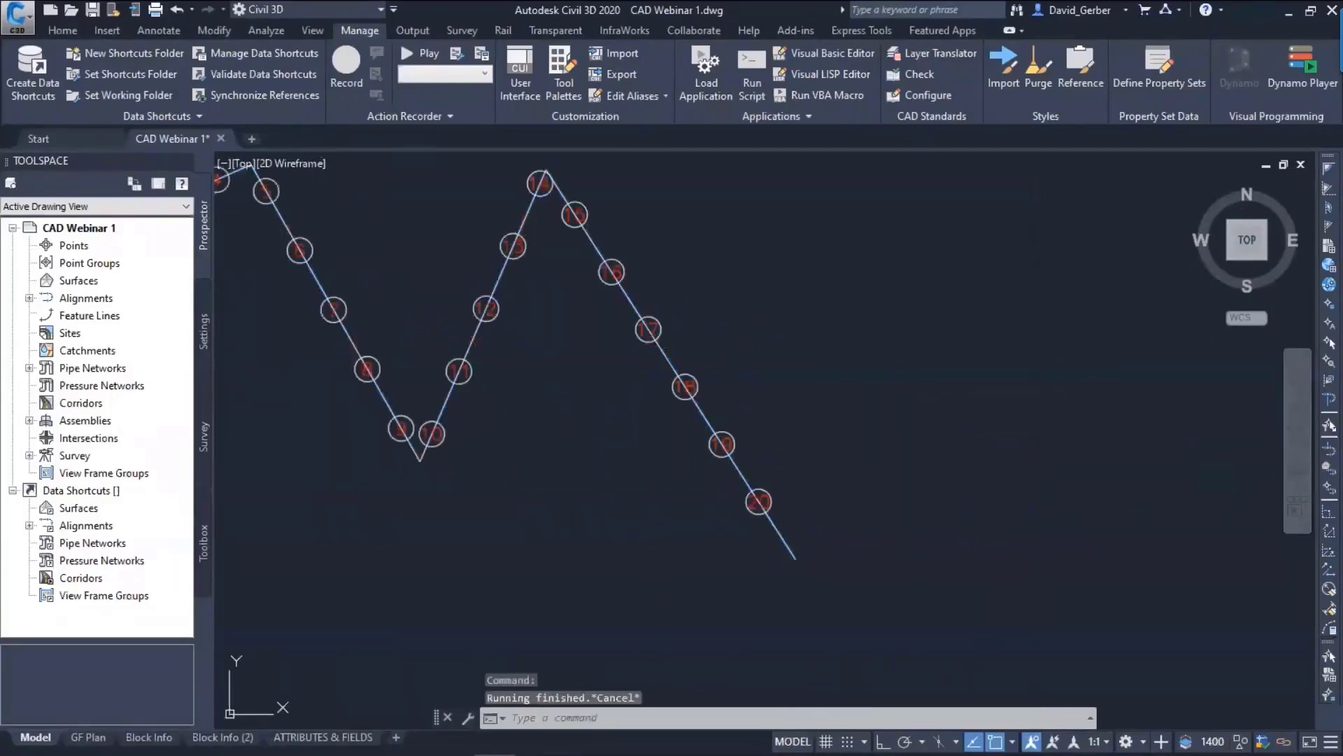
mouse_move(621, 473)
middle_mouse_down()
mouse_move(975, 533)
mouse_move(932, 522)
middle_mouse_up()
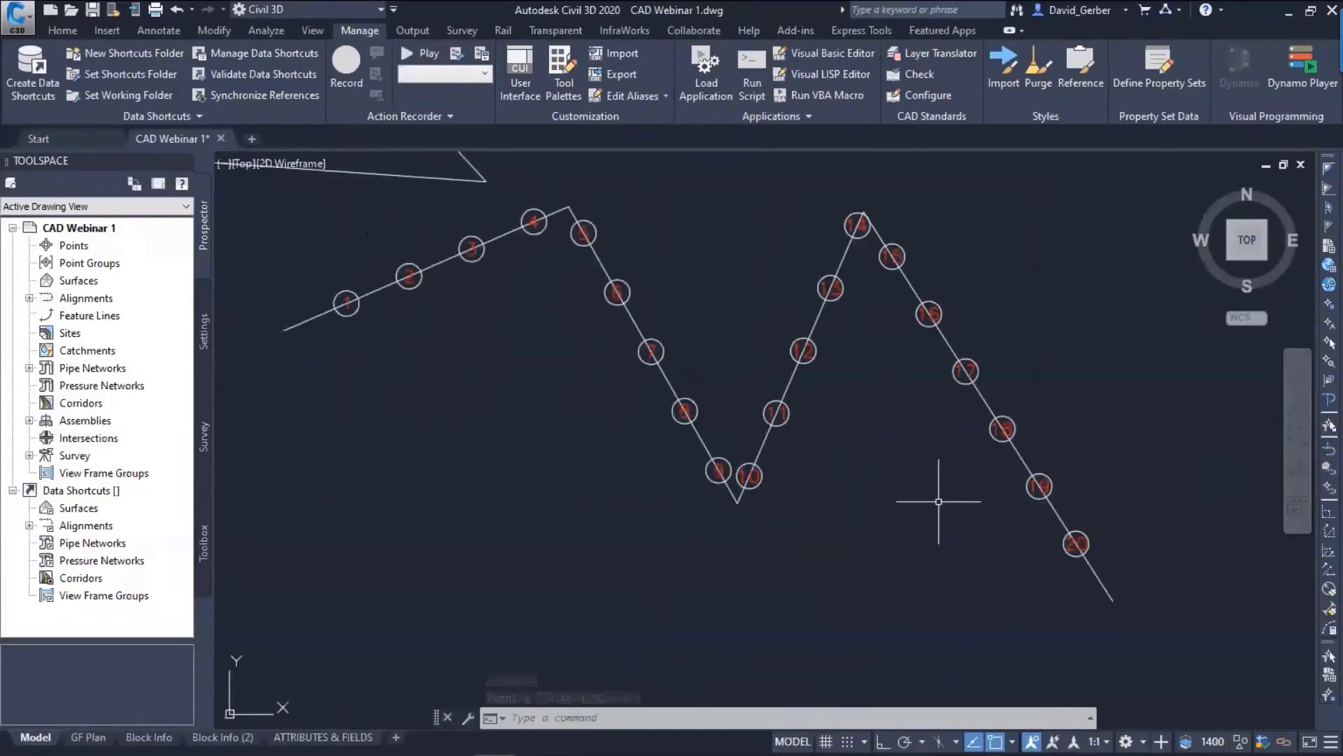
scroll(900, 456, "down", 3)
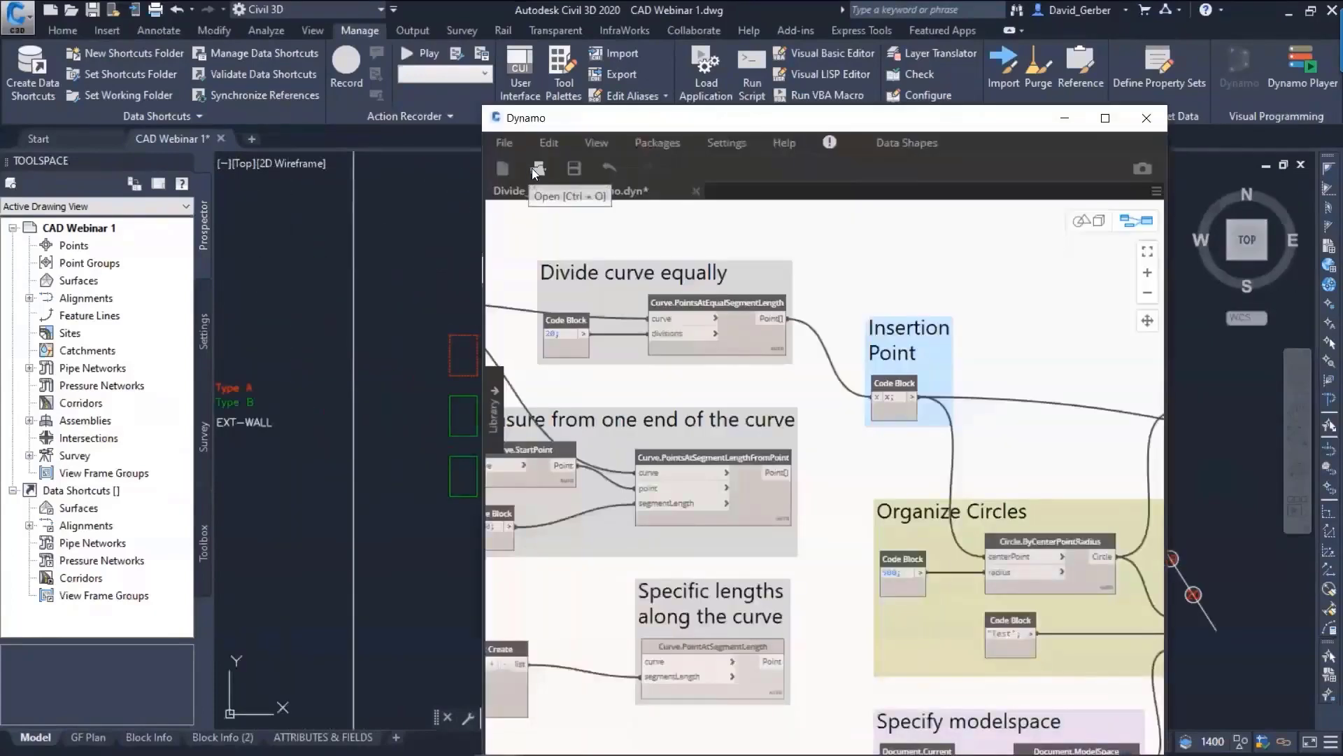
- Open the HatchByLayer.dyn script from the C3D folder, discarding the unsaved changes to Divide_Measure_Dynamo.dyn
left_click(531, 171)
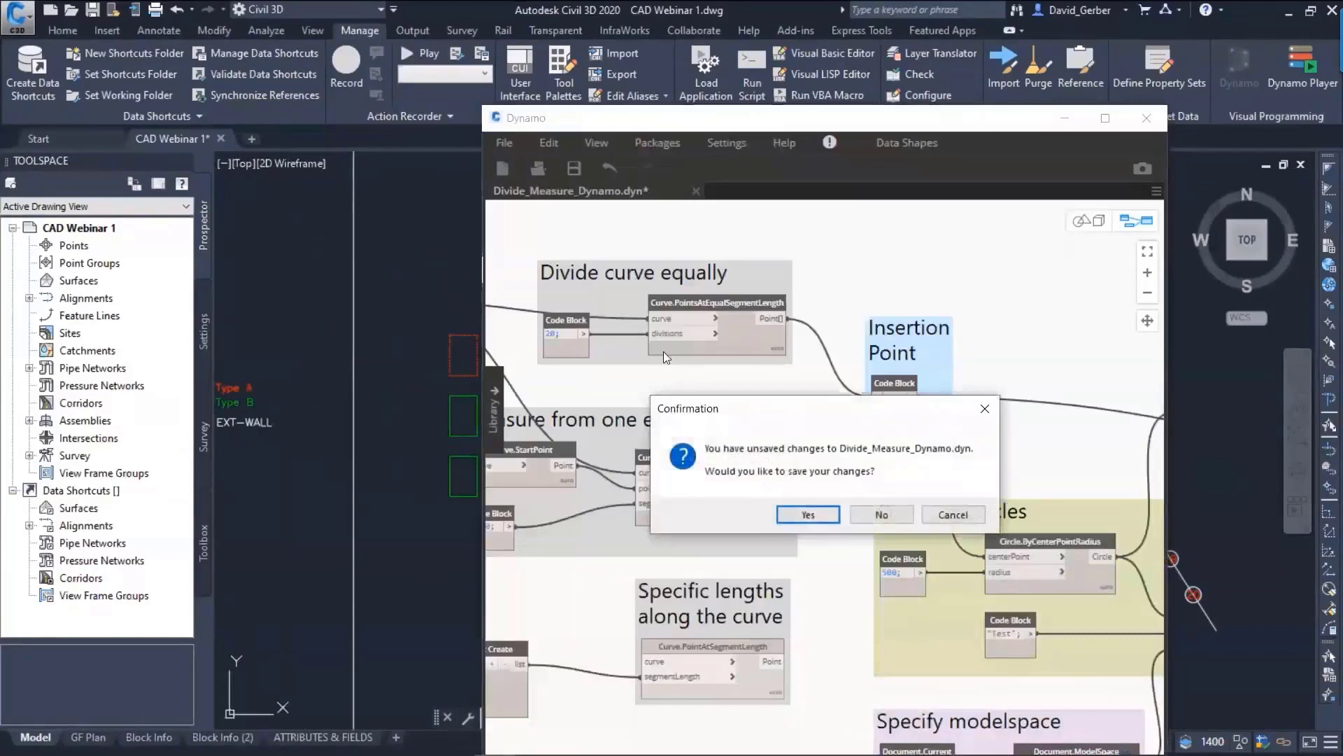
left_click(908, 513)
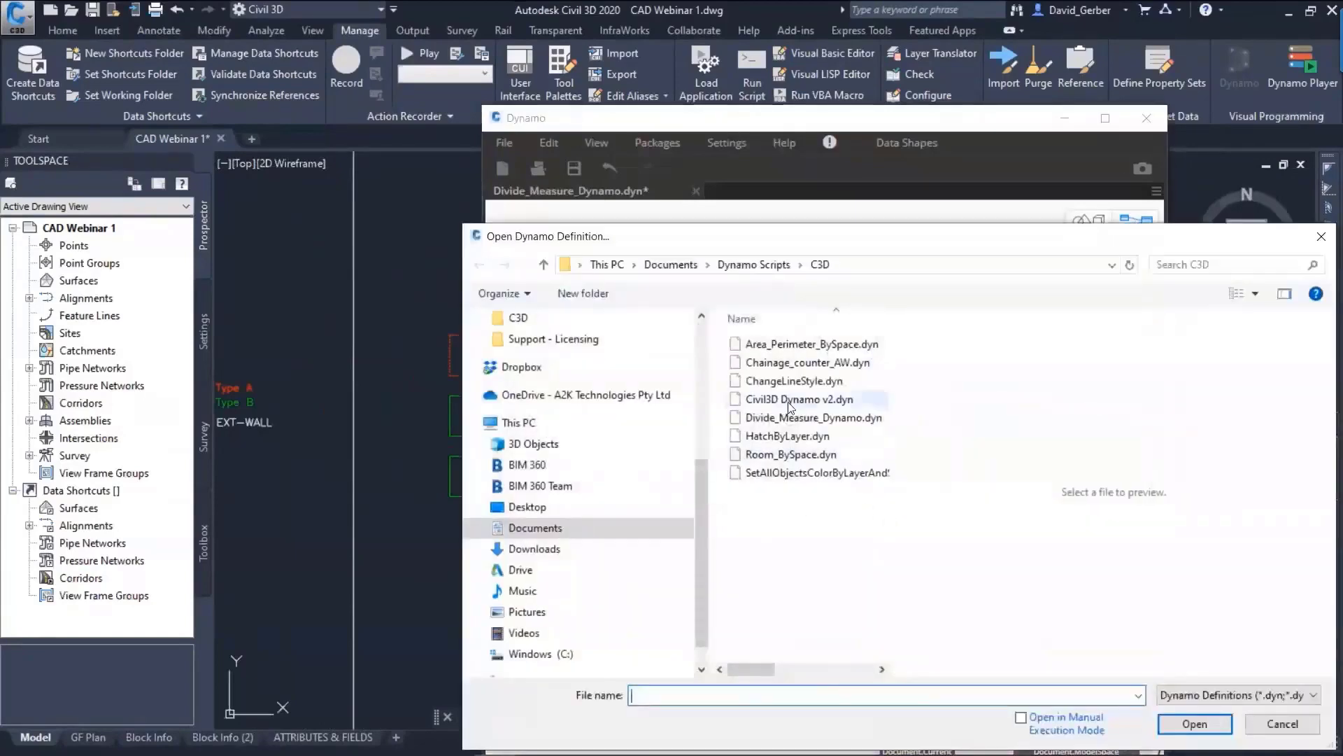
left_click(790, 436)
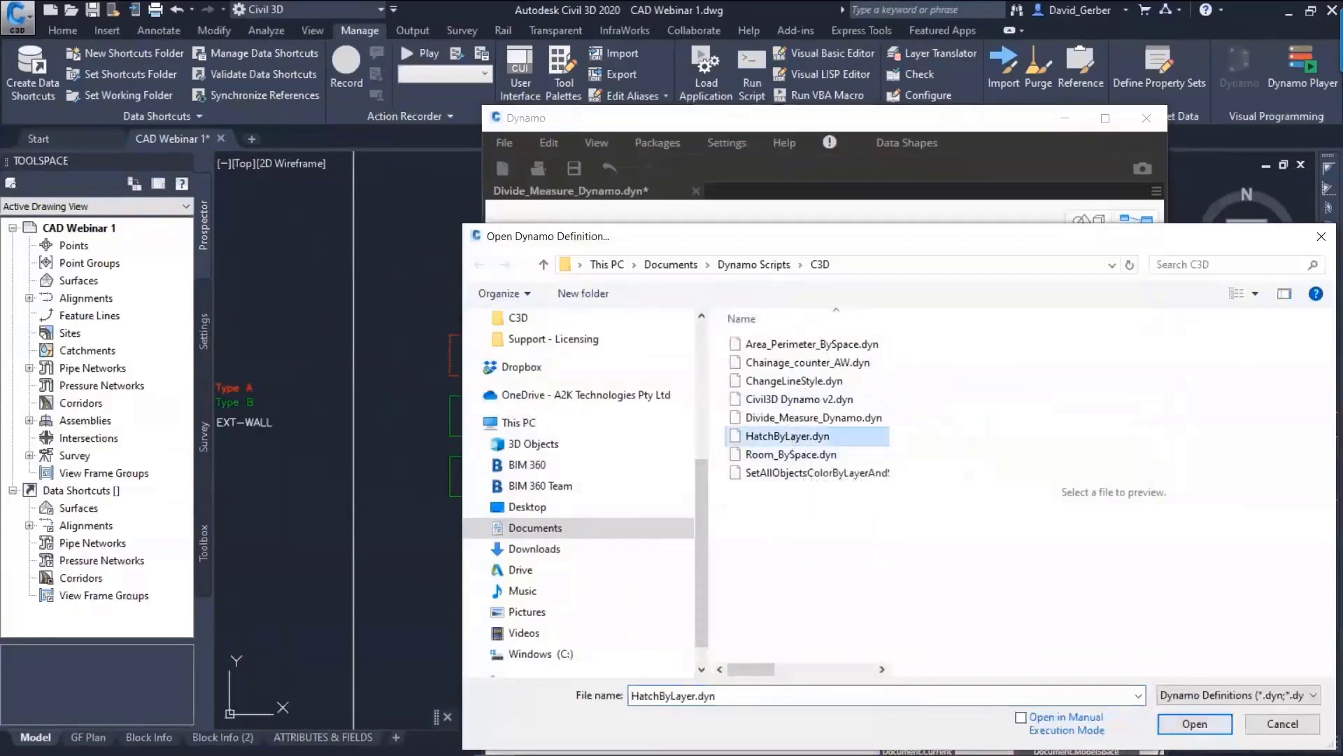
key("Return")
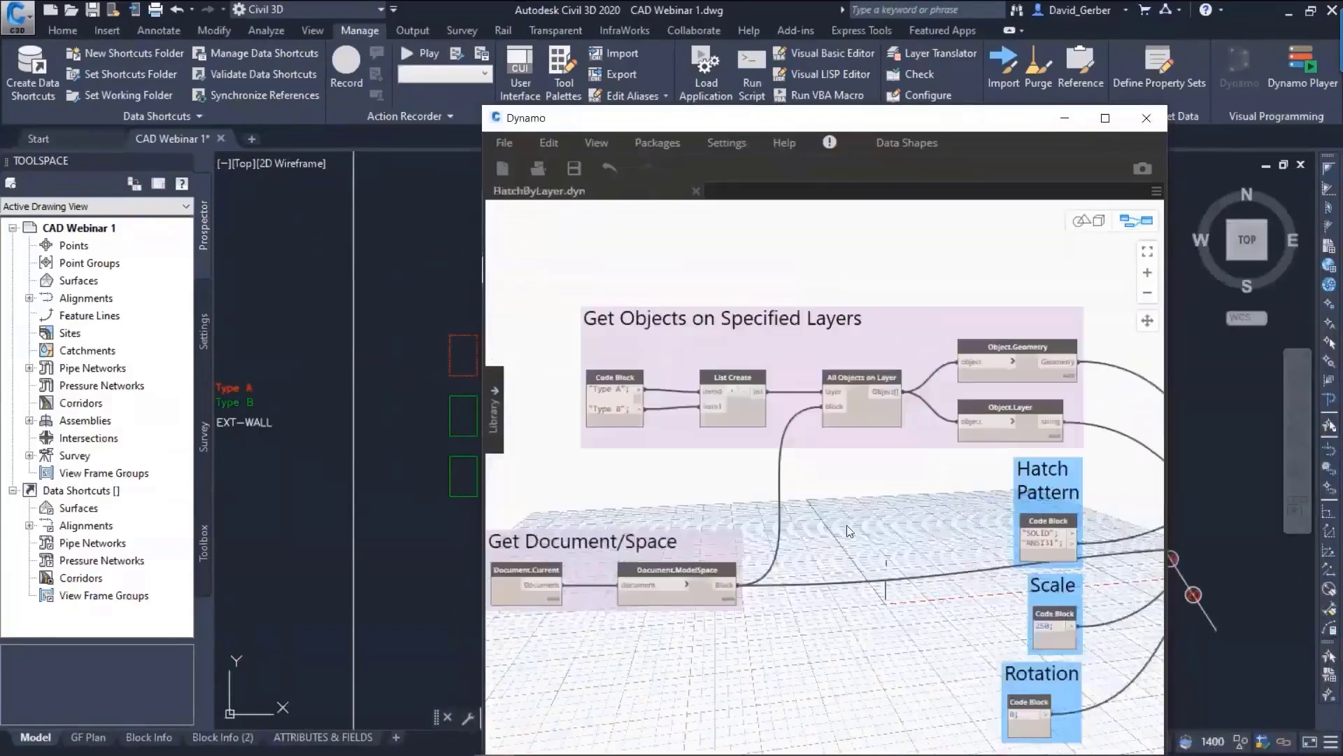
- Review the hatch script's node groups beside the drawing and run it to hatch the rectangles on layers Type A and Type B
scroll(662, 345, "up", 2)
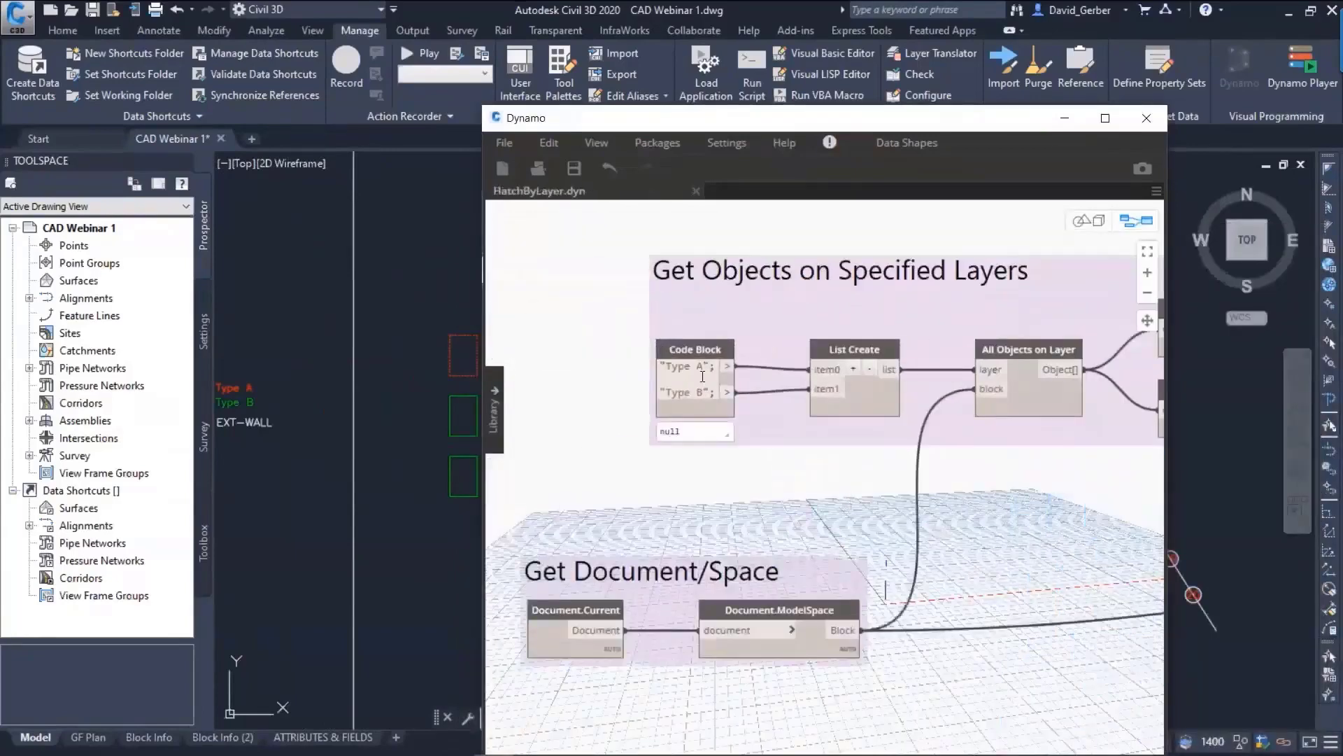
left_click_drag(664, 115, 807, 116)
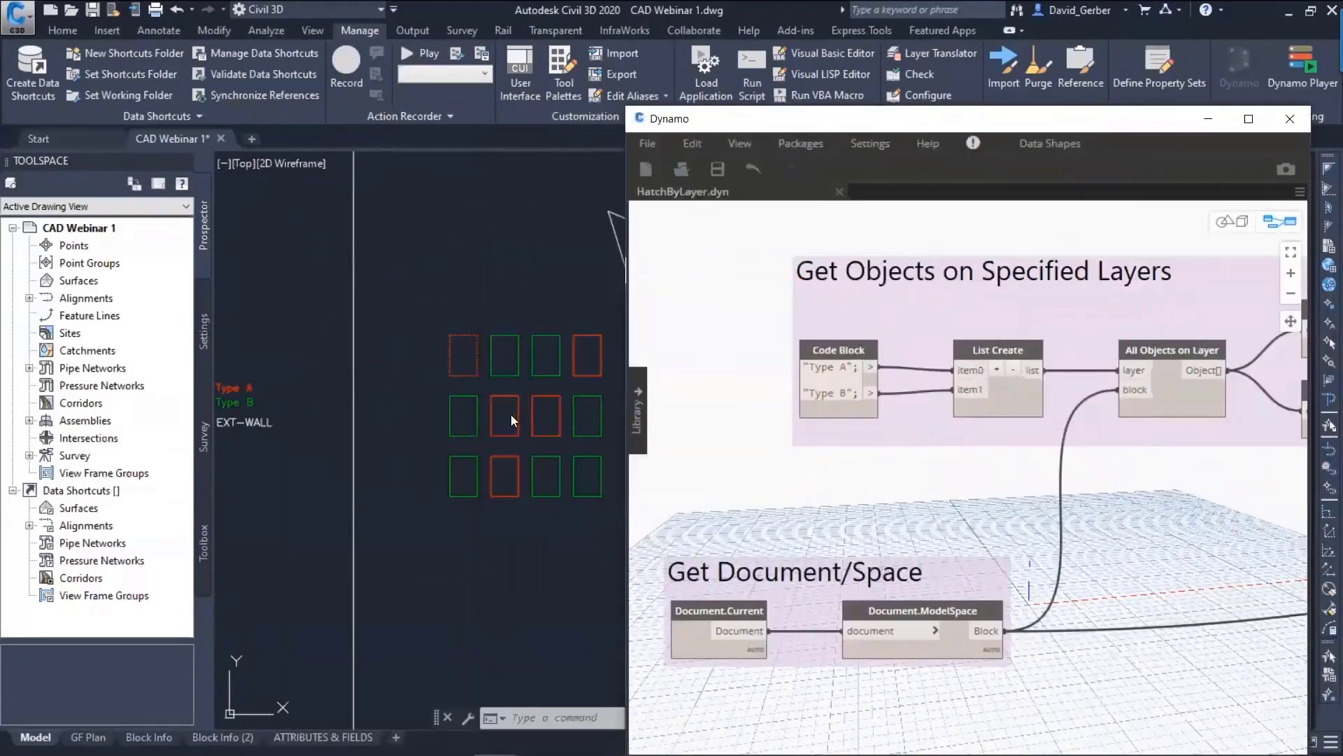
middle_click_drag(909, 470, 694, 405)
scroll(931, 472, "down", 1)
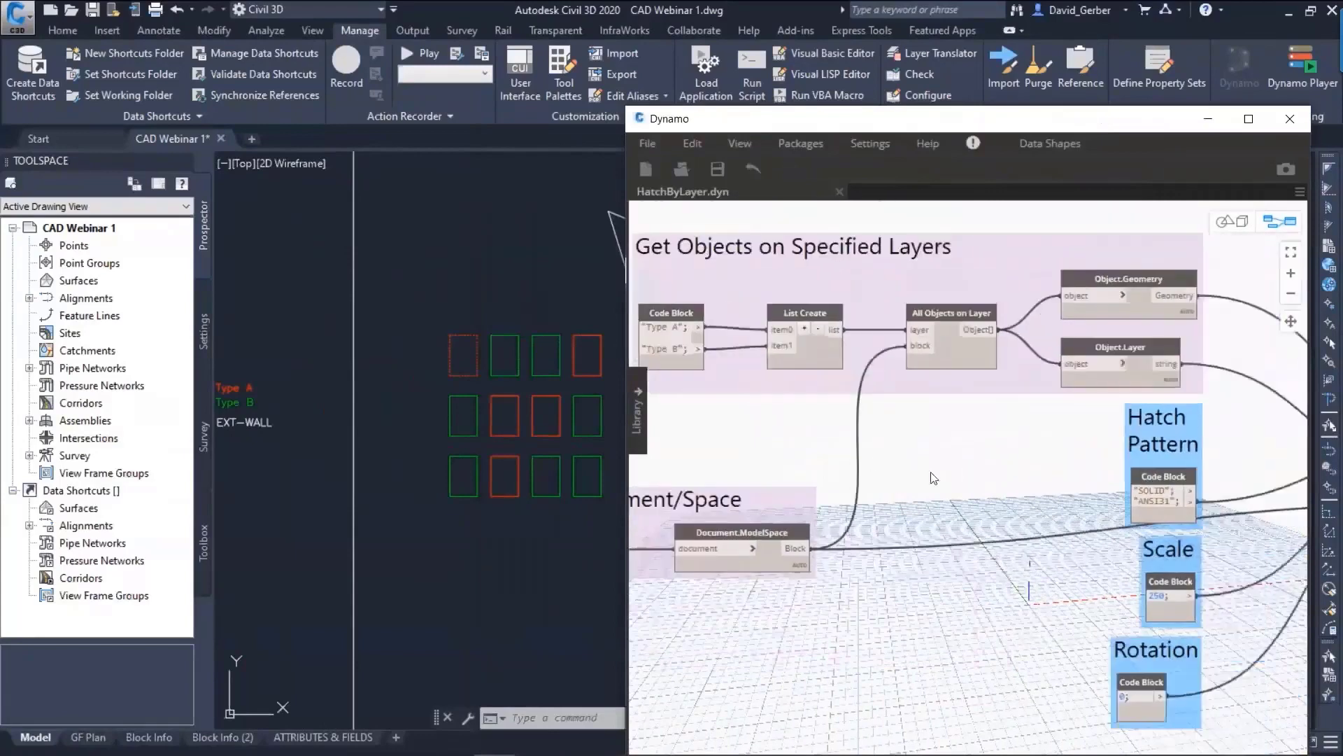
middle_click_drag(839, 458, 679, 441)
middle_click_drag(986, 413, 711, 416)
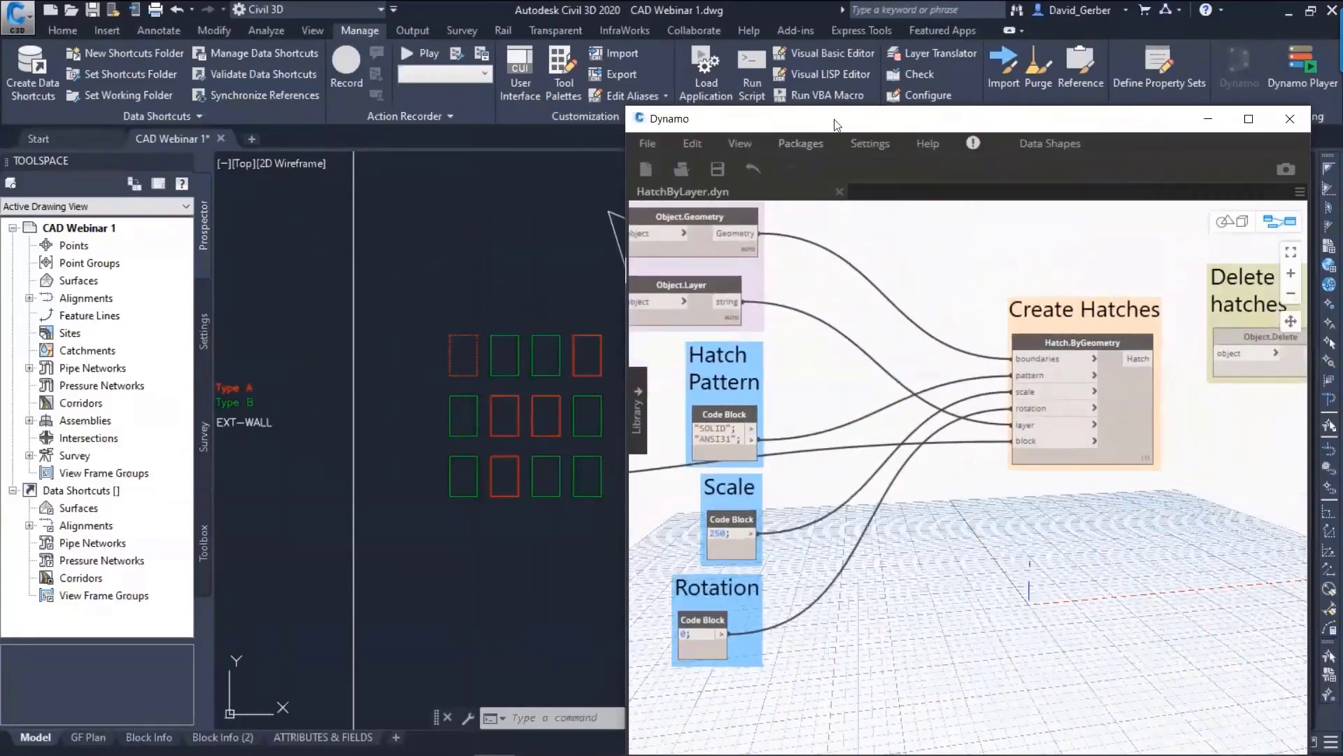
left_click(802, 718)
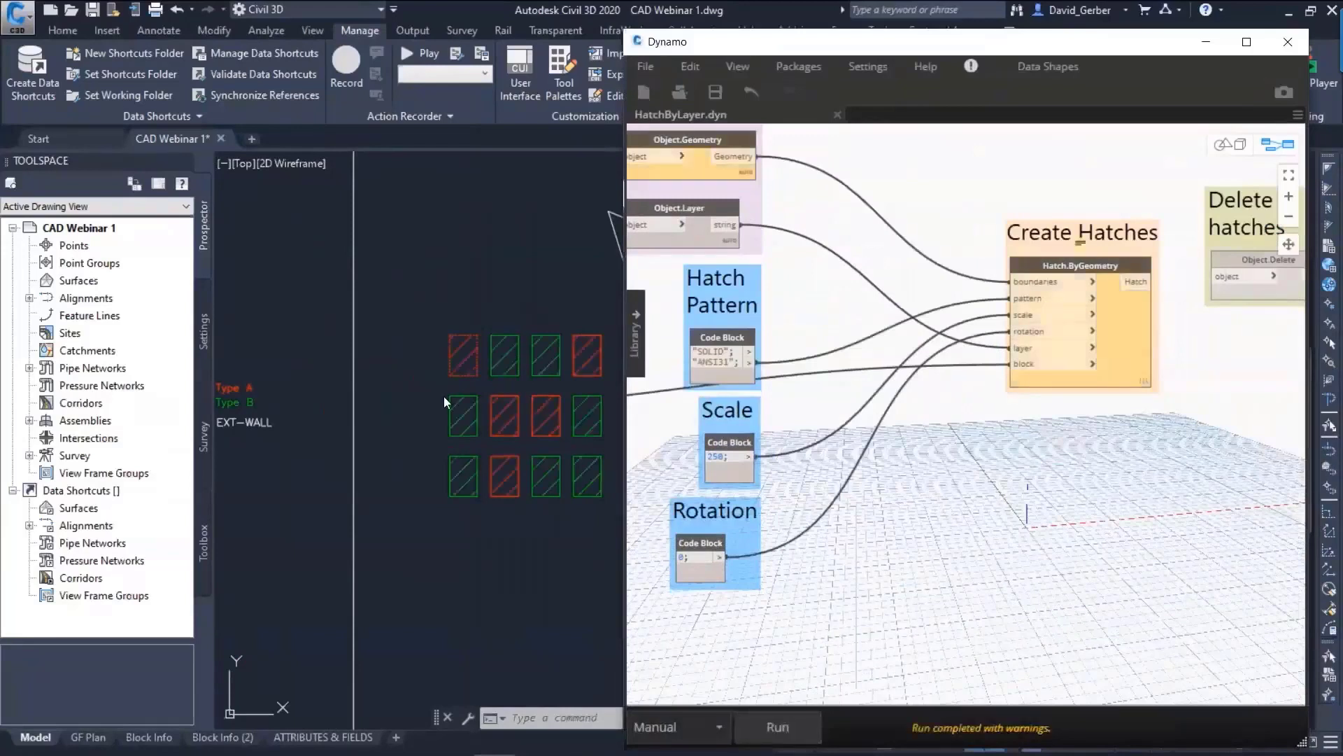
scroll(507, 396, "up", 2)
middle_click_drag(507, 396, 427, 391)
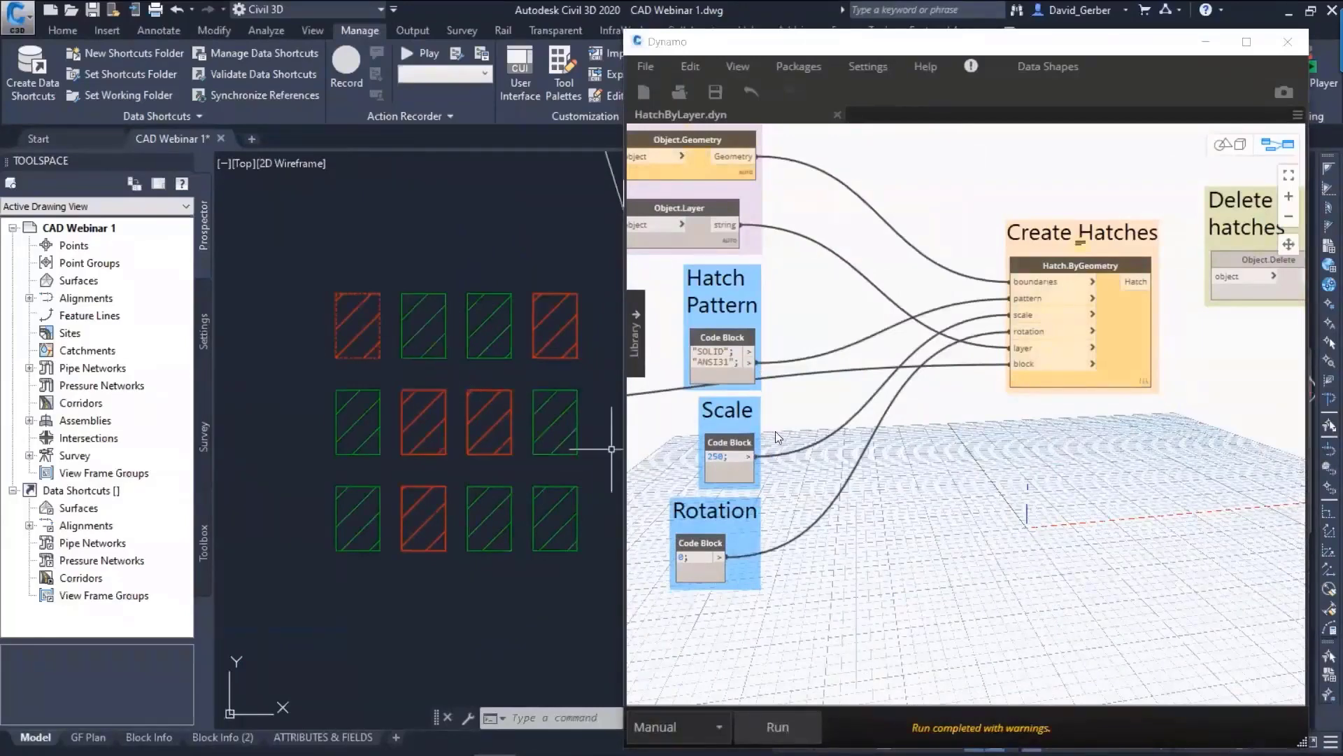
- Connect the Hatch output of Hatch.ByGeometry to Object.Delete, run the script to delete the hatches, and remove that connection
middle_click_drag(1029, 420, 952, 444)
left_click(1062, 306)
left_click(1133, 303)
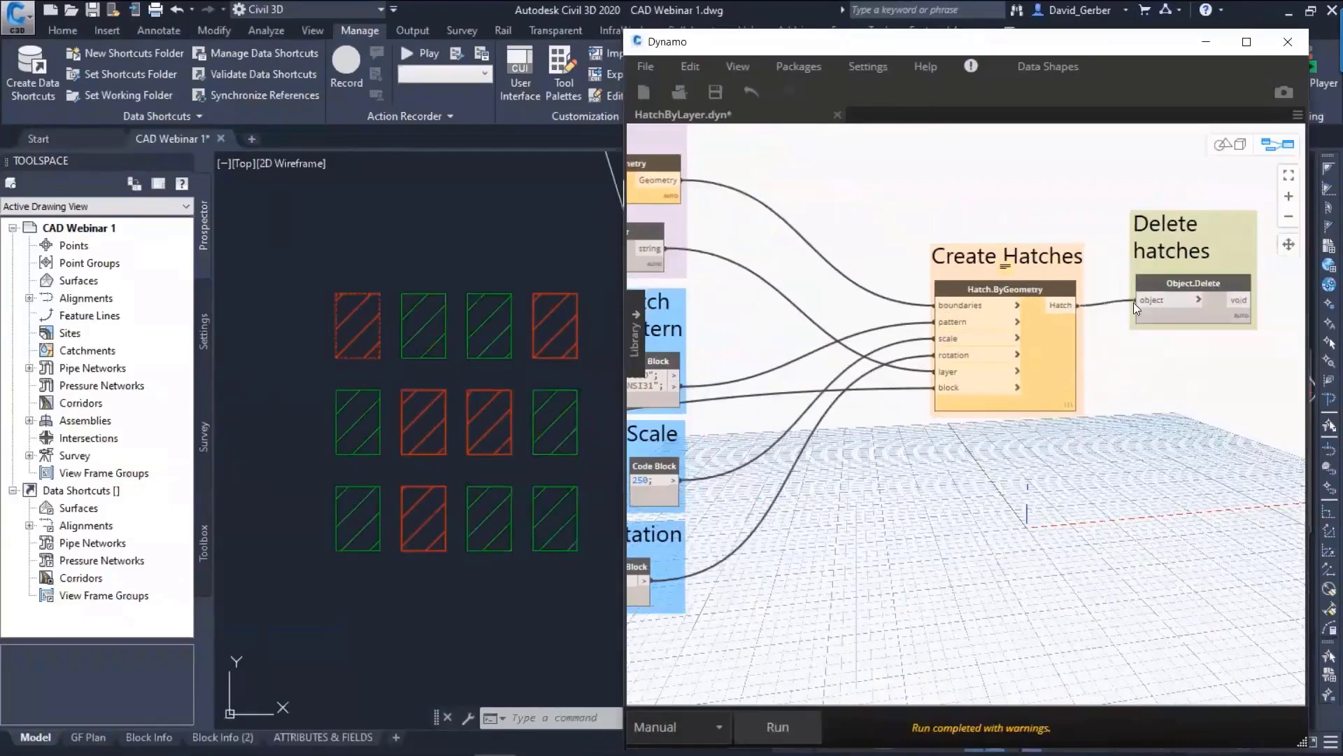
left_click(778, 726)
middle_click_drag(1134, 305, 1262, 284)
left_click(1268, 278)
left_click(1263, 406)
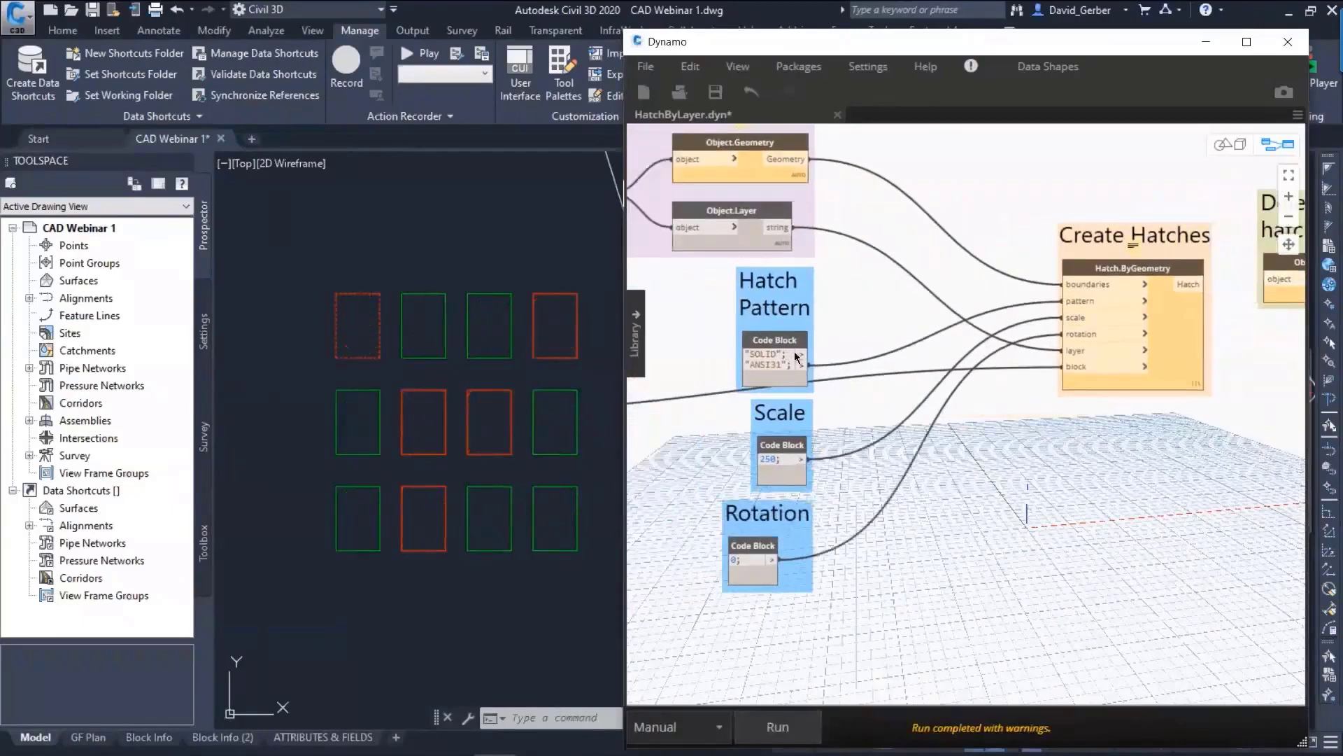
- Feed the "SOLID" line of the Hatch Pattern code block into Hatch.ByGeometry and run the script to fill the rectangles
left_click(802, 354)
left_click(1063, 301)
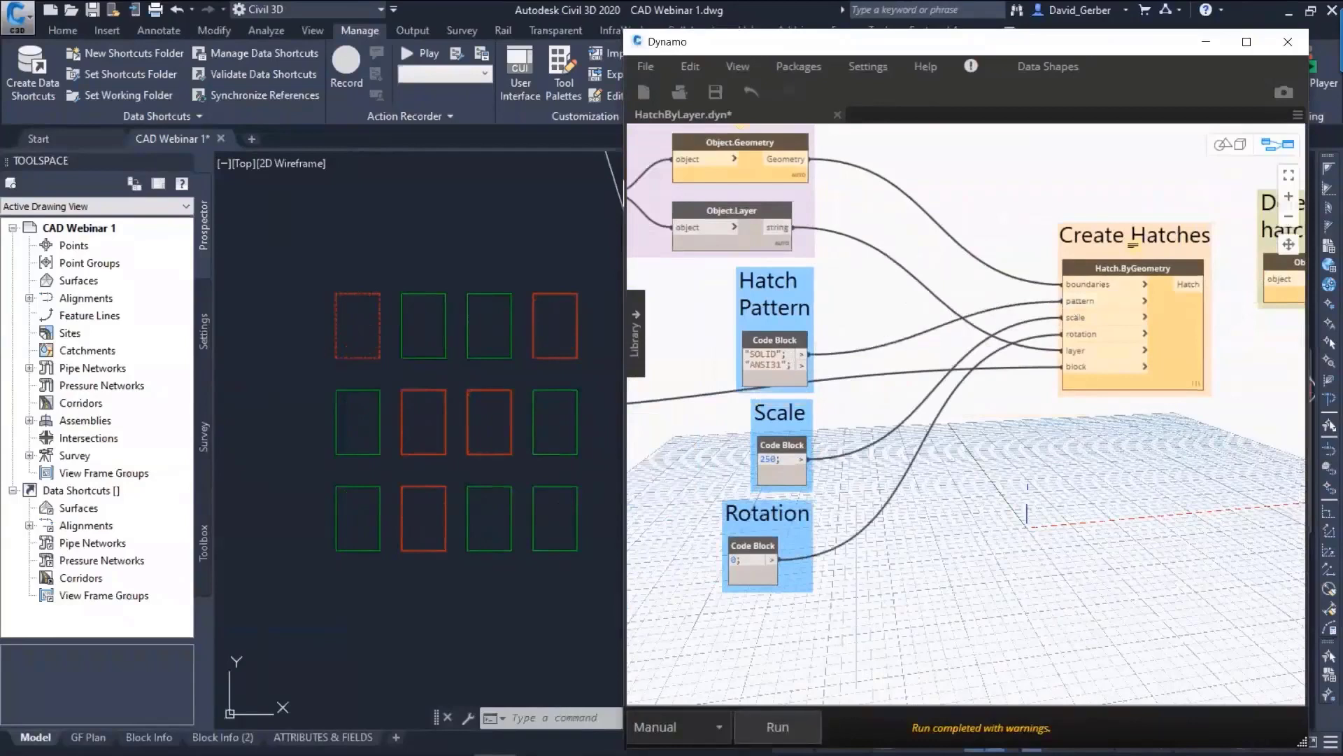
left_click(778, 727)
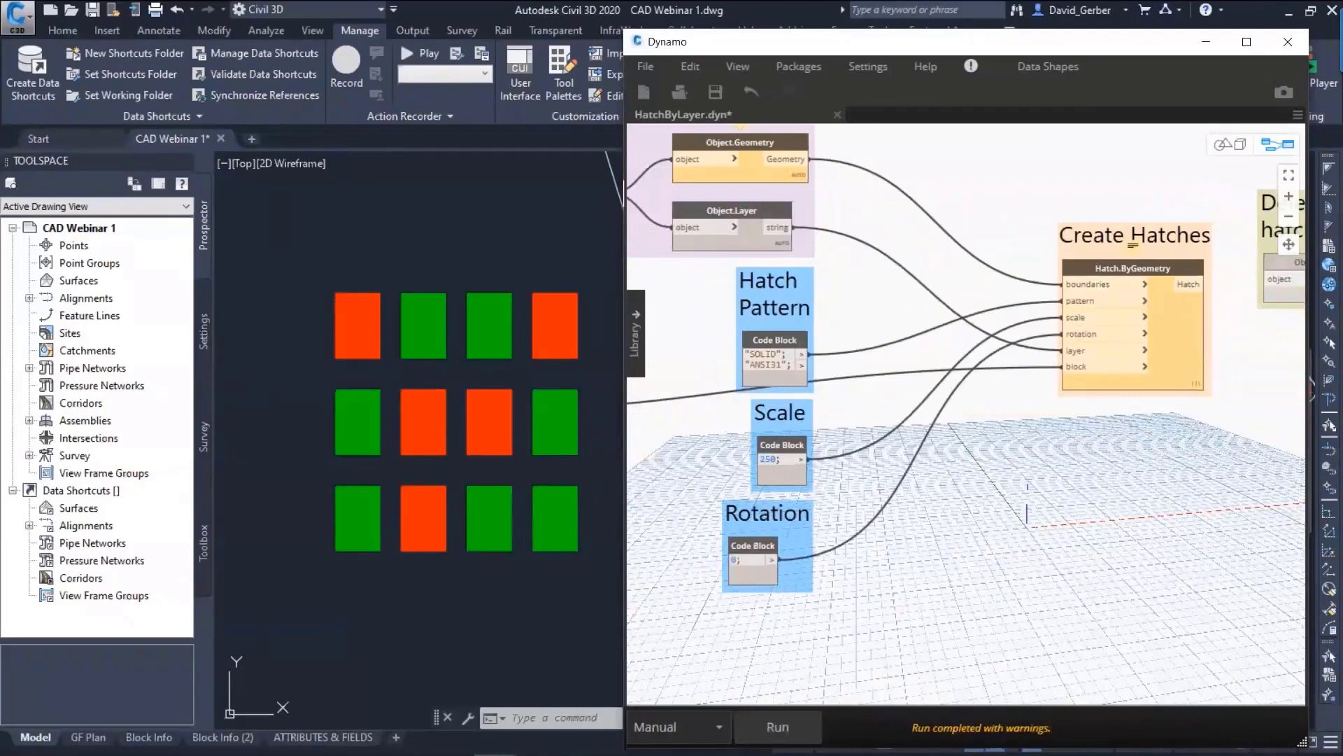
- Open the Area_Perimeter_BySpace.dyn script, discarding the unsaved changes to HatchByLayer.dyn, and close the workspace dependency view
left_click(683, 94)
left_click(988, 437)
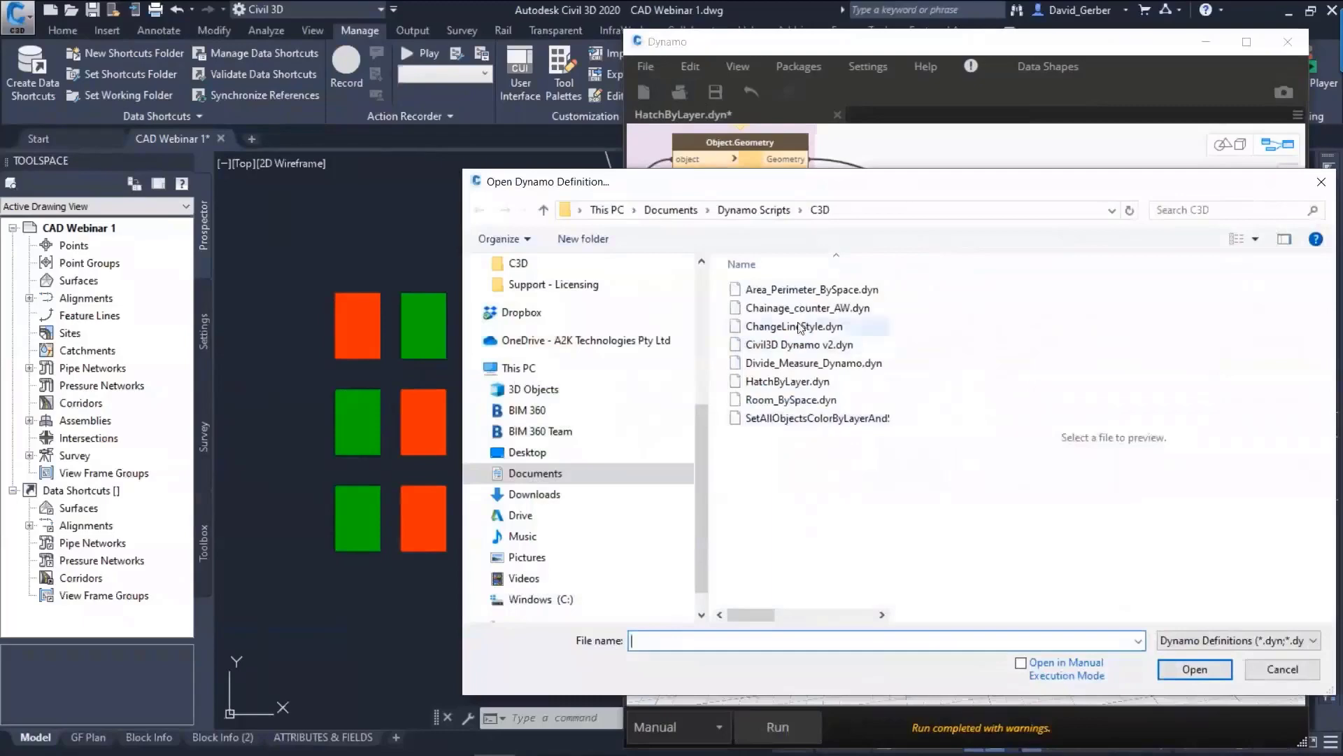
left_click(810, 292)
left_click(1190, 668)
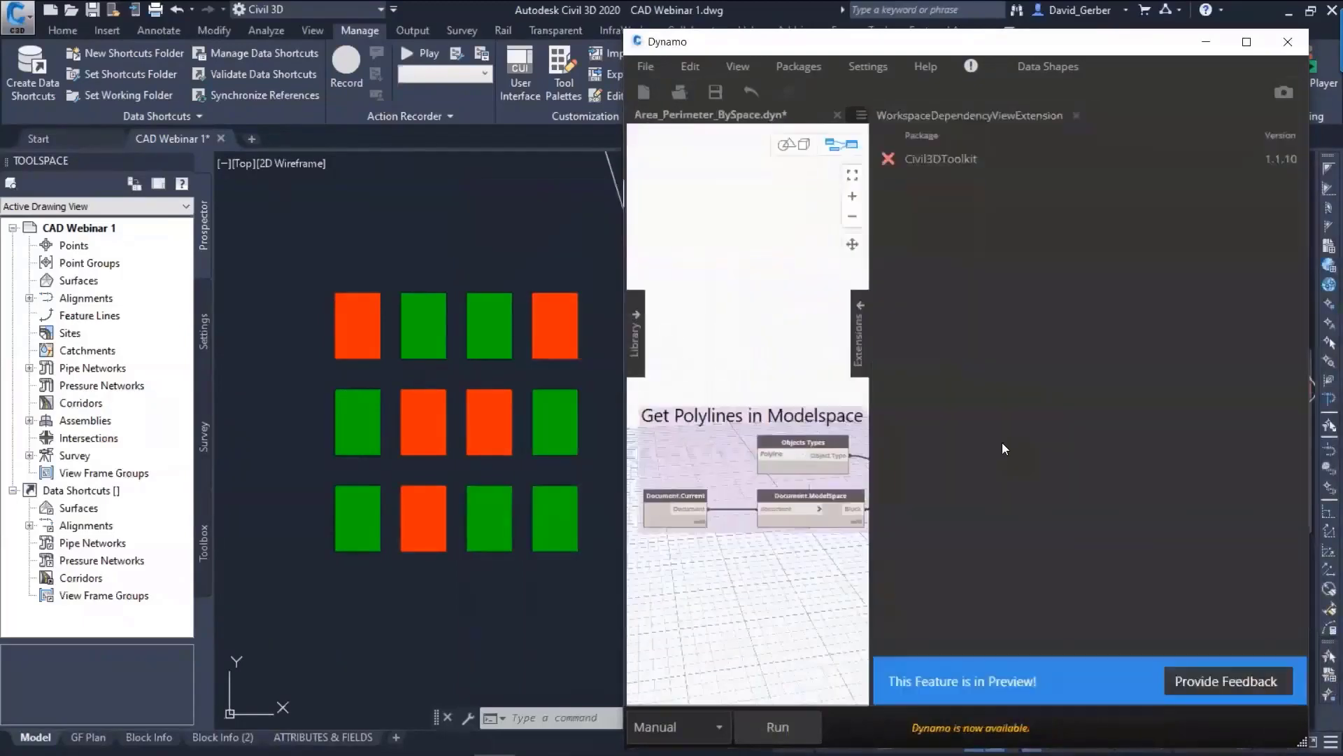
left_click(1076, 115)
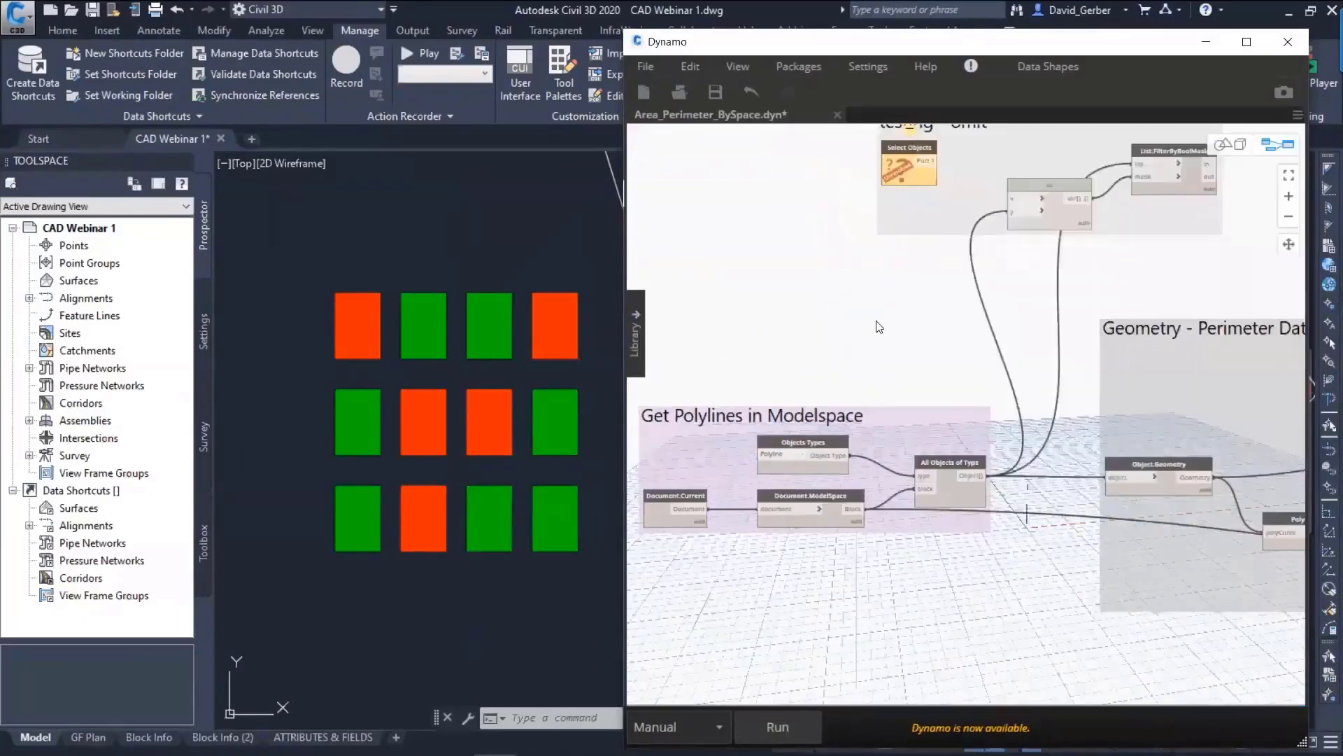
- Return to the Civil 3D drawing and stretch the four-sided polyline's inner right vertex to the upper right, checking its area label
middle_click_drag(915, 307, 757, 286)
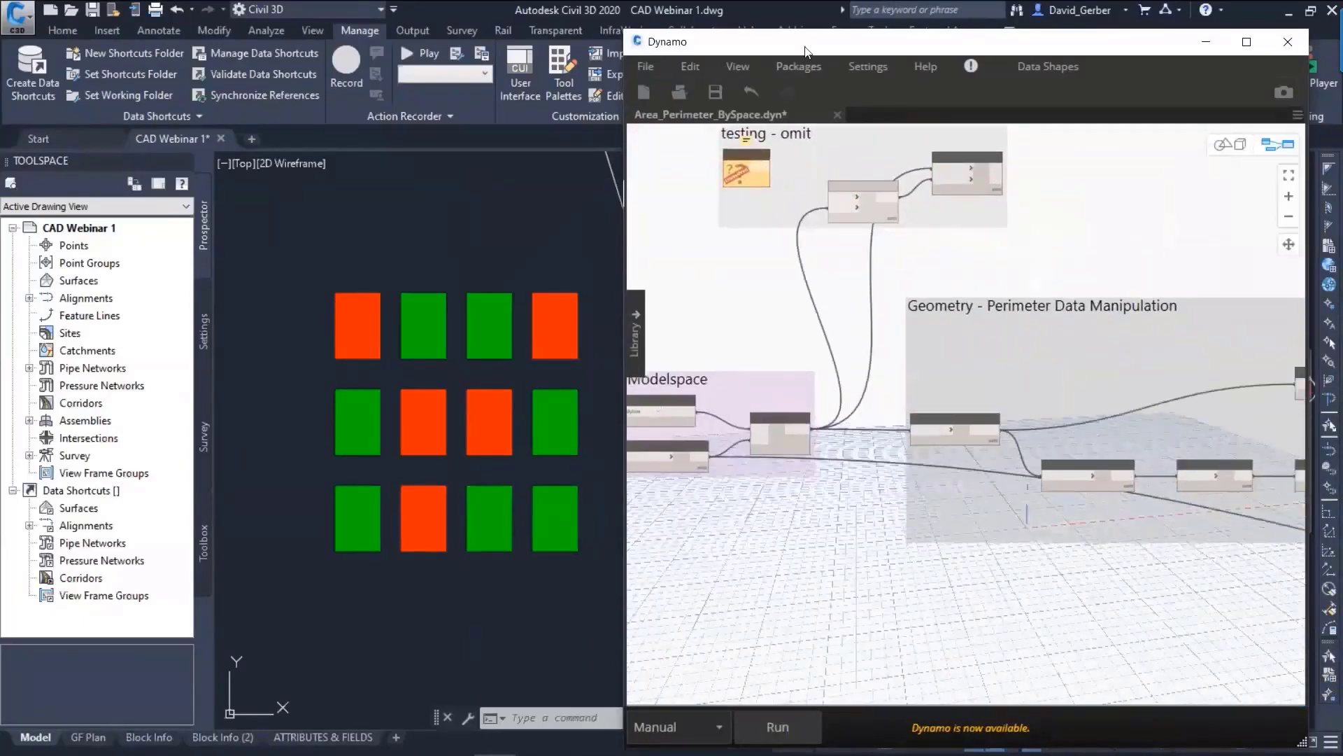
left_click(610, 589)
middle_click_drag(732, 261, 774, 423)
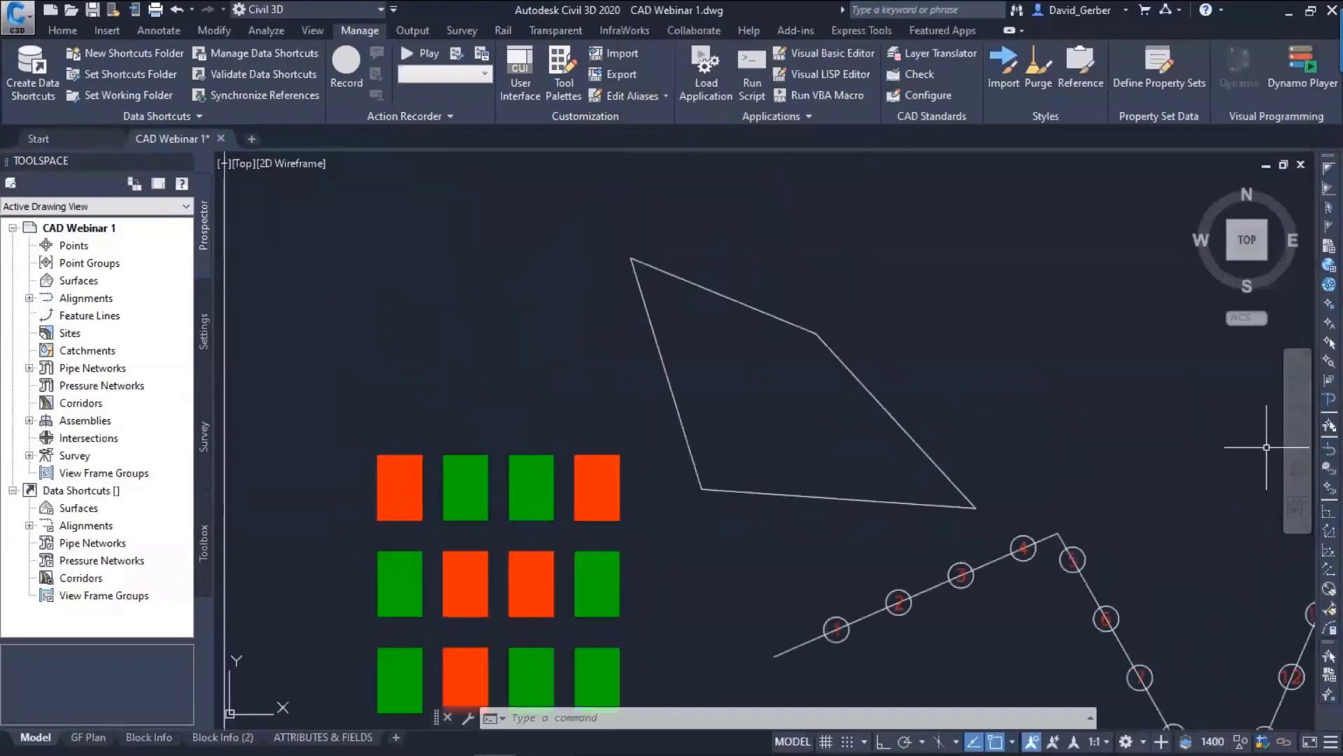
scroll(762, 379, "up", 5)
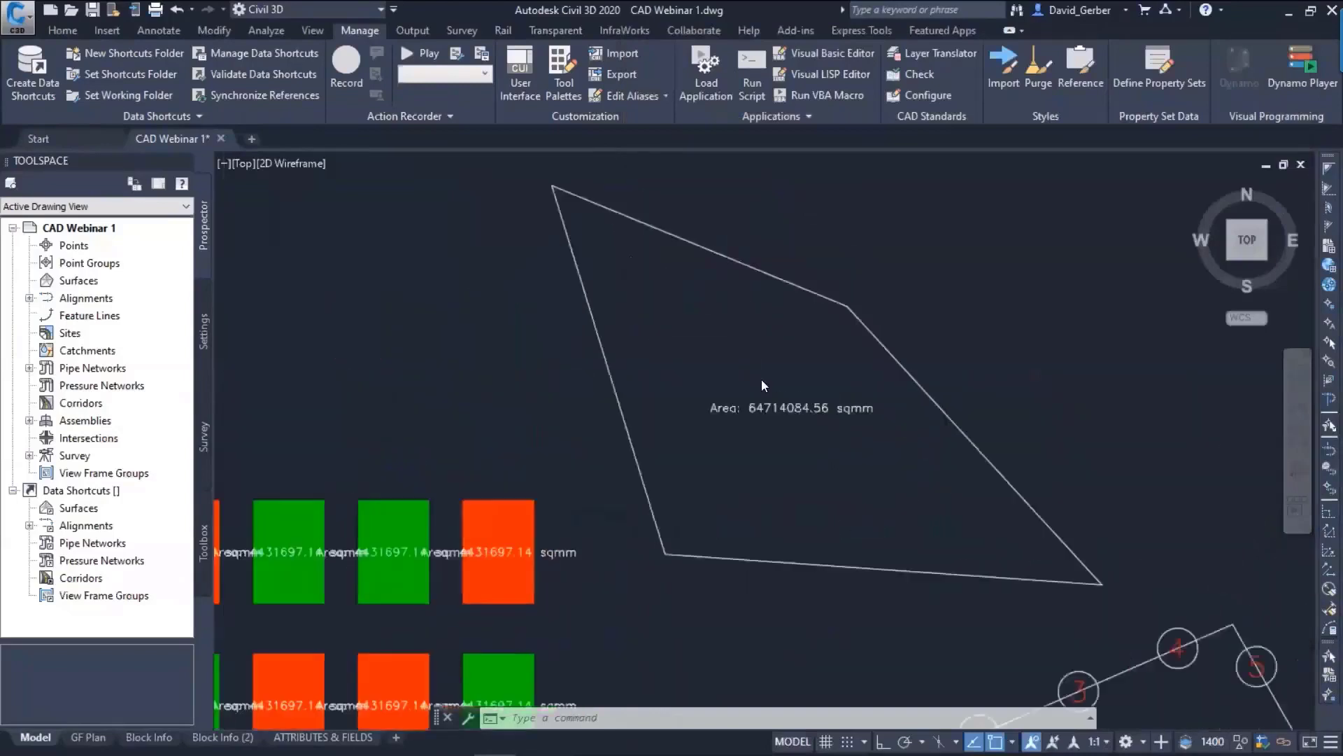
middle_click_drag(841, 381, 789, 407)
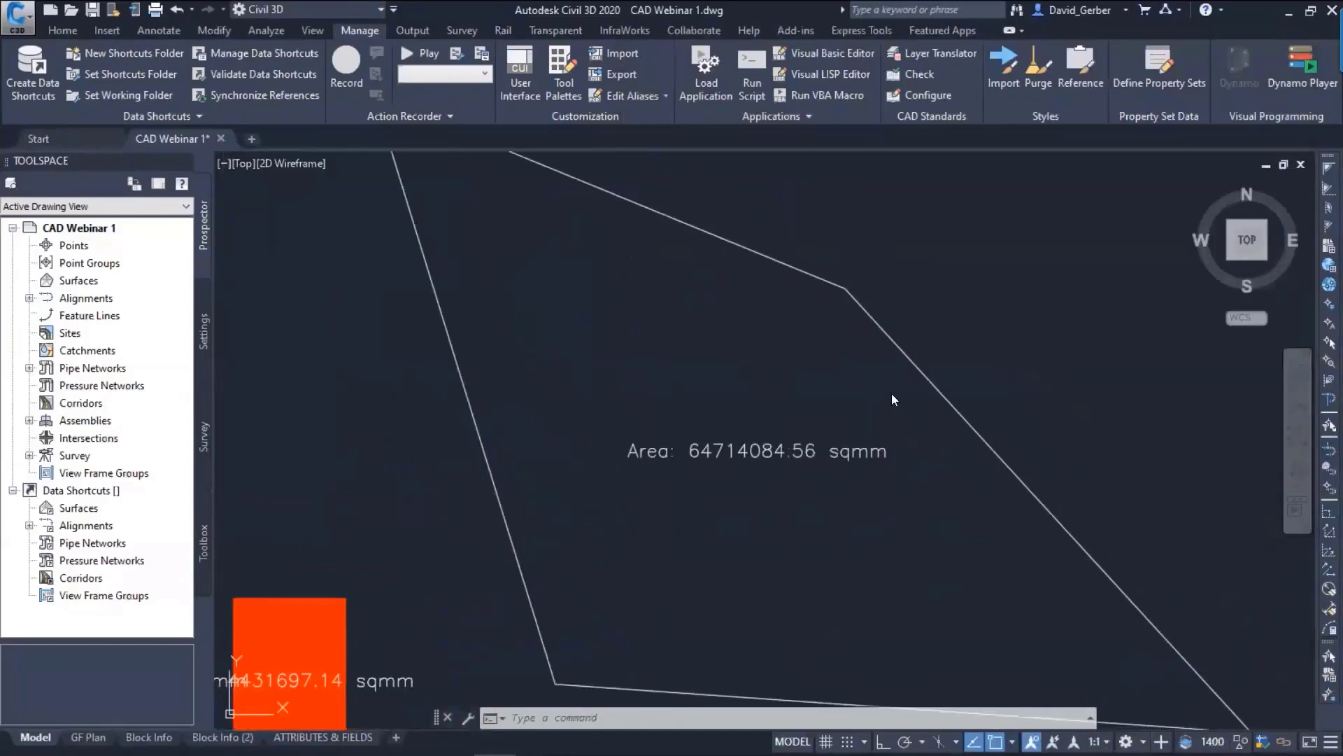
left_click(899, 225)
left_click(810, 299)
scroll(633, 442, "down", 2)
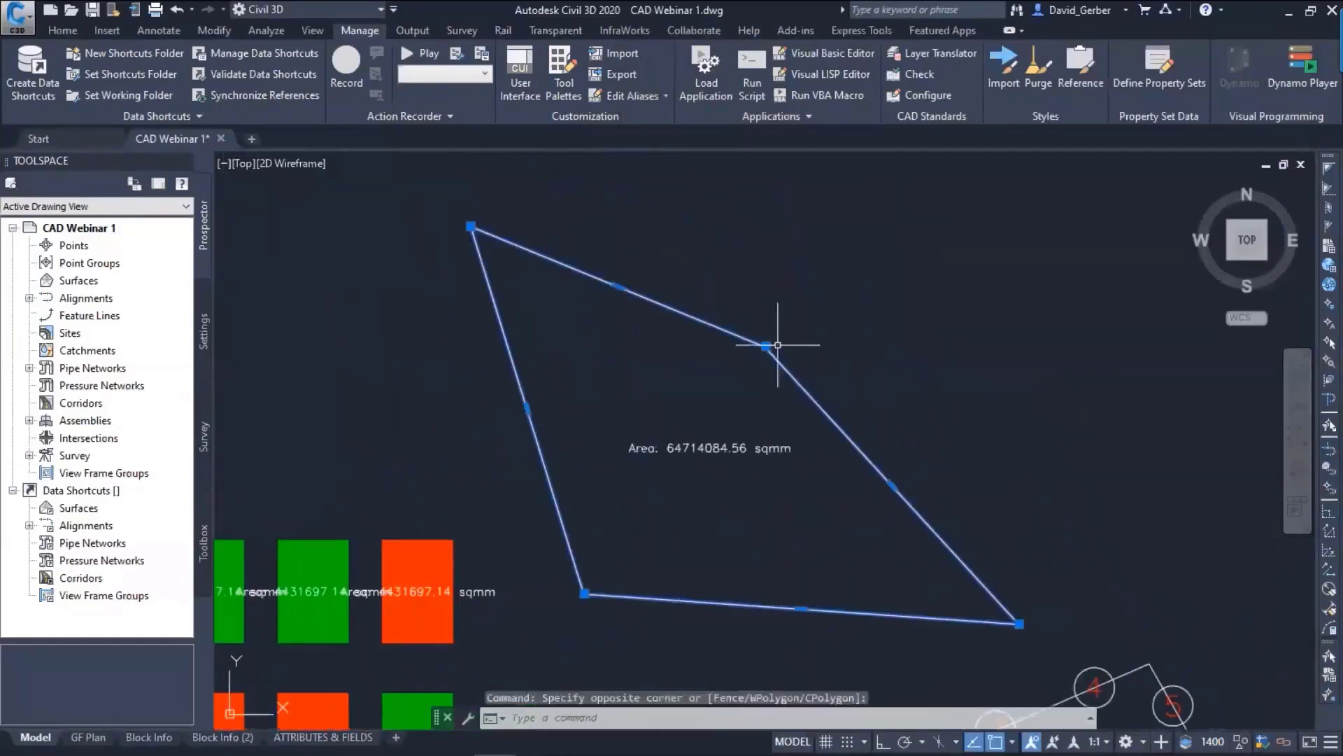
left_click(766, 346)
left_click(945, 240)
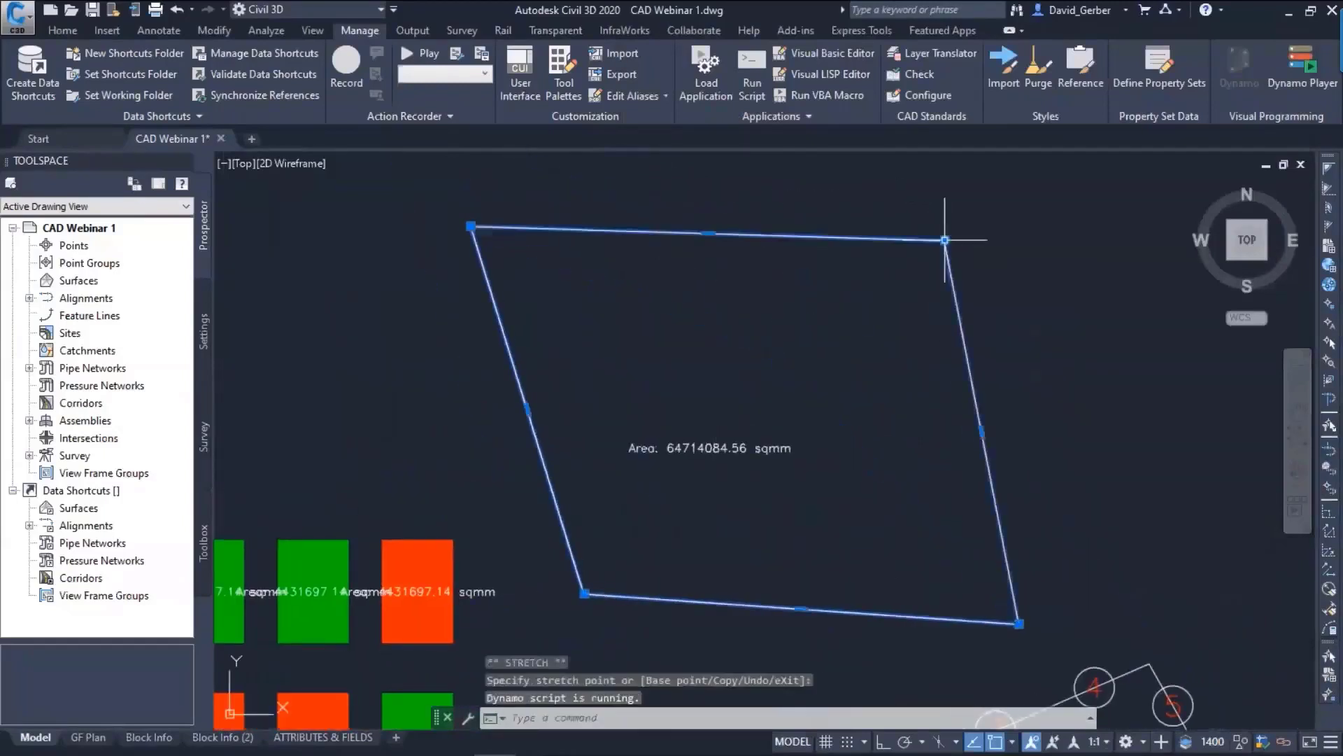
scroll(768, 439, "up", 2)
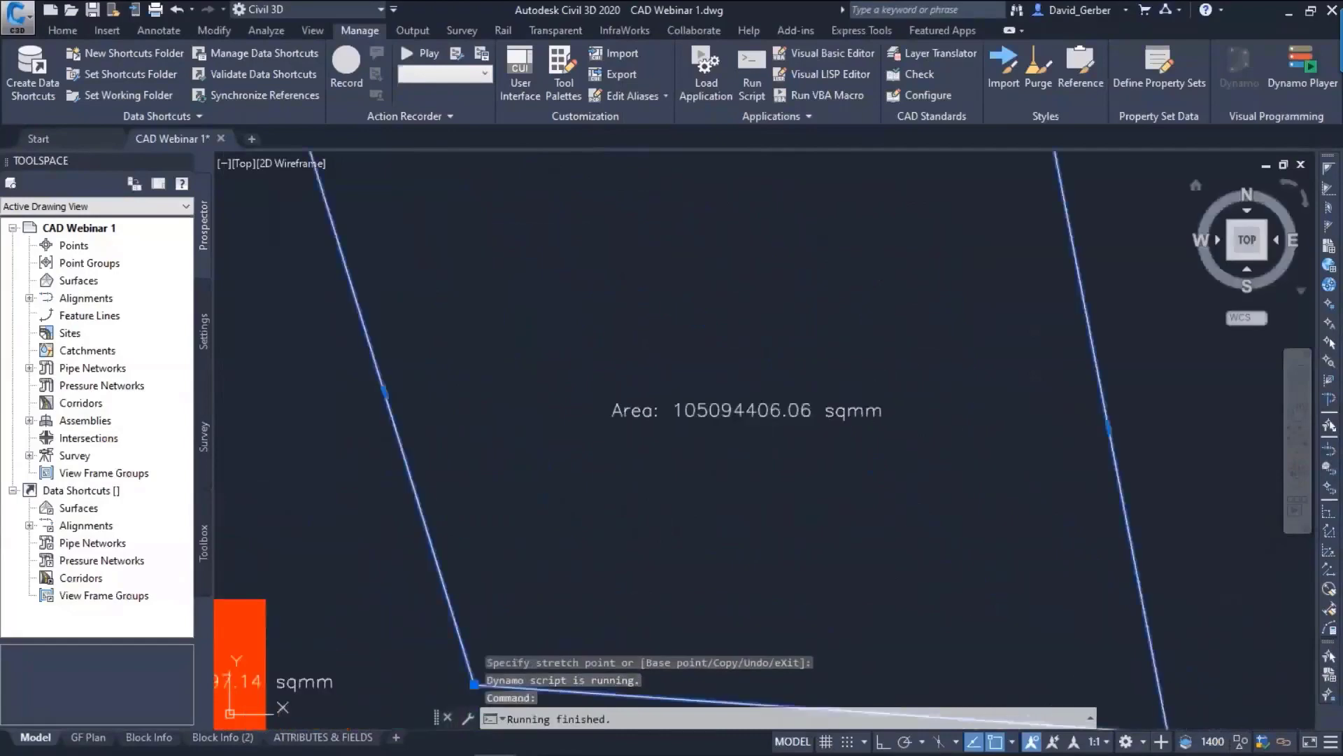
- Switch to Dynamo, set the "Data into Drawing" Number Slider to 0 for perimeter labels, and check the label in the drawing
key("alt+Tab")
mouse_move(1092, 375)
middle_mouse_down()
mouse_move(941, 411)
mouse_move(947, 400)
middle_mouse_up()
middle_click_drag(1113, 409, 817, 421)
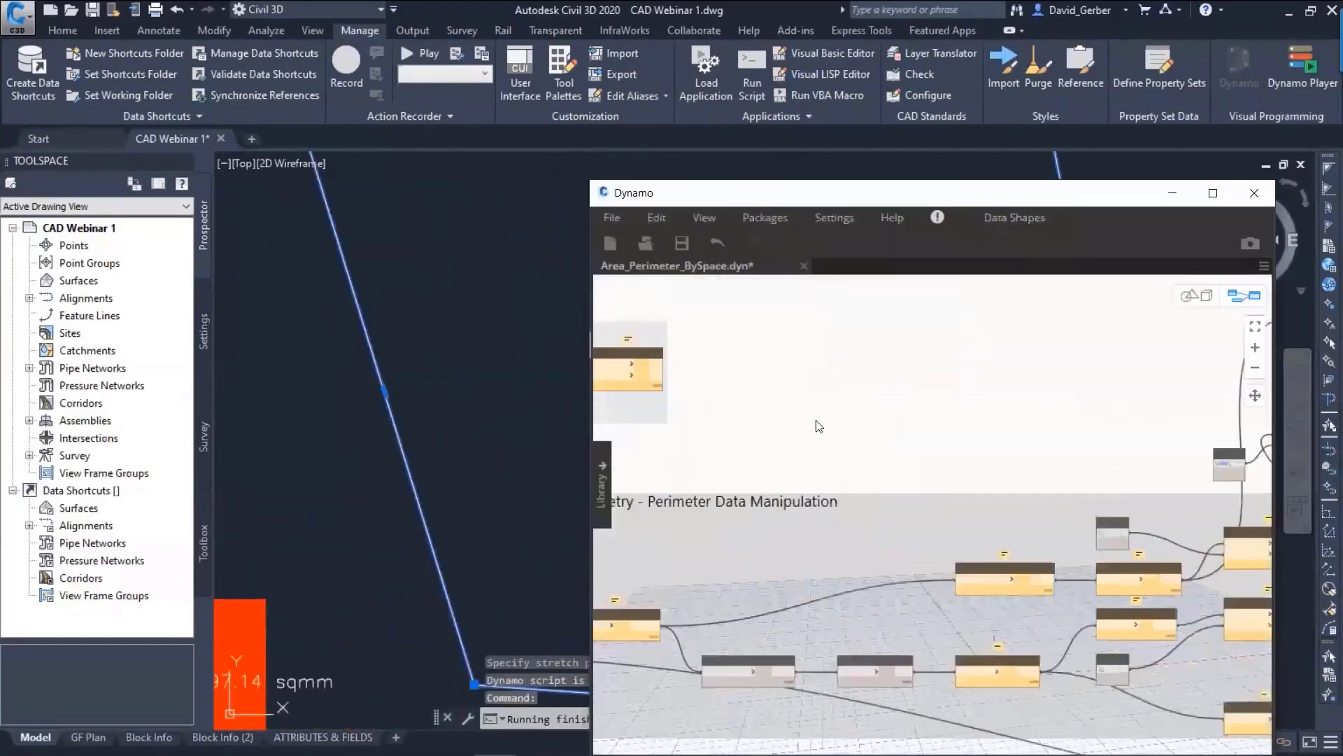
middle_click_drag(1147, 430, 958, 414)
scroll(959, 418, "up", 5)
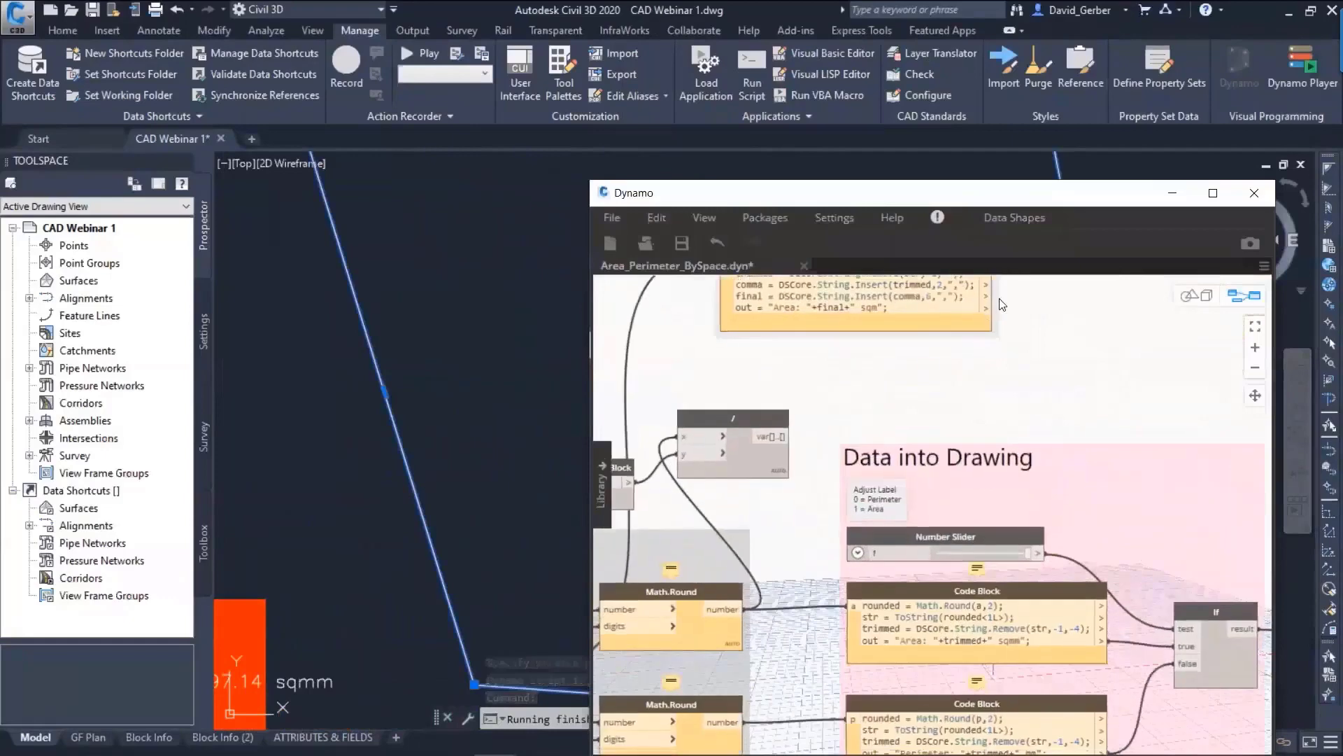
scroll(979, 441, "up", 1)
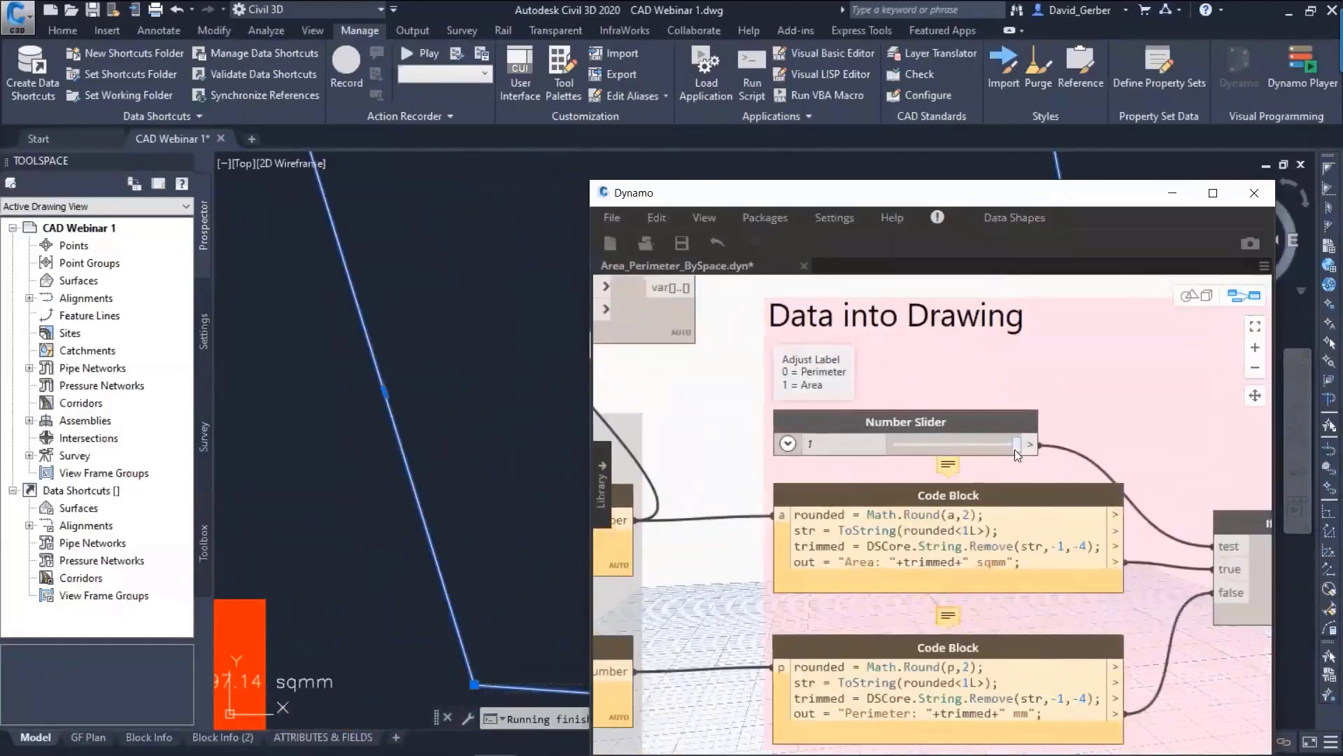
left_click_drag(1016, 444, 894, 444)
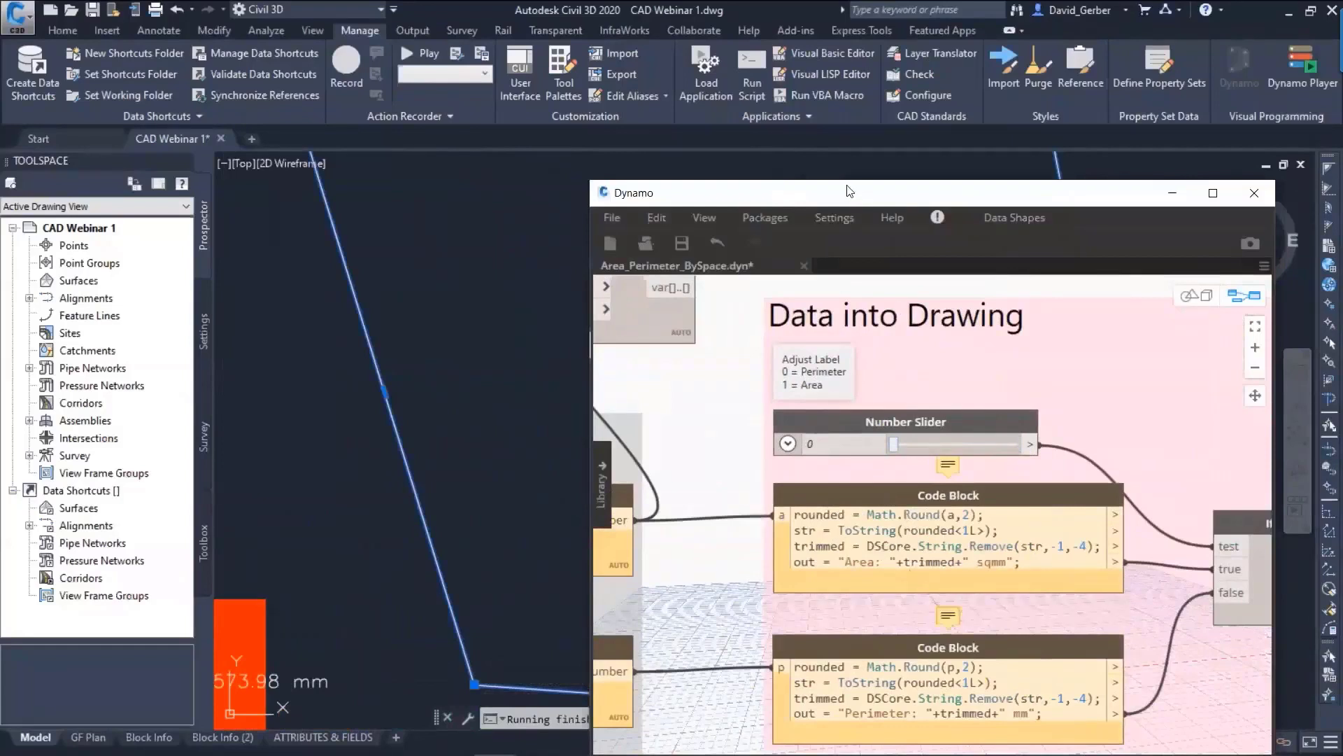
left_click_drag(849, 191, 770, 470)
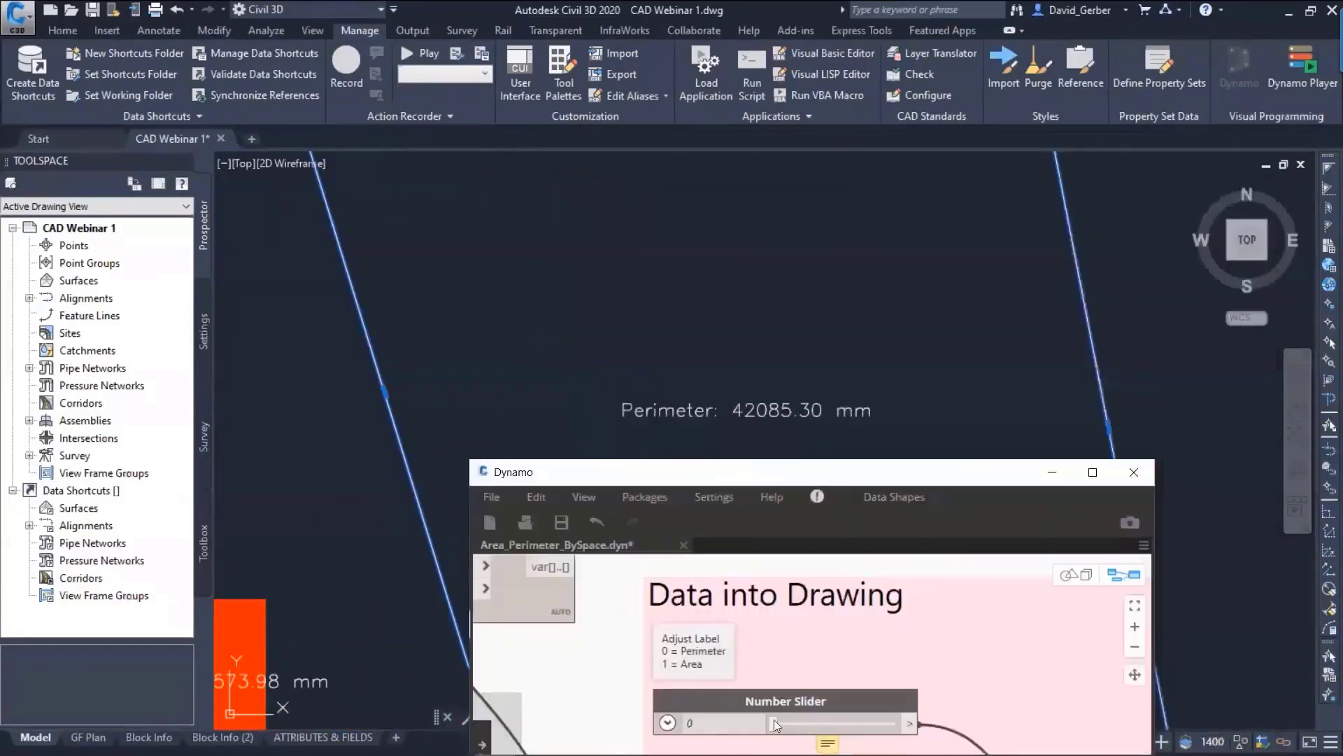
mouse_move(772, 721)
left_mouse_down()
mouse_move(859, 723)
mouse_move(831, 722)
left_mouse_up()
left_click(787, 436)
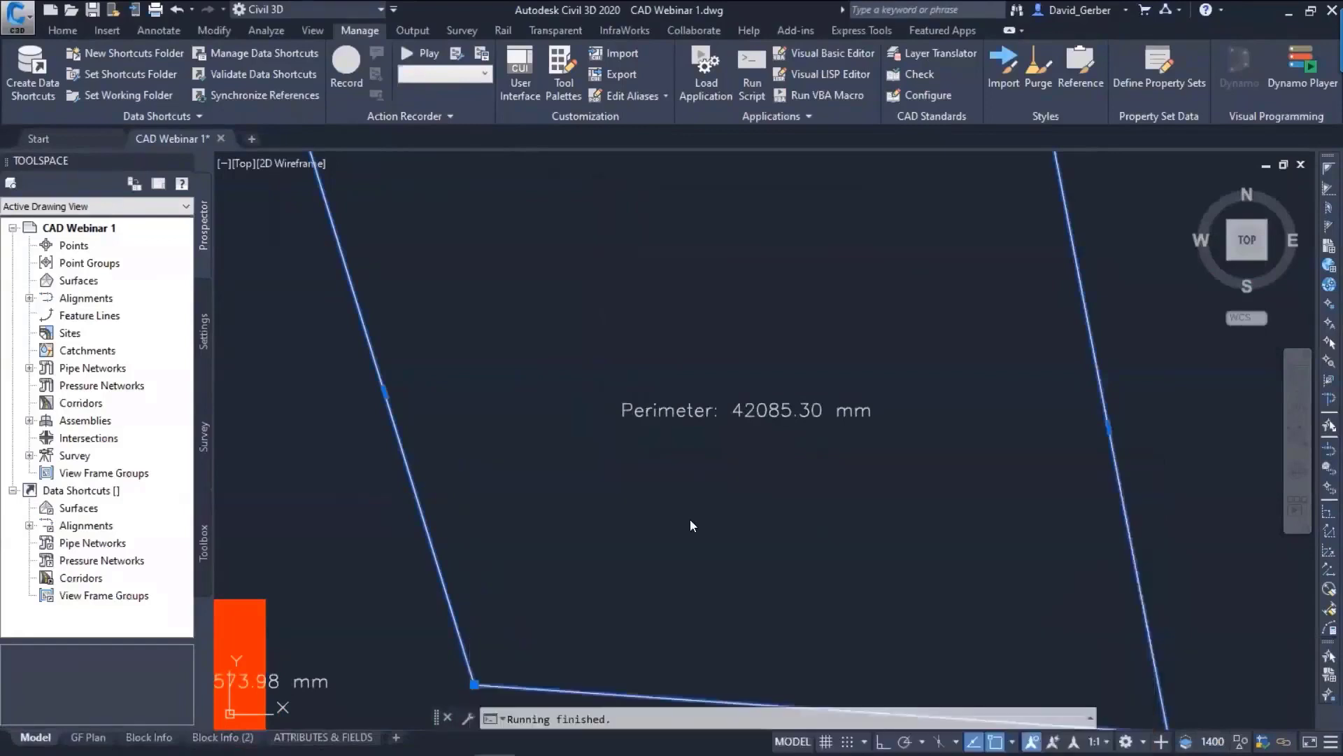
- Open the four-sided polyline's perimeter label for text editing, highlight its text, and leave the editor without changing it
scroll(698, 511, "down", 4)
middle_click_drag(653, 500, 842, 389)
scroll(869, 341, "up", 6)
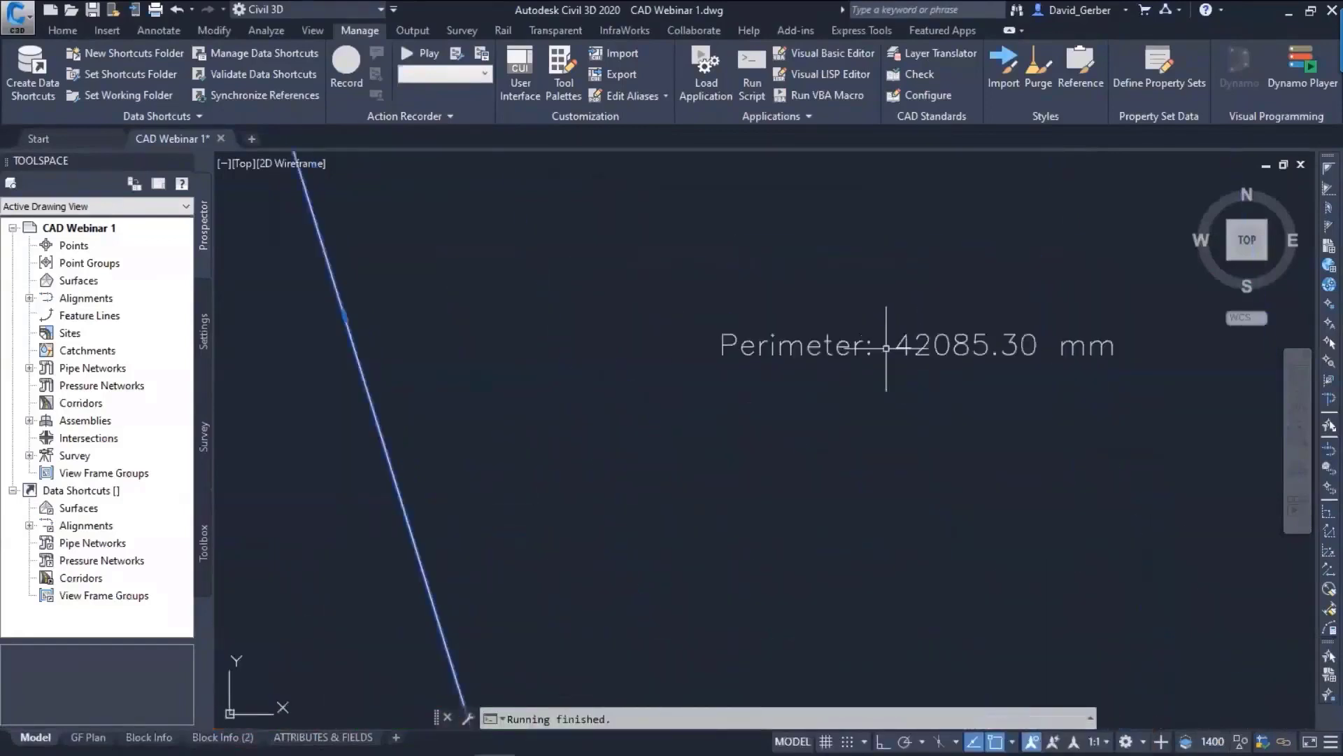
left_click(869, 339)
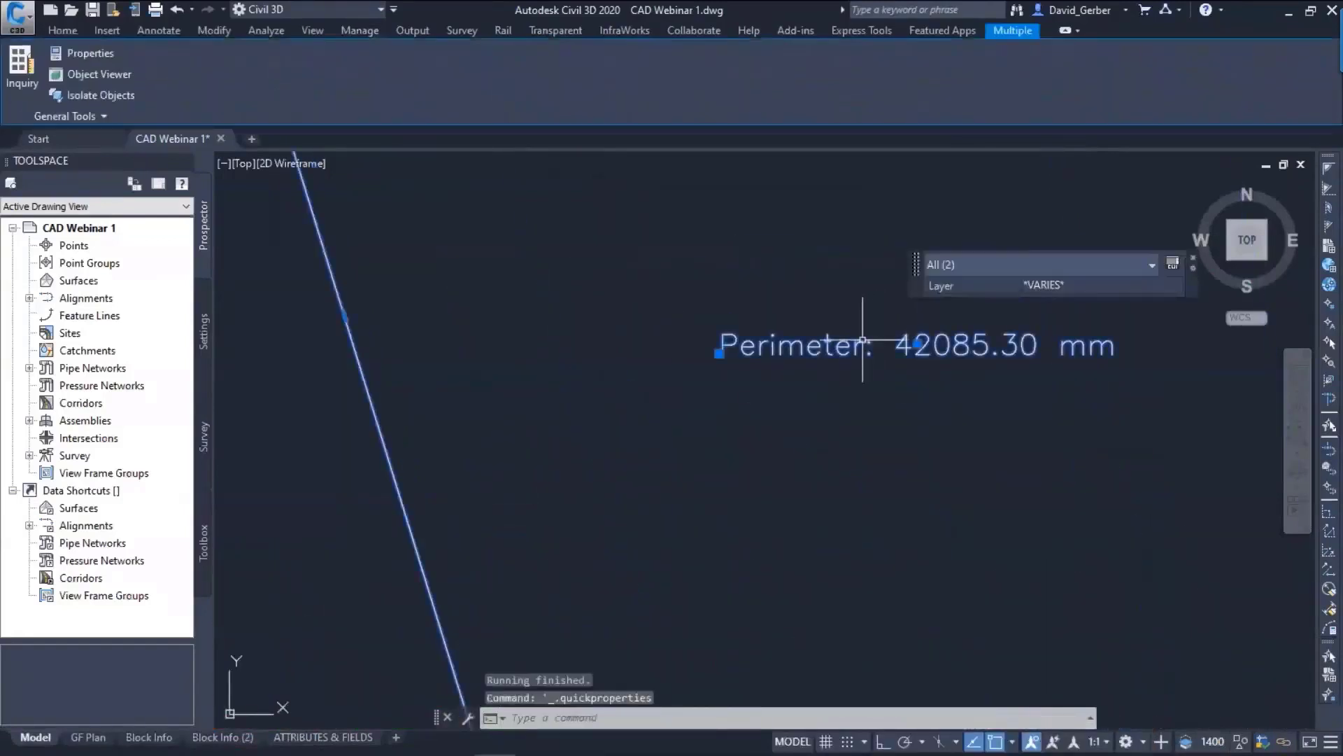
key("Escape")
key("Escape")
left_click(850, 345)
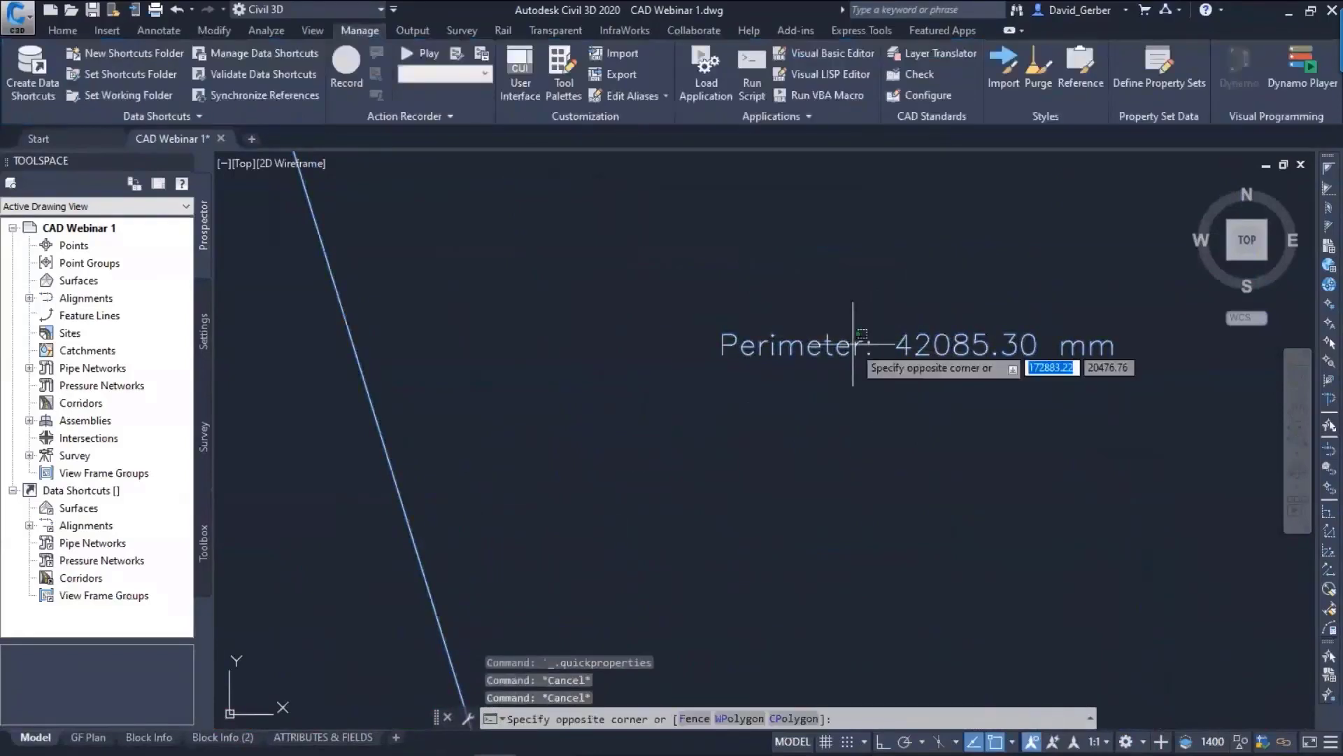
left_click(844, 348)
double_click(836, 347)
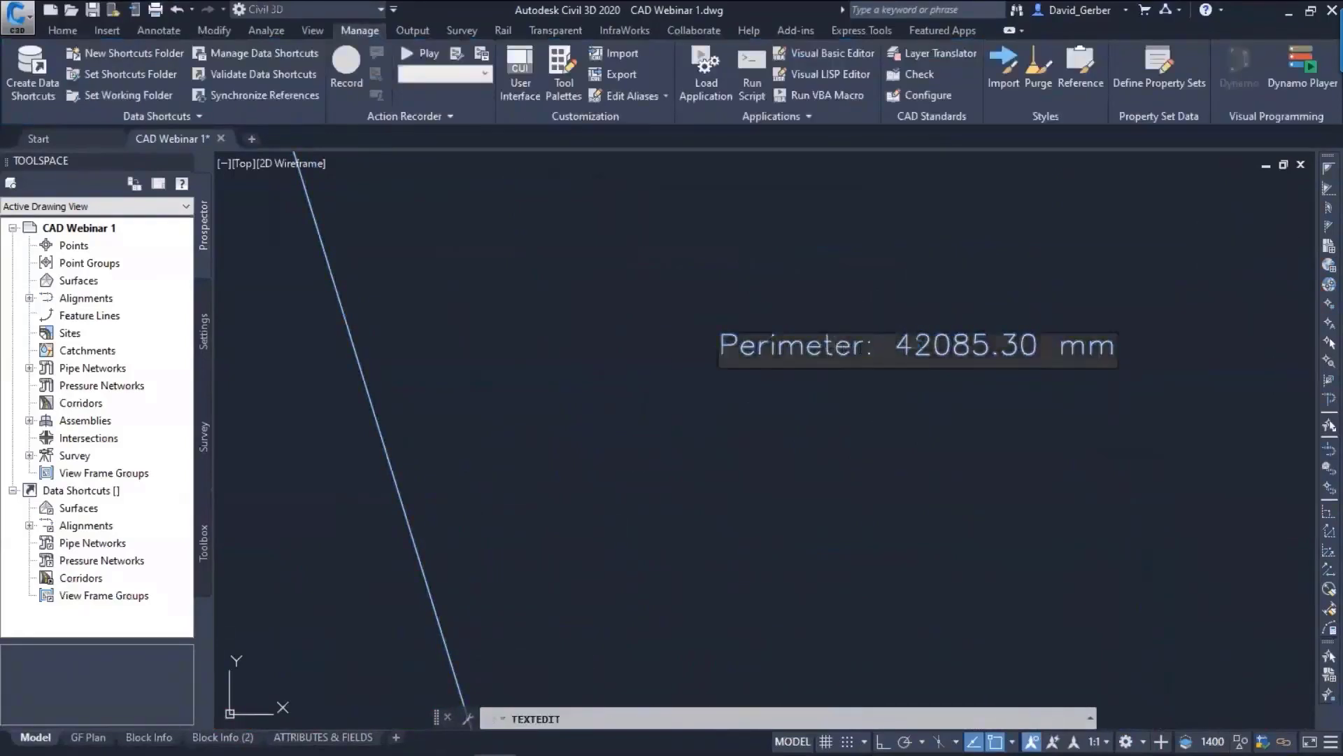
left_click_drag(997, 347, 805, 348)
left_click(893, 476)
scroll(896, 471, "down", 4)
key("Escape")
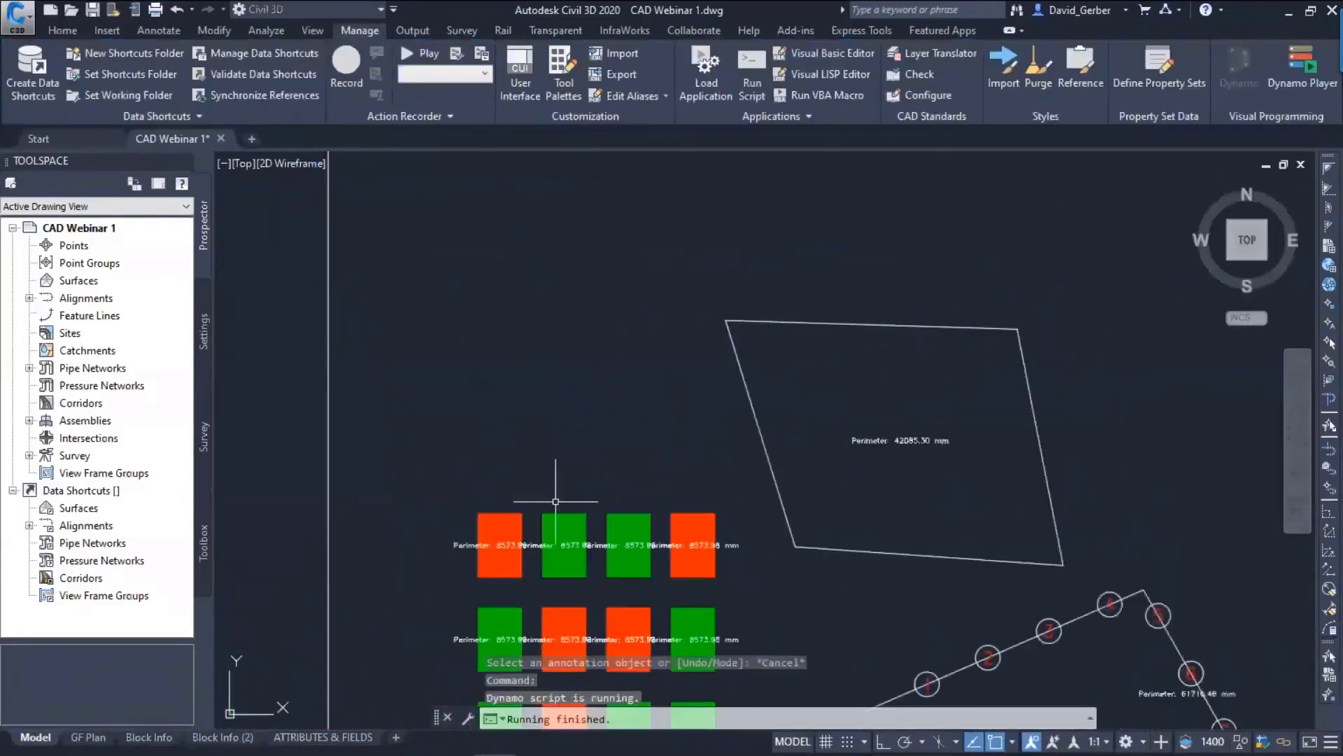
- Bring the floor plan into view and check the area labels of its two hatched rooms
middle_click_drag(554, 500, 1055, 379)
scroll(913, 375, "down", 3)
middle_click_drag(264, 432, 878, 451)
middle_click_drag(386, 492, 939, 407)
scroll(767, 465, "up", 6)
scroll(675, 382, "up", 2)
scroll(675, 382, "up", 2)
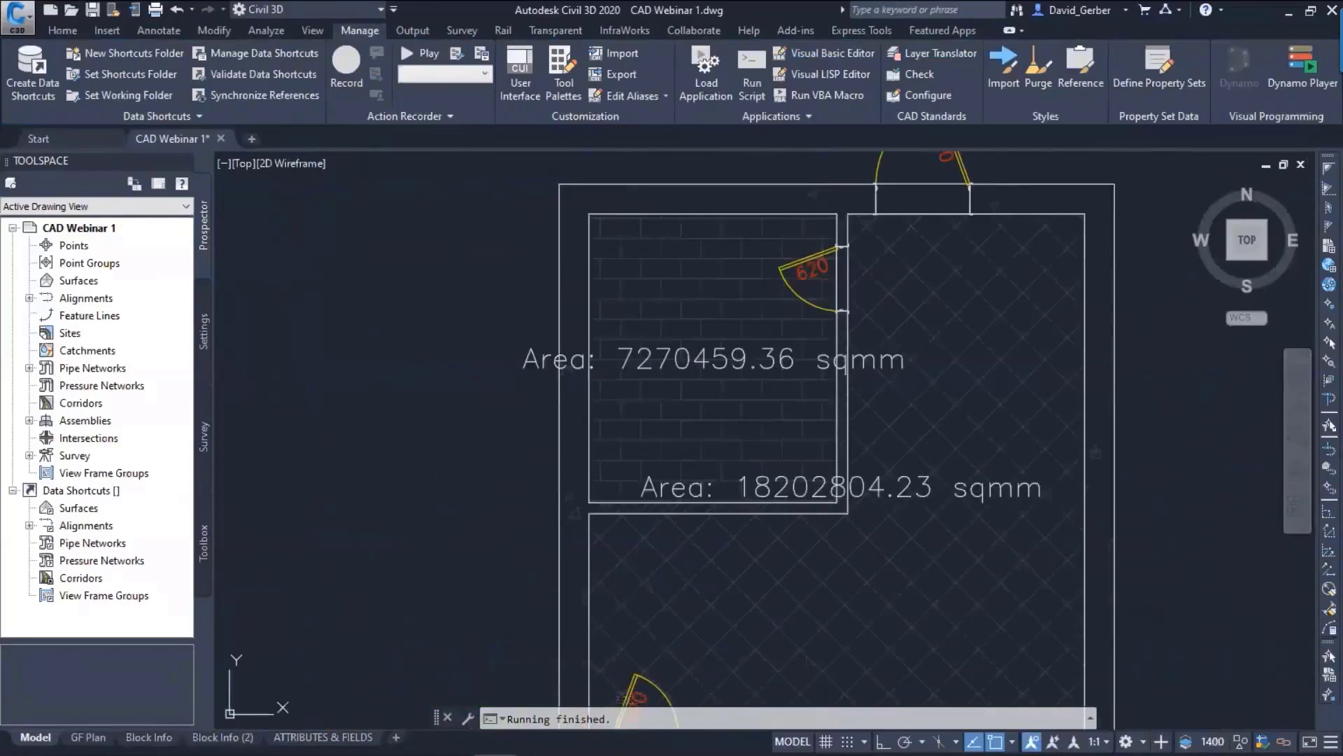
middle_click_drag(1155, 444, 1048, 398)
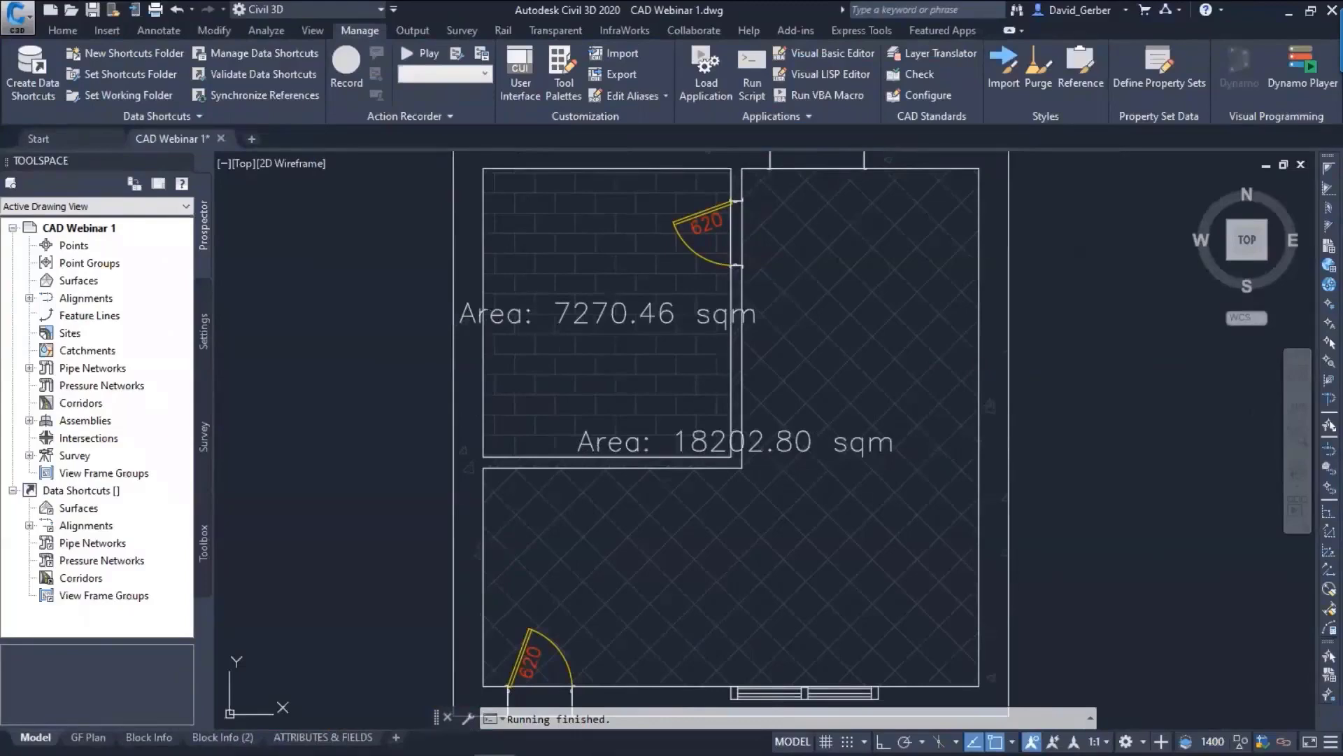
- Review the 1000 divisor and the "sqm" area code block in Dynamo, and compare them with the floor plan's area labels
key("alt+Tab")
middle_click_drag(911, 440, 898, 431)
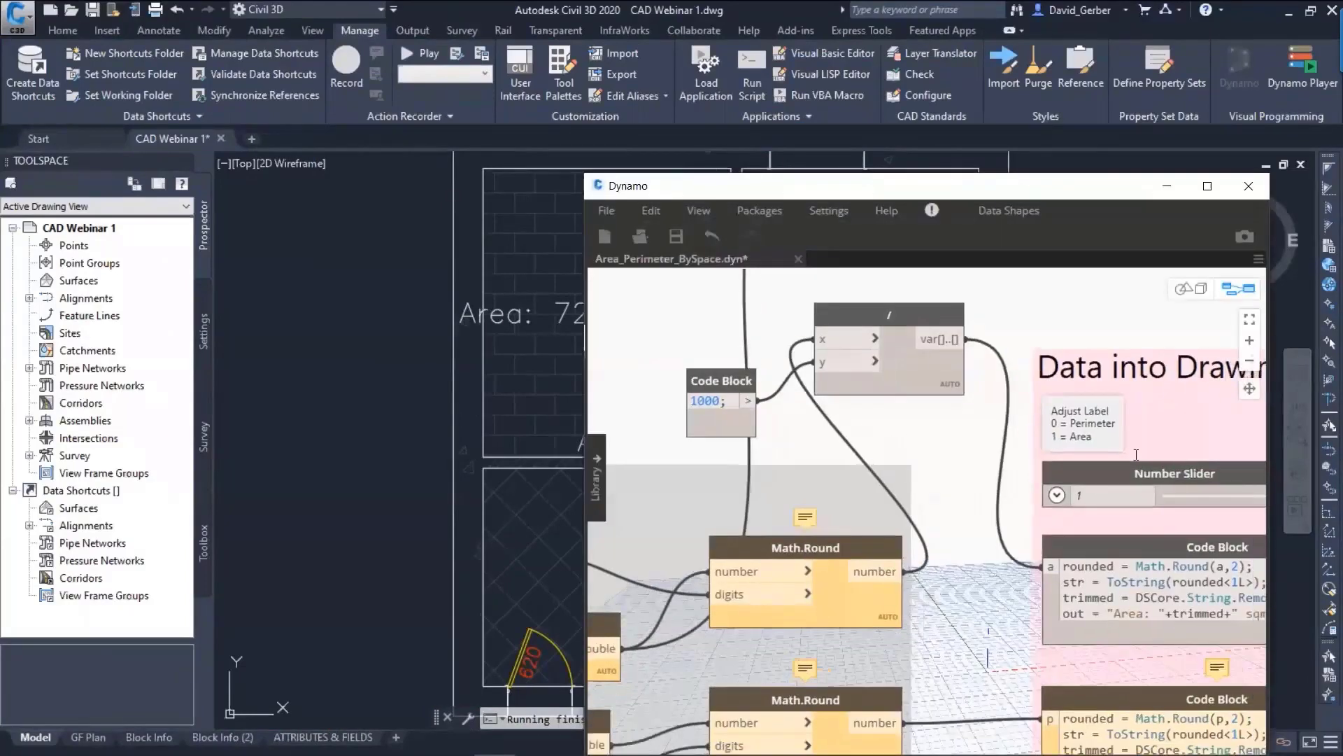
middle_click_drag(1139, 564, 955, 455)
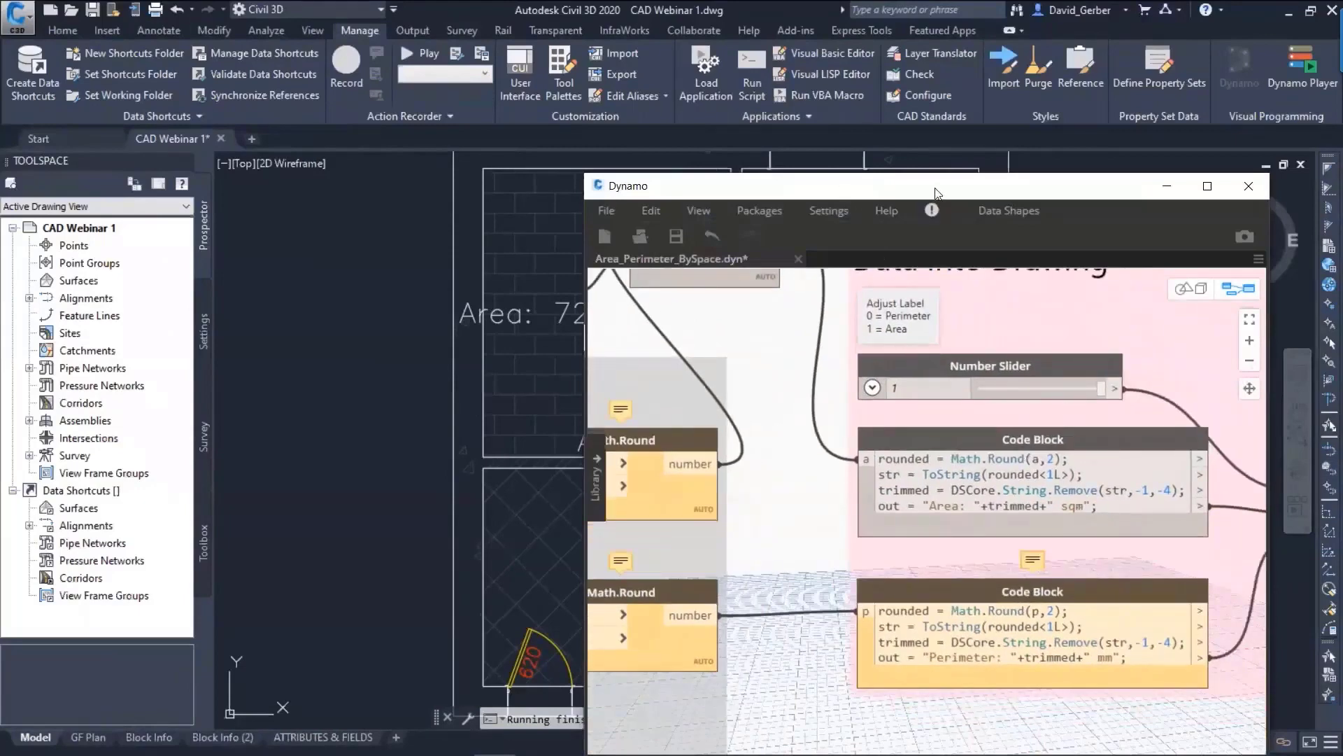
key("alt+Tab")
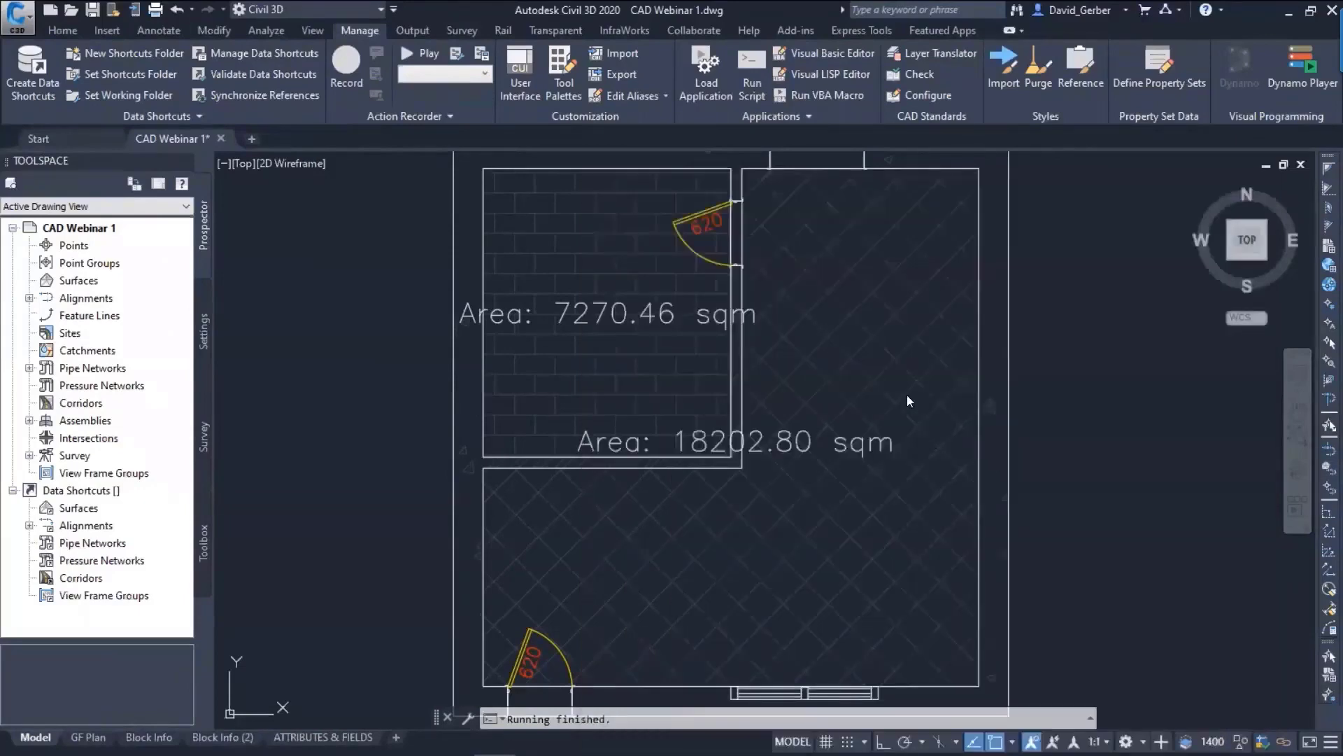
scroll(1019, 390, "down", 3)
middle_click_drag(987, 396, 844, 423)
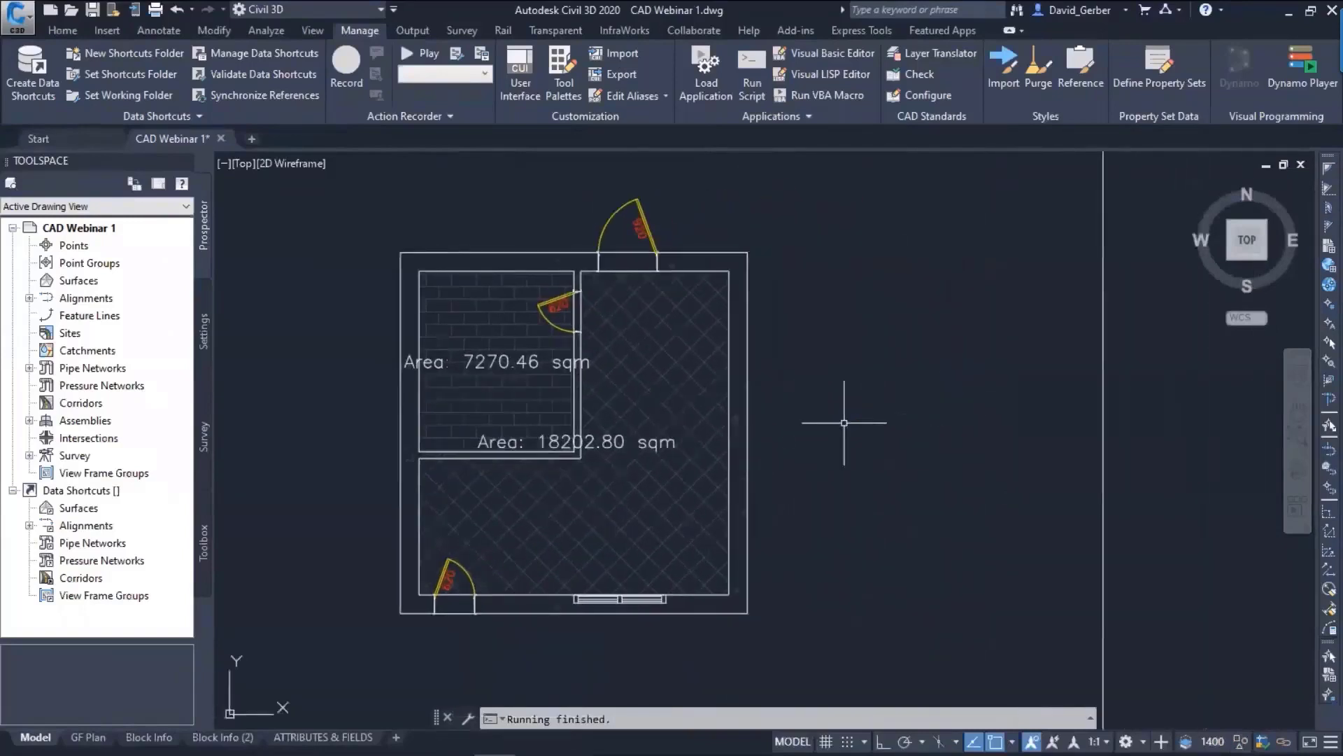
key("alt+Tab")
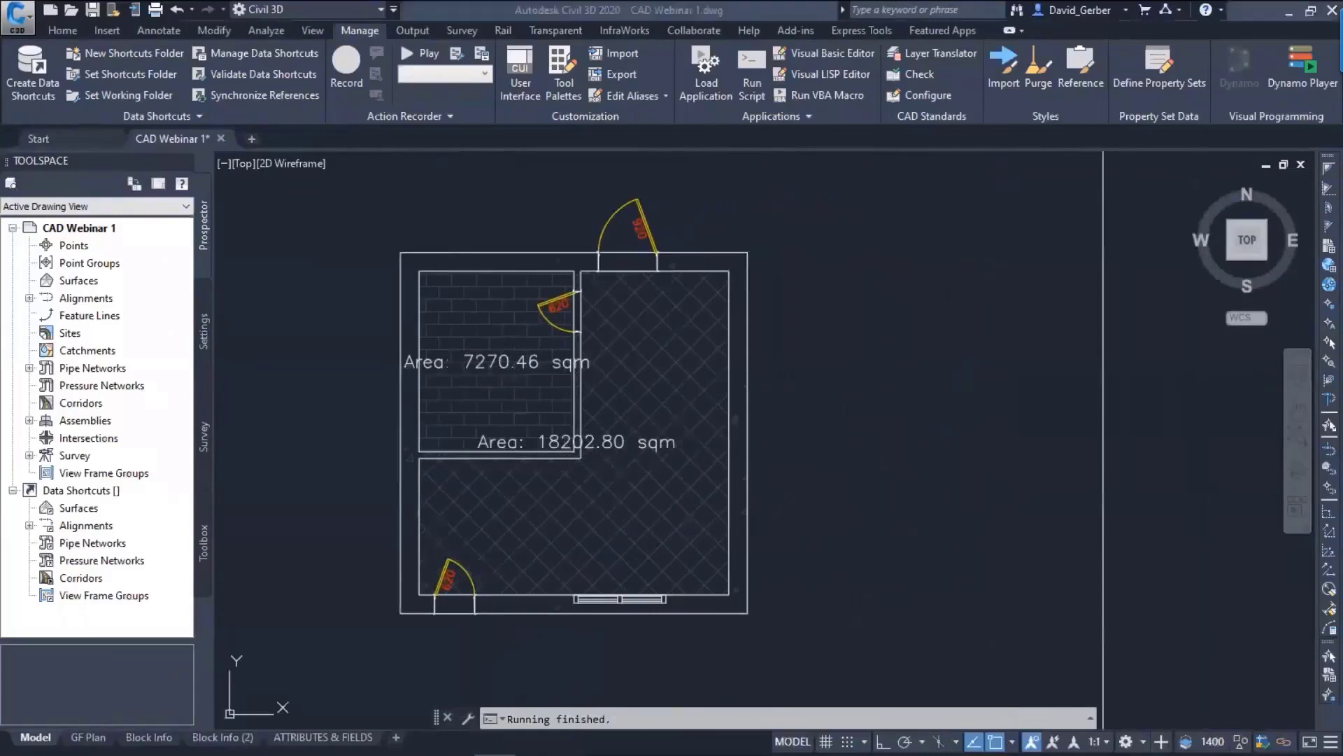